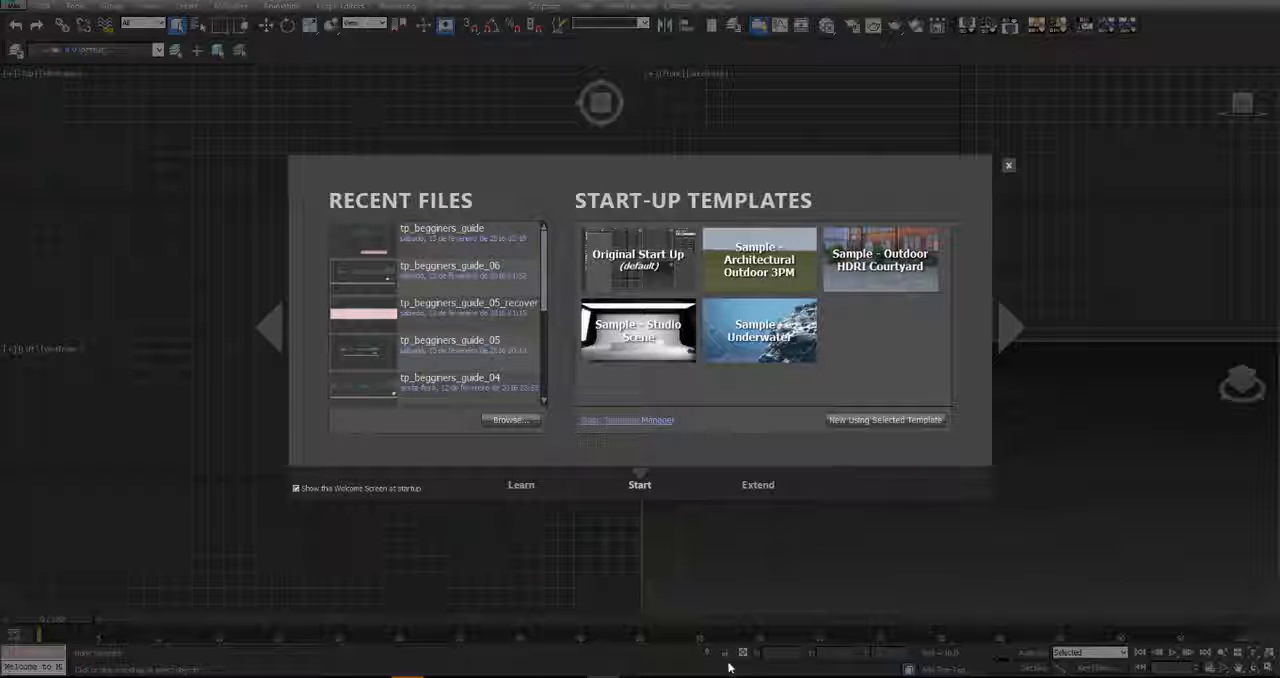
mouse_move(668, 673)
left_click_drag(439, 106, 548, 106)
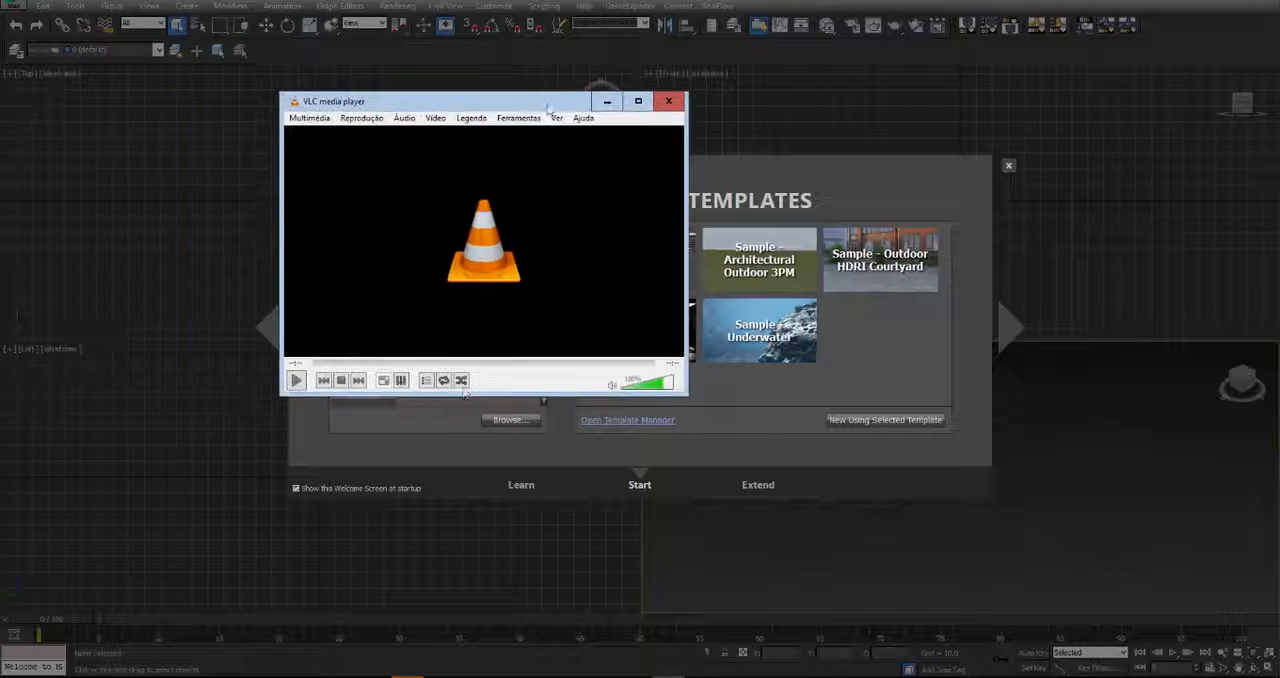
left_click(296, 380)
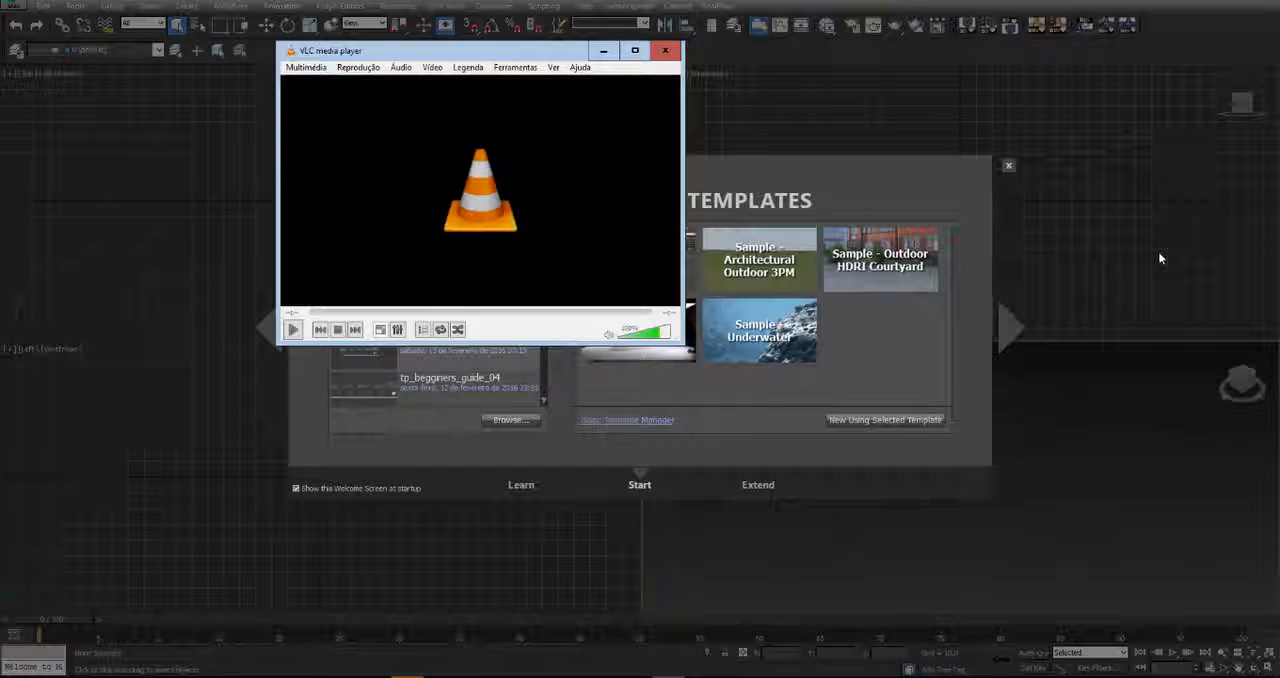
left_click(667, 52)
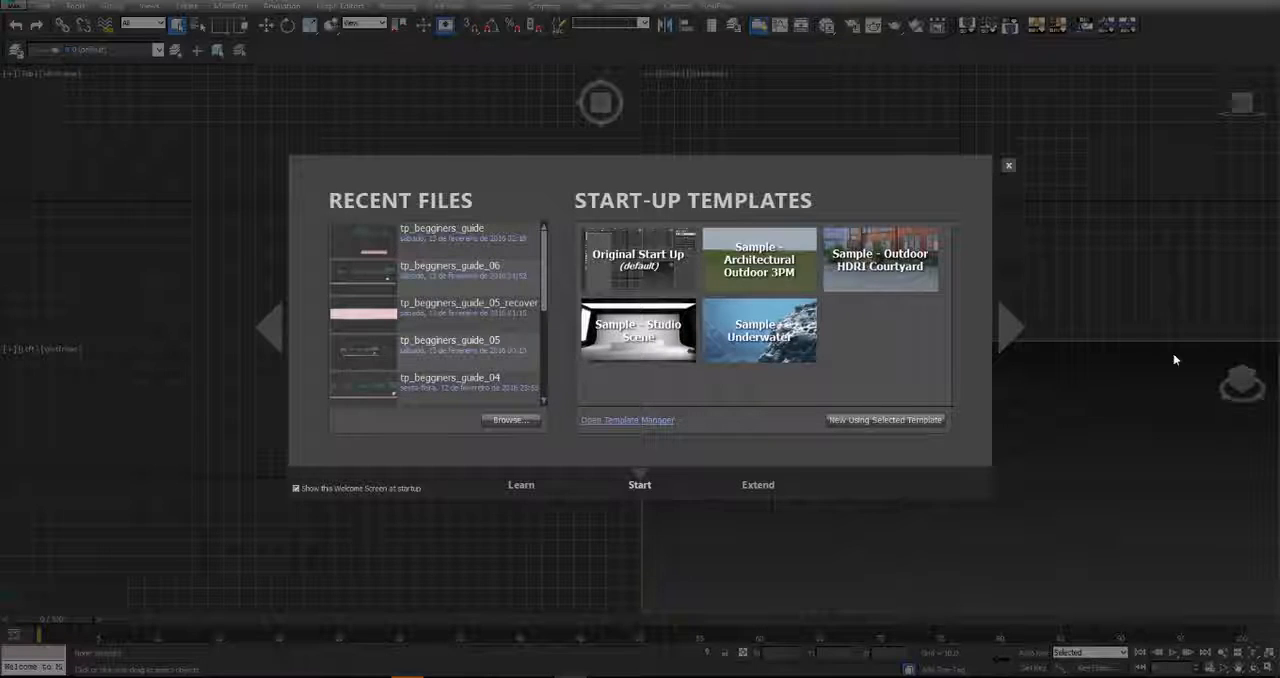
- Open the recent beginners guide scene and scrub through its animation to frame 563 to review each particle effect
left_click(441, 255)
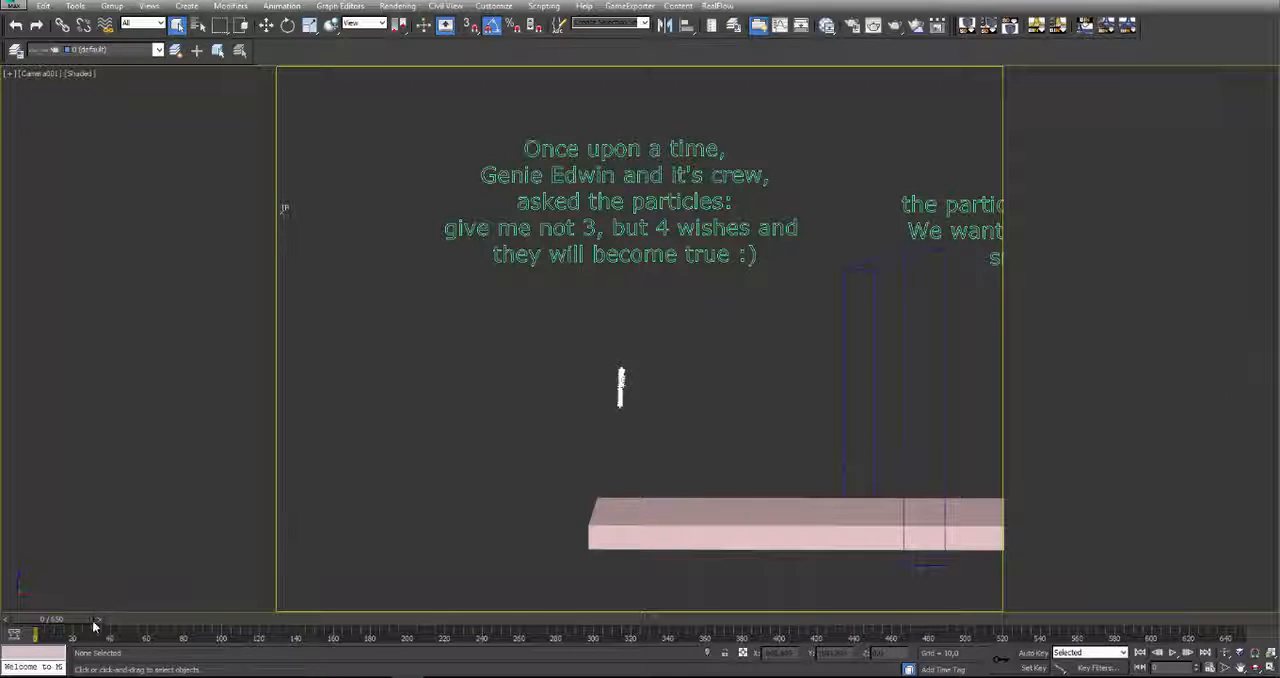
mouse_move(80, 625)
left_mouse_down()
mouse_move(379, 599)
mouse_move(548, 636)
mouse_move(763, 630)
mouse_move(50, 626)
mouse_move(62, 614)
left_mouse_up()
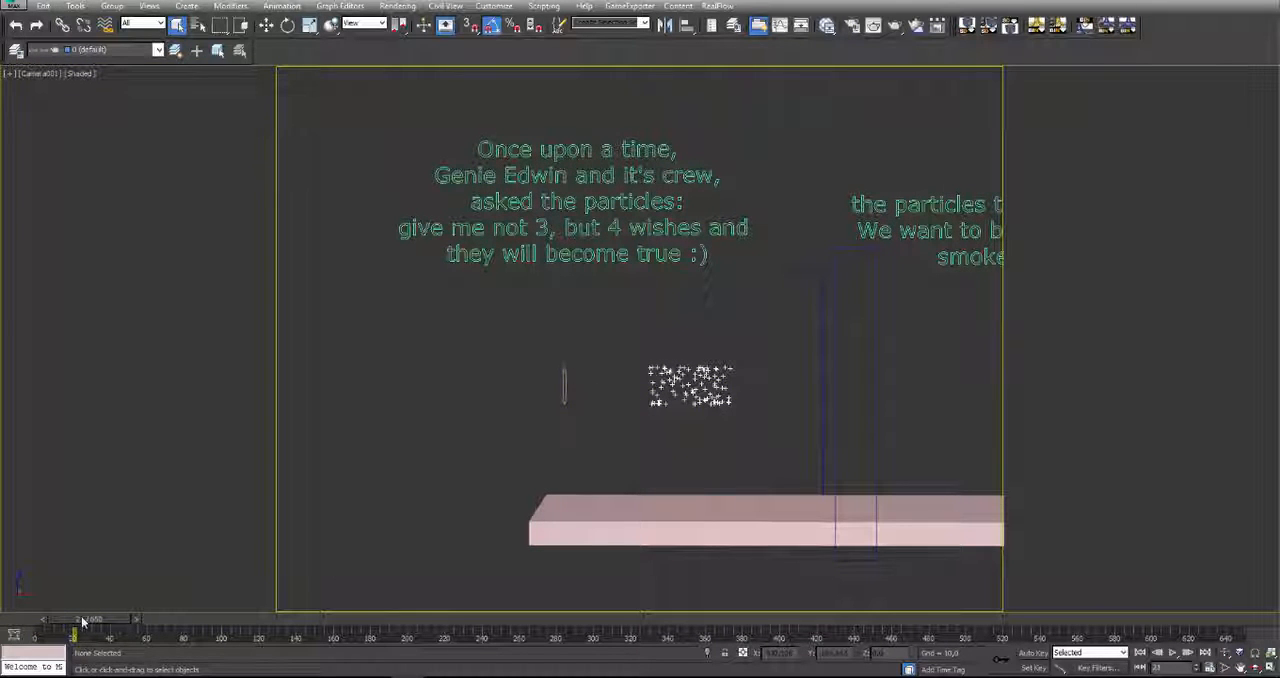
left_click_drag(84, 622, 530, 627)
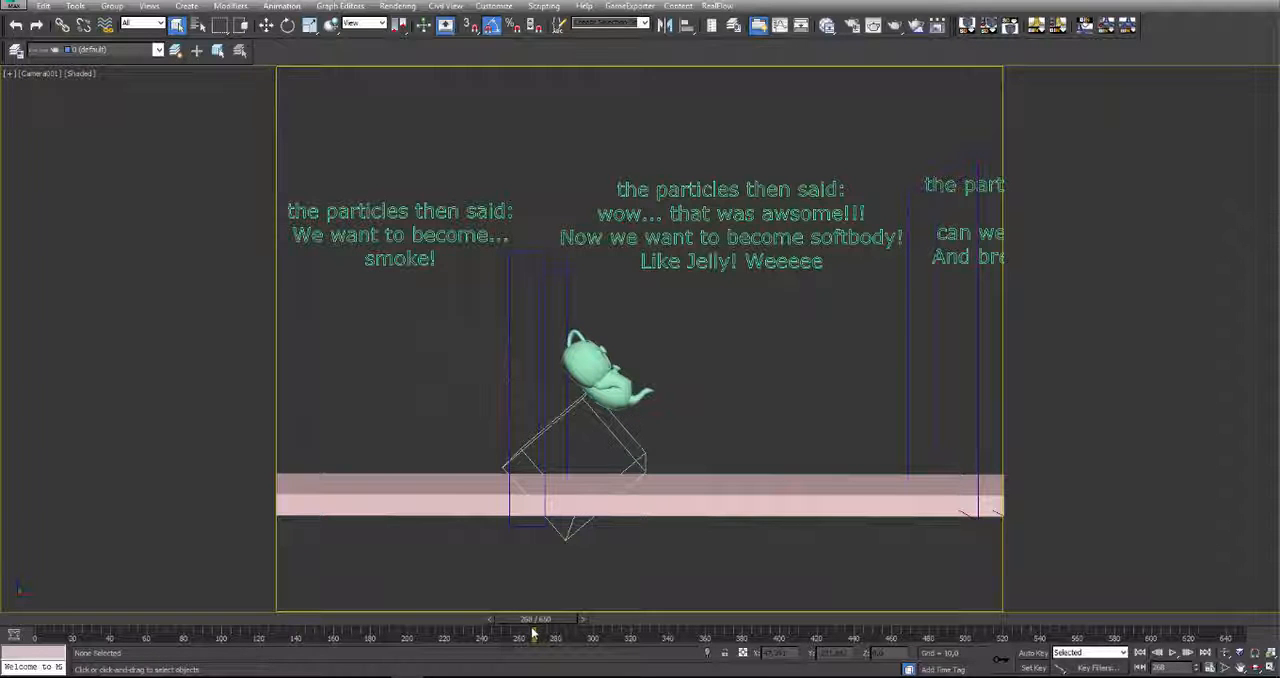
left_click_drag(533, 633, 900, 611)
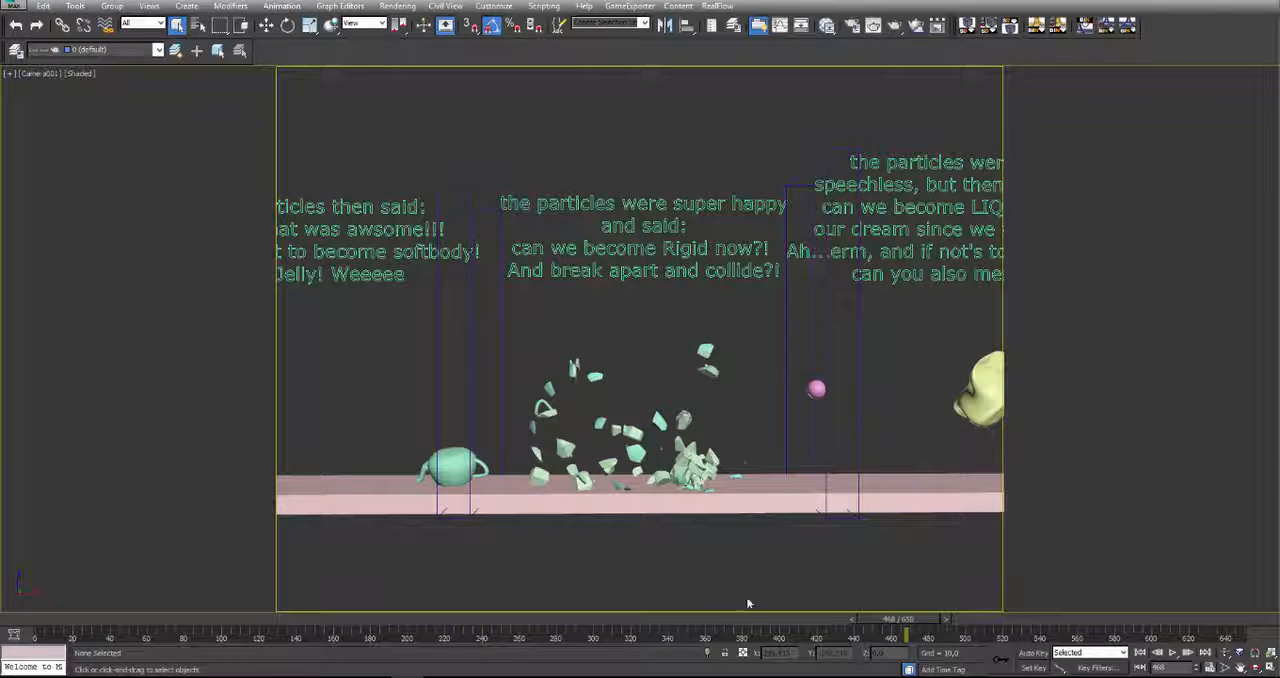
left_click_drag(748, 619, 1082, 596)
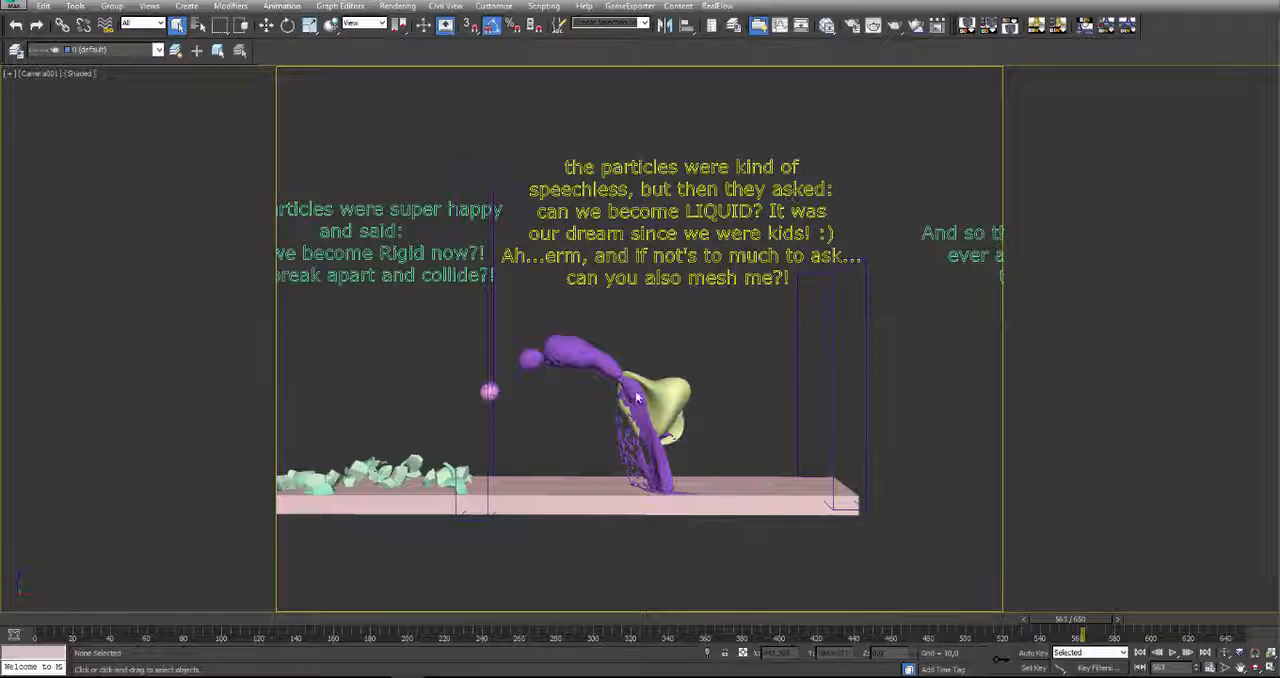
- Select the particle system through the purple liquid mesh and bring up its Thinking Particles editor, resized to leave the scene visible
left_click(604, 371)
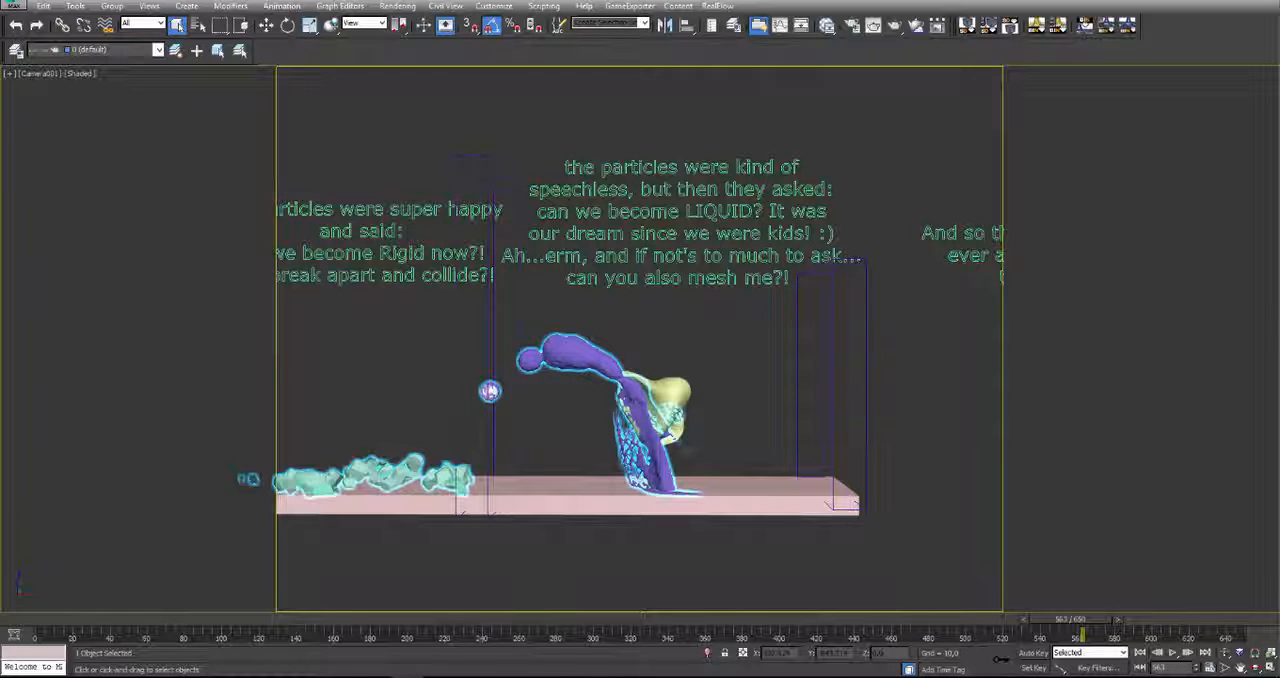
left_click_drag(1279, 150, 301, 76)
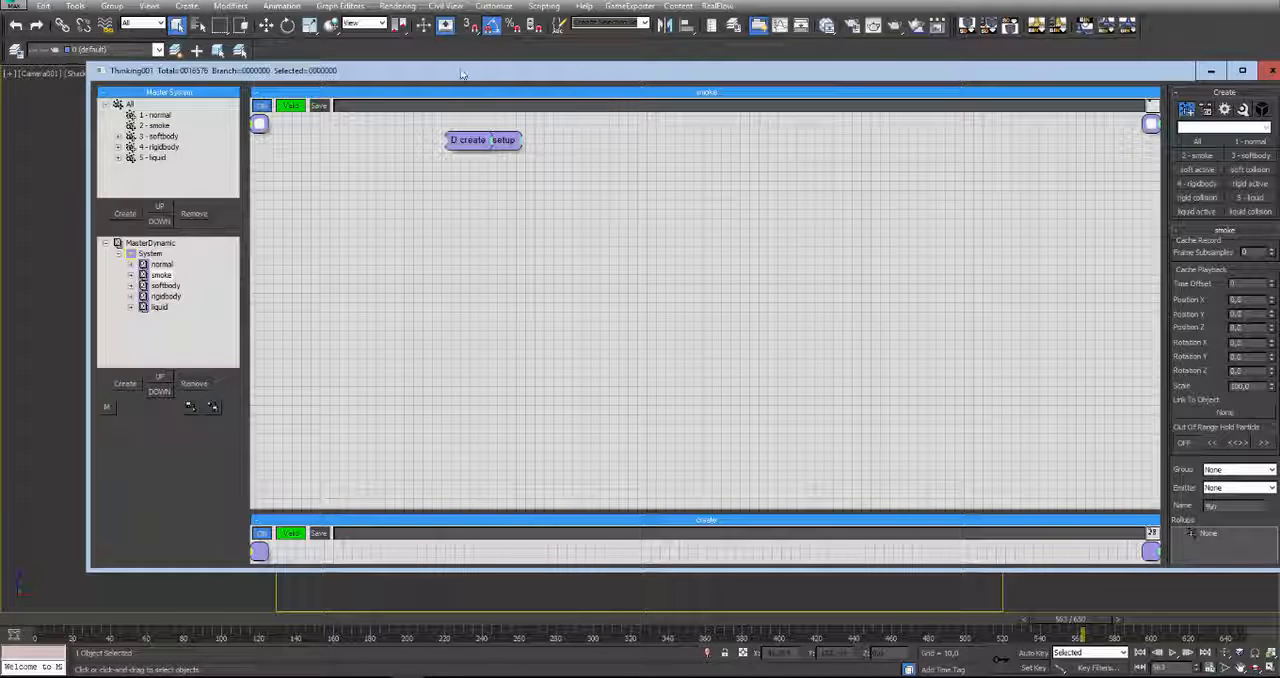
left_click_drag(87, 64, 601, 160)
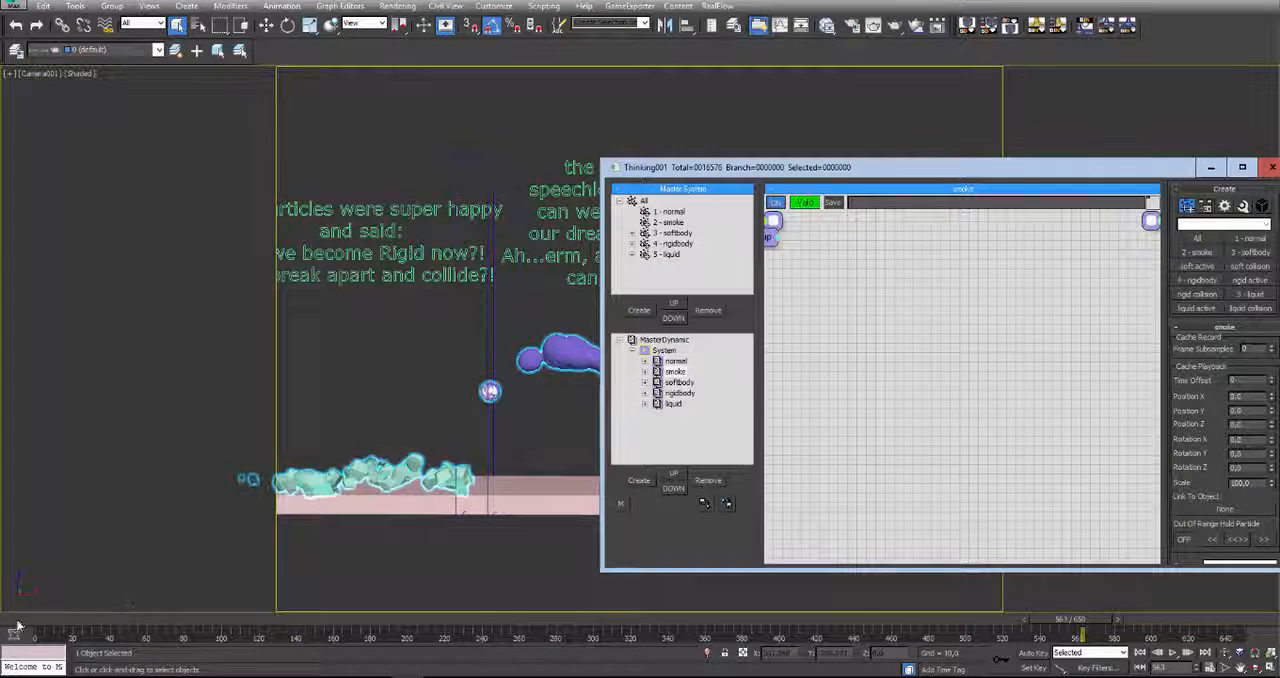
- Return the animation to frame 0 and place the narrowed particle editor beside the first caption
mouse_move(56, 620)
left_mouse_down()
mouse_move(152, 620)
mouse_move(35, 620)
left_mouse_up()
key("q")
left_click_drag(845, 170, 866, 110)
left_click_drag(786, 119, 738, 107)
left_click_drag(496, 100, 667, 86)
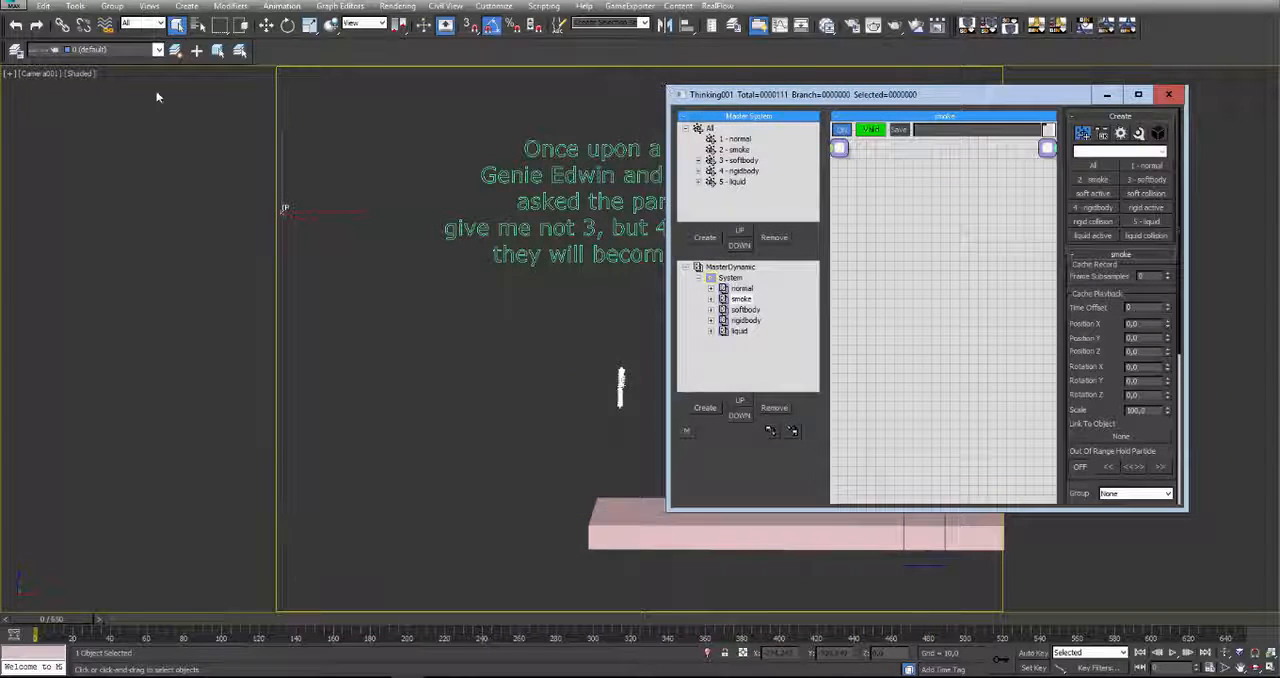
- Turn off the viewport's safe frames and switch to the Front view, framed on the first caption and its particles
left_click(37, 77)
left_click(88, 289)
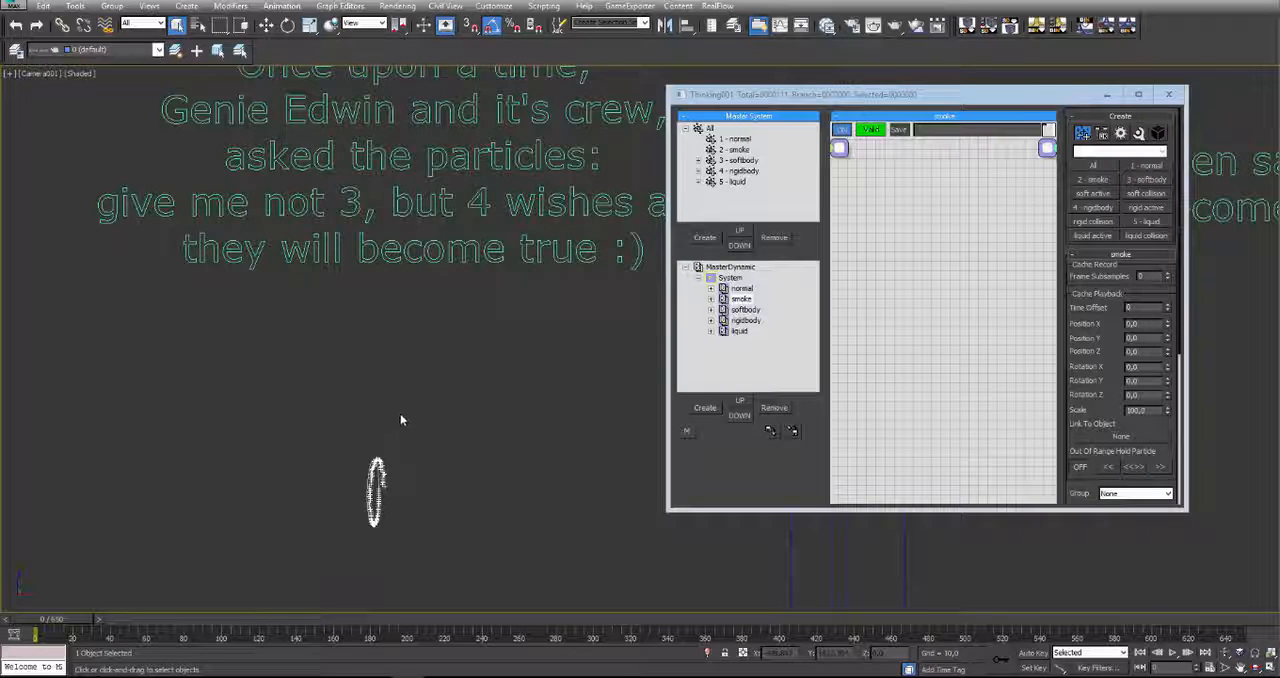
key("f")
scroll(425, 400, "down", 7)
middle_click_drag(230, 342, 452, 318)
scroll(446, 303, "up", 4)
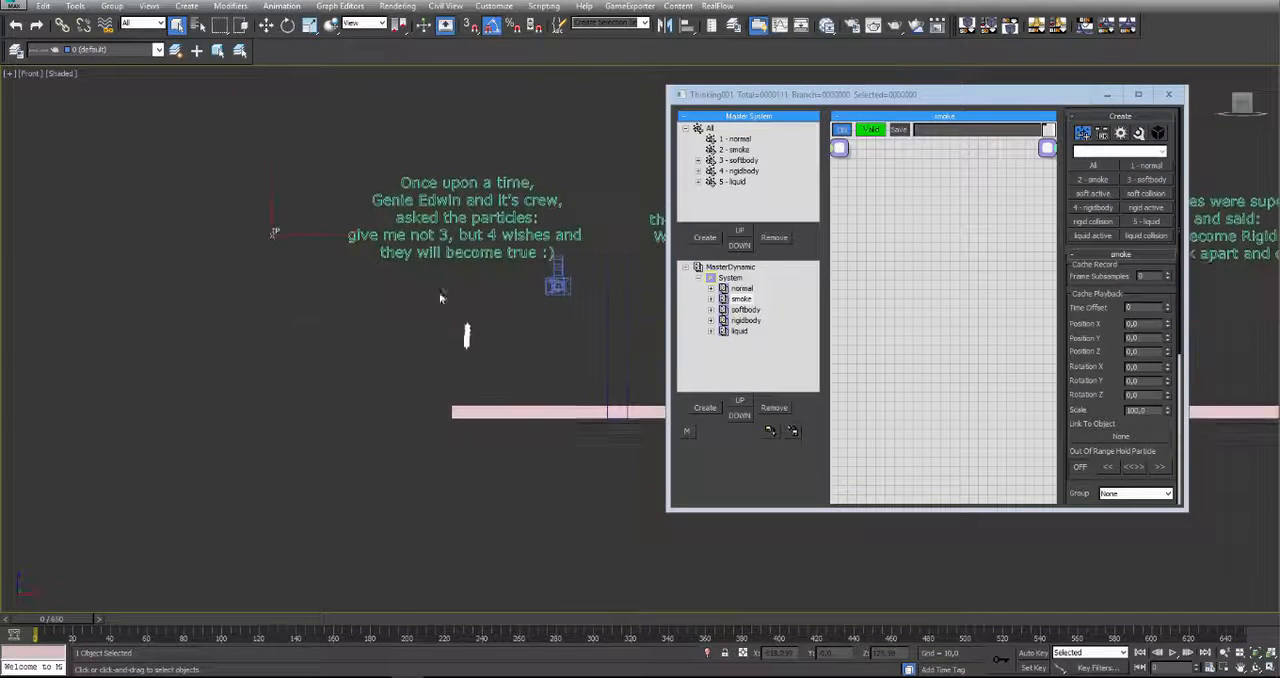
scroll(425, 315, "up", 2)
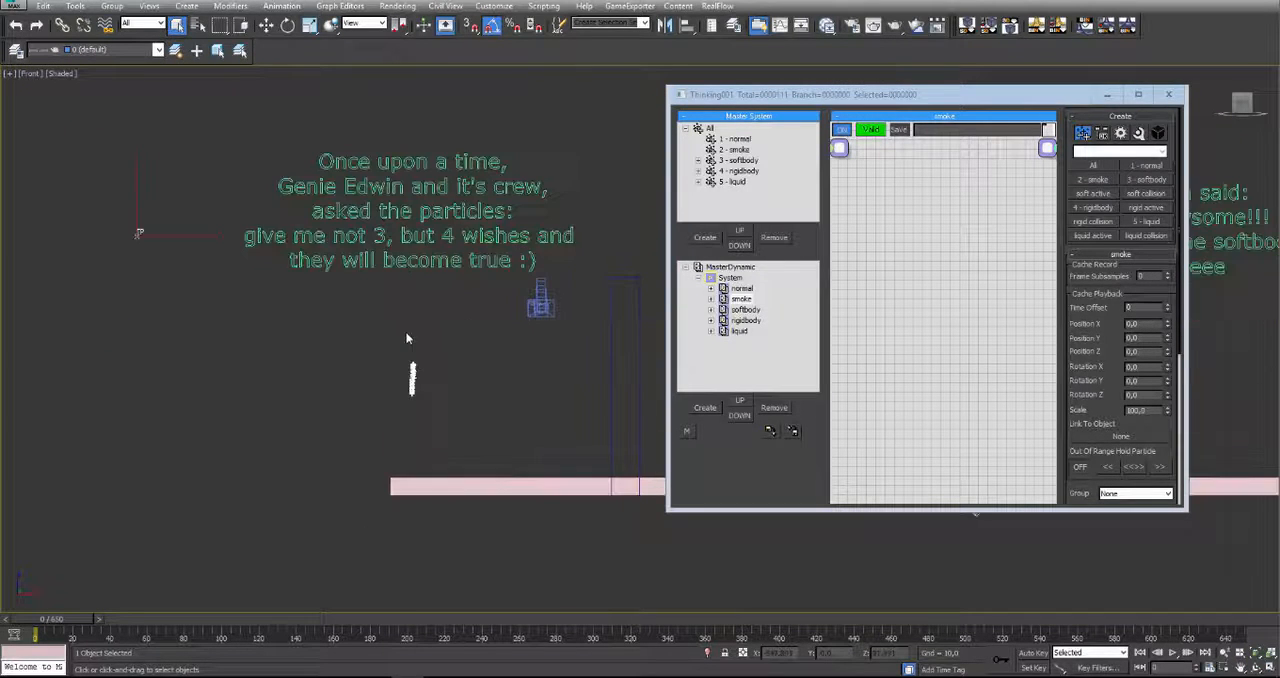
- Select the 1 - normal group and the System set for viewing, and create four new DynamicSets under MasterDynamic
left_click(738, 139)
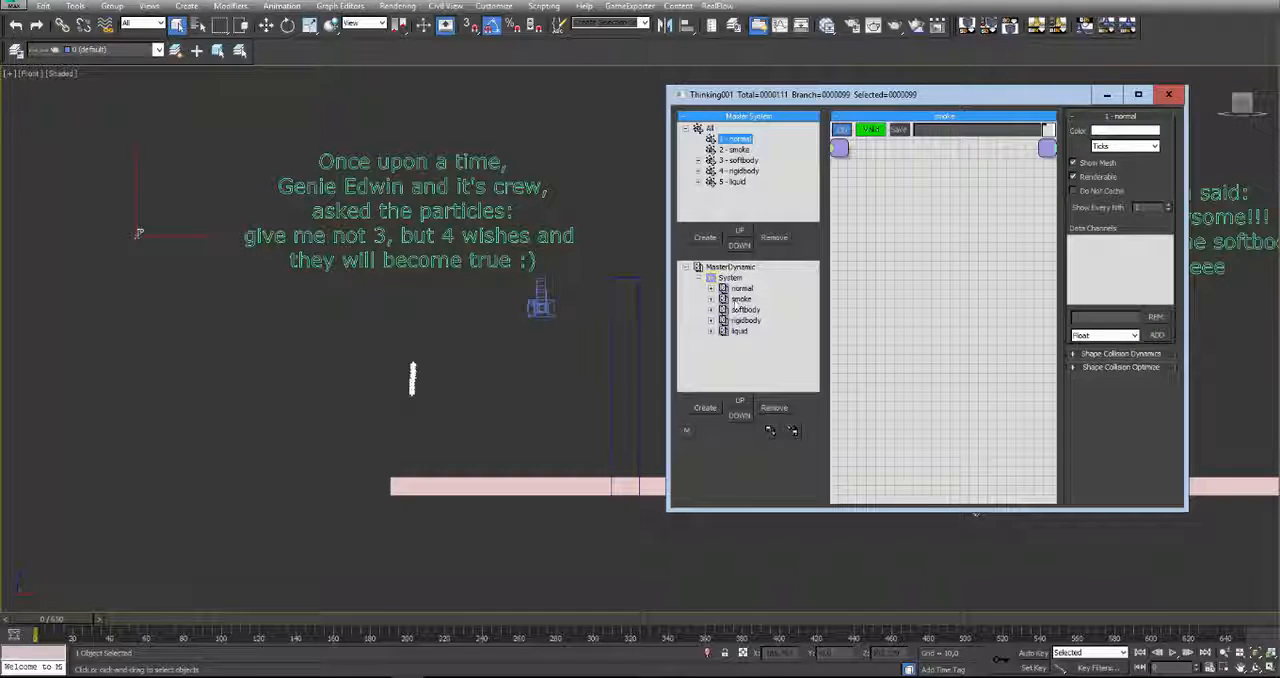
left_click(732, 278)
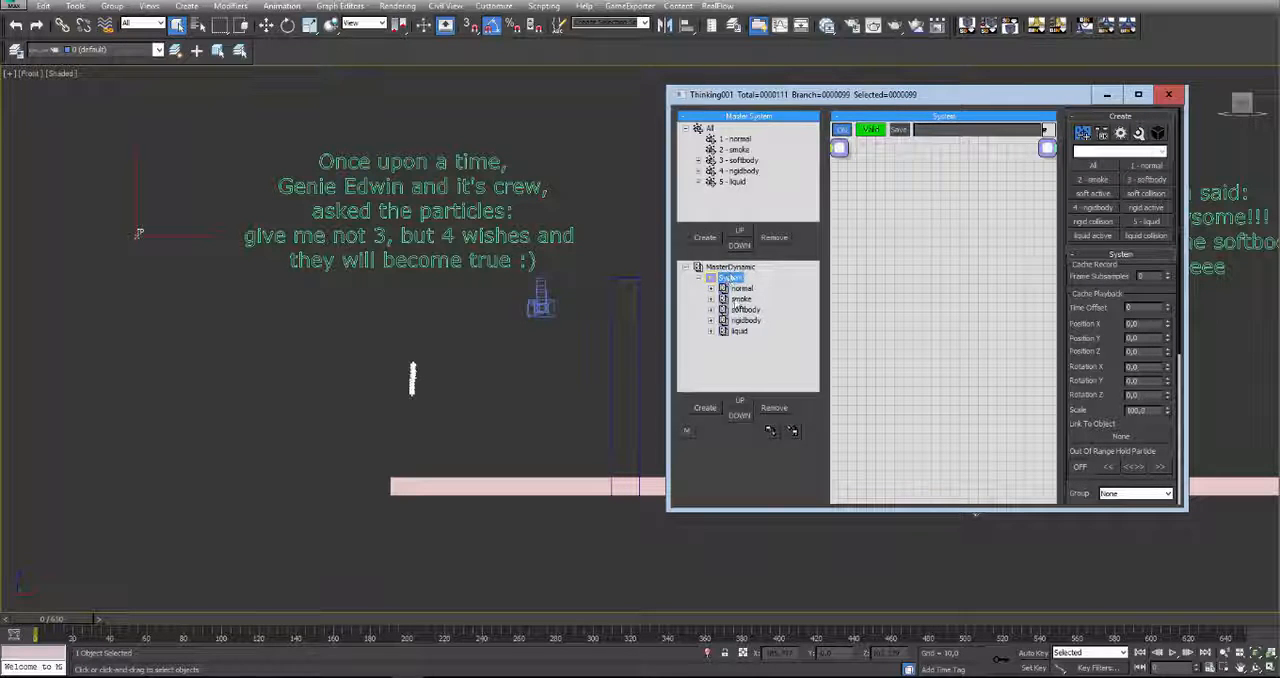
left_click(730, 267)
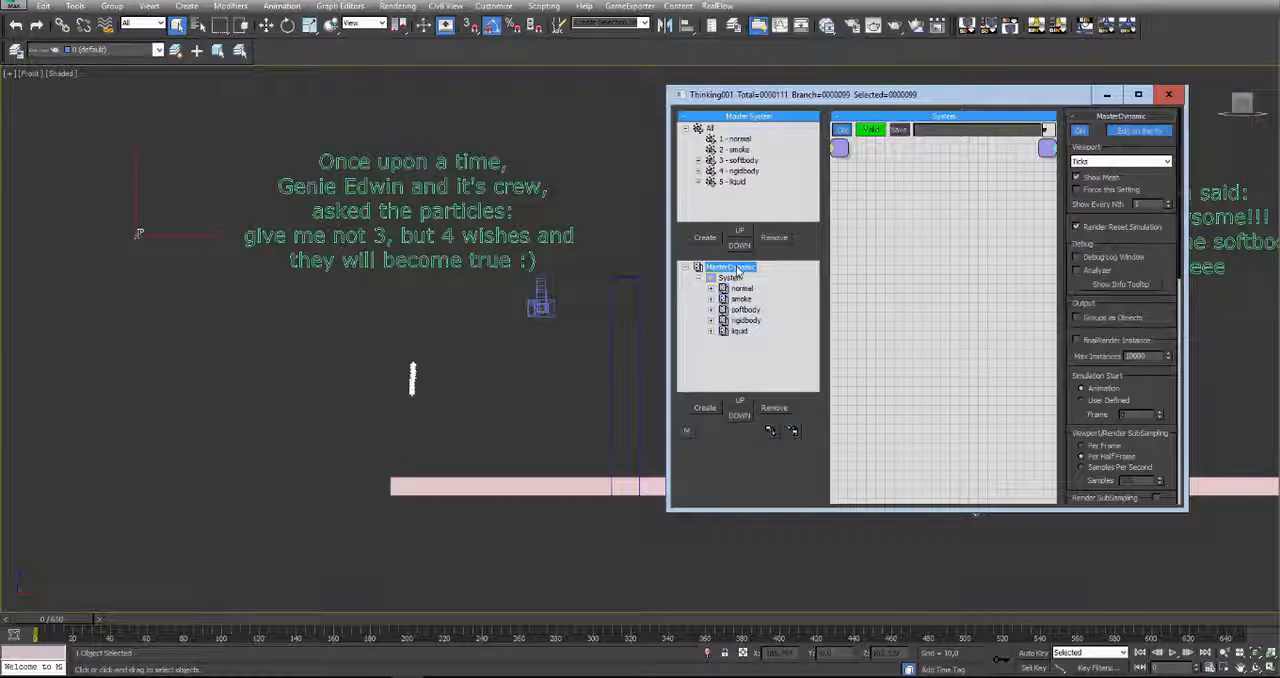
left_click(713, 408)
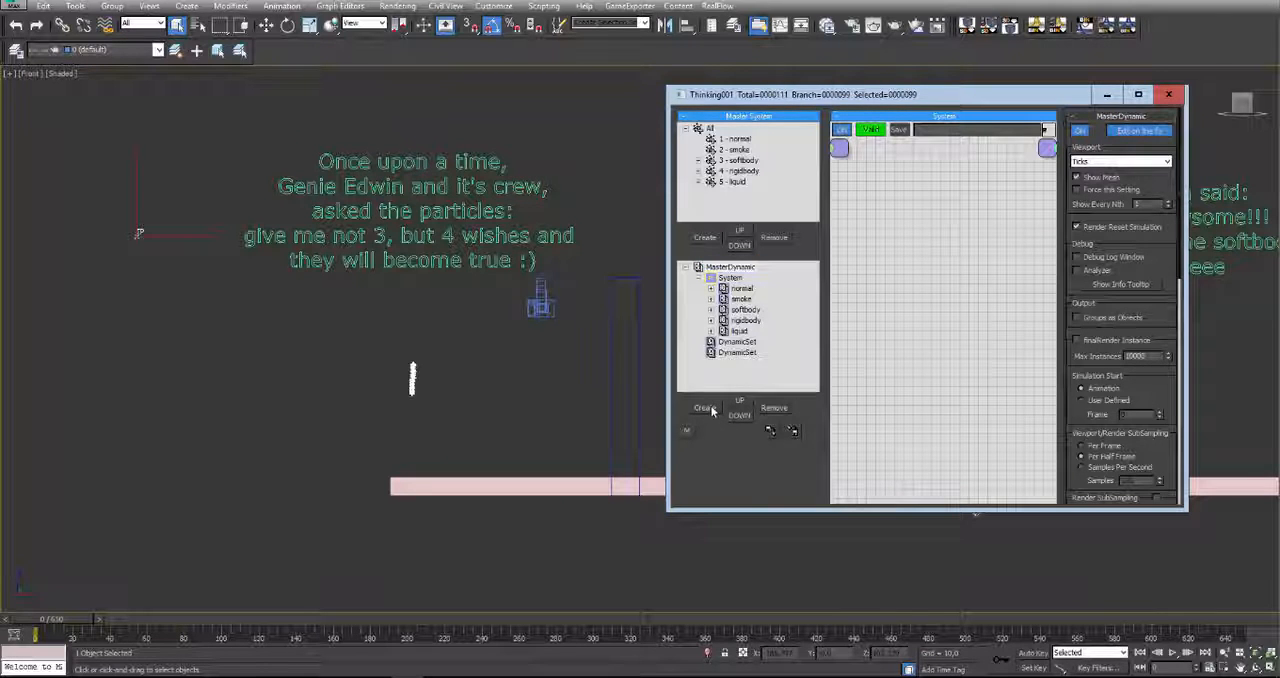
left_click(711, 409)
left_click(710, 410)
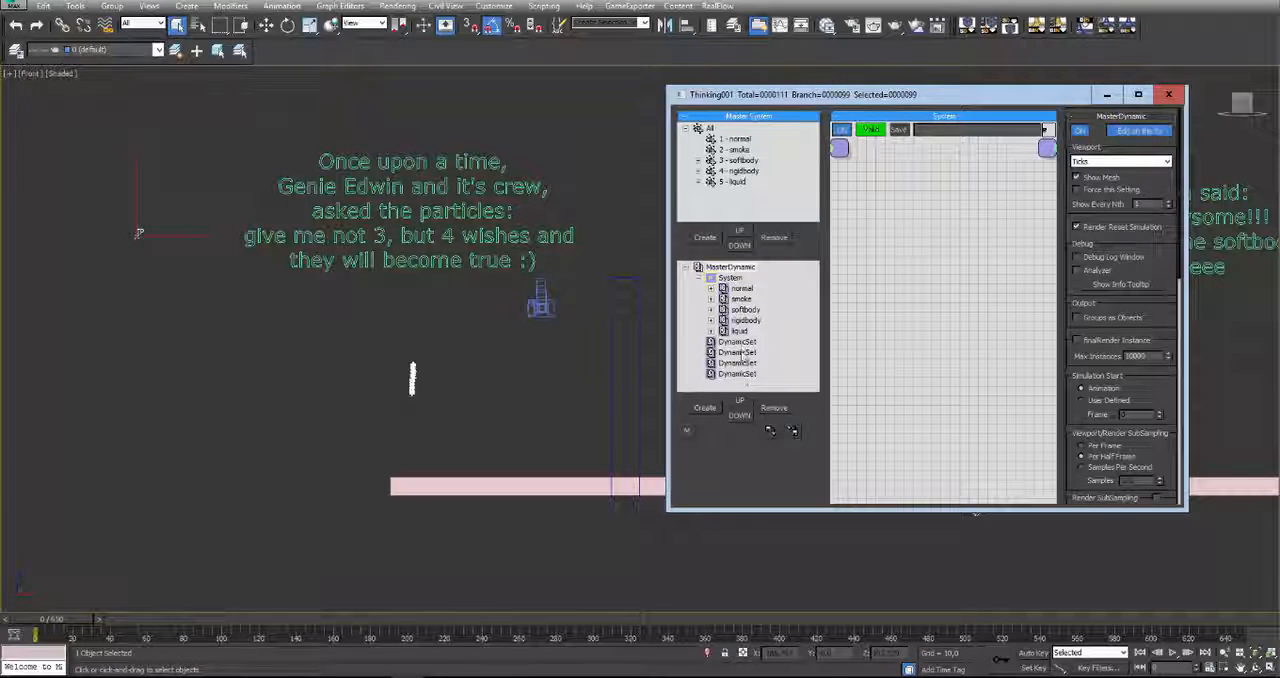
- Nest the other new DynamicSets under the first one and rename that parent set System
left_click(738, 342)
left_click_drag(712, 353, 712, 342)
left_click(728, 344)
left_click(730, 343)
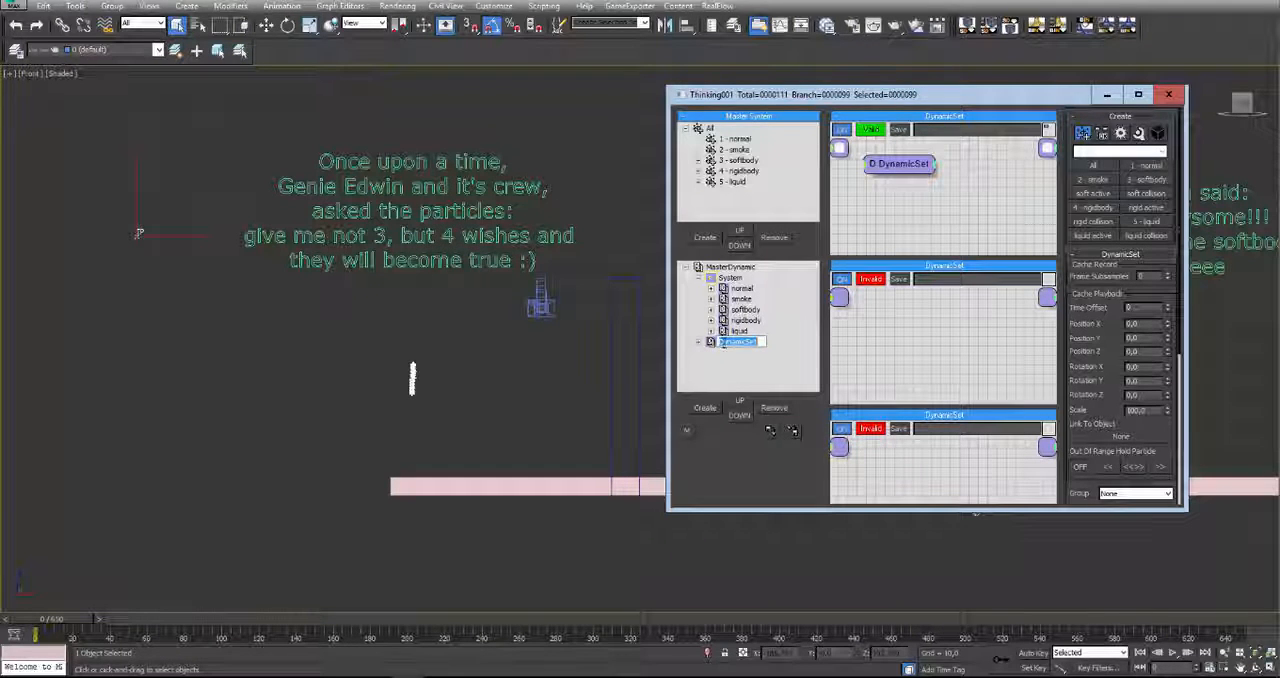
type("8")
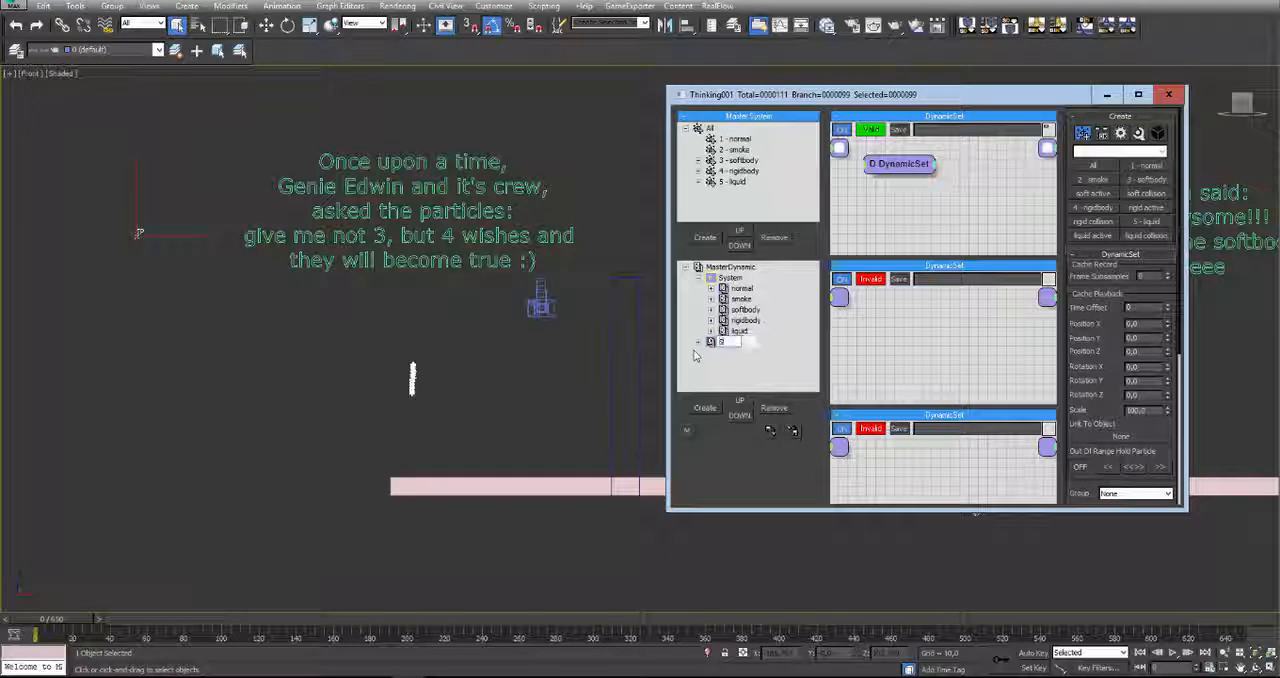
type("ystem")
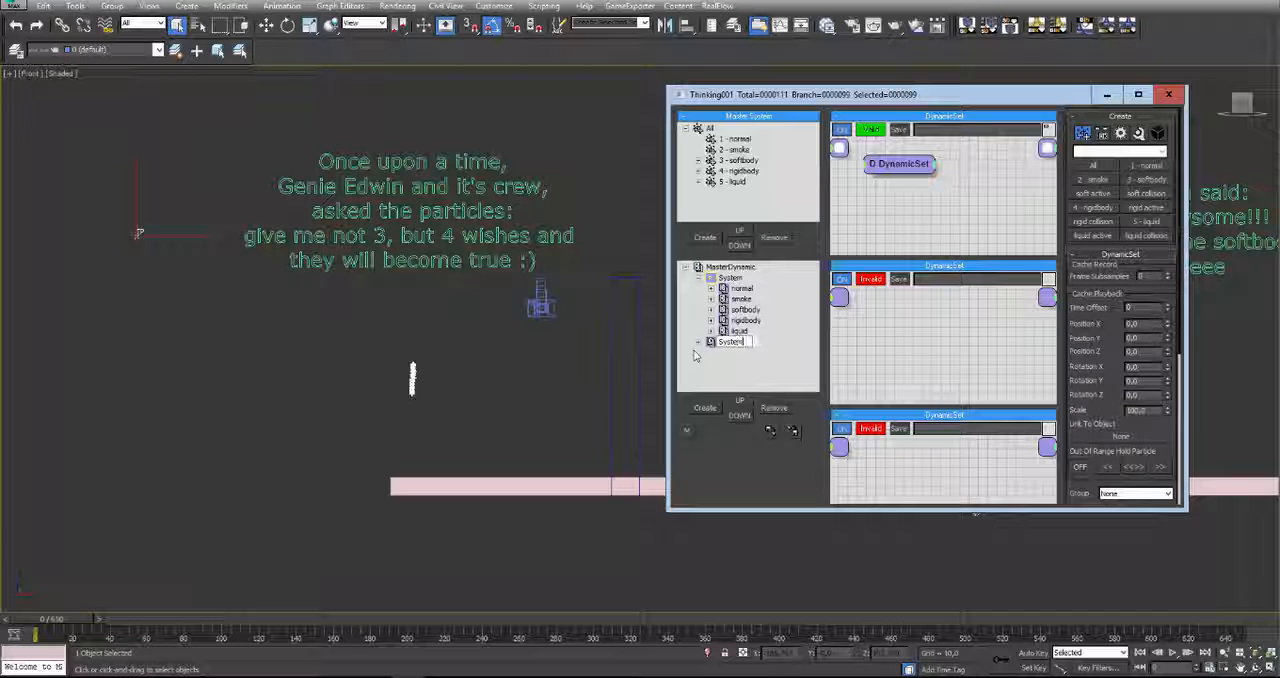
key("Return")
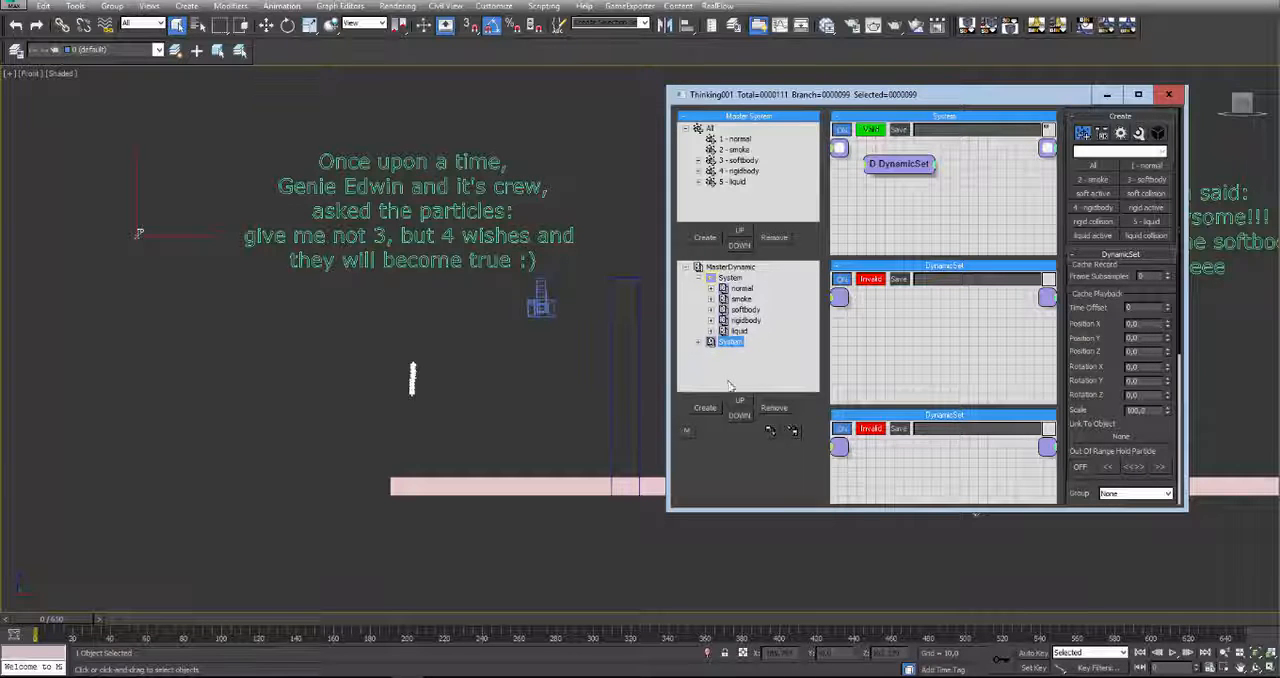
- Expand the newly made System set to show its nested sets and remove it from MasterDynamic
left_click(700, 343)
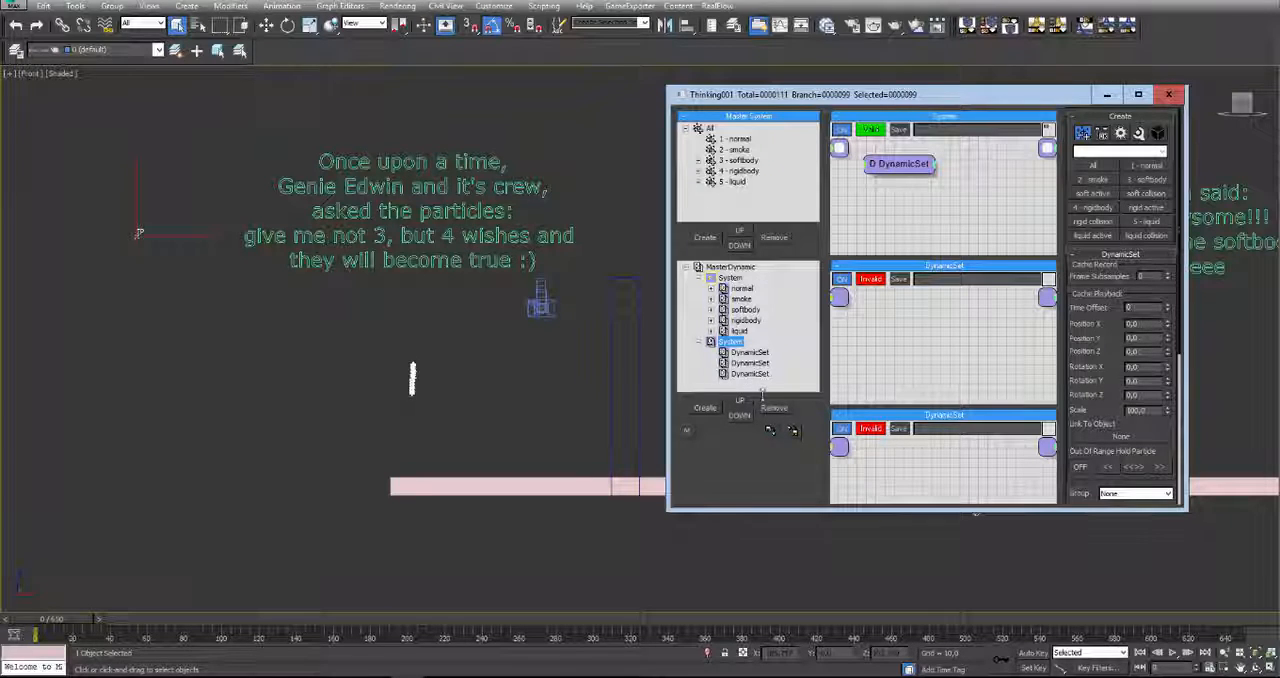
left_click(772, 408)
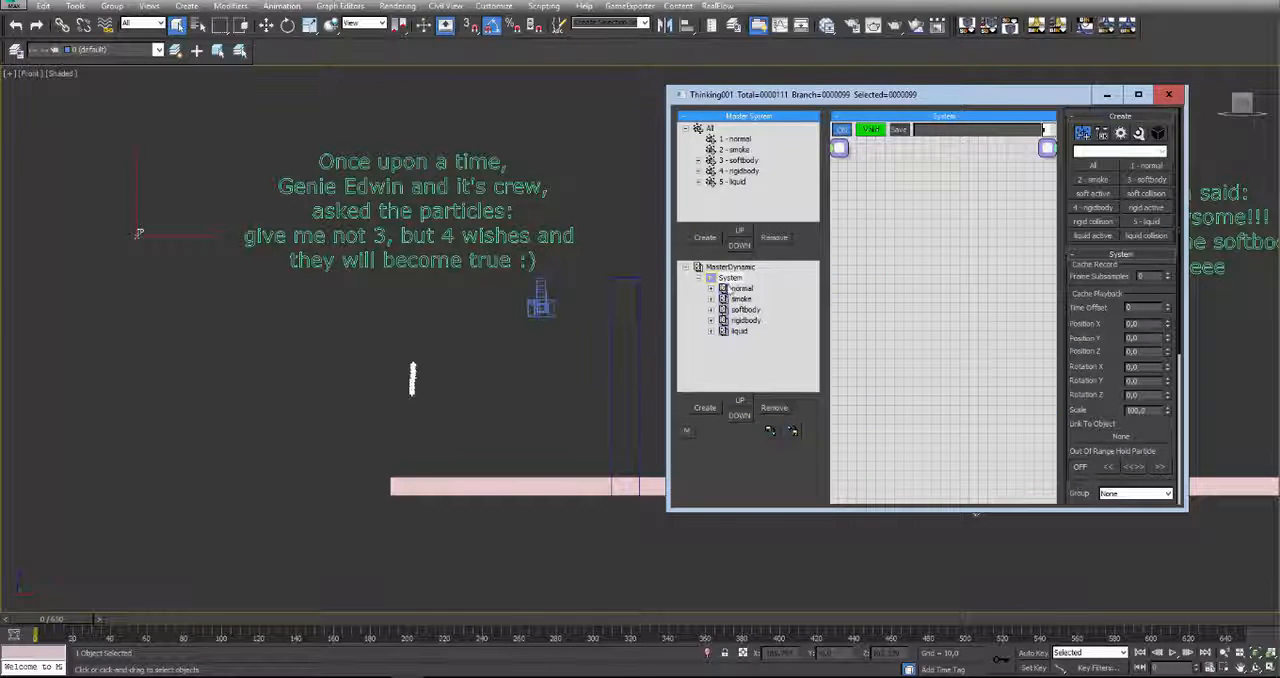
- Expand the original System's normal set and display its birth along path set with the operators it contains
left_click(724, 287)
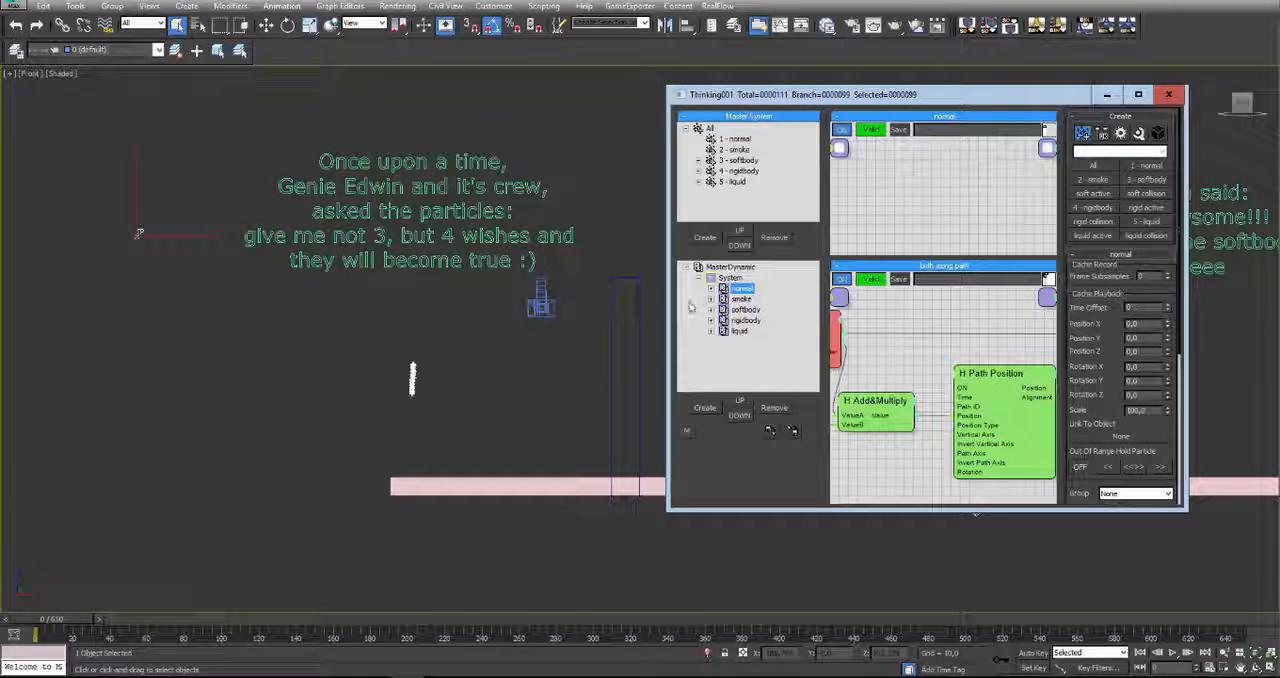
middle_click_drag(516, 302, 555, 338)
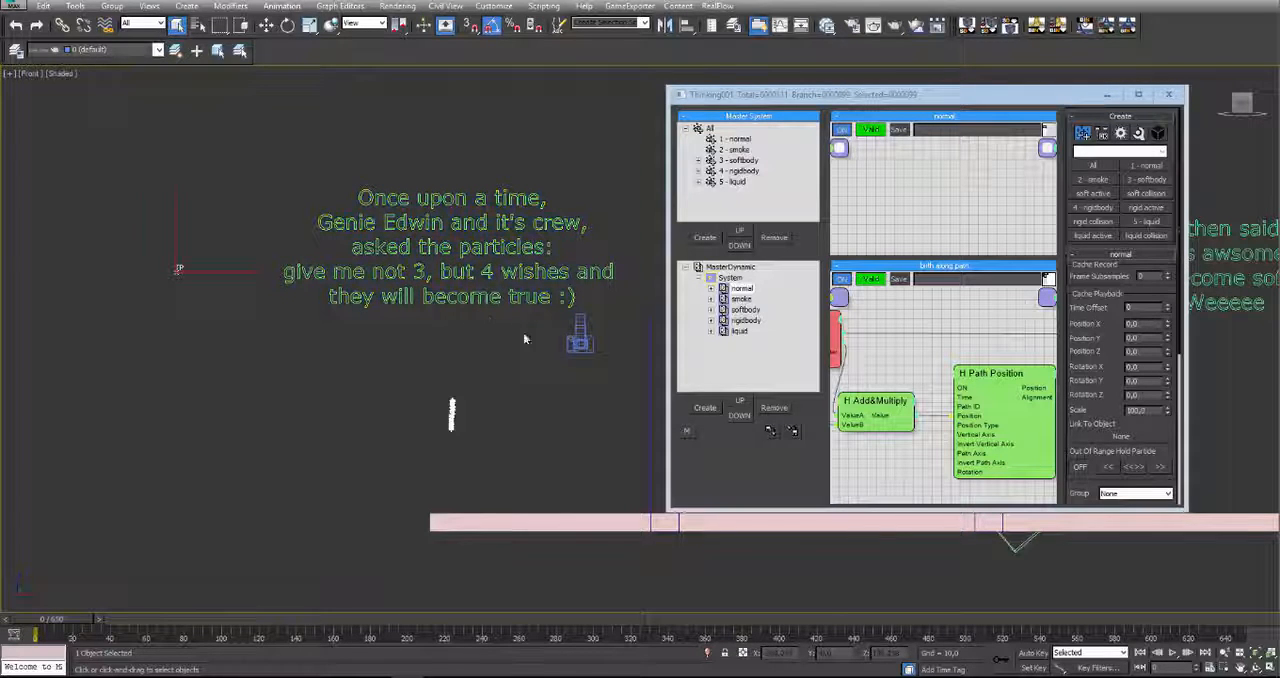
middle_click_drag(538, 341, 220, 346)
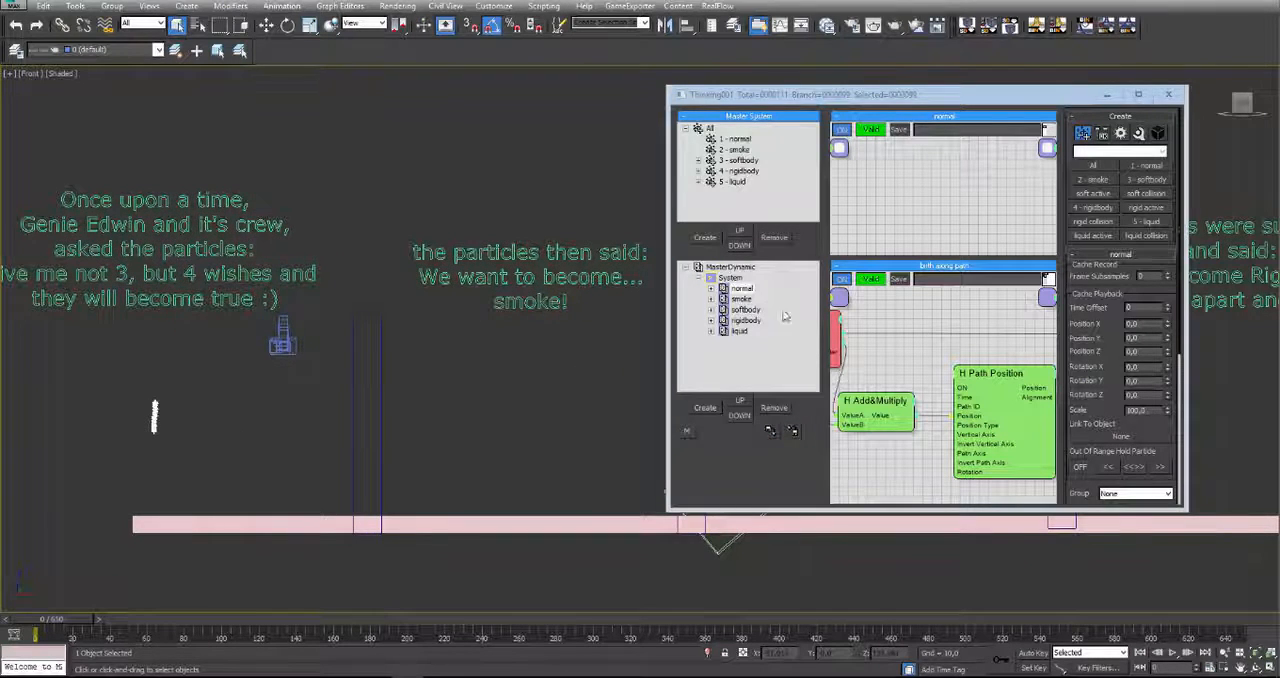
left_click(741, 288)
left_click(711, 288)
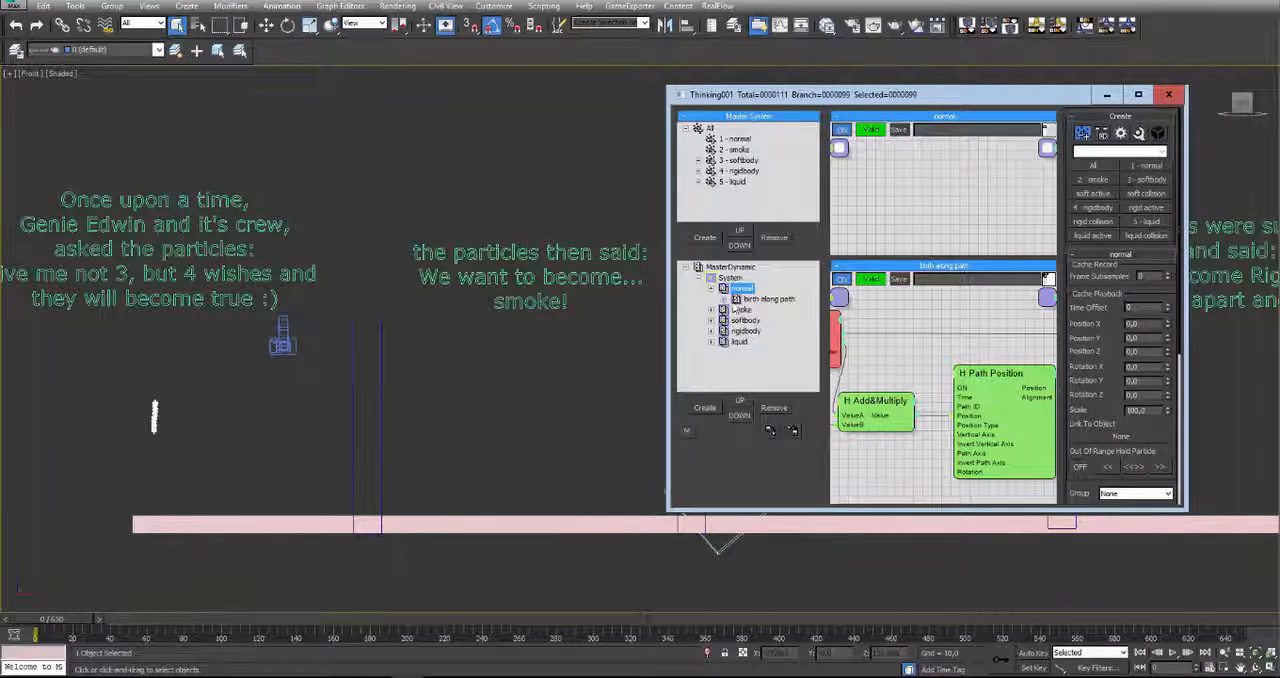
left_click(740, 299)
left_click(723, 299)
- Enlarge the particle editor so the whole birth along path node graph fits, and select its parent normal set
middle_click_drag(909, 335, 925, 153)
left_click_drag(938, 90, 866, 73)
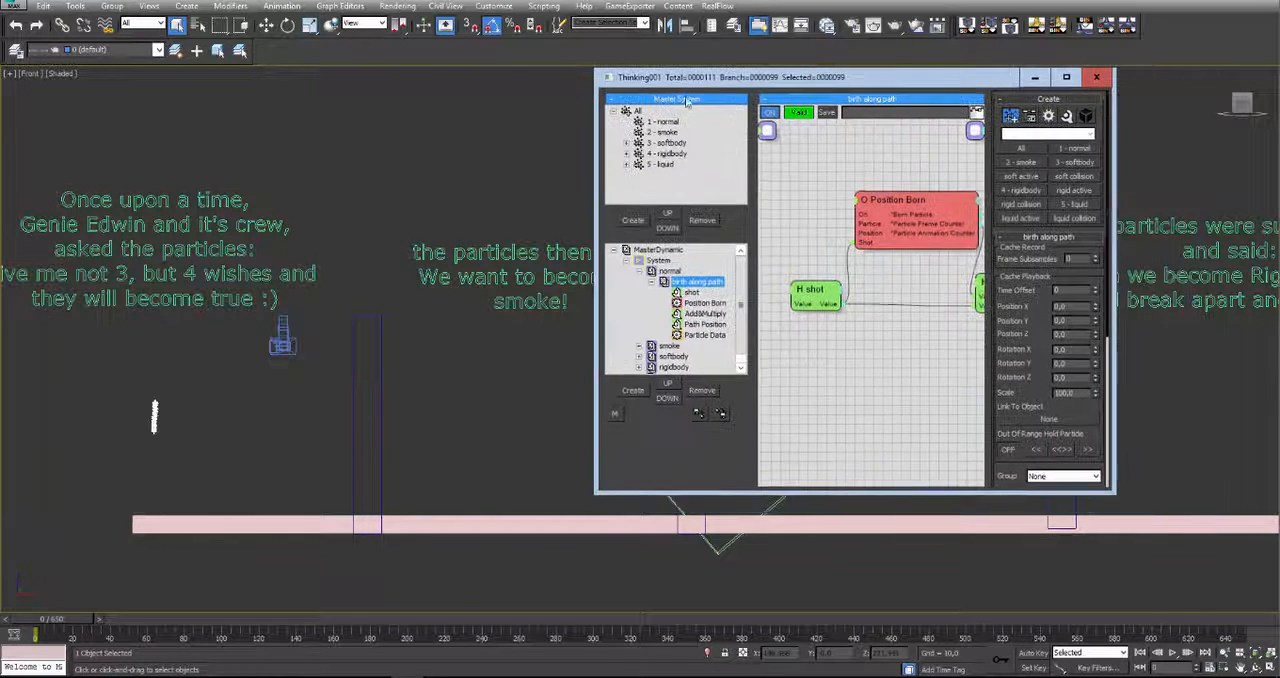
left_click_drag(592, 70, 356, 44)
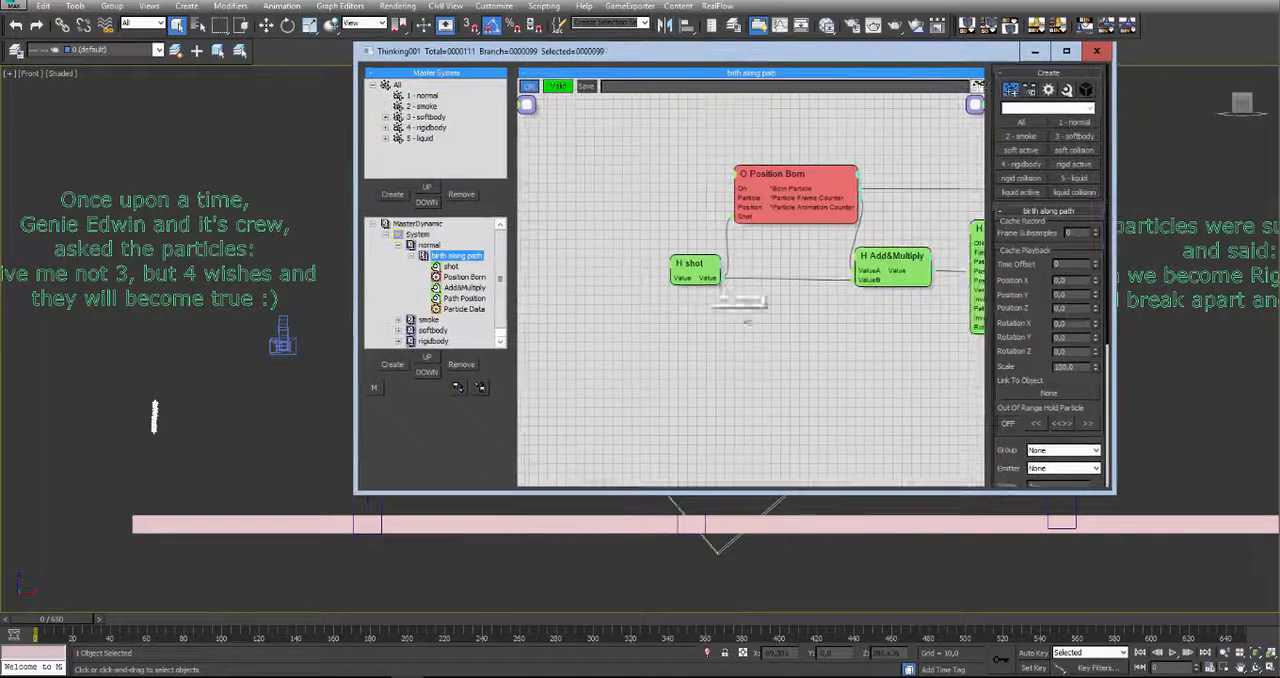
middle_click_drag(825, 323, 690, 220)
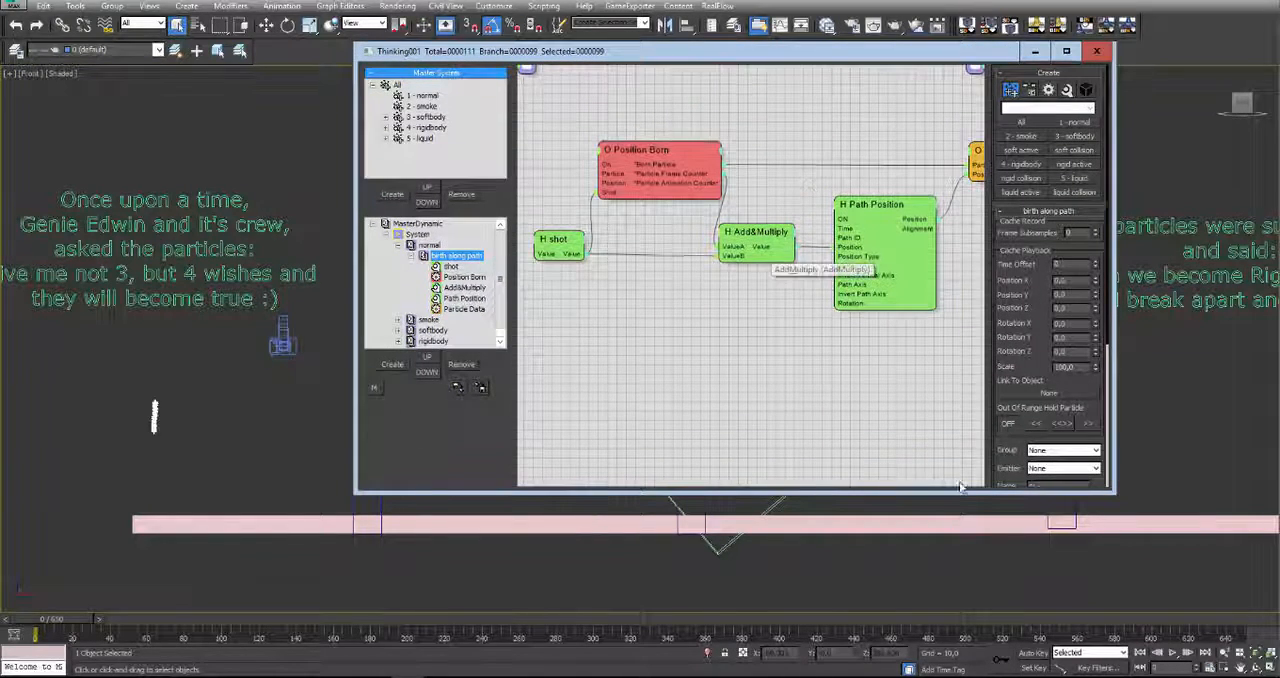
left_click_drag(1118, 493, 1242, 541)
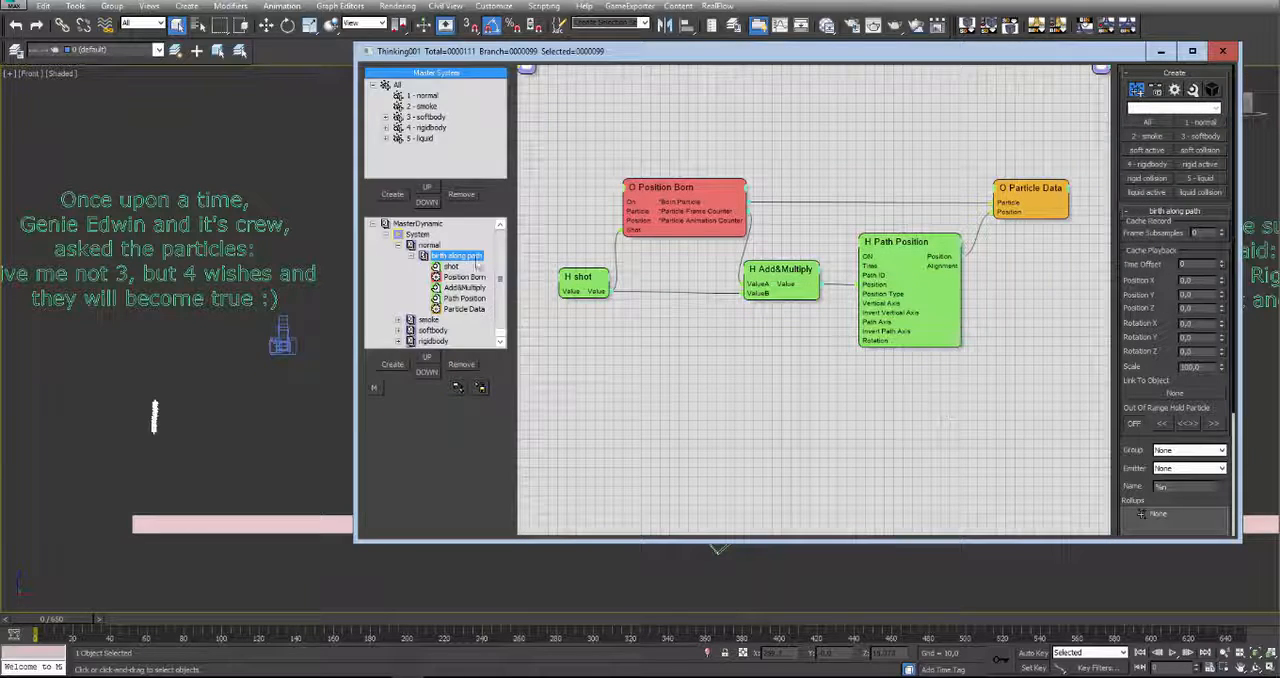
left_click(429, 245)
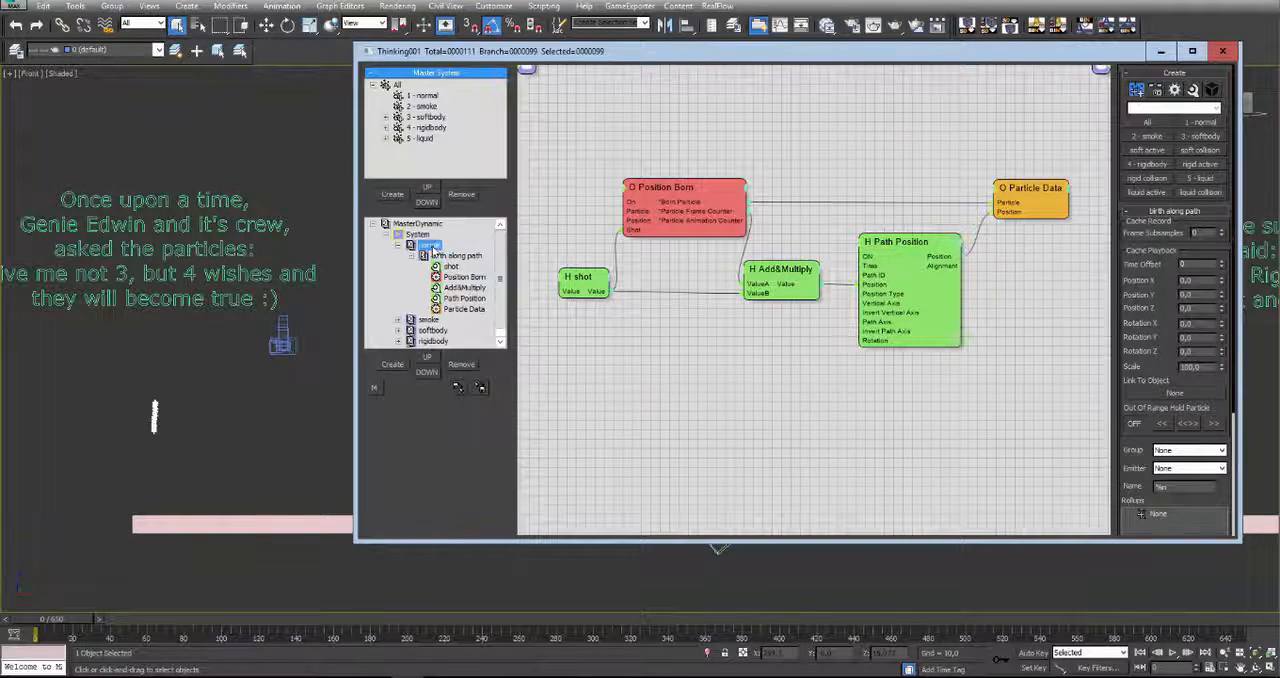
- Add the M3D_Generators birth along path black box to the birth along path graph and place it below the existing nodes
left_click(452, 257)
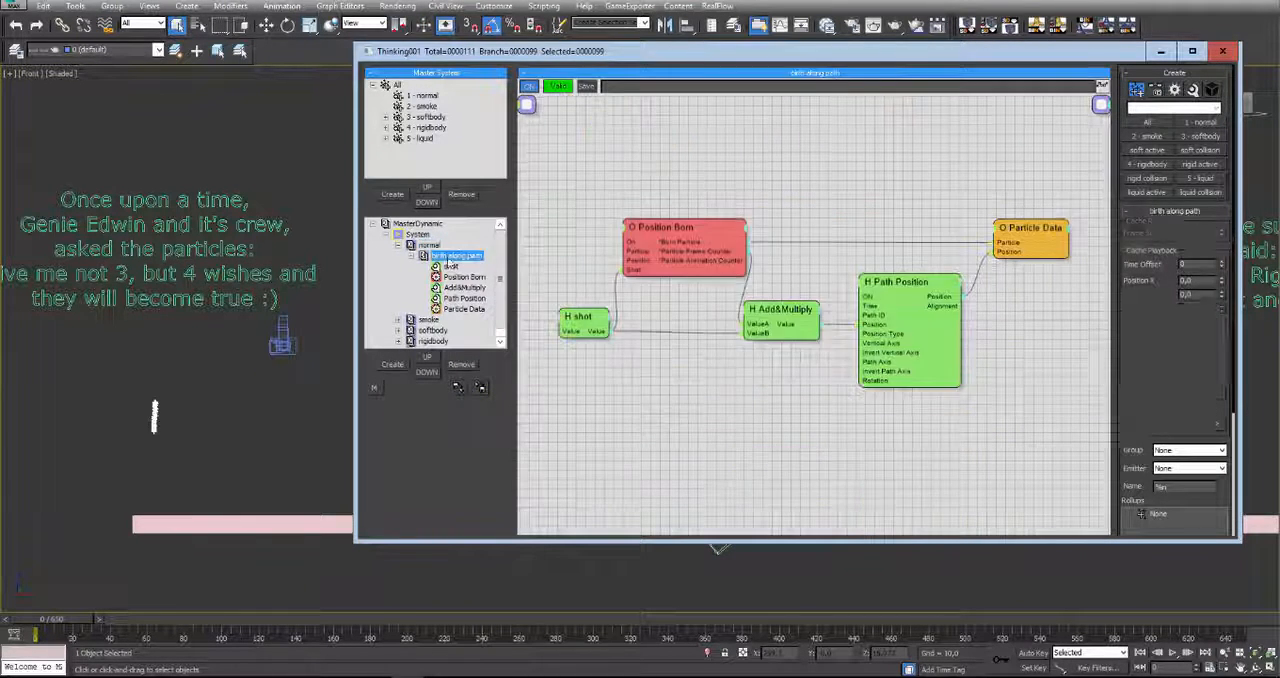
right_click(708, 410)
mouse_move(715, 476)
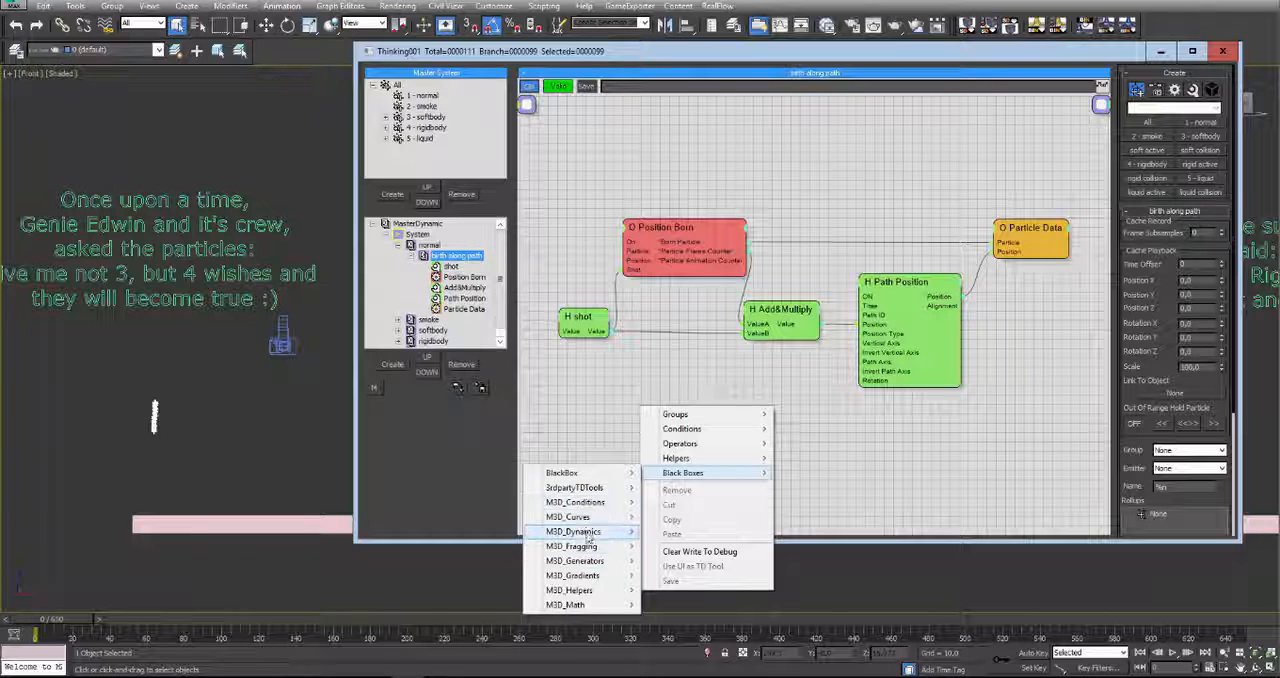
mouse_move(585, 533)
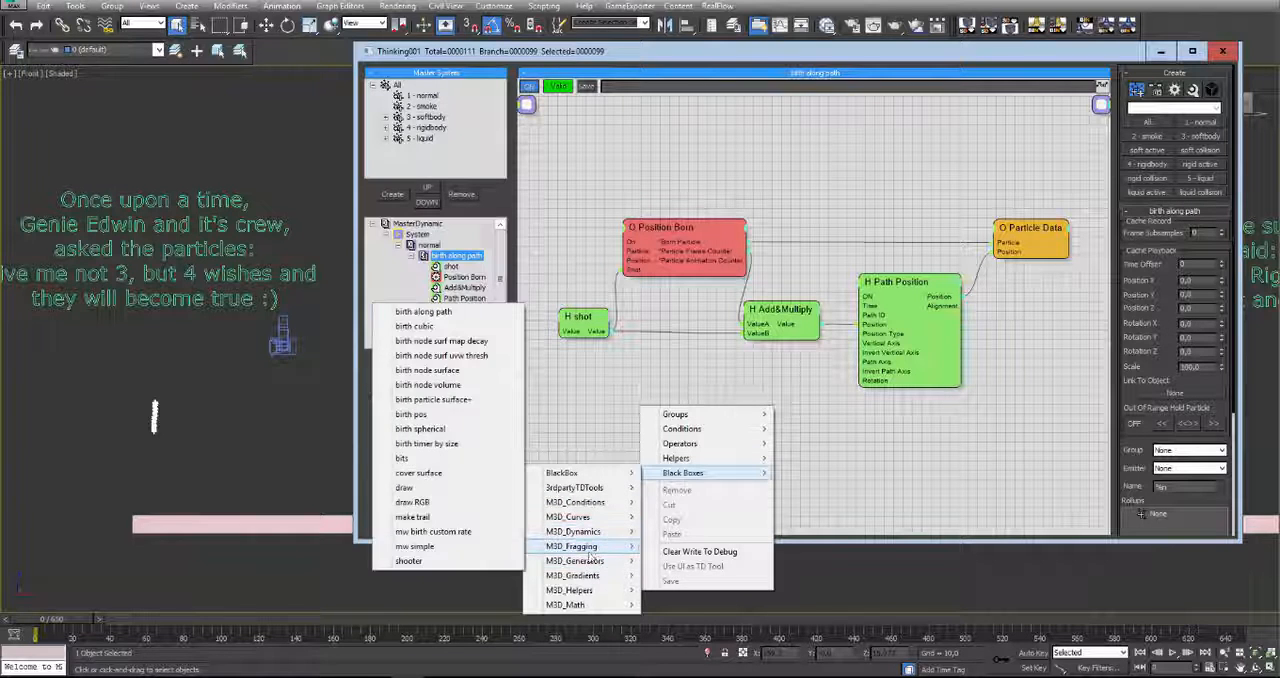
mouse_move(590, 565)
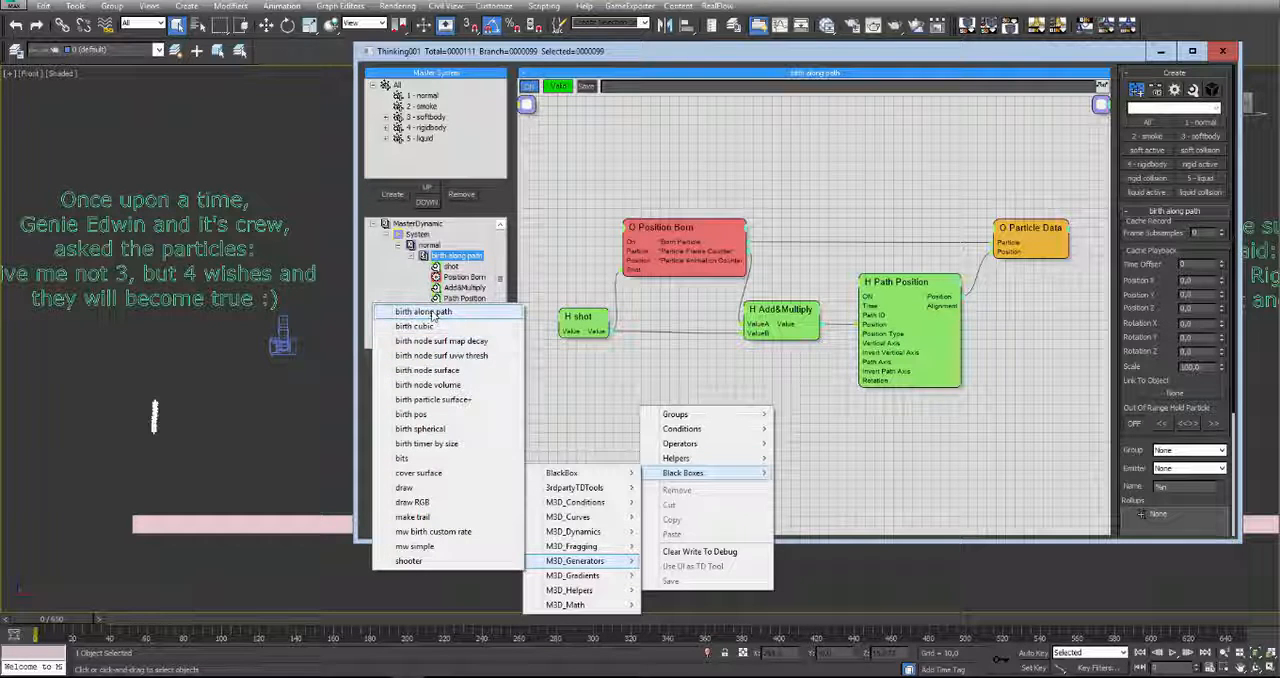
left_click(432, 313)
left_click_drag(751, 418, 697, 402)
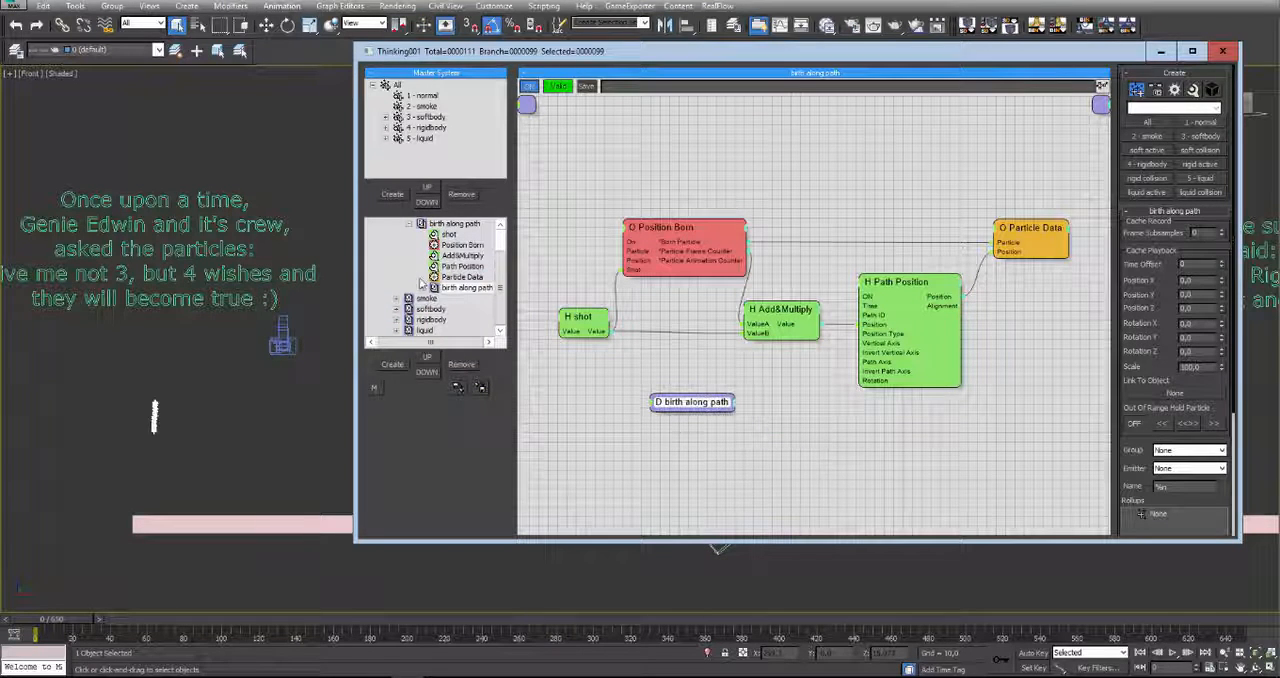
- Open the inserted birth along path black box and rearrange its shot, Position Born, Add&Multiply and Path Position nodes
double_click(488, 287)
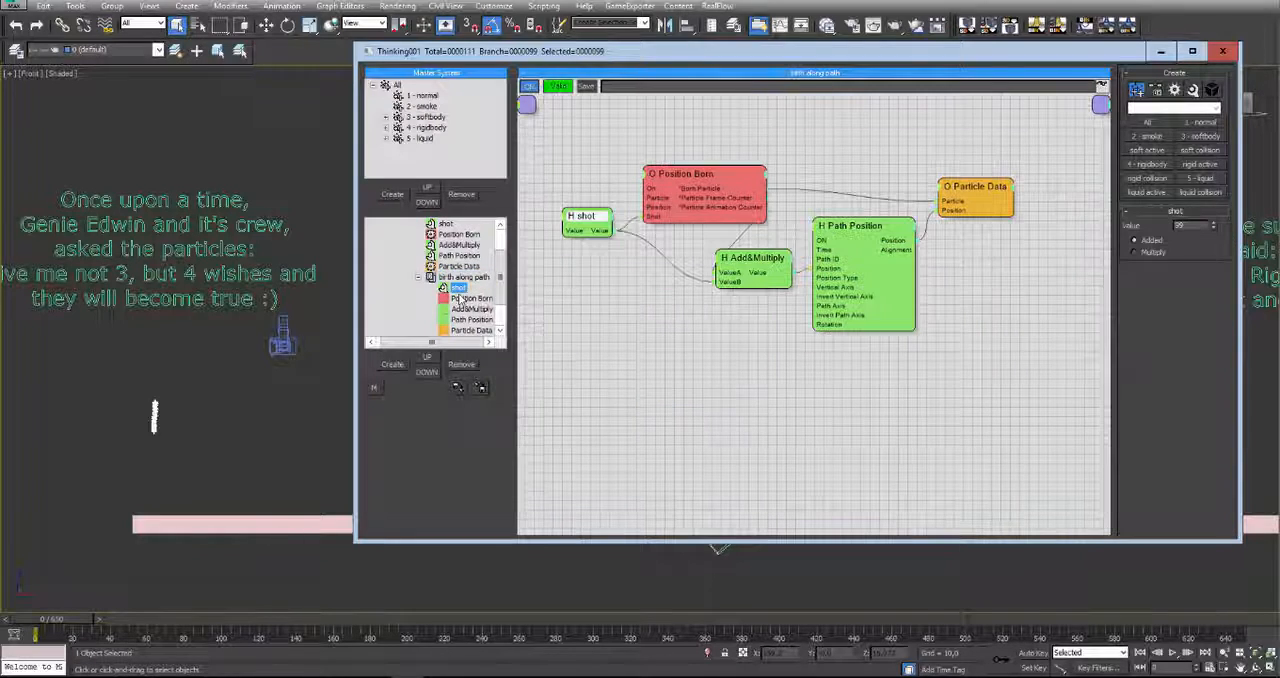
left_click_drag(557, 134, 1114, 410)
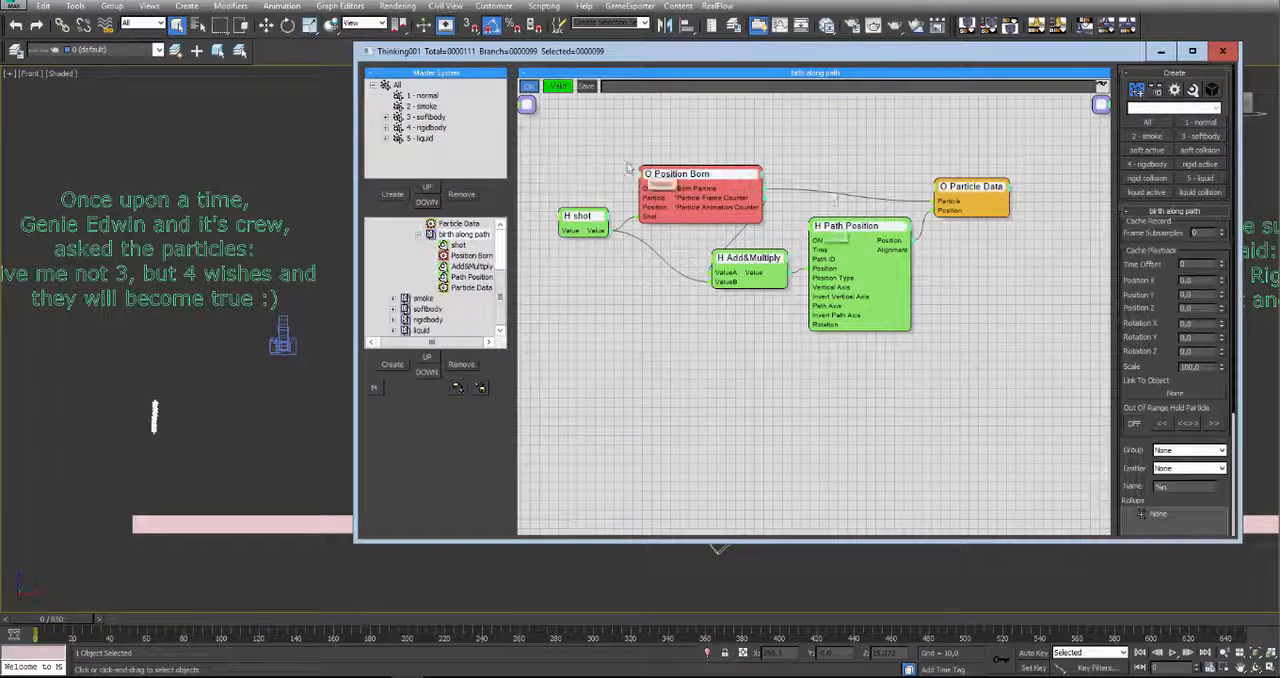
left_click_drag(588, 214, 606, 299)
left_click_drag(764, 260, 768, 301)
left_click_drag(876, 225, 899, 256)
left_click_drag(709, 176, 638, 167)
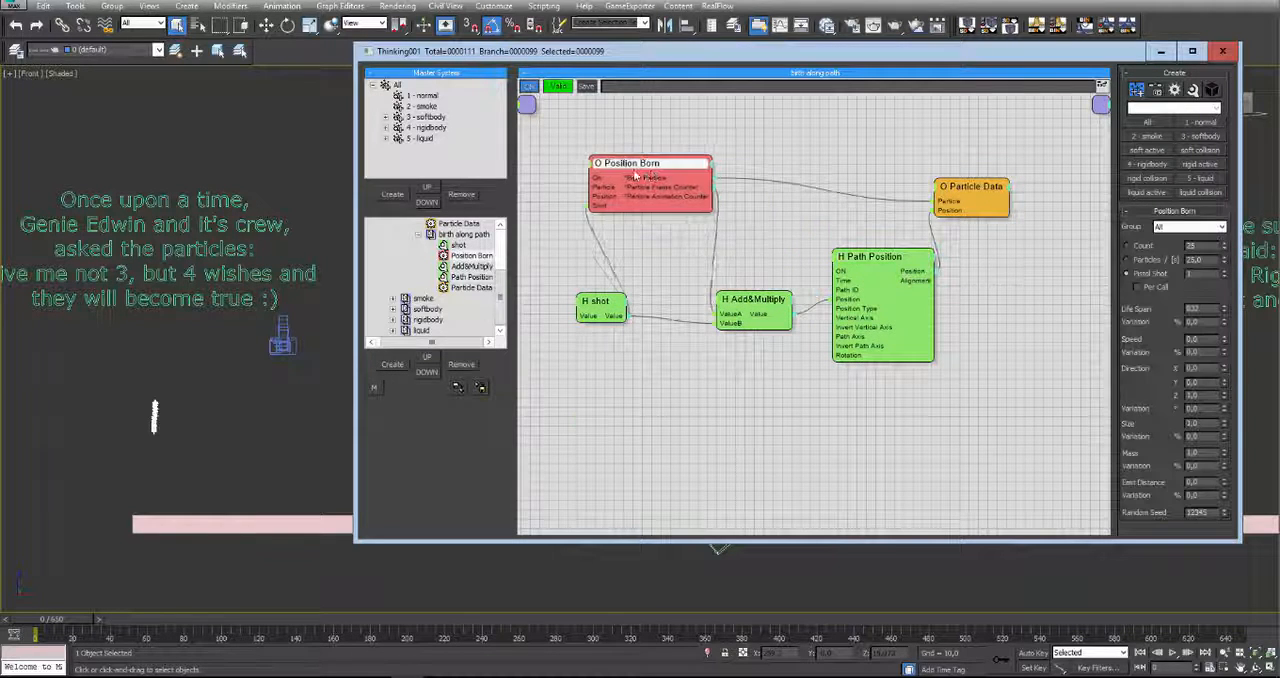
left_click_drag(598, 303, 572, 311)
left_click_drag(619, 170, 668, 190)
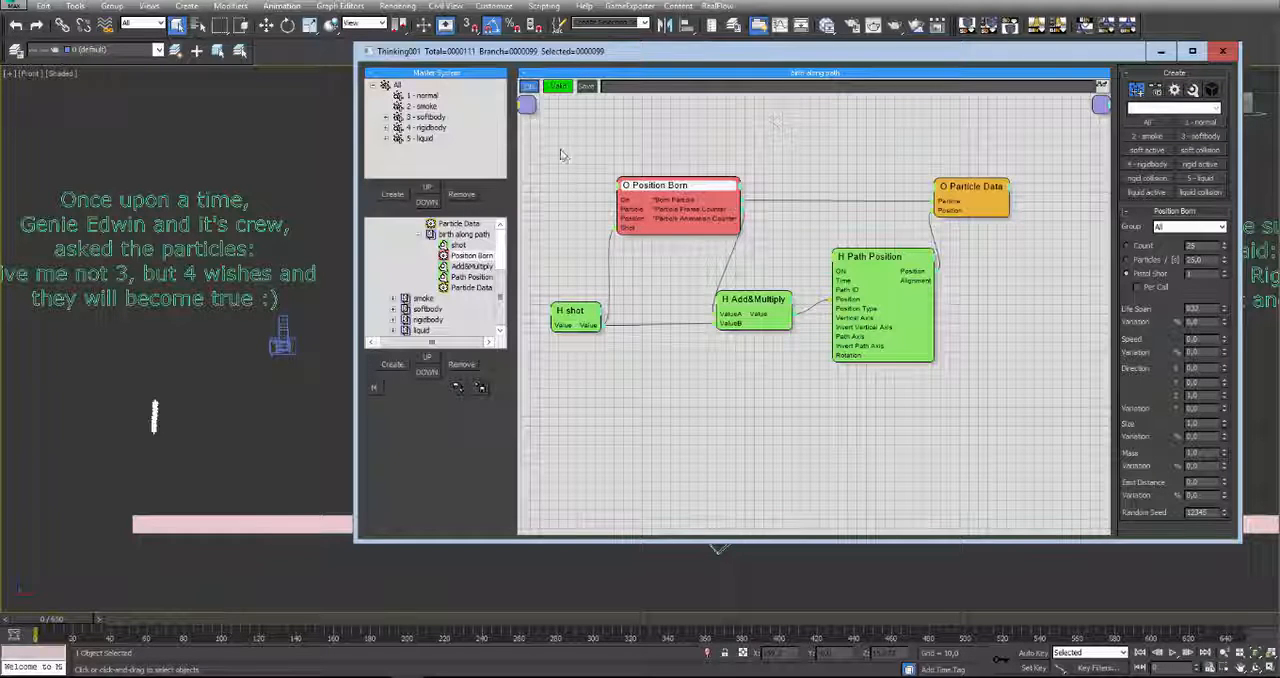
- Remove the inserted birth along path black box from the DynamicSet tree
left_click(470, 237)
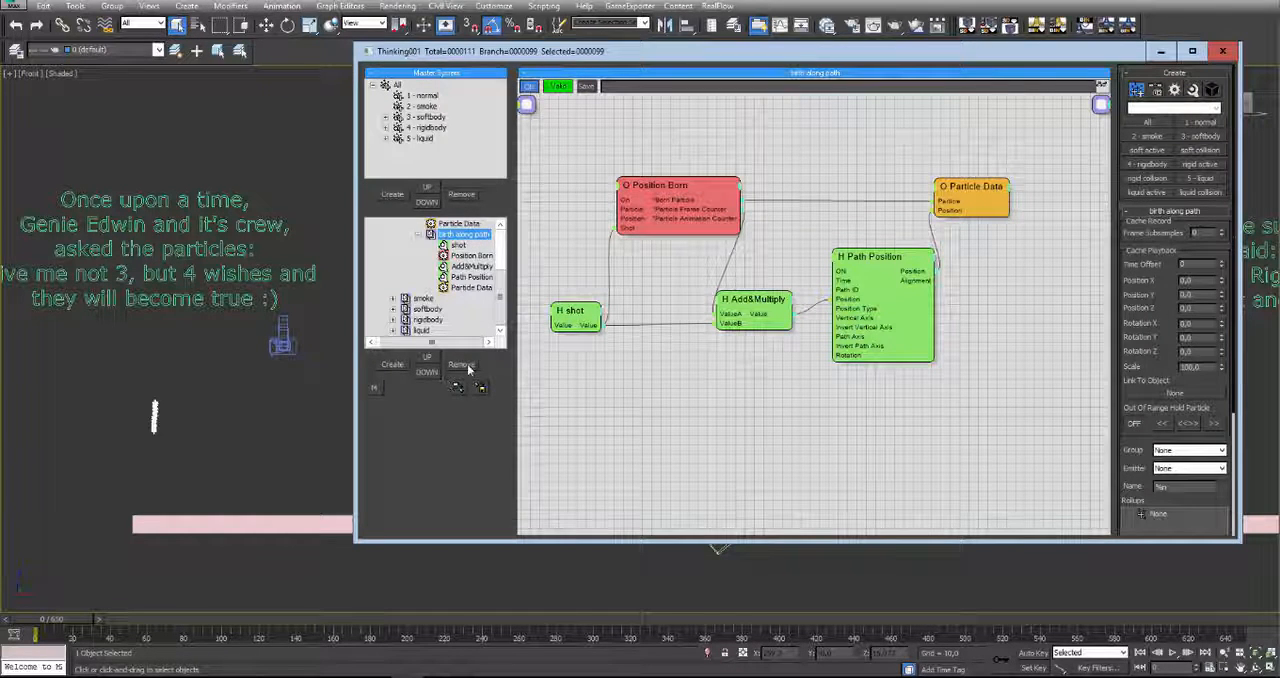
left_click(468, 367)
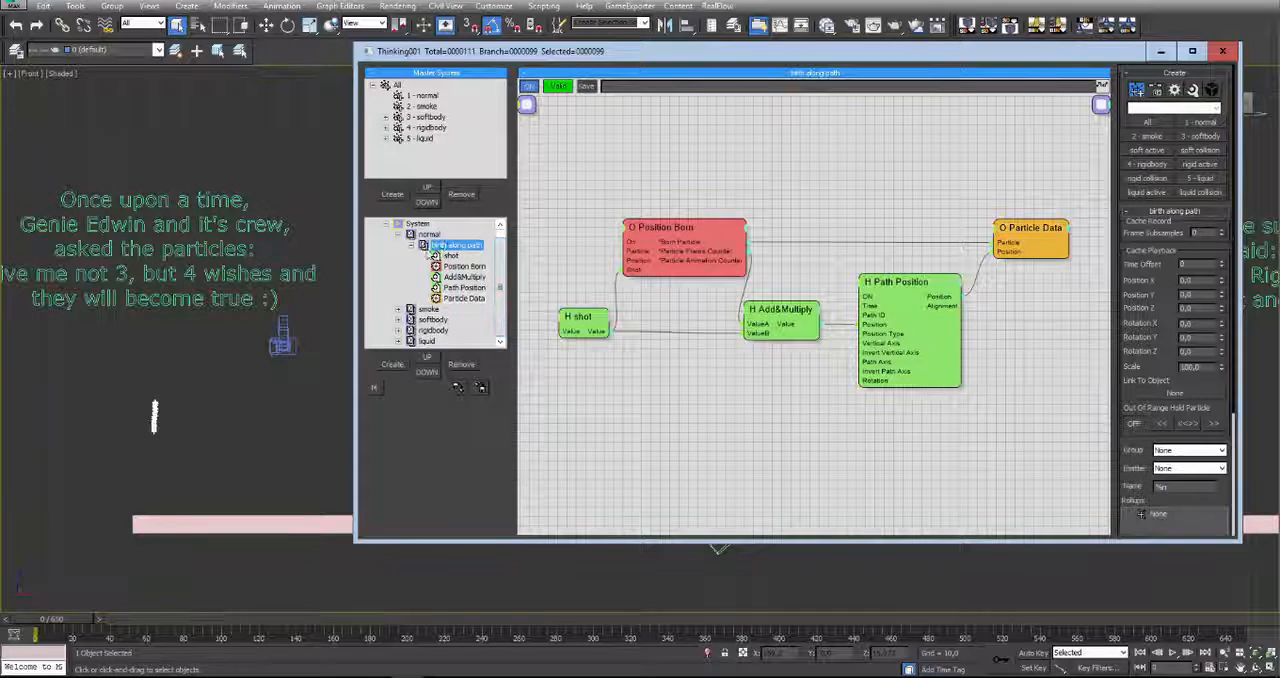
- Space out the shot, Add&Multiply and Path Position nodes, and select Circle001 among Path Position's objects
mouse_move(600, 330)
left_mouse_down()
mouse_move(572, 328)
mouse_move(592, 330)
left_mouse_up()
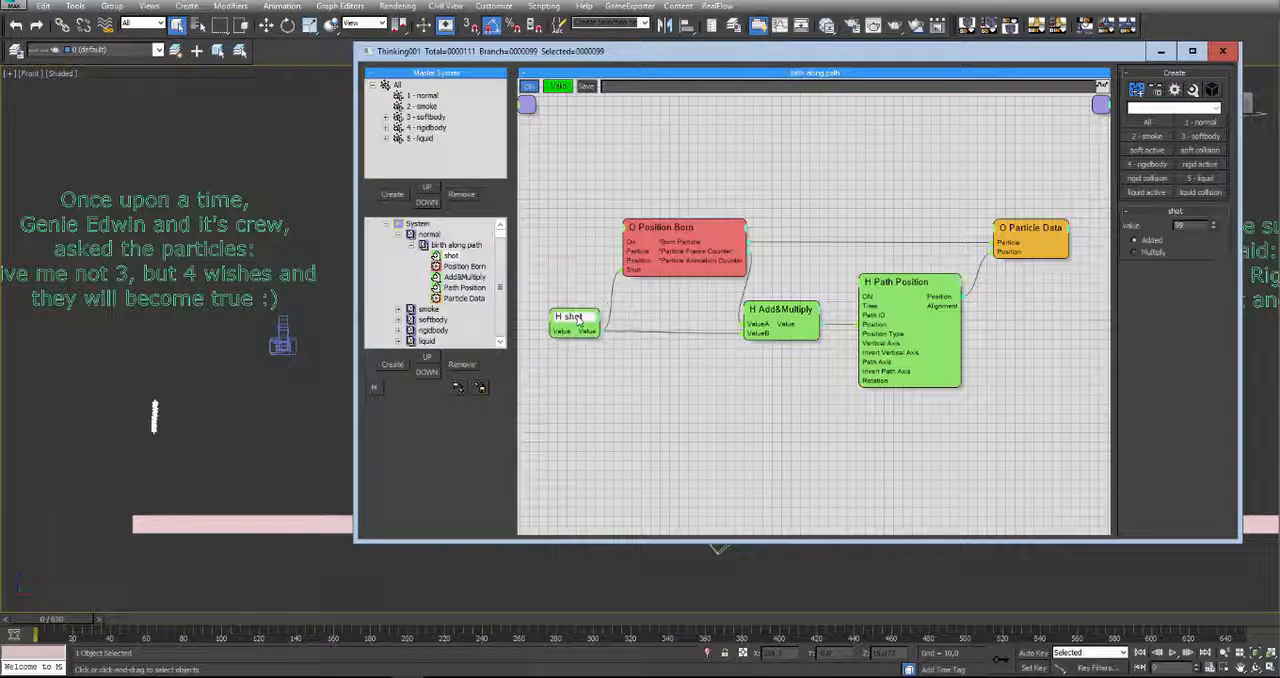
left_click_drag(793, 312, 885, 298)
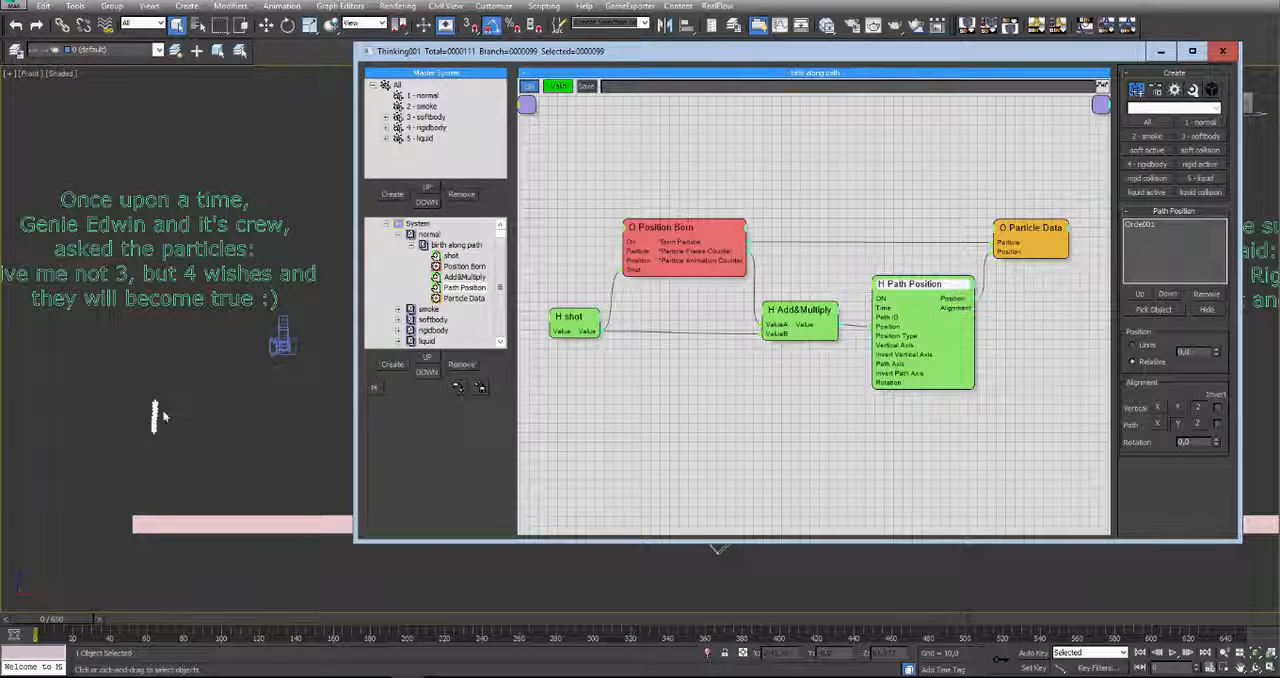
left_click(1165, 226)
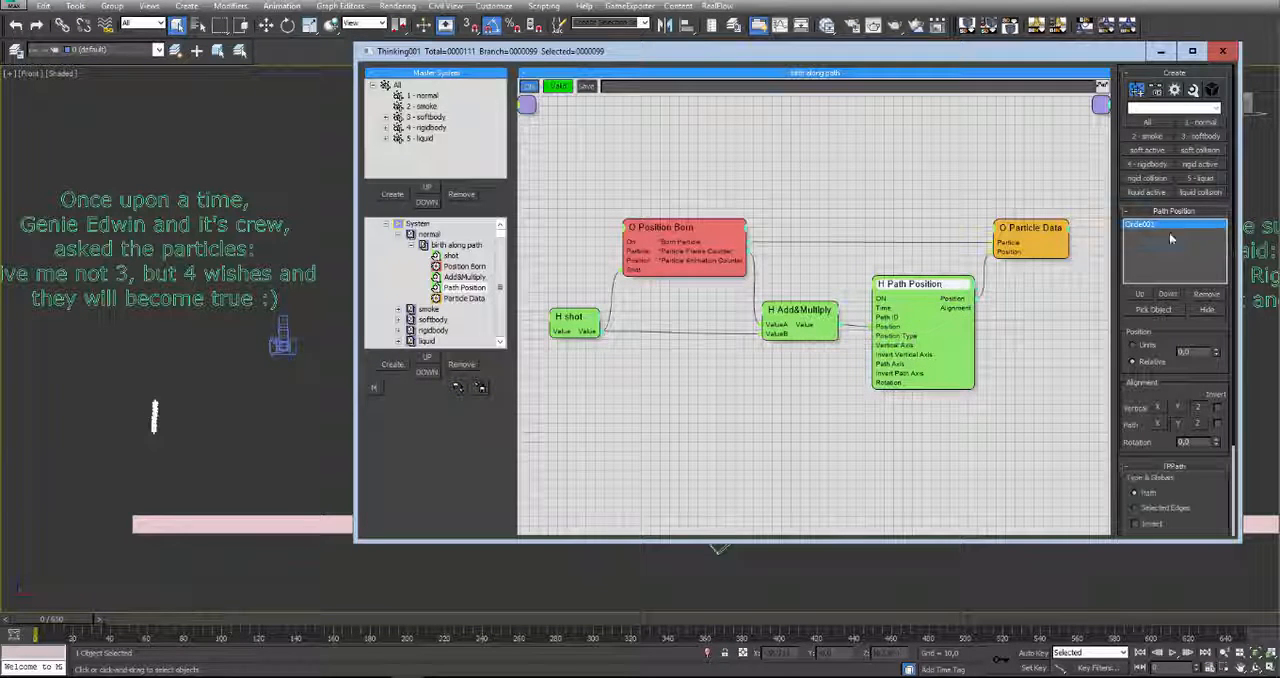
- Go to frame 30, select the emitter circle, and examine it in the Perspective view before returning to the Front view
left_click_drag(55, 619, 106, 612)
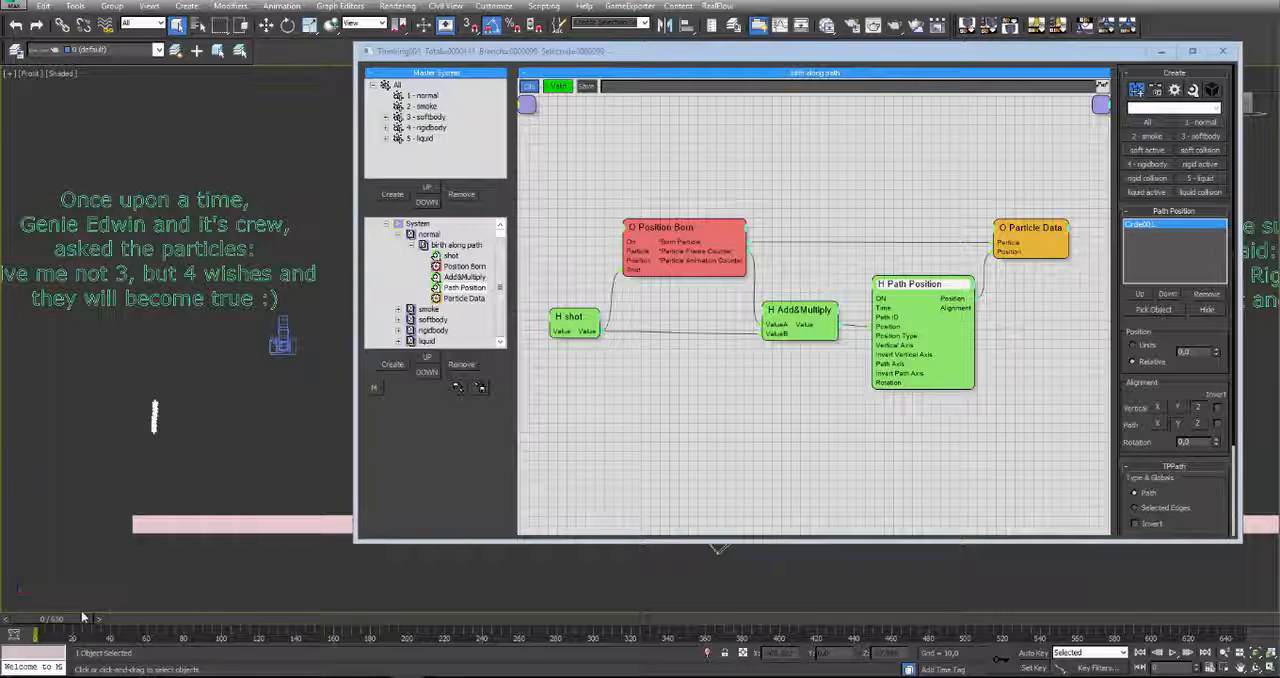
left_click_drag(174, 470, 171, 447)
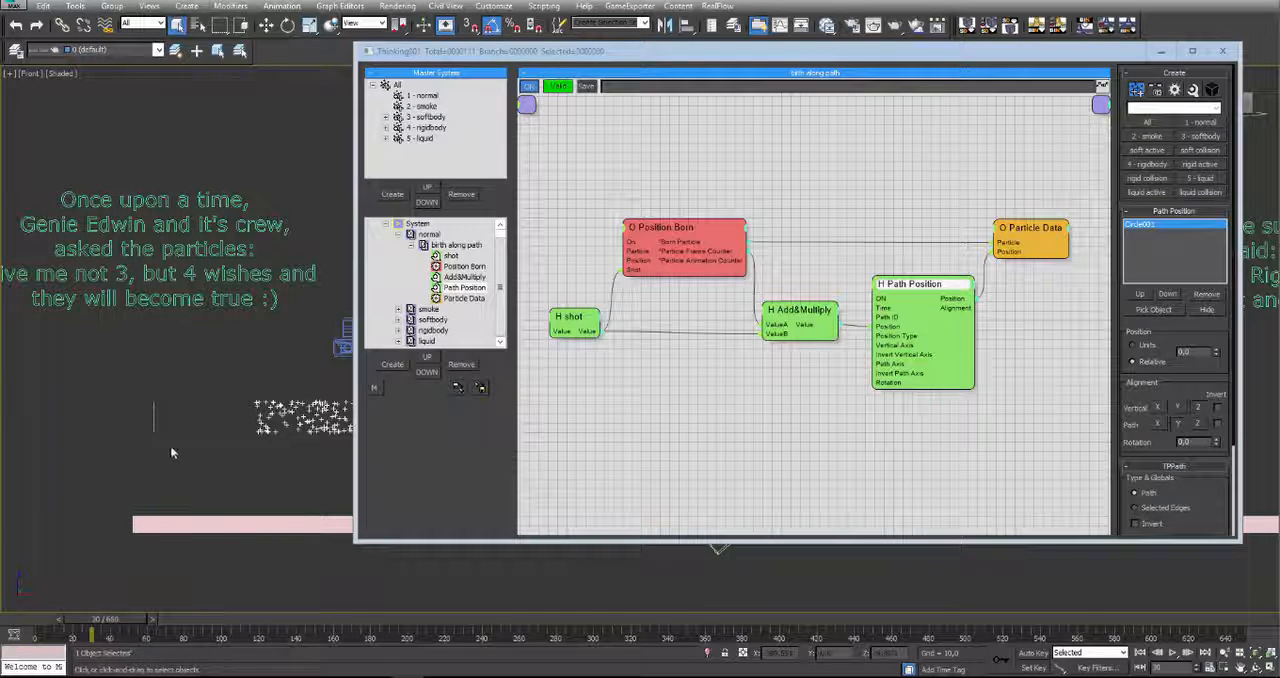
key("p")
key("z")
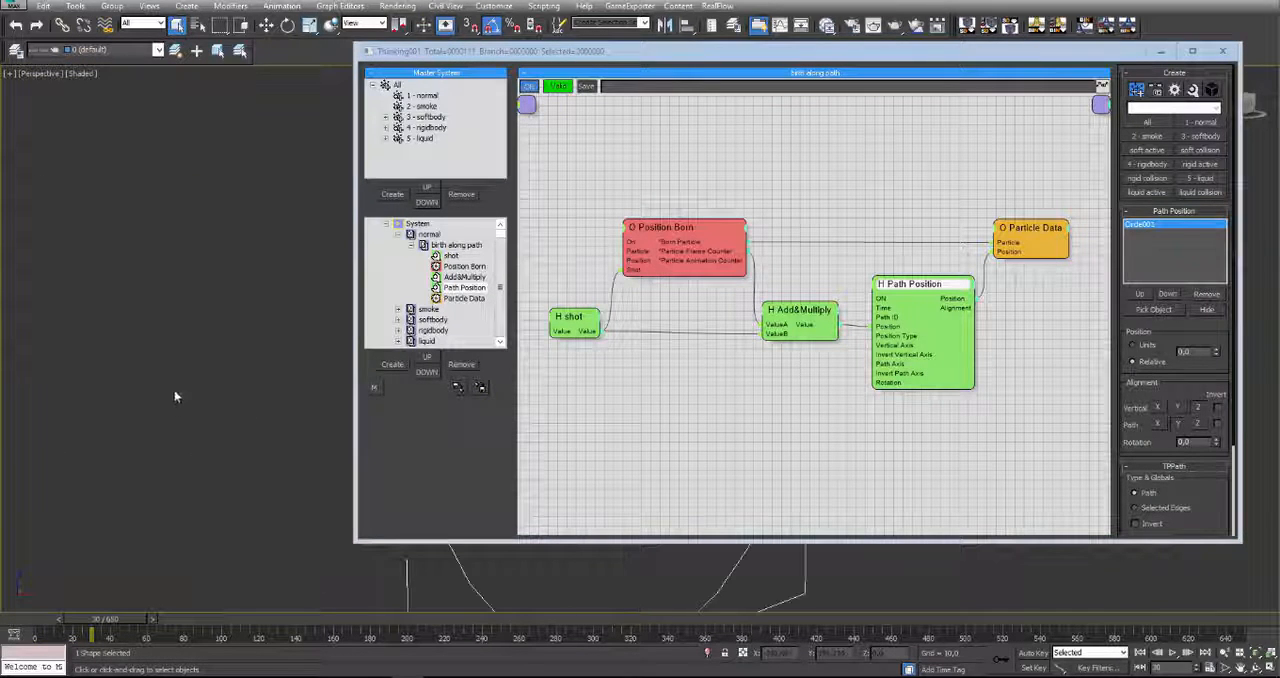
key("f")
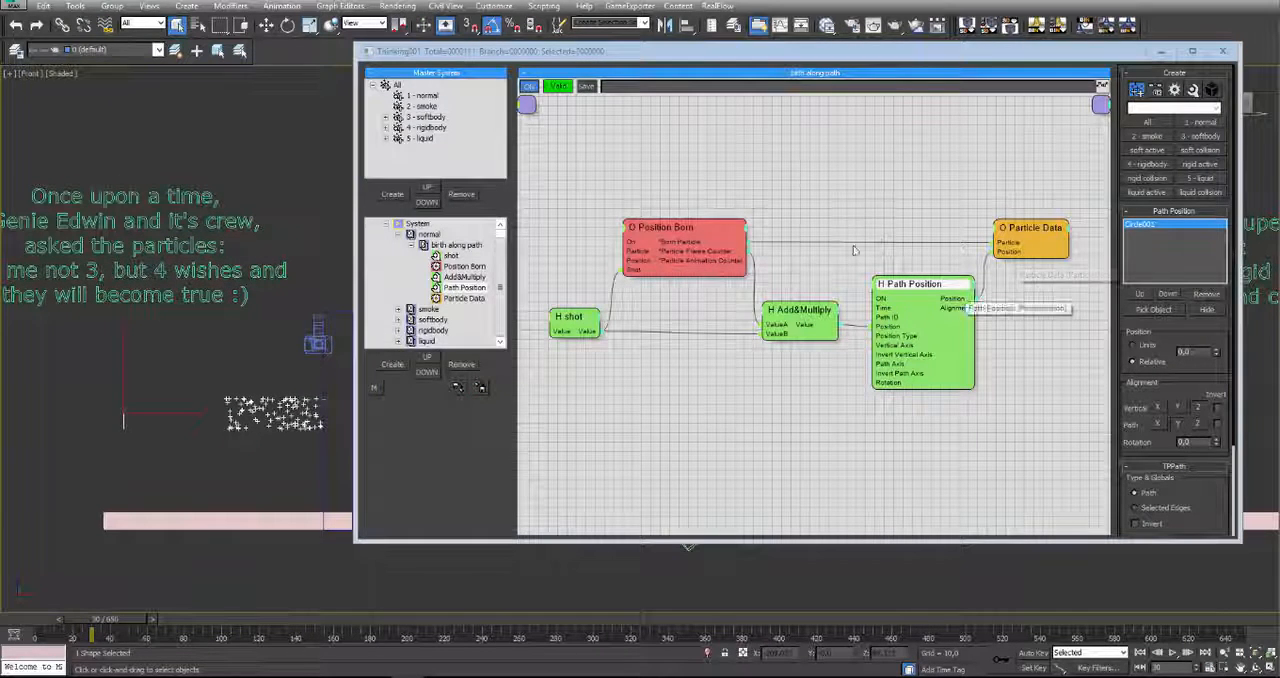
- Nudge the Path Position and Position Born nodes, and examine Position Born's speed variation and X direction settings
mouse_move(931, 292)
left_mouse_down()
mouse_move(916, 301)
mouse_move(931, 296)
left_mouse_up()
left_click_drag(688, 231, 694, 232)
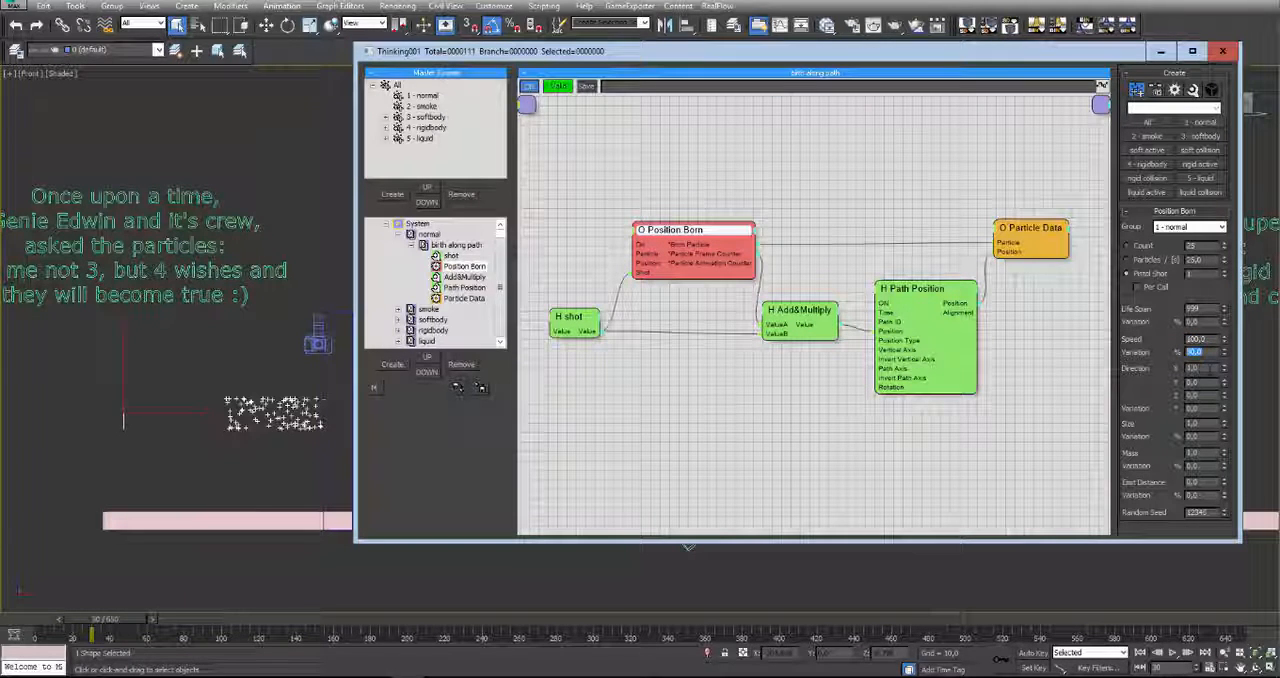
left_click_drag(1193, 368, 816, 367)
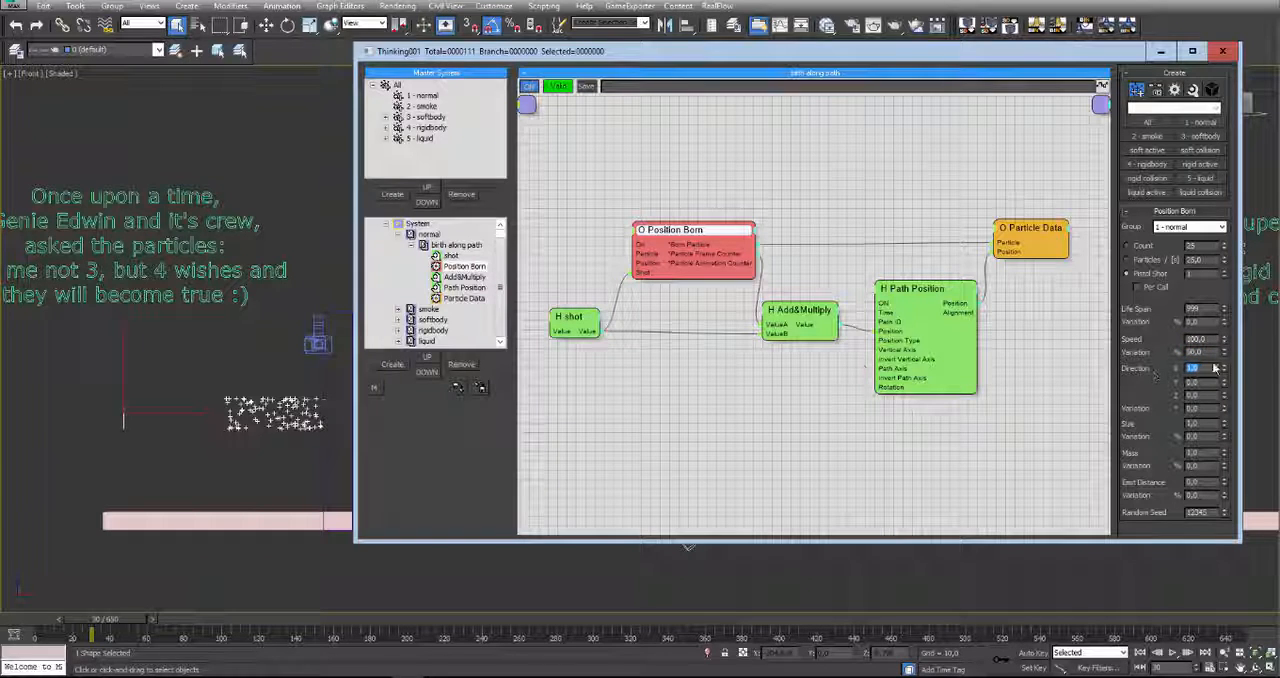
- Scrub the timeline between frame 0 and about frame 28 to watch the particles move away from the circle
left_click(13, 622)
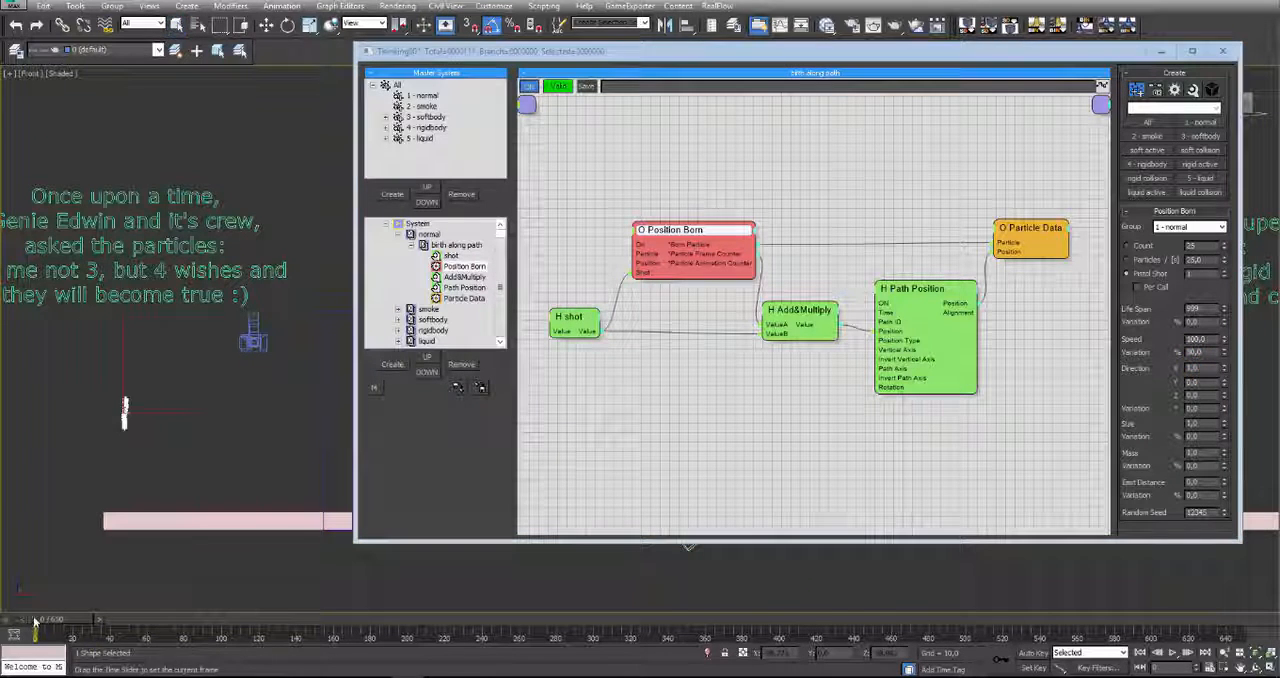
left_click_drag(25, 620, 87, 619)
left_click(19, 622)
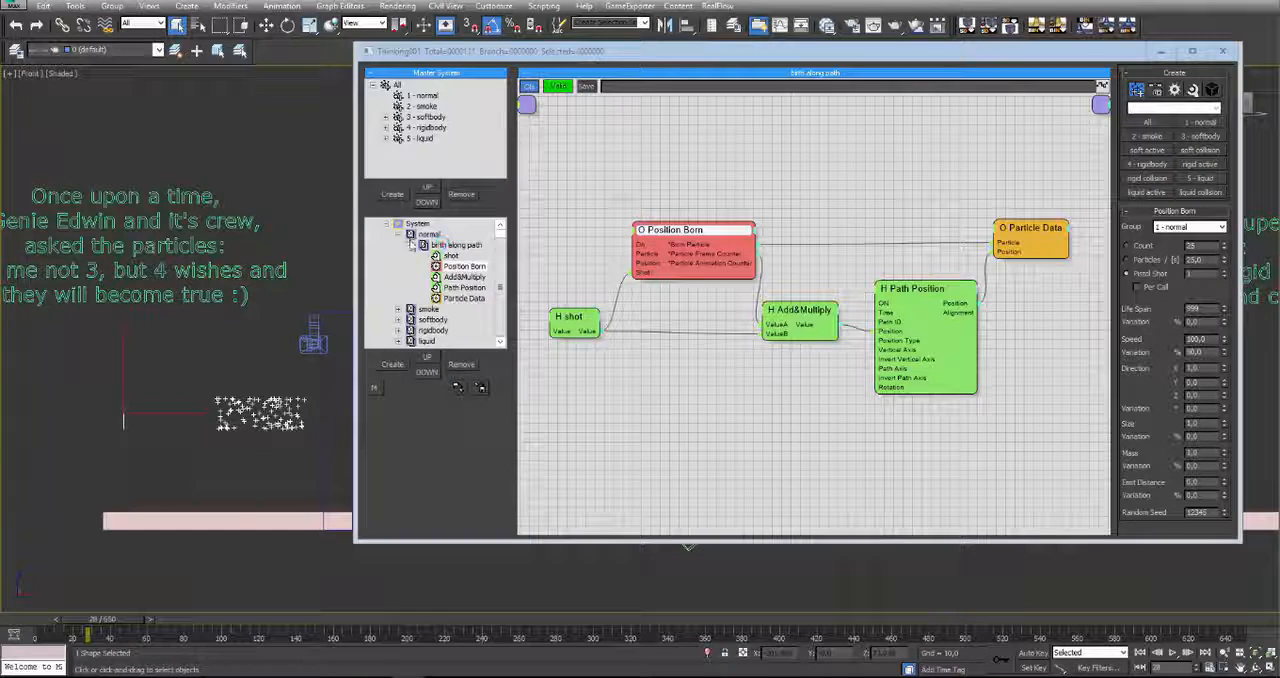
- Collapse the normal set, display the smoke set's graph and expand the smoke set to list its nested sets
left_click(426, 255)
left_click(398, 245)
left_click(428, 255)
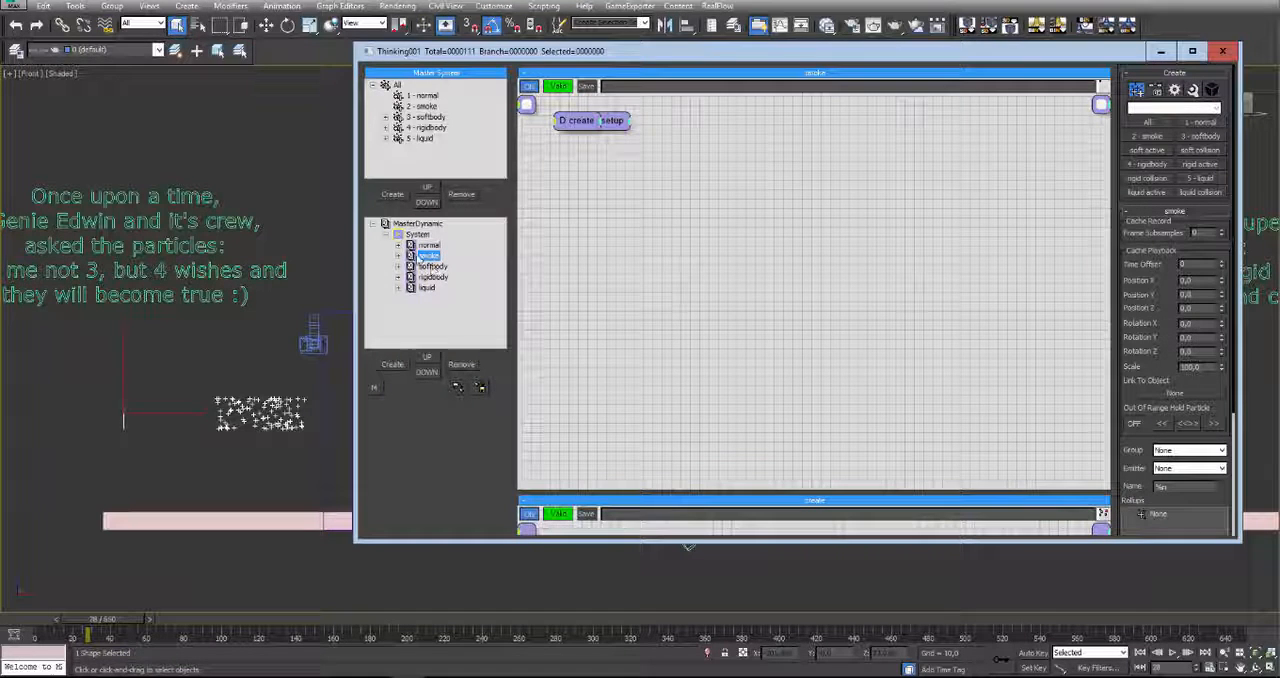
left_click(397, 257)
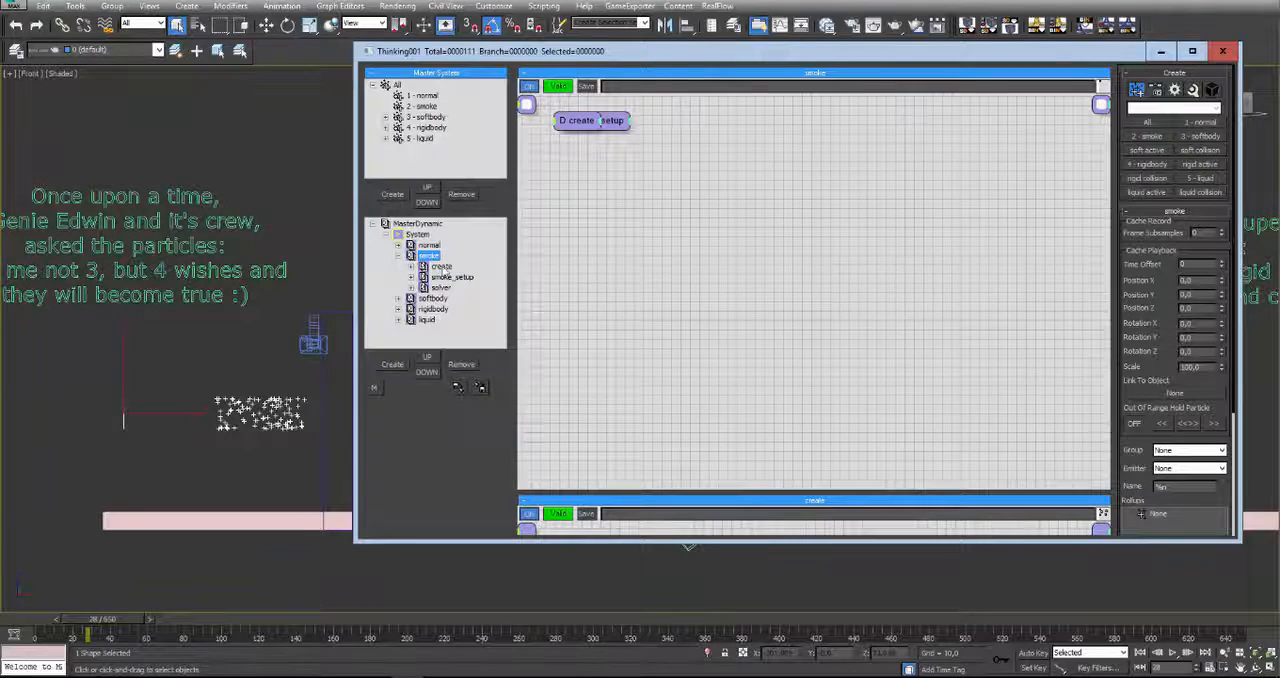
- Examine the node graphs of the smoke set's create, smoke_setup and solver sets
left_click(442, 267)
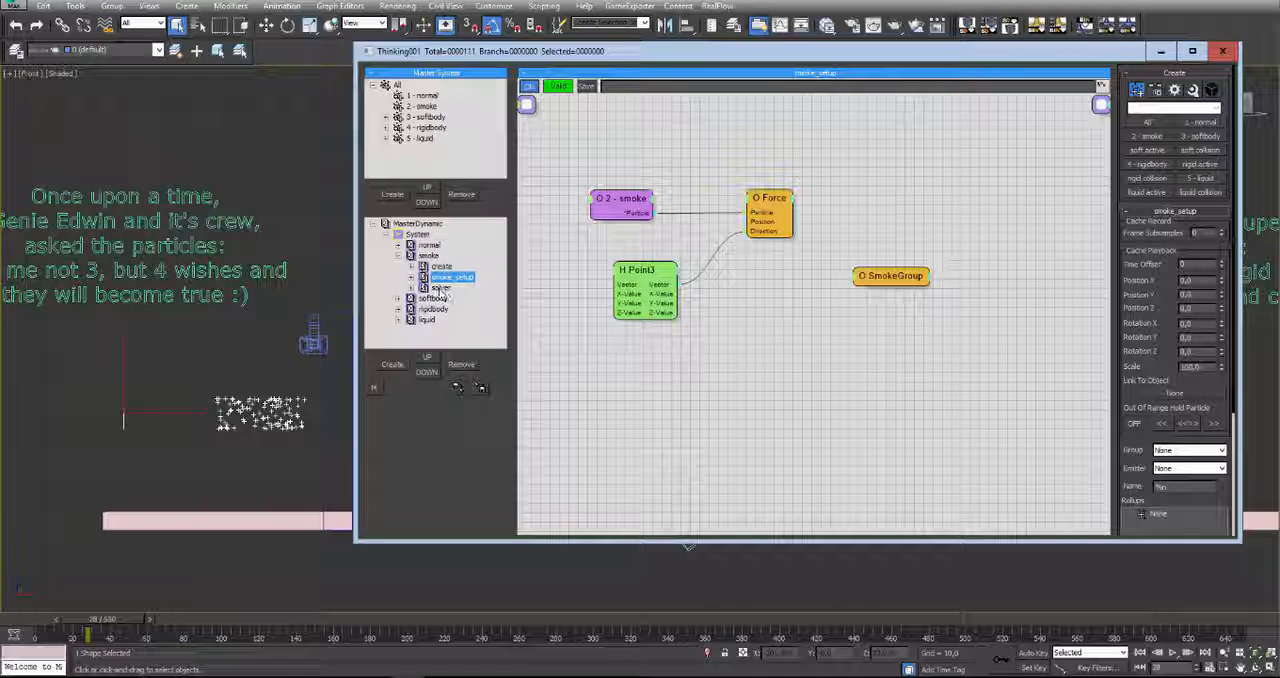
left_click(434, 279)
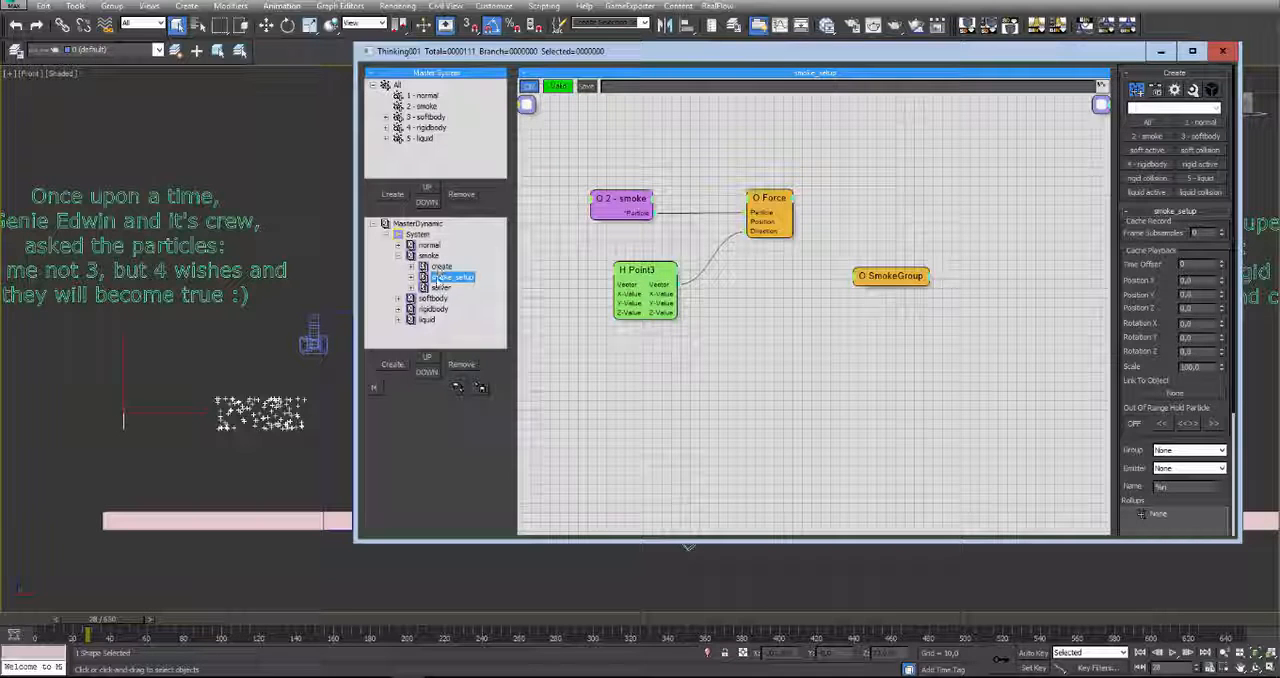
left_click(443, 288)
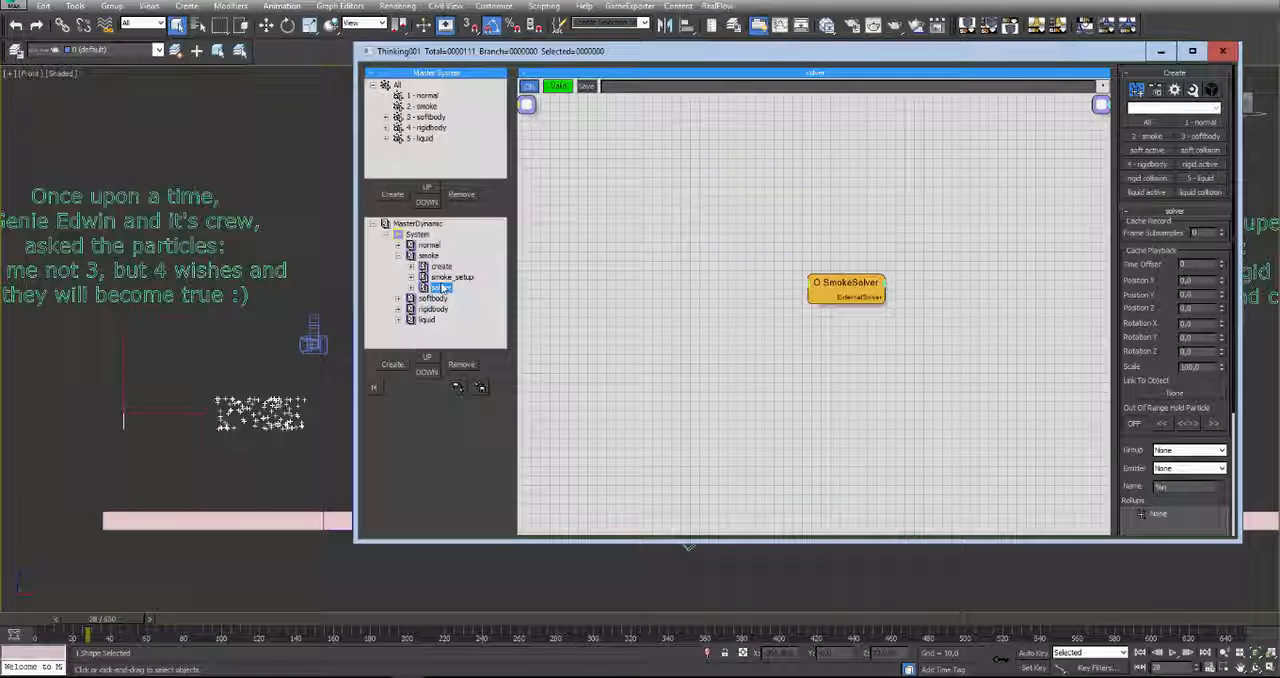
- Reposition the SmokeSolver node within the solver graph and reselect the solver set
right_click(831, 278)
left_click(807, 260)
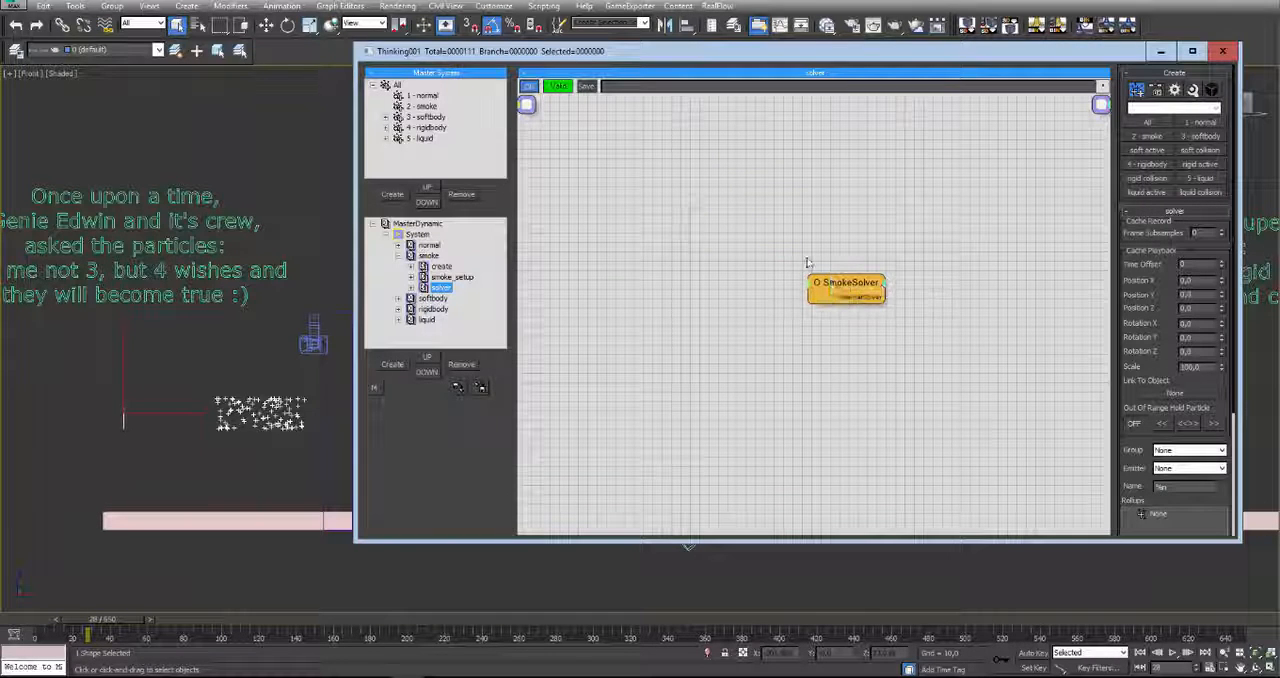
left_click_drag(858, 284, 784, 307)
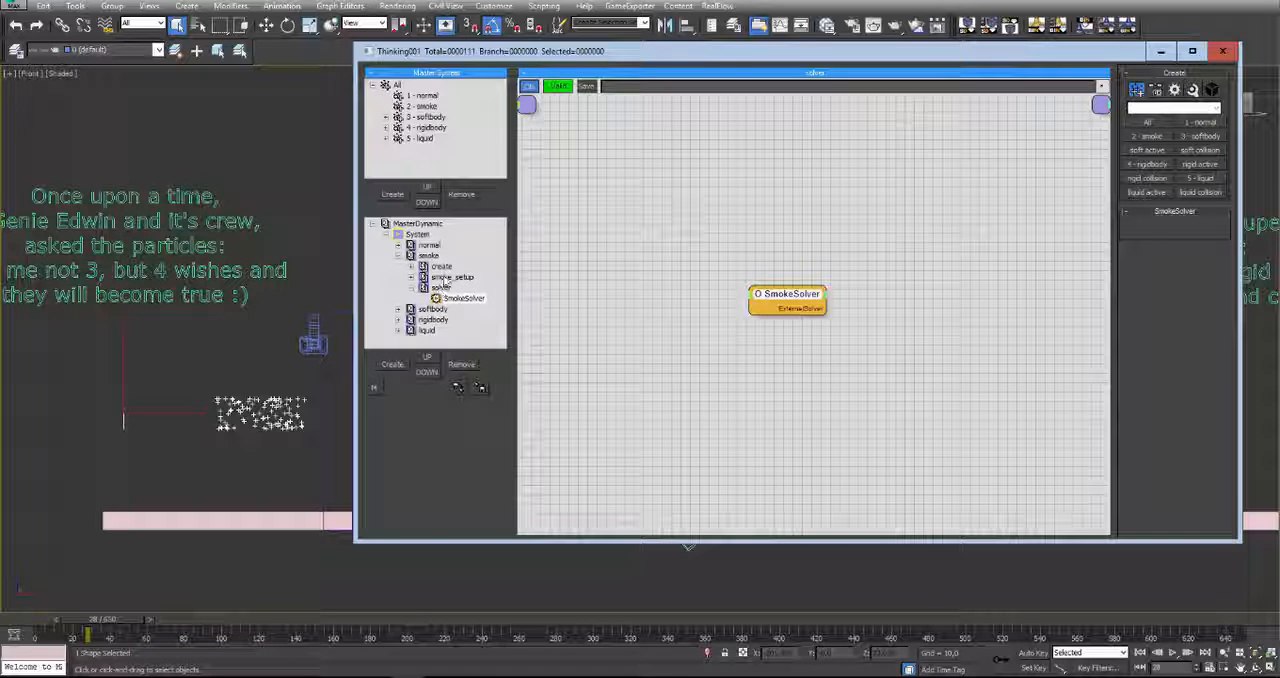
left_click(441, 287)
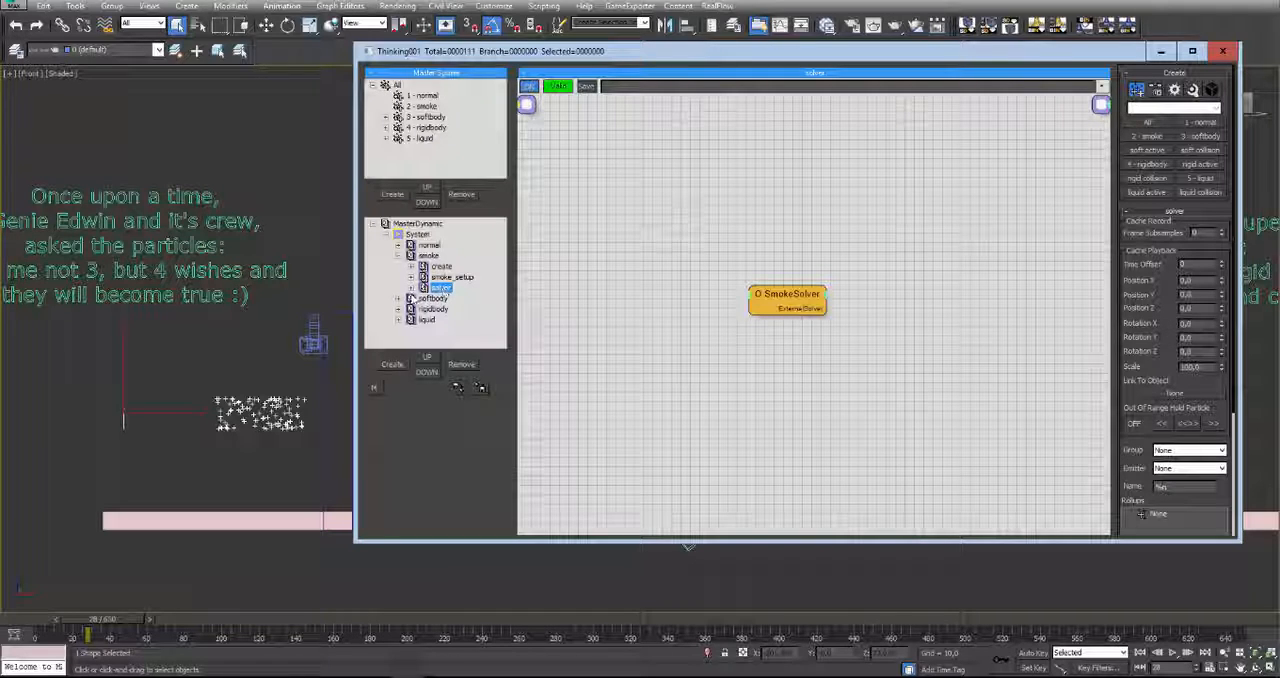
left_click(446, 288)
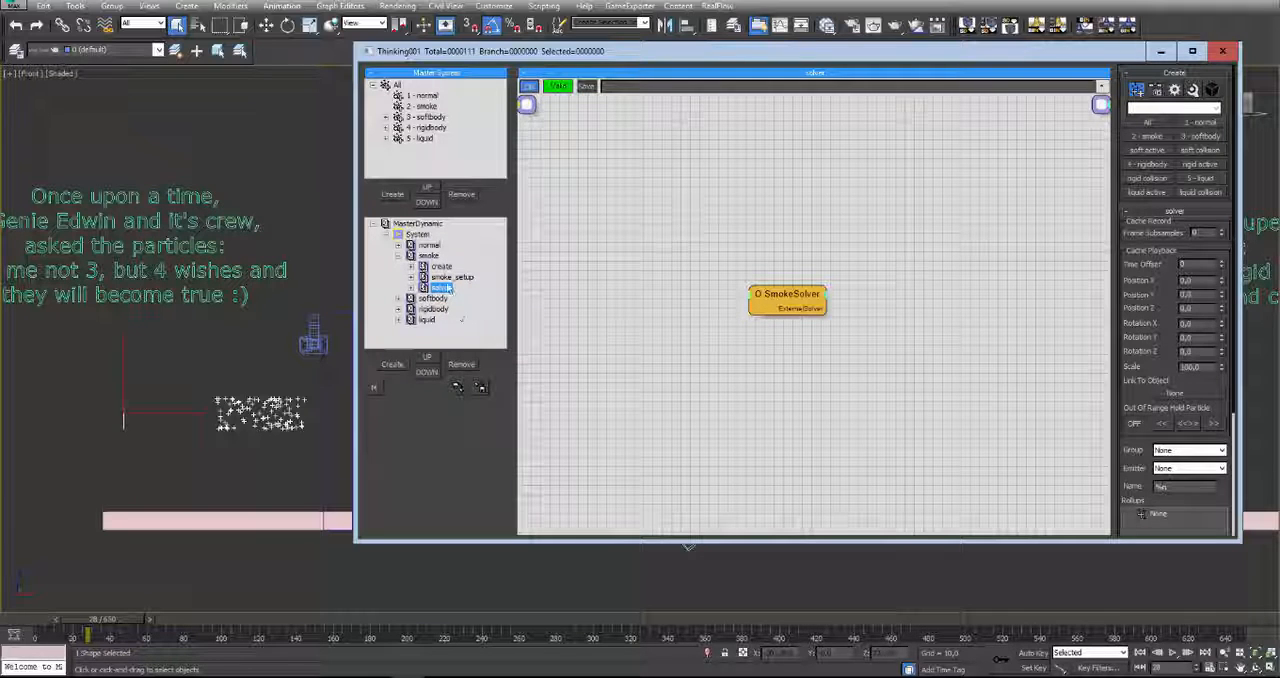
- Display the smoke create graph, return the timeline to frame 0, and select and shift its 1 - normal group node
left_click(442, 267)
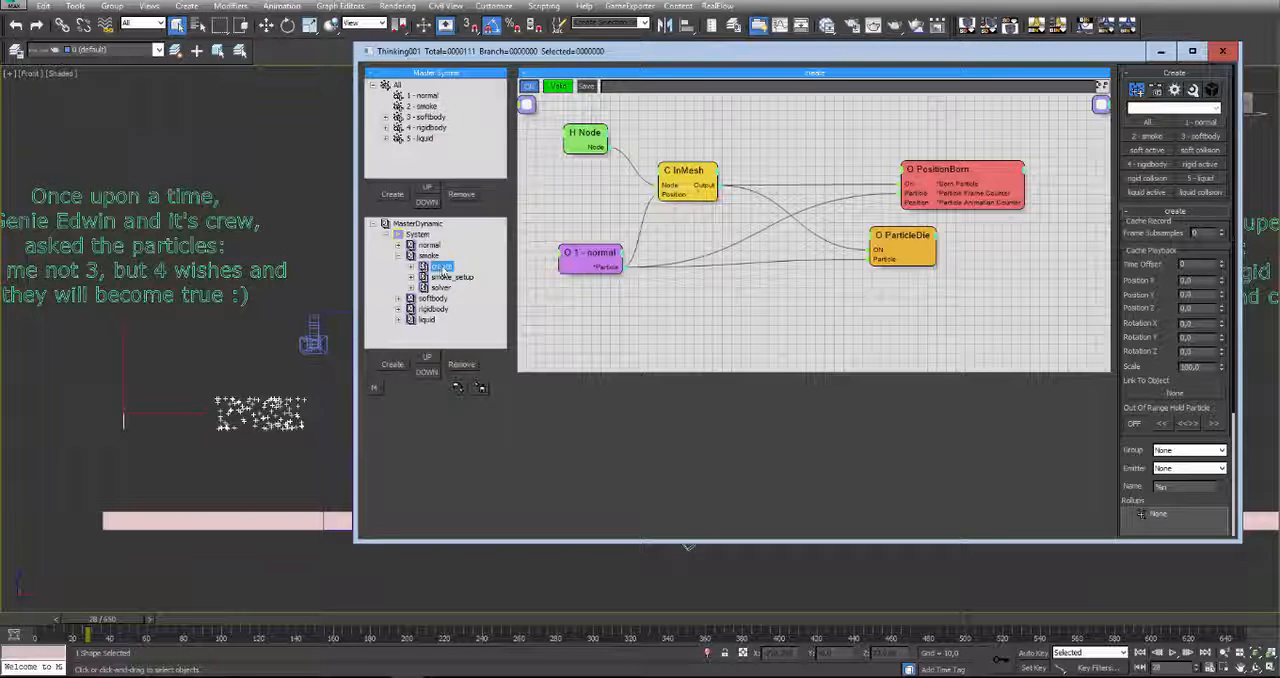
middle_click_drag(250, 290, 165, 234)
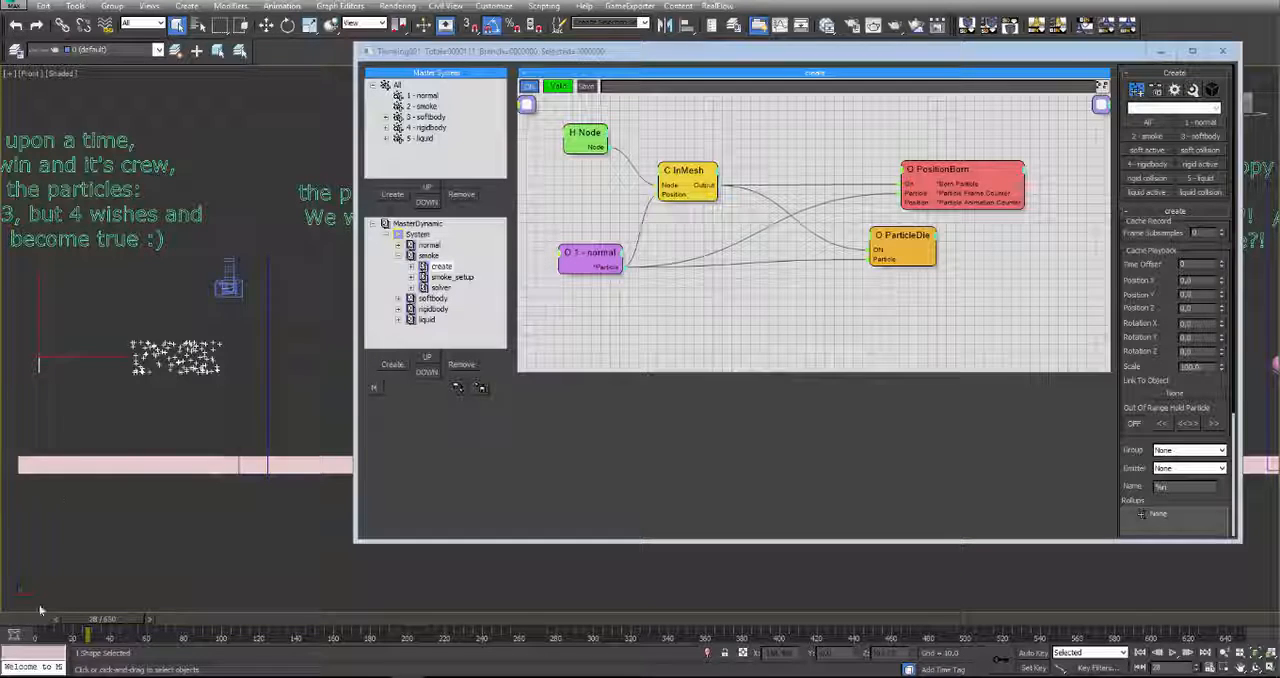
left_click_drag(62, 619, 30, 622)
left_click_drag(591, 258, 573, 249)
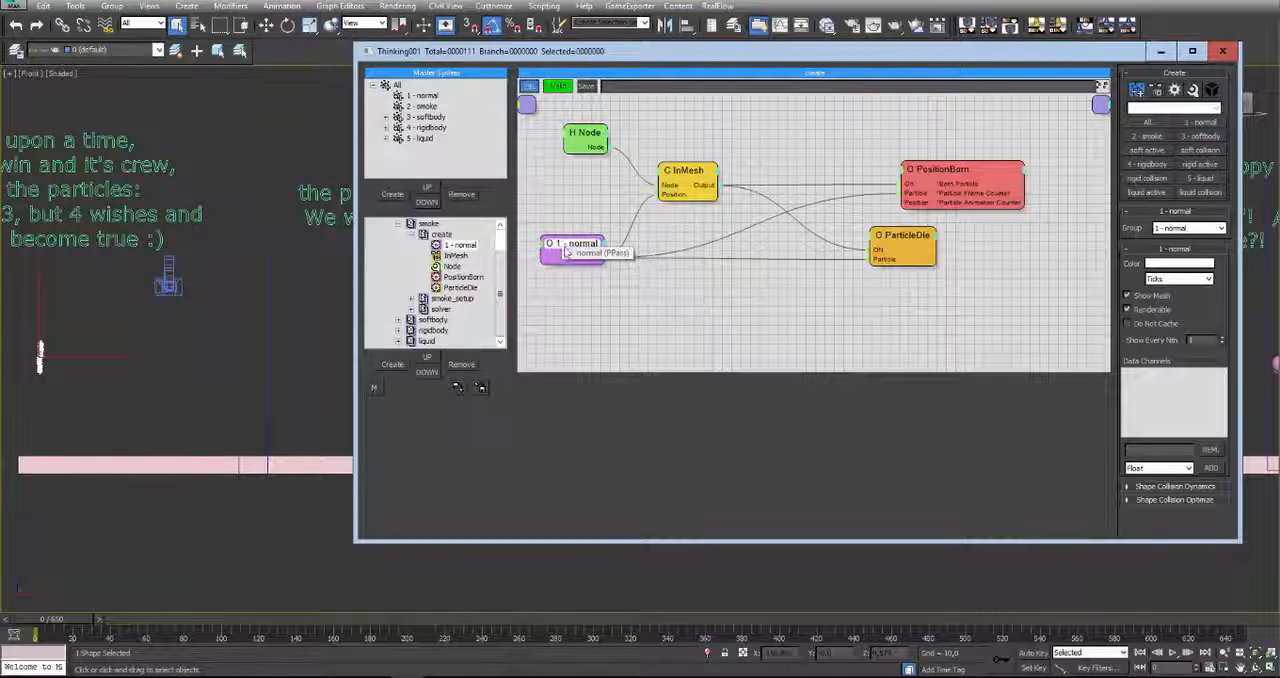
- Add a second 1 - normal group node to the smoke create graph and remove it again
middle_click_drag(655, 308, 750, 280)
right_click(709, 298)
mouse_move(708, 306)
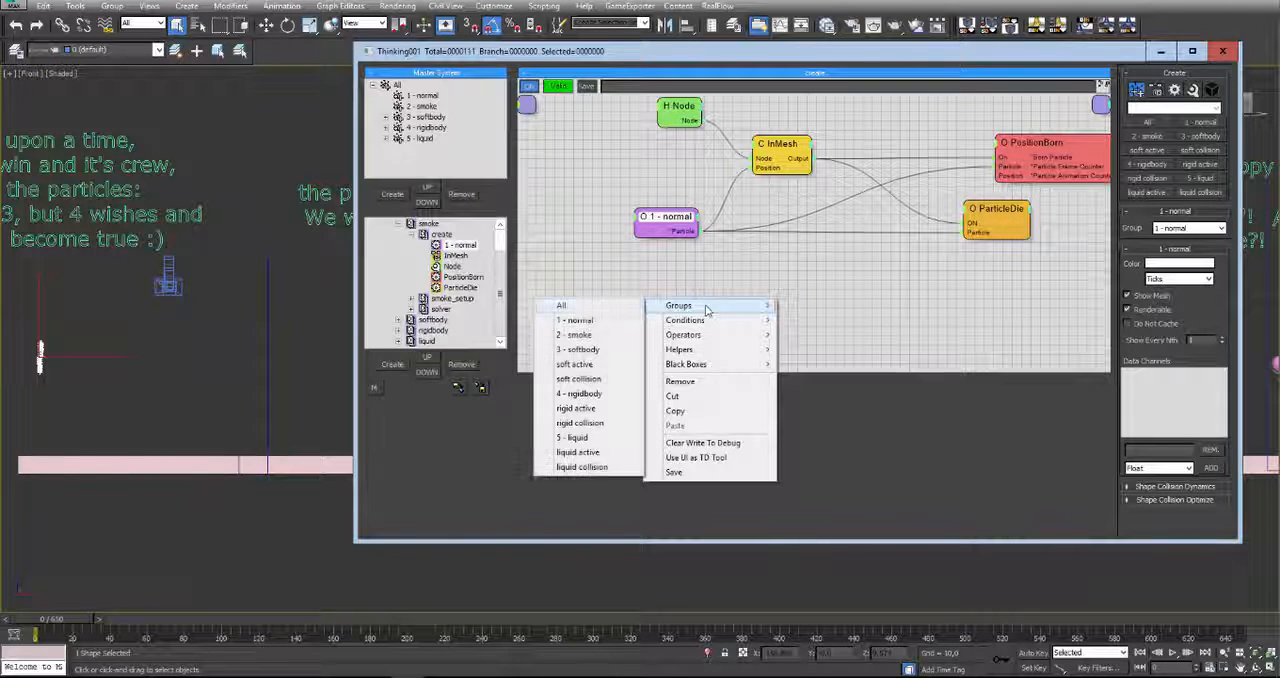
left_click(578, 323)
mouse_move(765, 309)
left_mouse_down()
mouse_move(653, 273)
mouse_move(752, 289)
left_mouse_up()
mouse_move(671, 275)
left_mouse_down()
mouse_move(627, 256)
mouse_move(662, 272)
left_mouse_up()
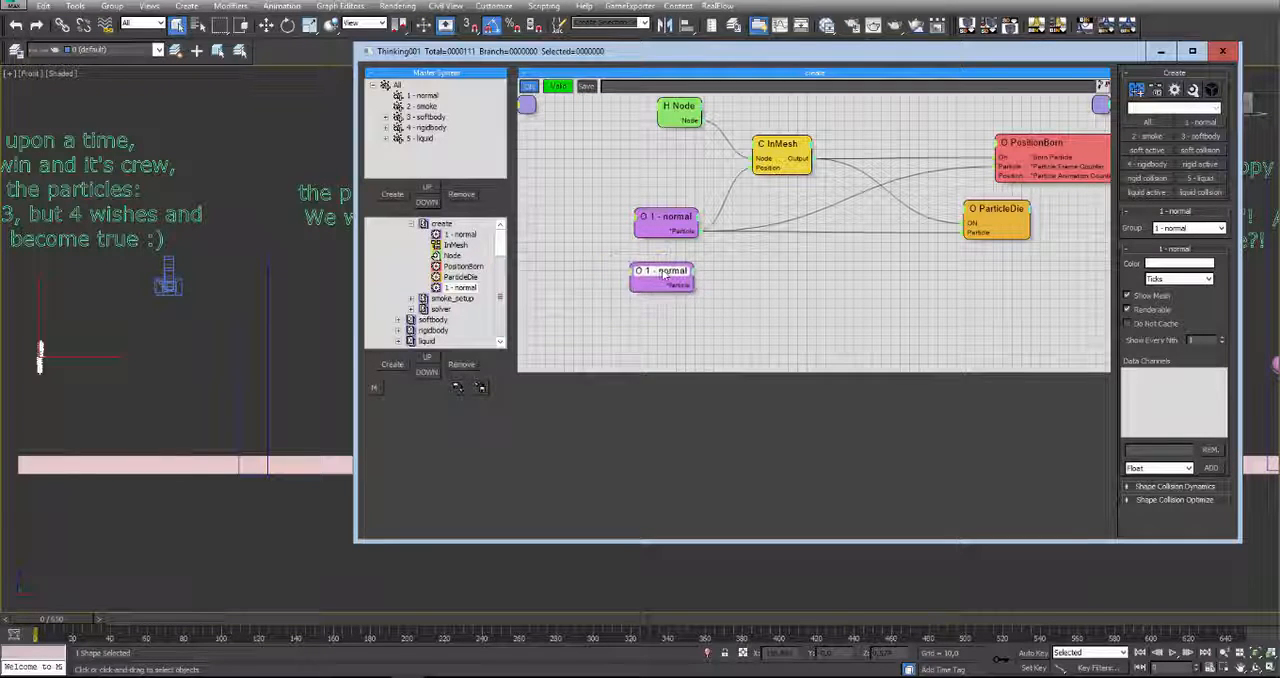
right_click(664, 270)
left_click(659, 522)
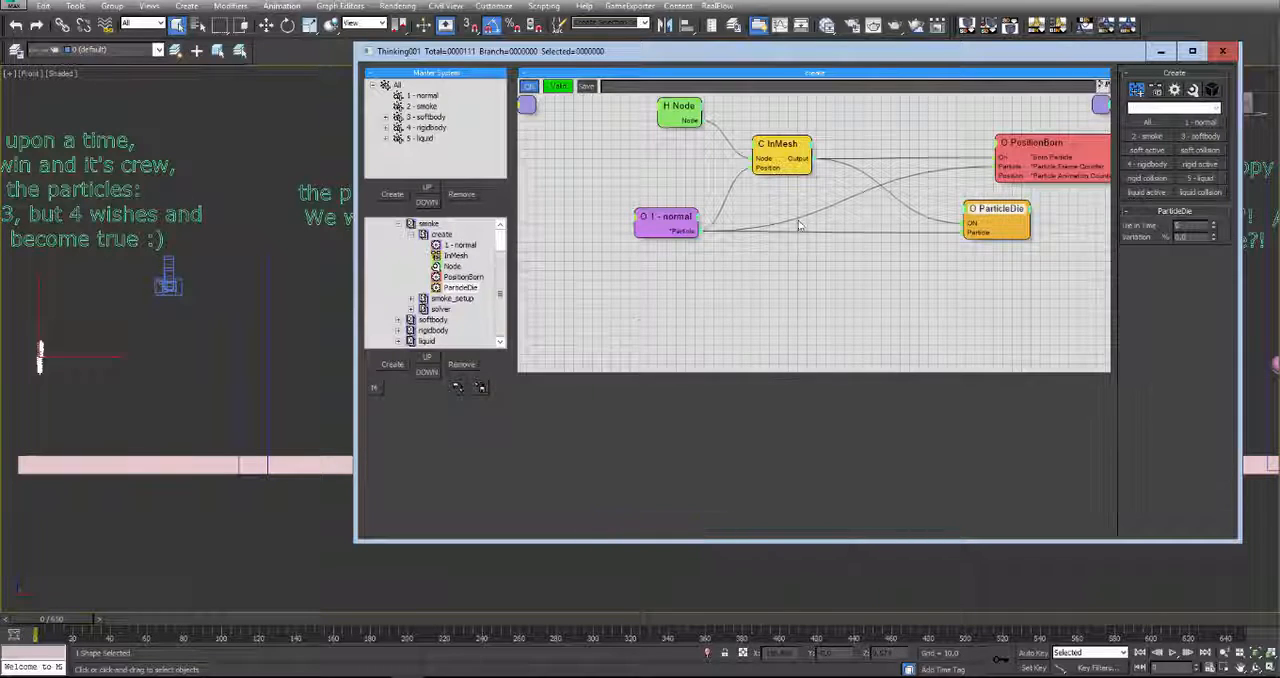
- Select the InMesh node and the tall box in the front view, and scrub the timeline to frame 60
middle_click_drag(795, 222, 762, 278)
left_click_drag(758, 193, 754, 210)
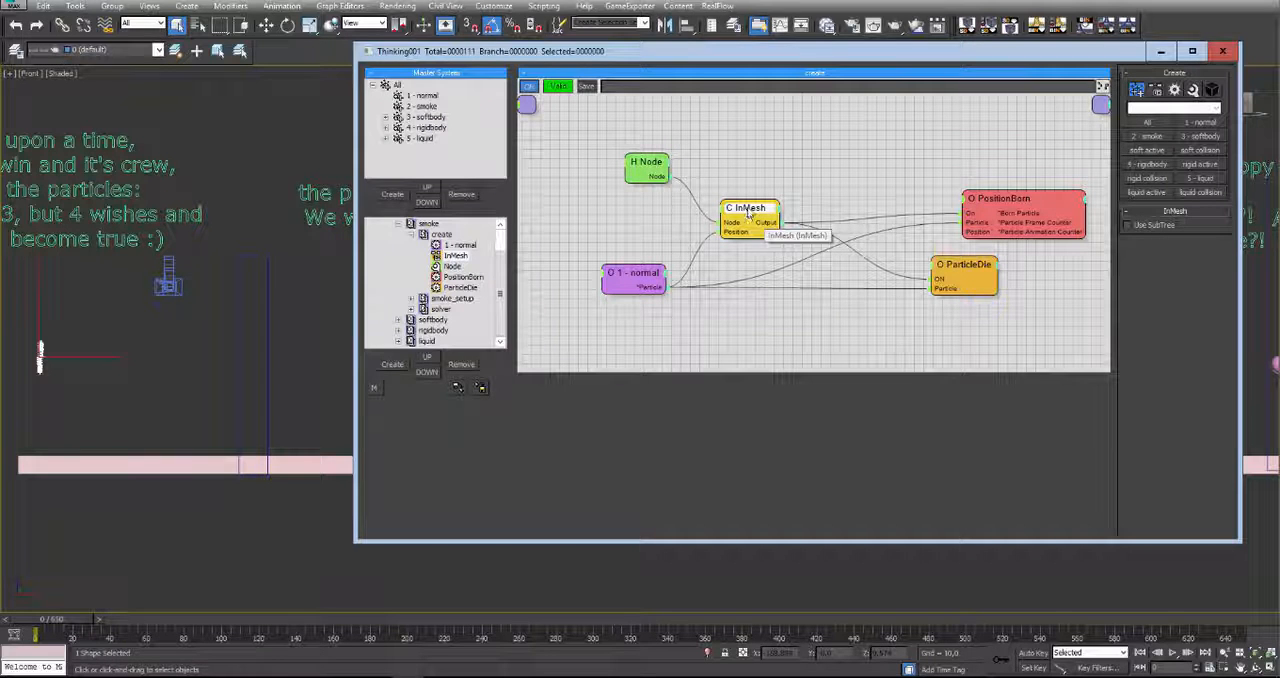
left_click(266, 337)
left_click_drag(66, 626, 175, 624)
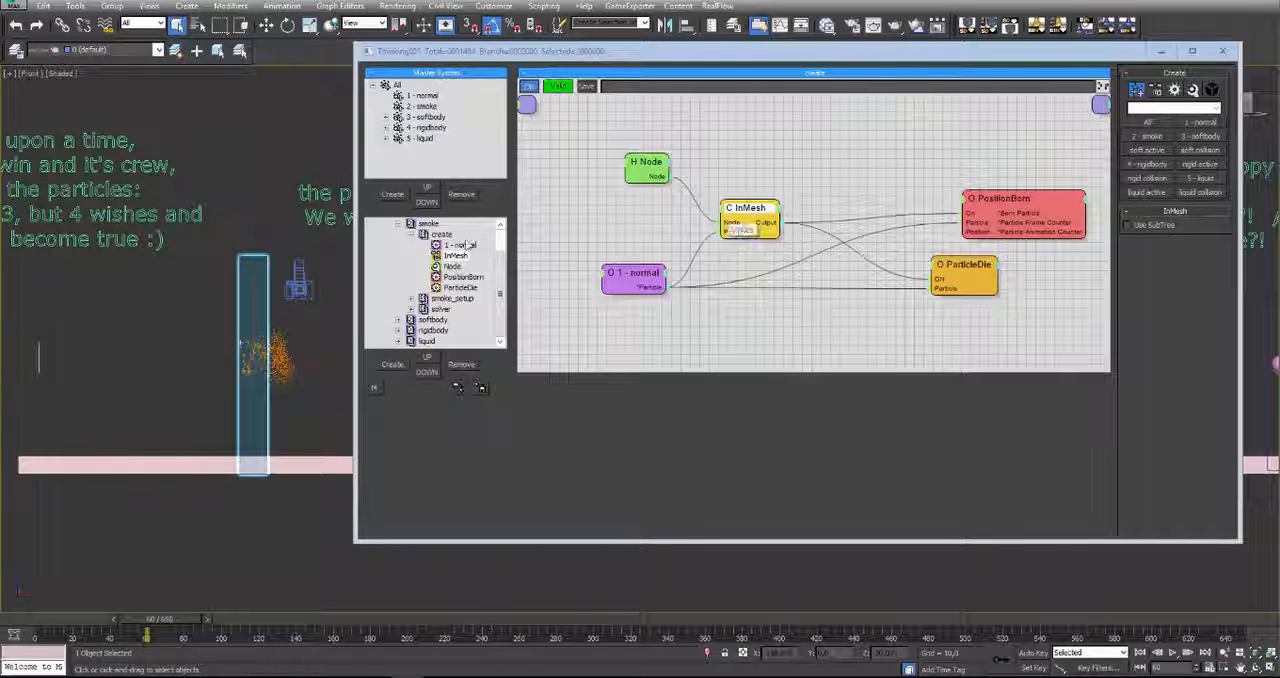
- Go through the ParticleDie, PositionBorn, 1 - normal, InMesh and Node nodes in the create graph, shifting each slightly
mouse_move(965, 268)
left_mouse_down()
mouse_move(928, 272)
mouse_move(958, 267)
left_mouse_up()
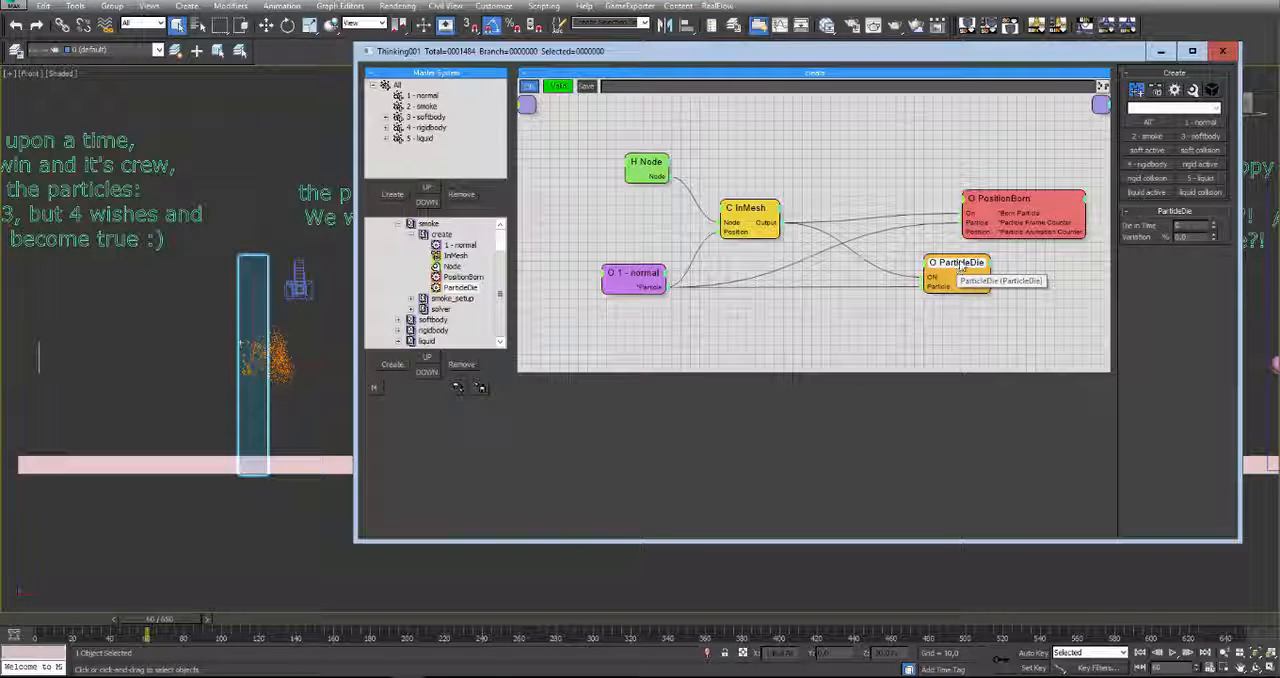
left_click_drag(1007, 203, 980, 205)
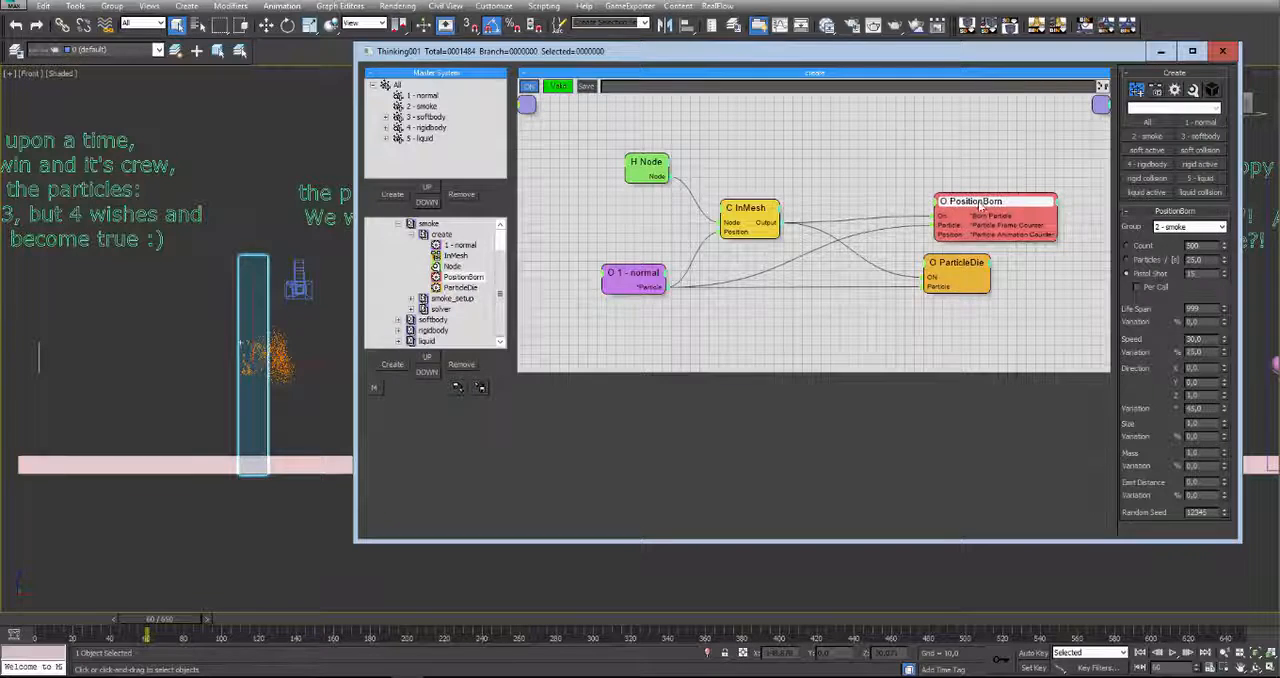
left_click_drag(955, 264, 968, 262)
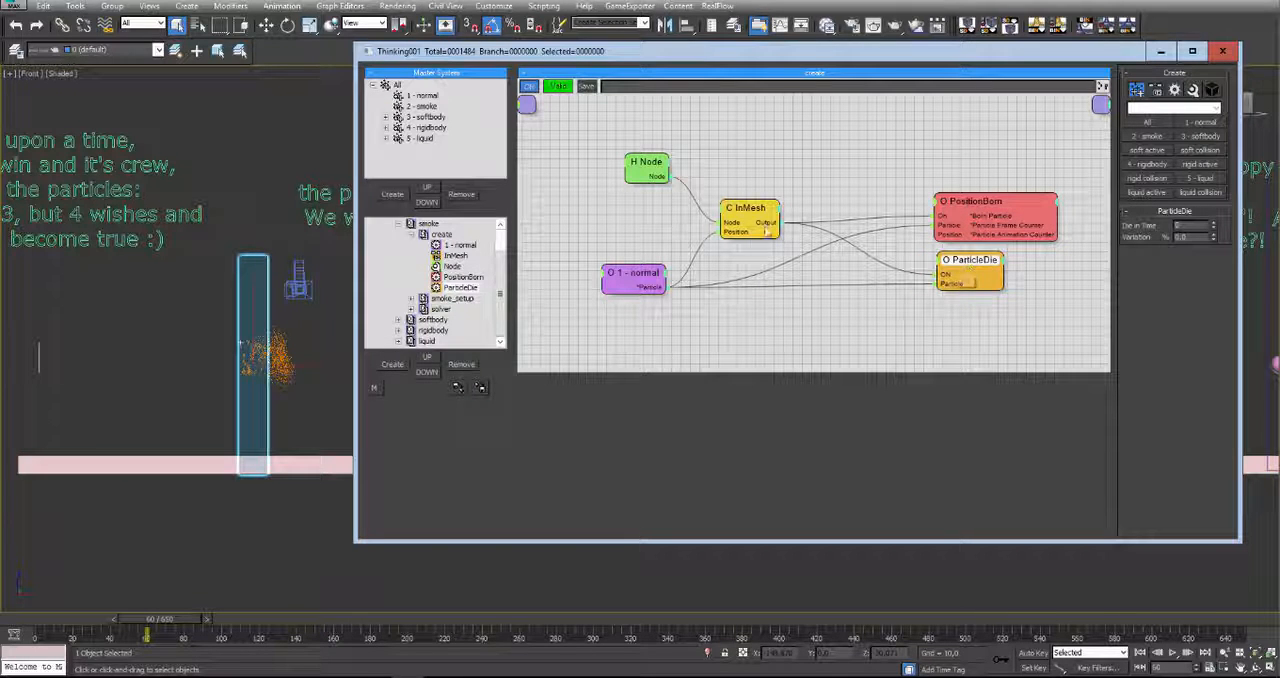
left_click(637, 279)
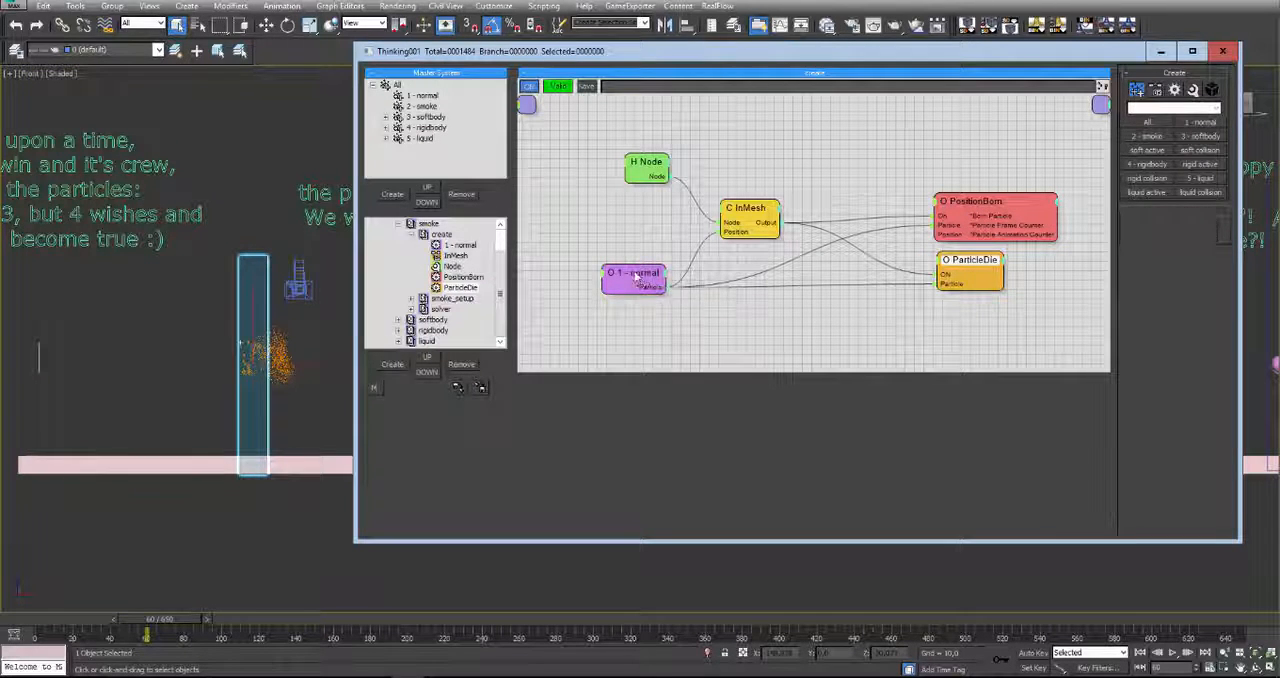
left_click_drag(637, 278, 629, 273)
left_click_drag(739, 211, 747, 211)
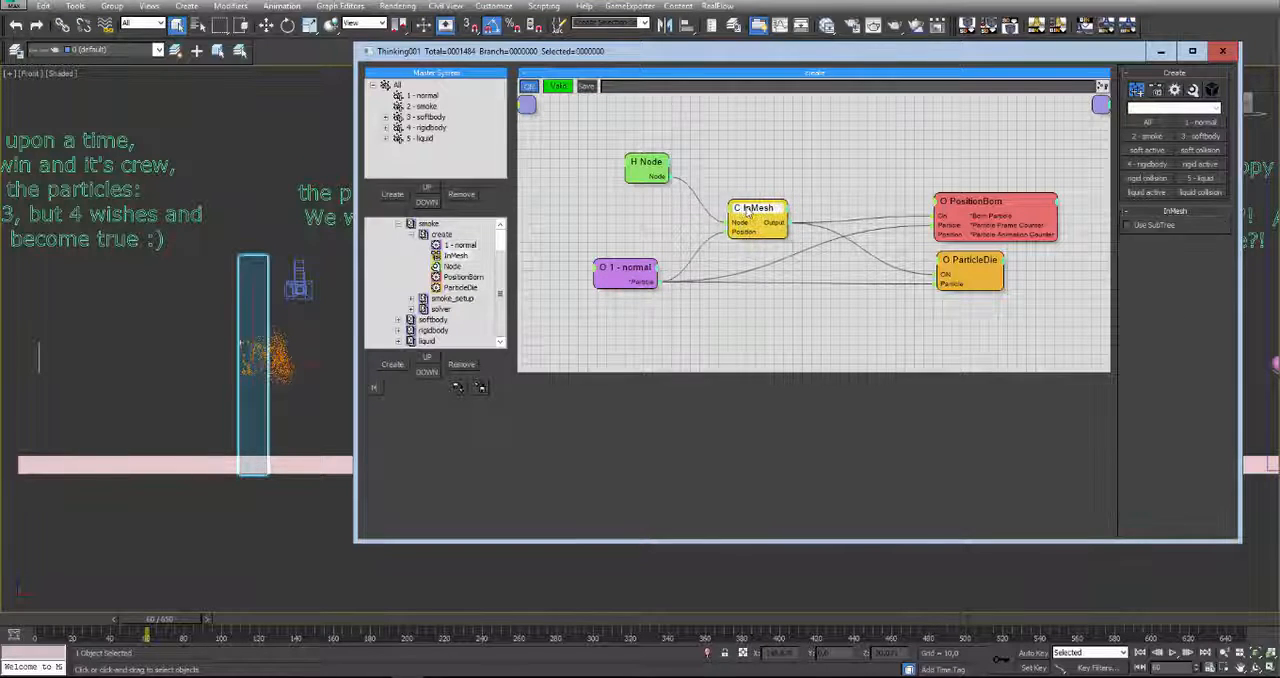
left_click_drag(649, 170, 646, 187)
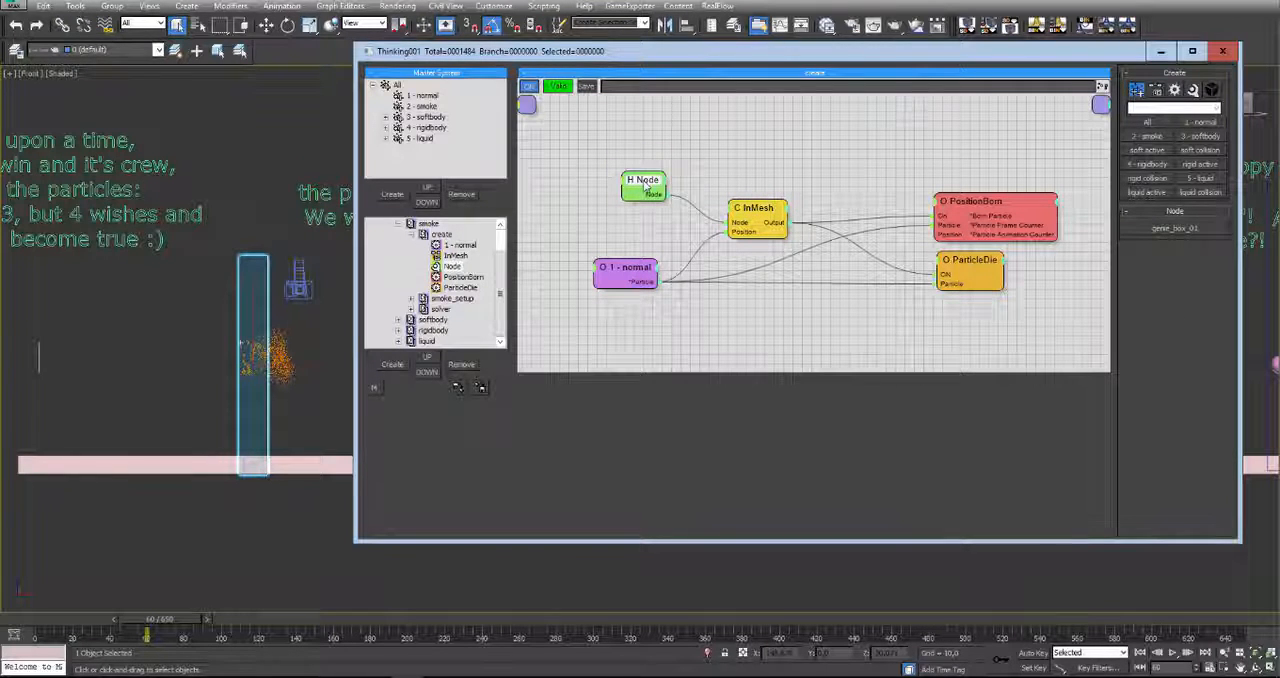
- Revisit the ParticleDie and 1 - normal nodes, and display the settings of PositionBorn
left_click(975, 262)
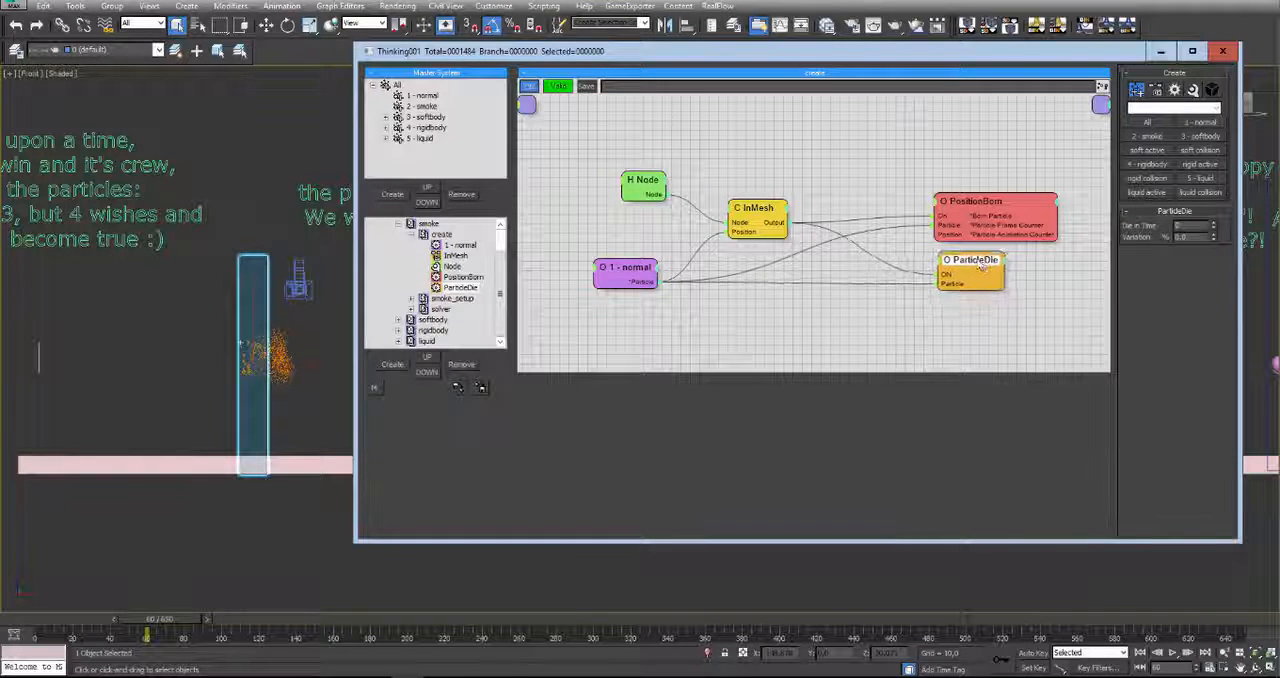
left_click_drag(978, 262, 973, 261)
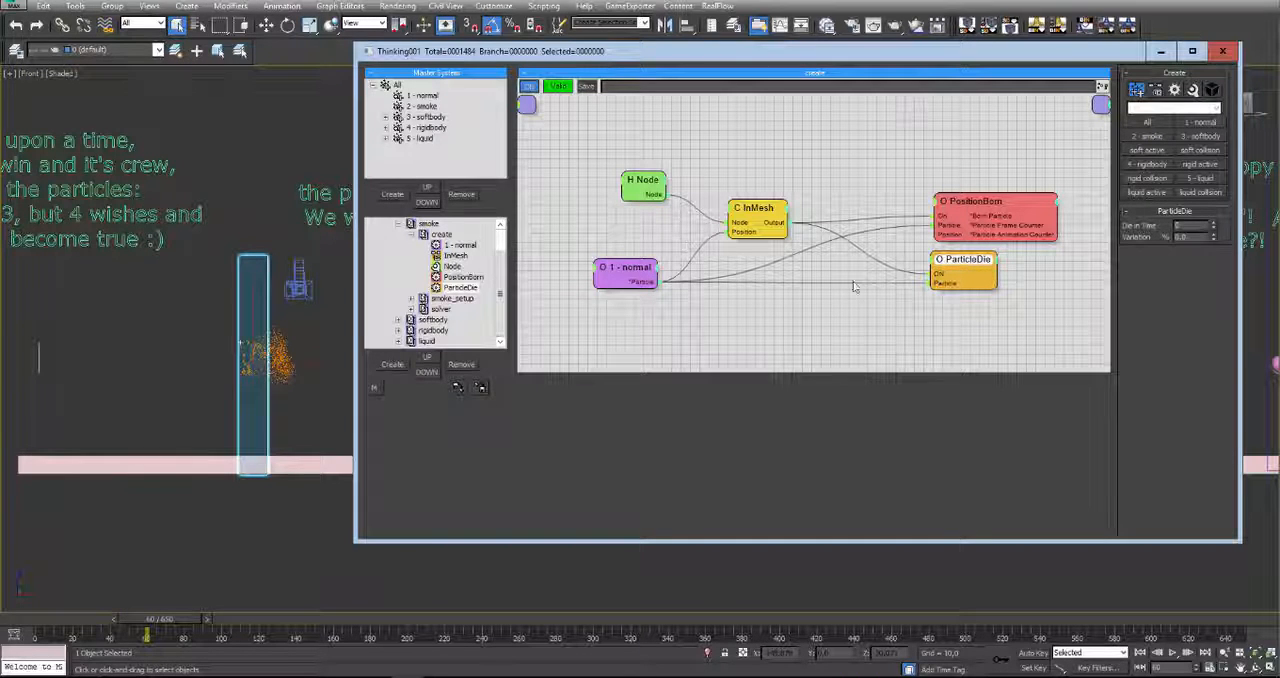
left_click_drag(625, 270, 618, 271)
left_click(955, 265)
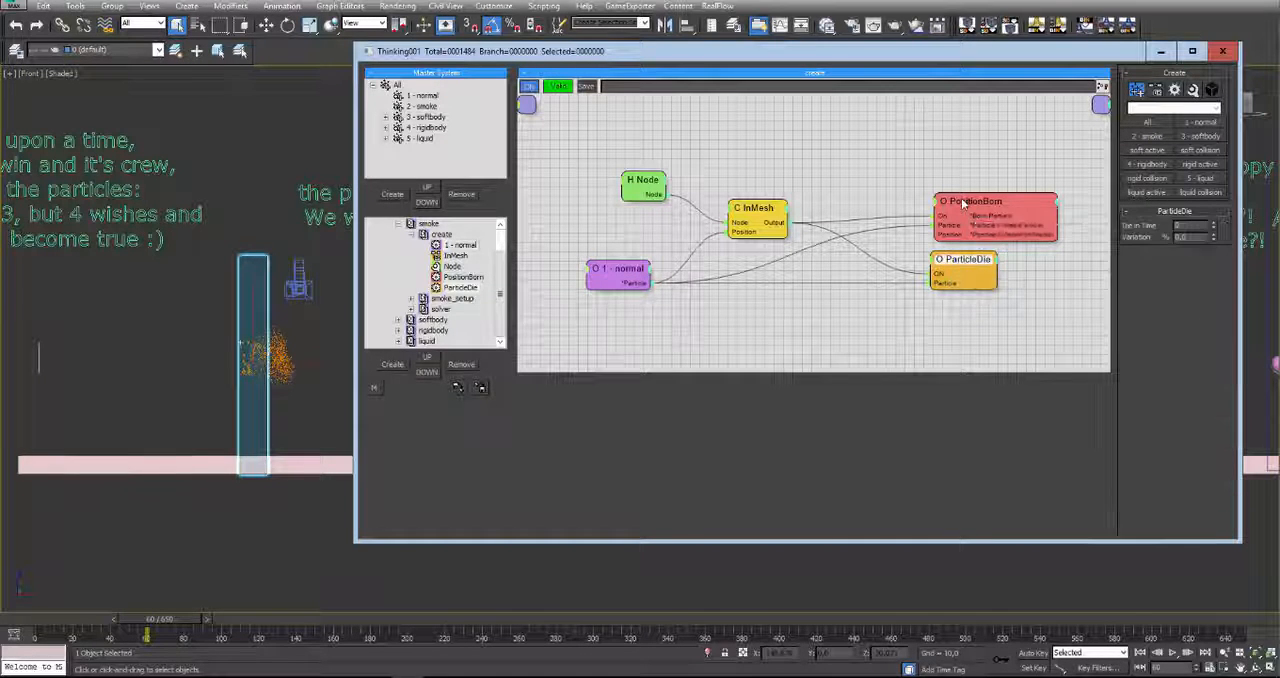
left_click_drag(965, 203, 959, 201)
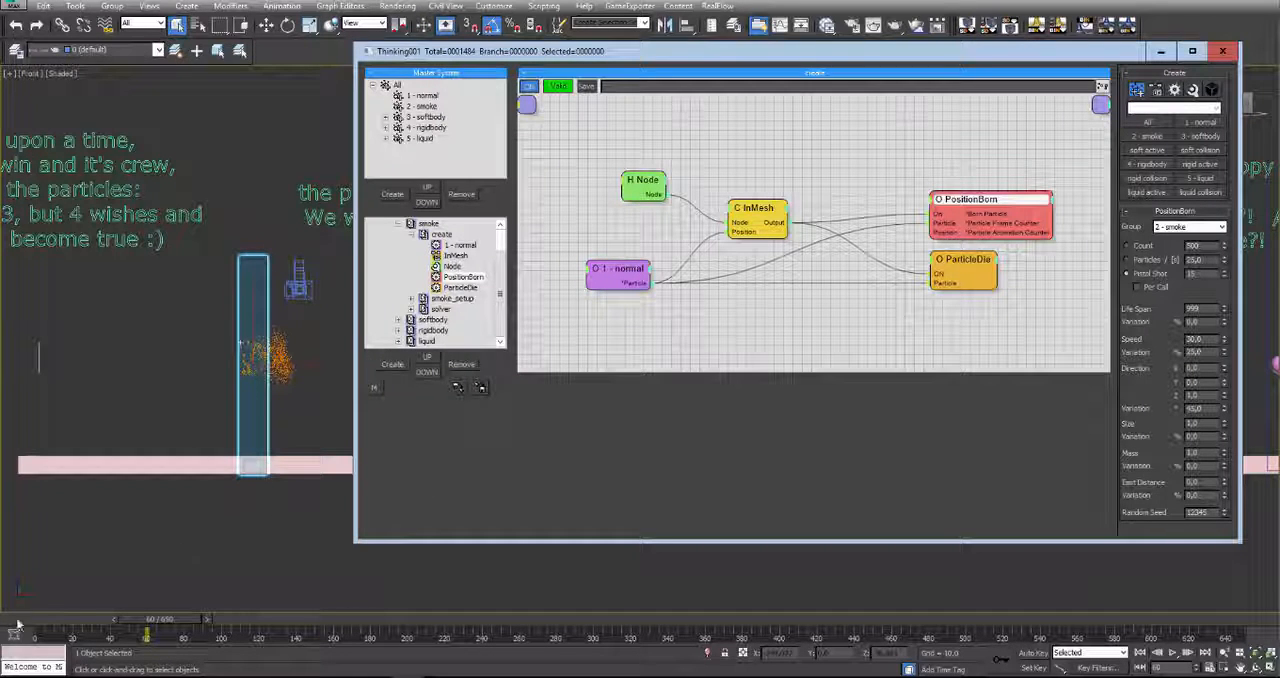
- Add a Group operator below the ParticleDie node in the create graph
left_click(898, 321)
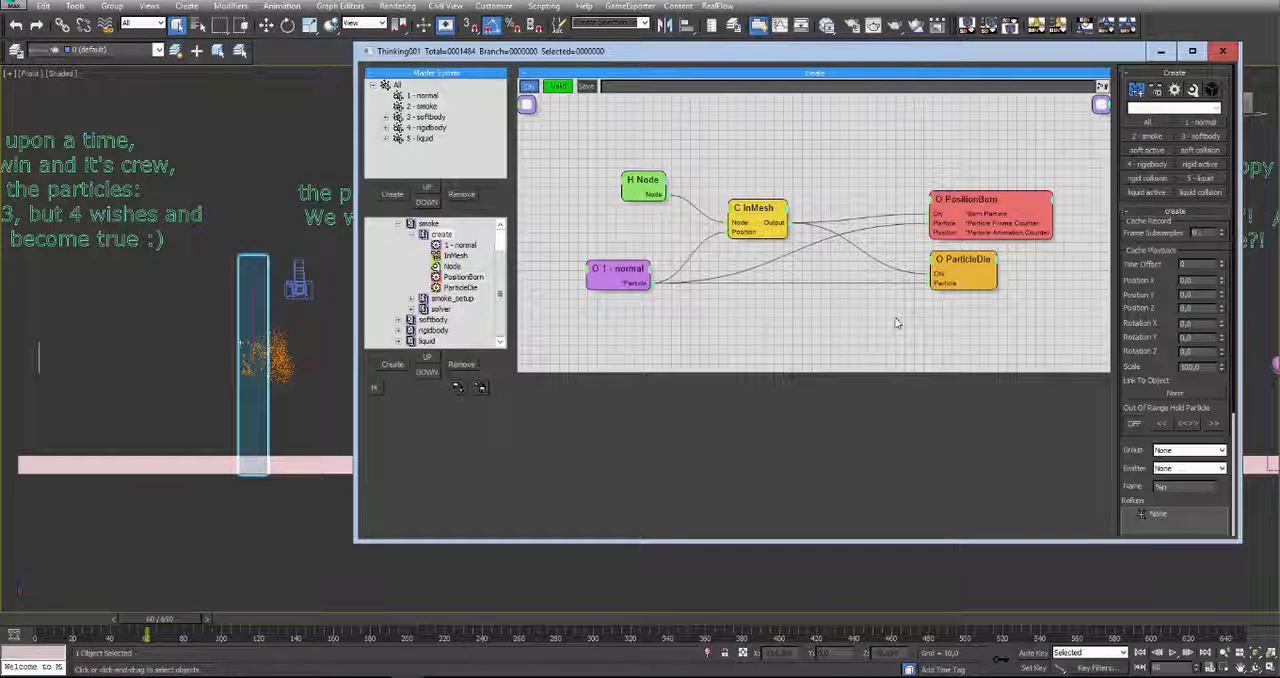
right_click(897, 323)
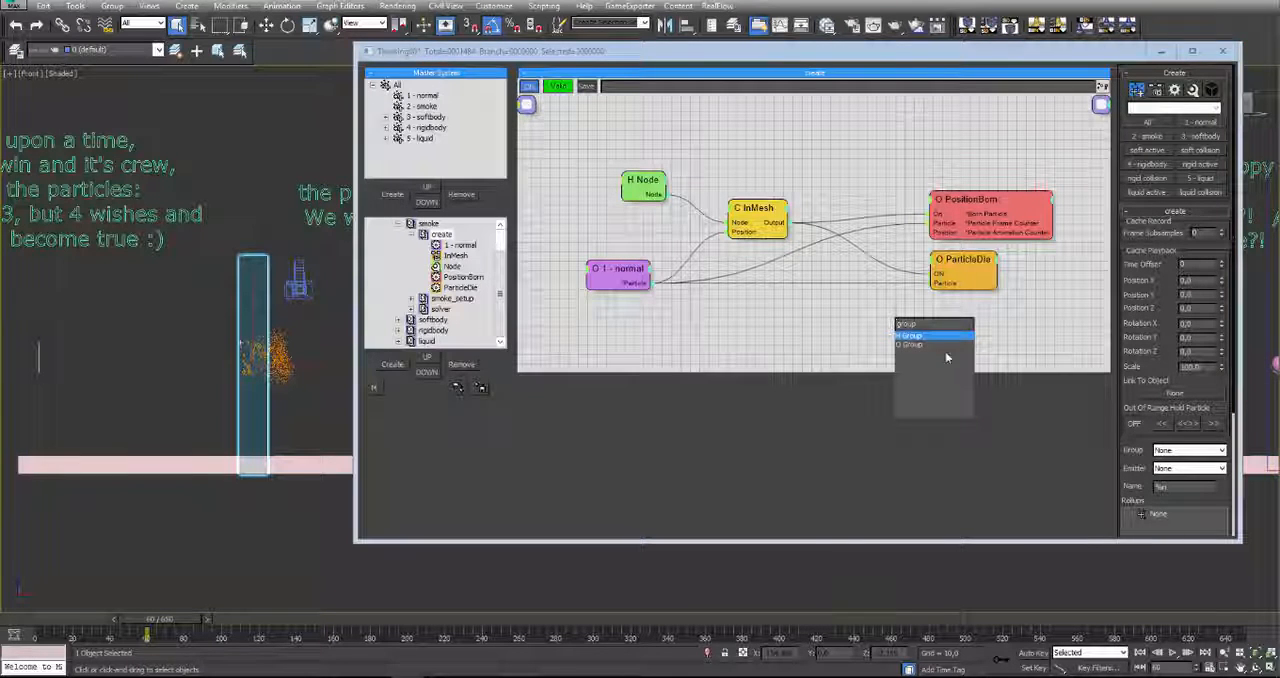
left_click(910, 344)
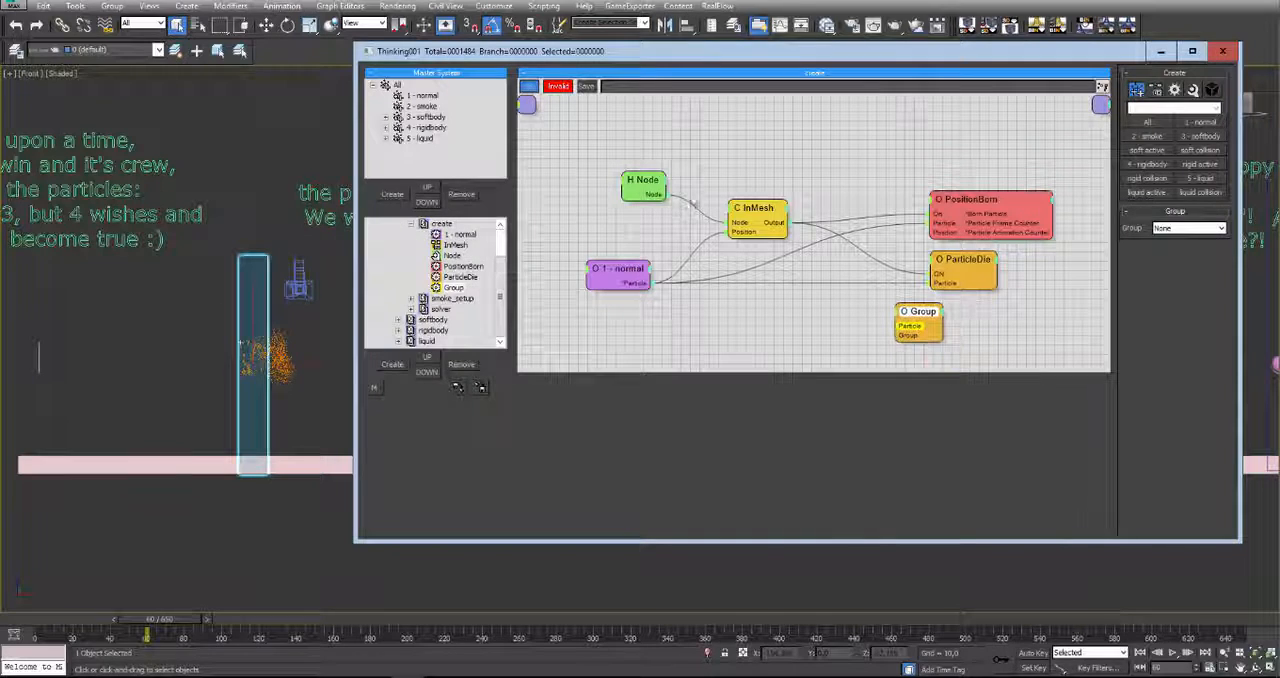
- Connect the 1 - normal particle output to the Group operator's Particle input and the InMesh output to its ON input
left_click_drag(776, 226, 771, 220)
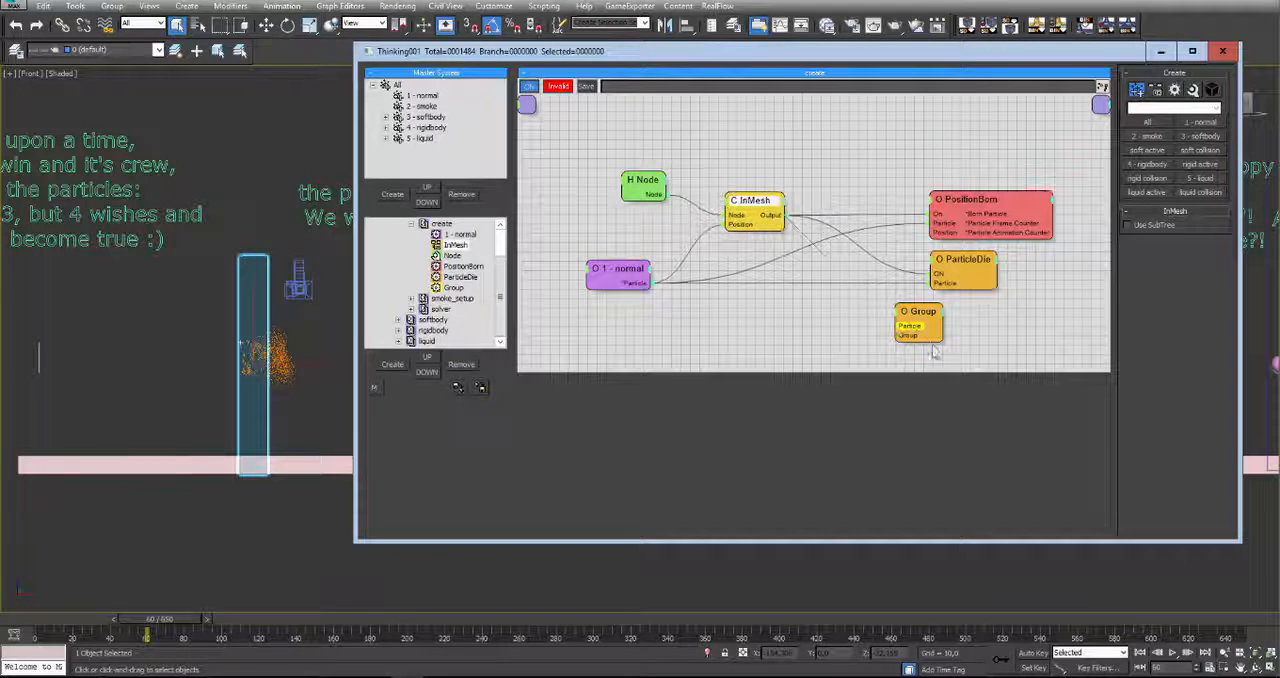
left_click_drag(932, 352, 909, 329)
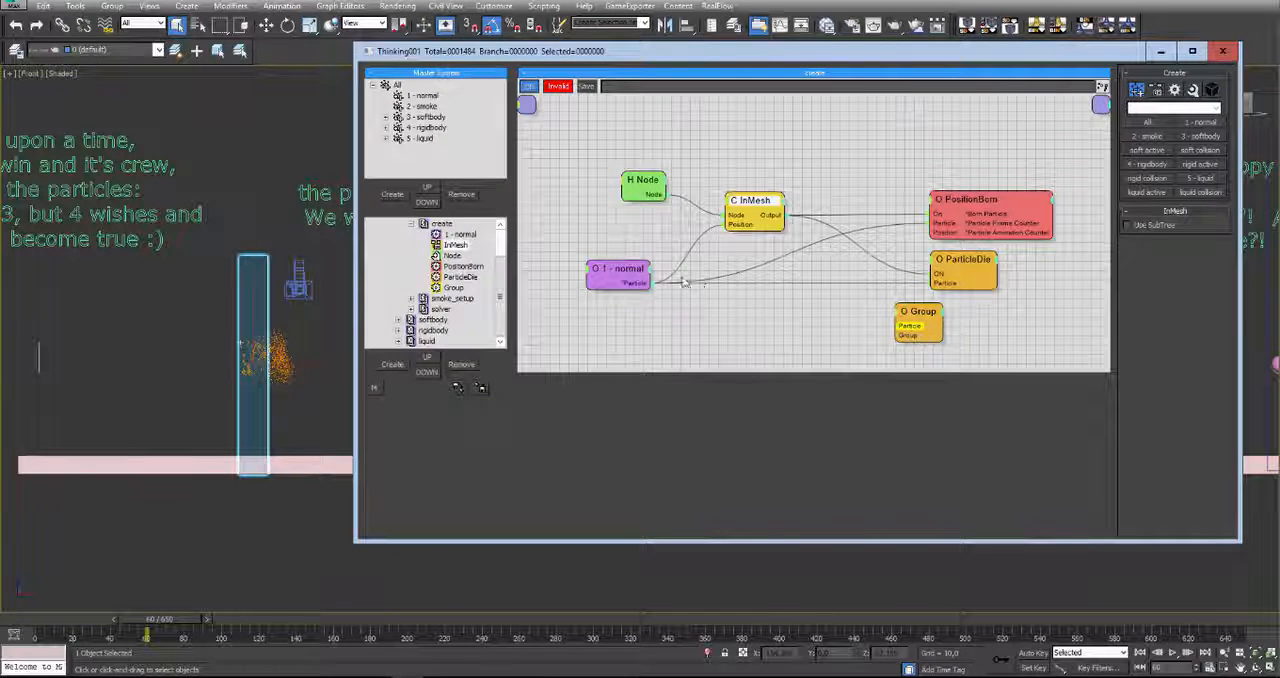
left_click_drag(651, 283, 900, 326)
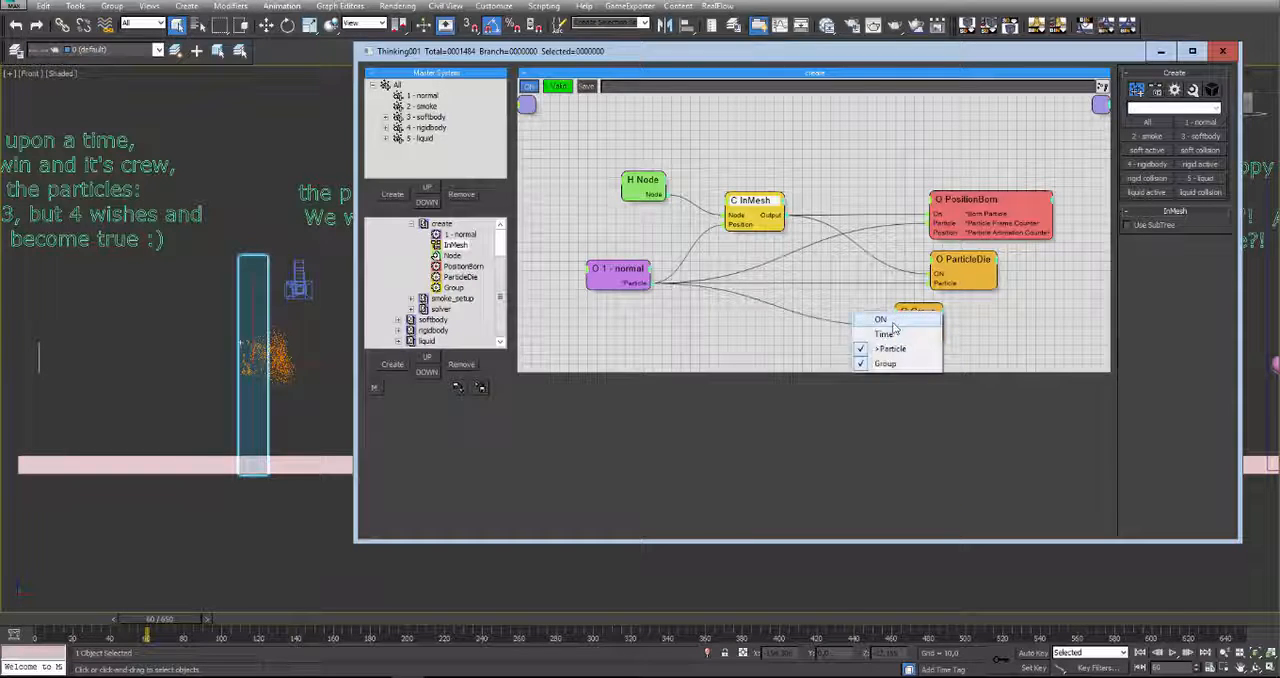
left_click(916, 312)
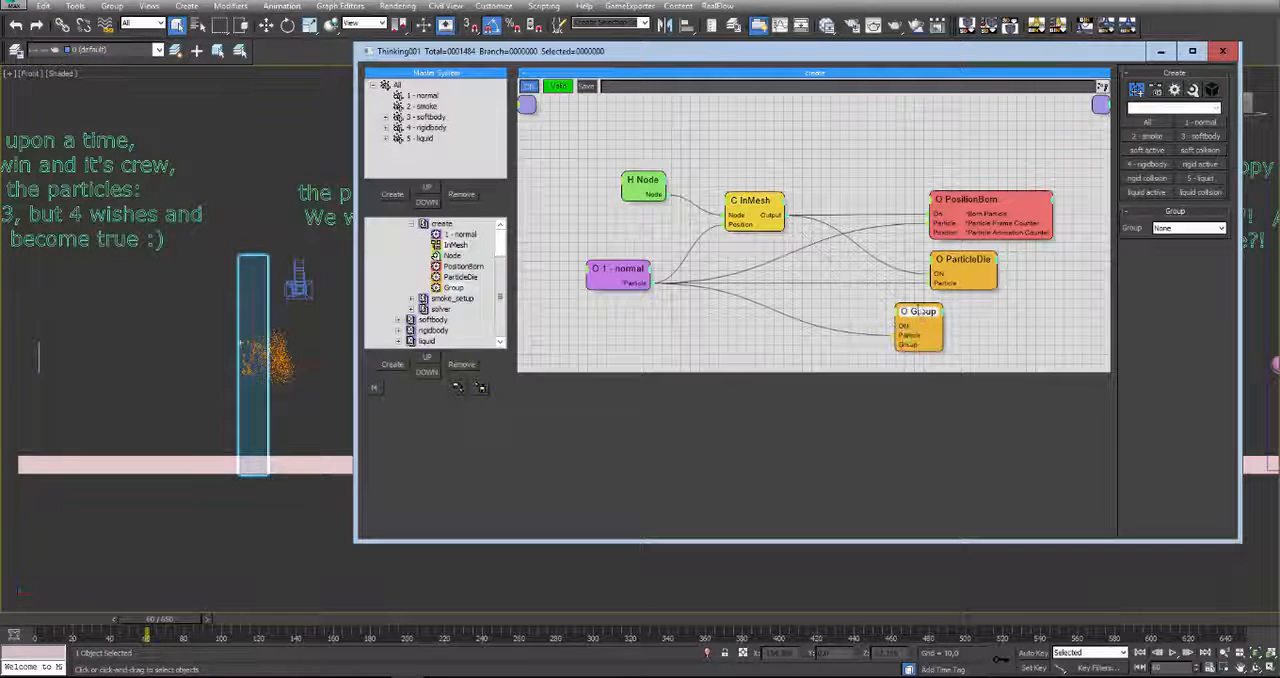
left_click_drag(815, 248, 784, 217)
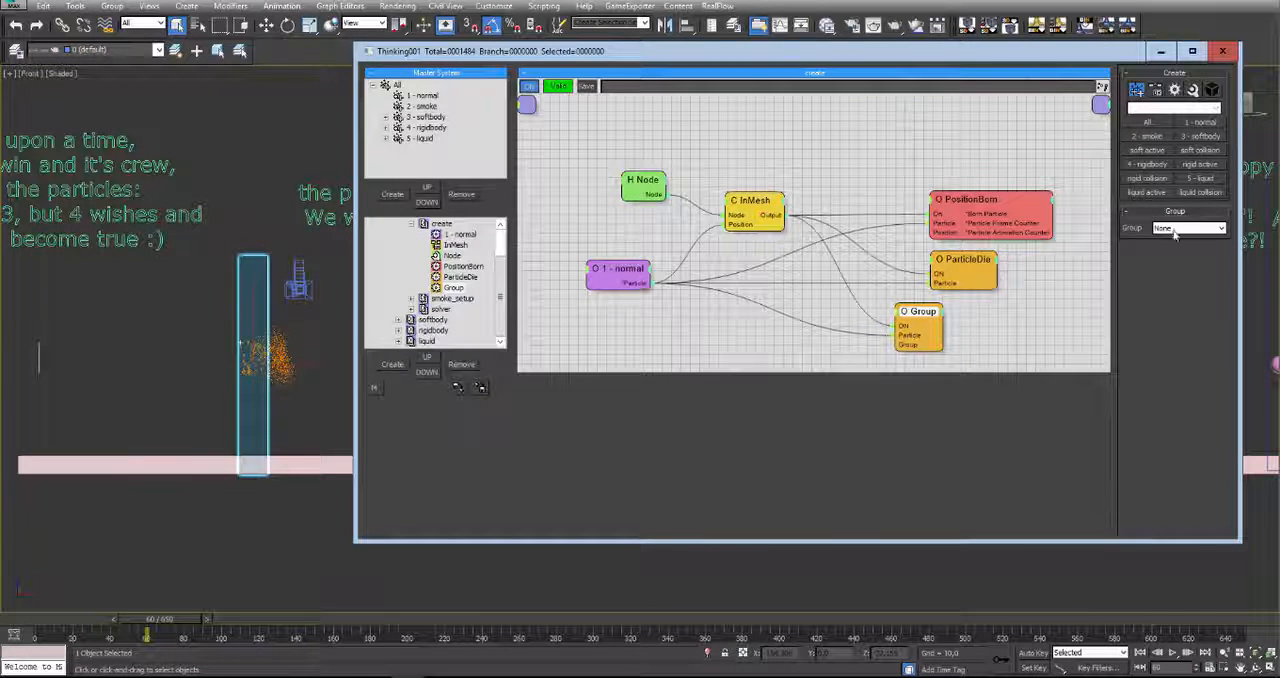
- Set the Group operator's target group to 2 - smoke and remove the operator from the create graph
left_click(1177, 230)
left_click(1170, 266)
left_click_drag(919, 316, 935, 318)
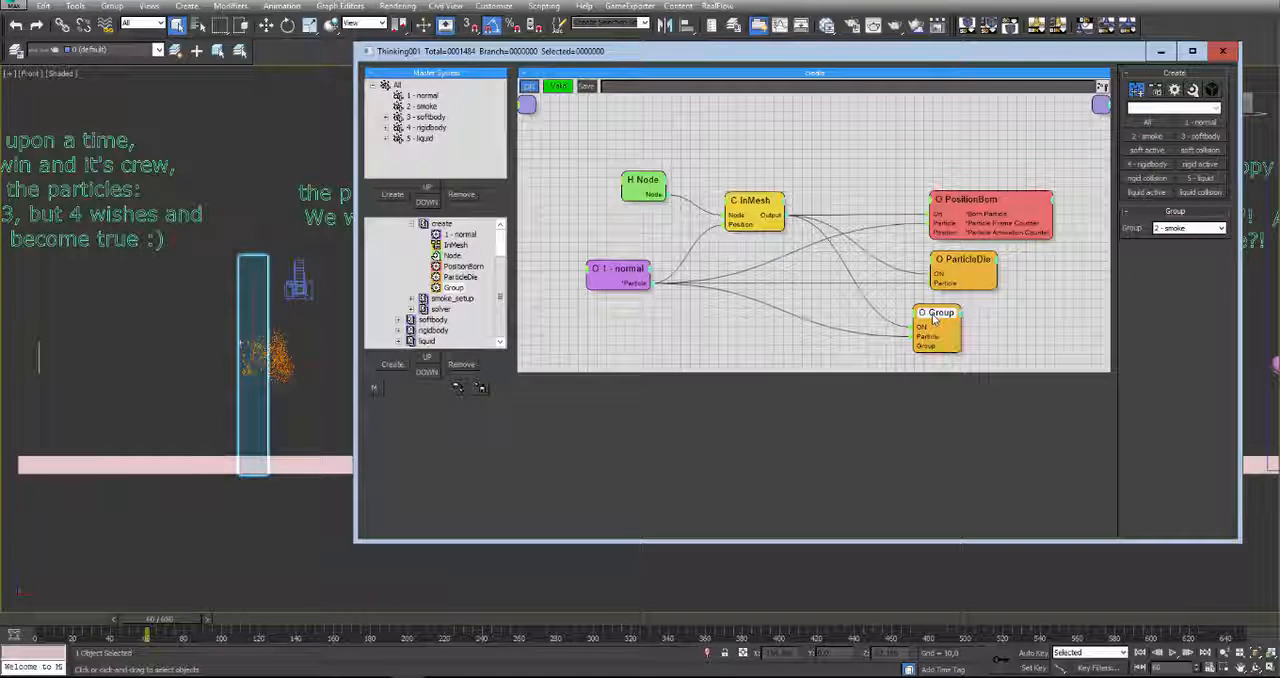
right_click(932, 318)
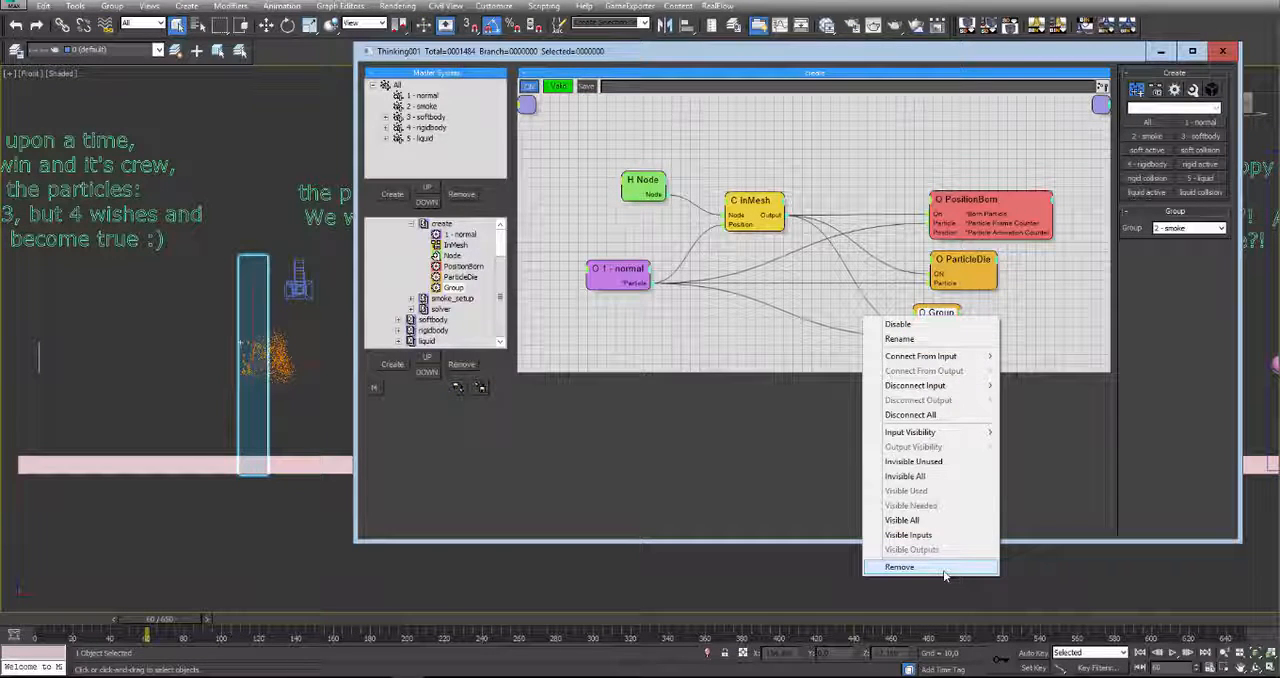
left_click(944, 570)
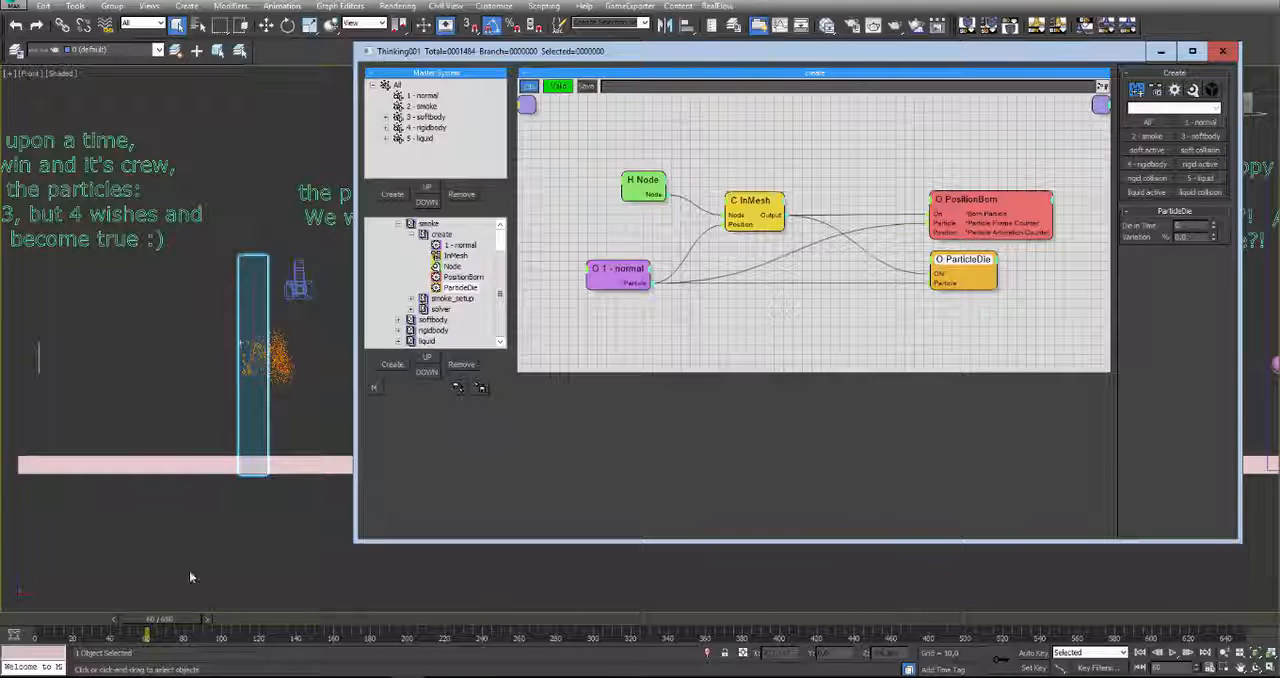
- Scrub the timeline back to frame 54 and view the particles around the box up close
left_click_drag(150, 619, 117, 612)
key("q")
scroll(221, 348, "up", 5)
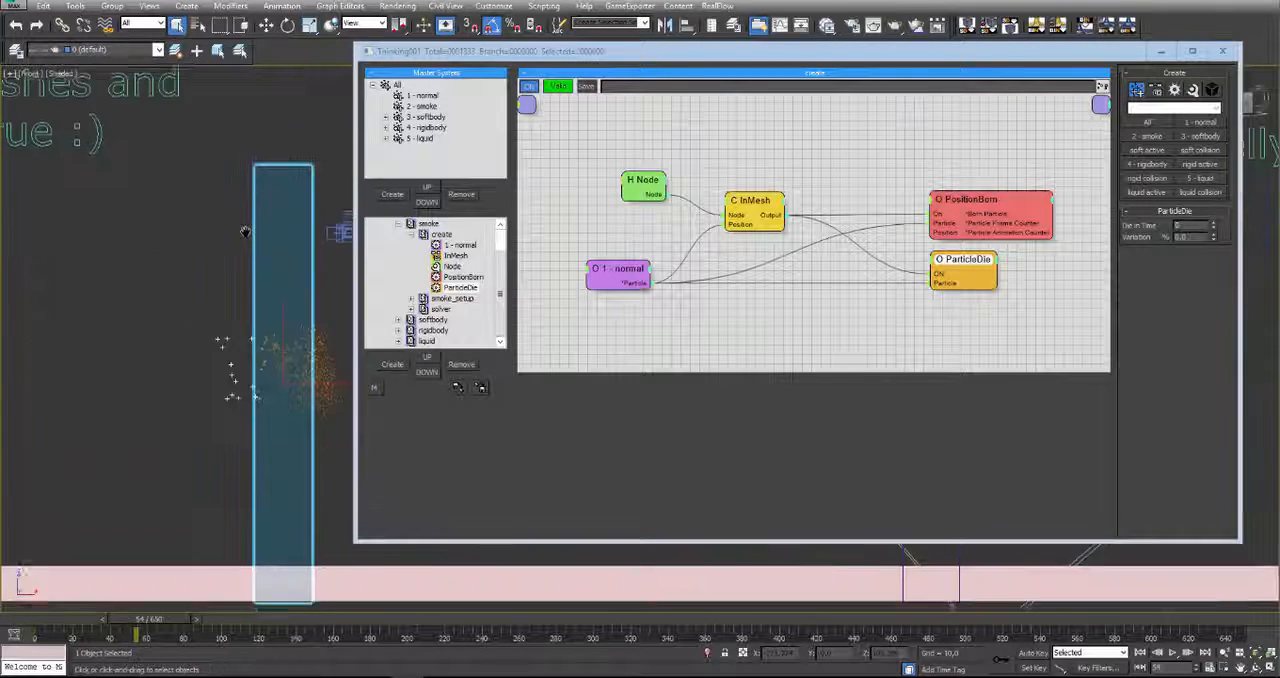
scroll(260, 314, "up", 2)
middle_click_drag(260, 314, 182, 271)
- Replay the particles entering the box from the early frames, and advance the timeline to frame 130
left_click_drag(22, 621, 145, 609)
left_click(42, 623)
left_click_drag(42, 623, 119, 614)
scroll(216, 432, "down", 4)
middle_click_drag(217, 432, 216, 444)
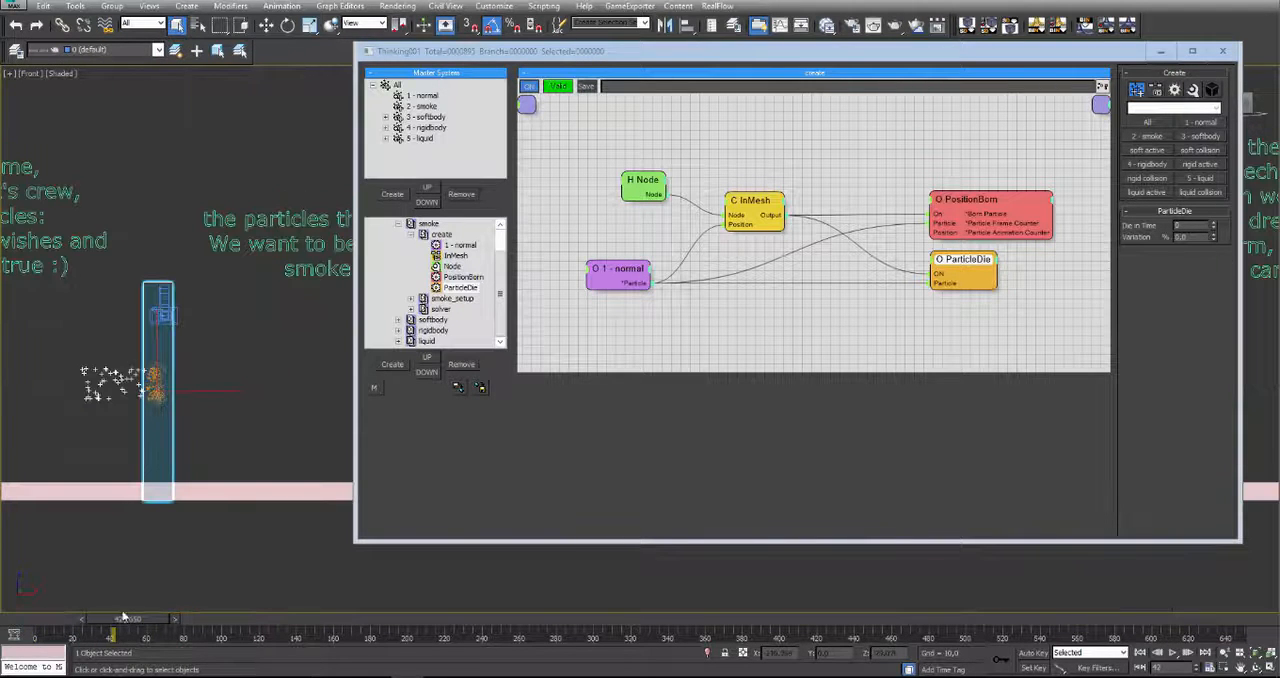
left_click_drag(112, 618, 278, 618)
scroll(253, 415, "down", 2)
middle_click_drag(253, 415, 248, 399)
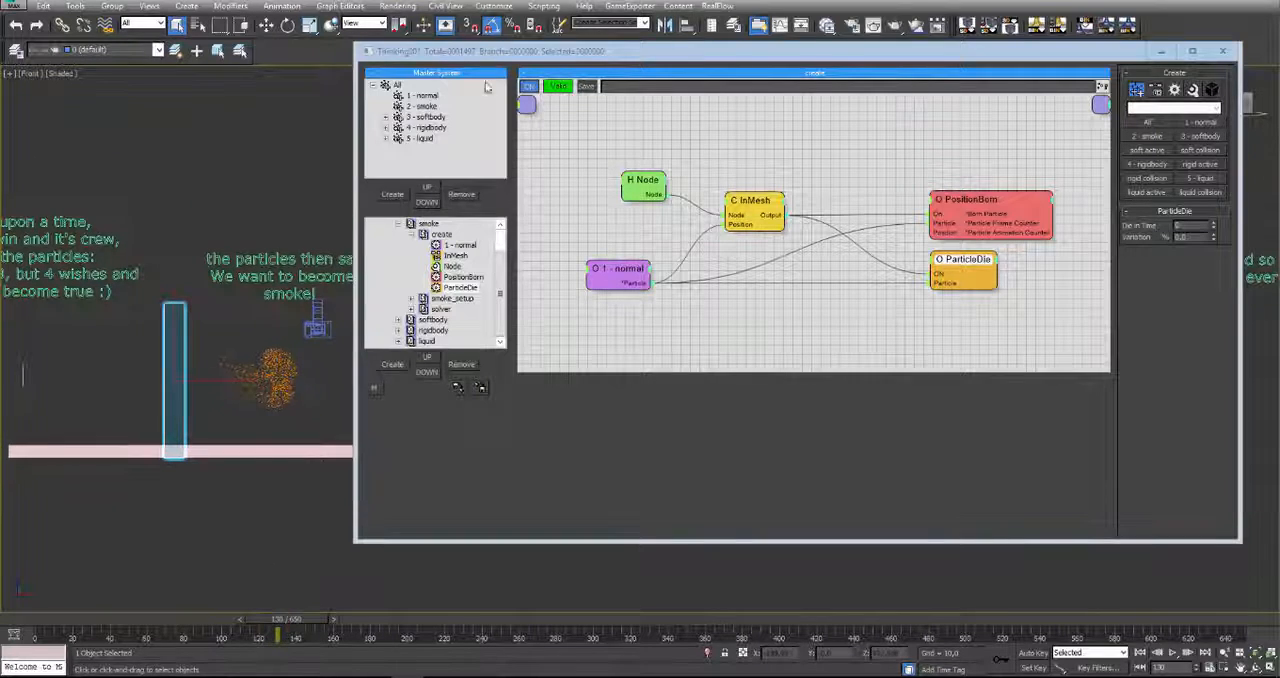
- Move the Thinking Particles window off the particles and review the ParticleDie, PositionBorn and 1 - normal nodes, ending on PositionBorn
left_click_drag(390, 56, 446, 94)
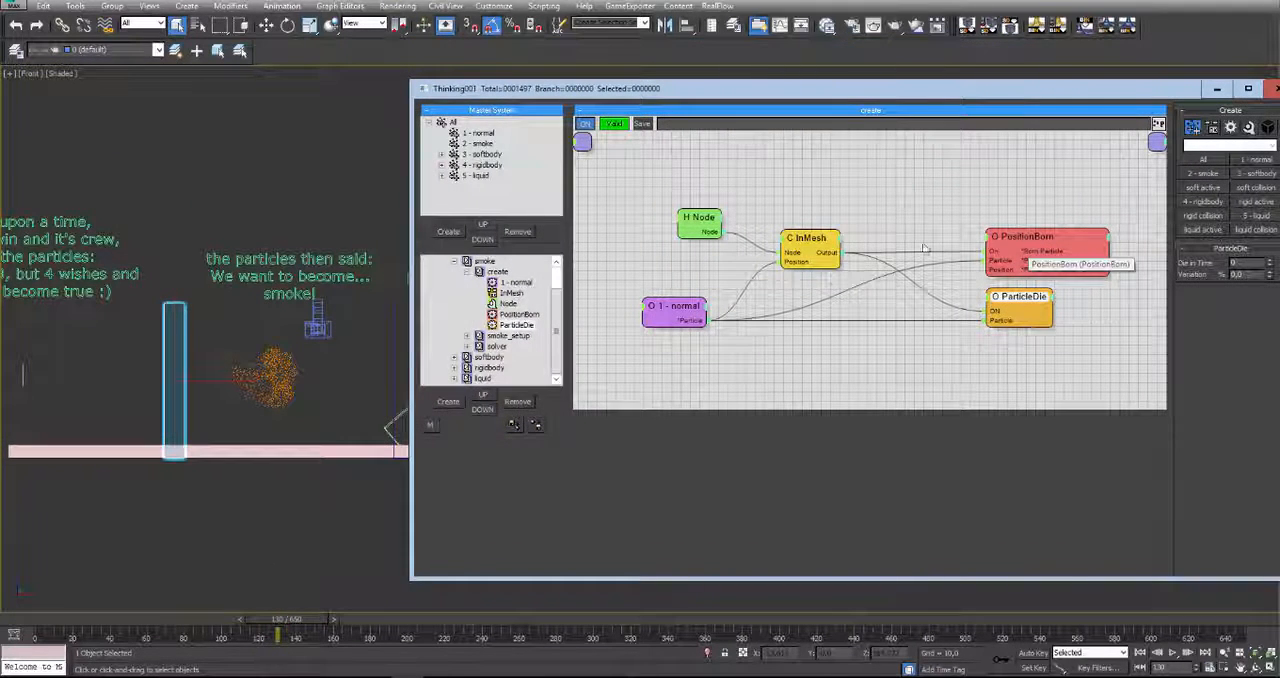
mouse_move(1022, 311)
left_mouse_down()
mouse_move(998, 304)
mouse_move(1017, 309)
left_mouse_up()
mouse_move(1026, 247)
left_mouse_down()
mouse_move(1012, 247)
mouse_move(1032, 247)
left_mouse_up()
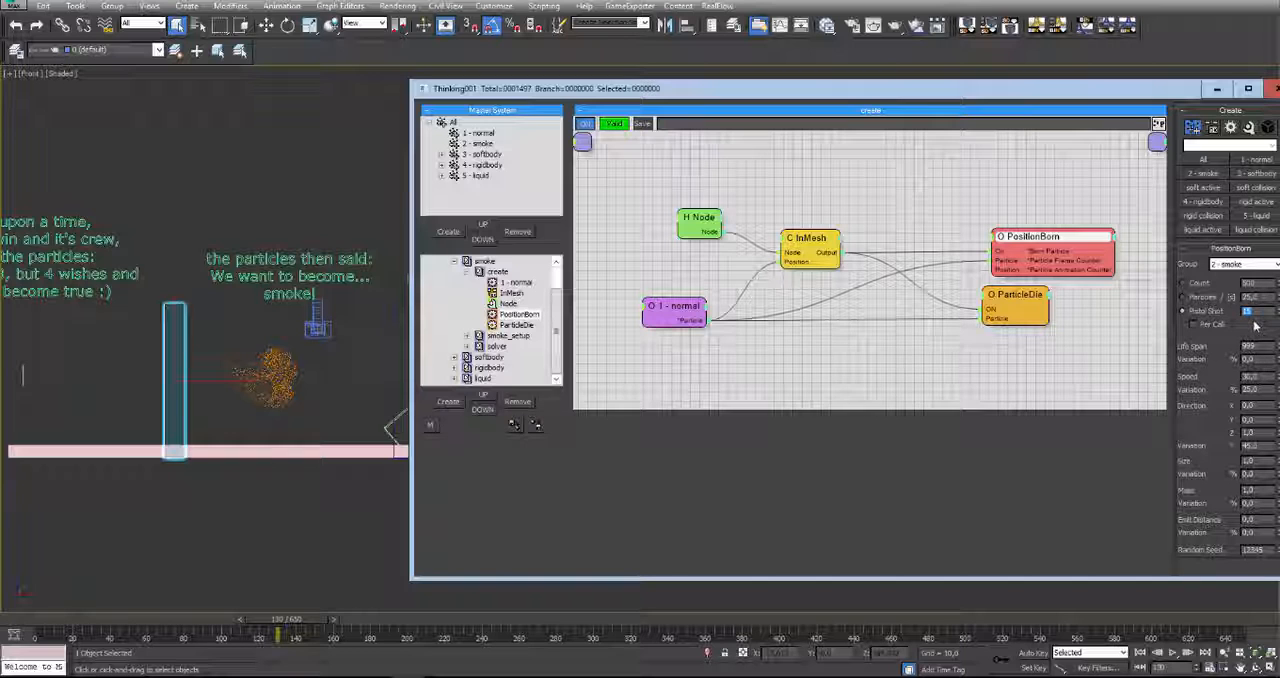
left_click(680, 307)
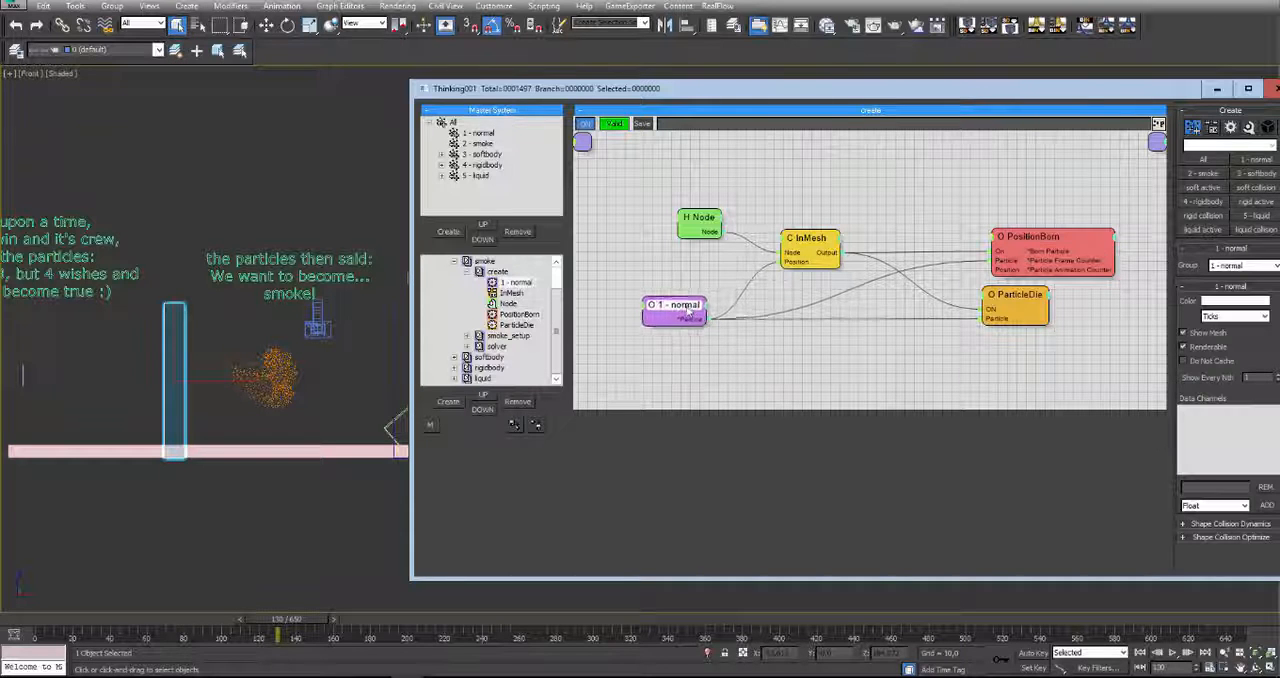
left_click(1050, 238)
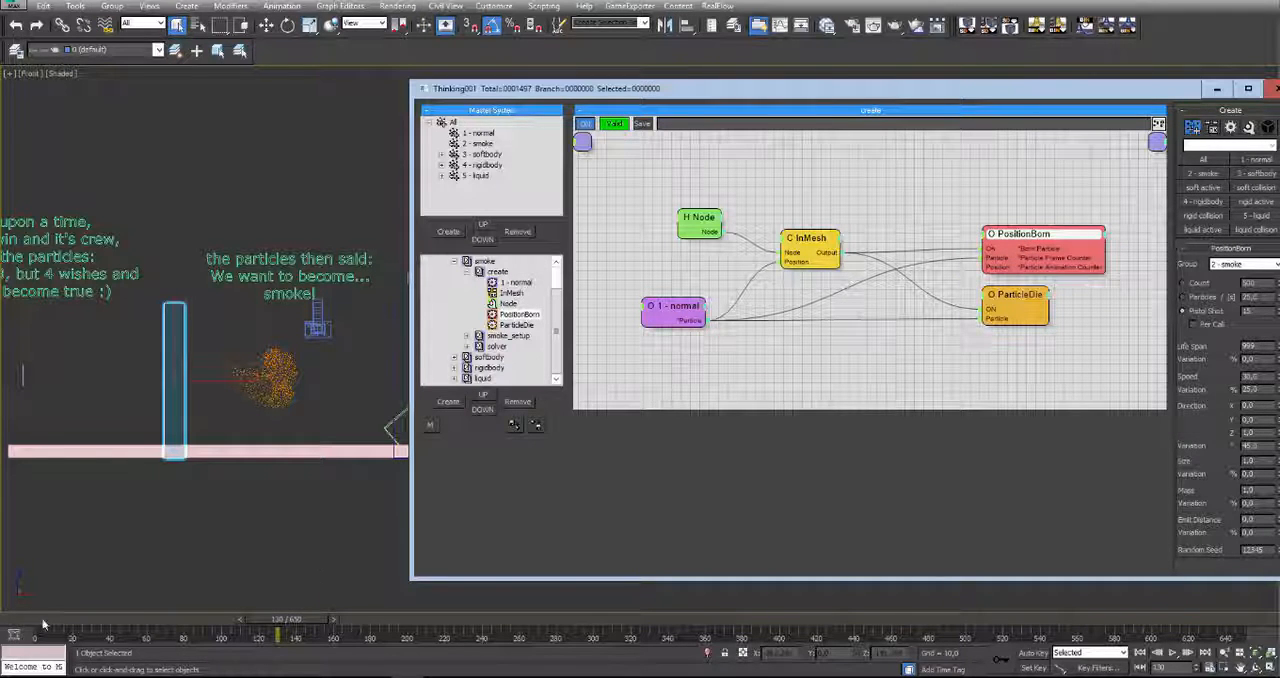
- Scrub the timeline from the early frames to frame 79, viewing the box up close as particles pass through
left_click_drag(43, 621, 100, 620)
scroll(160, 365, "up", 5)
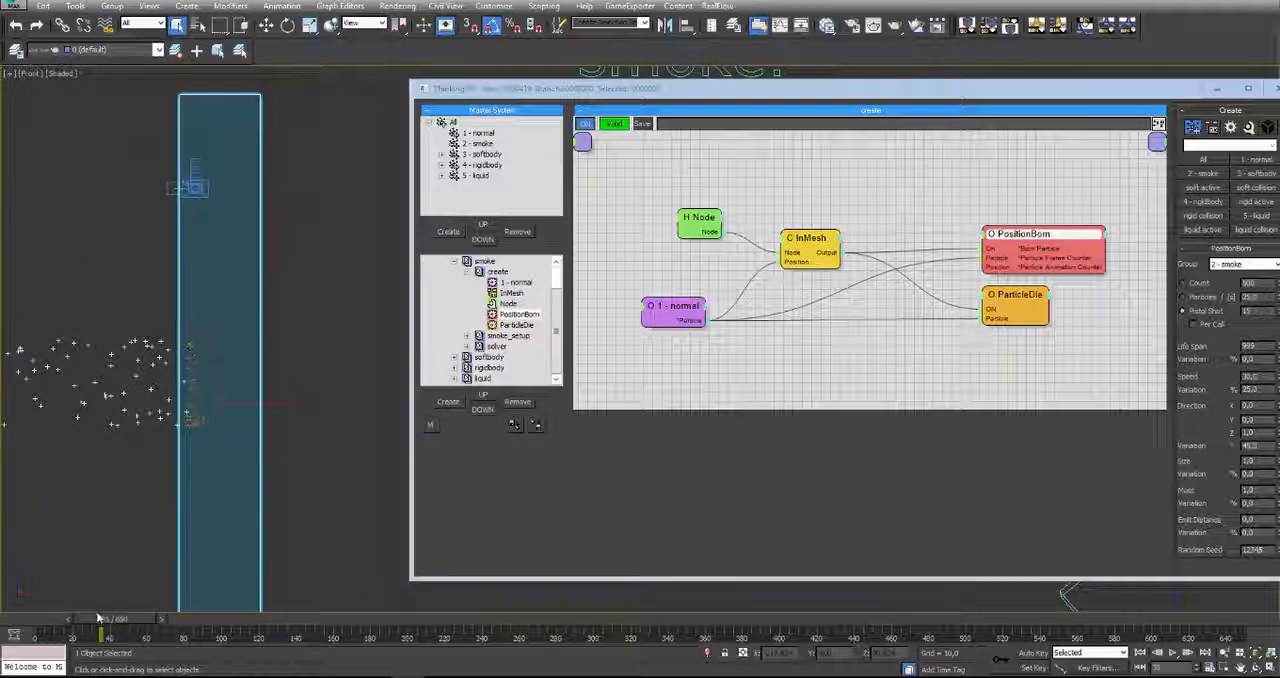
left_click_drag(98, 618, 178, 621)
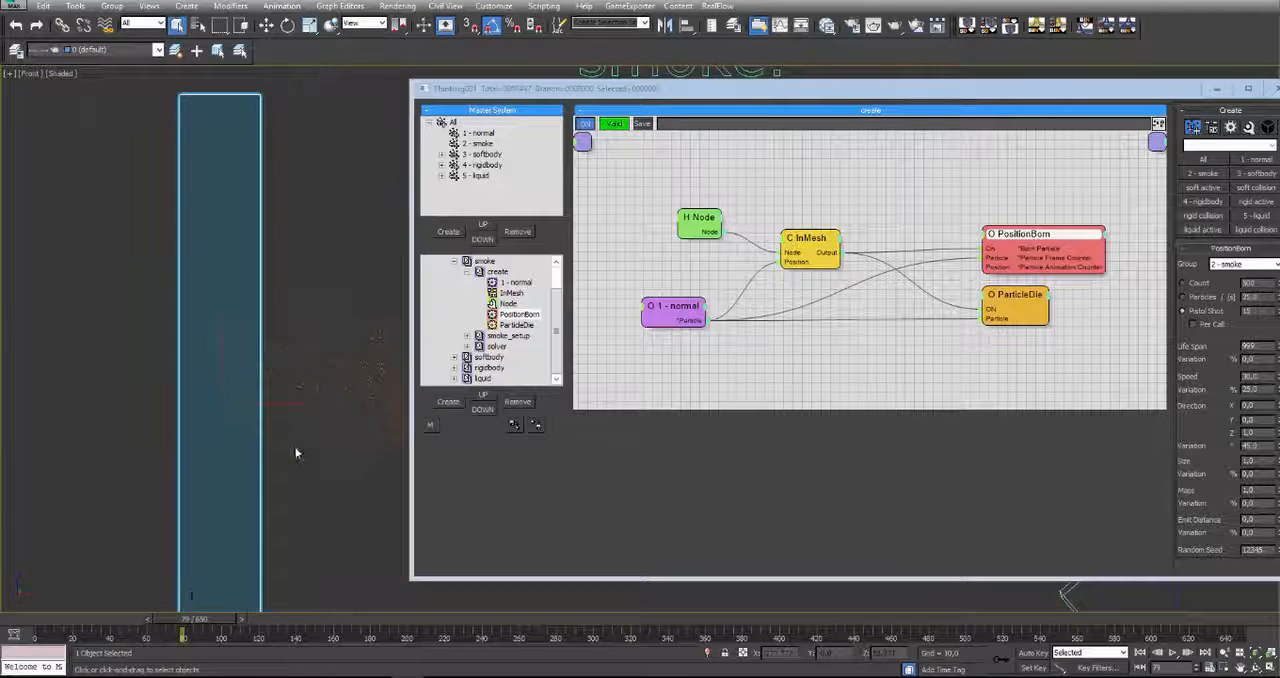
- Leave the nodes of the smoke create set and open the smoke_setup dynamic set
scroll(300, 430, "down", 4)
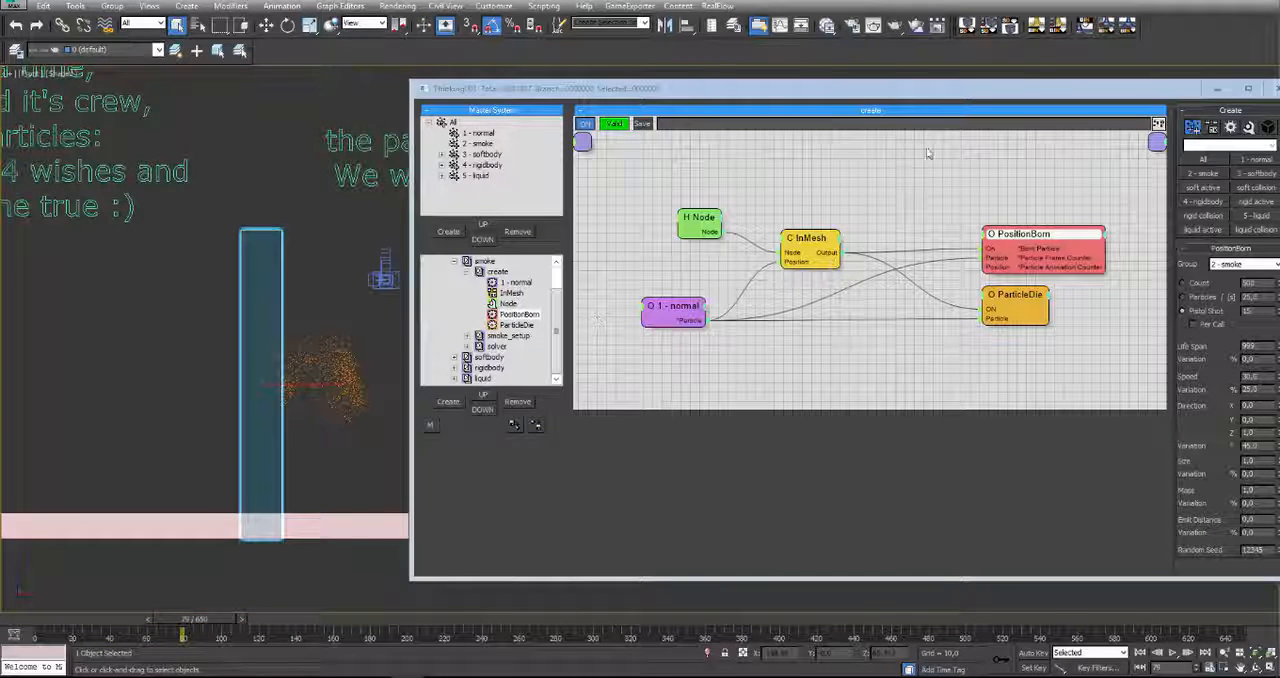
left_click_drag(610, 201, 1117, 350)
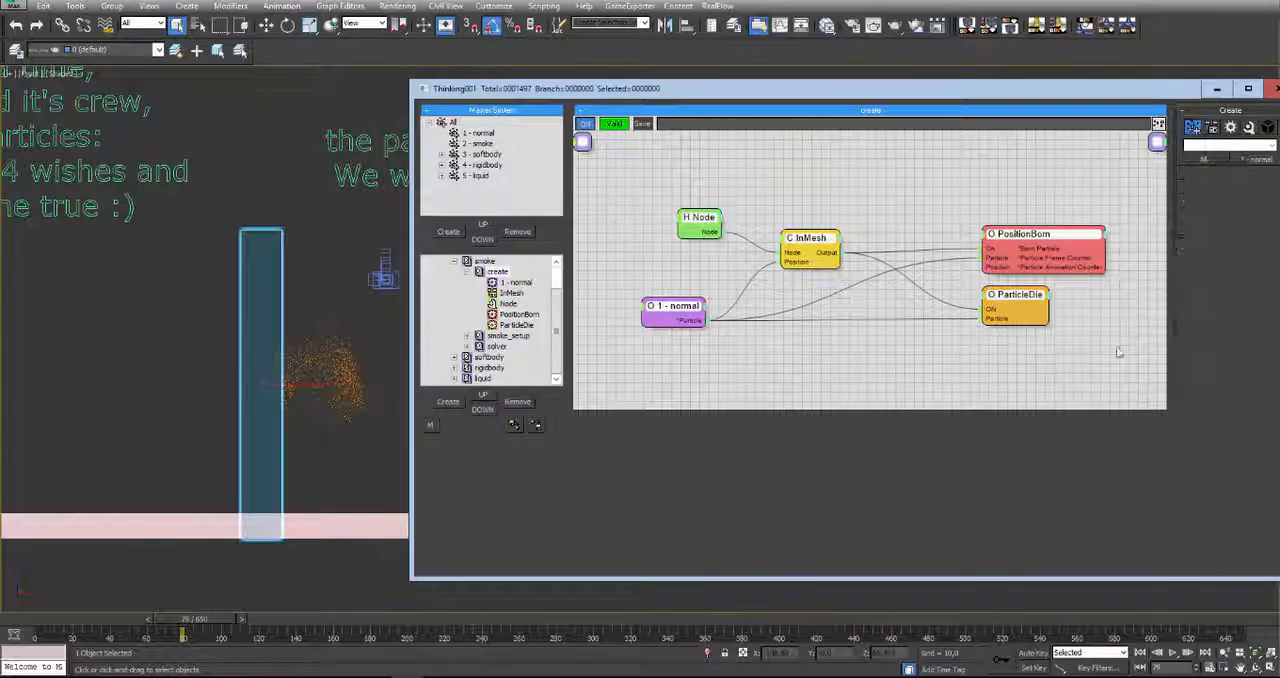
left_click(1117, 350)
left_click(467, 272)
left_click(505, 314)
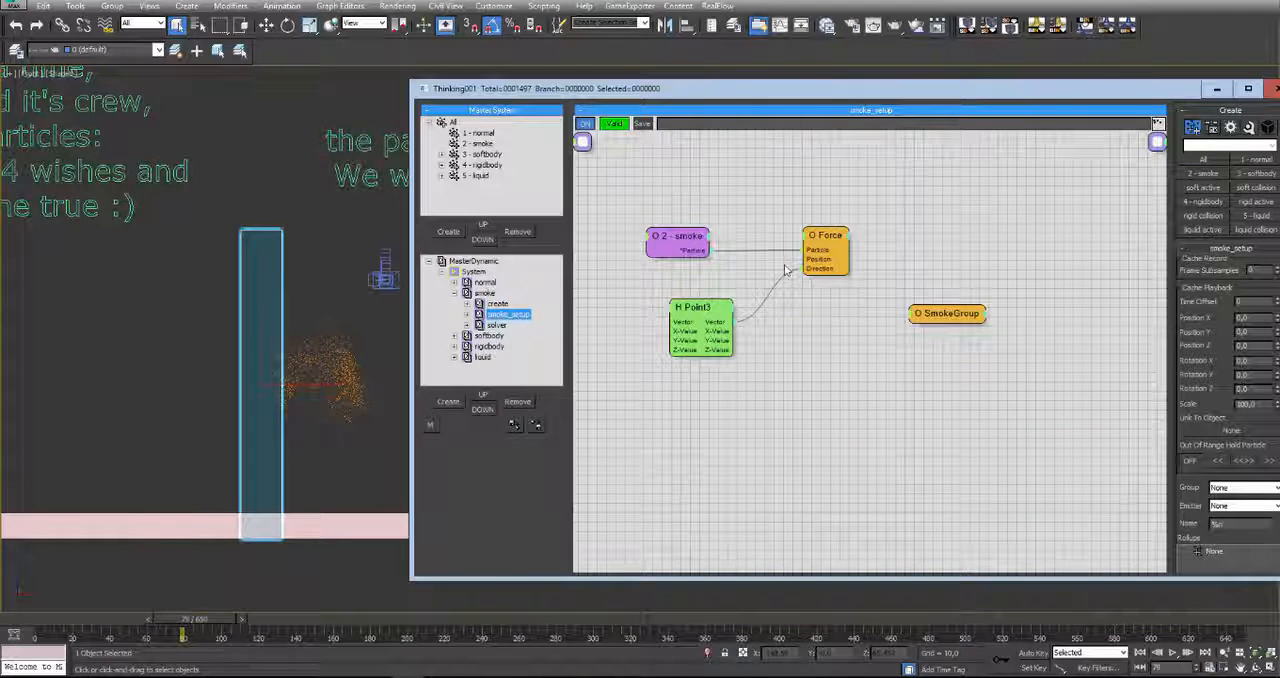
- Place the SmokeGroup node beside Force and review the 2 - smoke, Force and Point3 nodes of smoke_setup, ending on 2 - smoke
left_click_drag(943, 318, 926, 264)
left_click_drag(1131, 79, 1161, 74)
left_click_drag(692, 232, 695, 236)
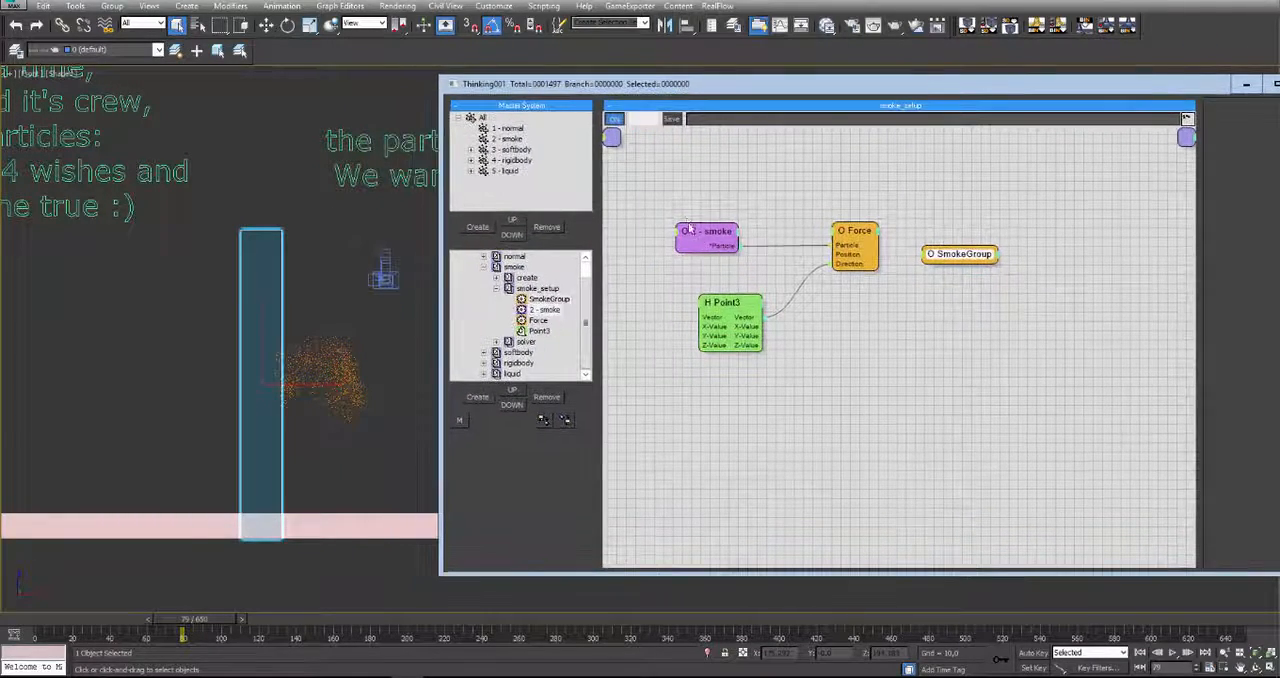
left_click(847, 235)
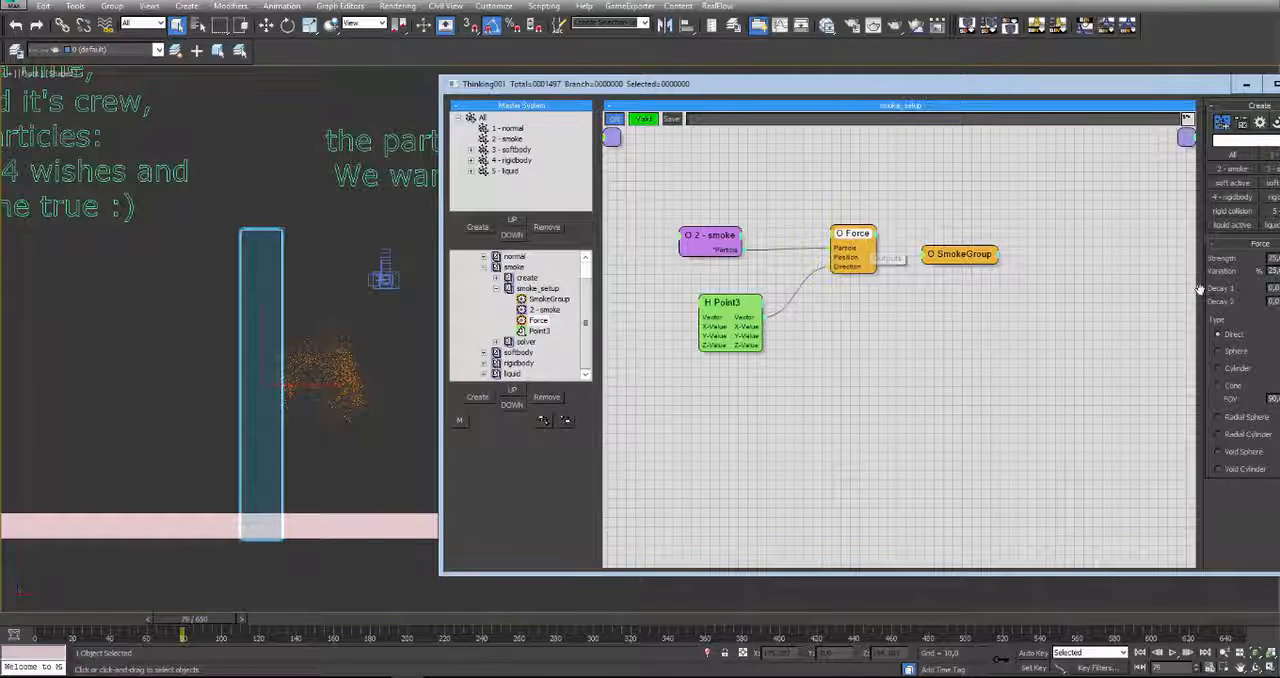
left_click_drag(1091, 89, 1027, 91)
left_click(657, 314)
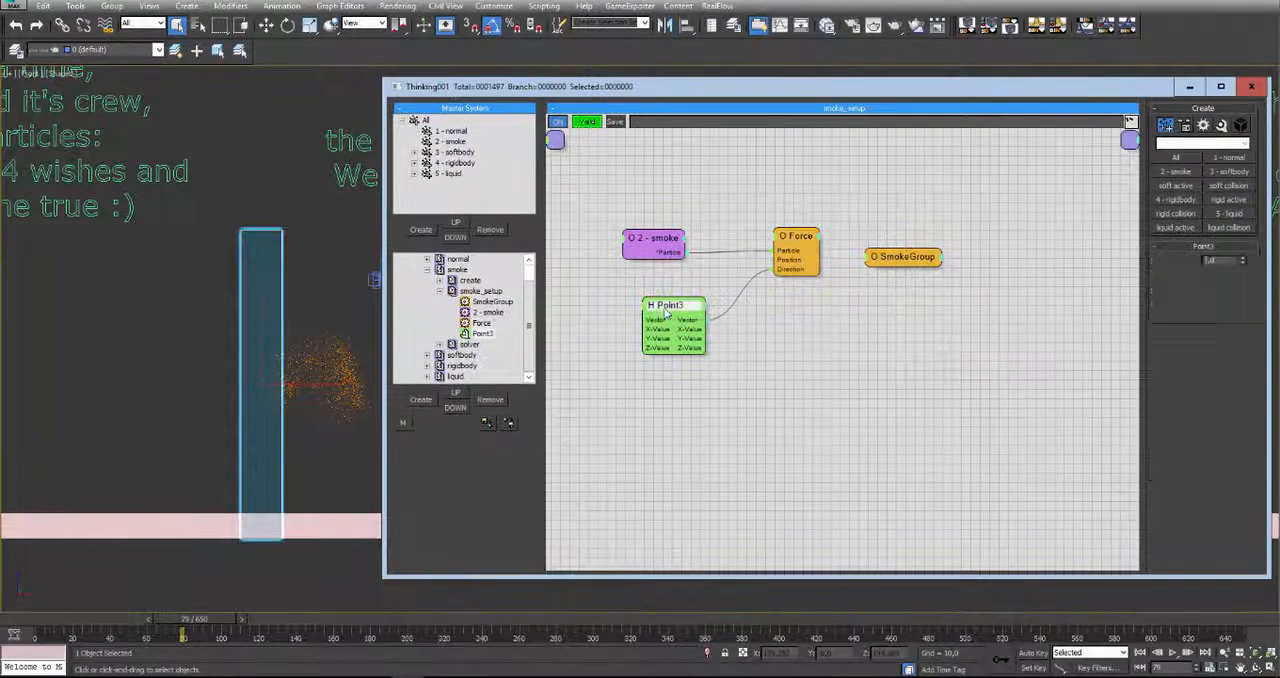
left_click_drag(665, 245, 660, 241)
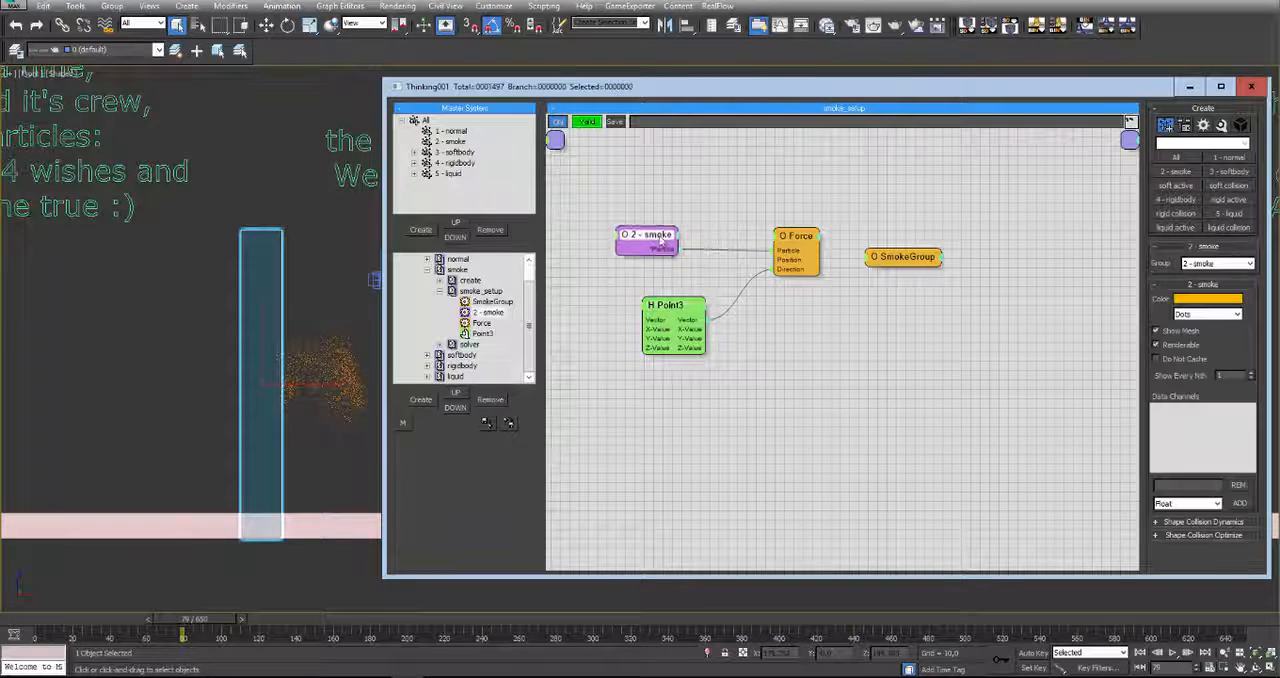
- Add a second 2 - smoke group node and a second Force operator below the existing nodes
right_click(671, 416)
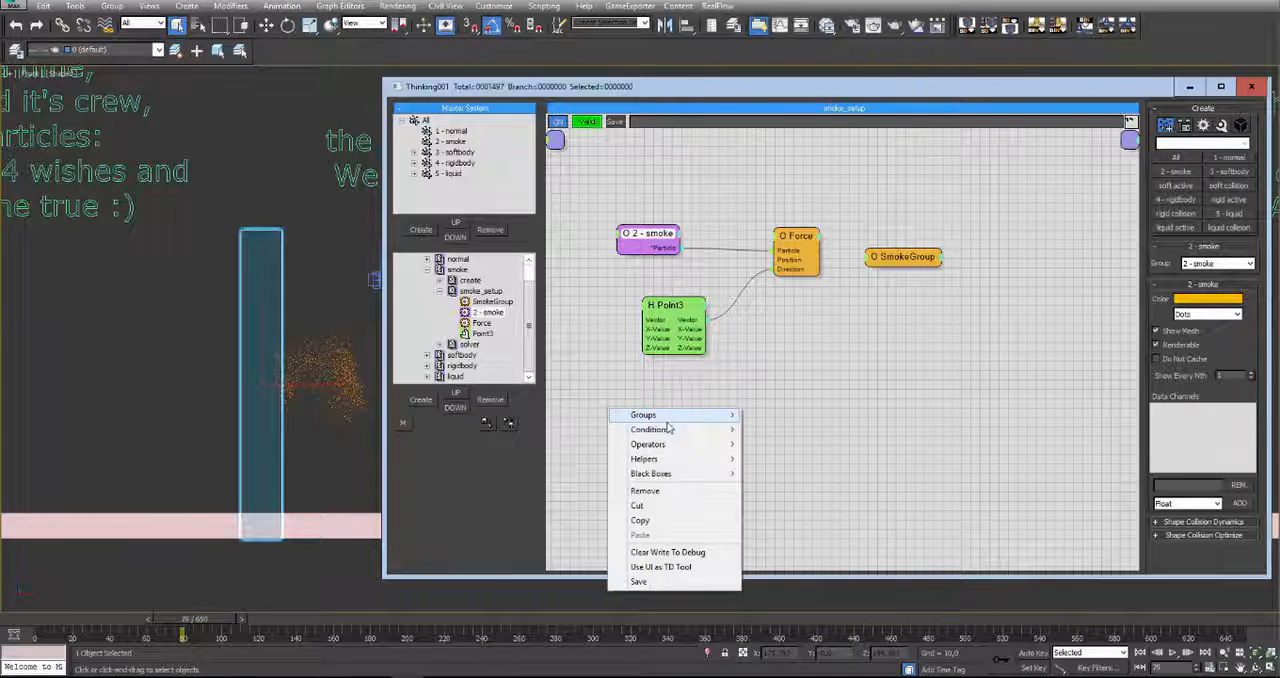
mouse_move(671, 416)
left_click(549, 449)
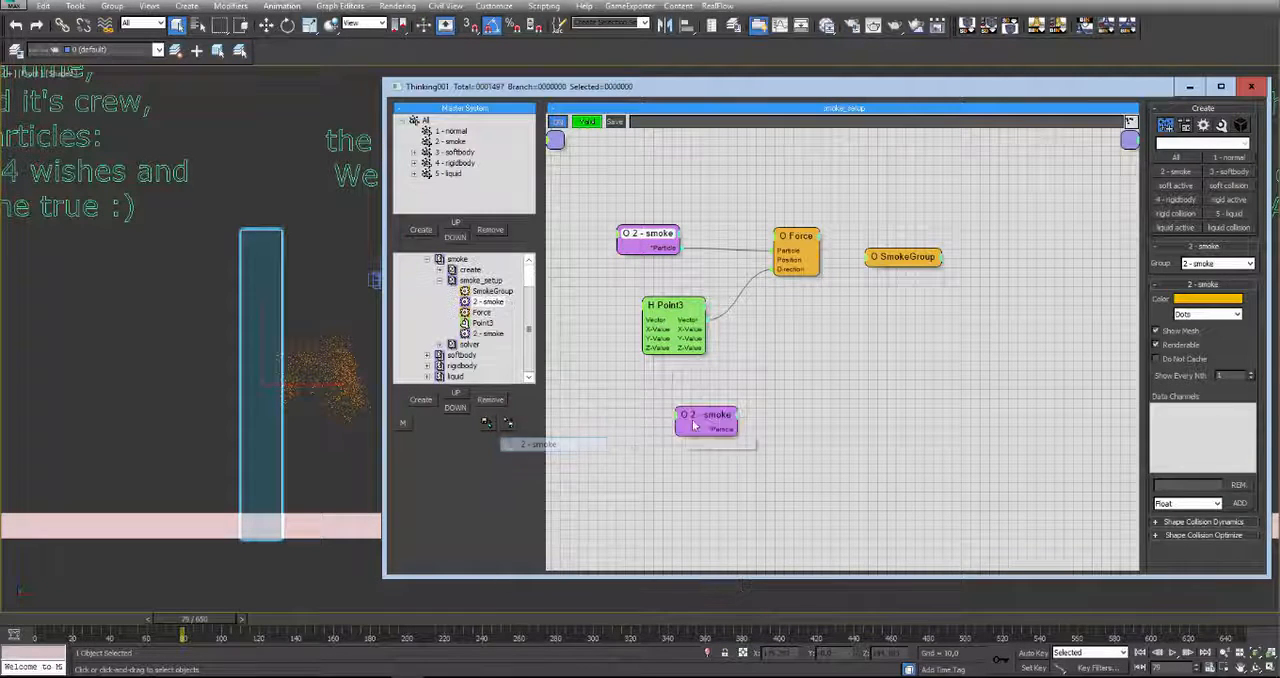
left_click_drag(718, 424, 680, 427)
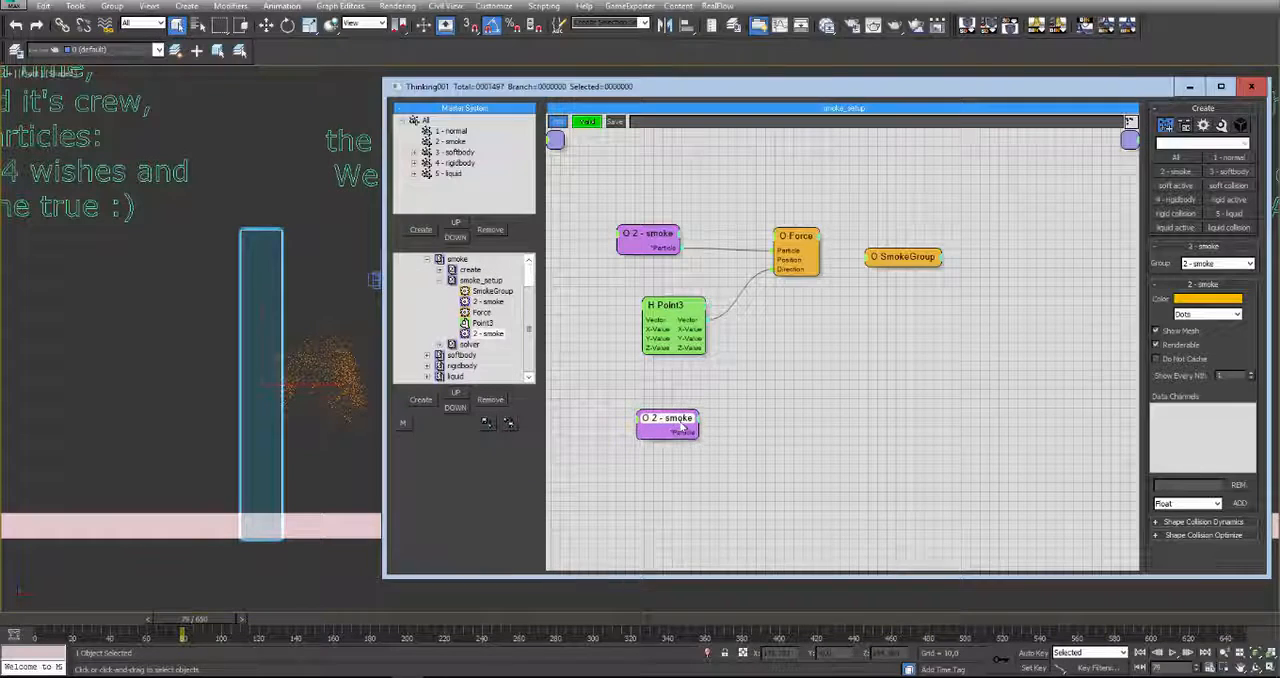
double_click(836, 405)
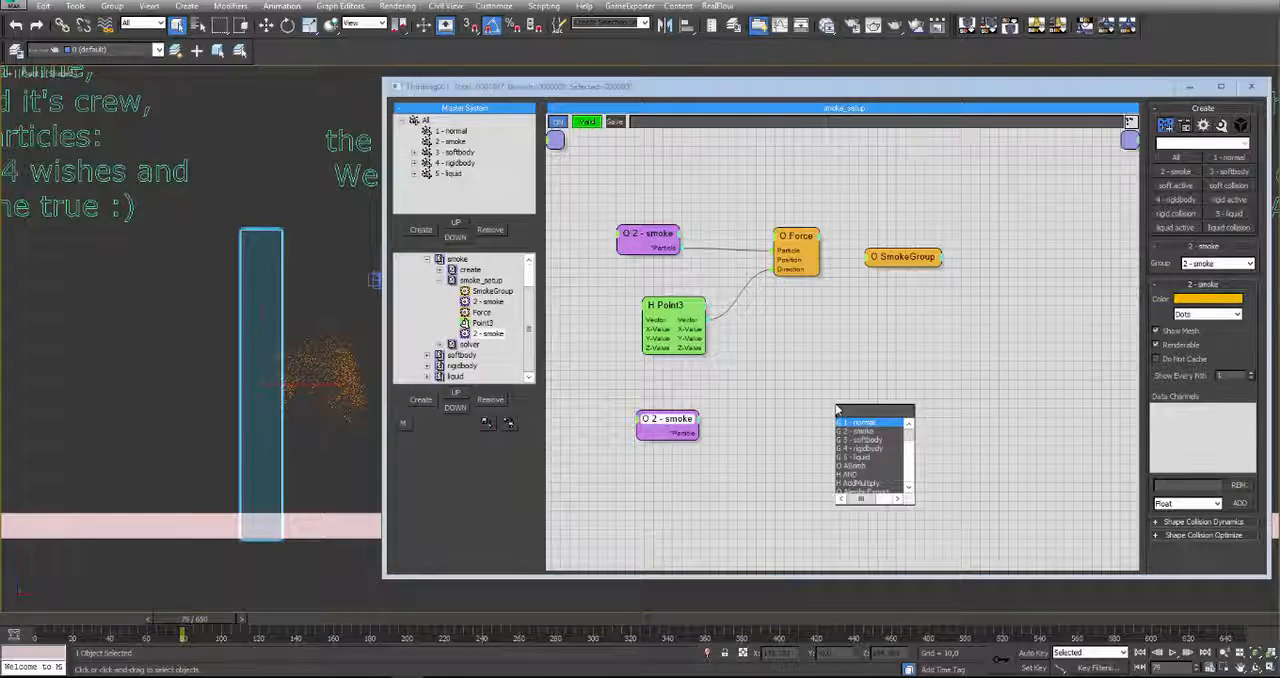
type("force")
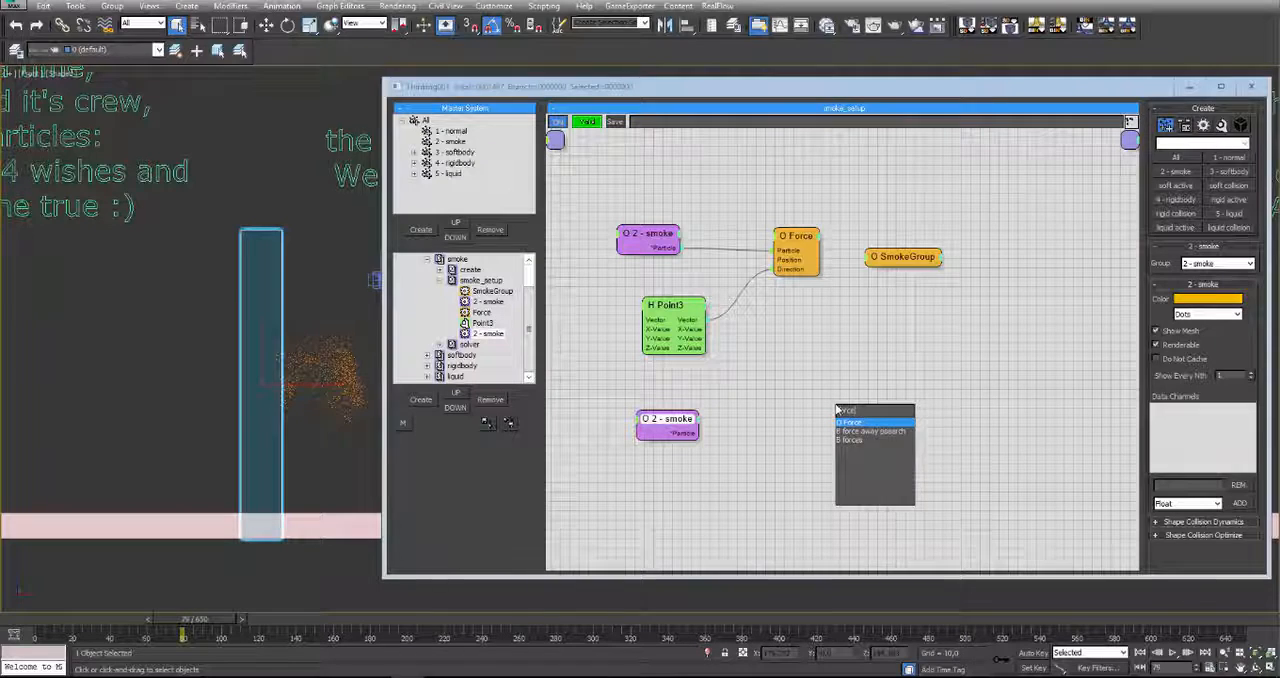
key("Return")
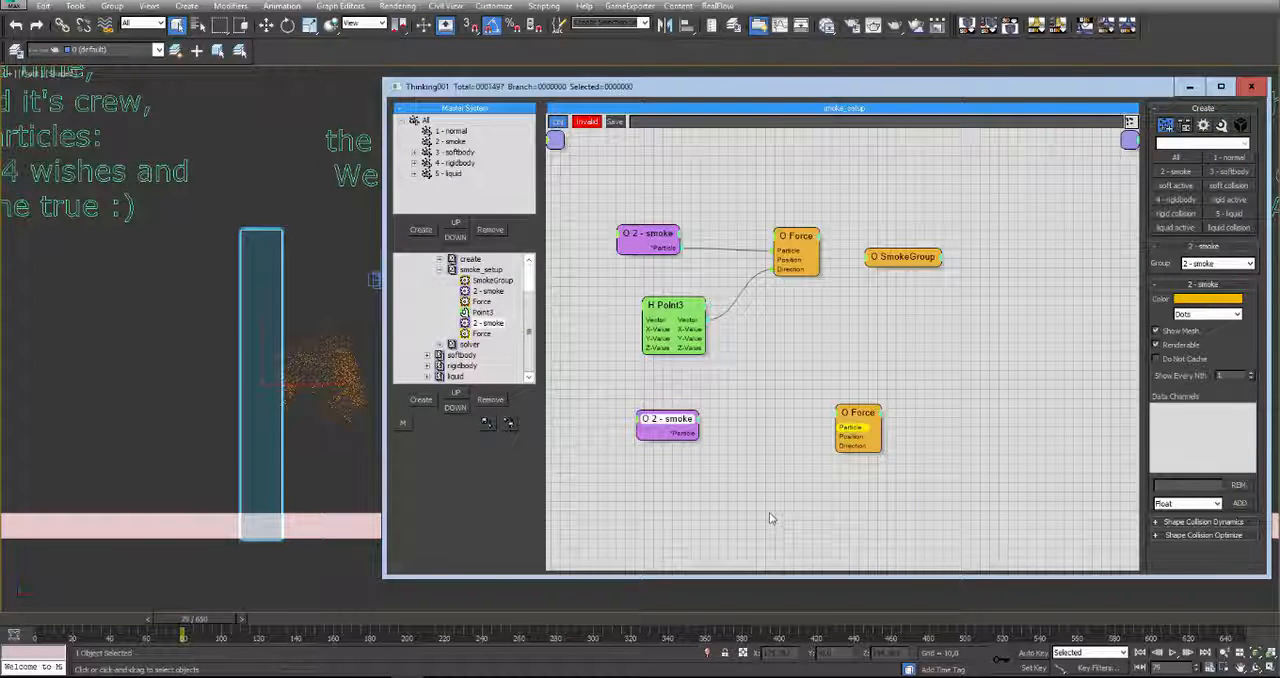
- Add a Point3 math helper and place it beneath the second 2 - smoke node
right_click(704, 326)
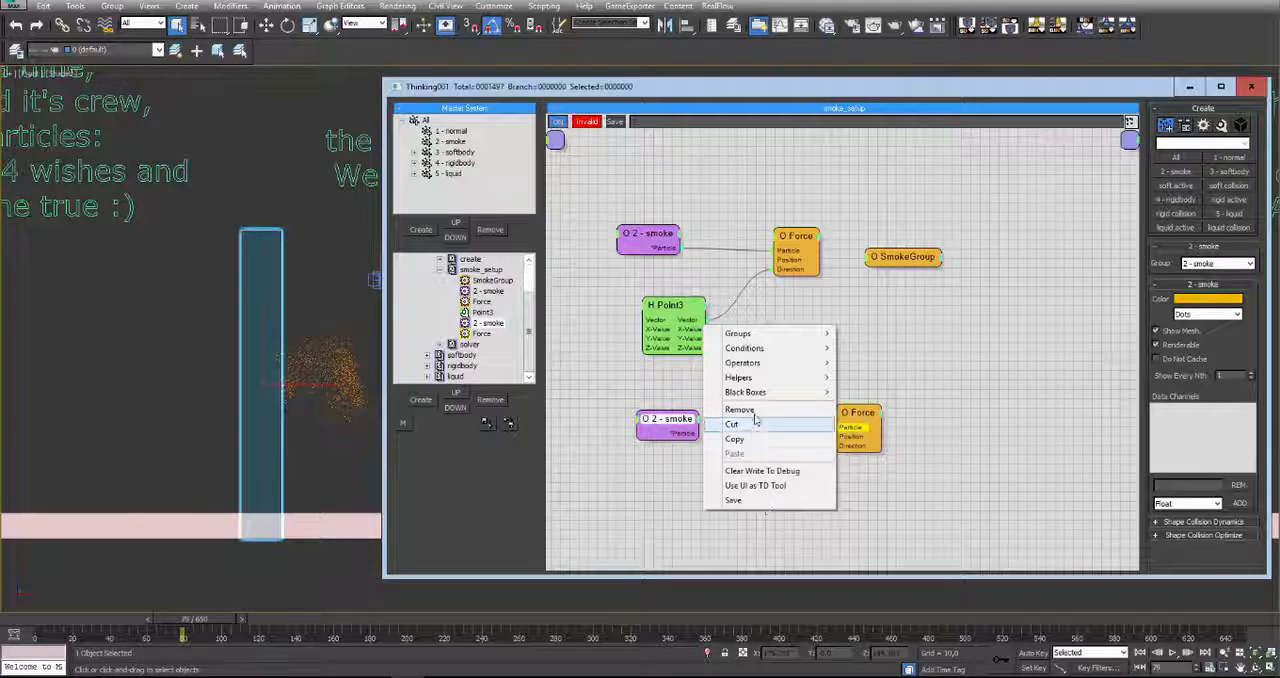
mouse_move(770, 377)
mouse_move(655, 393)
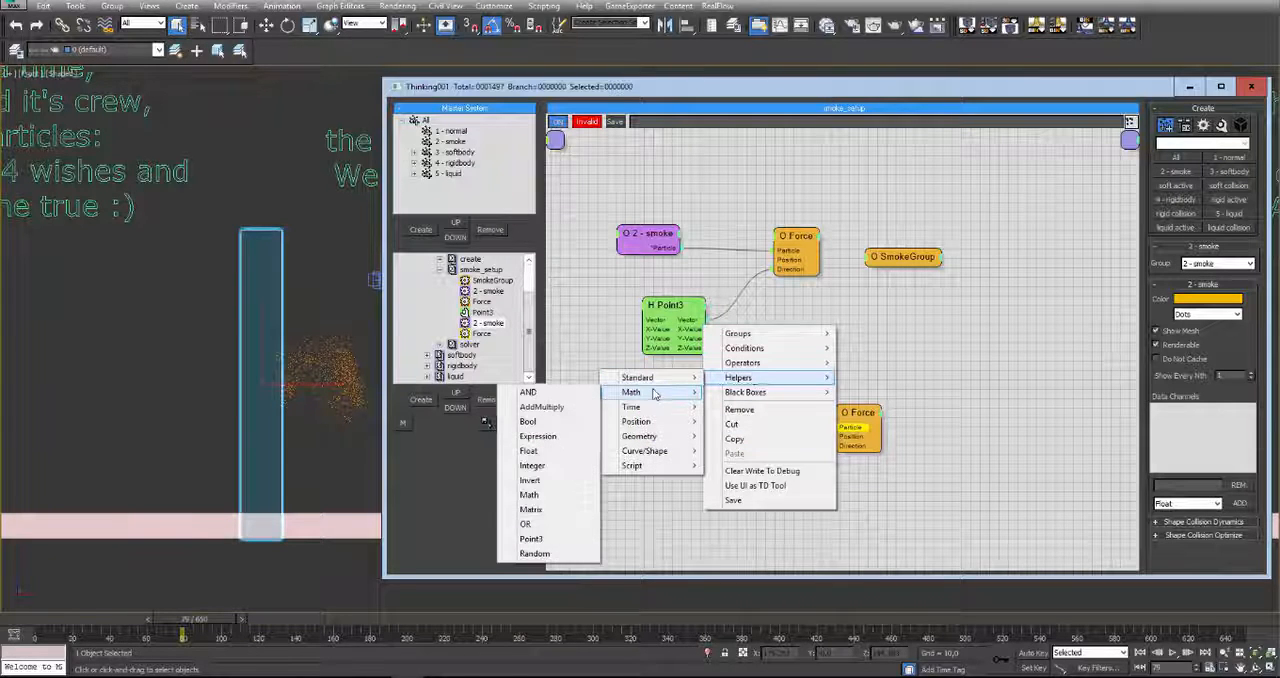
left_click(533, 539)
left_click_drag(795, 530, 724, 495)
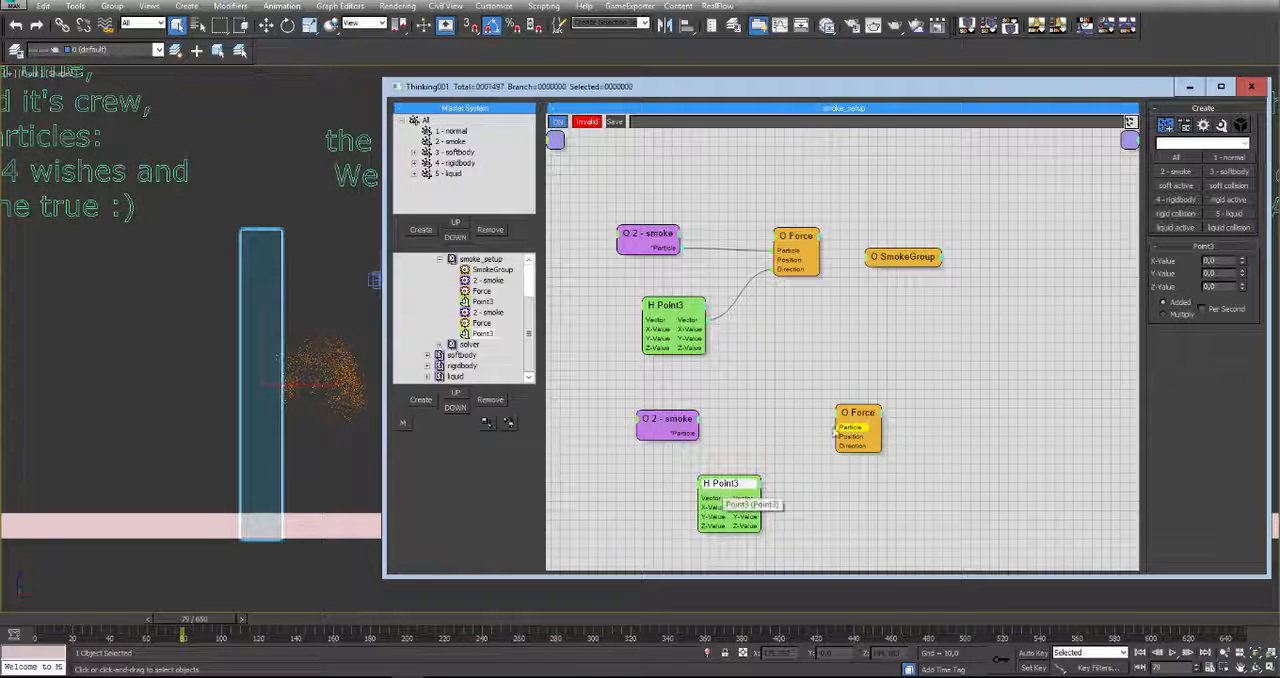
- Wire the second 2 - smoke node to the new Force's Particle input and the new Point3's Vector to its Direction, and compare the original Point3
left_click_drag(697, 432, 851, 430)
mouse_move(861, 411)
left_mouse_down()
mouse_move(861, 427)
mouse_move(850, 414)
left_mouse_up()
left_click(697, 430)
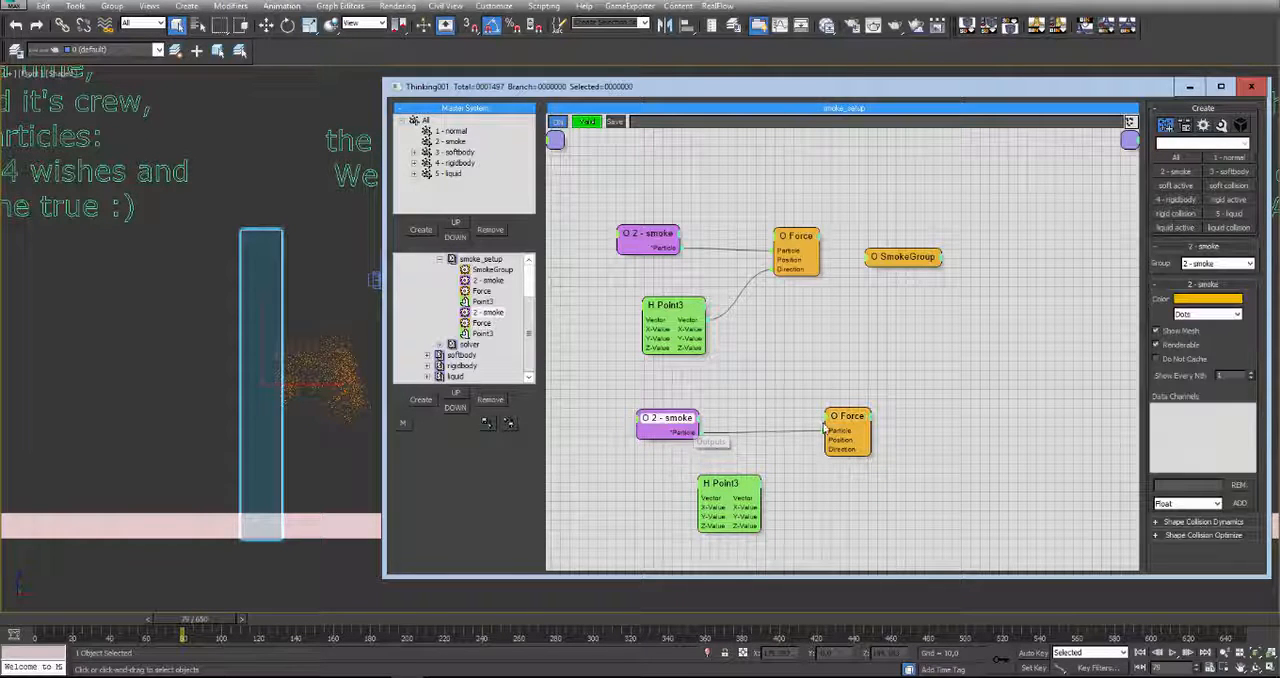
left_click_drag(683, 422, 687, 417)
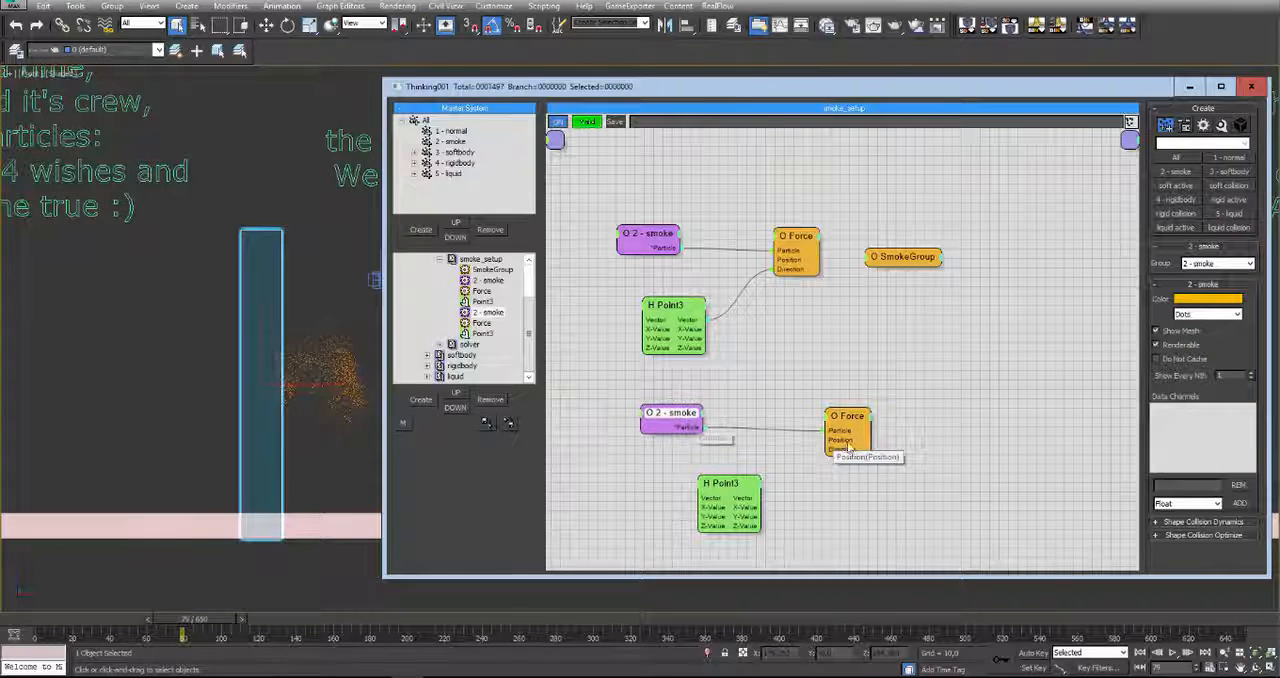
left_click_drag(848, 449, 745, 510)
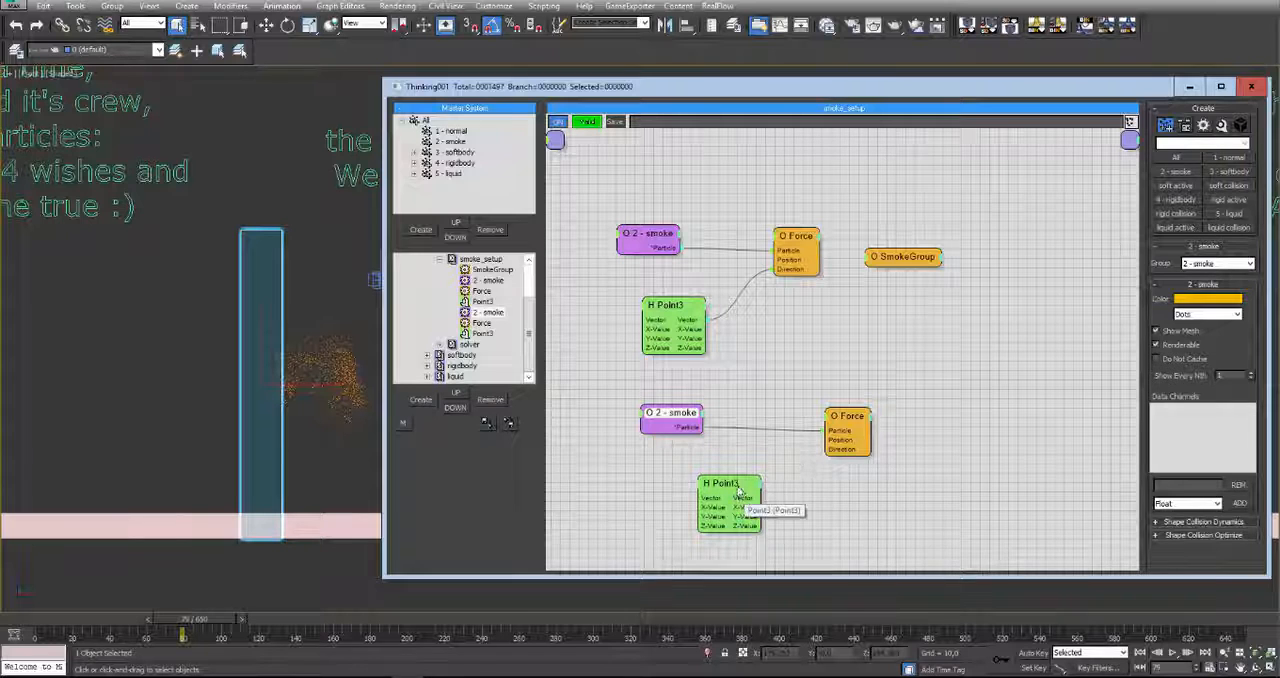
left_click_drag(848, 449, 760, 481)
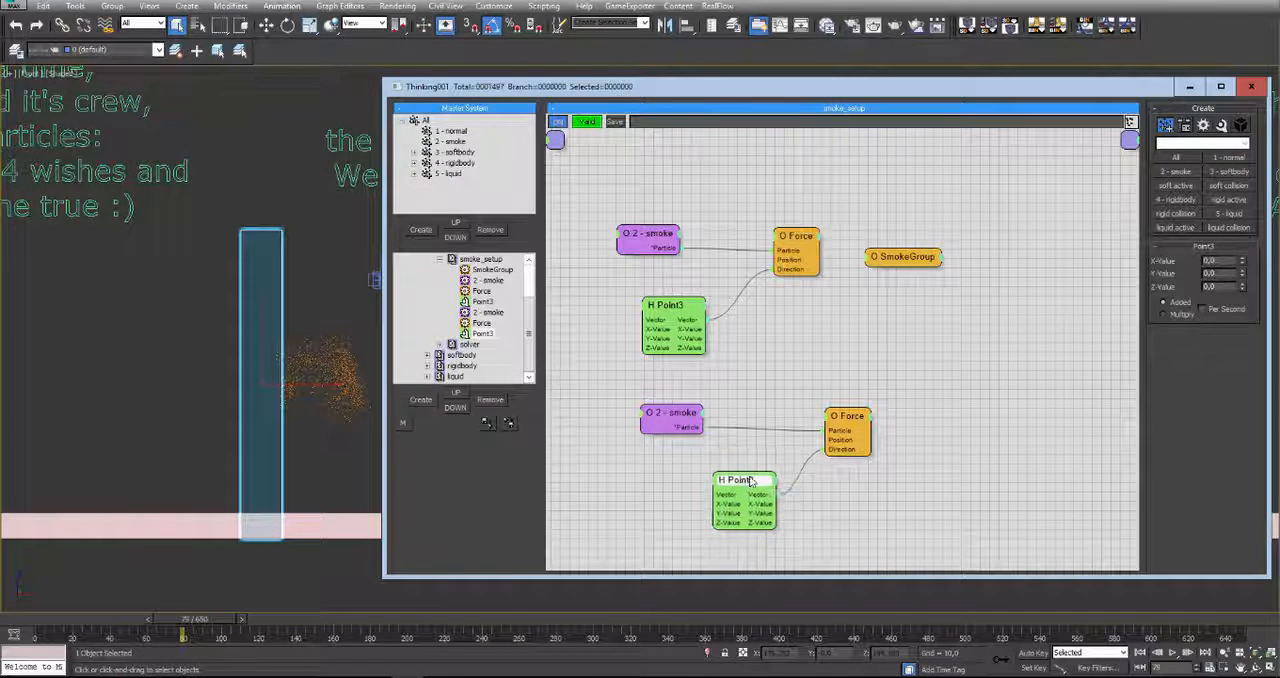
left_click_drag(846, 415, 856, 412)
left_click(674, 315)
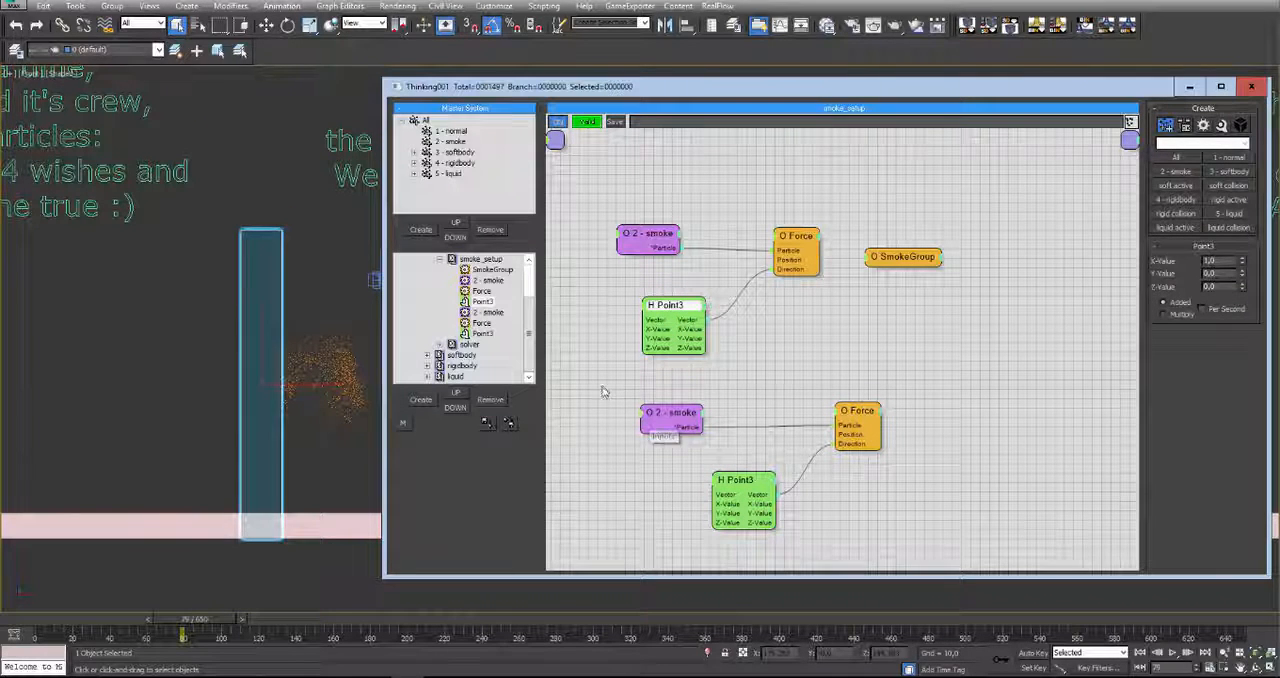
- Remove the duplicate 2 - smoke, Force and Point3 nodes from smoke_setup
left_click_drag(601, 387, 981, 553)
right_click(842, 479)
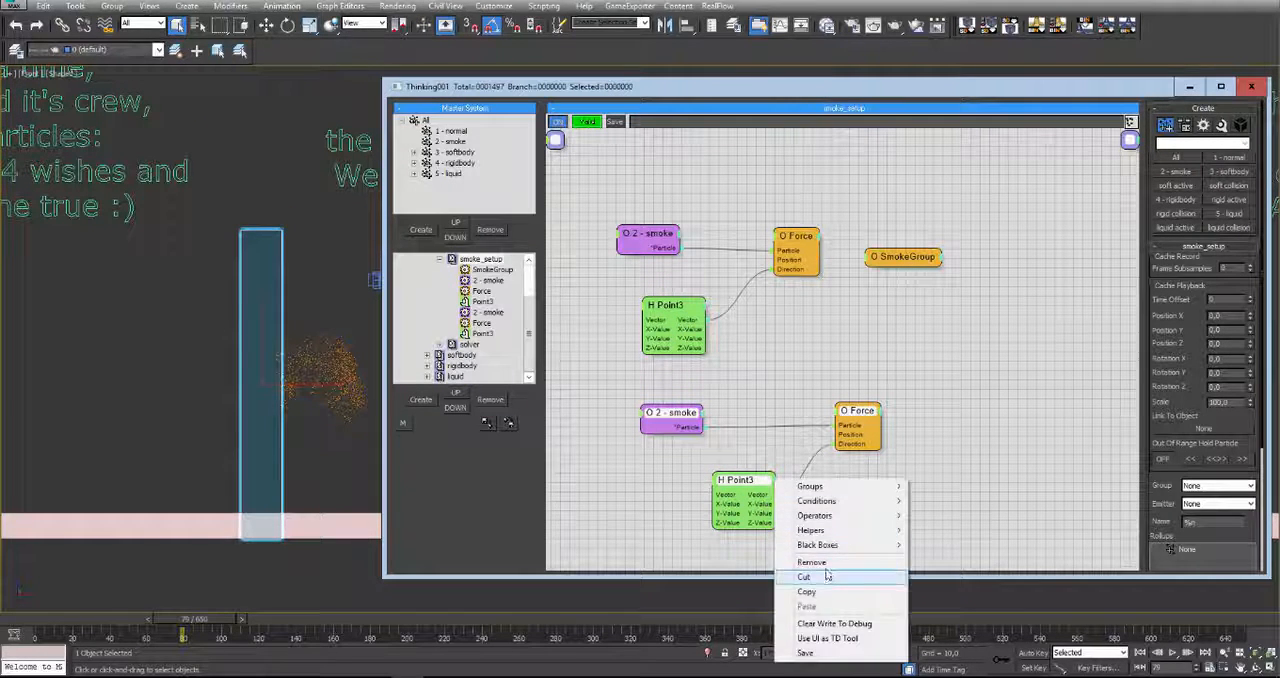
left_click(830, 577)
- Review the Force operator's strength setting and the Point3 node's direction values
mouse_move(700, 315)
left_mouse_down()
mouse_move(732, 315)
mouse_move(715, 306)
left_mouse_up()
left_click_drag(795, 243, 794, 240)
double_click(1218, 260)
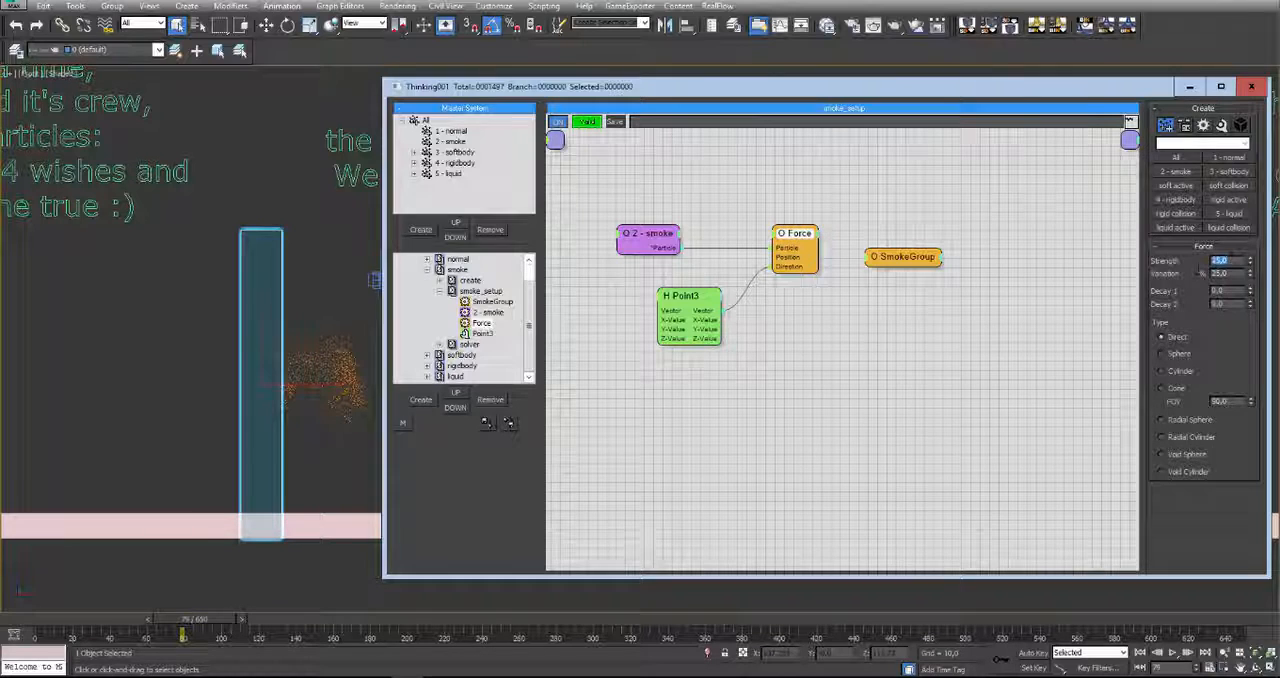
left_click_drag(707, 299, 708, 303)
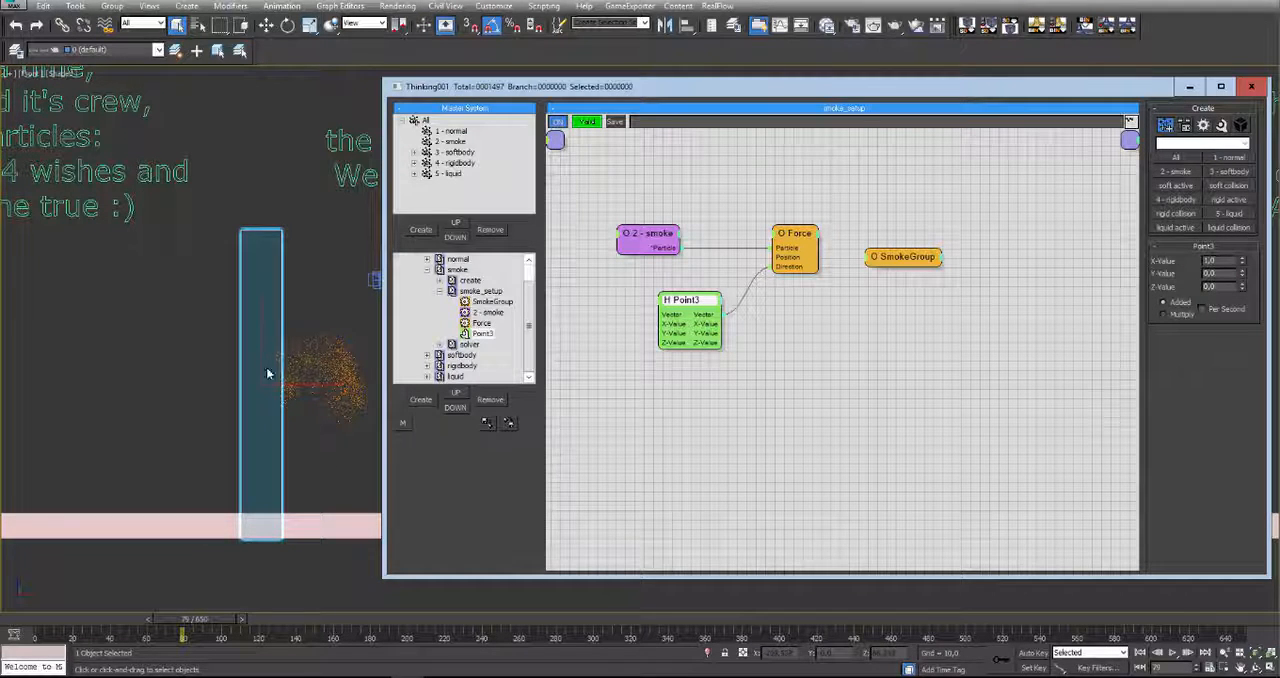
- Scrub the timeline to frame 121 to watch the smoke particles being pushed away from the box, and review the Force settings
scroll(266, 367, "down", 3)
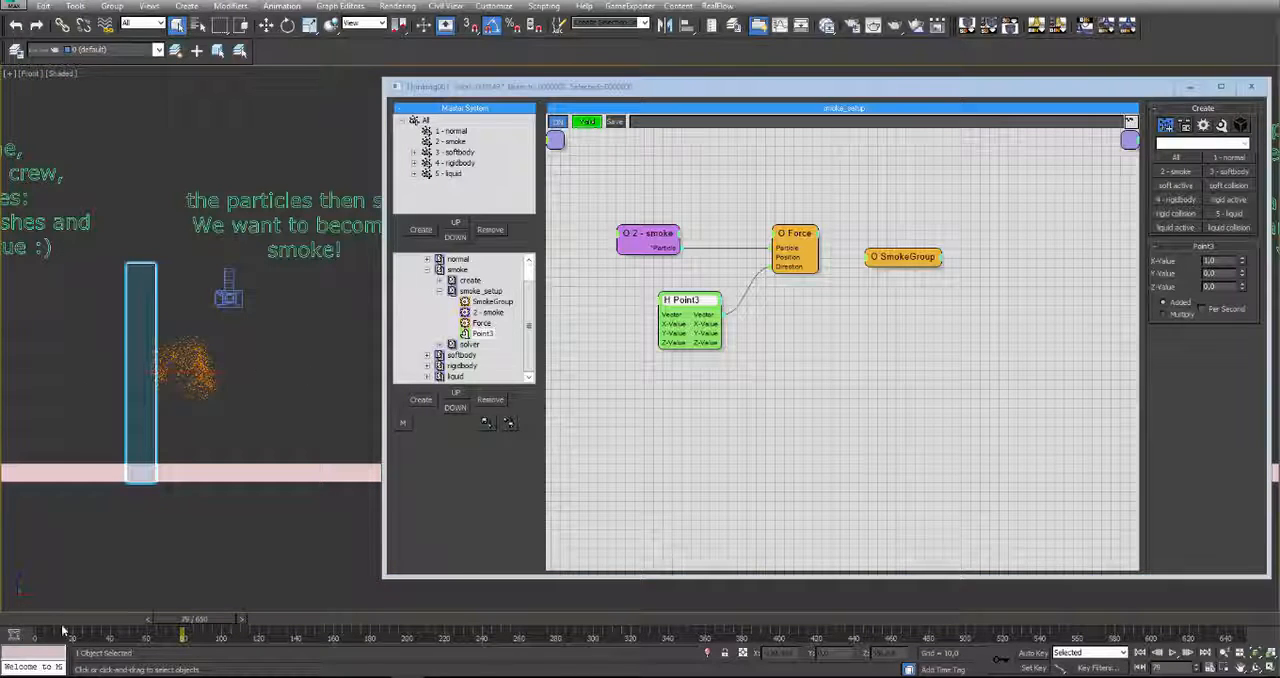
left_click_drag(61, 624, 258, 626)
left_click(808, 250)
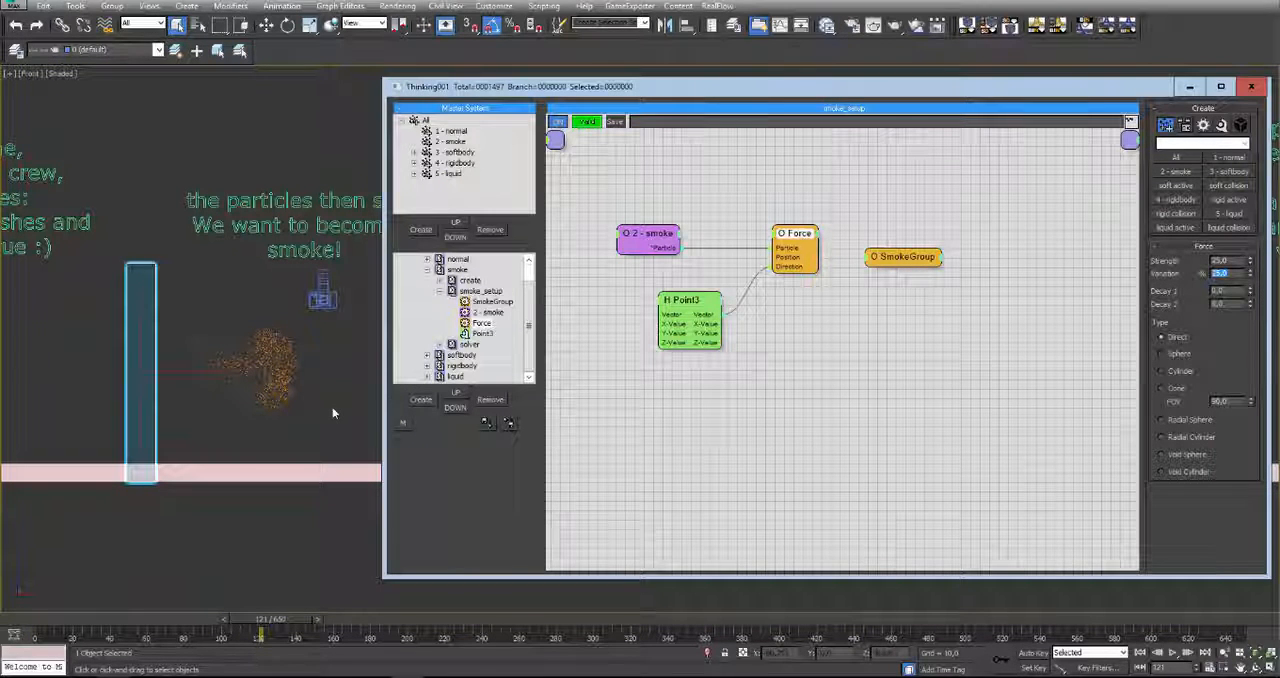
left_click_drag(806, 241, 792, 242)
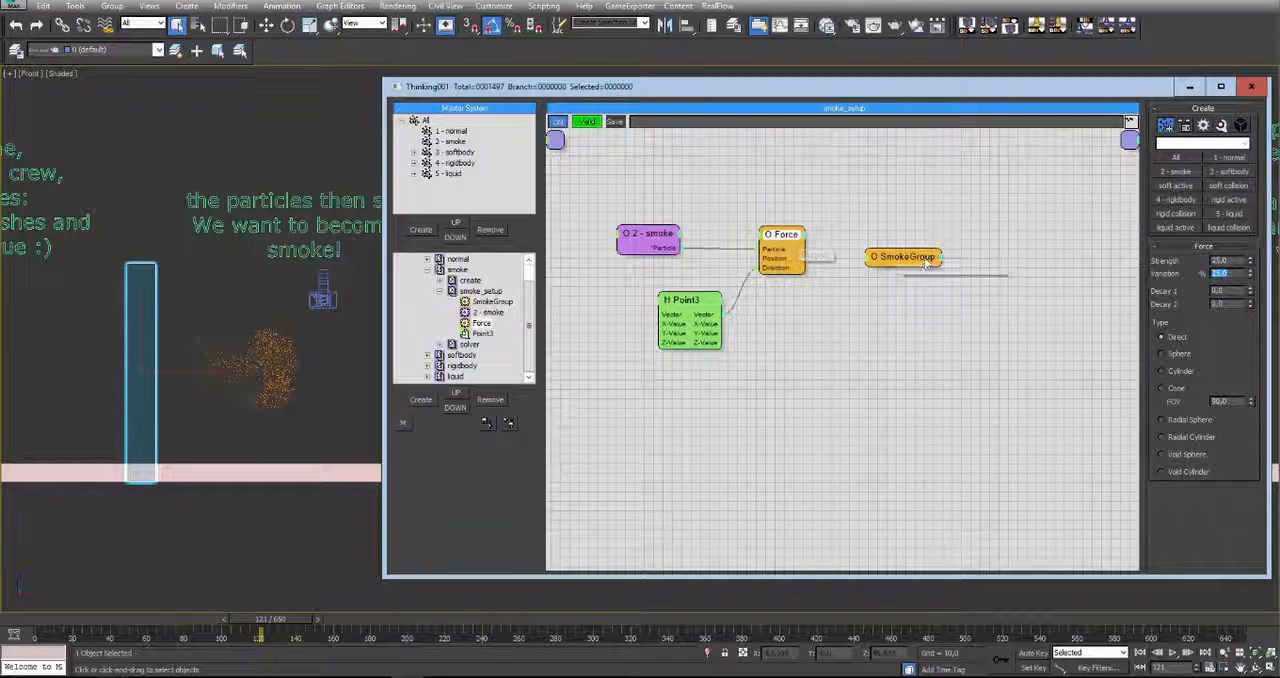
- Add a second SmokeGroup operator from the Smoke operators below the existing one, and delete it again
mouse_move(923, 263)
left_mouse_down()
mouse_move(924, 242)
mouse_move(933, 261)
mouse_move(940, 245)
left_mouse_up()
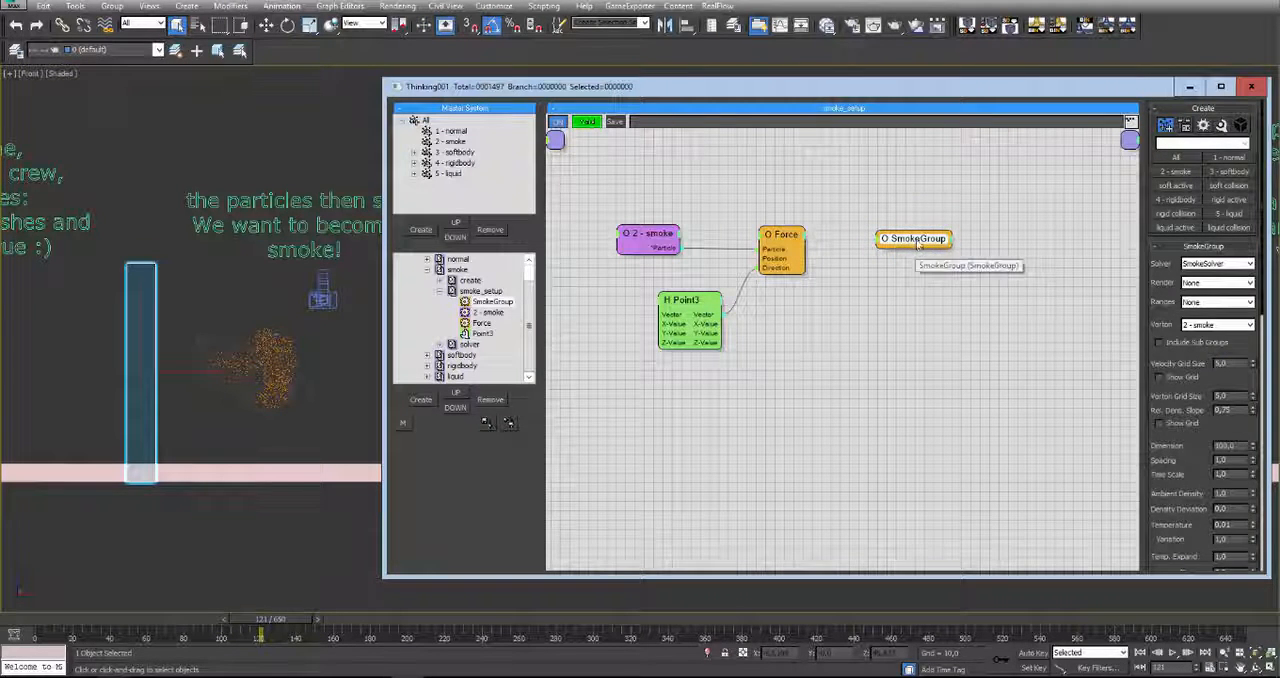
left_click(926, 318)
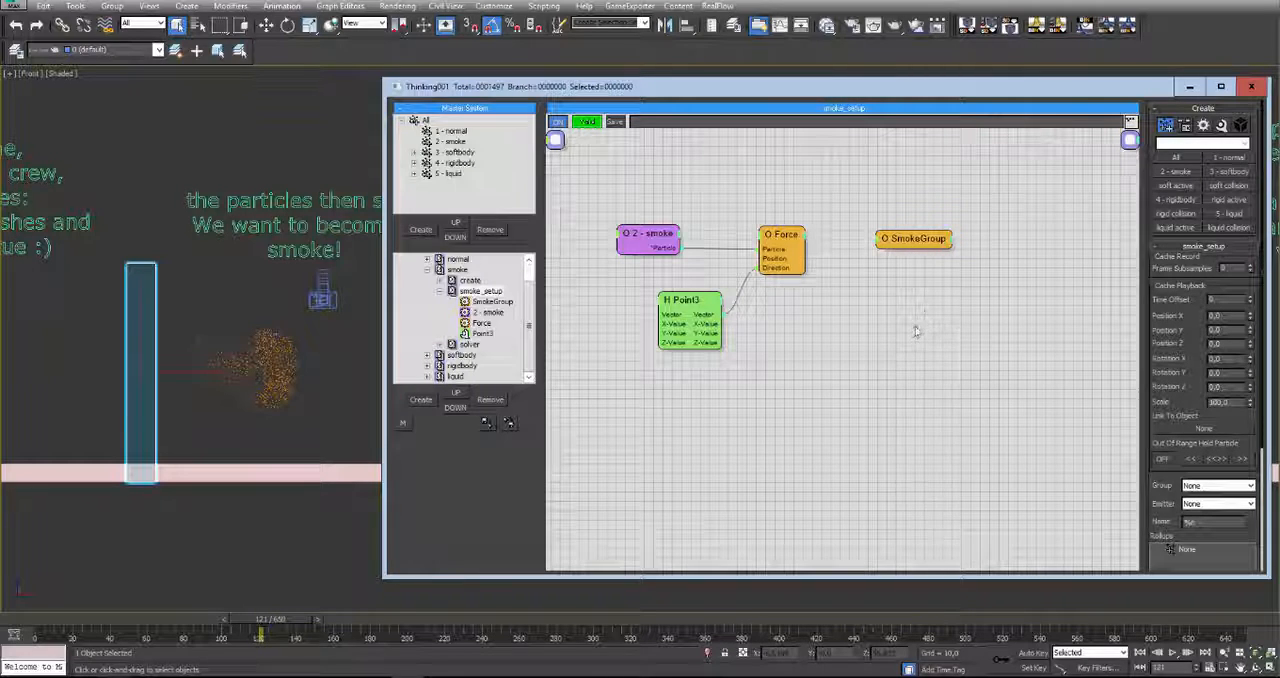
right_click(915, 332)
mouse_move(884, 365)
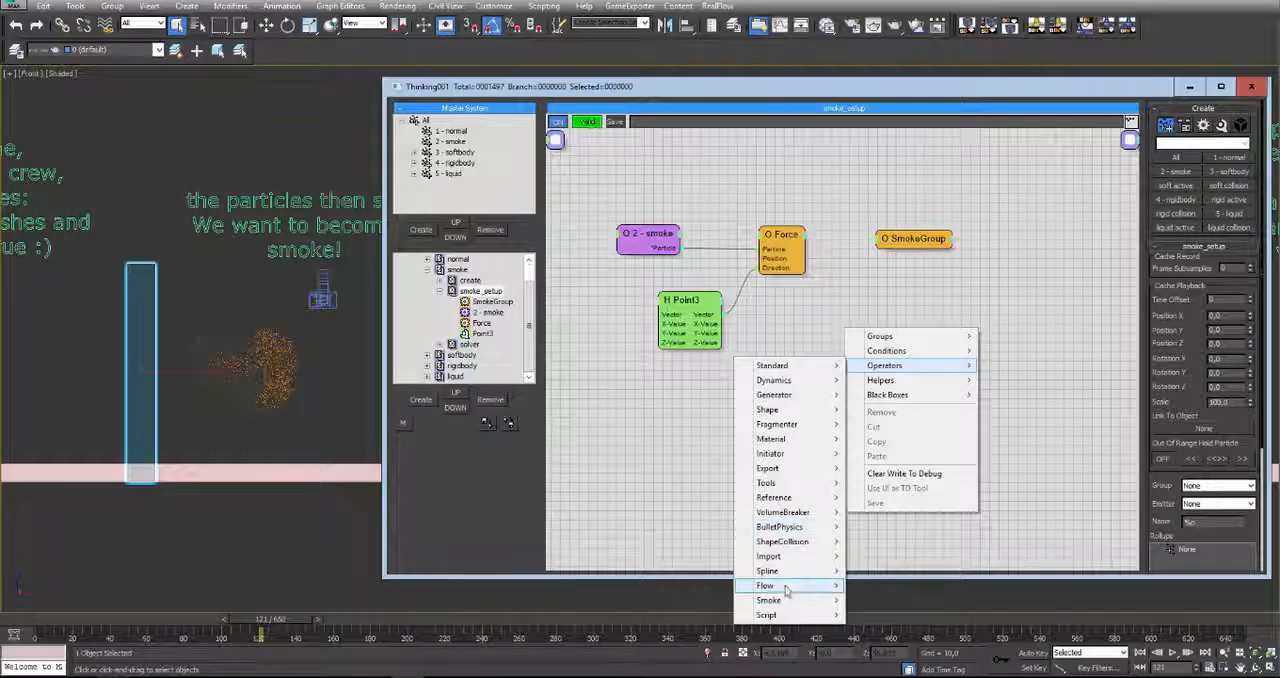
mouse_move(784, 603)
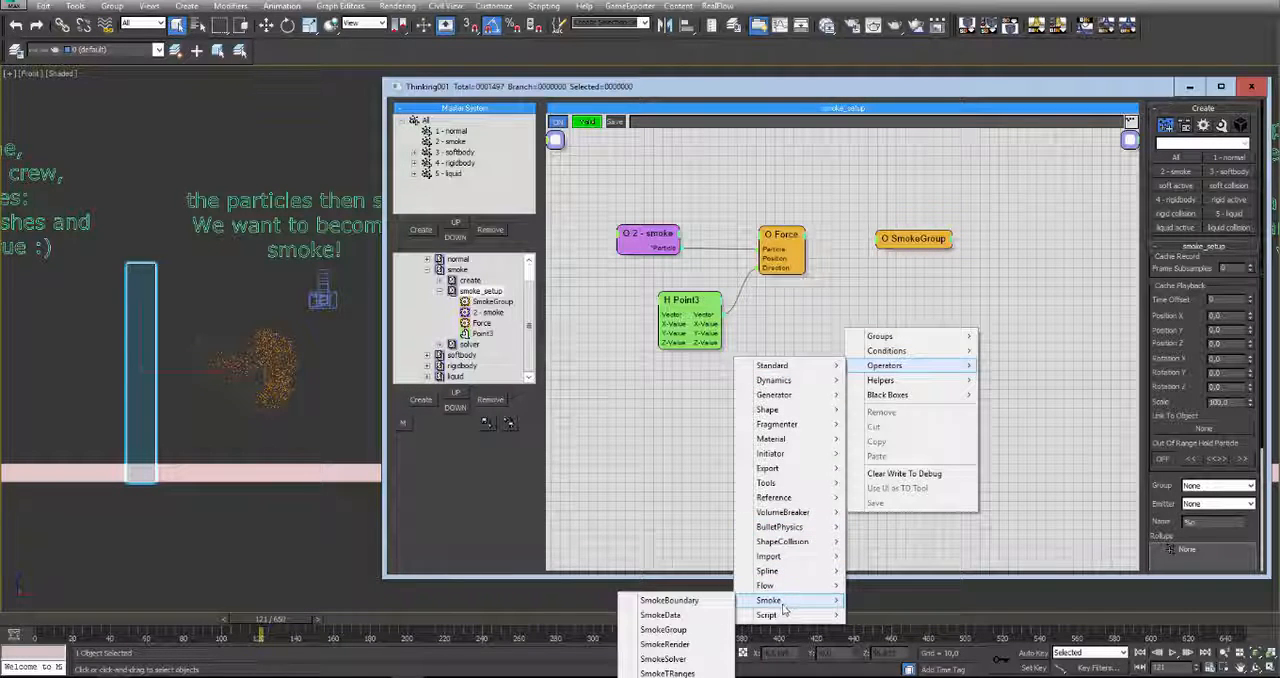
left_click(663, 630)
left_click(905, 344)
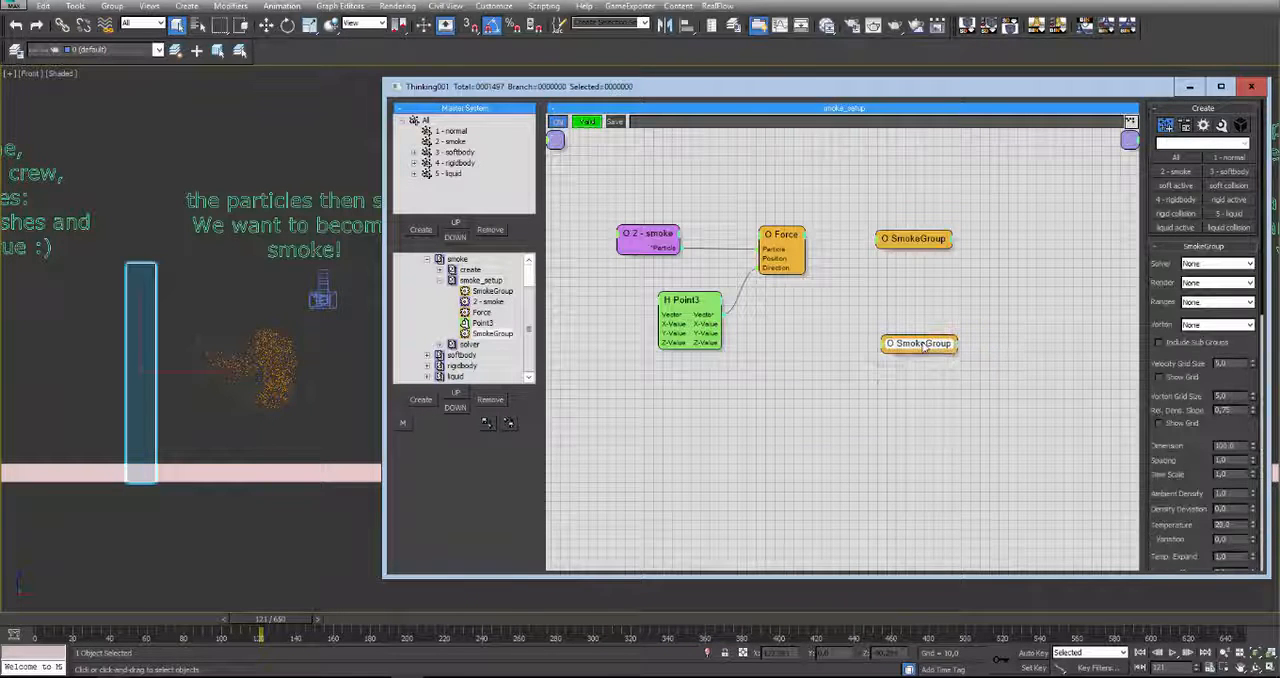
right_click(900, 345)
left_click(893, 595)
- Examine the original SmokeGroup node's solver, vorton, grid, temperature and vorticity settings, and move the Thinking Particles window to show them fully
mouse_move(890, 246)
left_mouse_down()
mouse_move(929, 235)
mouse_move(917, 248)
mouse_move(896, 237)
left_mouse_up()
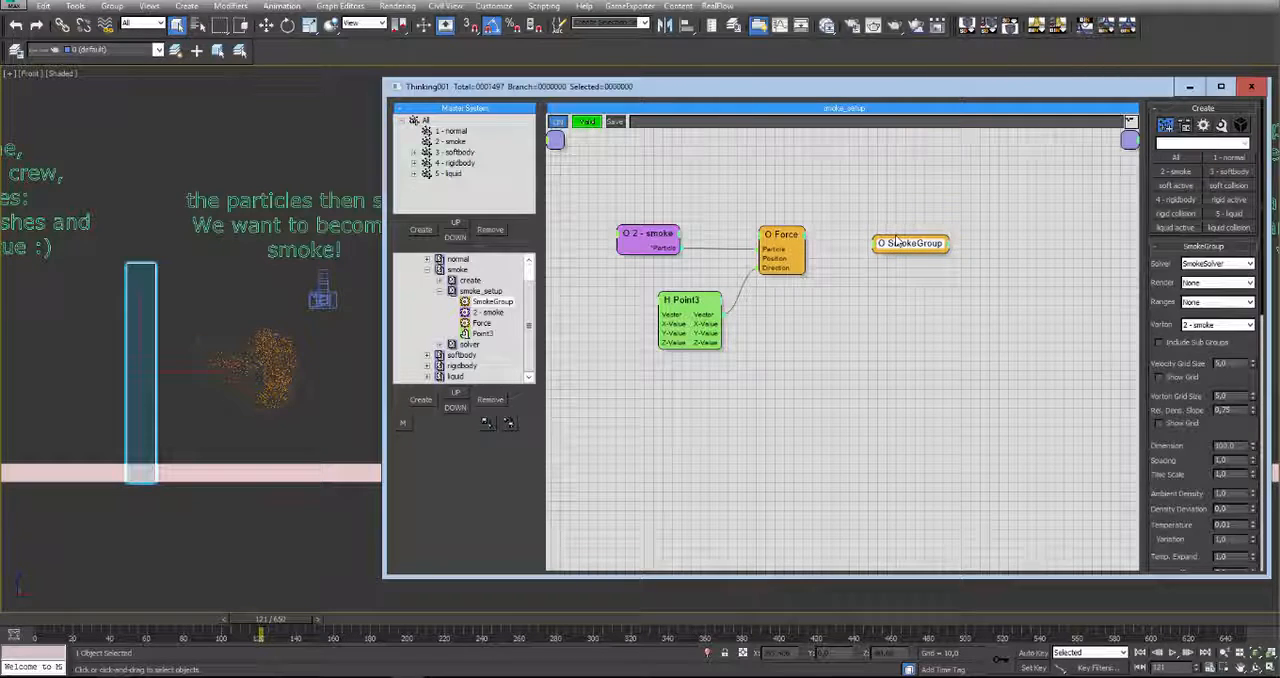
left_click_drag(1166, 276, 1158, 196)
scroll(1158, 196, "down", 2)
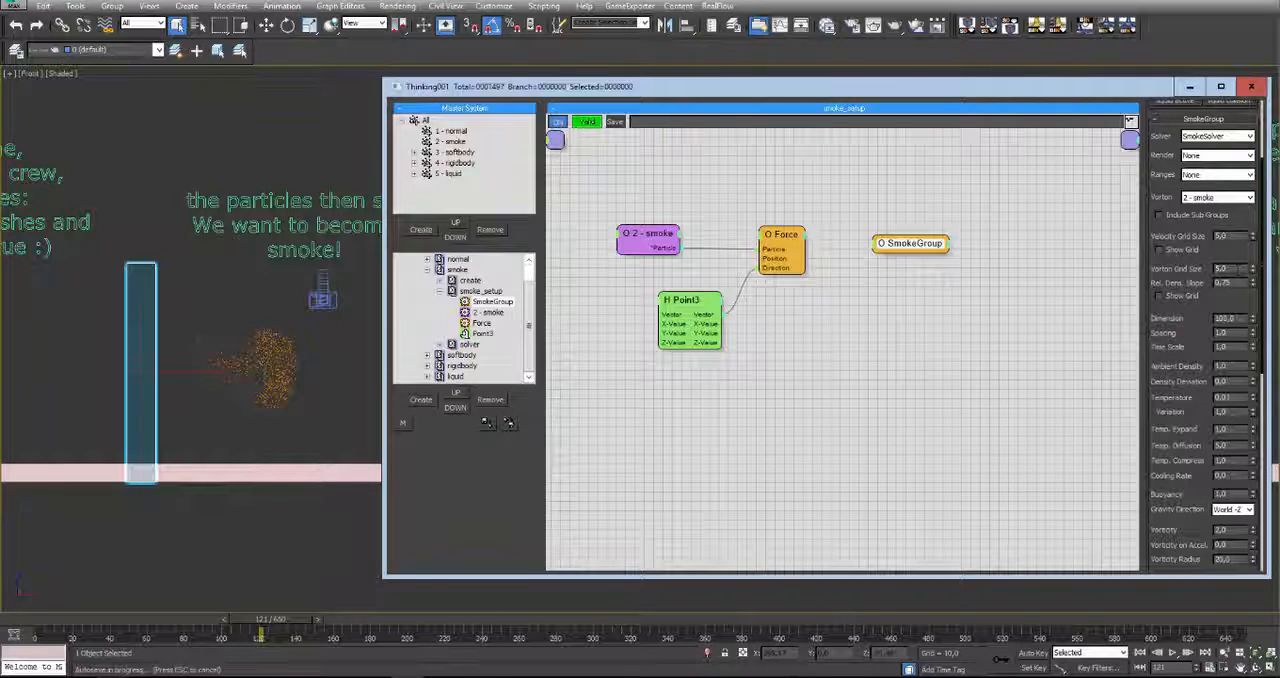
left_click_drag(1052, 89, 891, 68)
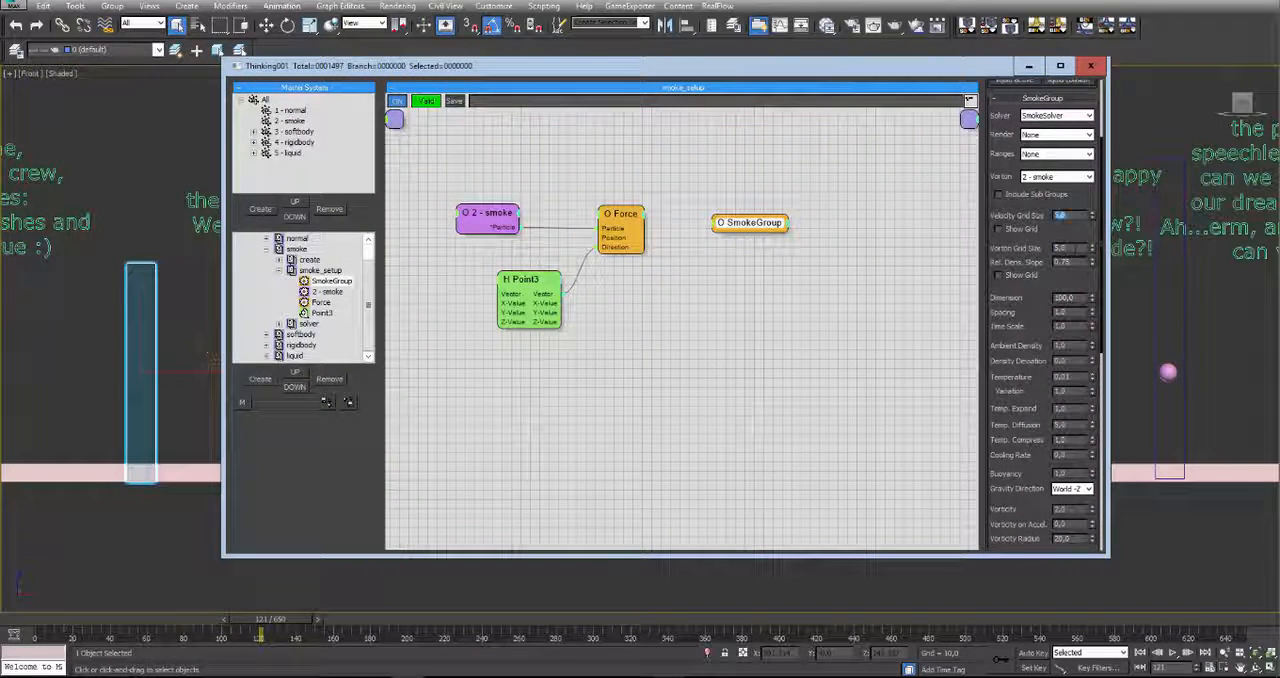
- Review the remaining SmokeGroup settings, and reposition the Thinking Particles window and the SmokeGroup node
left_click_drag(1032, 306, 1010, 87)
left_click_drag(1018, 212, 1012, 378)
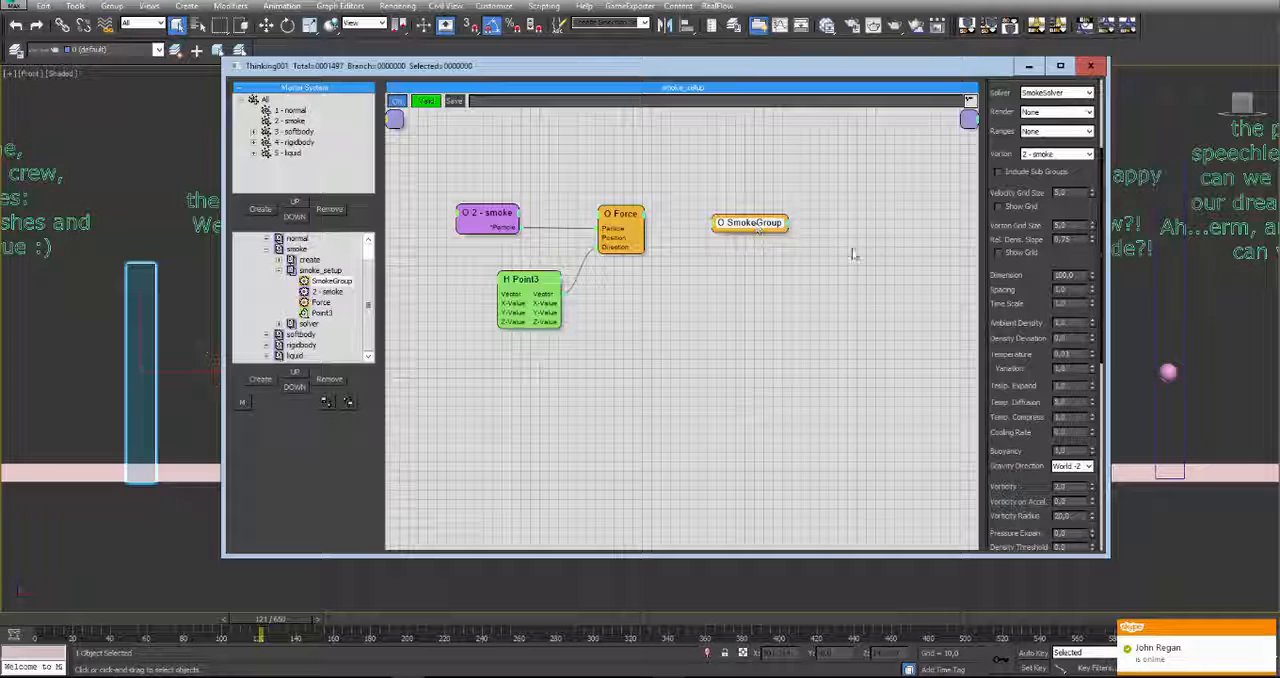
mouse_move(756, 223)
left_mouse_down()
mouse_move(777, 232)
mouse_move(753, 229)
left_mouse_up()
left_click_drag(655, 74, 697, 127)
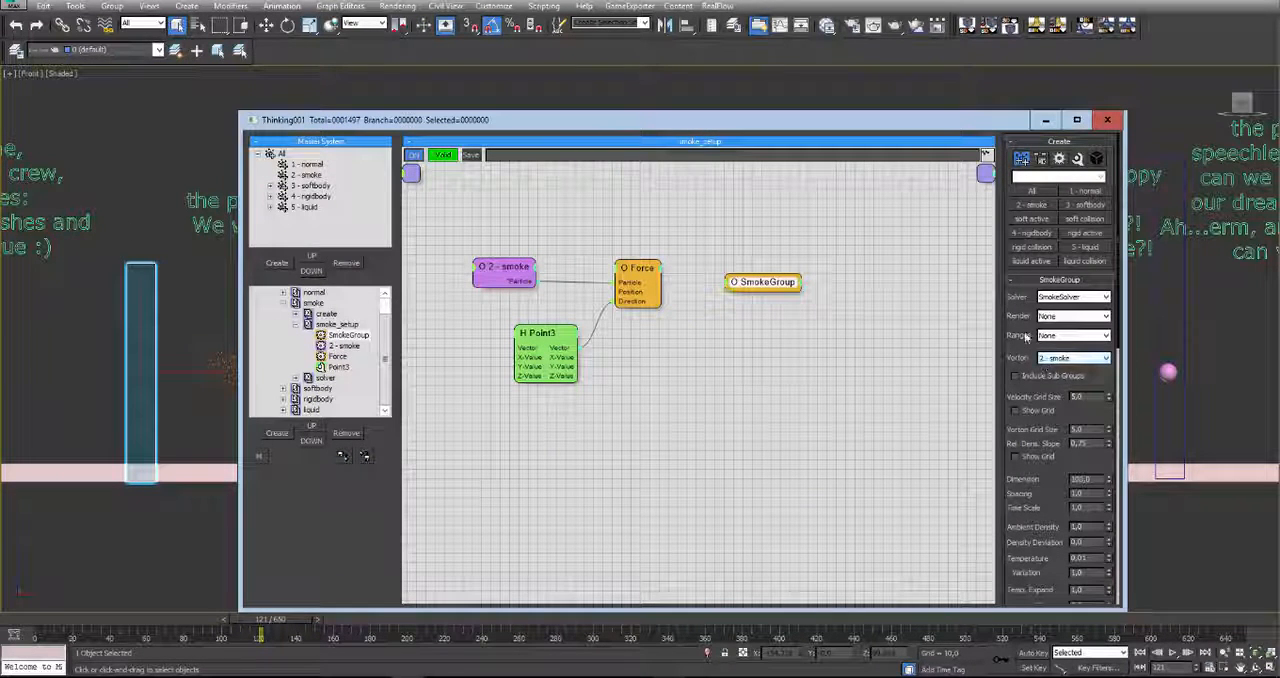
left_click_drag(745, 282, 766, 267)
- Add another SmokeGroup operator from the Smoke operators and place it below the existing SmokeGroup node
right_click(727, 381)
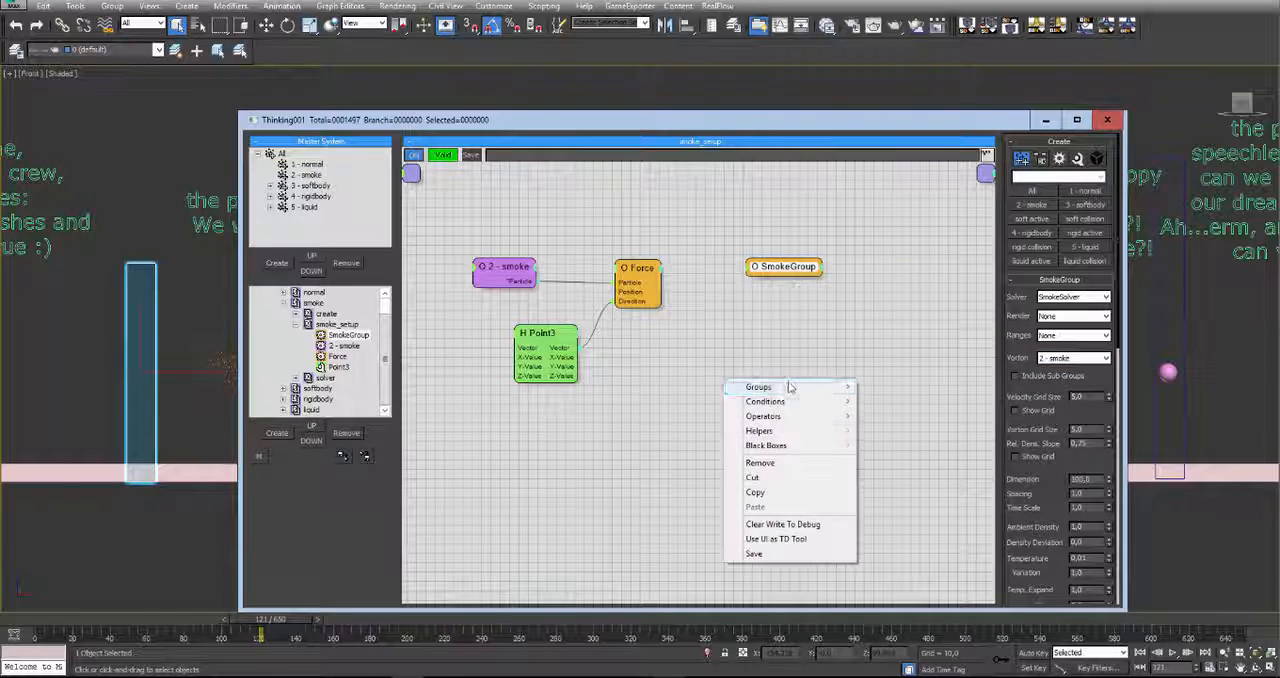
mouse_move(785, 391)
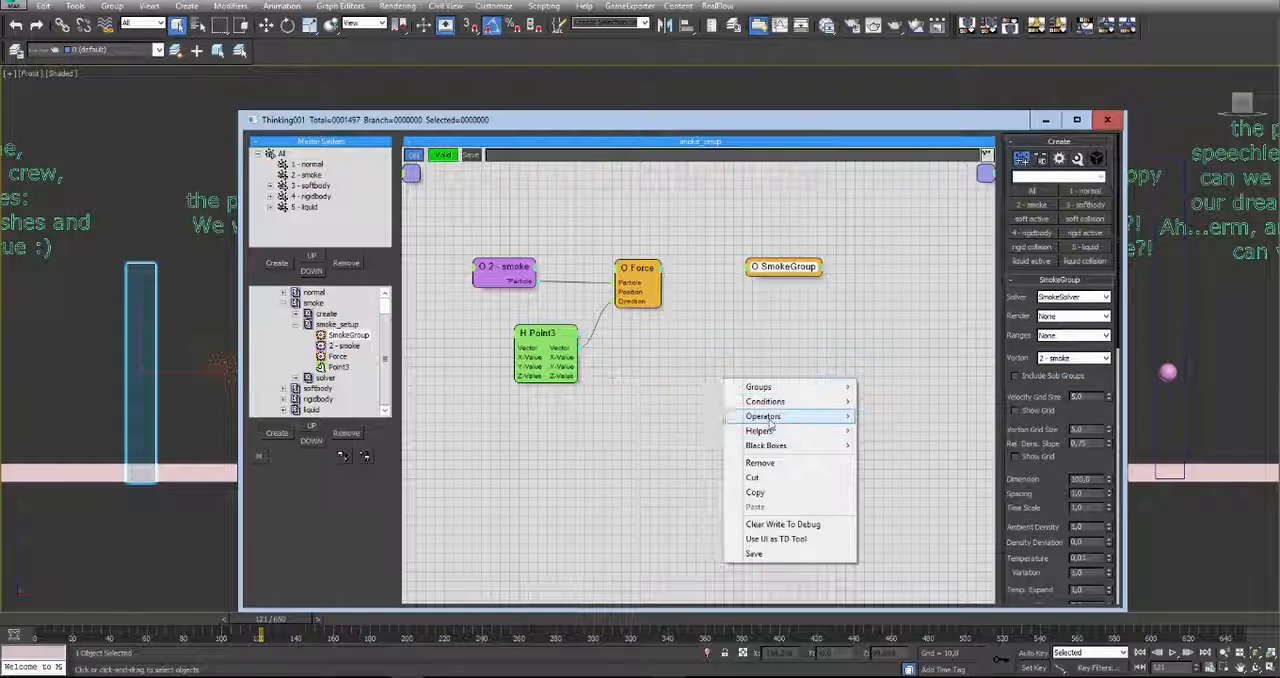
mouse_move(765, 416)
mouse_move(655, 651)
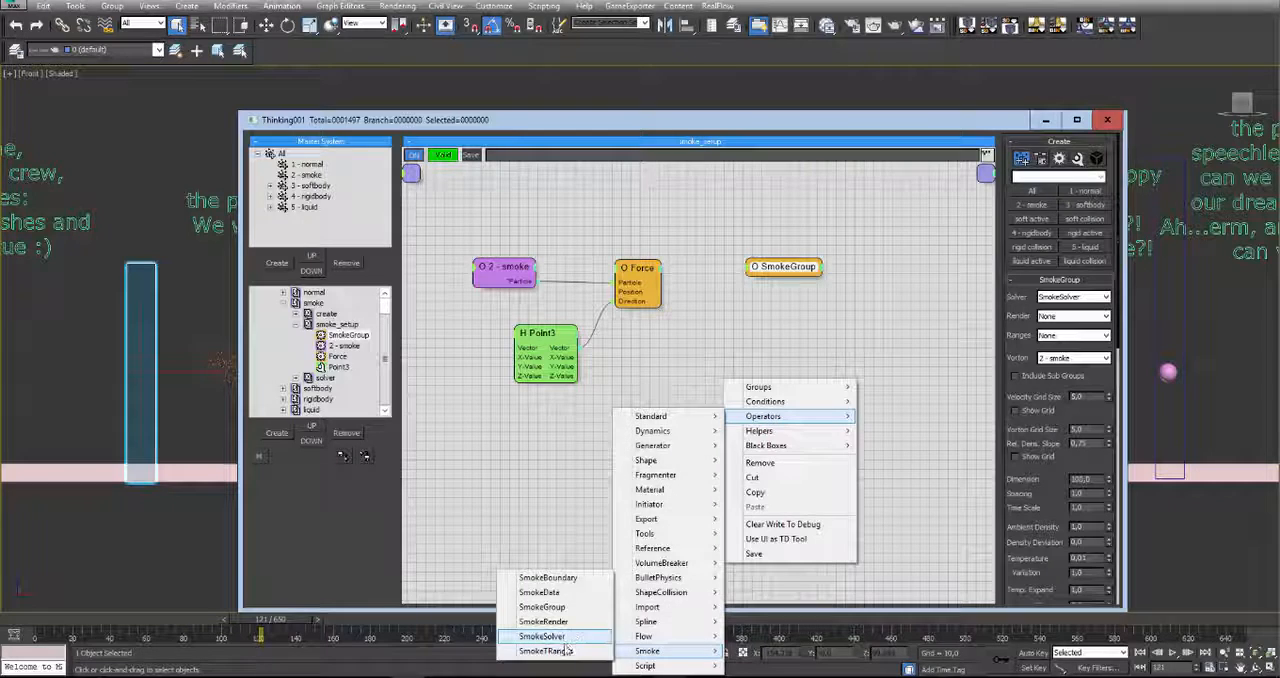
left_click(541, 607)
left_click_drag(818, 388, 773, 390)
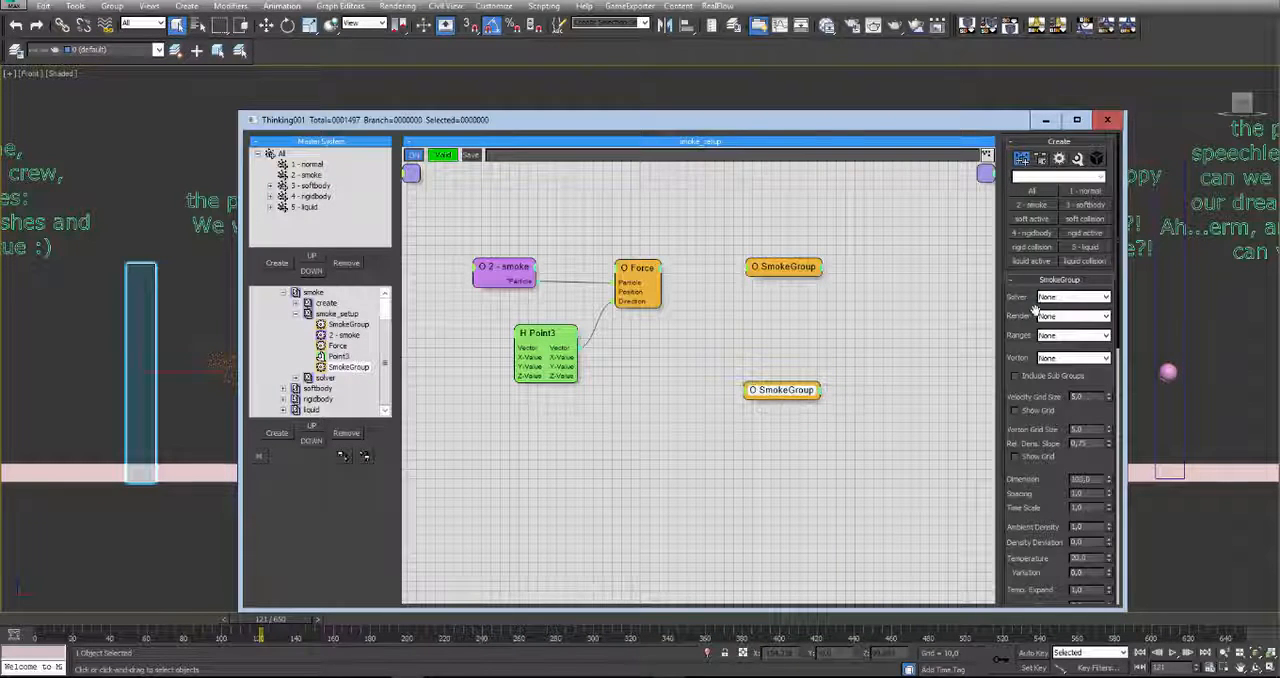
- Check which solver choices the new SmokeGroup operator offers
left_click(1059, 301)
left_click(1088, 299)
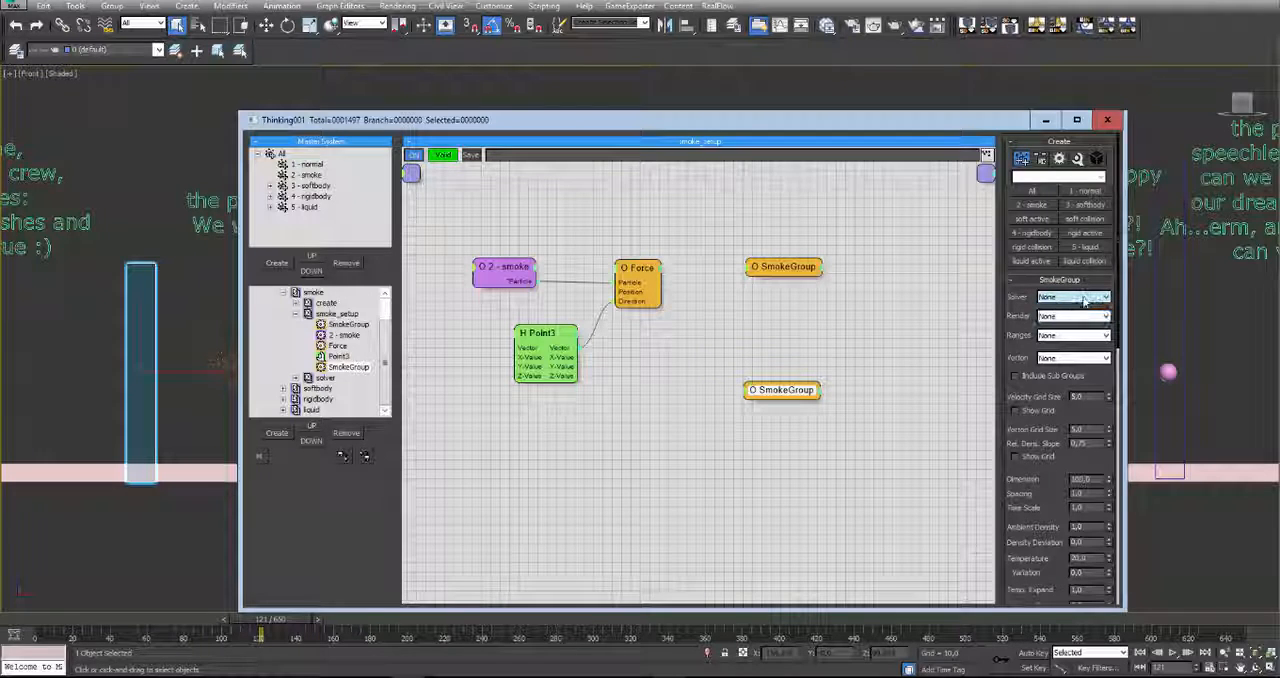
left_click(1084, 300)
left_click(1086, 309)
- Inspect the SmokeSolver node in the solver set, and return to smoke_setup to check the new SmokeGroup's solver choices again
left_click(325, 378)
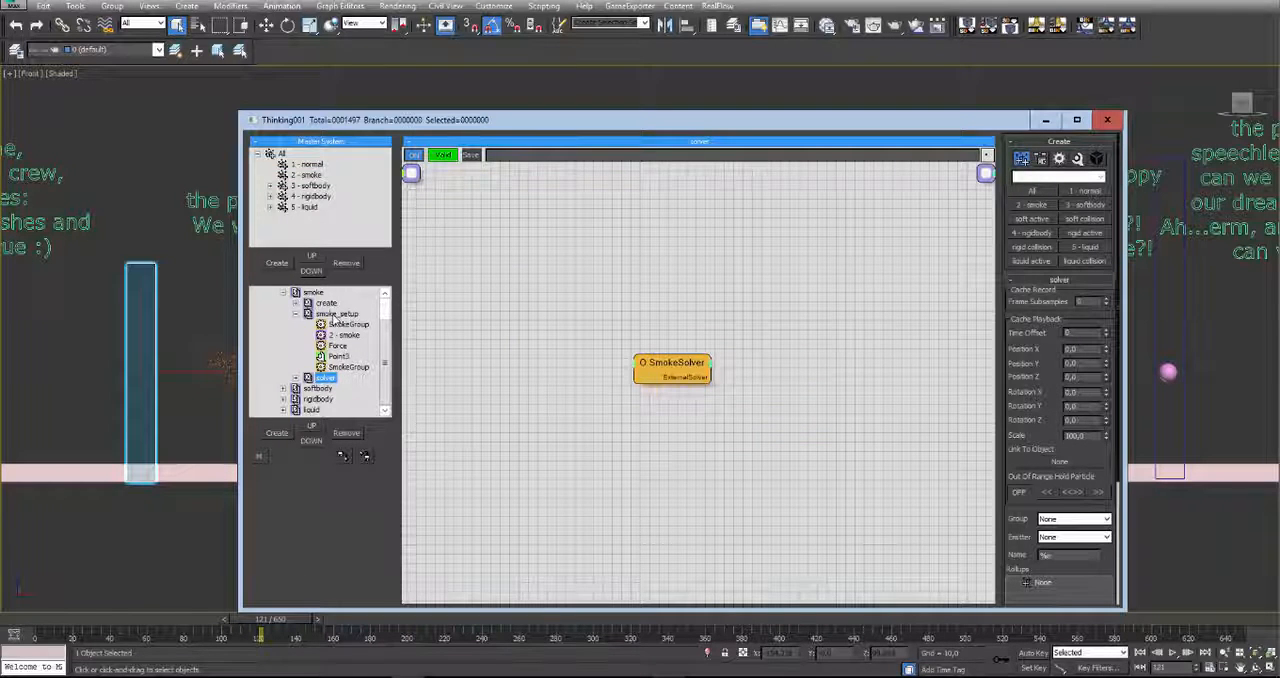
left_click(337, 313)
mouse_move(768, 386)
left_mouse_down()
mouse_move(838, 406)
mouse_move(801, 366)
mouse_move(760, 378)
left_mouse_up()
left_click(331, 380)
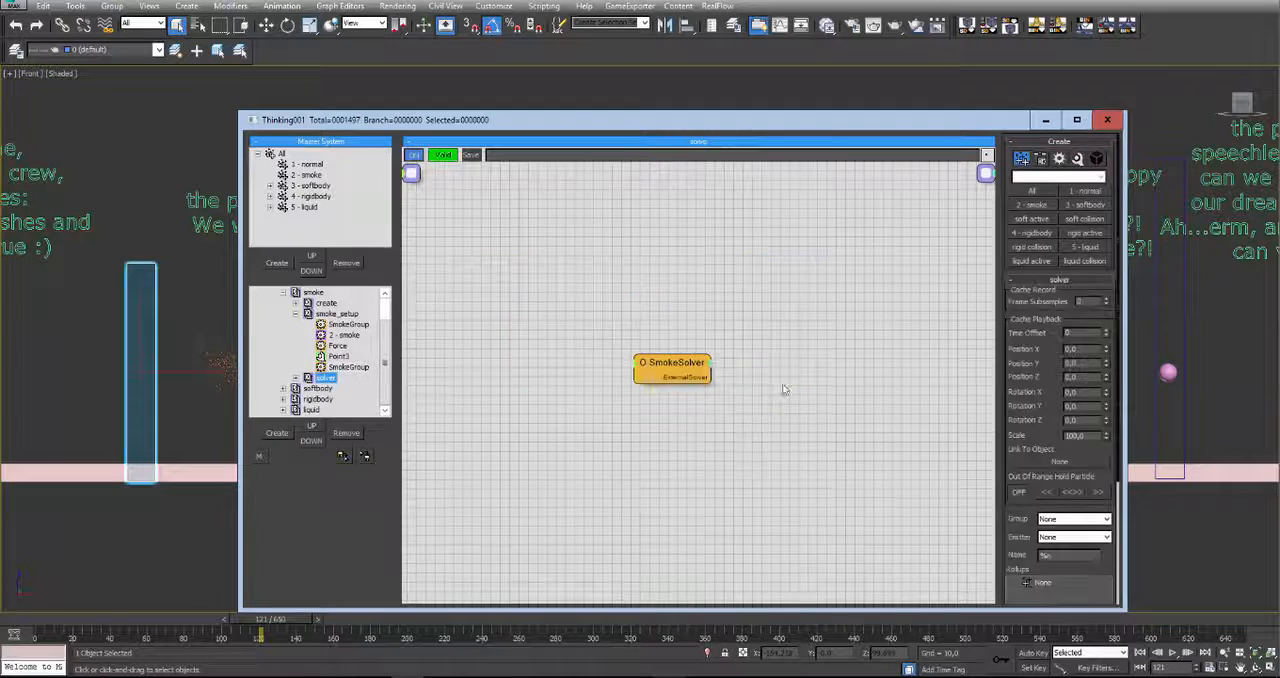
left_click_drag(680, 368, 745, 383)
left_click(337, 302)
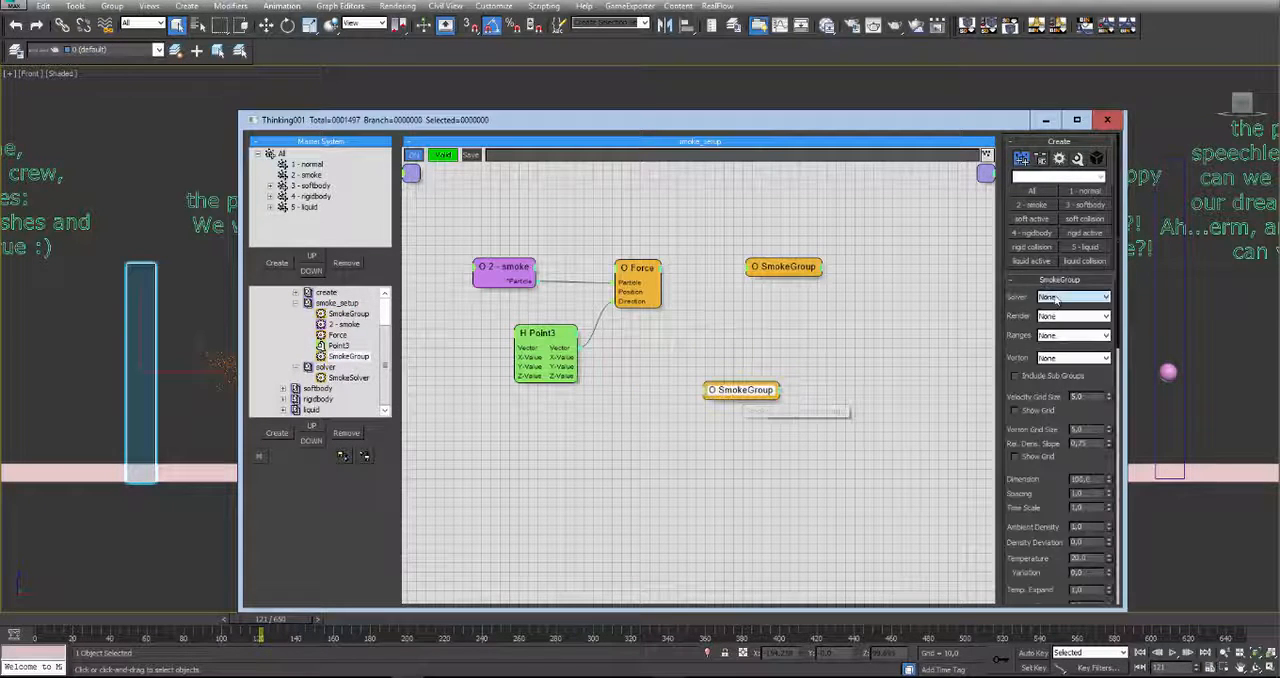
left_click(1072, 297)
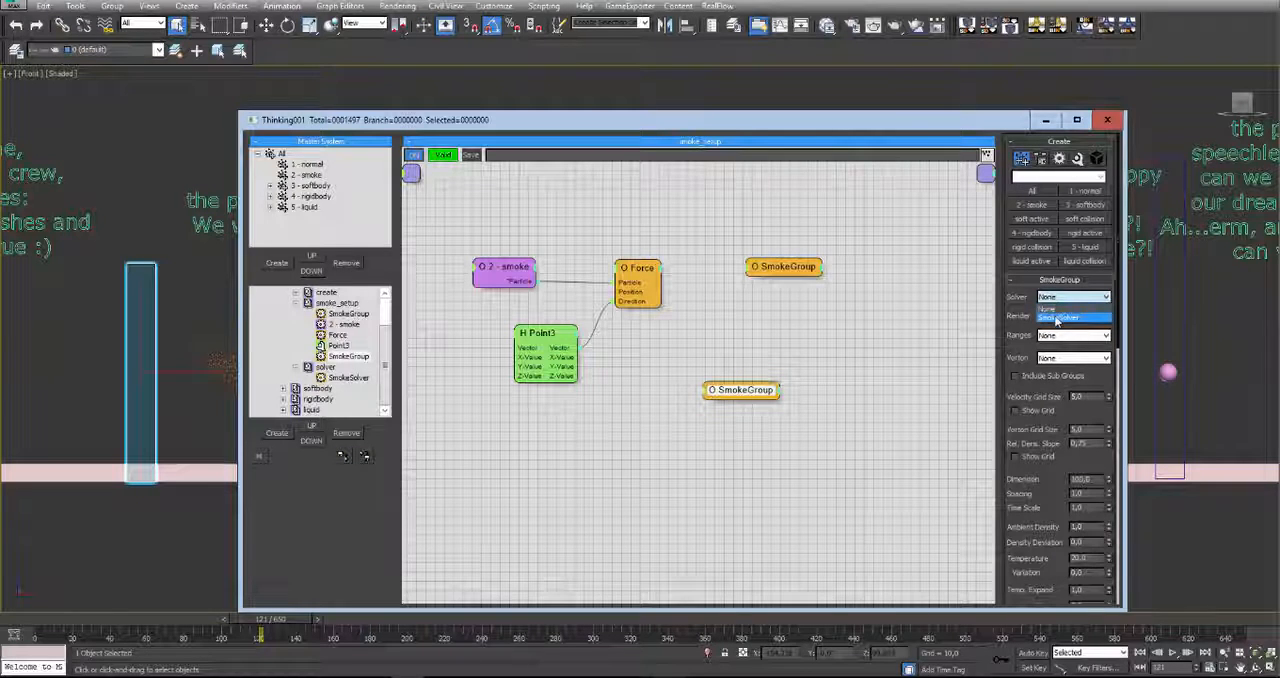
left_click(1055, 302)
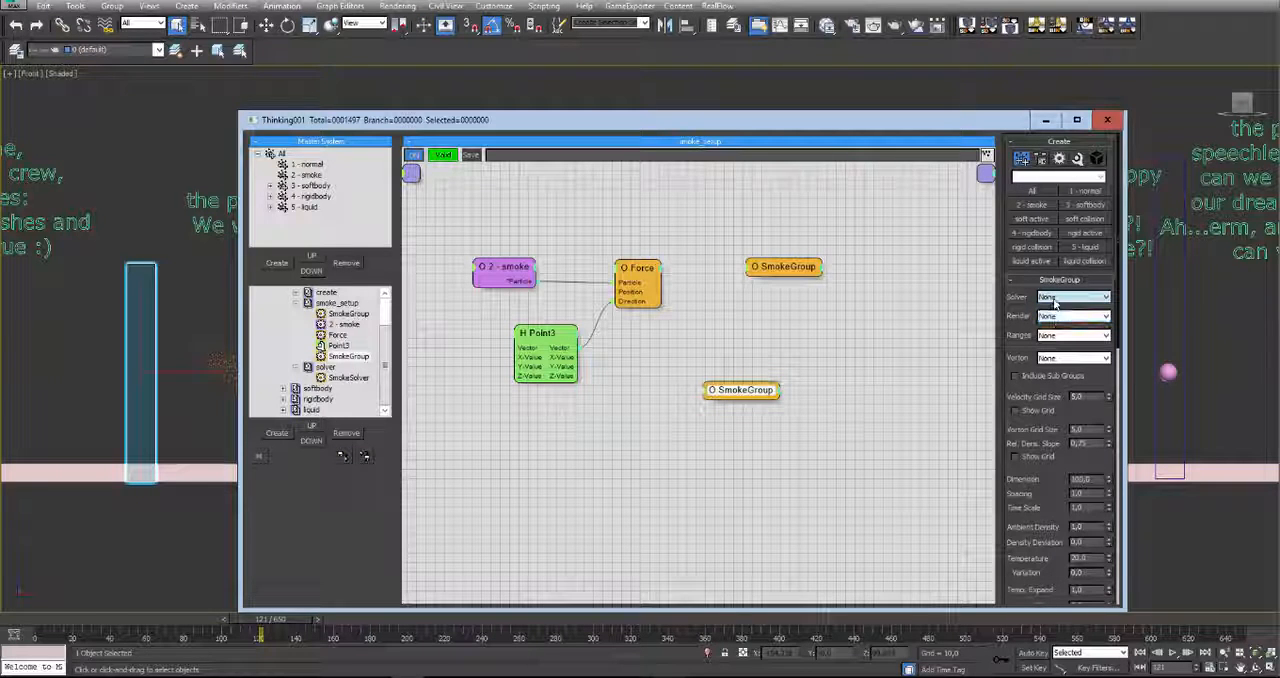
- Add a second SmokeSolver operator from the Smoke operators in the solver set, and remove it again
left_click(348, 377)
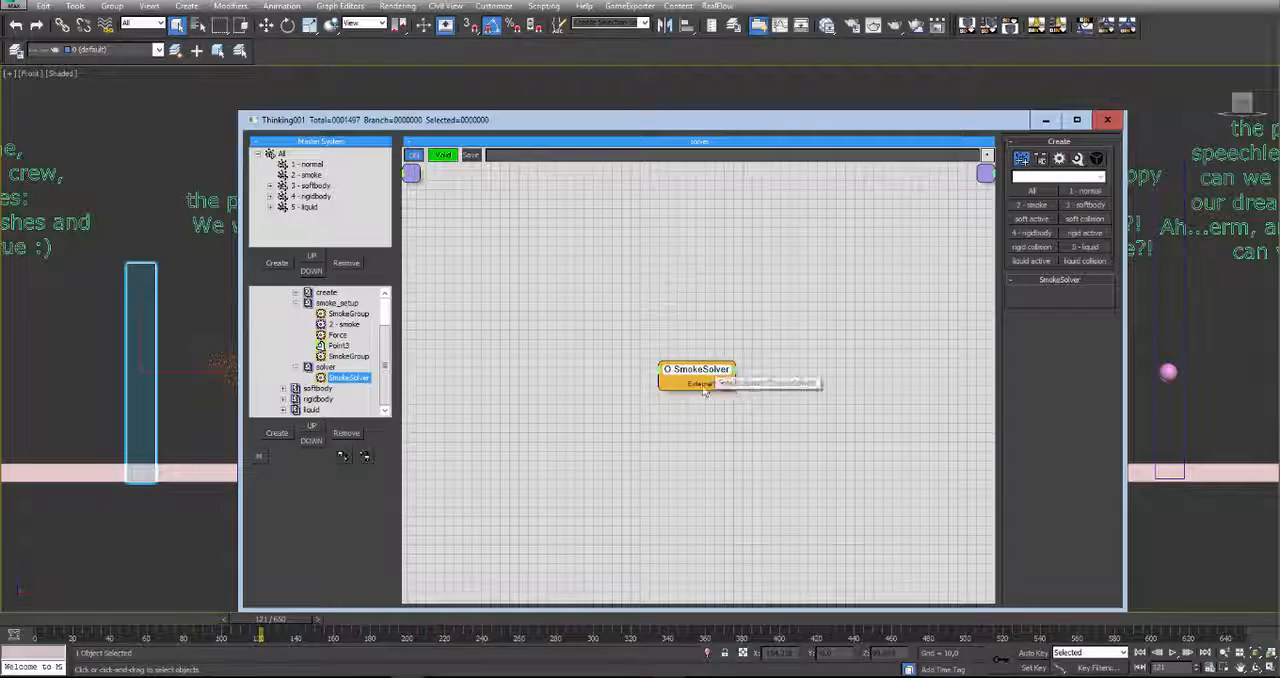
left_click_drag(710, 380, 655, 367)
right_click(806, 254)
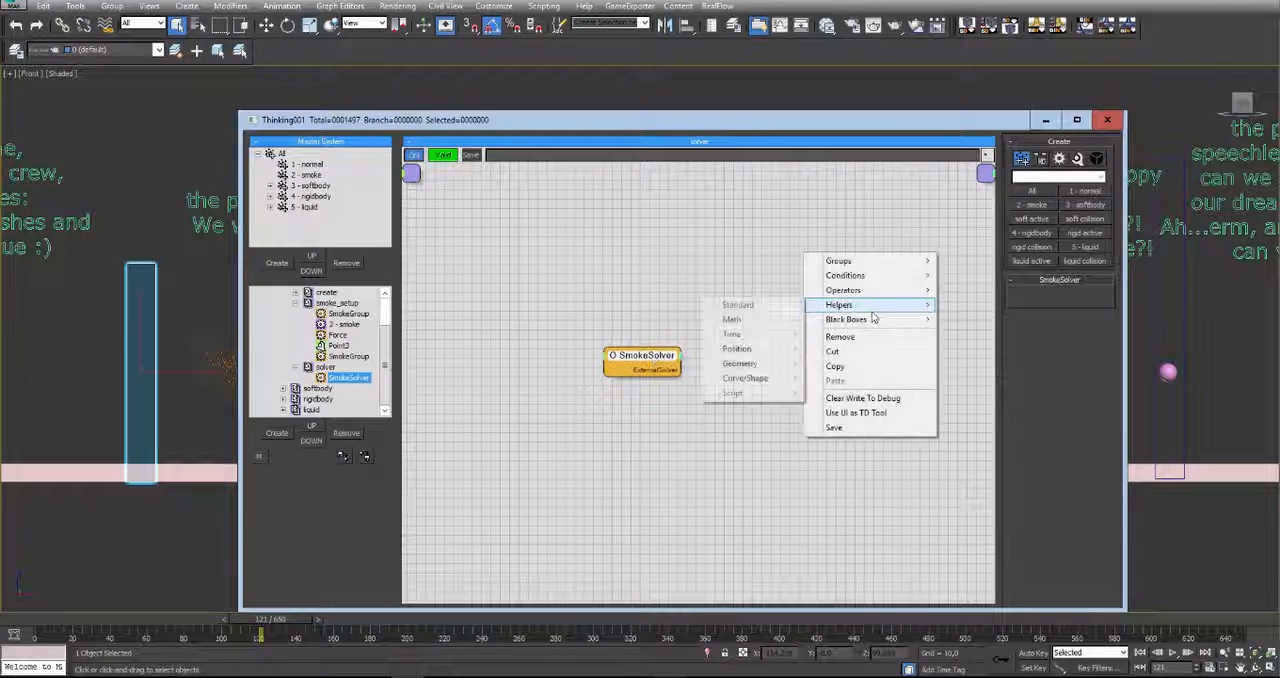
mouse_move(850, 290)
mouse_move(727, 524)
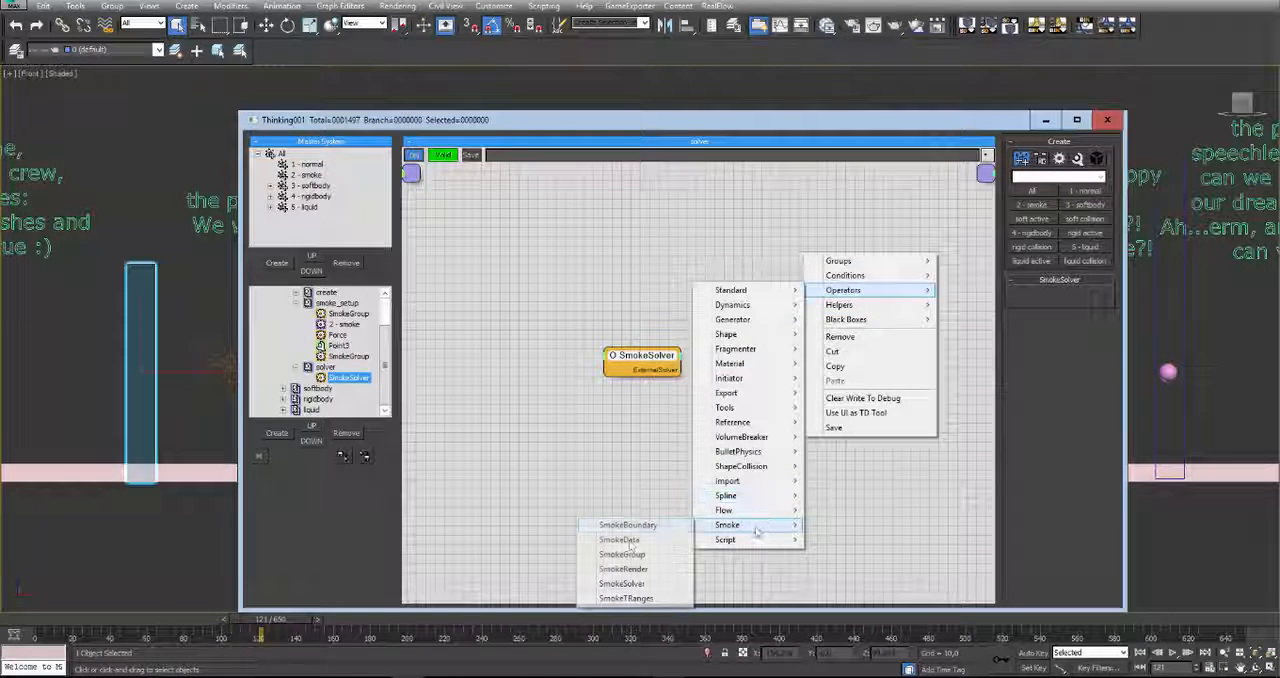
left_click(622, 587)
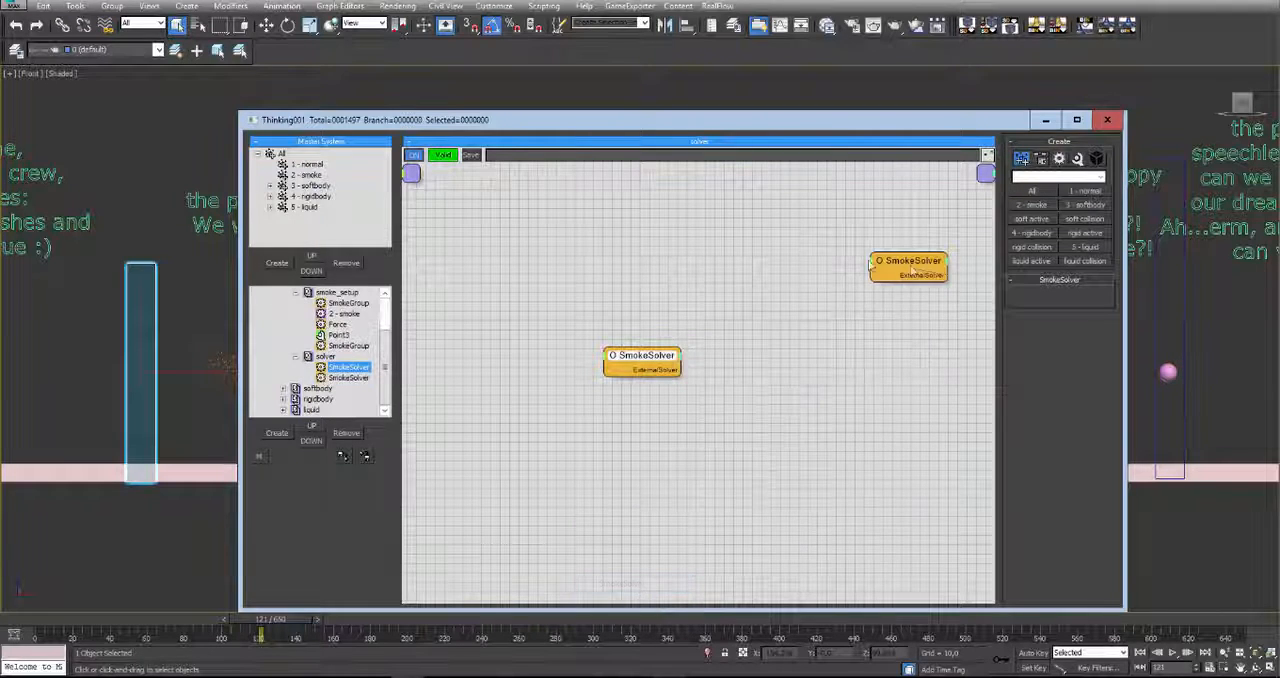
left_click_drag(912, 270, 802, 341)
right_click(802, 341)
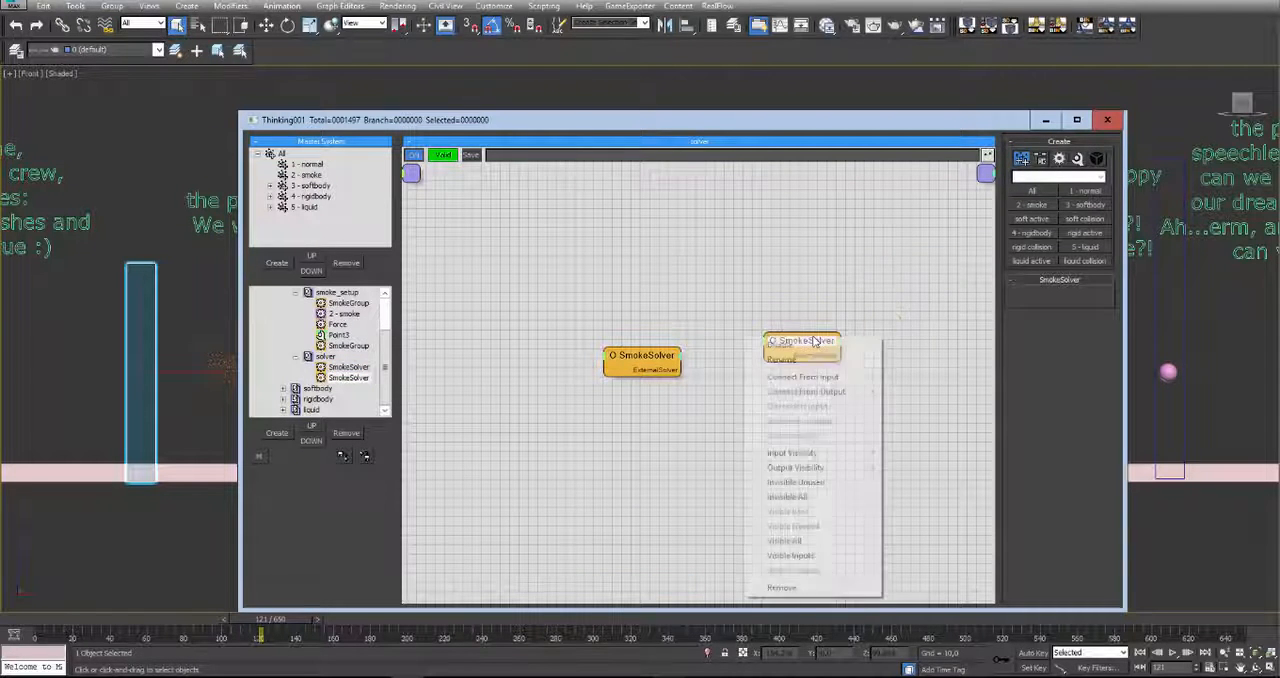
left_click(816, 589)
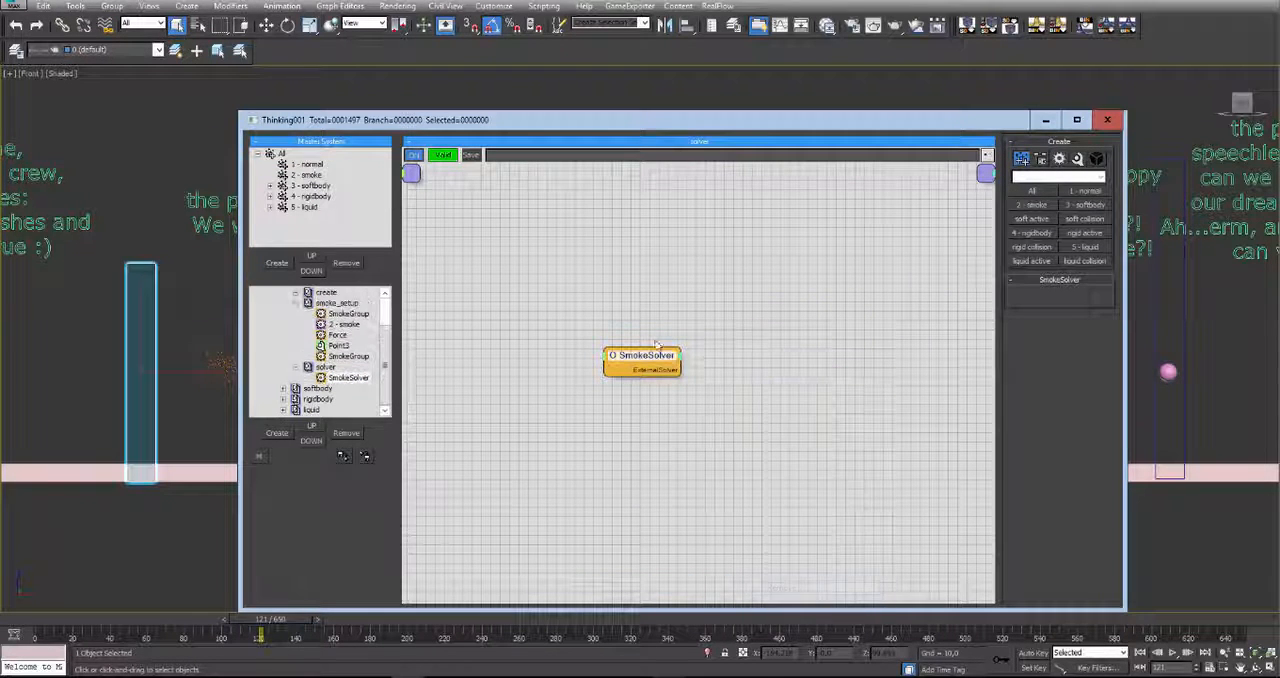
- In smoke_setup, assign SmokeSolver as the new SmokeGroup's solver and 2 - smoke as its vorton group
left_click(333, 305)
left_click(747, 403)
left_click_drag(743, 393, 753, 370)
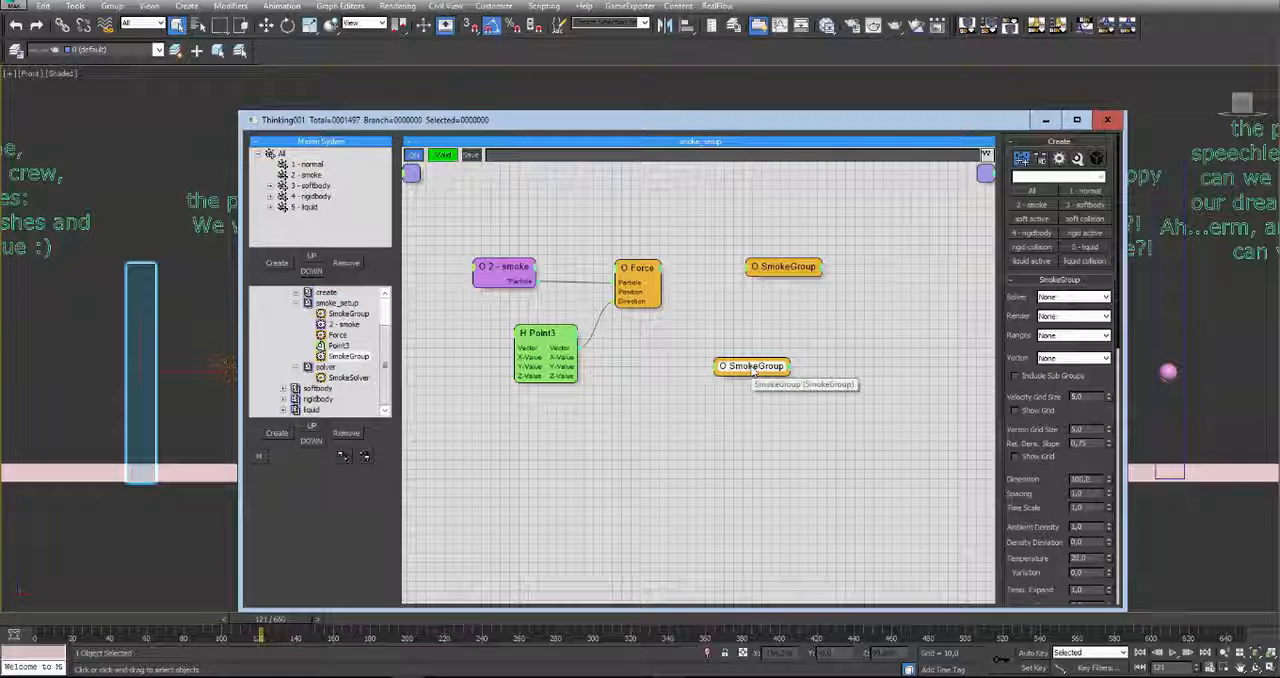
left_click(1070, 297)
left_click(1055, 308)
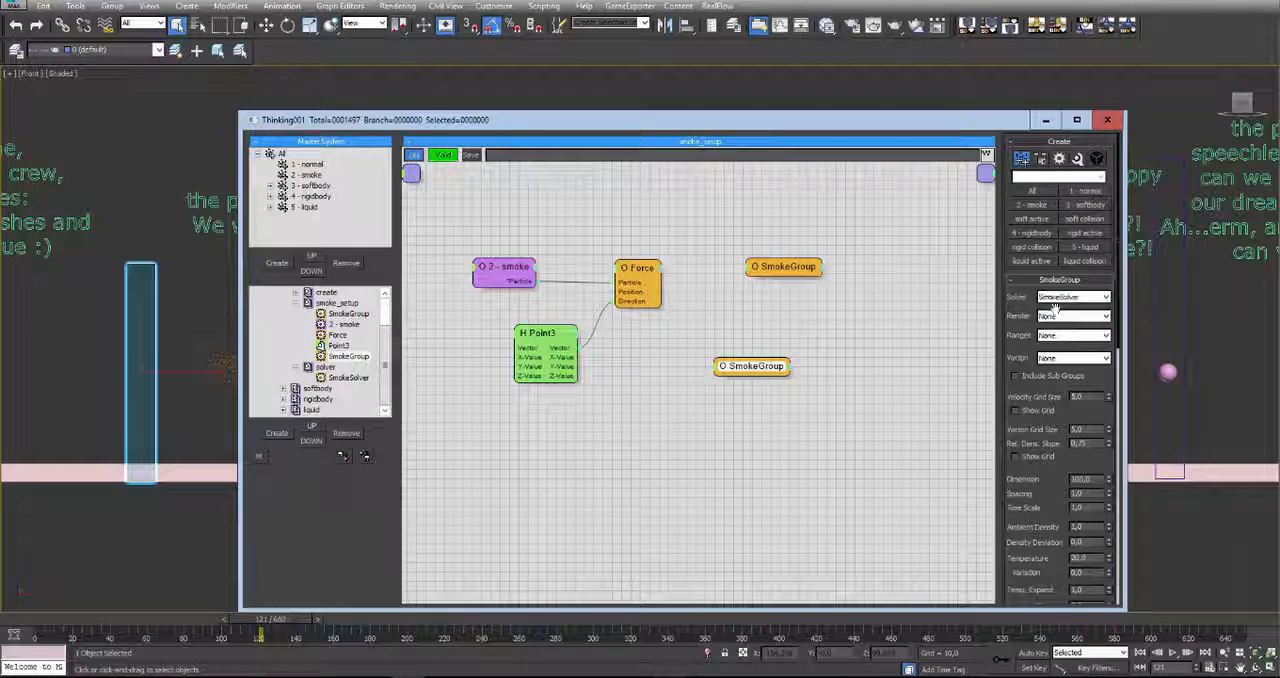
left_click(1068, 358)
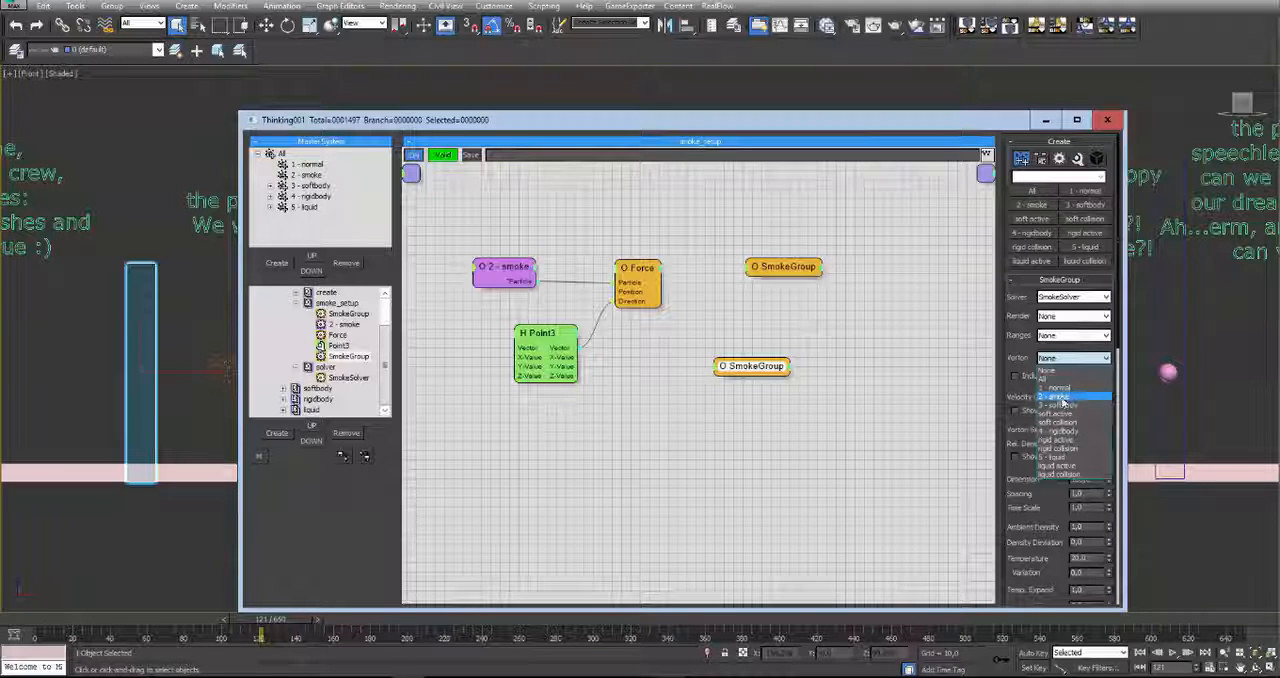
left_click(1062, 398)
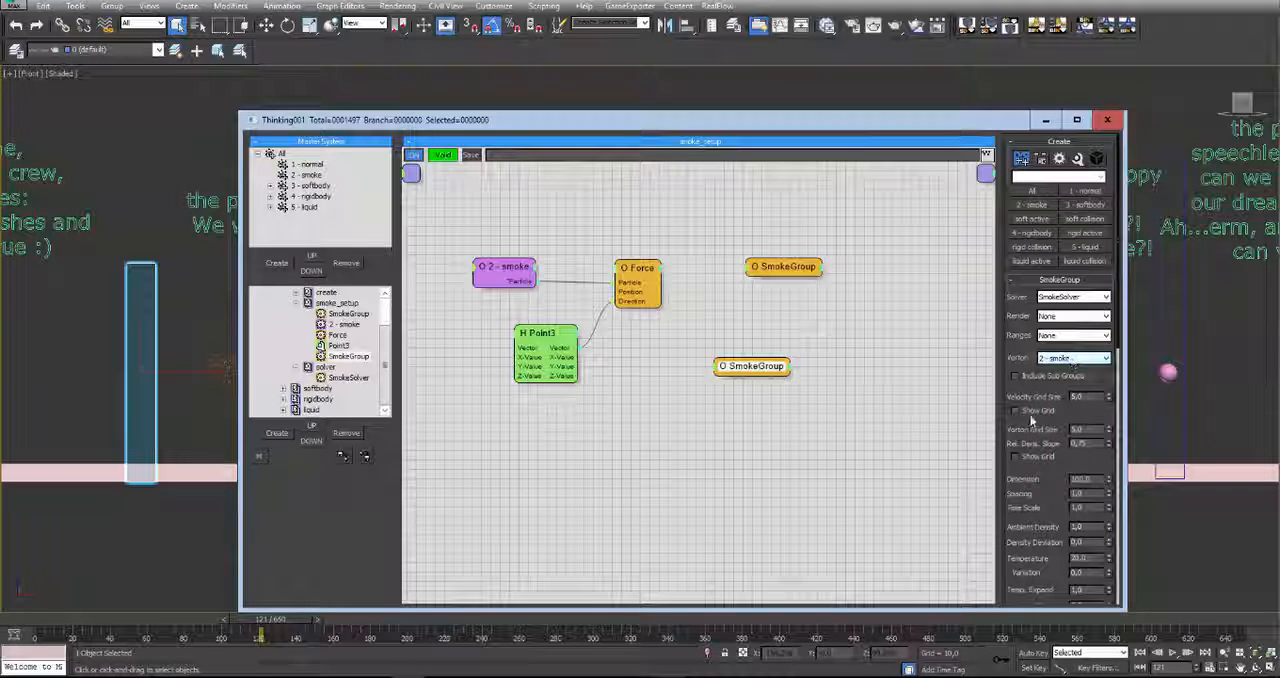
- Look through the new SmokeGroup's default settings, and remove this operator from smoke_setup
scroll(1030, 385, "down", 8)
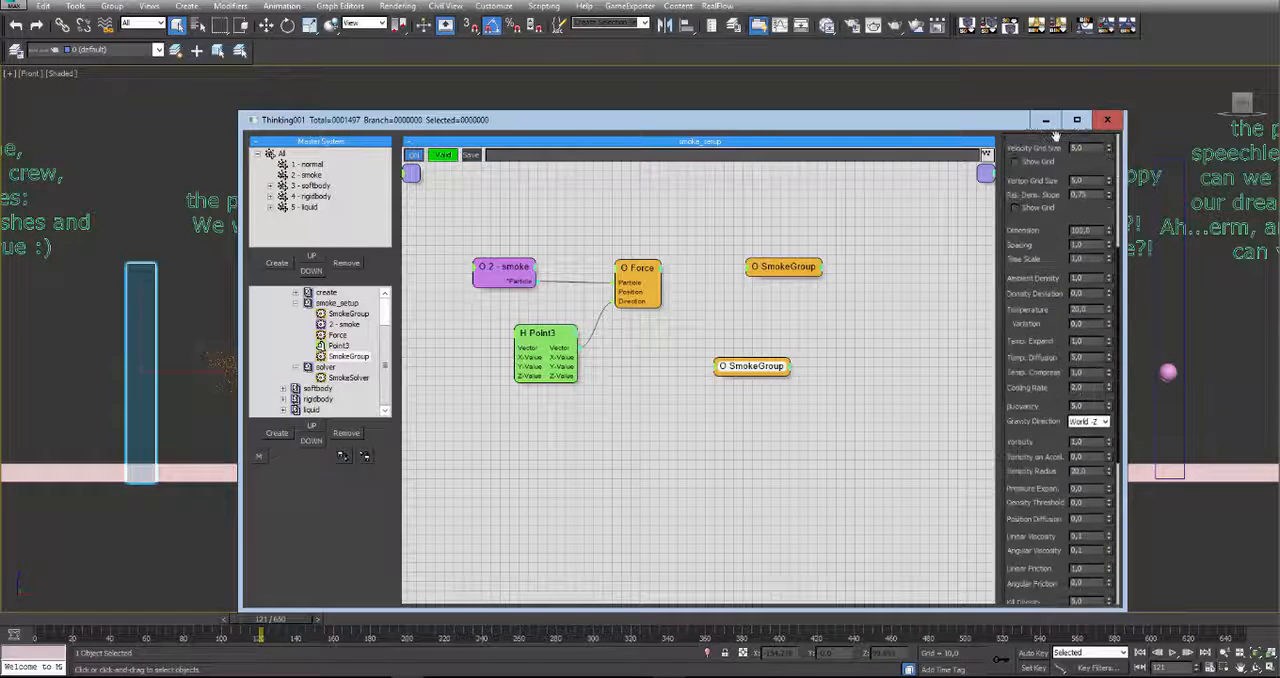
scroll(1026, 316, "down", 4)
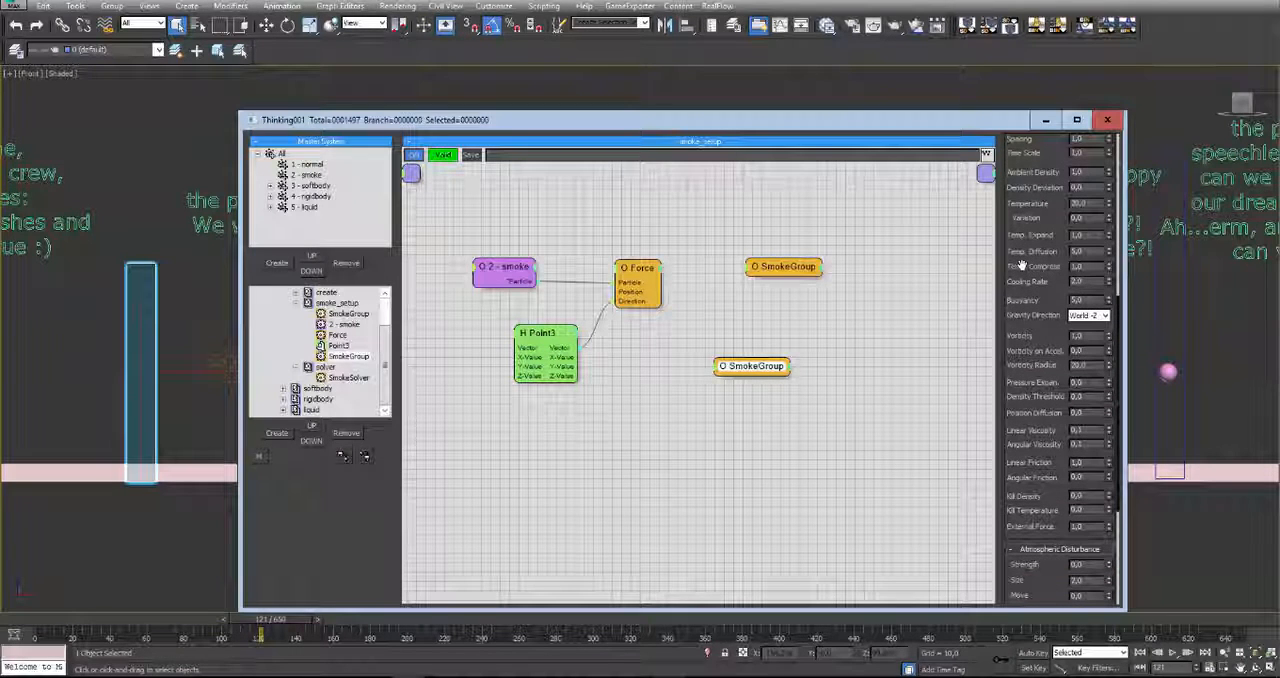
scroll(1021, 263, "down", 1)
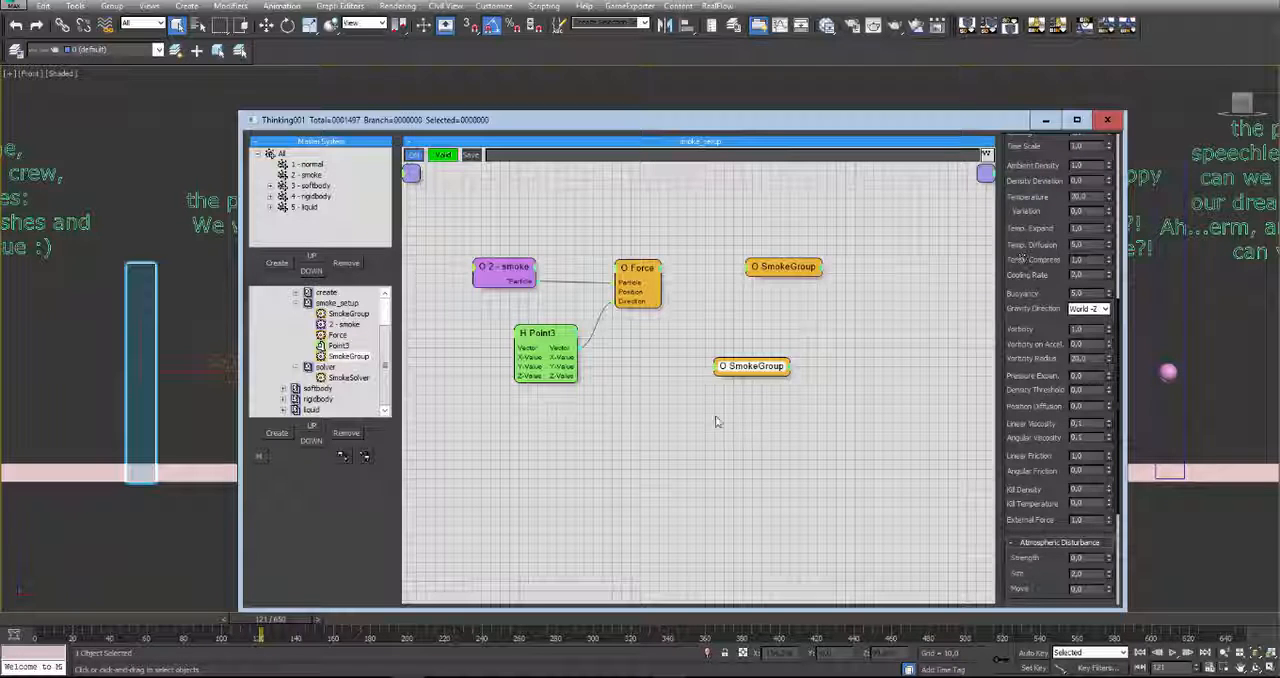
right_click(716, 368)
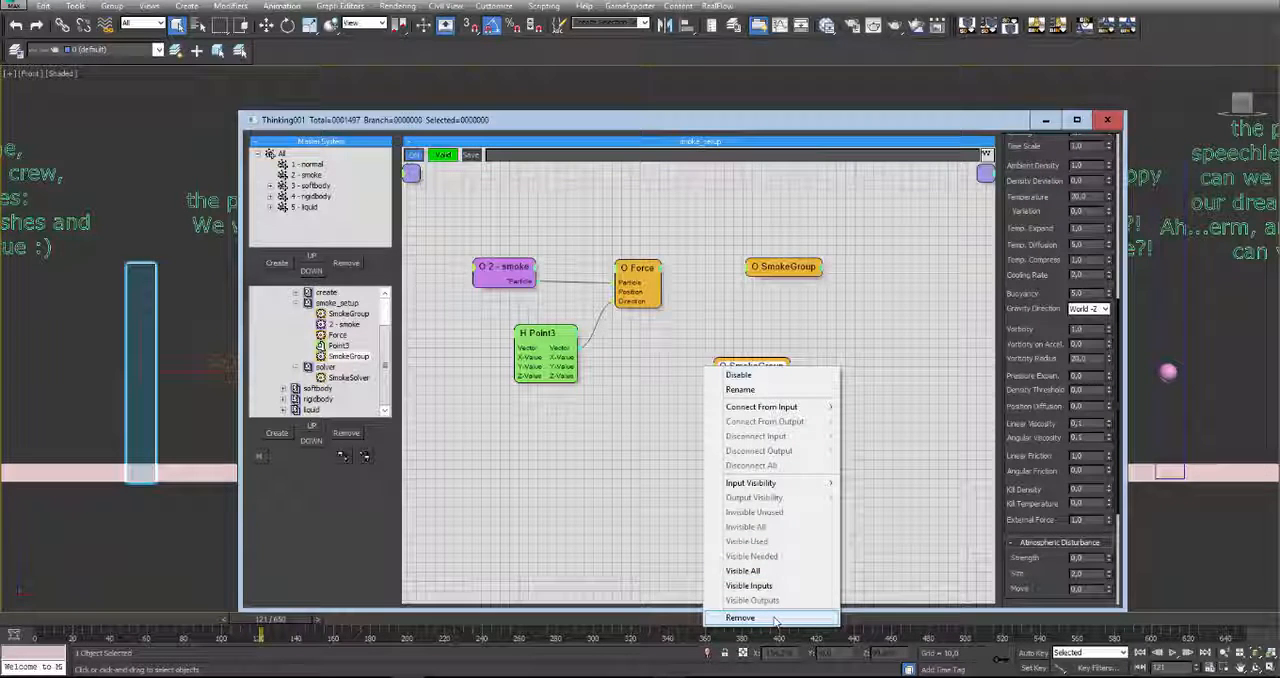
left_click(774, 619)
- Examine the original SmokeGroup's grid size, temperature and cooling rate settings
mouse_move(788, 269)
left_mouse_down()
mouse_move(831, 333)
mouse_move(788, 293)
left_mouse_up()
left_click_drag(1002, 338, 1001, 220)
left_click_drag(1040, 396, 1018, 237)
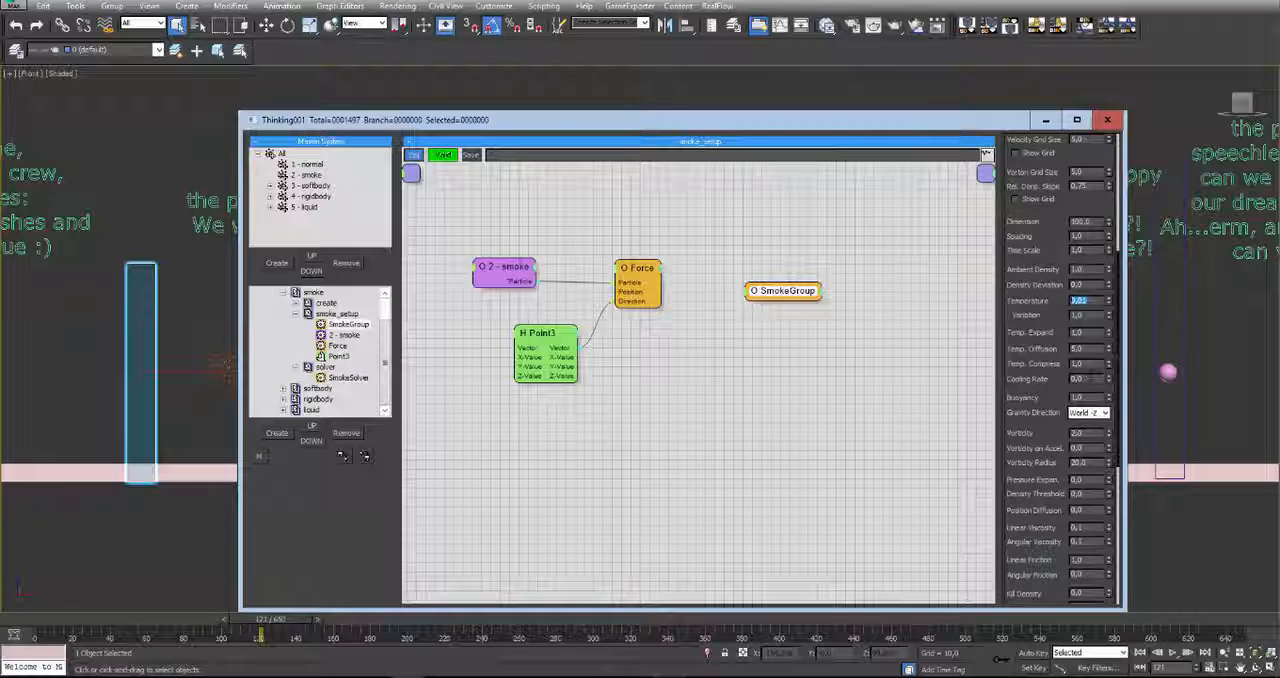
left_click_drag(1092, 378, 1064, 379)
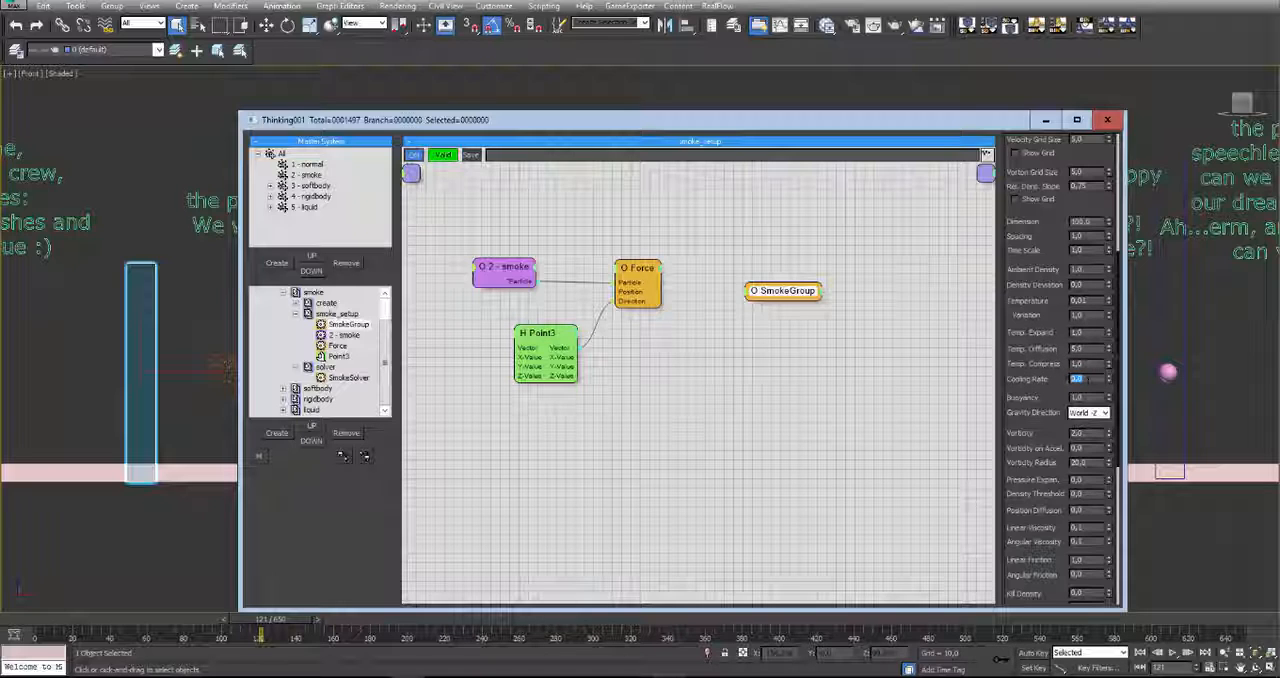
- Scrub the timeline to frame 226 to watch the smoke particles, and review the SmokeGroup's vorticity and disturbance settings
left_click_drag(916, 118, 1279, 152)
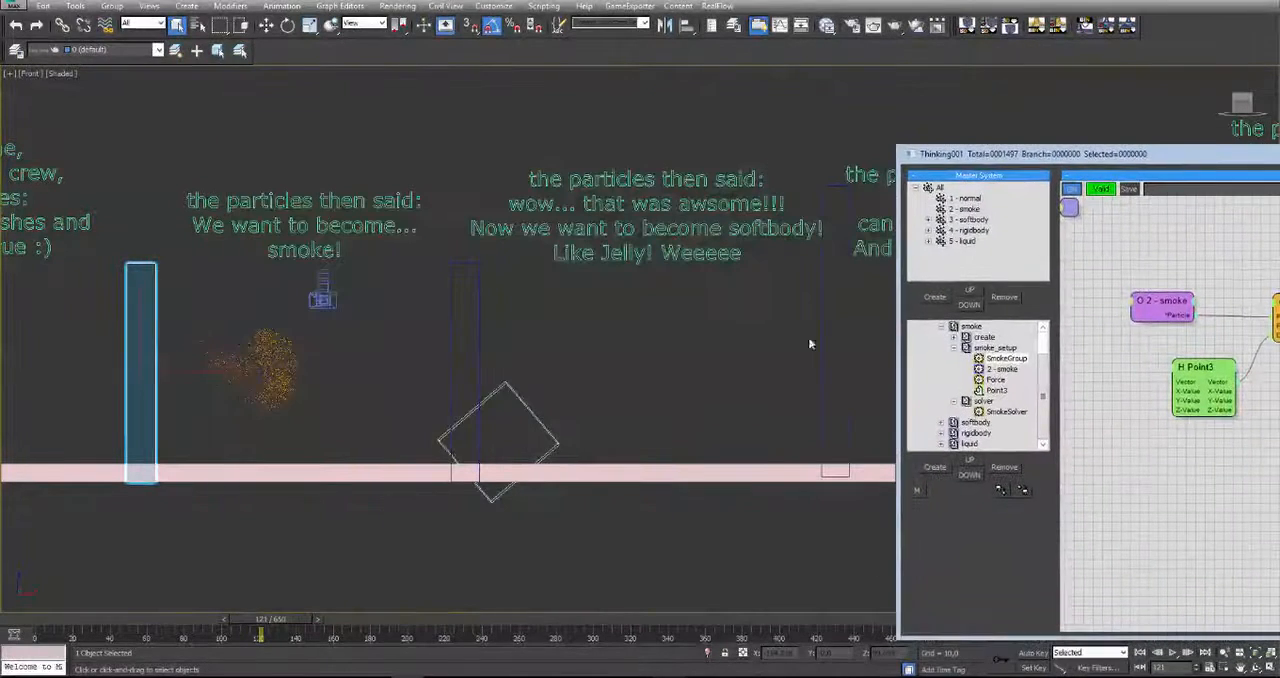
left_click_drag(165, 612, 457, 630)
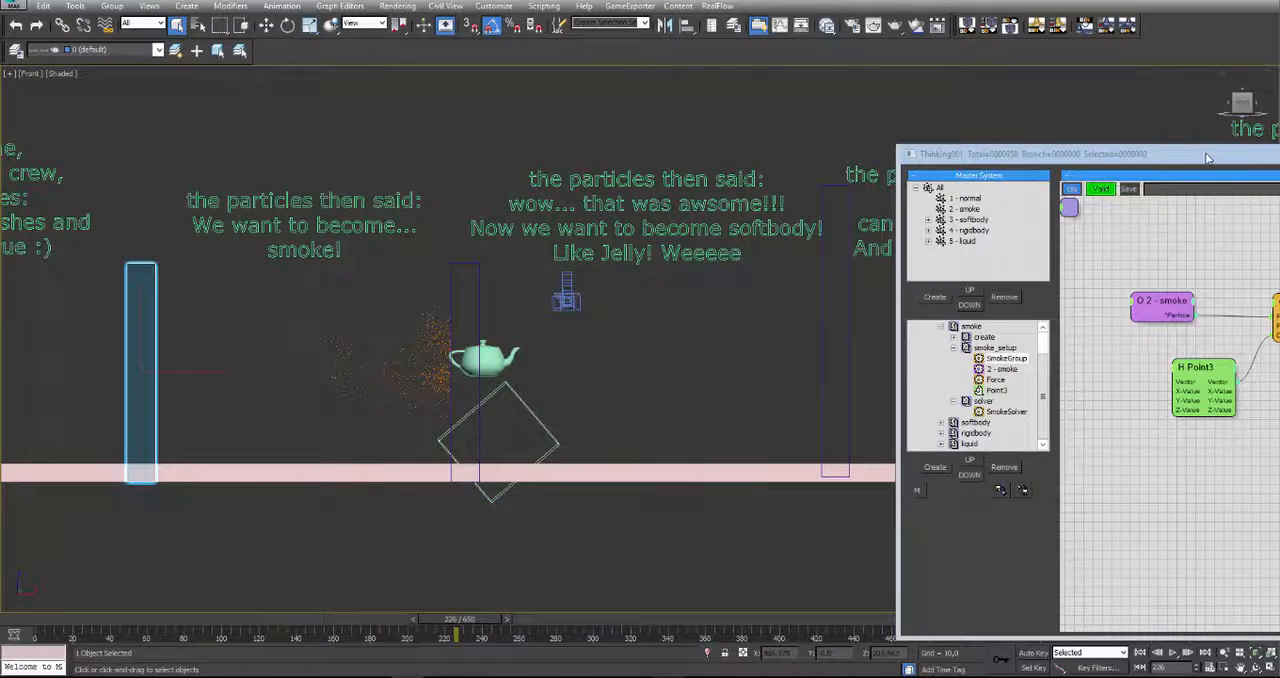
left_click_drag(1206, 154, 556, 101)
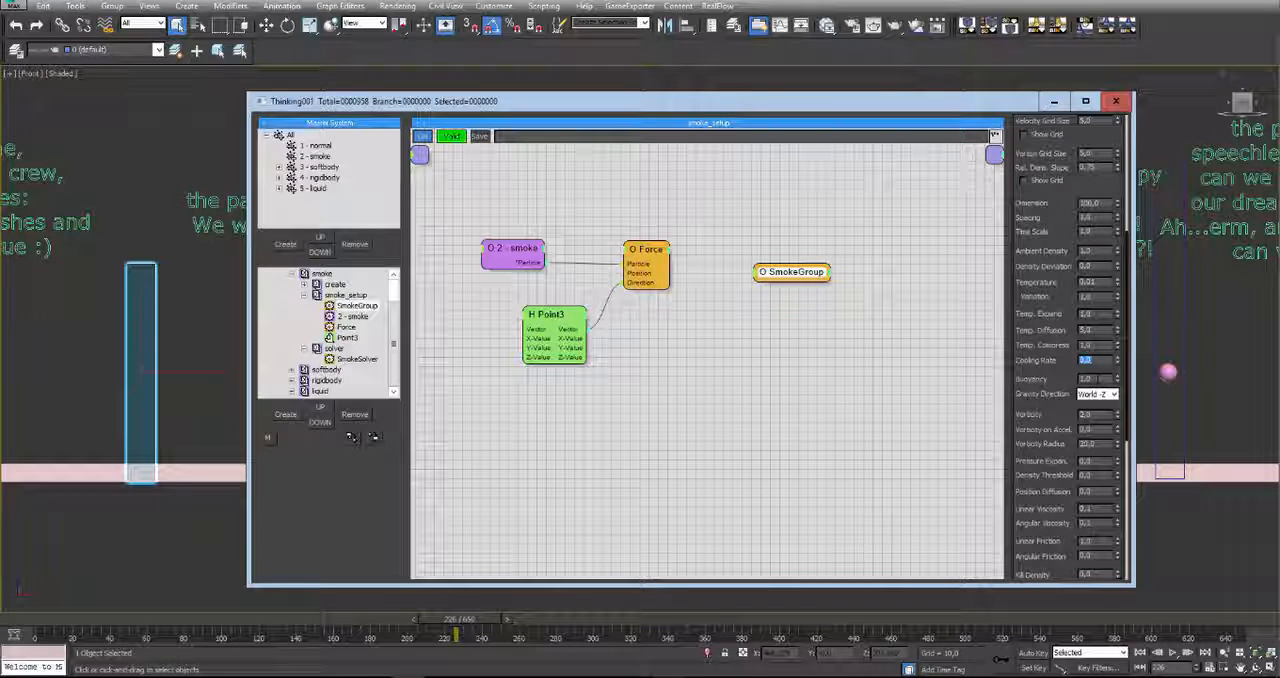
left_click_drag(1048, 407, 1066, 248)
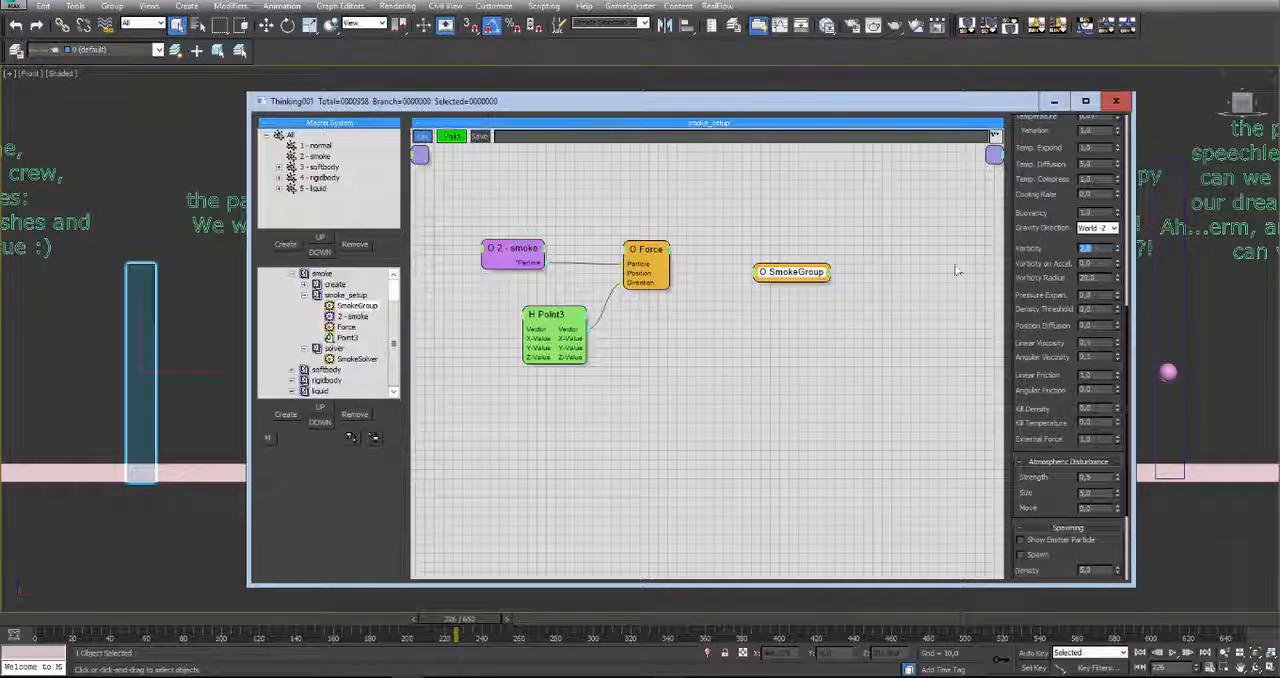
- Release the Thinking Particles window from the split-screen layout, and return the 3ds Max window to full size
left_click_drag(769, 106, 1278, 140)
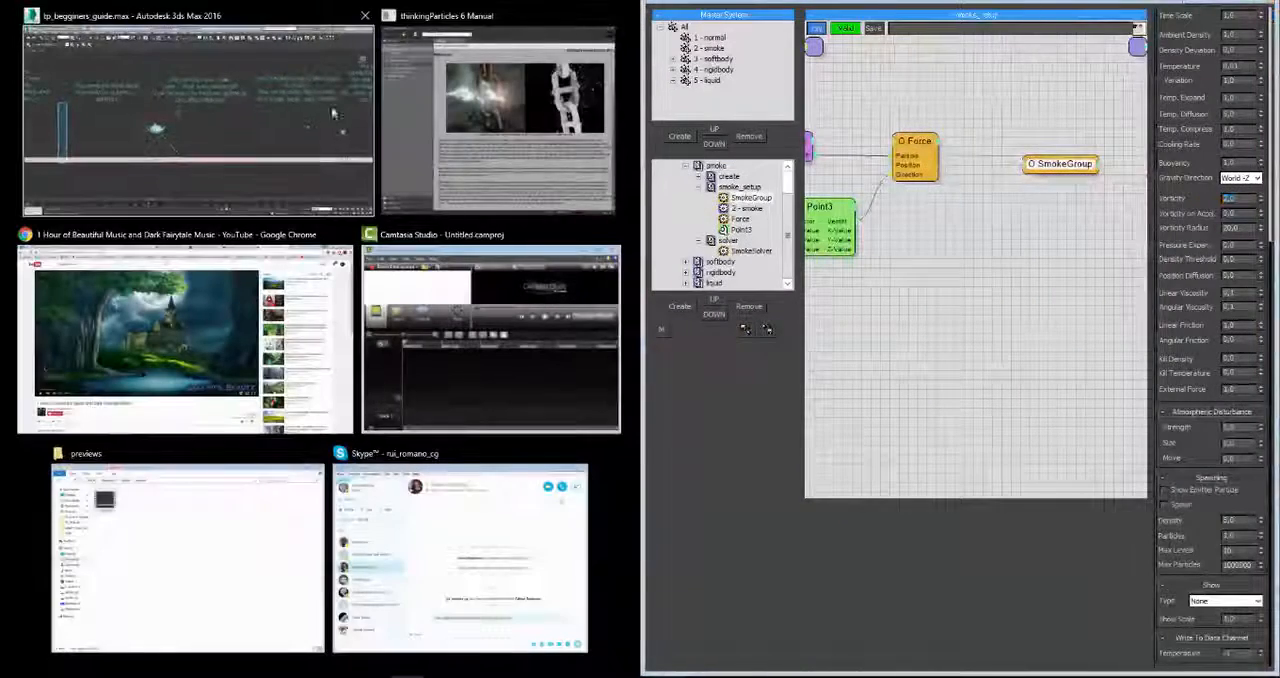
left_click(231, 142)
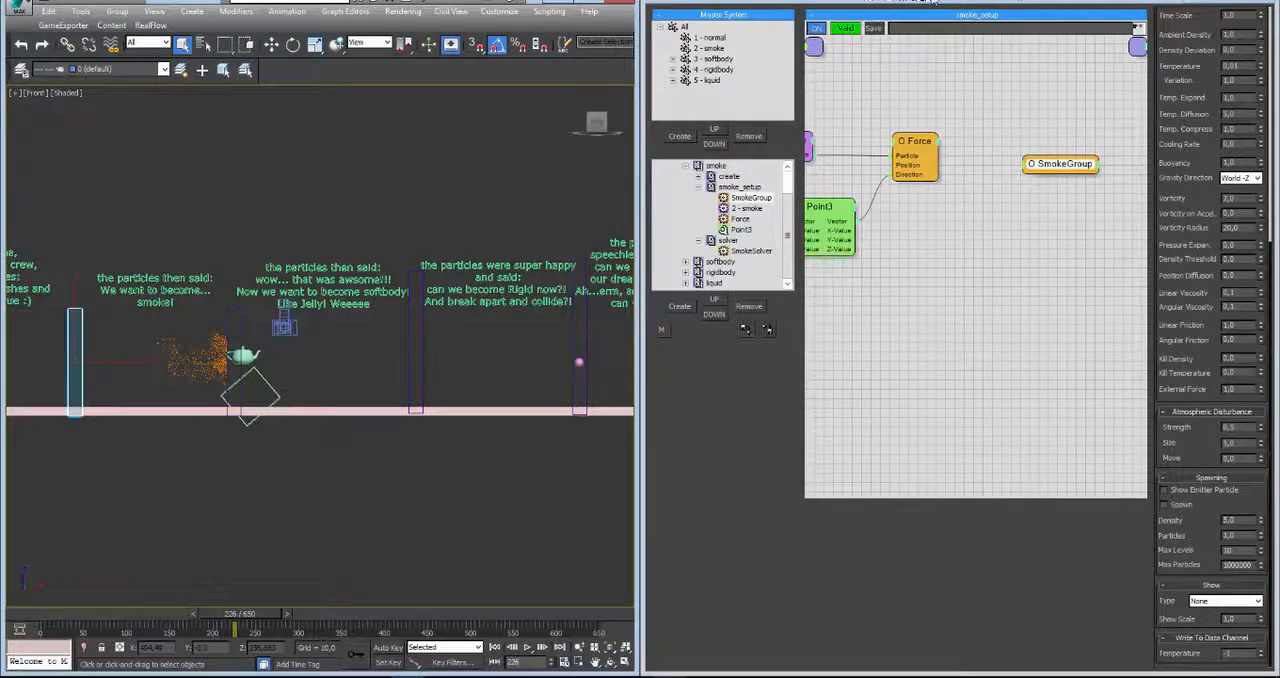
left_click_drag(868, 3, 895, 132)
left_click(586, 2)
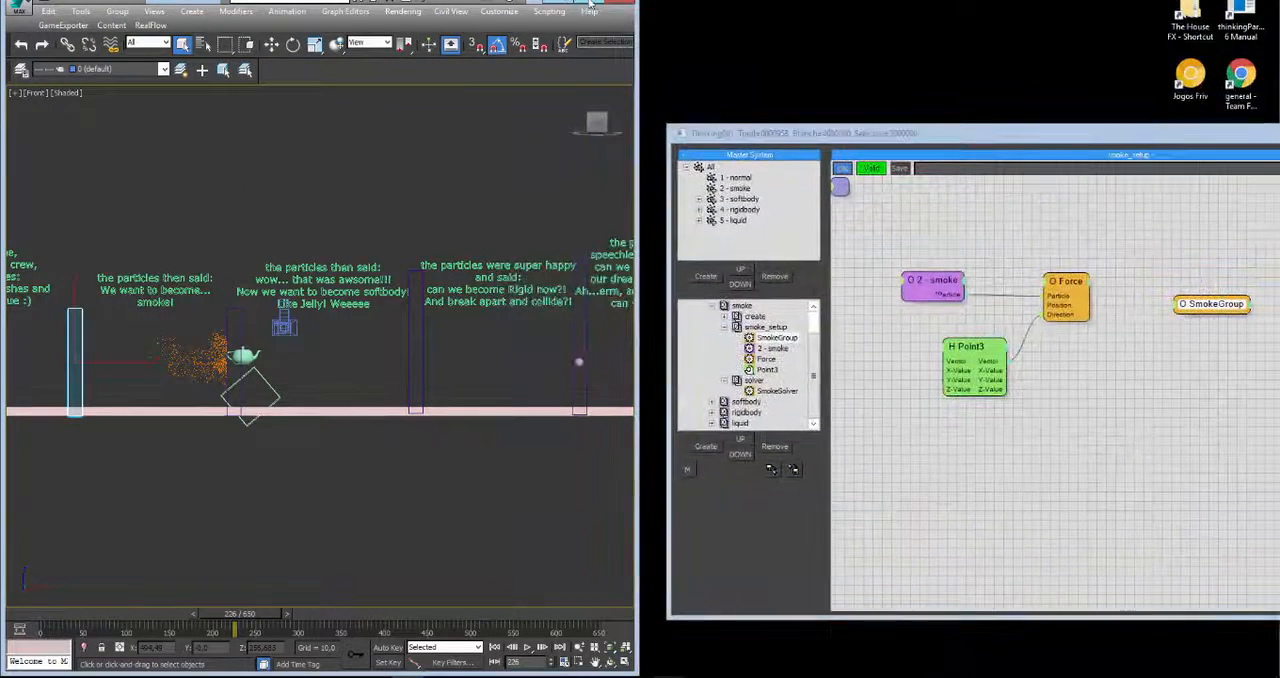
- Bring the Thinking Particles window back over the viewport and review the SmokeGroup's viscosity, friction, atmospheric disturbance and grid settings
left_click_drag(1043, 134, 718, 91)
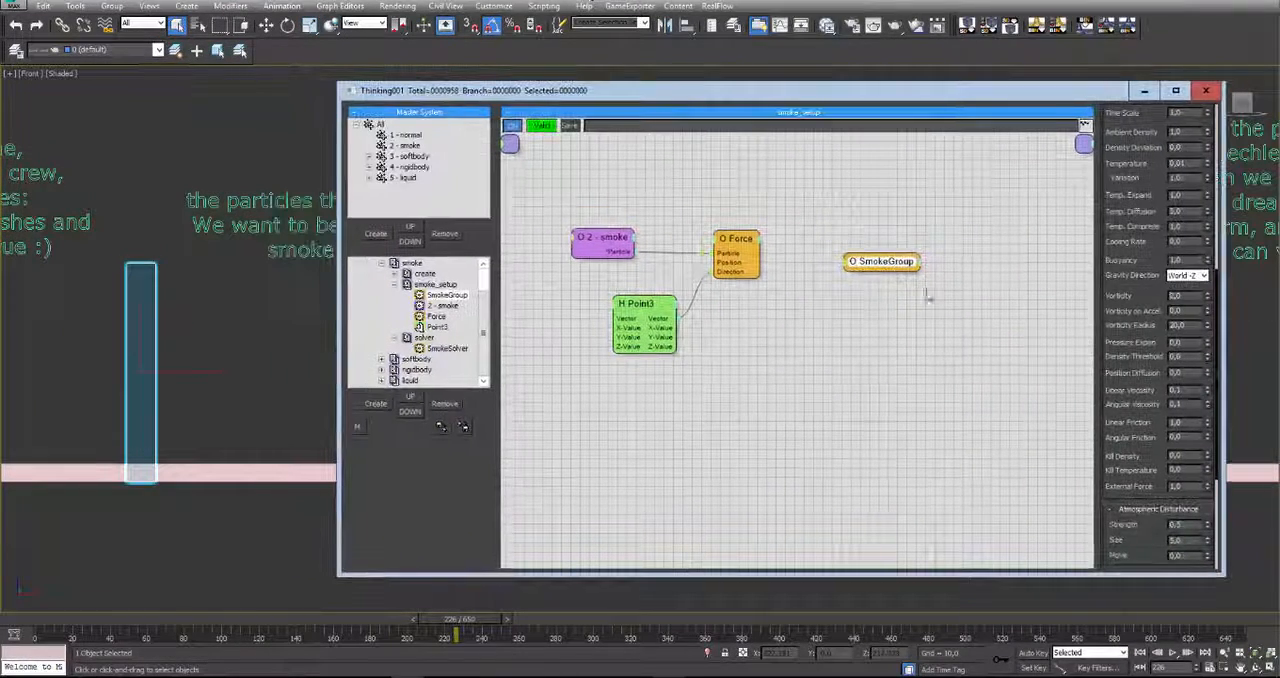
left_click_drag(1120, 341, 1114, 245)
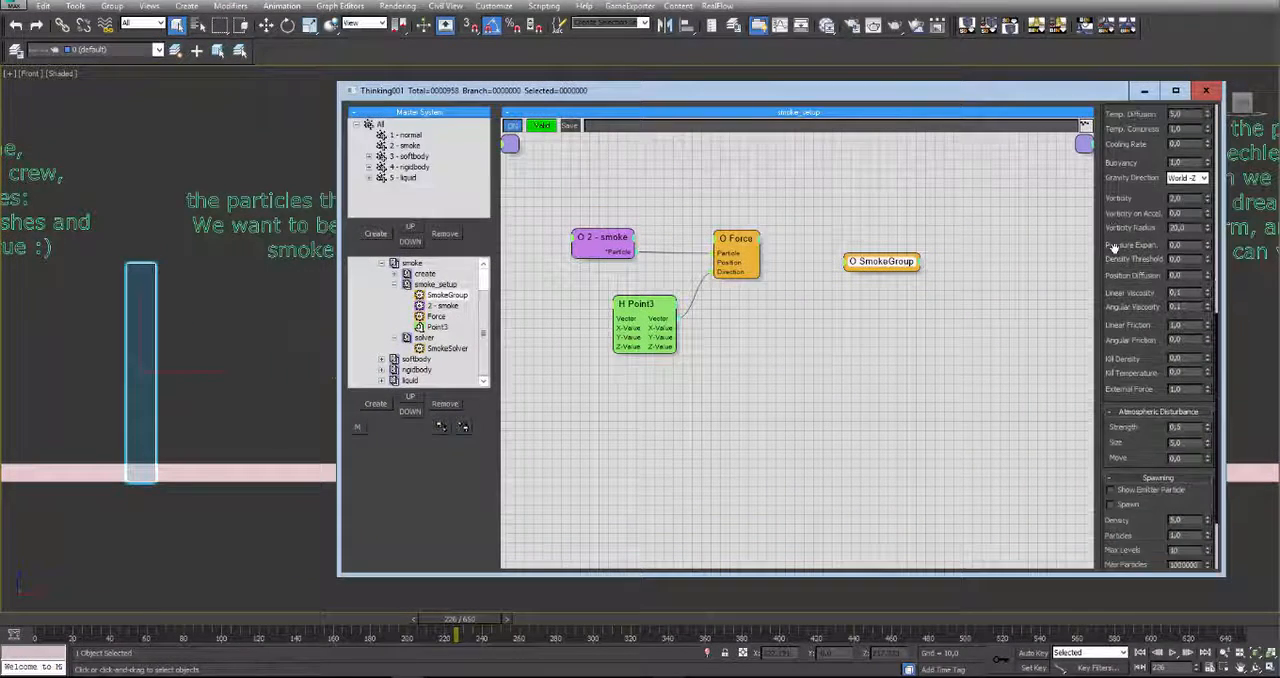
scroll(1140, 372, "down", 2)
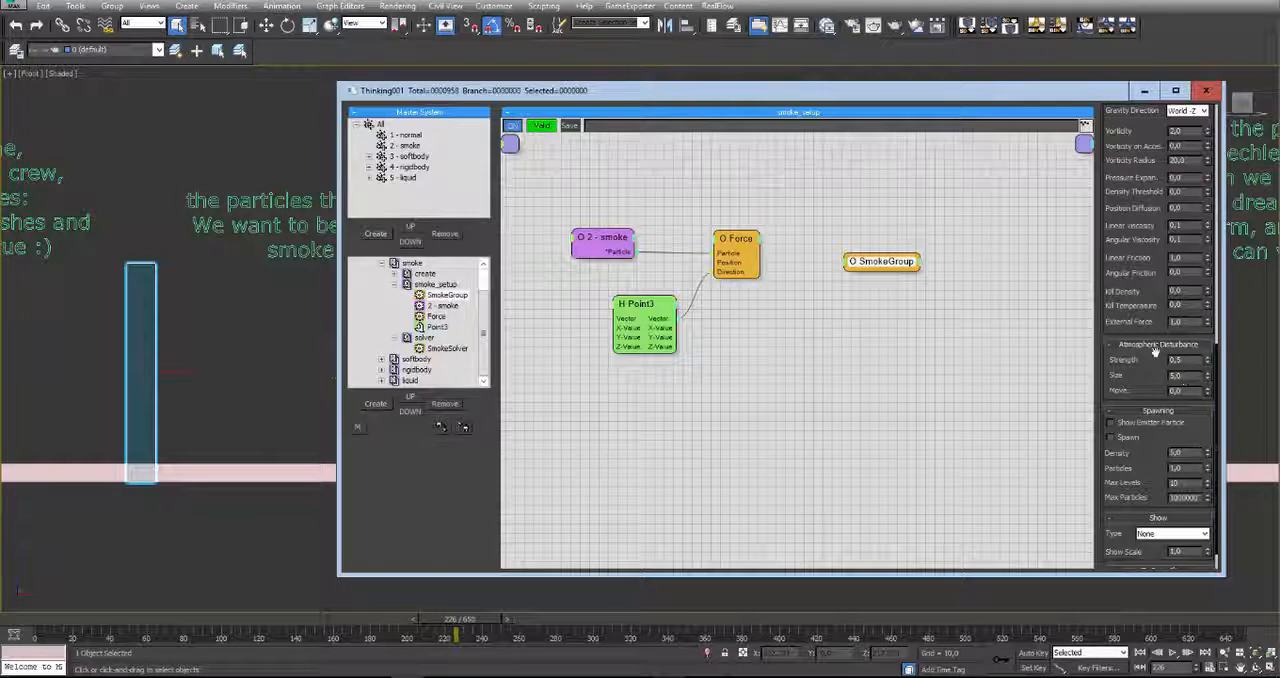
scroll(1155, 350, "up", 2)
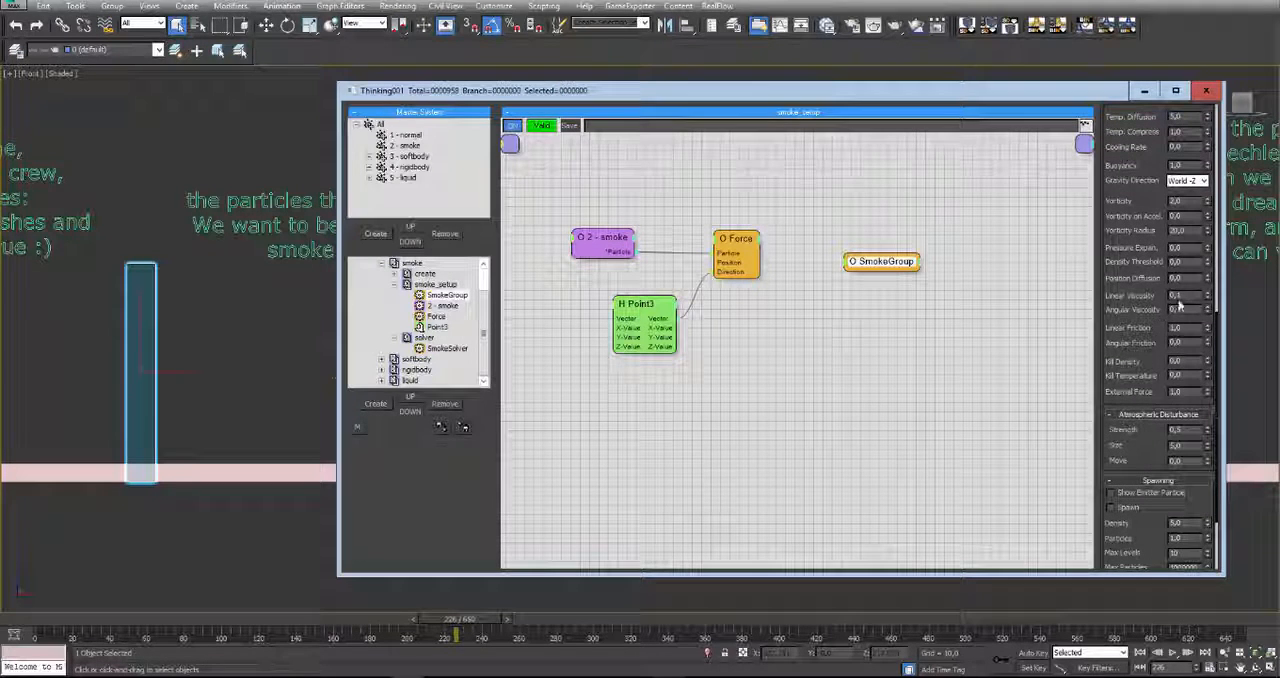
left_click_drag(1147, 318, 1142, 455)
left_click_drag(1133, 192, 1140, 270)
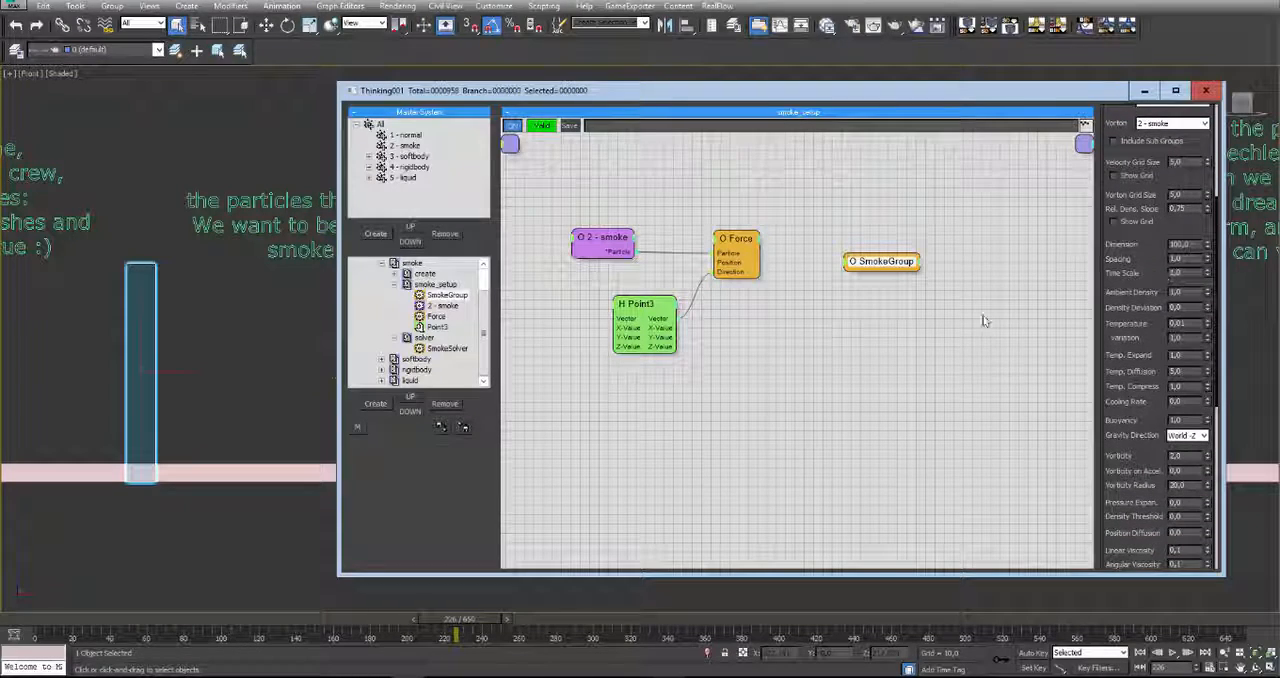
- Move the Thinking Particles window aside, clear the viewport selection and scrub the timeline to frame 211 to watch the smoke particles
left_click_drag(921, 93, 1108, 102)
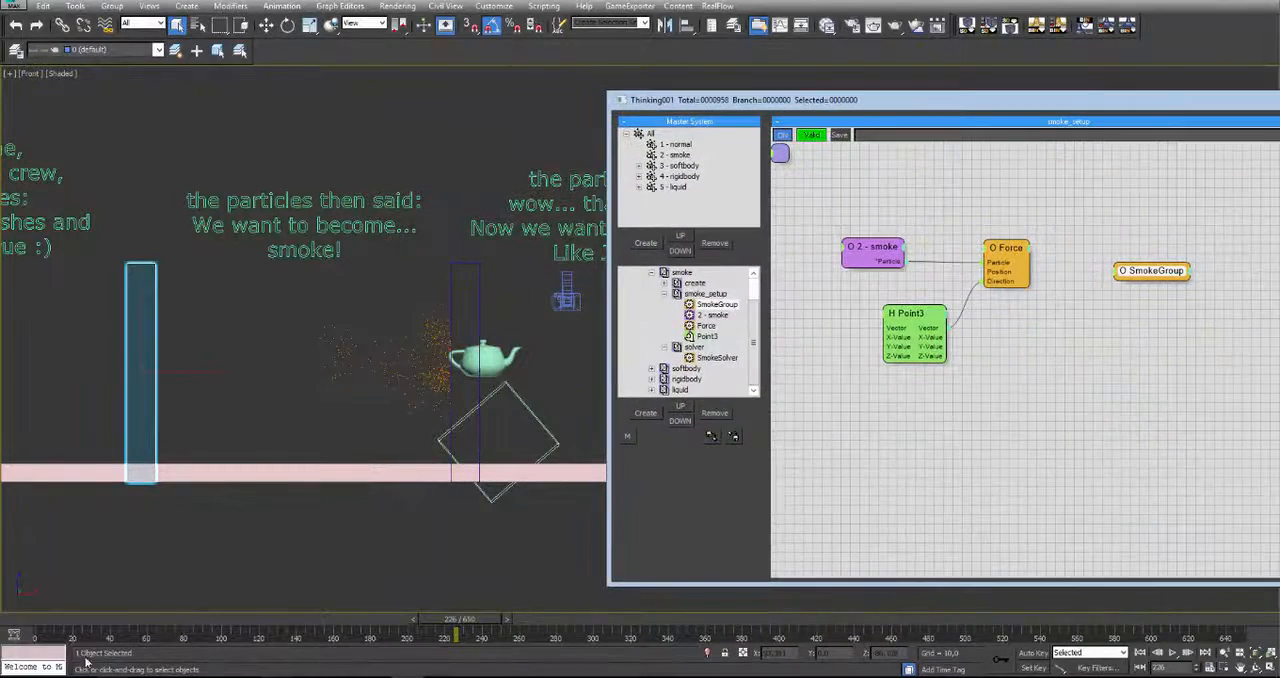
left_click(82, 611)
left_click(97, 619)
left_click_drag(97, 619, 430, 619)
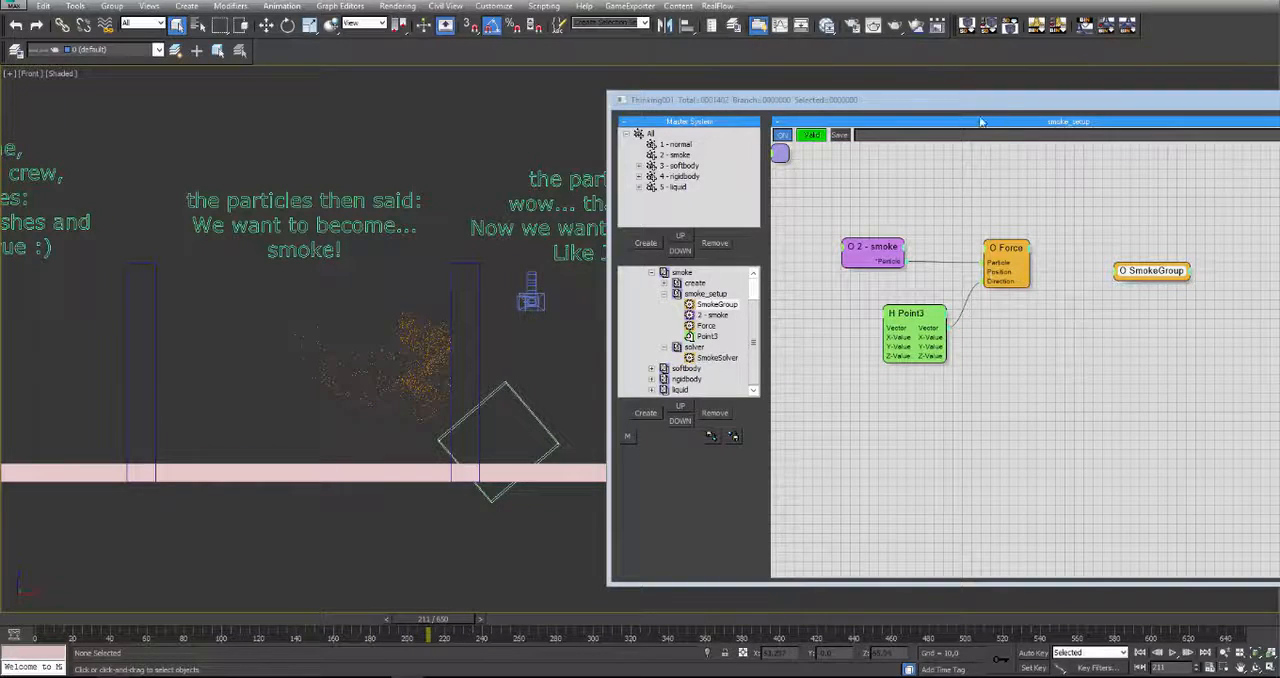
- Look through the SmokeGroup's solver, density and temperature settings again, and scrub the timeline to frame 213
left_click_drag(1008, 100, 721, 101)
left_click_drag(1103, 268, 1110, 372)
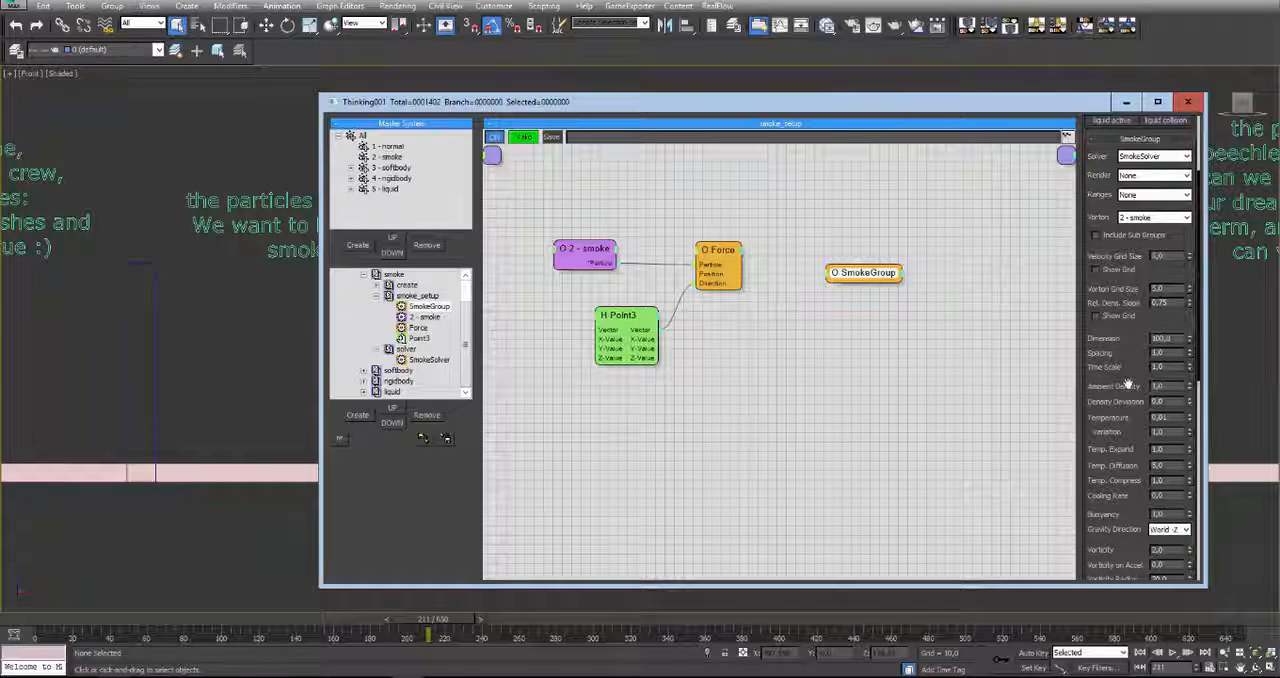
left_click_drag(1116, 410, 1101, 255)
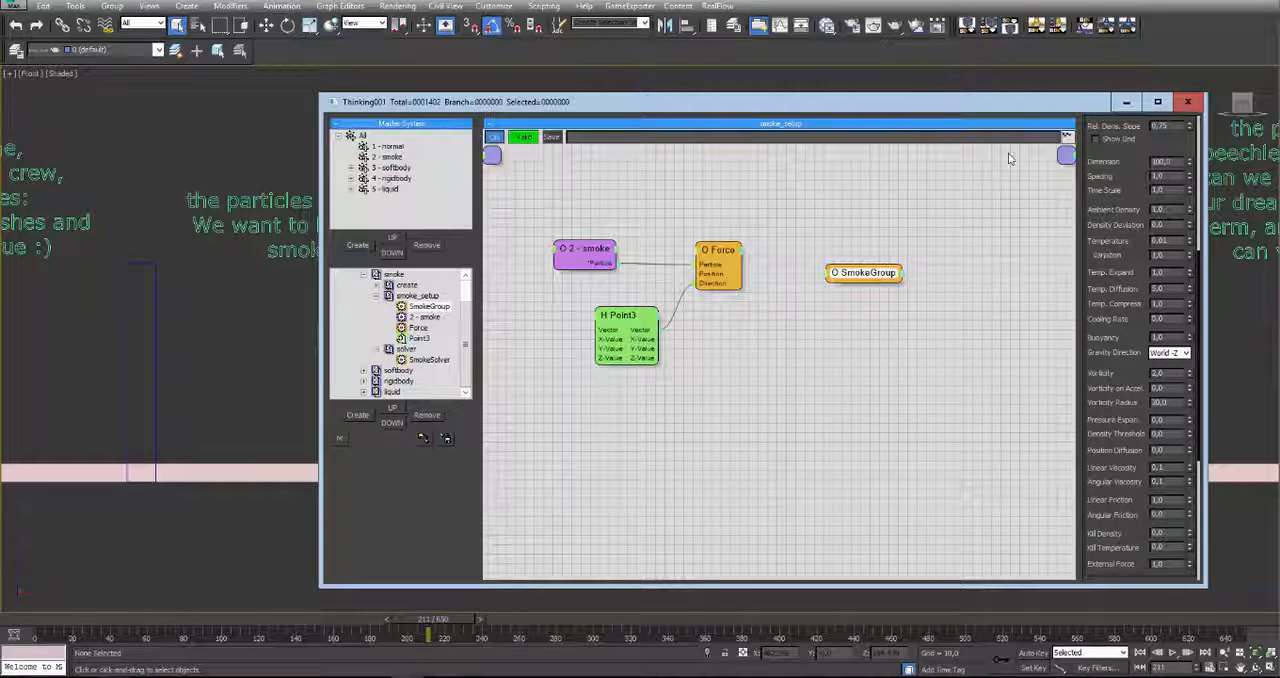
left_click_drag(623, 111, 925, 109)
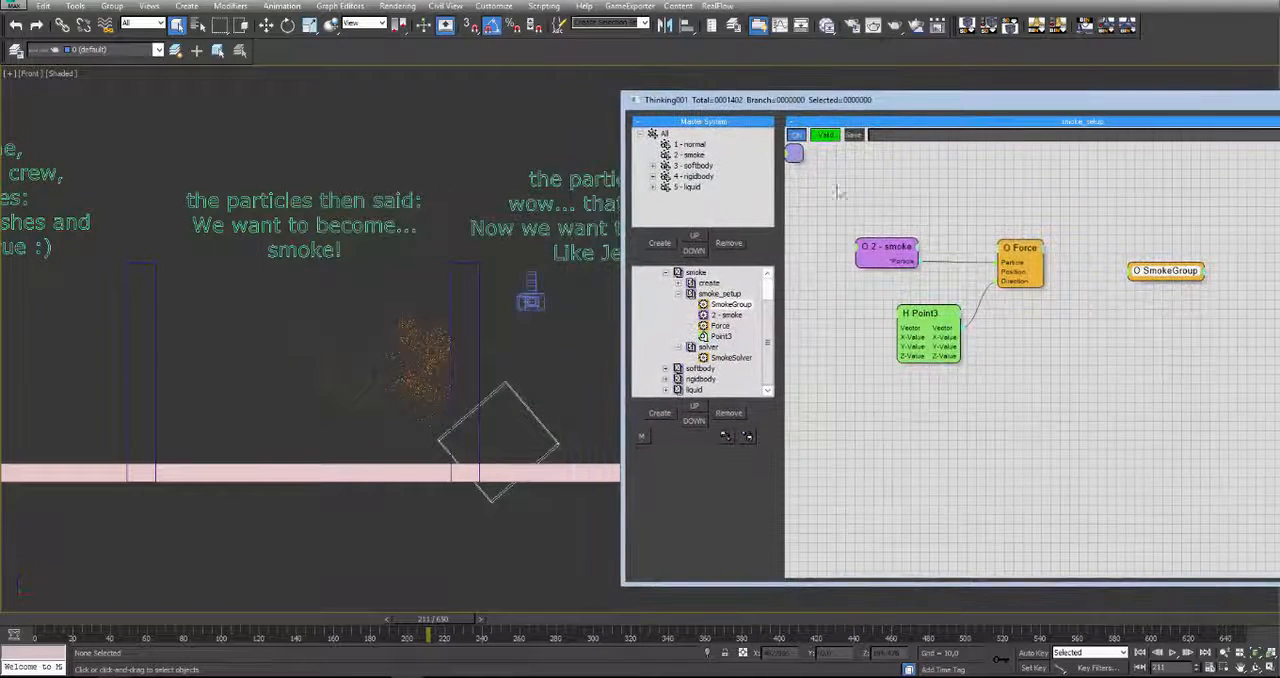
left_click_drag(280, 621, 440, 621)
- Collapse the smoke dynamic set and open the softbody dynamic set, expanding its sub-sets
double_click(688, 292)
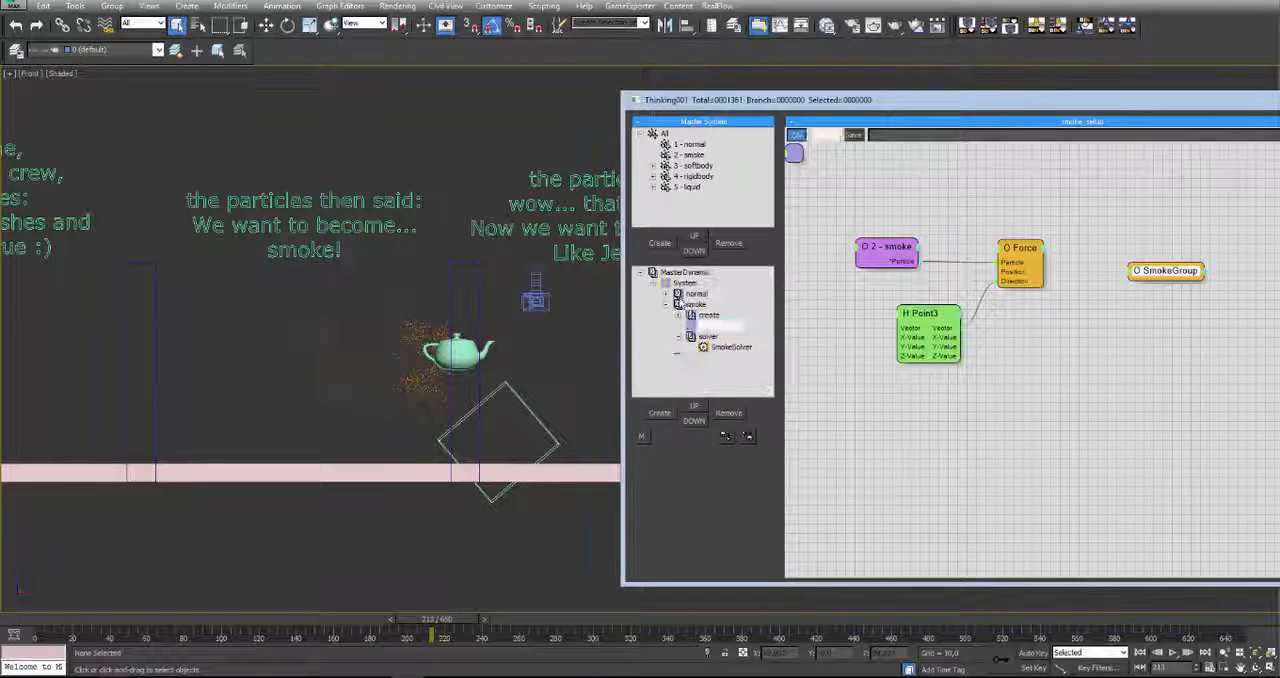
left_click(688, 326)
left_click(678, 337)
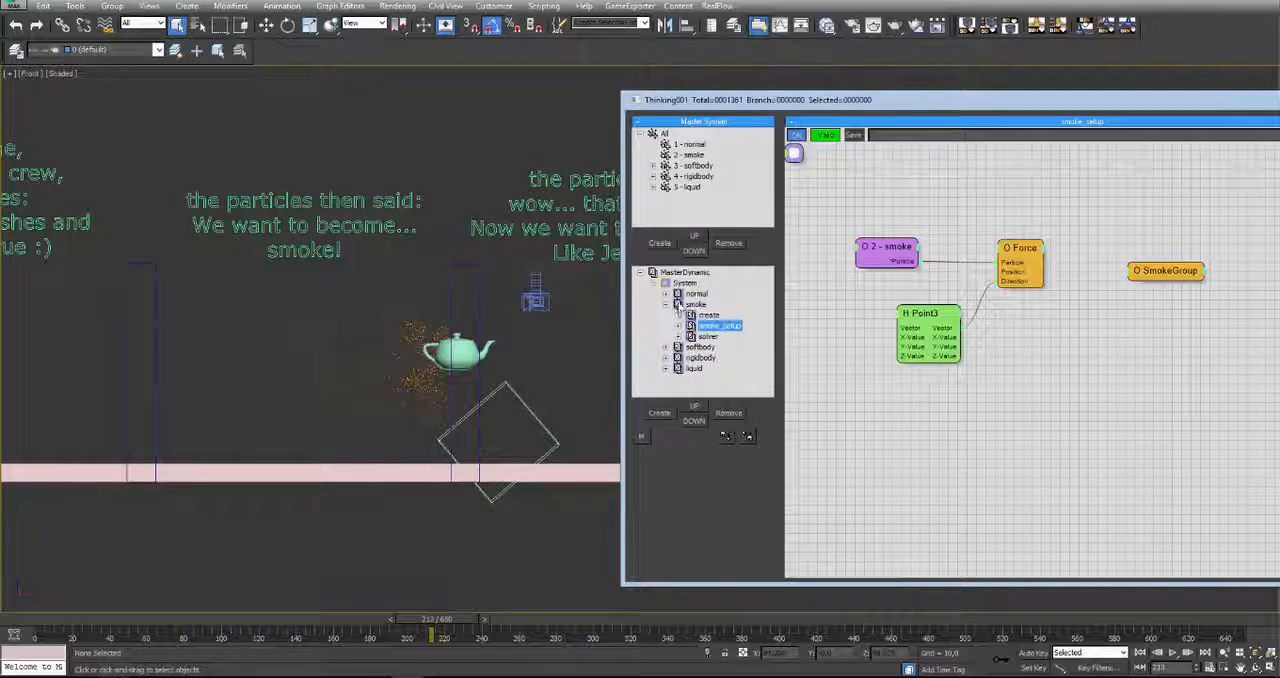
left_click(665, 307)
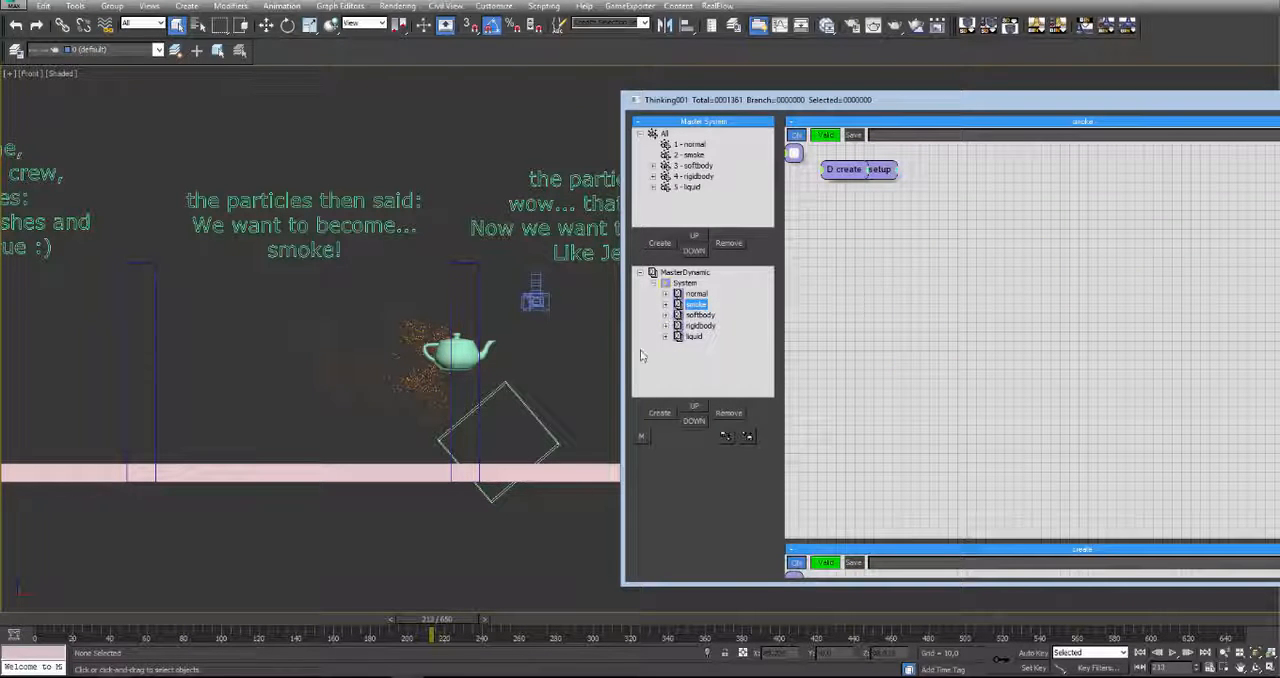
left_click(665, 304)
left_click(667, 306)
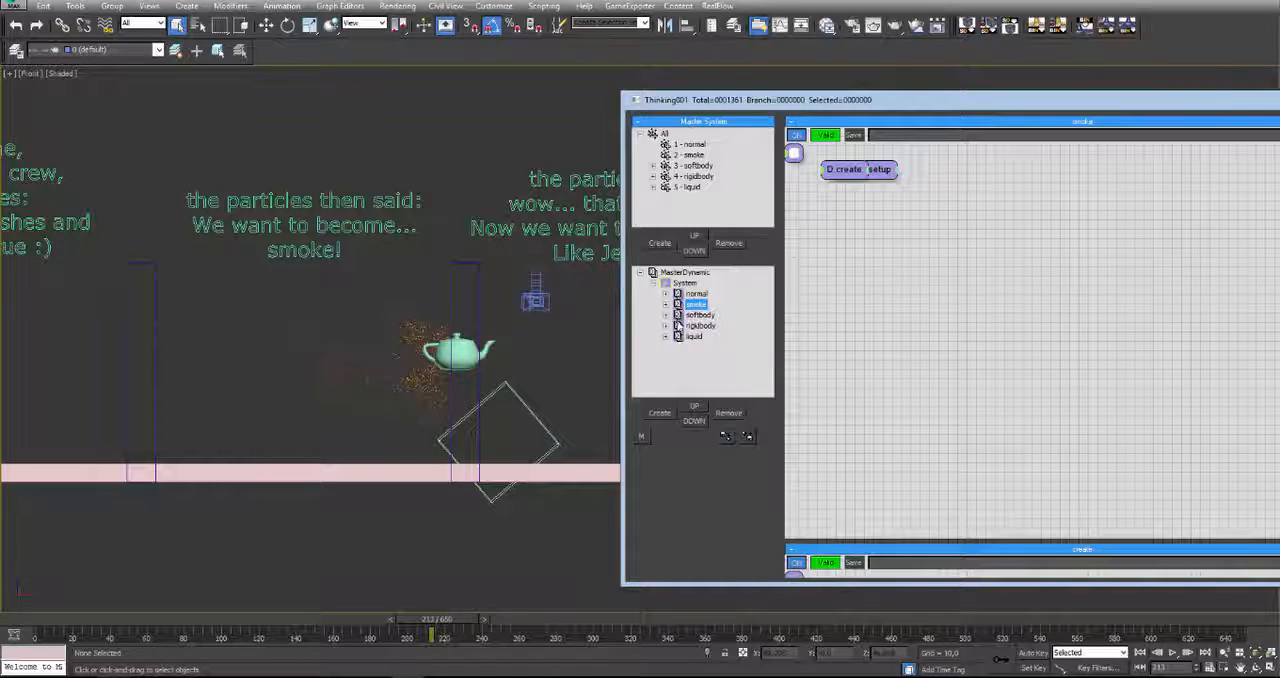
left_click(699, 315)
left_click(665, 315)
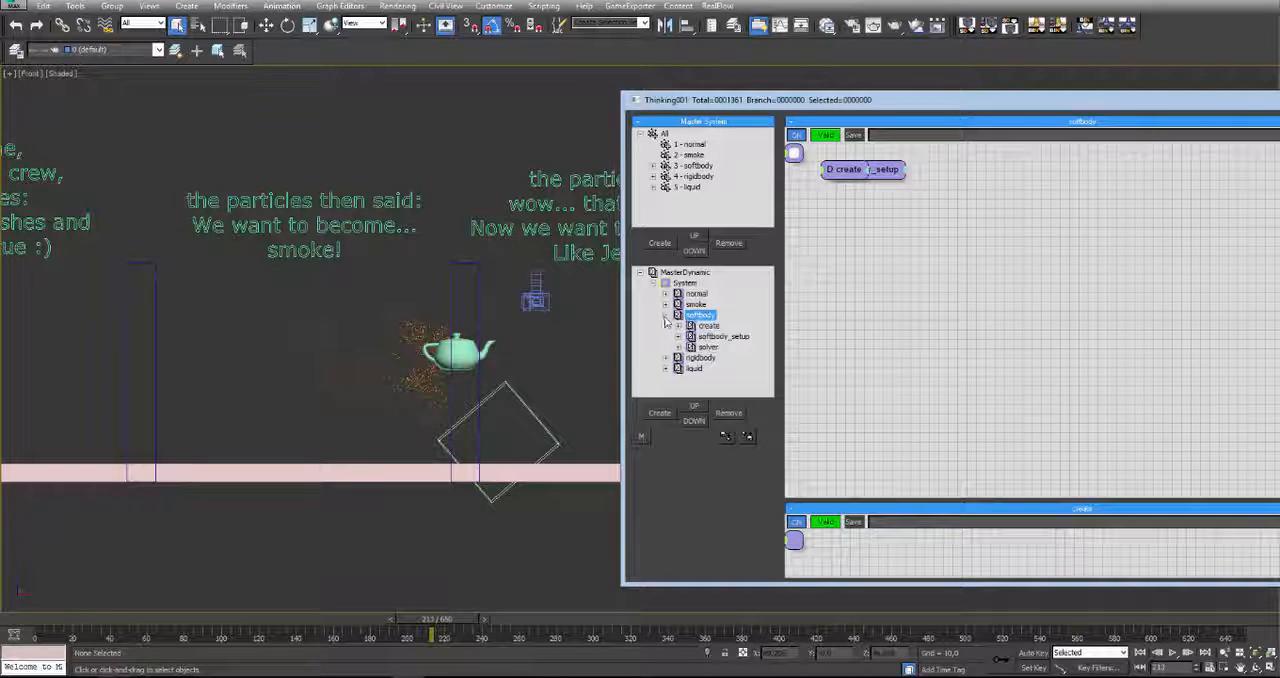
- Scrub to frame 293 to watch the softbody teapots fall, and open the softbody create network
middle_click_drag(516, 263, 318, 284)
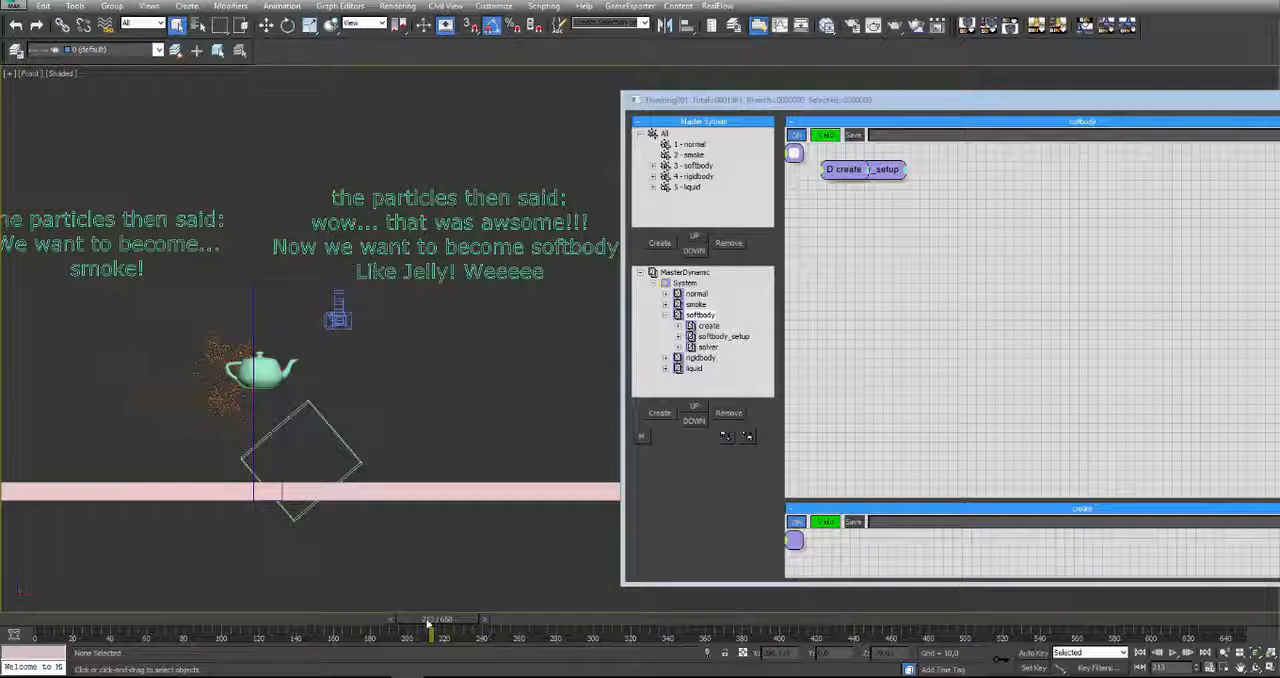
left_click_drag(432, 625, 580, 622)
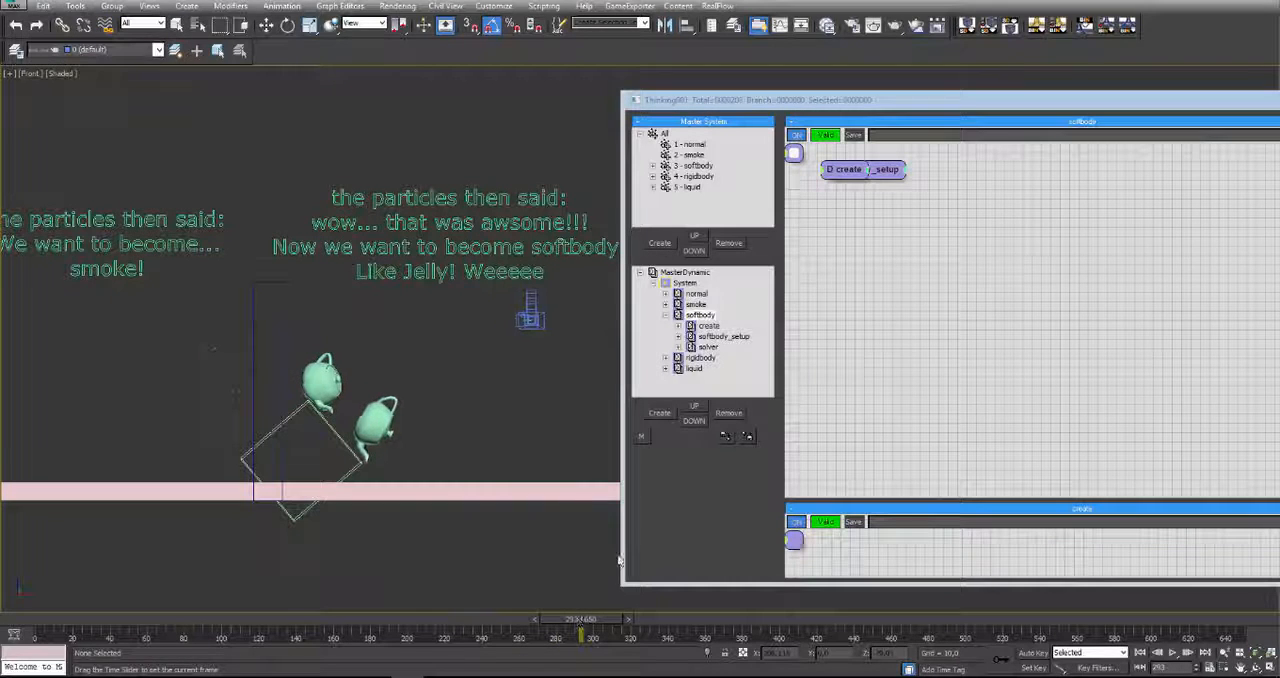
left_click(708, 326)
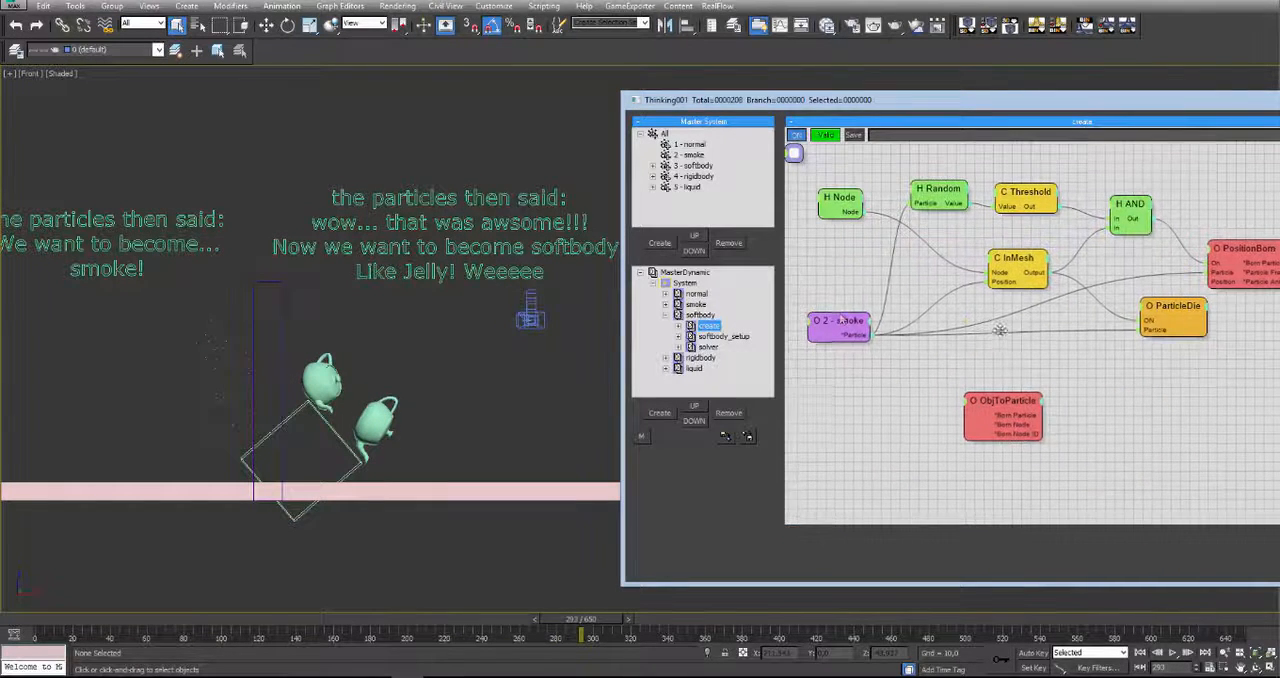
- Trace how the 2 - smoke group, Node, InMesh, ParticleDie and Random nodes are wired in the softbody create network
mouse_move(841, 319)
left_mouse_down()
mouse_move(833, 311)
mouse_move(835, 325)
left_mouse_up()
left_click_drag(1020, 265, 997, 257)
left_click_drag(842, 200, 845, 196)
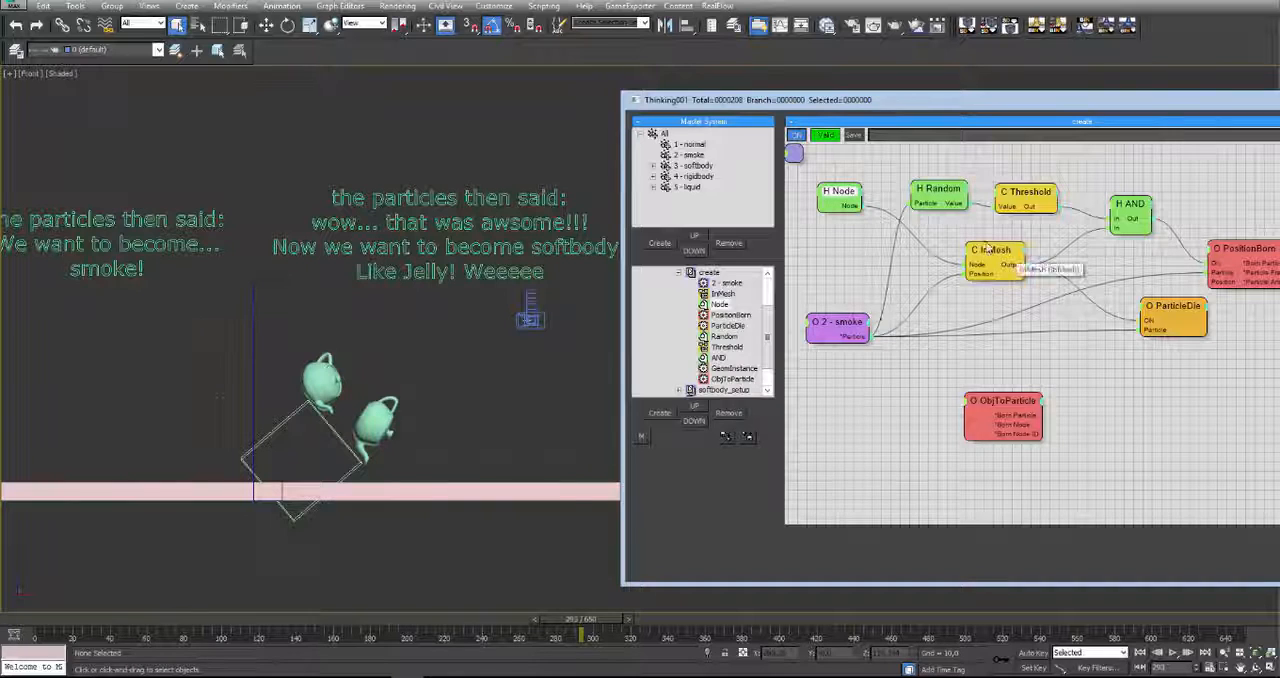
left_click_drag(992, 258, 981, 265)
mouse_move(1155, 318)
left_mouse_down()
mouse_move(1114, 323)
mouse_move(1135, 313)
left_mouse_up()
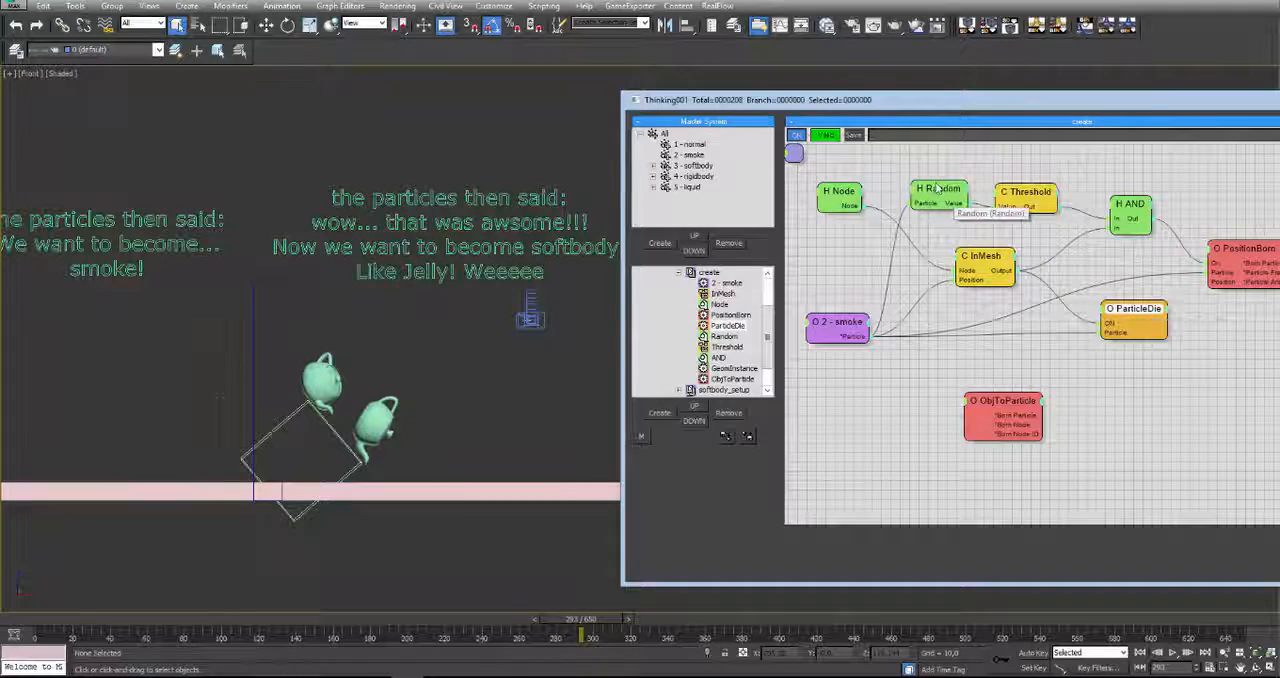
left_click_drag(931, 195, 920, 197)
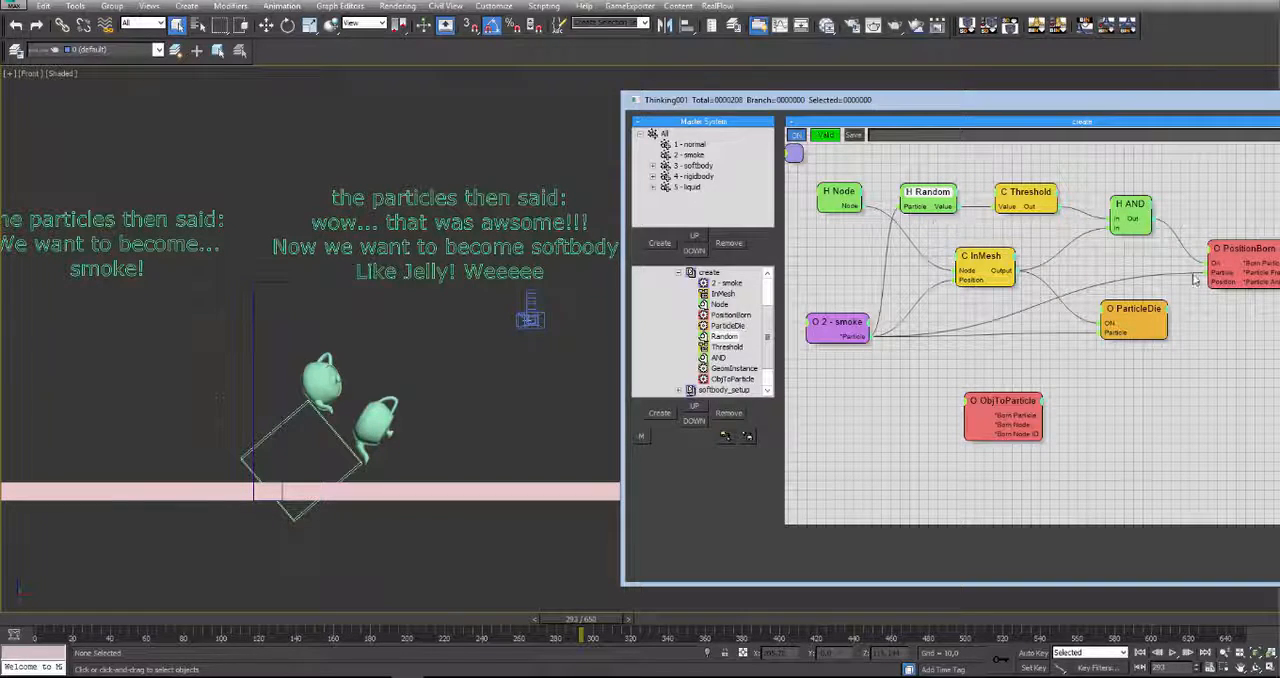
- Bring the whole node window into view and examine the settings of the PositionBorn, Threshold and 2 - smoke nodes
left_click_drag(1126, 108, 864, 76)
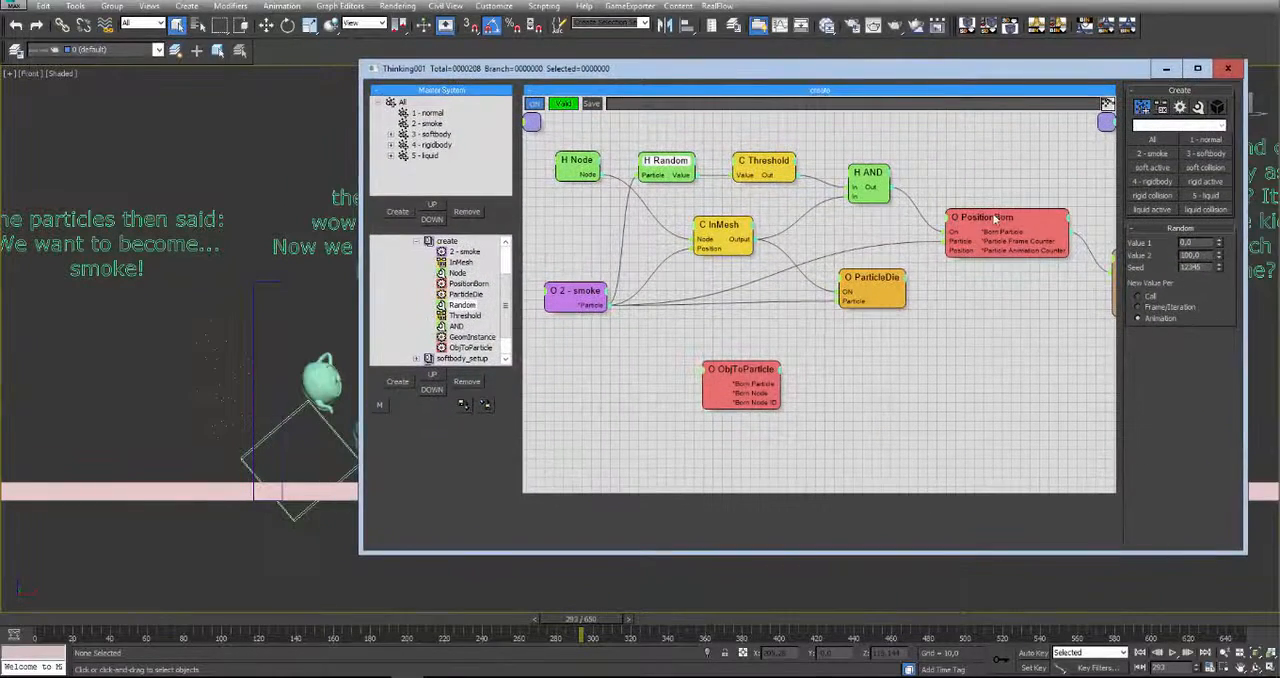
left_click_drag(1008, 228, 988, 225)
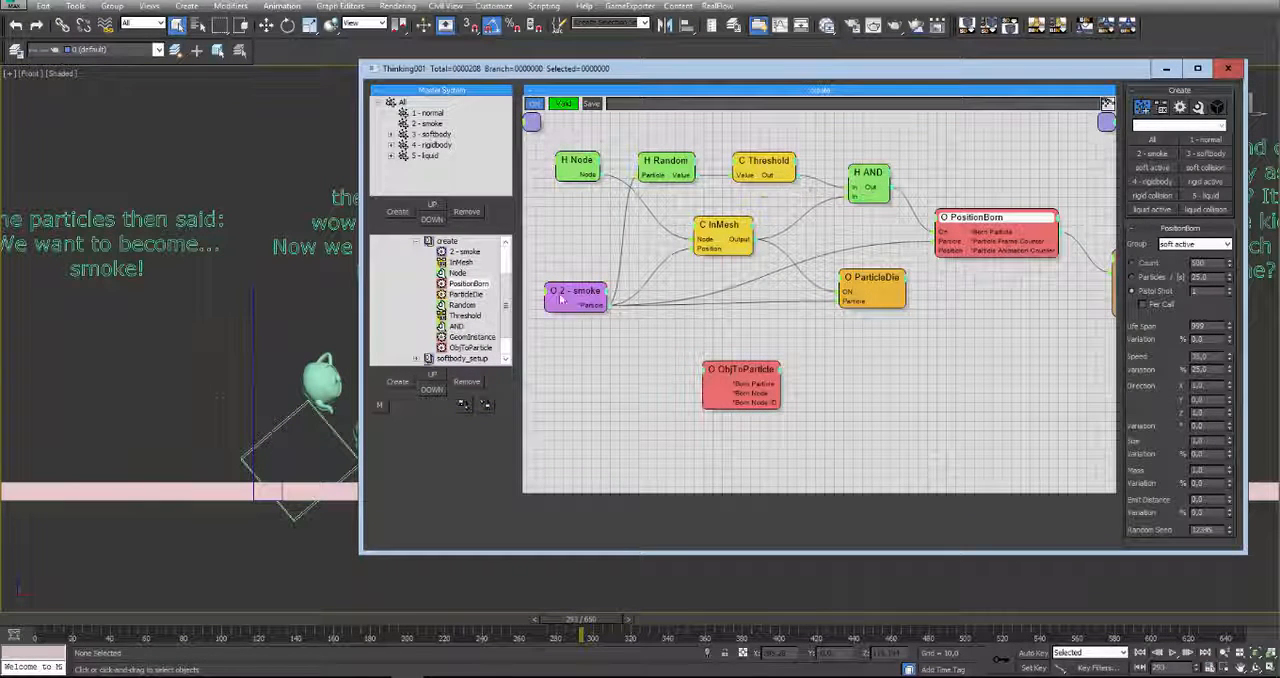
left_click(785, 176)
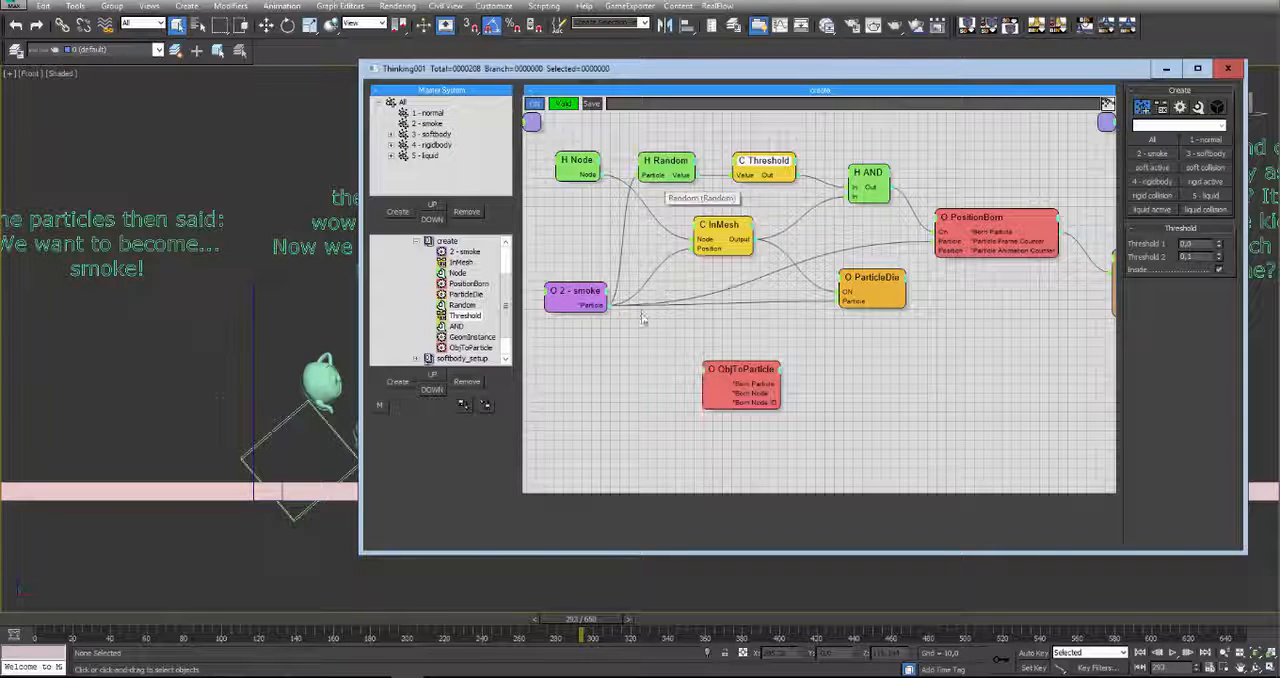
left_click_drag(580, 292, 582, 274)
mouse_move(581, 279)
left_mouse_down()
mouse_move(540, 293)
mouse_move(570, 298)
left_mouse_up()
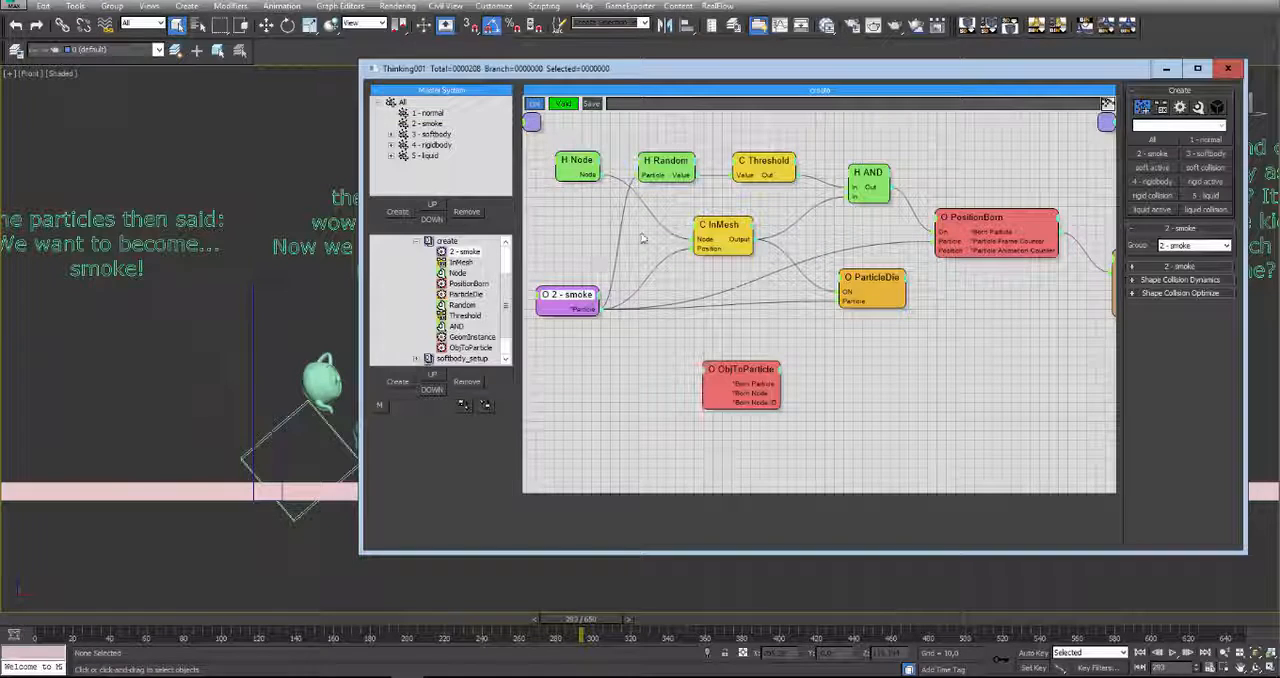
- Compare the Random node's value range and per-Animation option with the Threshold node's limits, following the particles from 2 - smoke
mouse_move(676, 166)
left_mouse_down()
mouse_move(693, 172)
mouse_move(684, 161)
left_mouse_up()
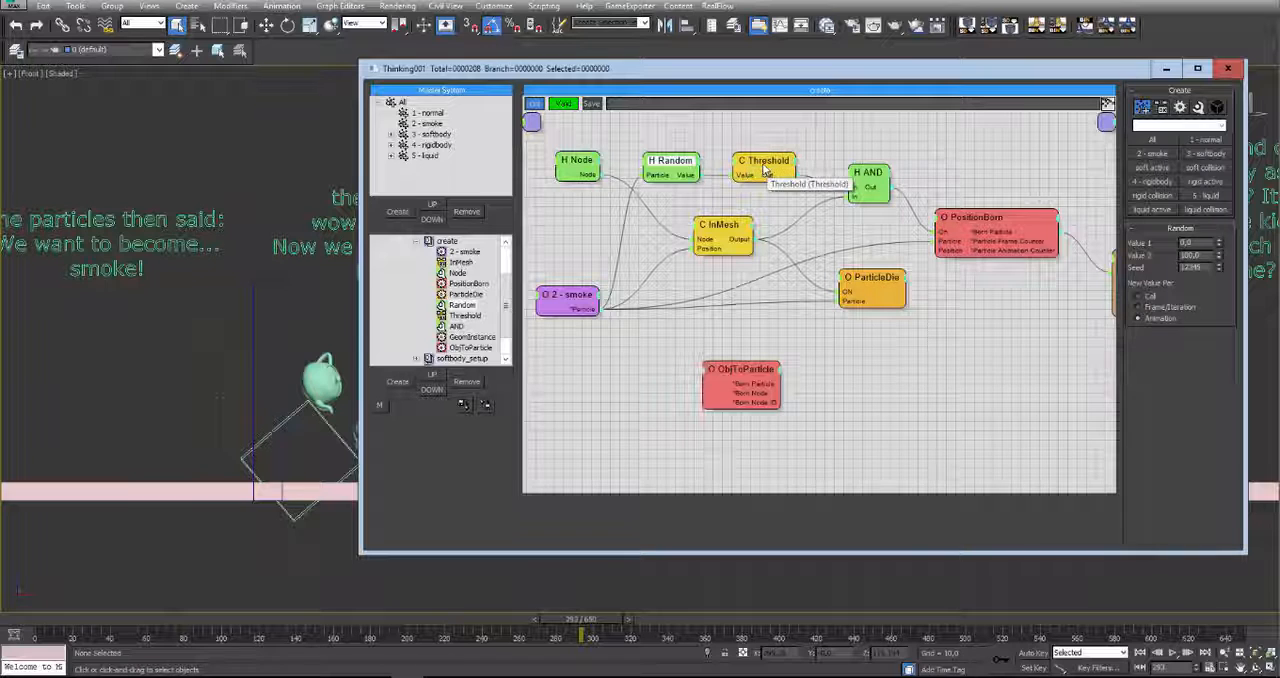
left_click_drag(767, 170, 771, 170)
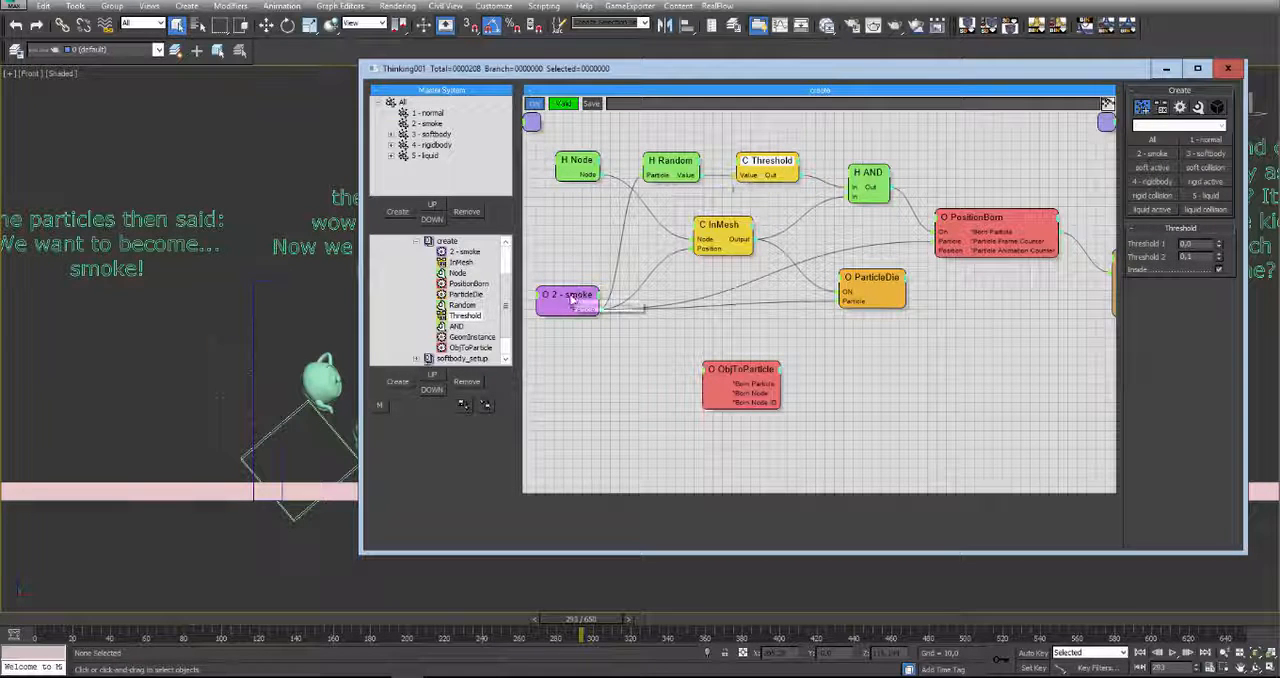
mouse_move(576, 302)
left_mouse_down()
mouse_move(562, 294)
mouse_move(583, 295)
left_mouse_up()
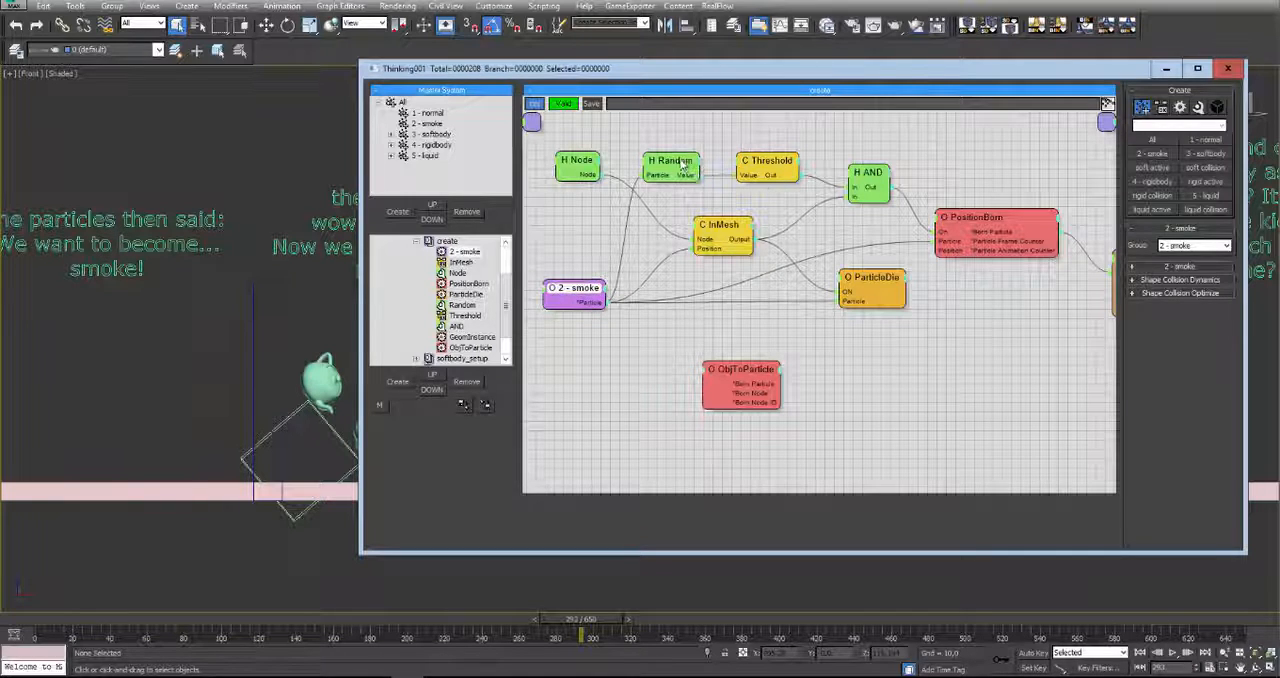
left_click(683, 166)
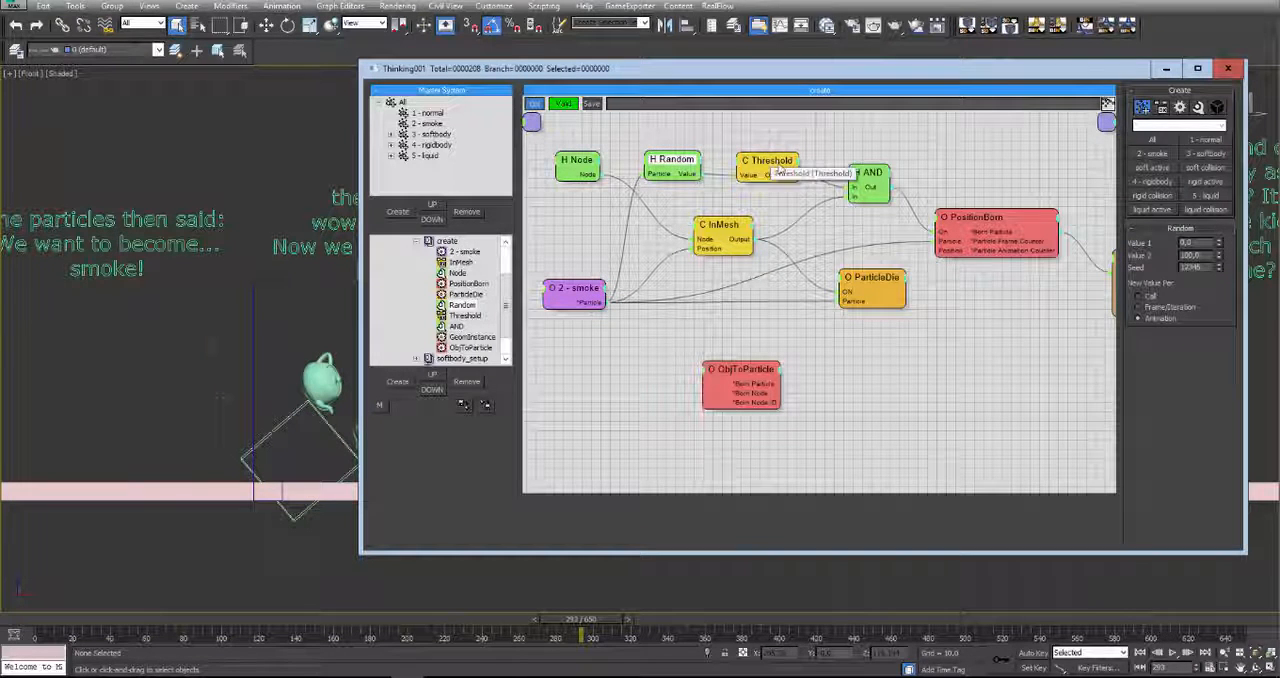
left_click(774, 164)
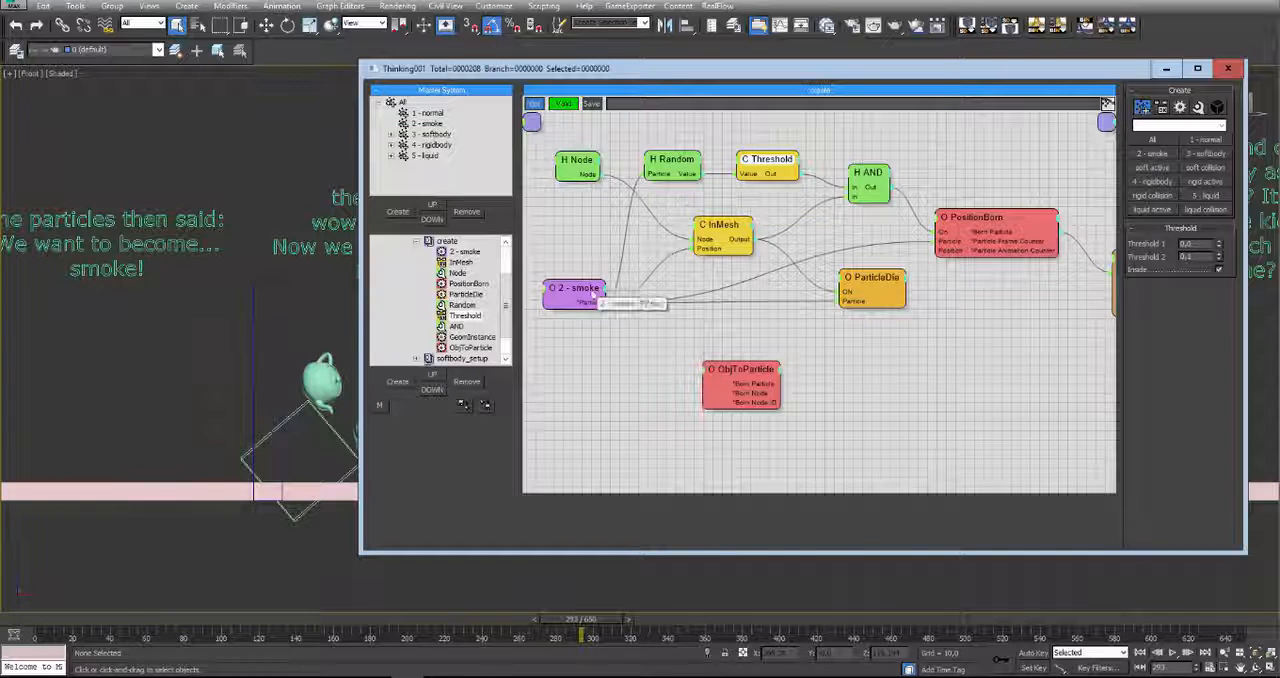
mouse_move(683, 160)
left_mouse_down()
mouse_move(704, 173)
mouse_move(687, 160)
left_mouse_up()
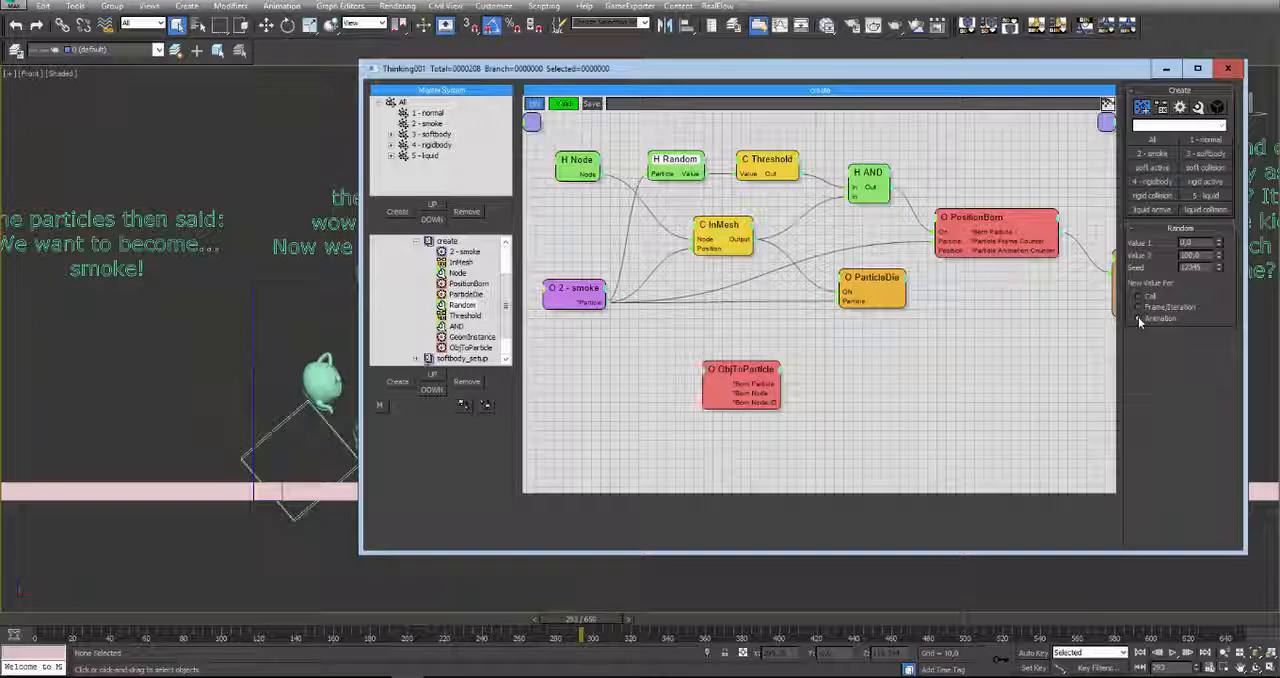
left_click(1138, 318)
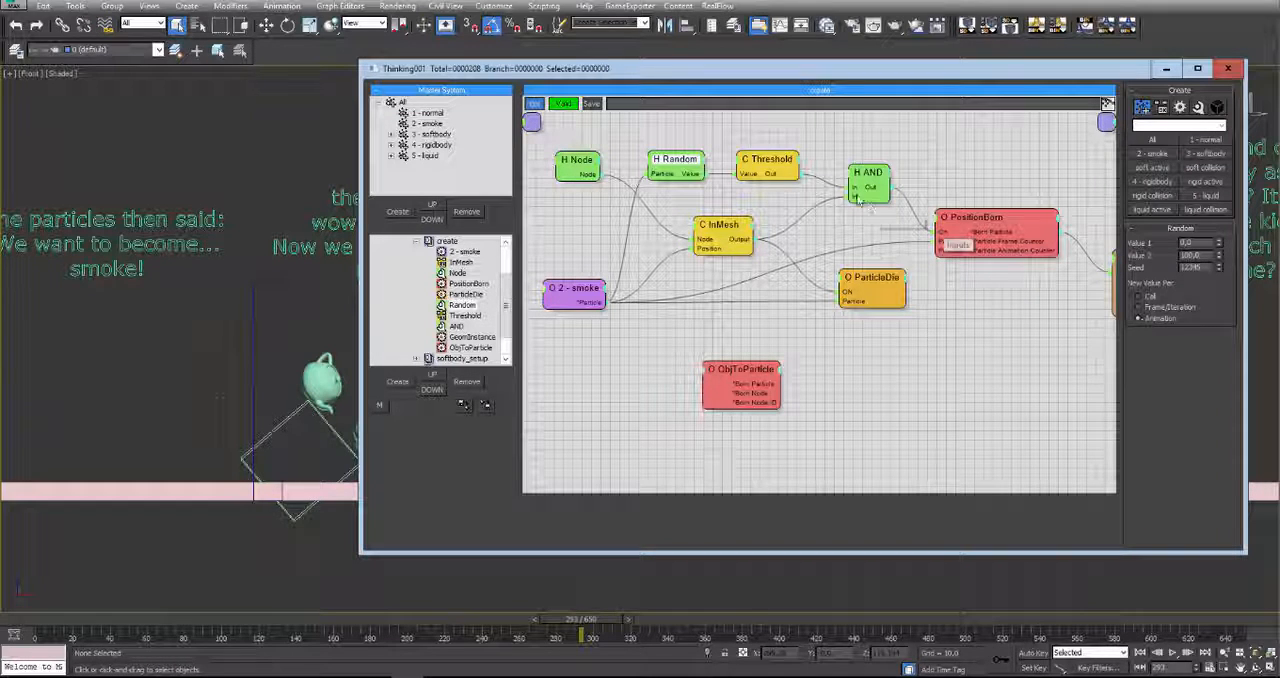
mouse_move(765, 167)
left_mouse_down()
mouse_move(782, 167)
mouse_move(772, 164)
left_mouse_up()
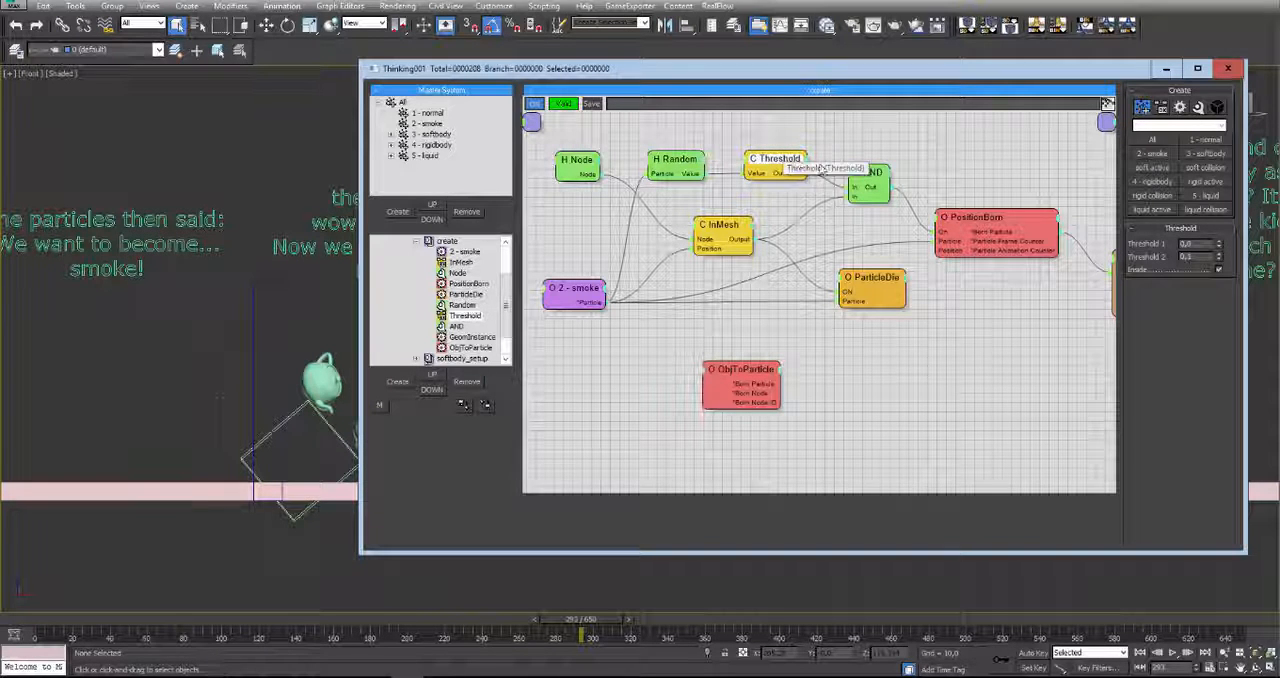
- Move the ObjToParticle node aside and add a second Random helper node below the 2 - smoke node
left_click_drag(745, 365, 960, 360)
left_click(677, 162)
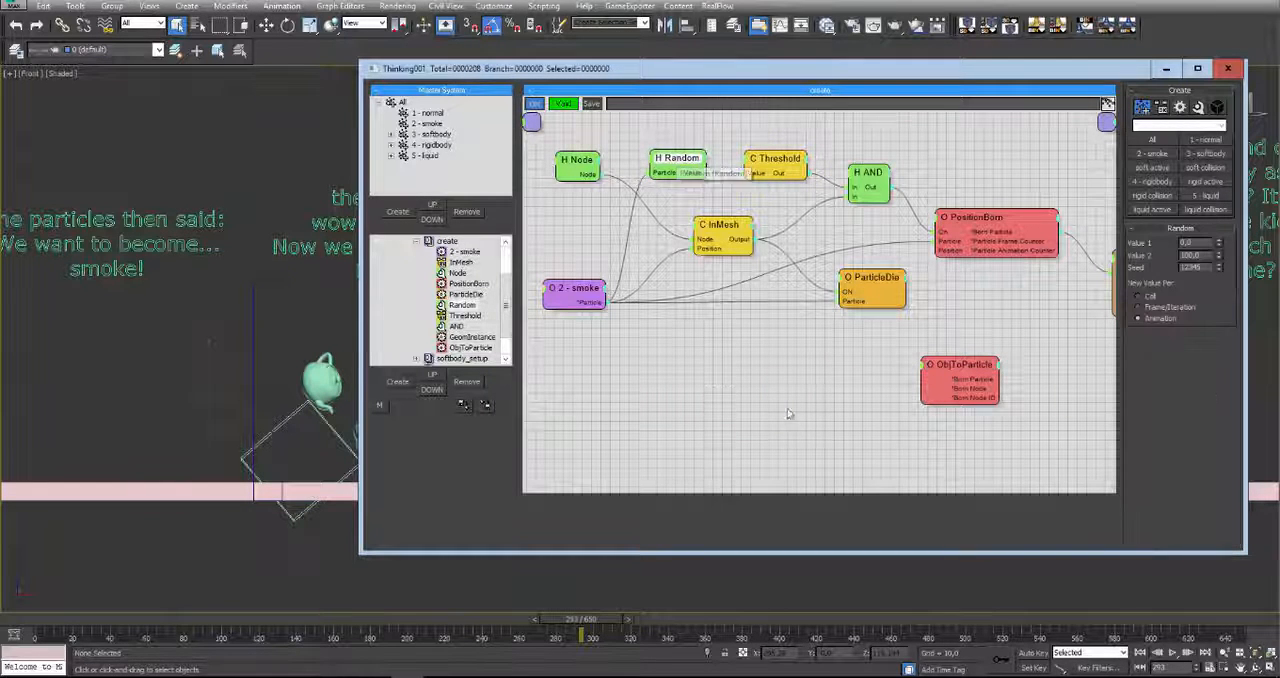
left_click(750, 350)
right_click(680, 347)
mouse_move(750, 400)
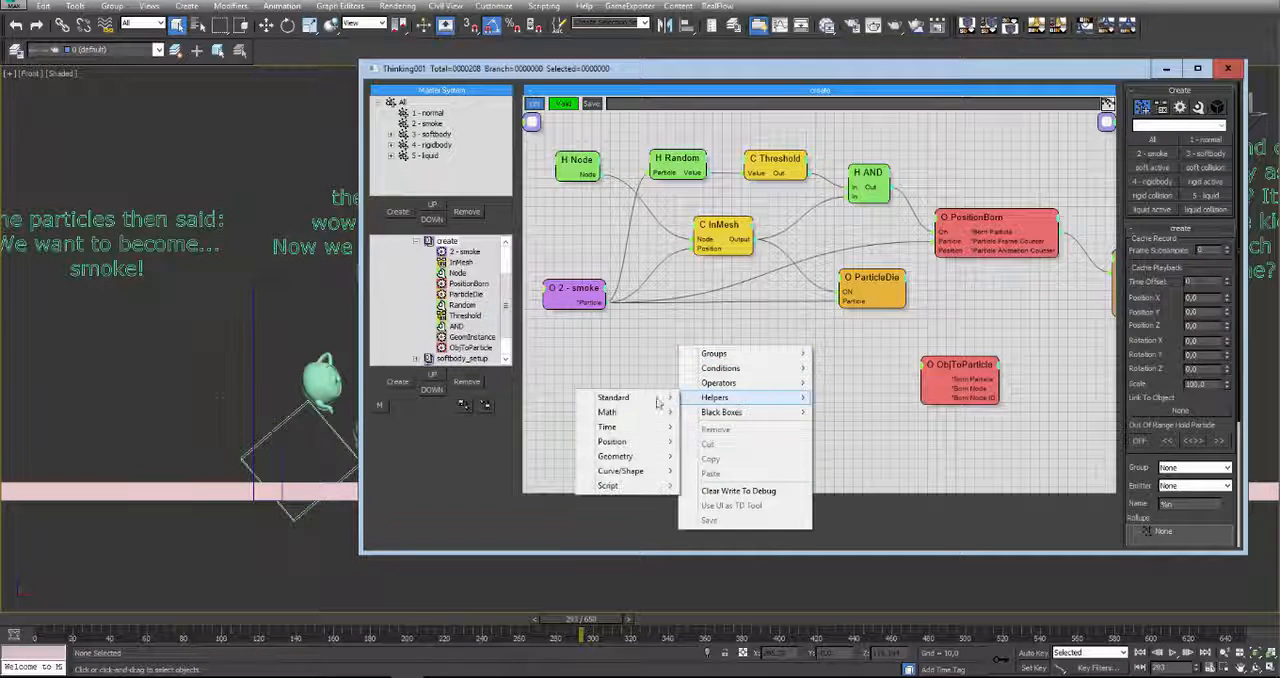
mouse_move(612, 412)
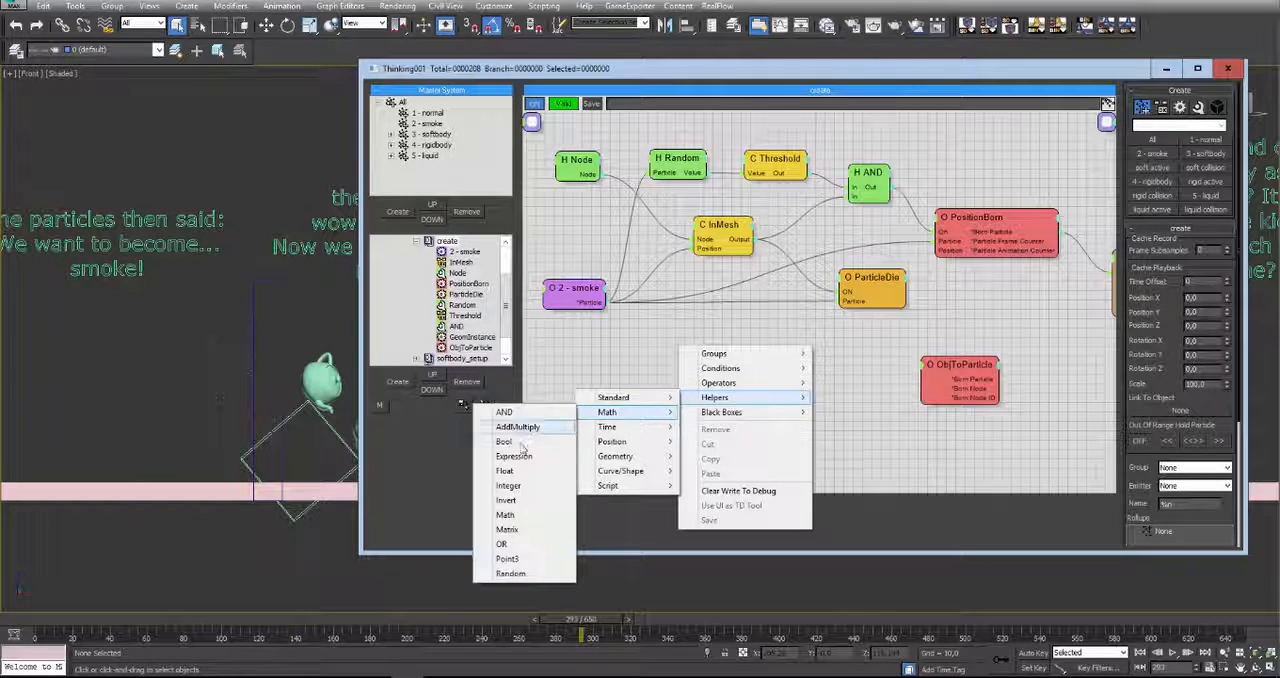
left_click(510, 573)
left_click_drag(775, 352, 628, 350)
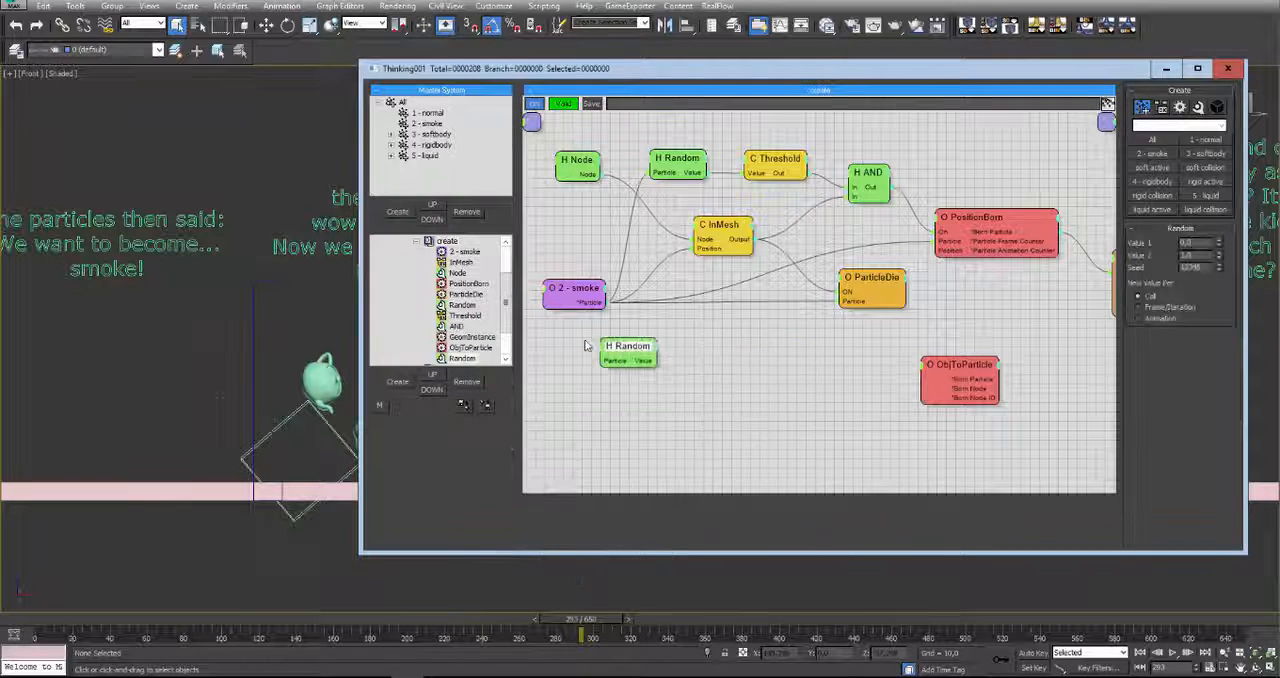
- Add a second Threshold condition beside the new Random node and connect the Random's Value output to its Value input
left_click(776, 163)
right_click(702, 347)
mouse_move(743, 368)
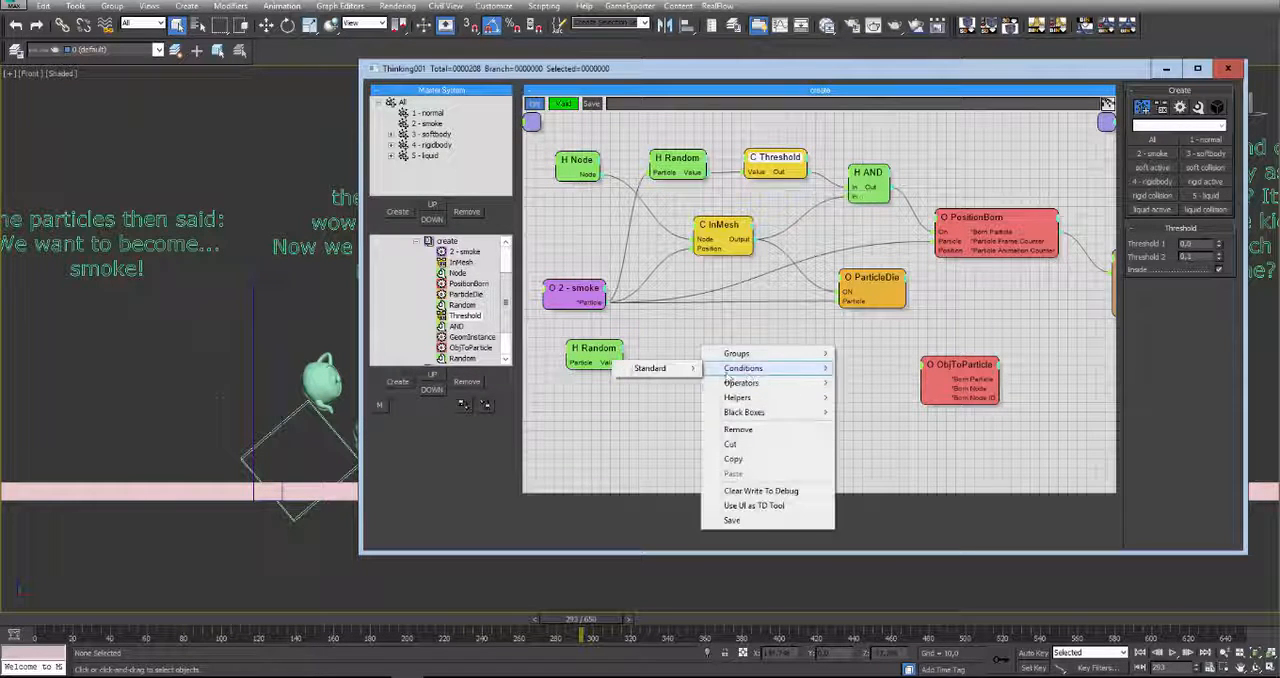
mouse_move(655, 368)
left_click(548, 471)
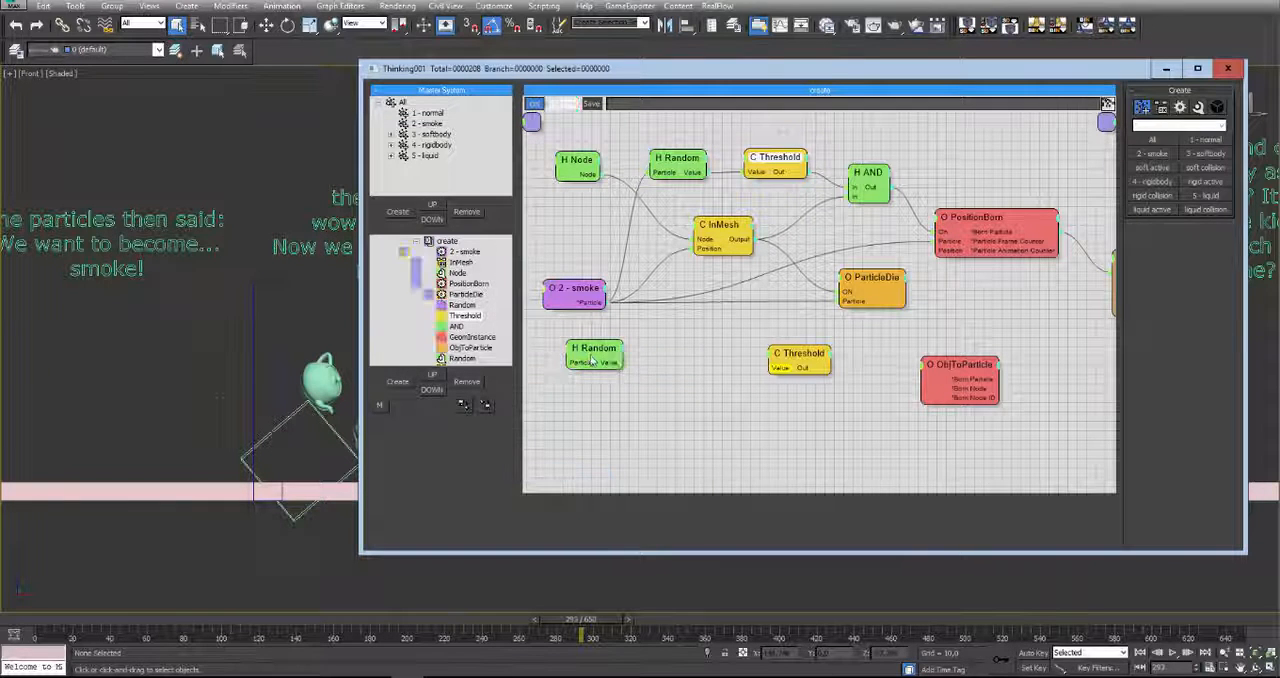
left_click_drag(594, 352, 693, 349)
left_click_drag(801, 361, 790, 357)
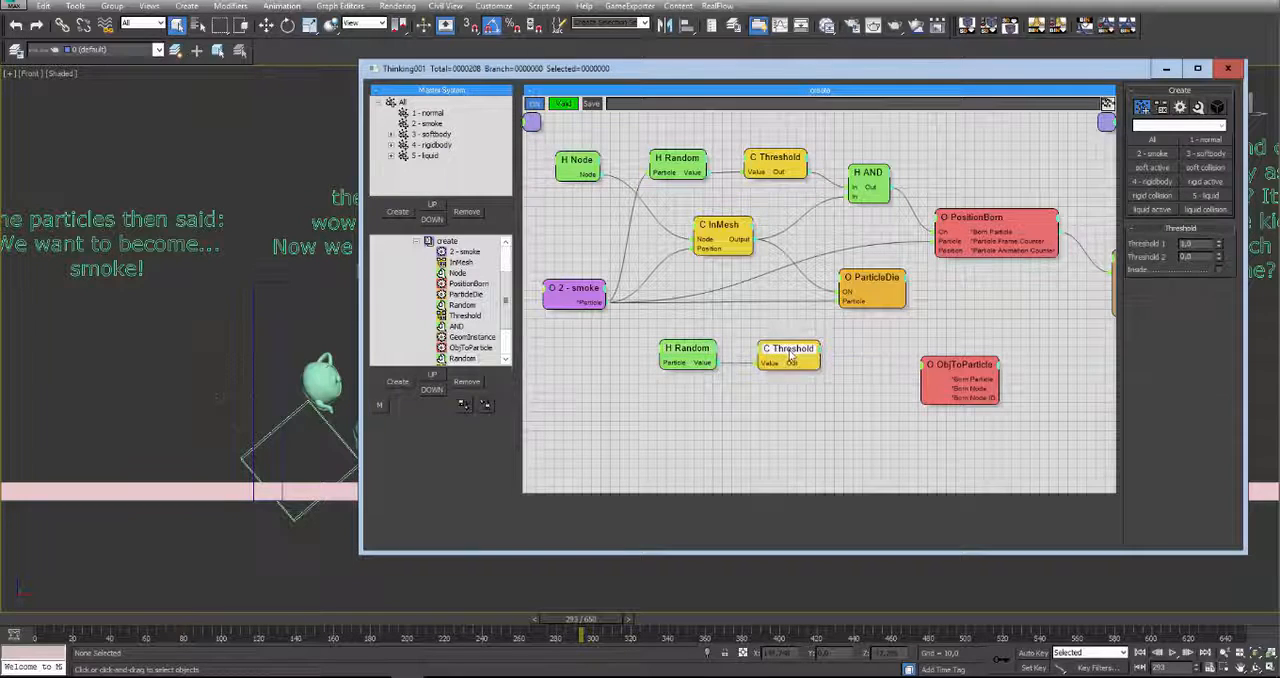
left_click(719, 358)
left_click_drag(695, 352, 687, 355)
left_click(790, 358)
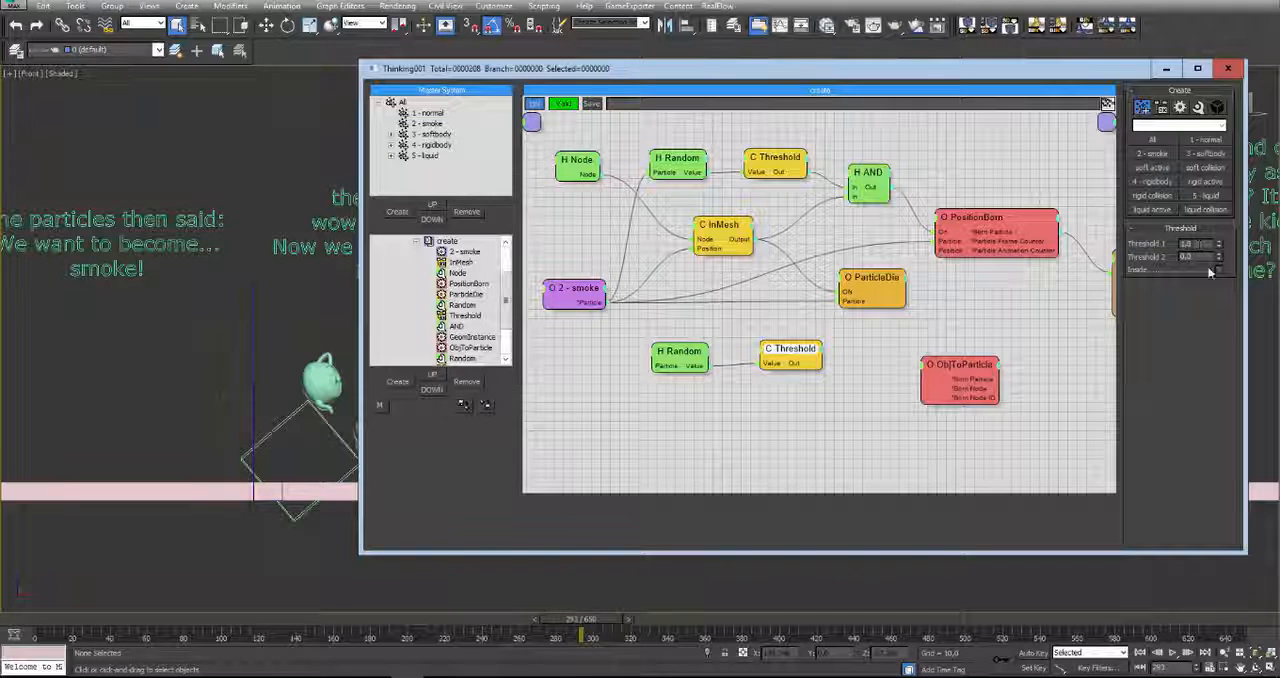
- Remove the unneeded second Random and Threshold nodes from the create network
left_click_drag(836, 330, 634, 405)
right_click(688, 393)
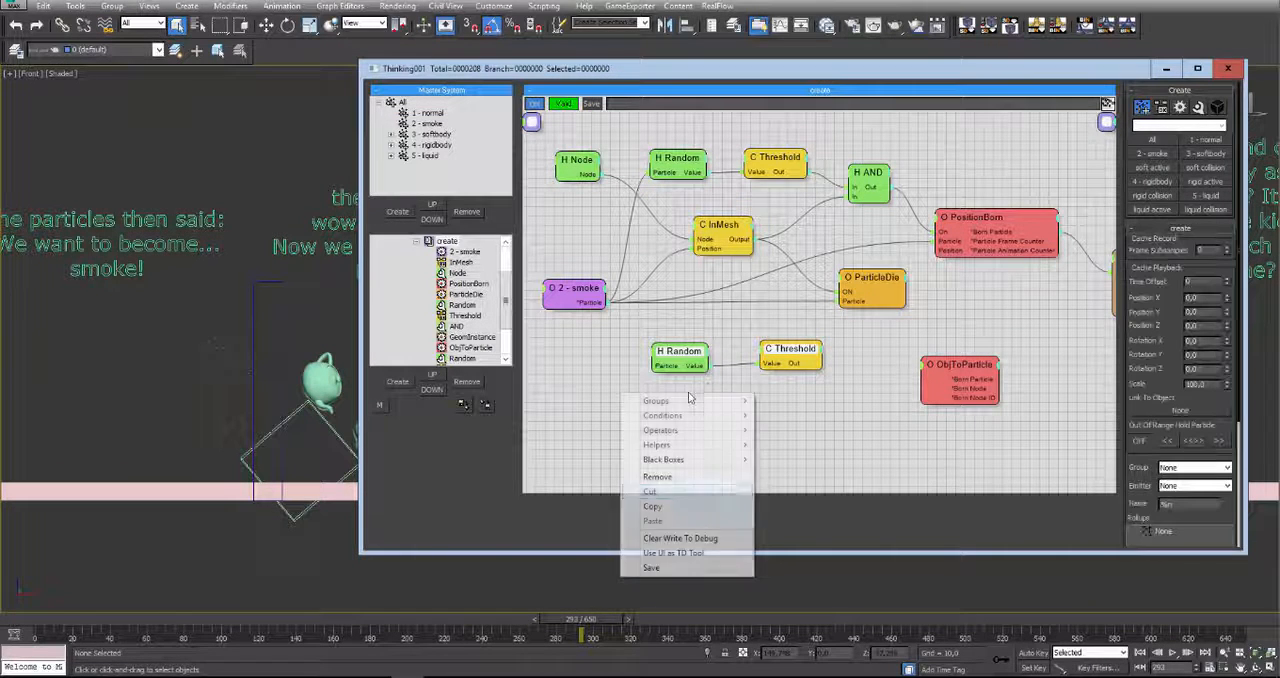
left_click(658, 477)
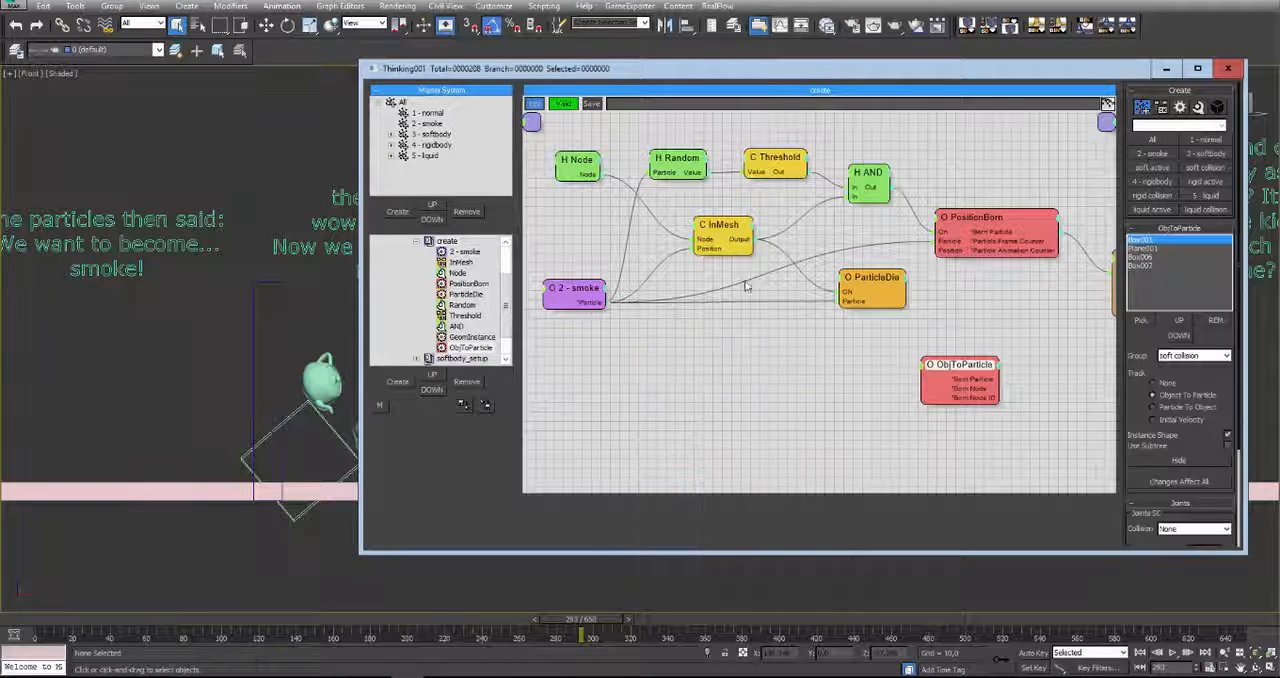
- Compare the original Random node's settings with the Threshold node's limits and Inside option
left_click(775, 160)
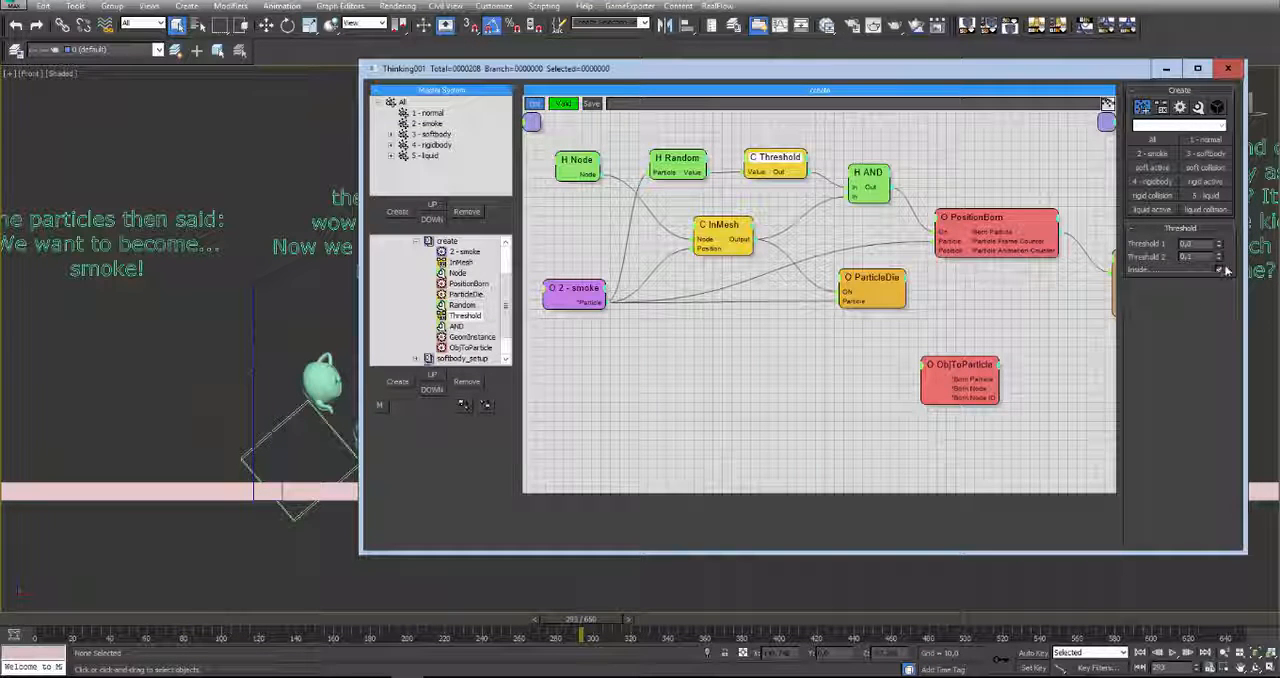
left_click(685, 166)
left_click(776, 162)
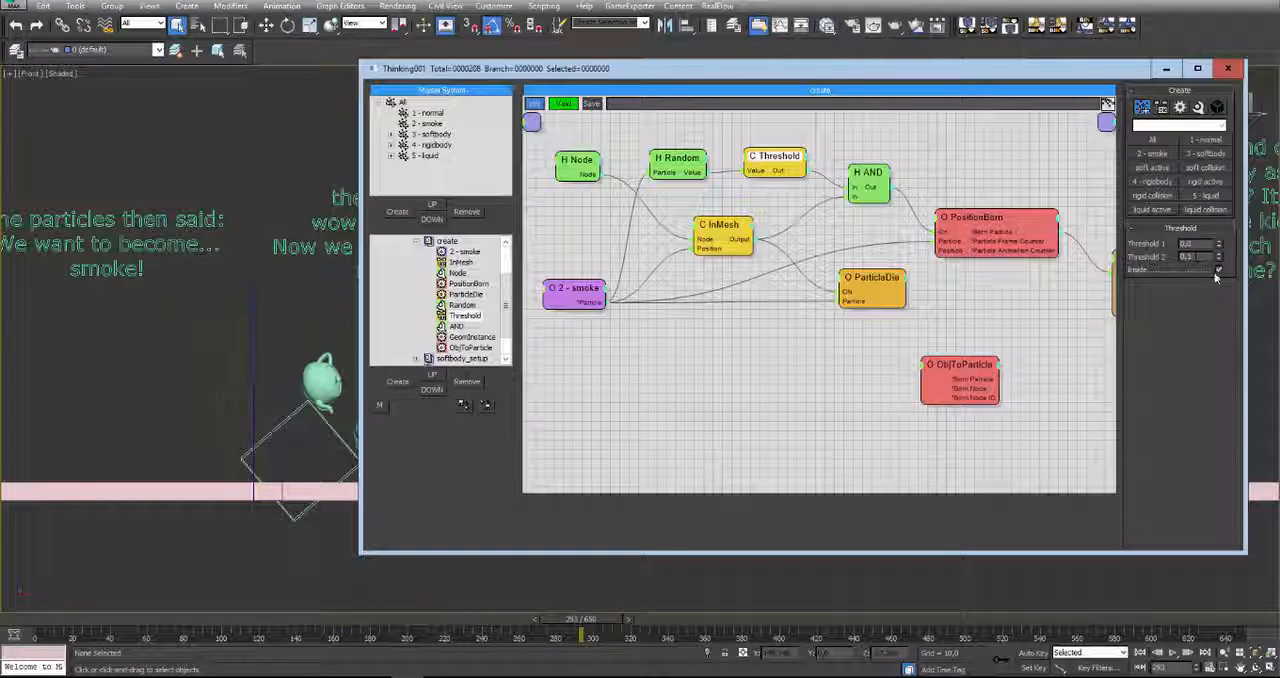
- Examine the AND node that joins Threshold and InMesh, and locate the AND operator among the Math helpers
left_click(866, 177)
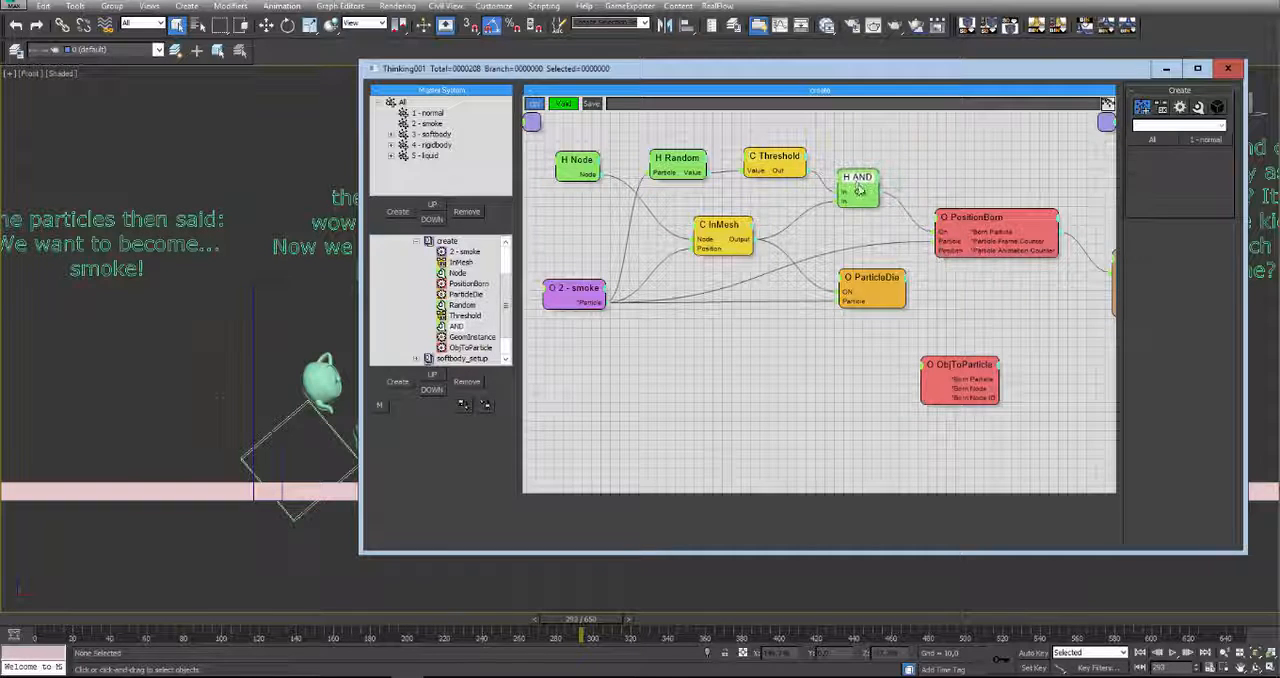
left_click_drag(866, 177, 866, 197)
right_click(712, 370)
mouse_move(757, 410)
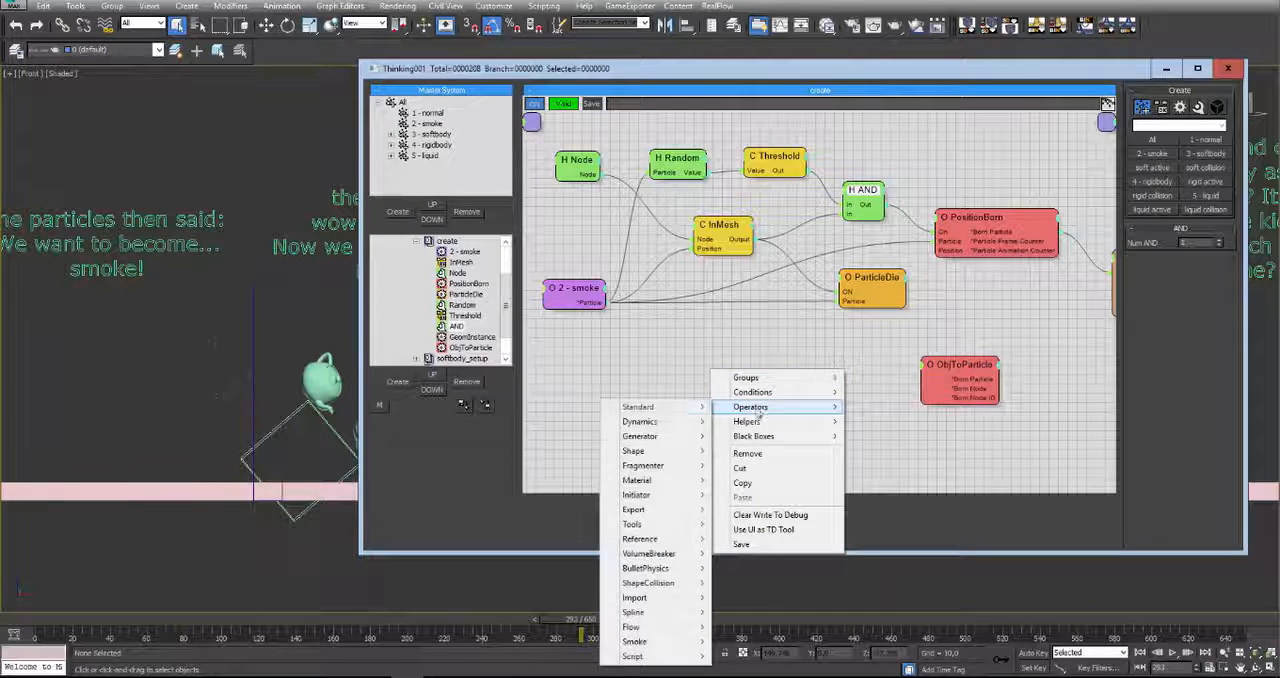
mouse_move(790, 422)
mouse_move(650, 436)
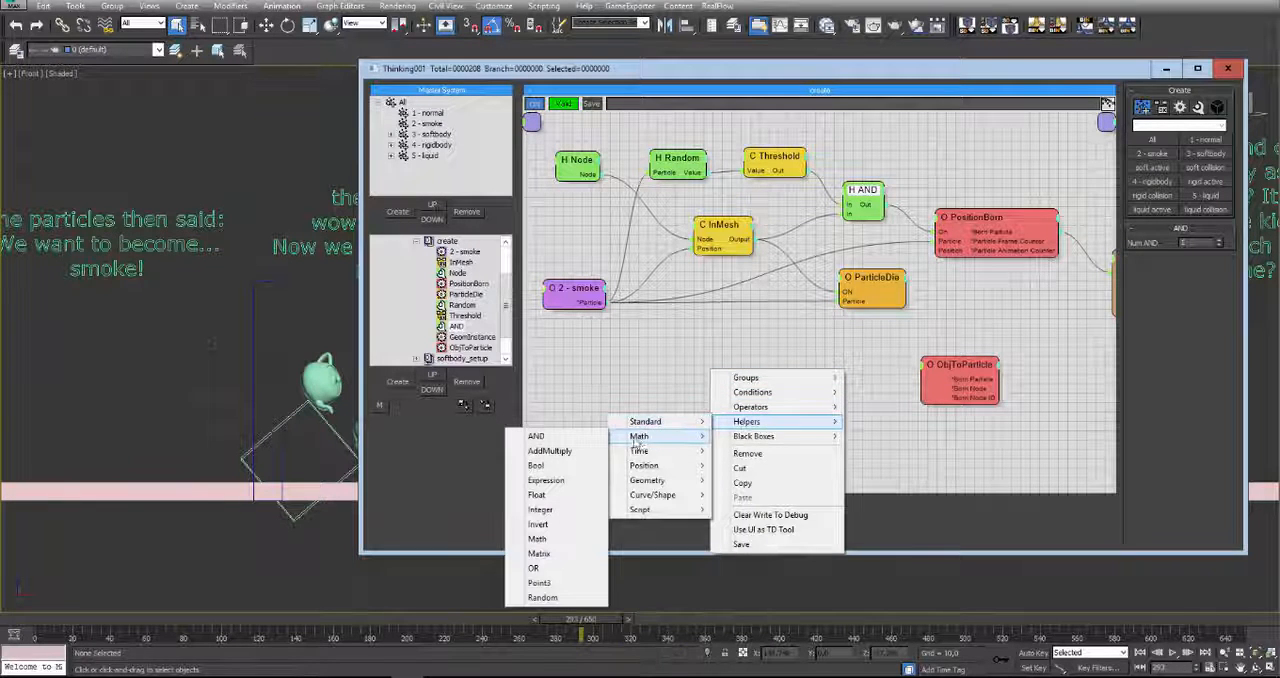
left_click(863, 191)
left_click_drag(863, 191, 861, 191)
- Trace how the Random, Threshold and InMesh conditions lead through AND to the PositionBorn node
left_click_drag(785, 157, 785, 160)
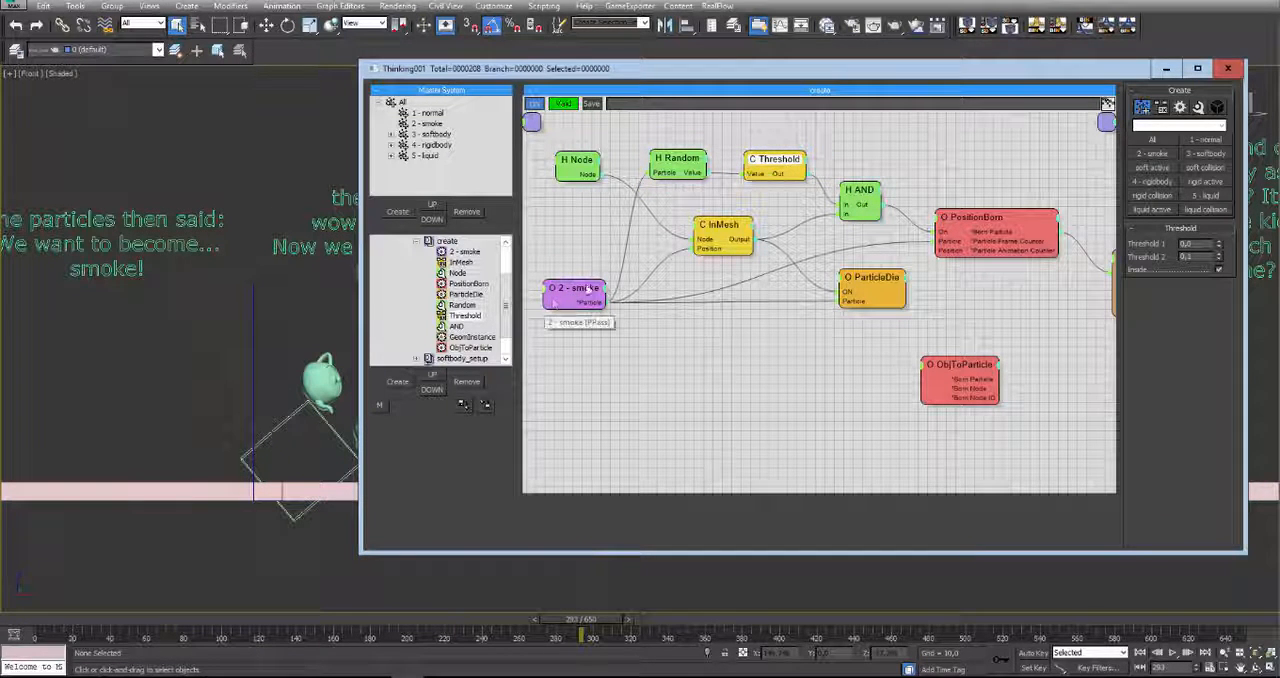
left_click_drag(670, 160, 671, 163)
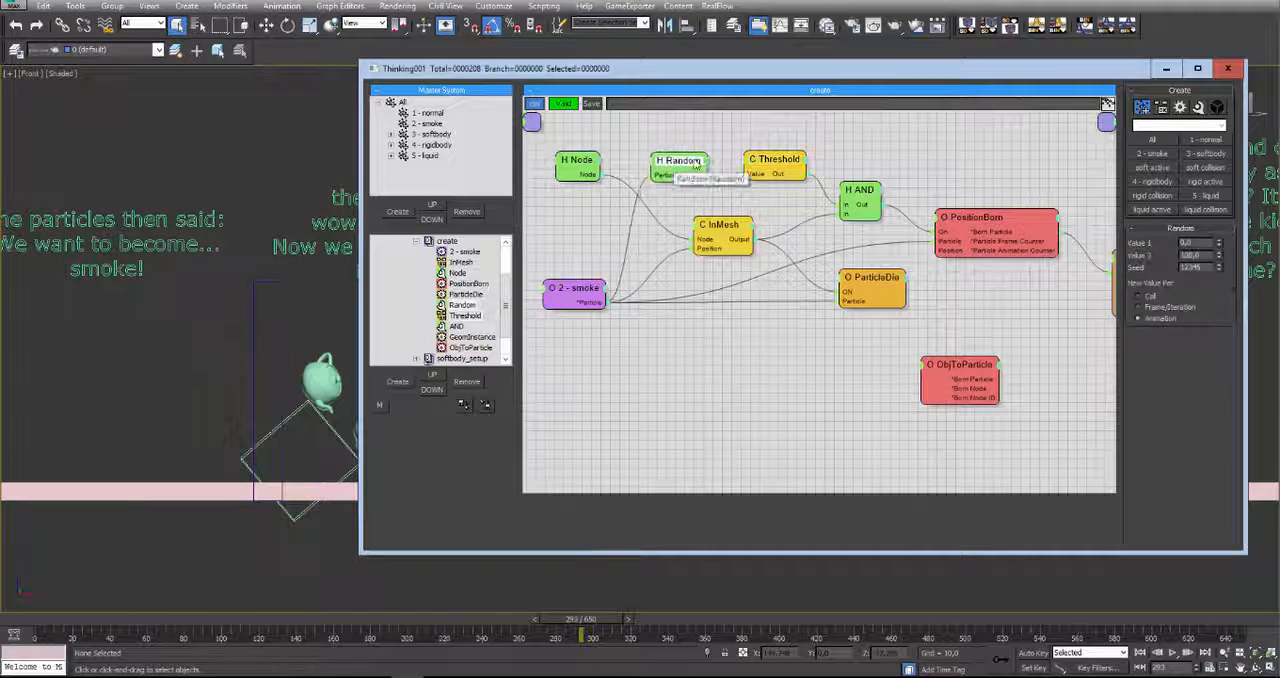
left_click_drag(782, 165, 783, 169)
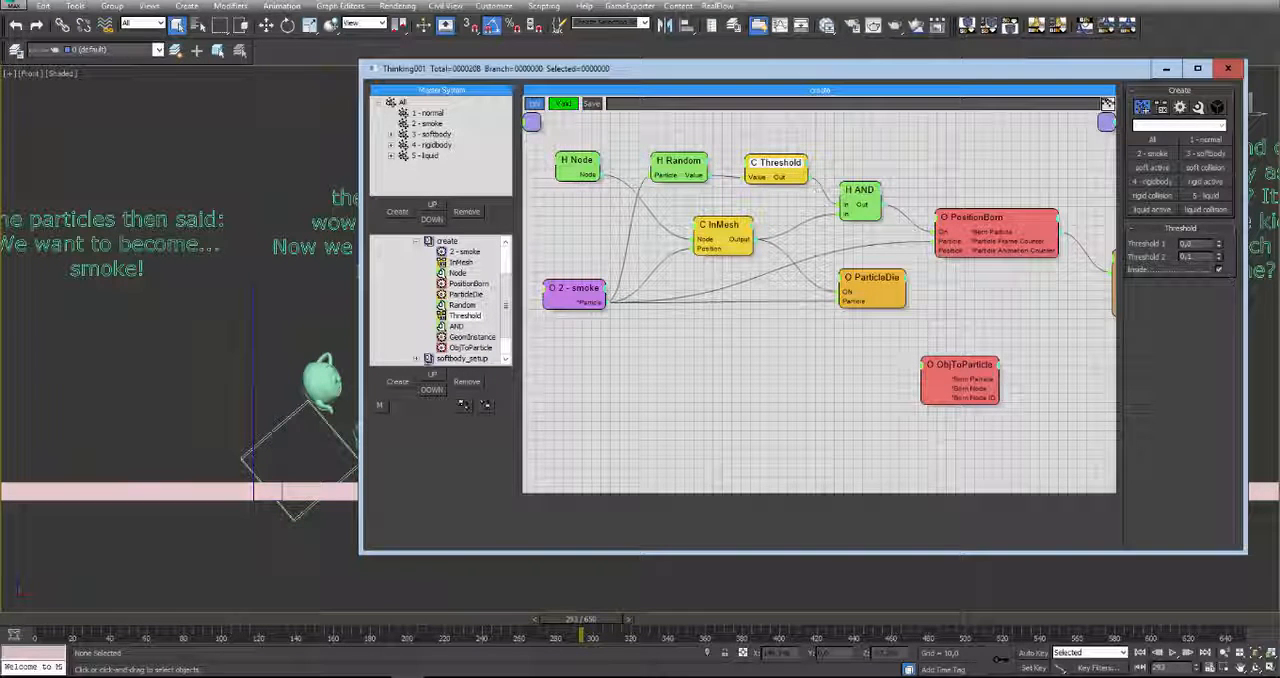
left_click_drag(720, 226, 755, 233)
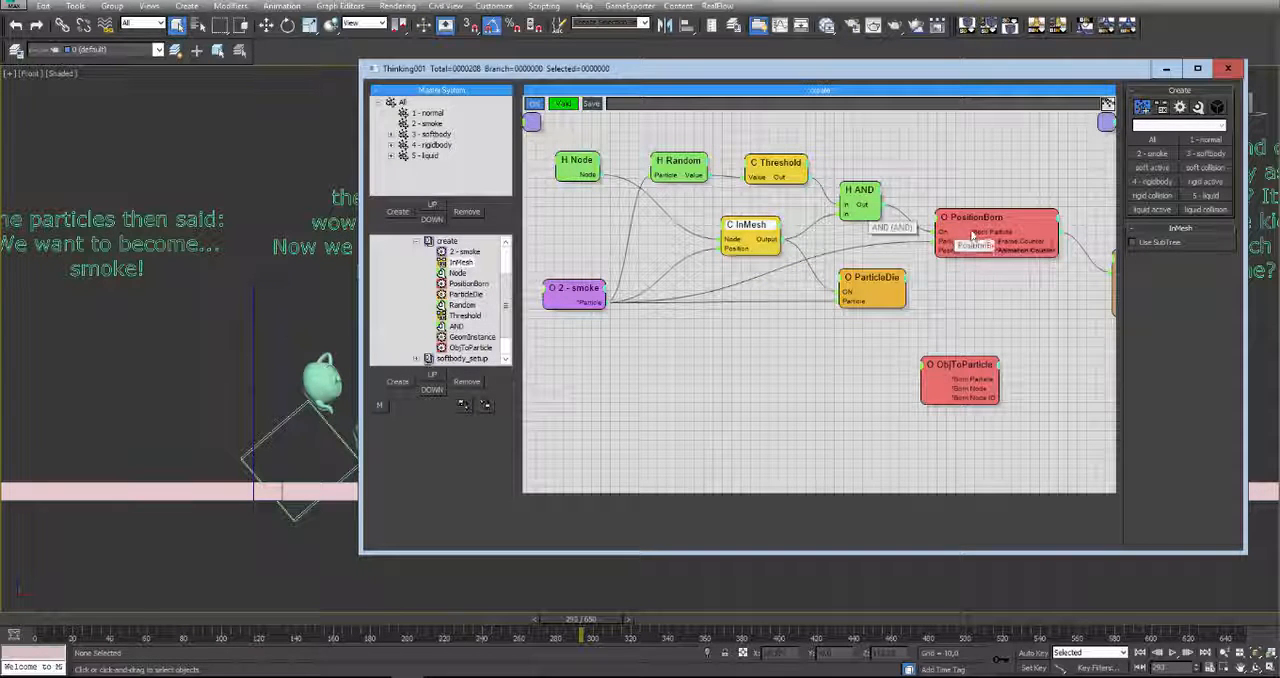
mouse_move(979, 219)
left_mouse_down()
mouse_move(966, 211)
mouse_move(969, 227)
left_mouse_up()
- Scrub to frame 212 and review how InMesh, Node, AND, Threshold, 2 - smoke and ParticleDie work together when a teapot appears
left_click_drag(129, 620, 437, 618)
key("q")
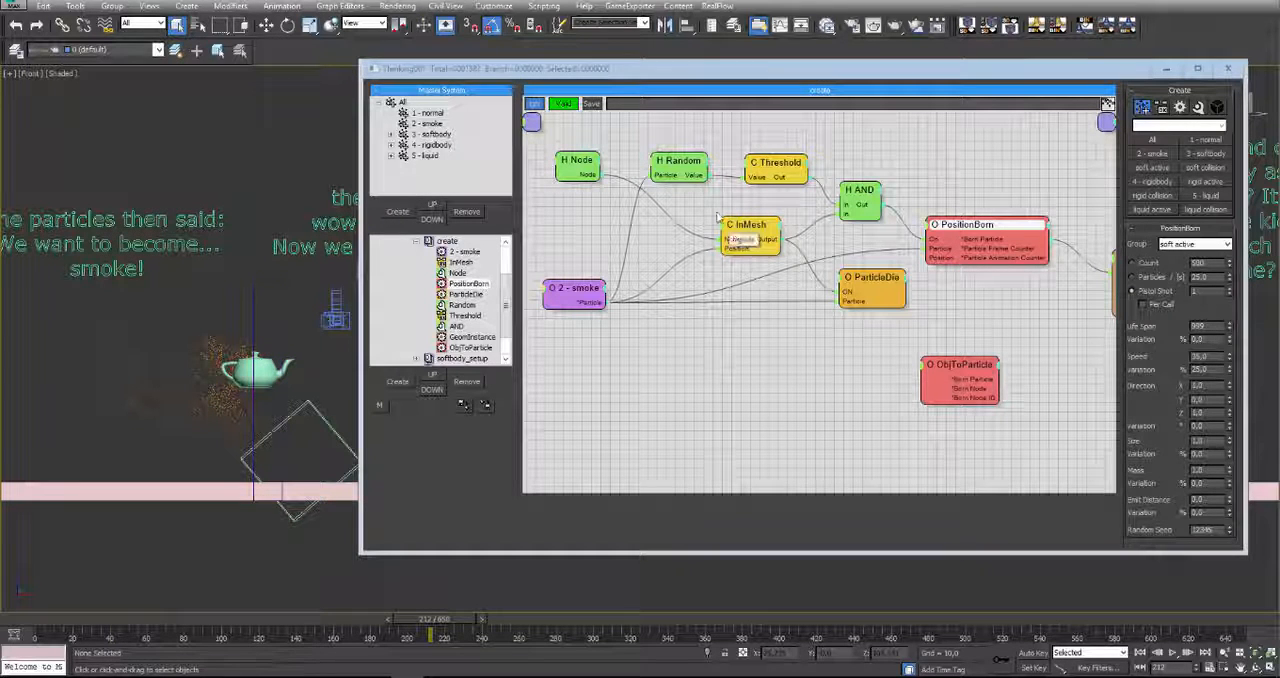
left_click_drag(765, 235, 757, 241)
left_click_drag(577, 168, 578, 179)
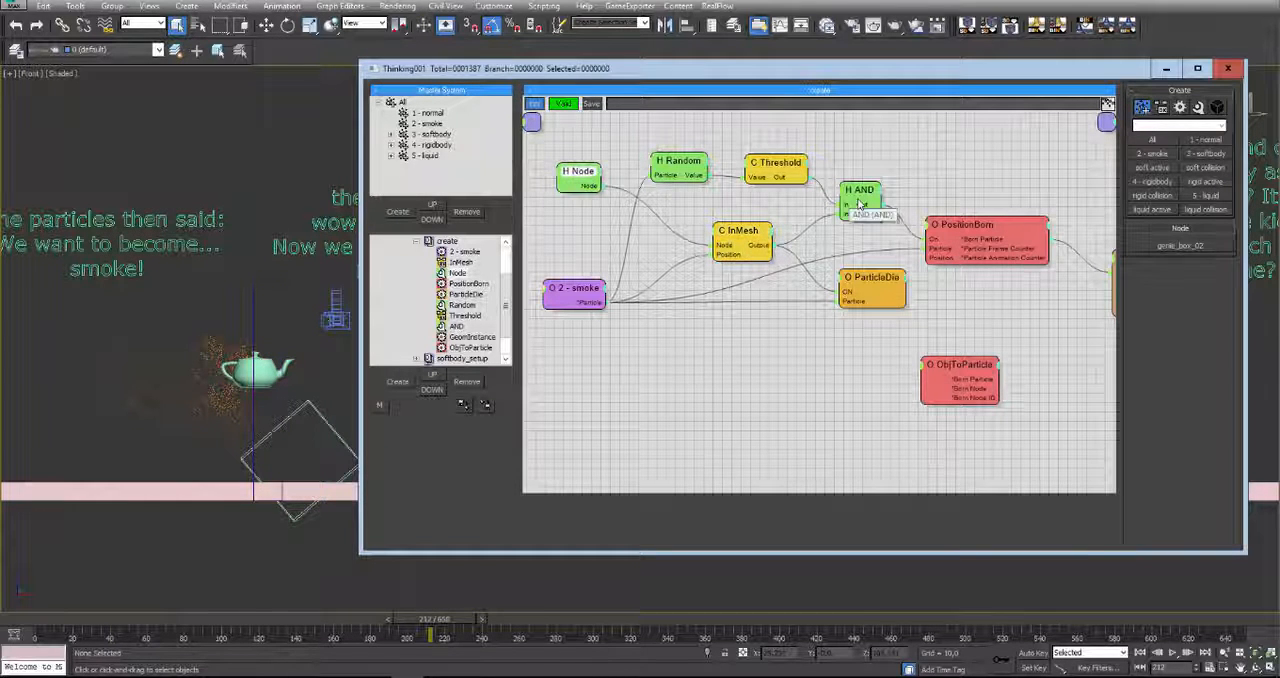
mouse_move(858, 204)
left_mouse_down()
mouse_move(862, 220)
mouse_move(860, 209)
left_mouse_up()
left_click_drag(790, 165, 793, 161)
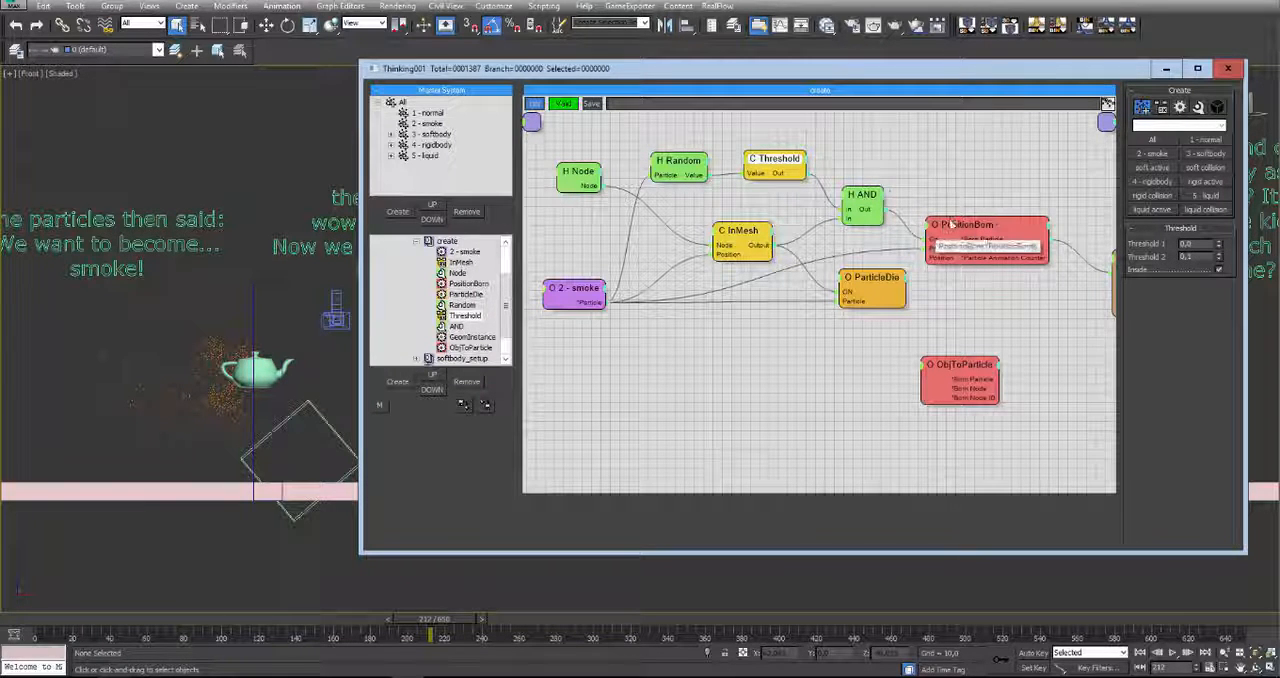
mouse_move(572, 293)
left_mouse_down()
mouse_move(623, 292)
mouse_move(566, 290)
left_mouse_up()
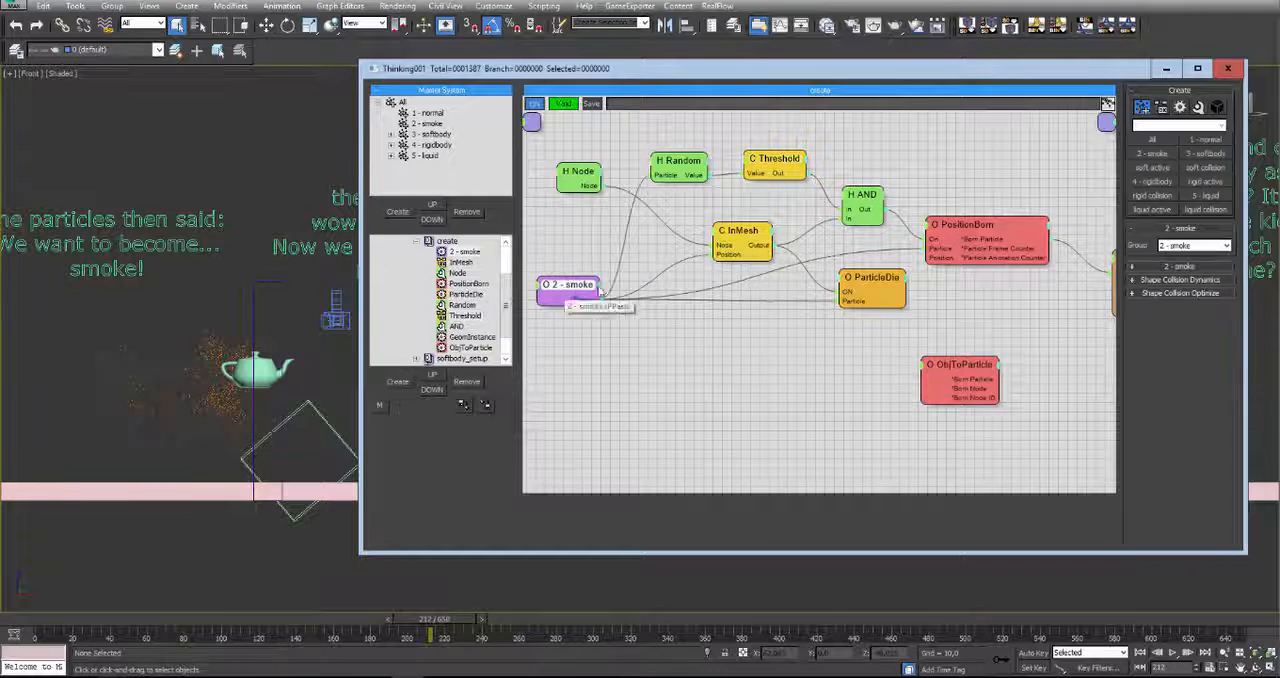
mouse_move(864, 292)
left_mouse_down()
mouse_move(852, 292)
mouse_move(860, 283)
left_mouse_up()
left_click_drag(740, 238, 724, 234)
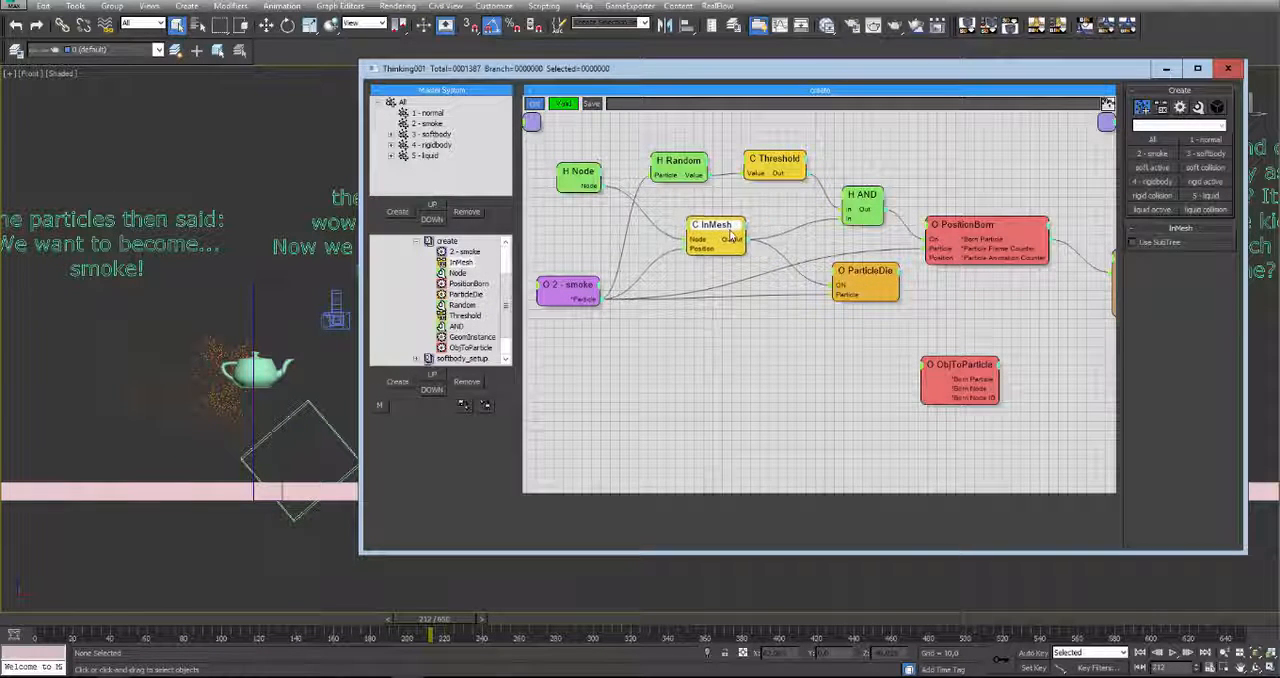
- Add a second InMesh condition node in the empty area below the existing network
right_click(740, 362)
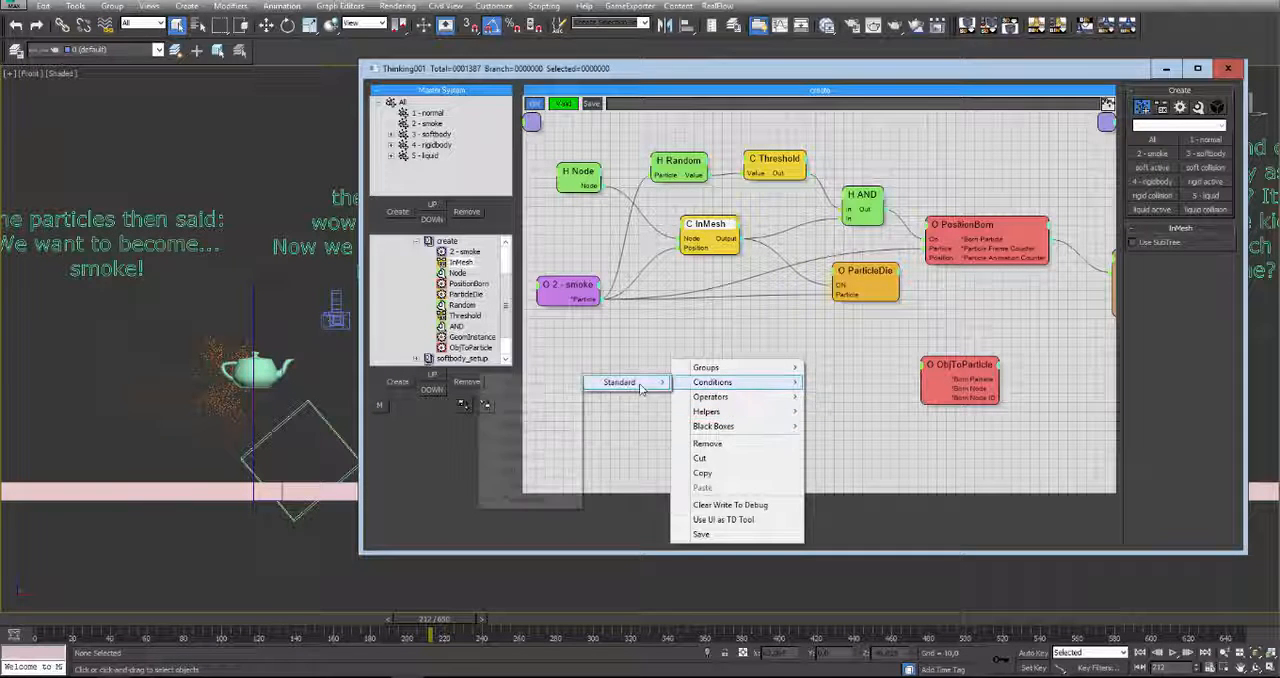
mouse_move(640, 390)
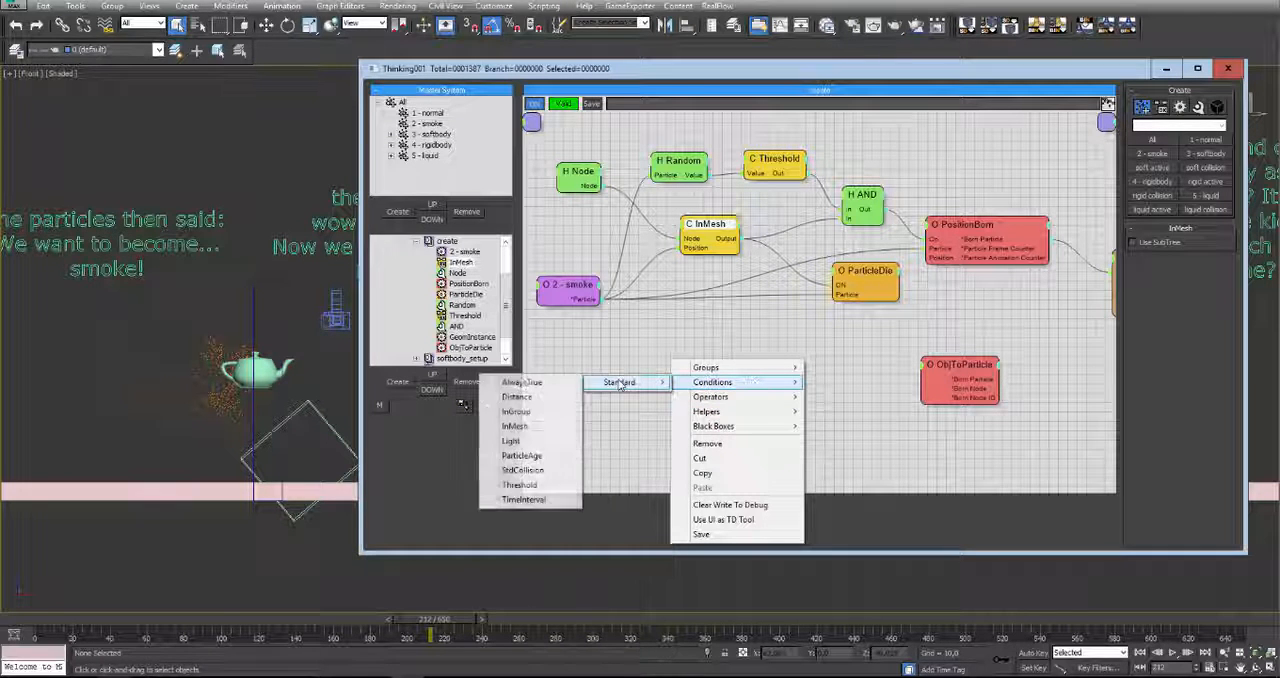
left_click(526, 428)
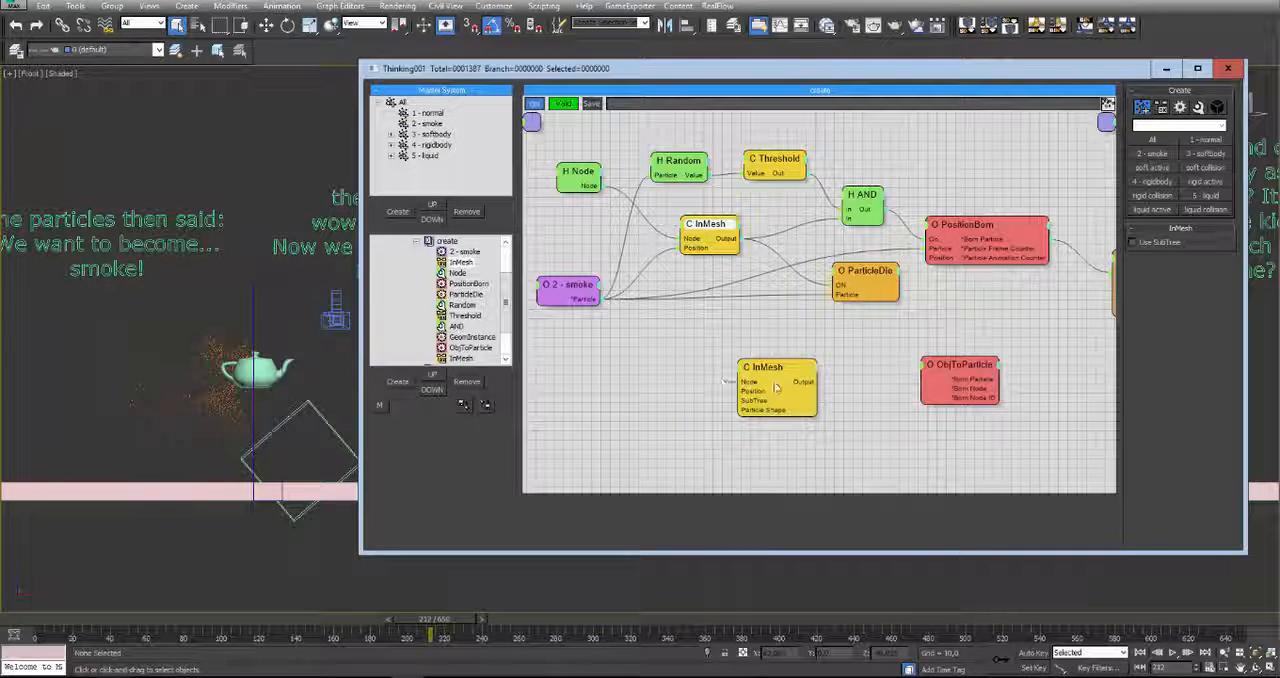
- Add a second Node helper and assign it the same scene box that the existing Node helper uses
right_click(571, 369)
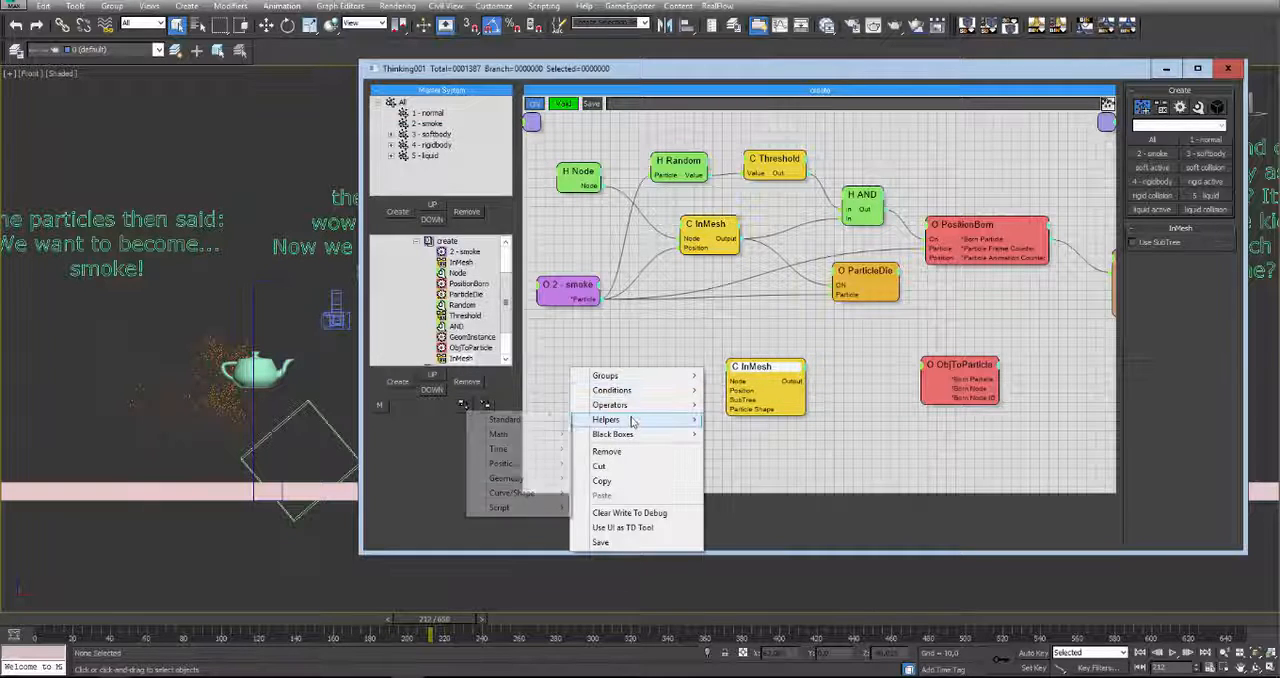
mouse_move(630, 419)
mouse_move(520, 419)
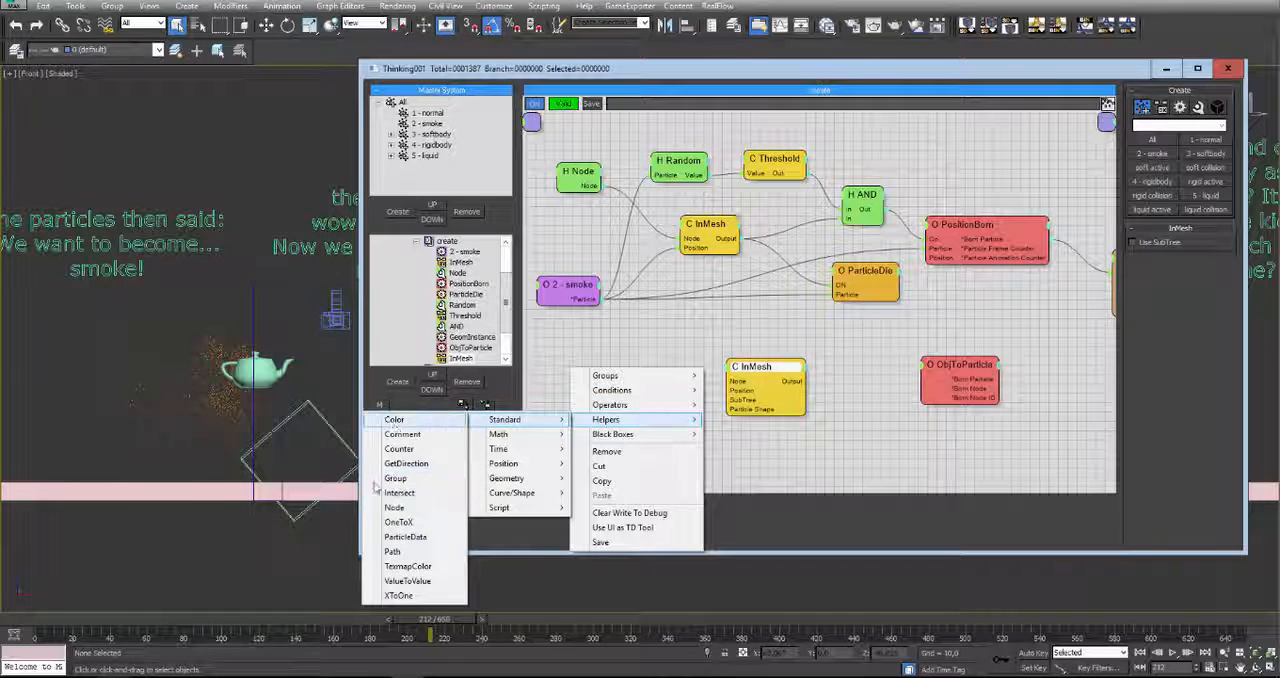
left_click(416, 513)
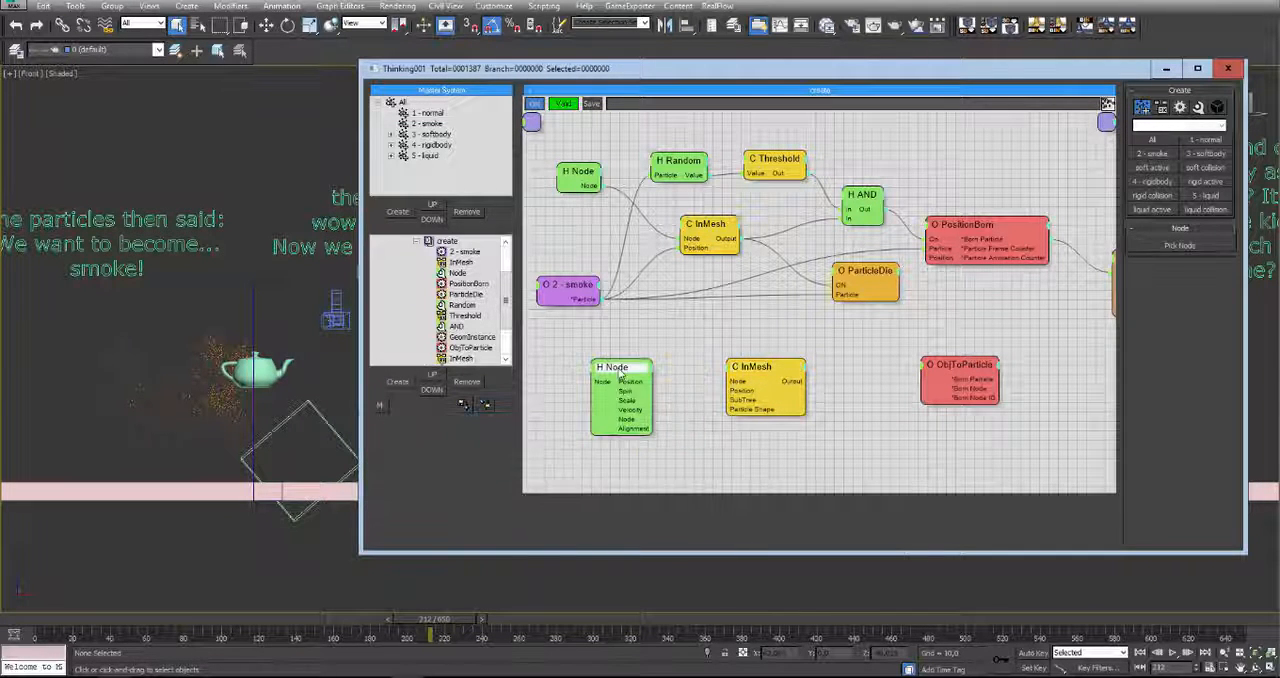
left_click(1160, 247)
left_click(281, 313)
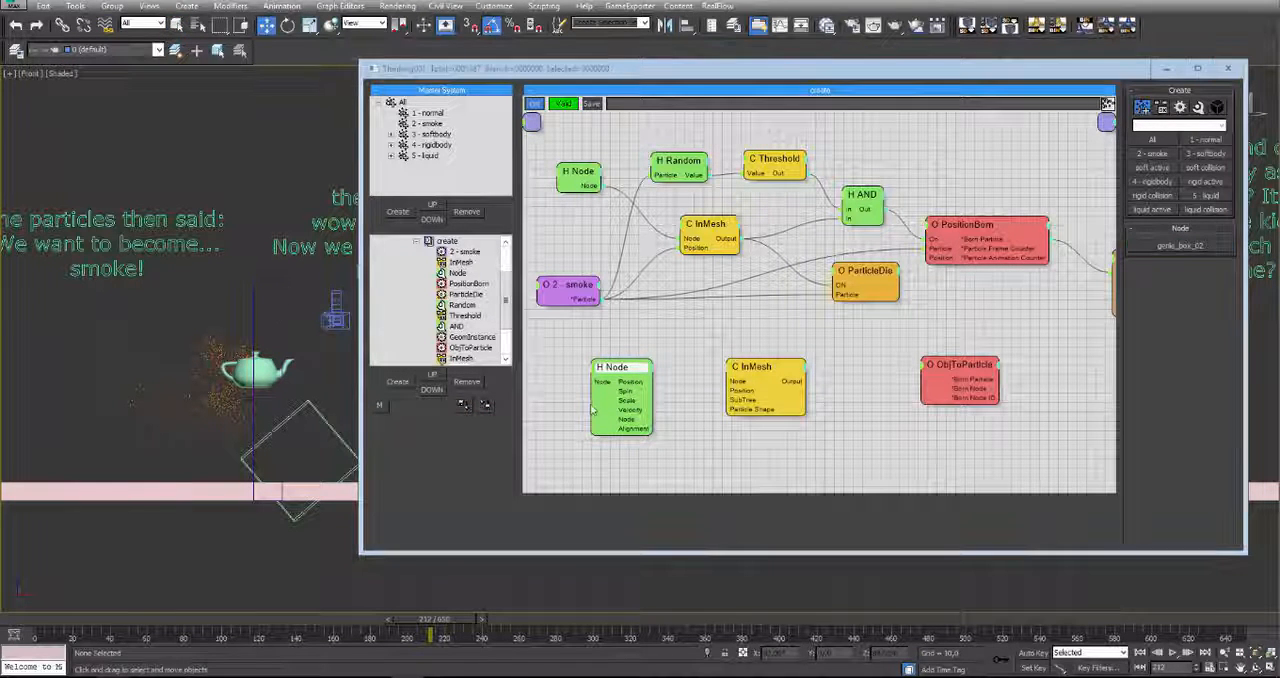
- Connect the new Node helper's Node output to the new InMesh's Node input and hide the helper's unused ports
left_click_drag(740, 392, 736, 382)
left_click_drag(624, 376, 644, 360)
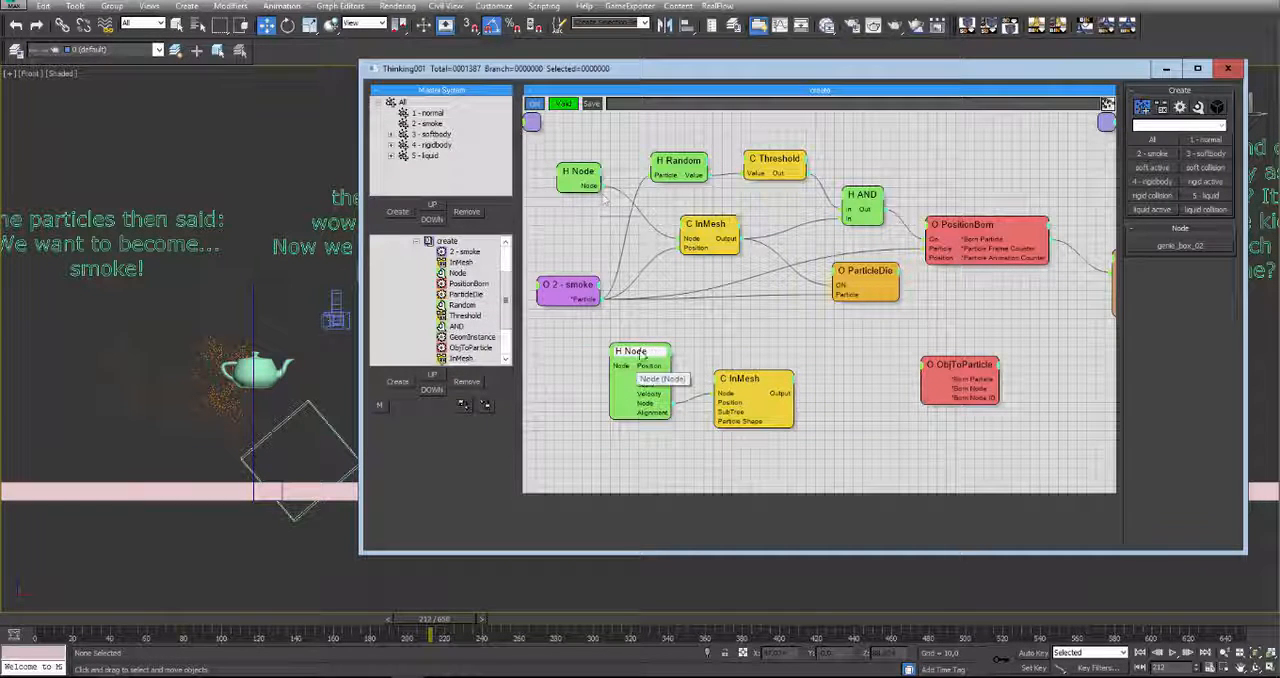
left_click(578, 174)
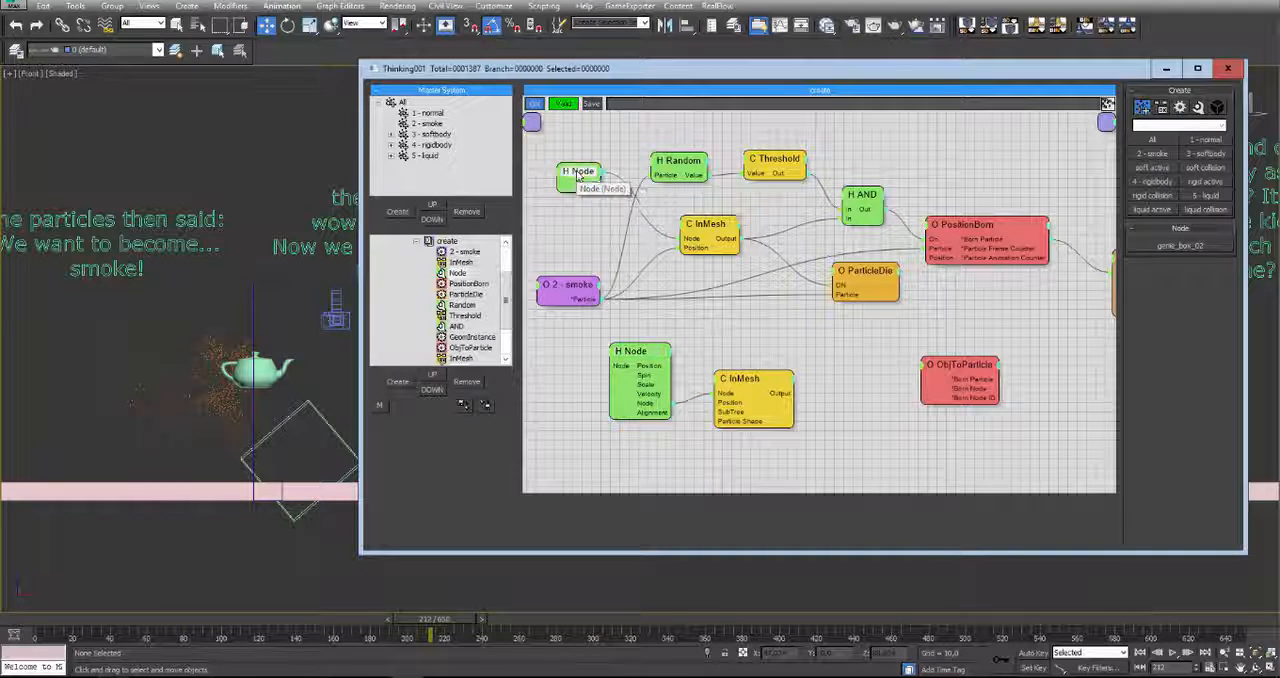
mouse_move(650, 363)
left_mouse_down()
mouse_move(675, 372)
mouse_move(655, 353)
left_mouse_up()
double_click(655, 347)
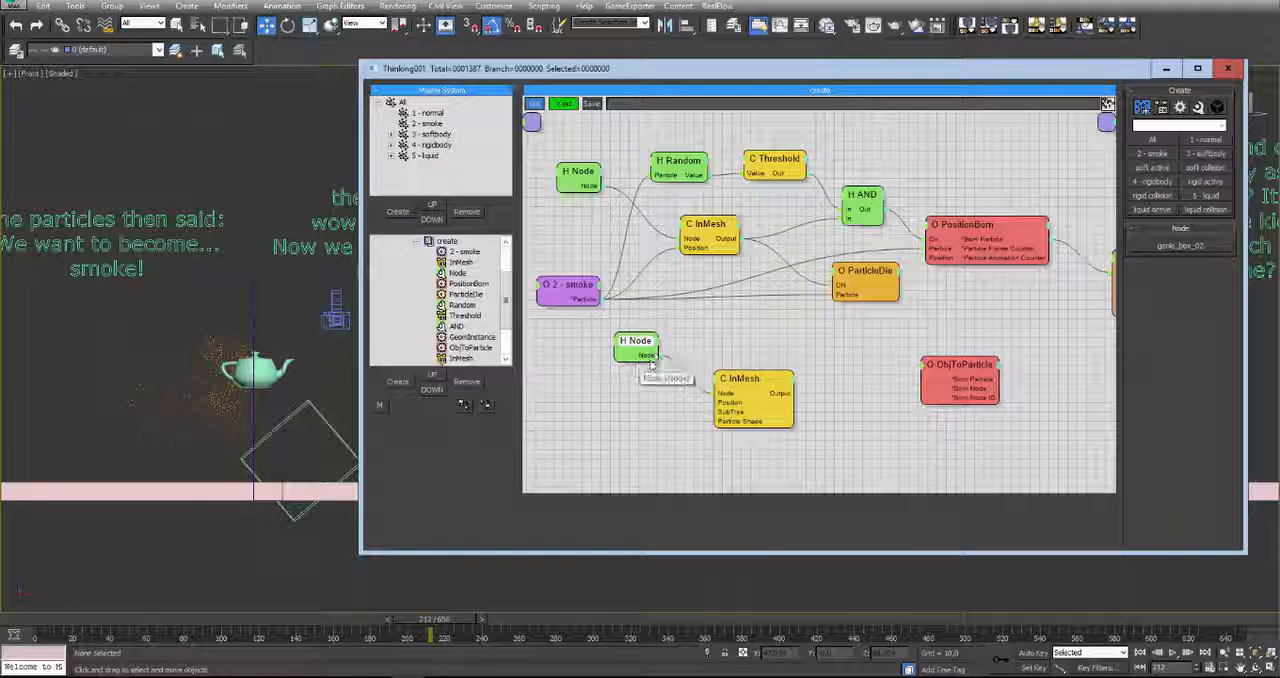
left_click_drag(651, 366, 644, 373)
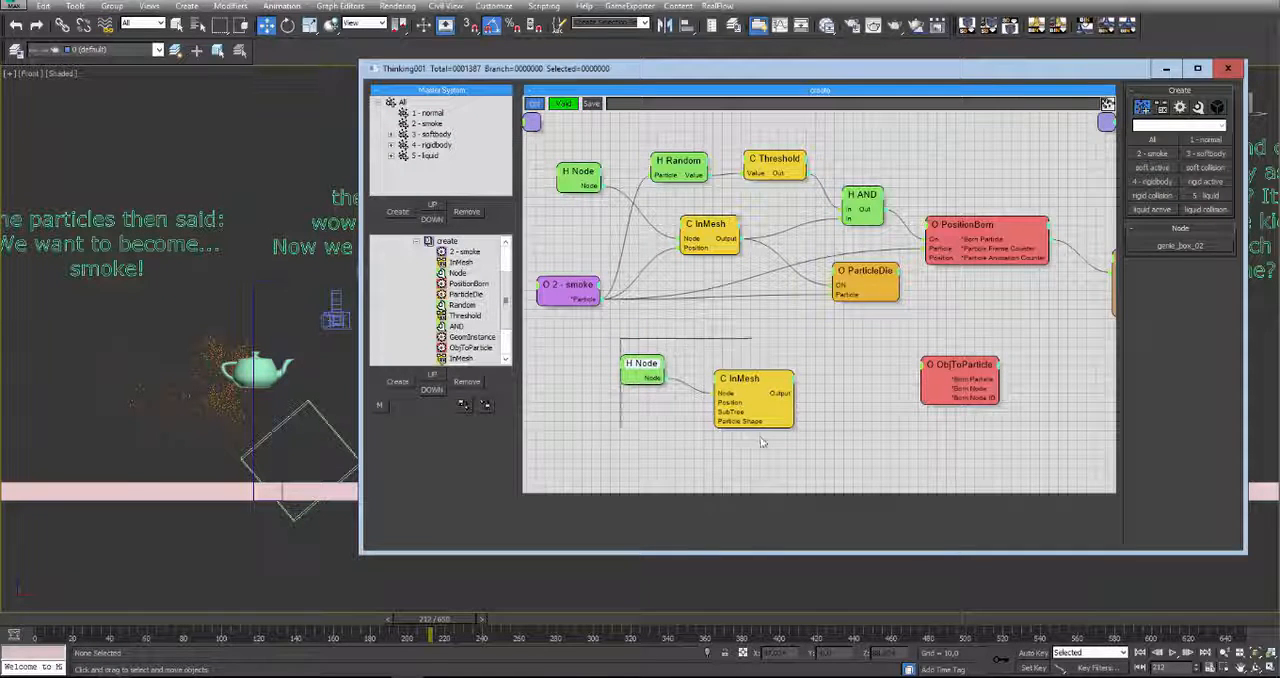
- Remove the second InMesh condition and the second Node helper from the create network
right_click(697, 381)
left_click(757, 630)
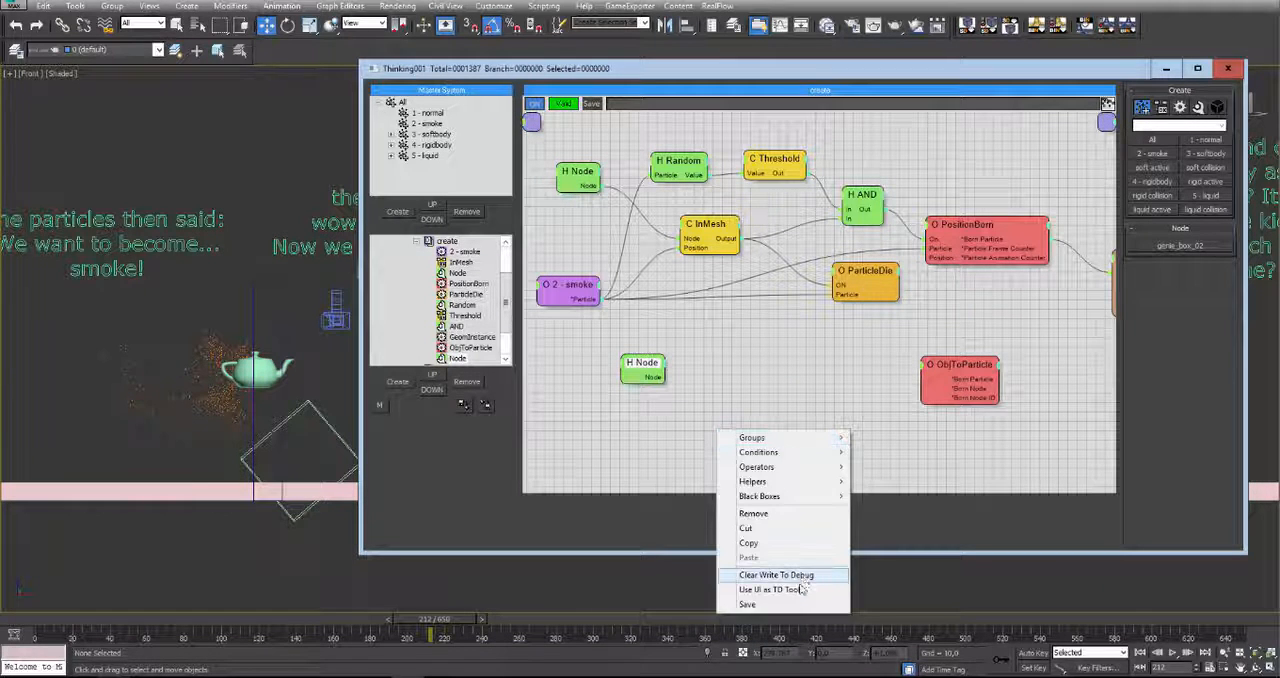
left_click(775, 513)
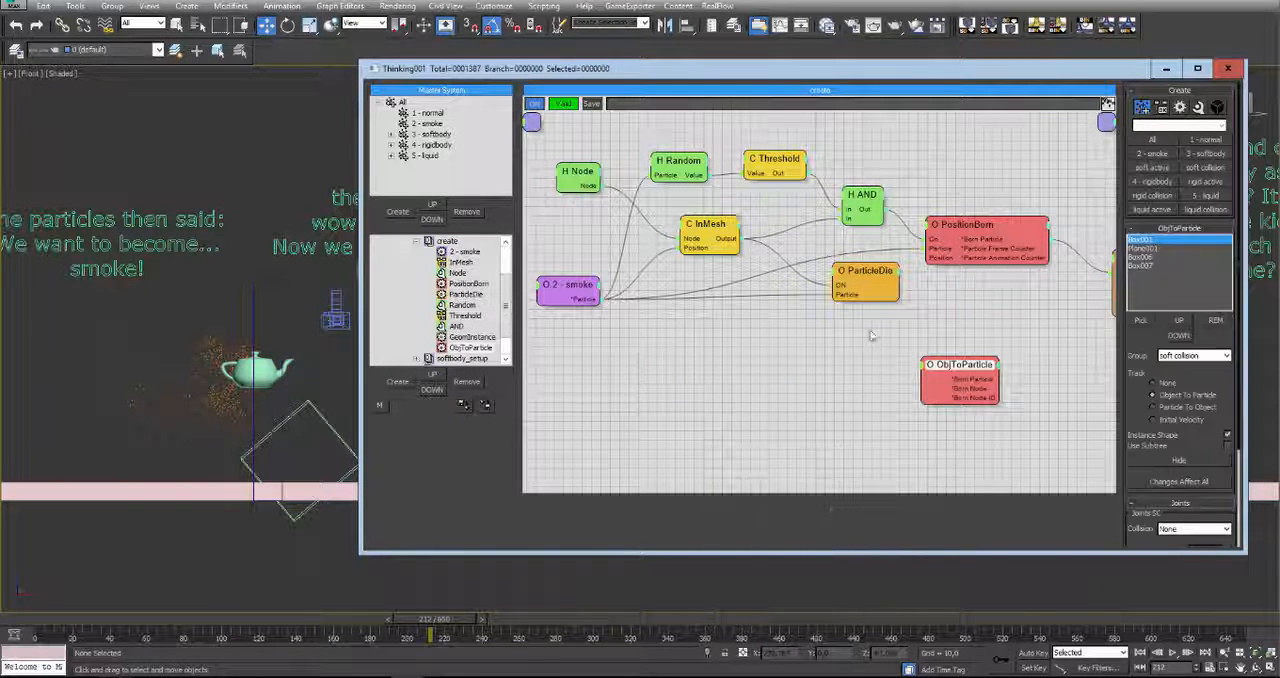
- Examine the outputs offered by ObjToParticle and the inputs and outputs offered by PositionBorn
left_click(925, 362)
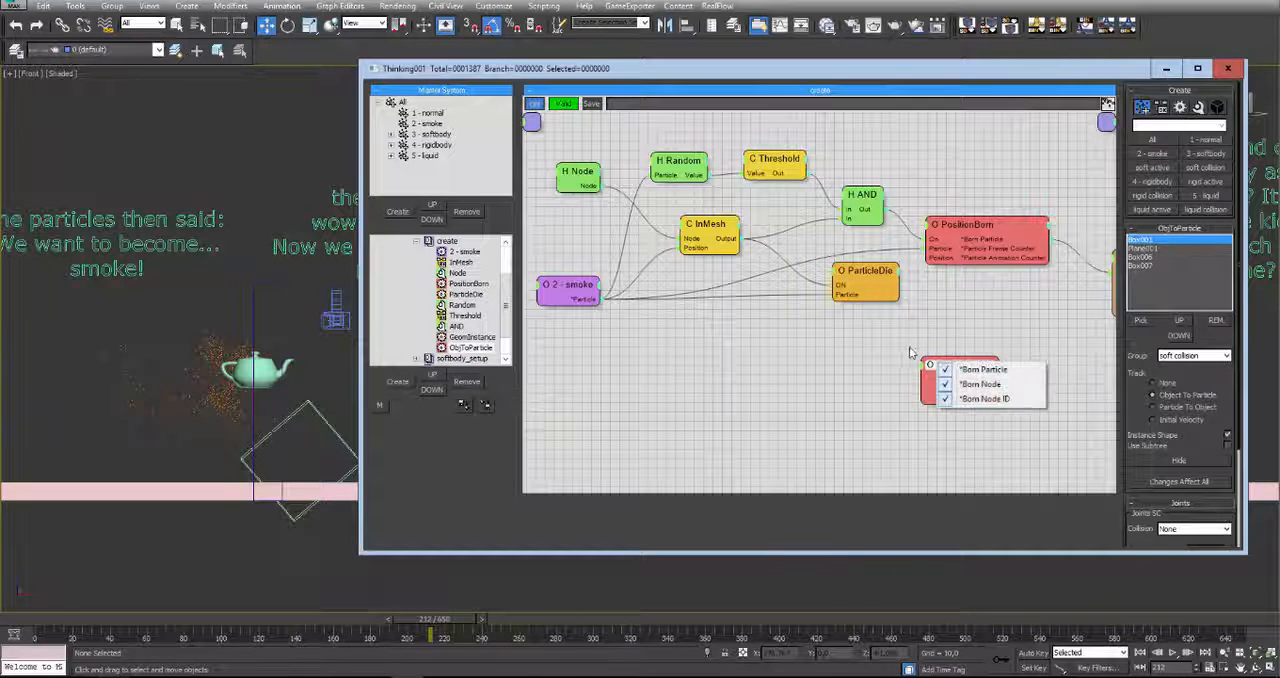
left_click(914, 323)
left_click_drag(960, 376, 952, 368)
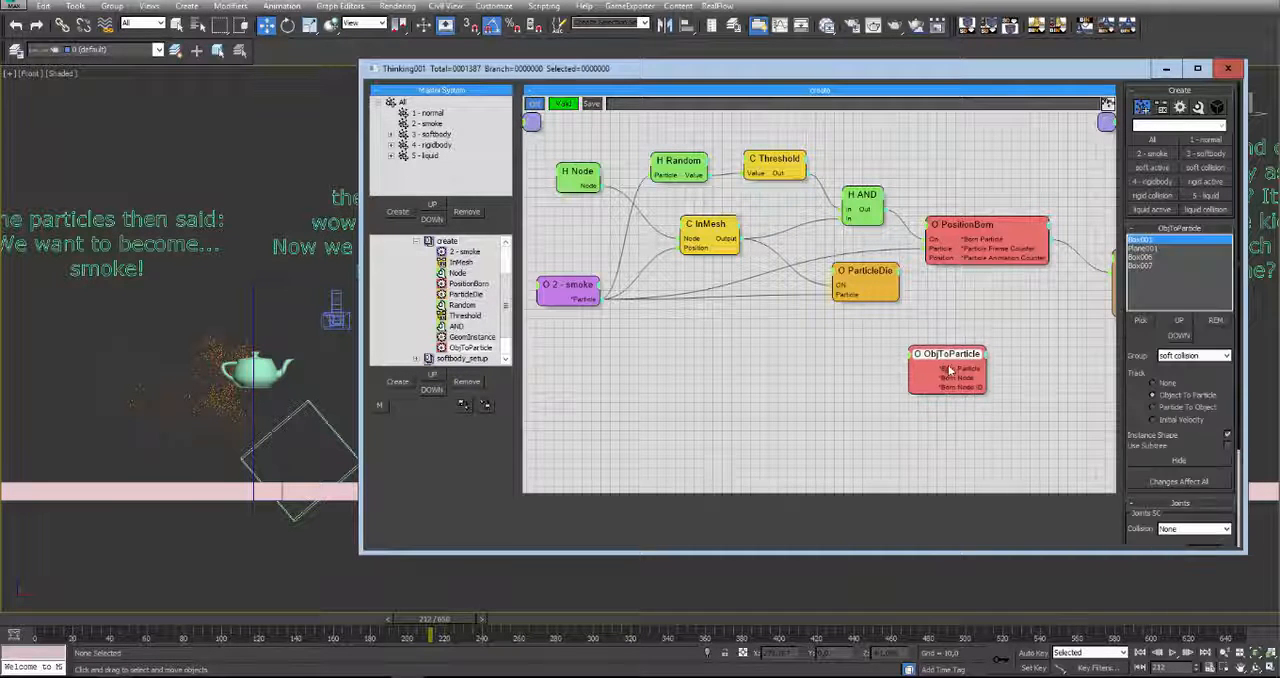
left_click(927, 229)
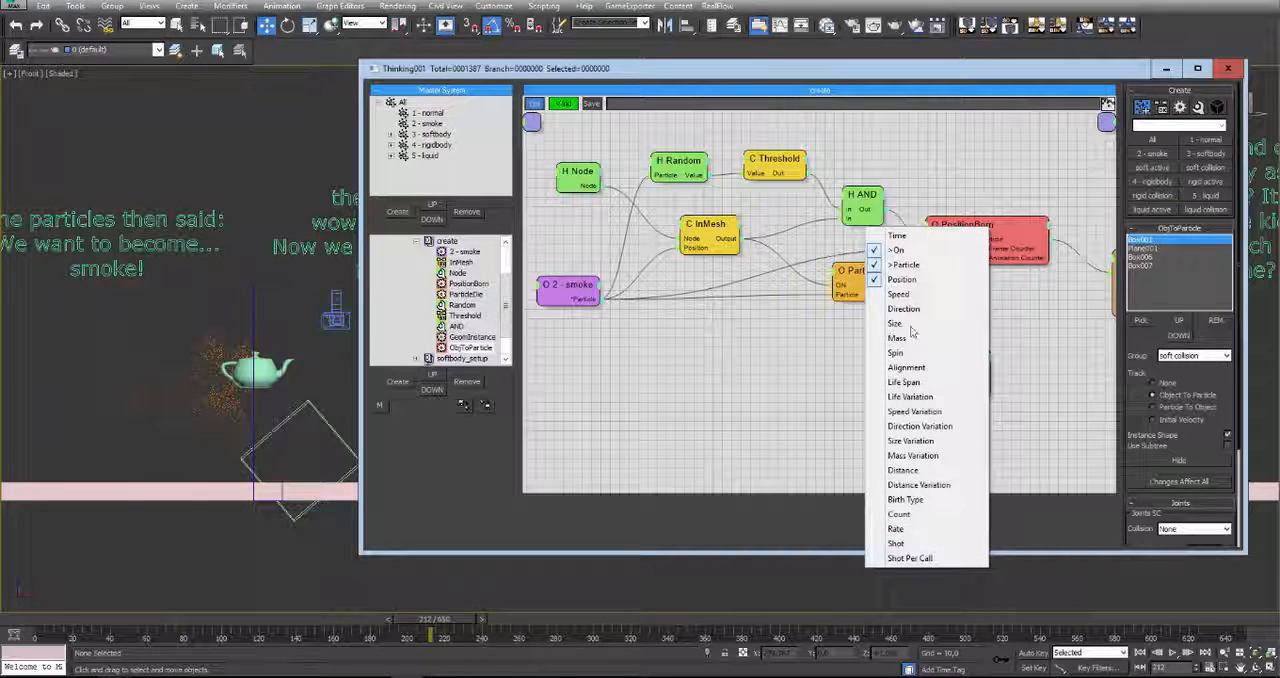
left_click(1047, 229)
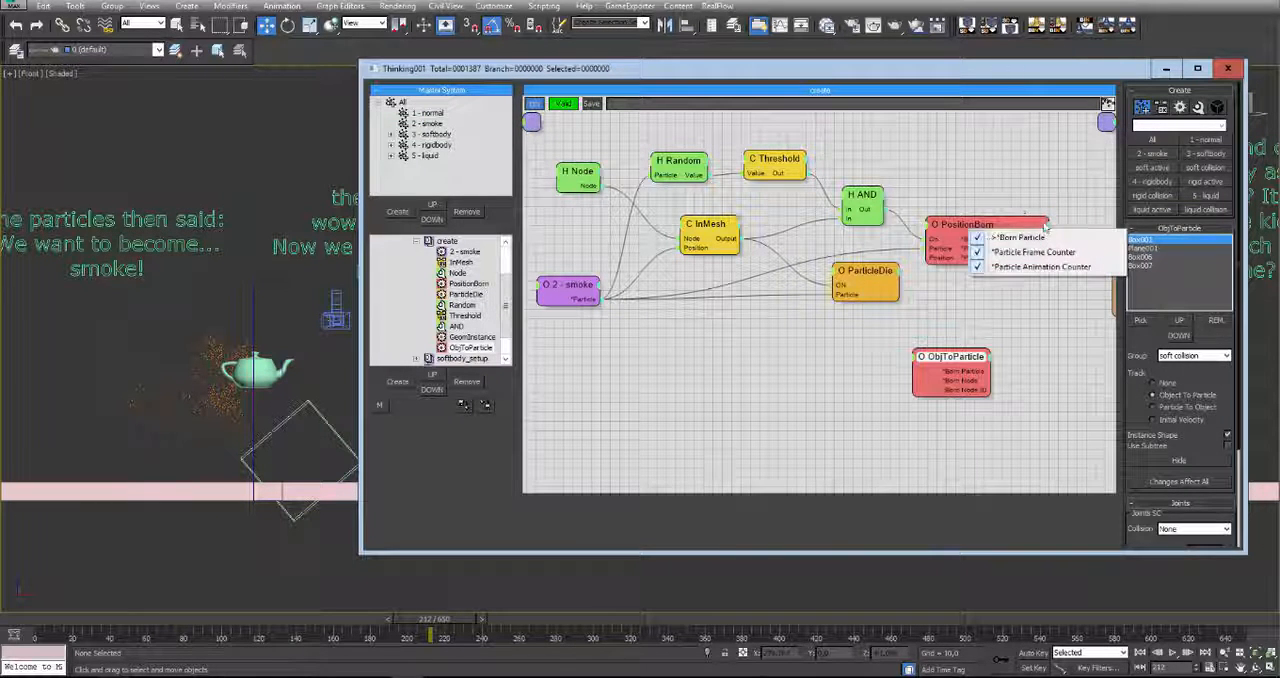
left_click(1001, 220)
left_click_drag(1004, 224, 990, 214)
middle_click_drag(1015, 142, 960, 136)
right_click(908, 360)
left_click(905, 355)
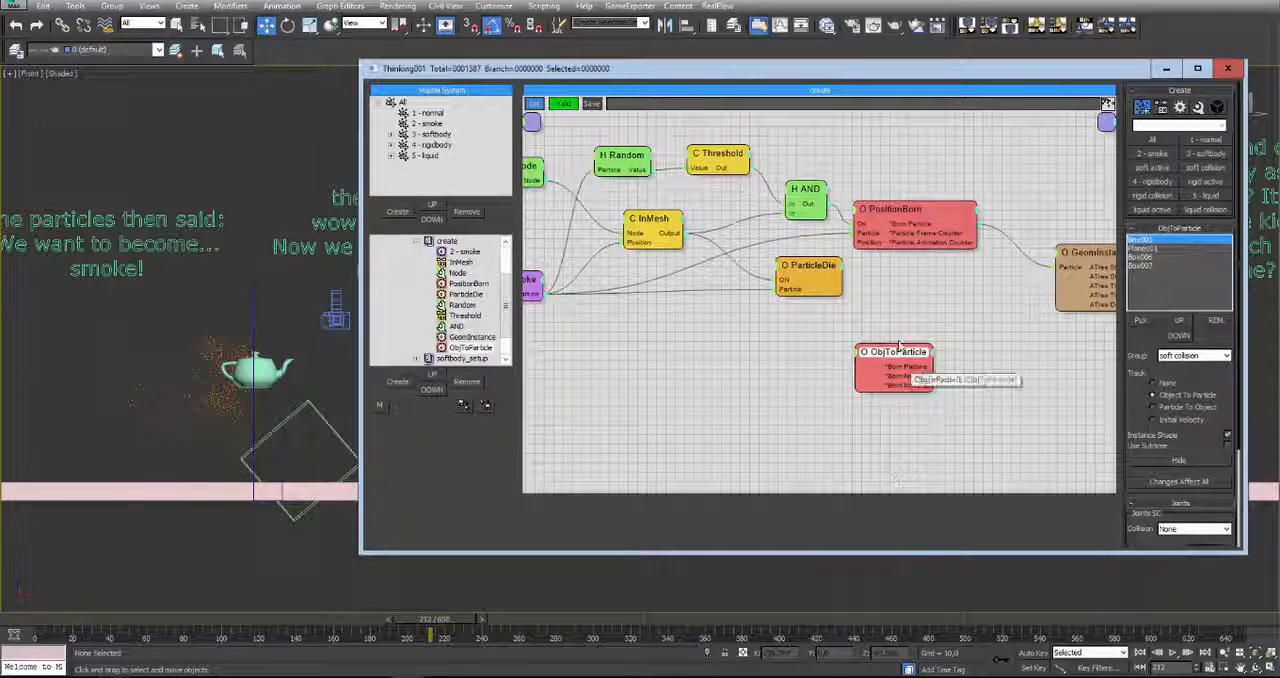
- Review the 2 - smoke group node and the birth settings of PositionBorn
middle_click_drag(709, 329, 759, 360)
left_click_drag(583, 303, 591, 294)
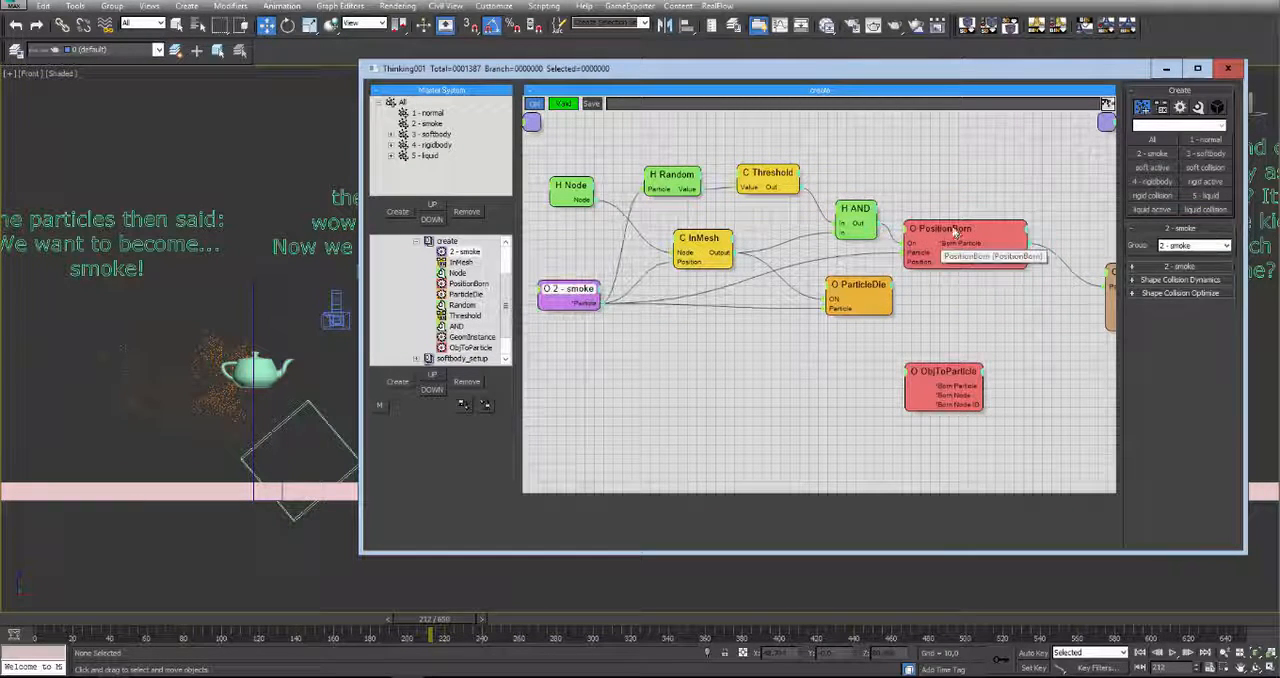
left_click_drag(955, 232, 970, 229)
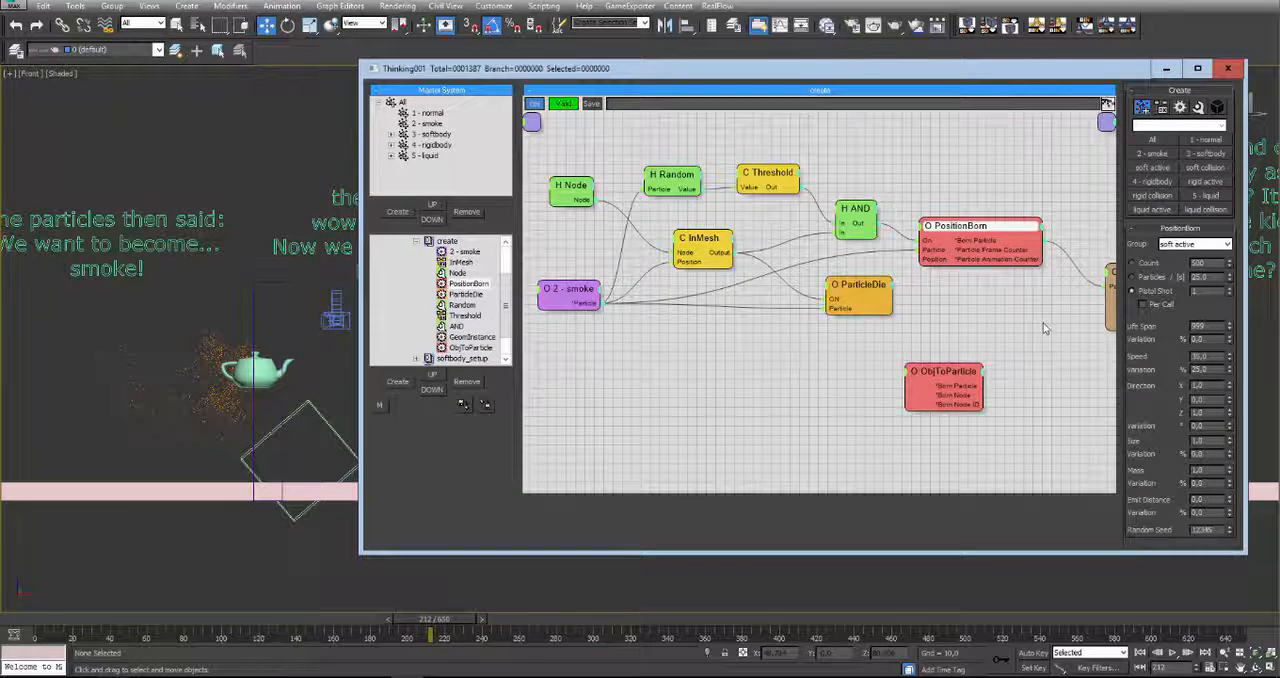
- Move the GeomInstance node higher than PositionBorn and review its settings
middle_click_drag(1043, 323, 866, 344)
left_click_drag(1014, 292, 1111, 194)
left_click_drag(978, 181, 985, 180)
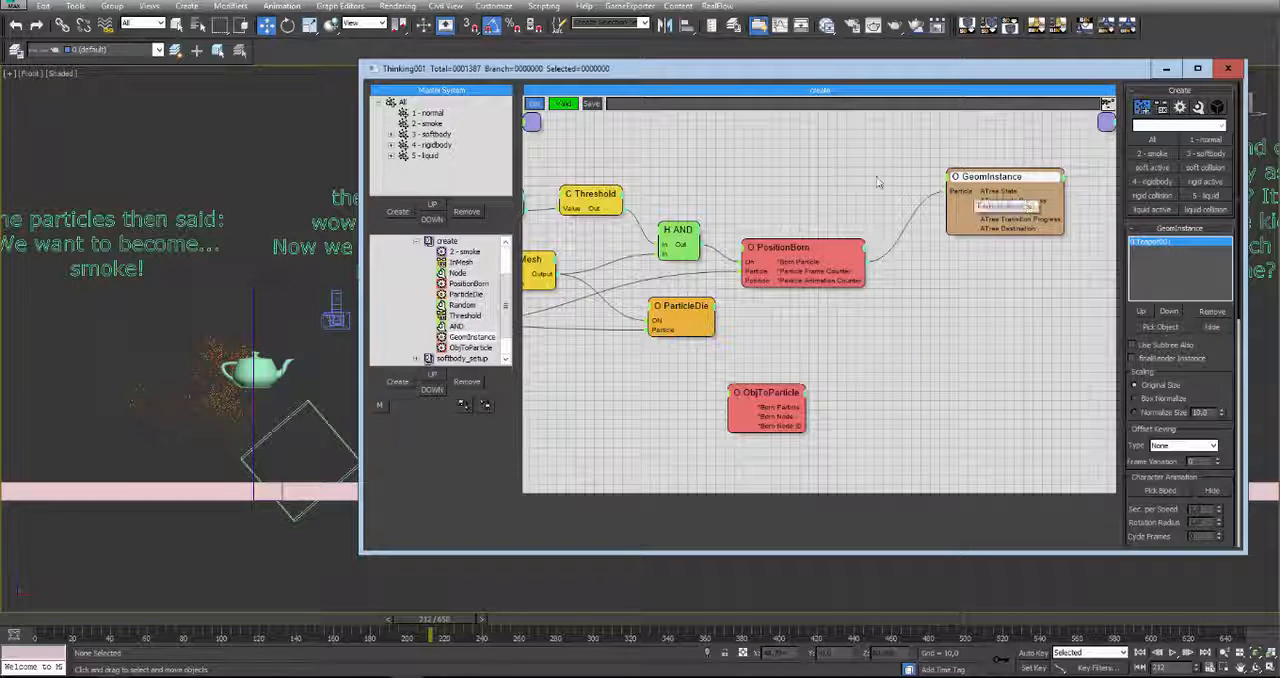
left_click_drag(1018, 183, 1012, 176)
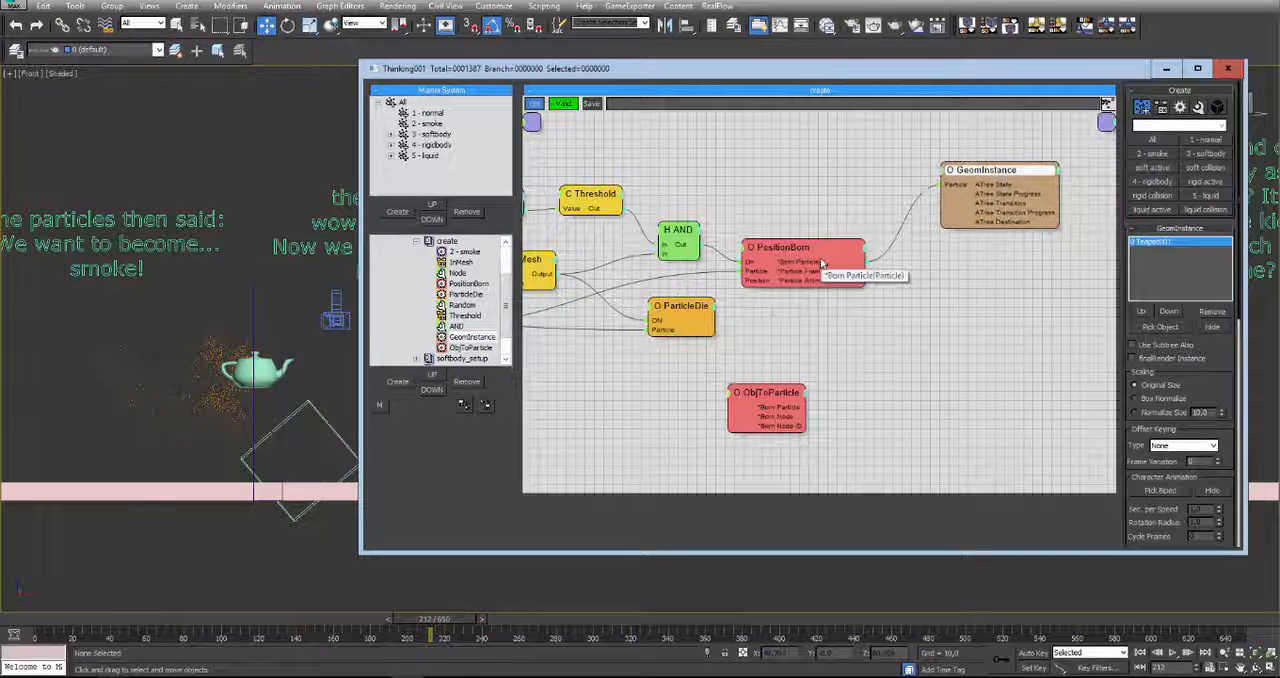
- Add a second GeomInstance shape operator below the existing one and remove it again
right_click(928, 294)
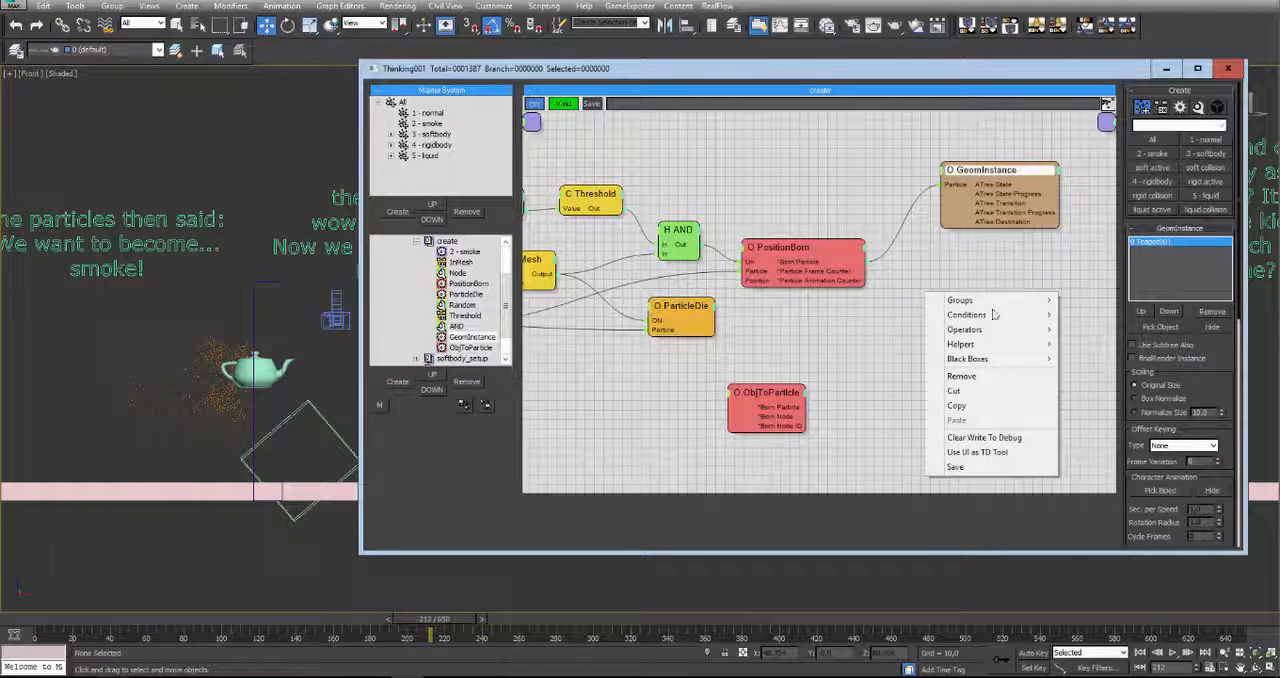
mouse_move(964, 329)
mouse_move(847, 373)
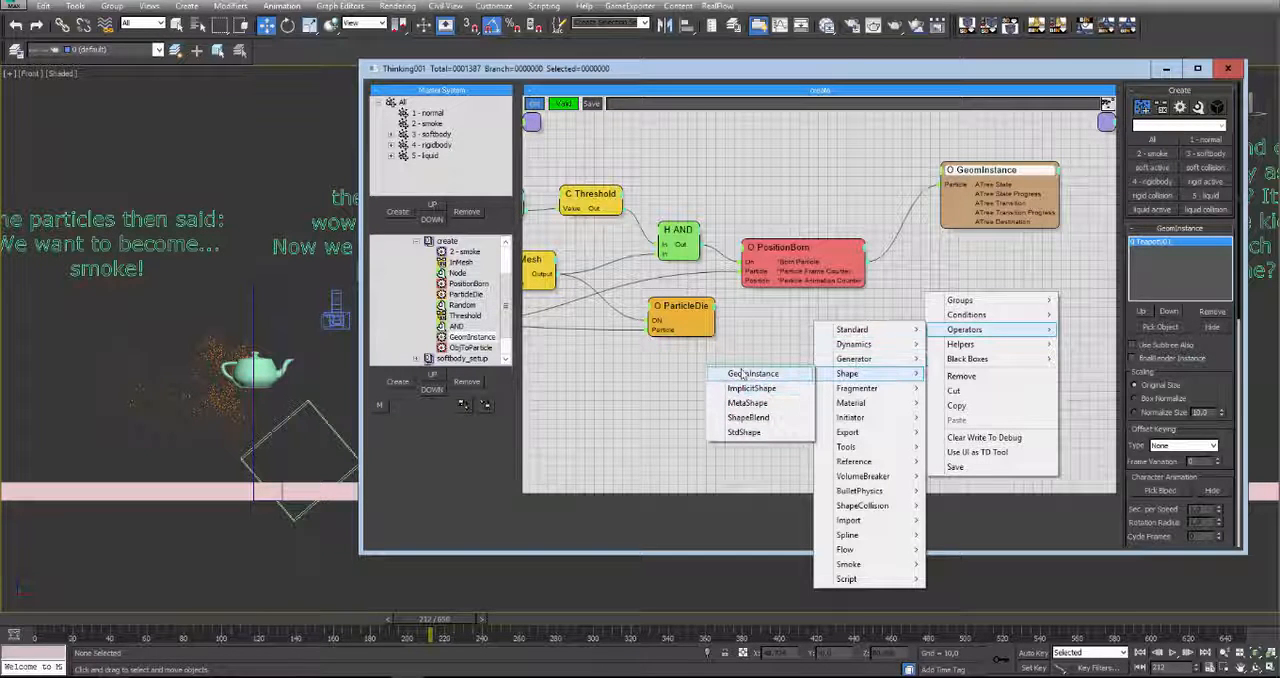
left_click(750, 373)
left_click_drag(1047, 313, 972, 318)
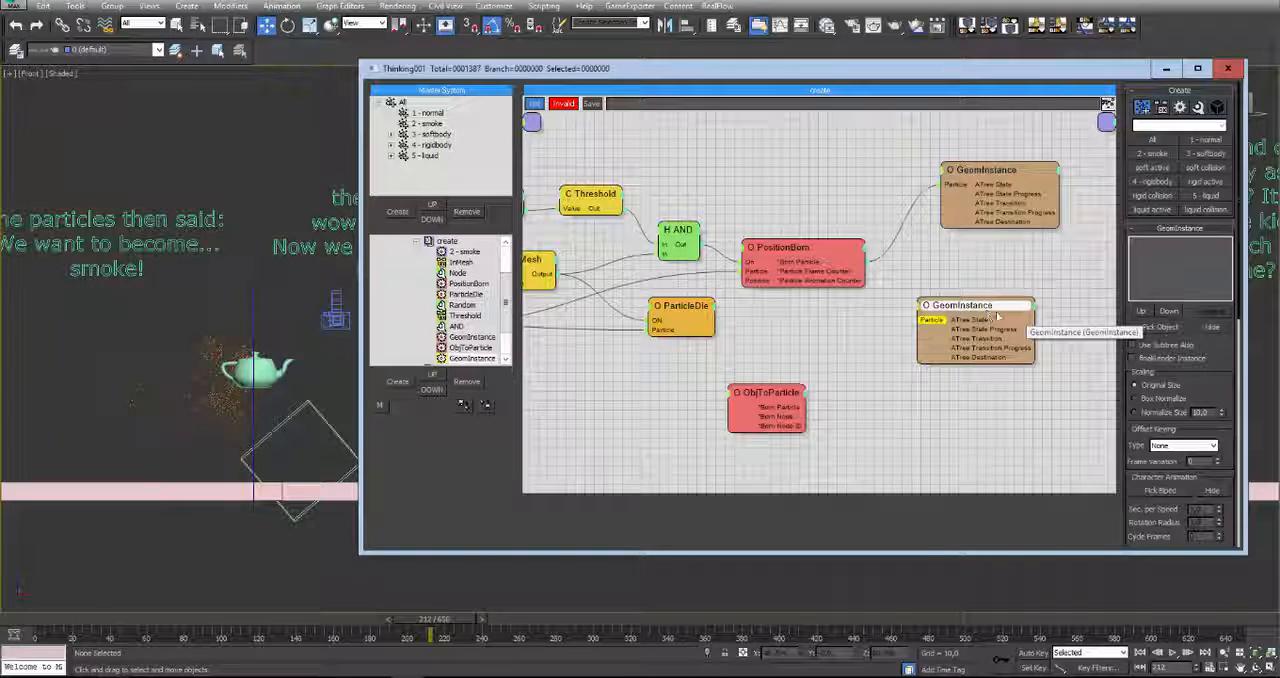
right_click(997, 316)
left_click(966, 562)
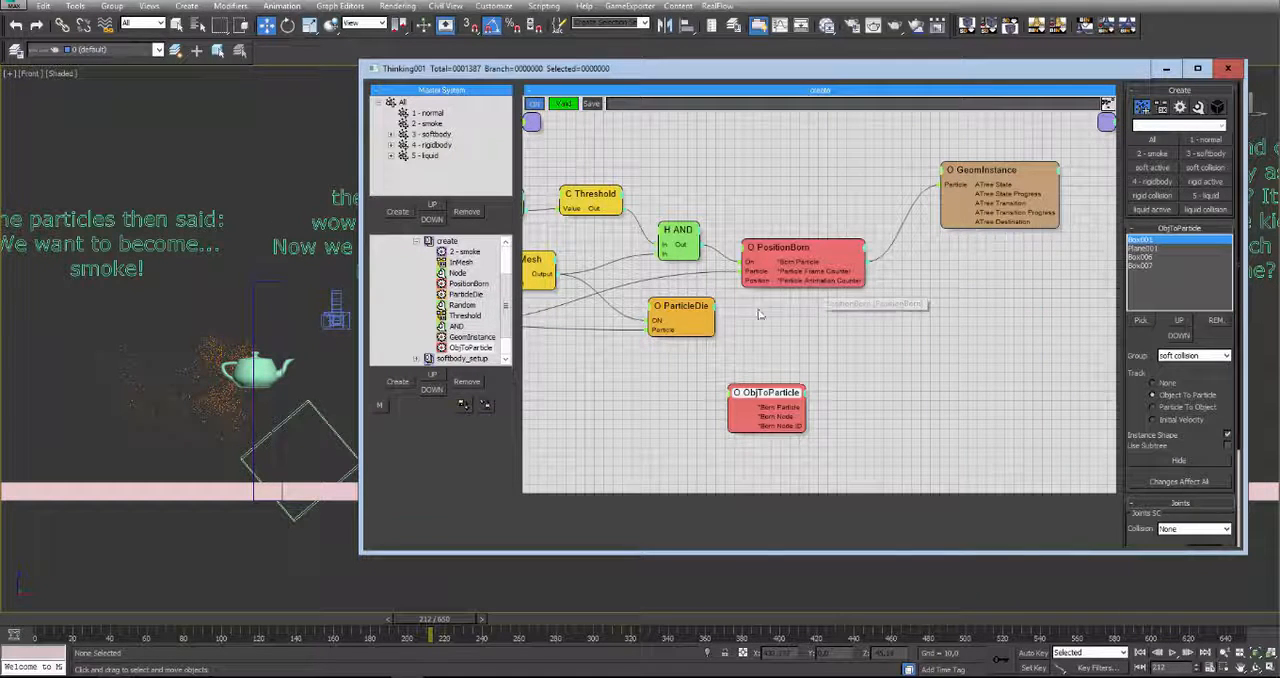
- Open the softbody_setup network and move its Force node slightly closer to soft active to review its settings
middle_click_drag(758, 314, 929, 318)
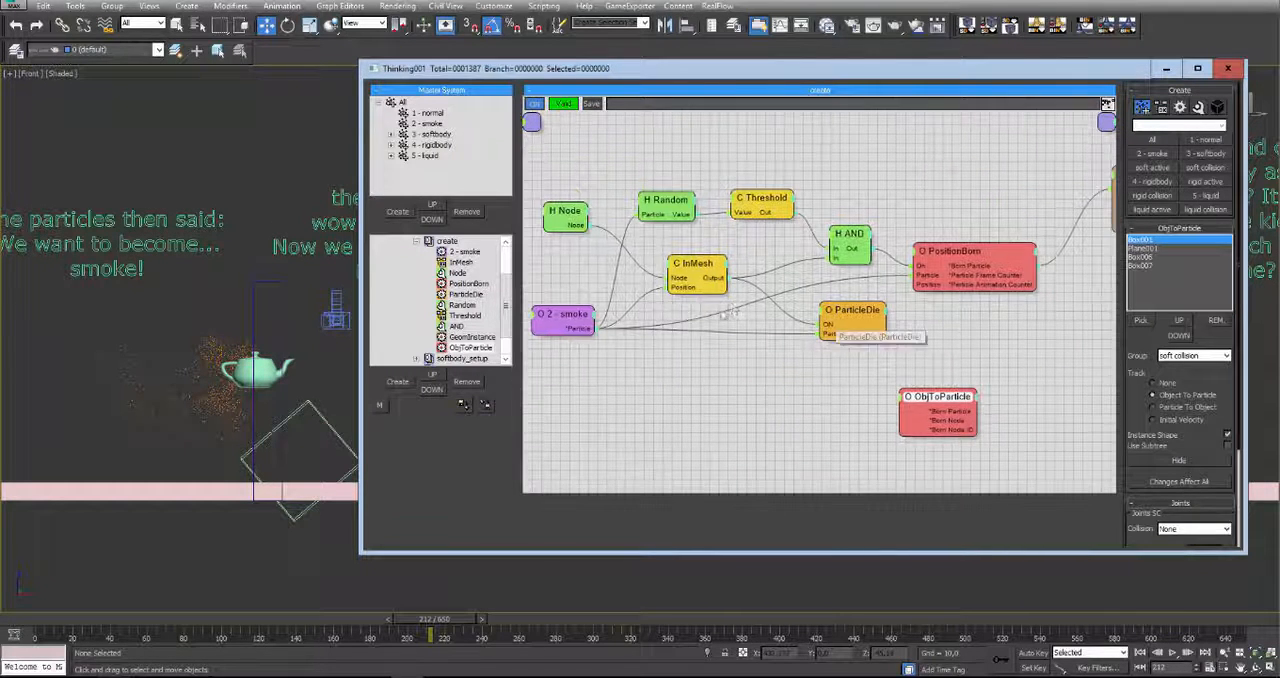
left_click(416, 244)
left_click(460, 305)
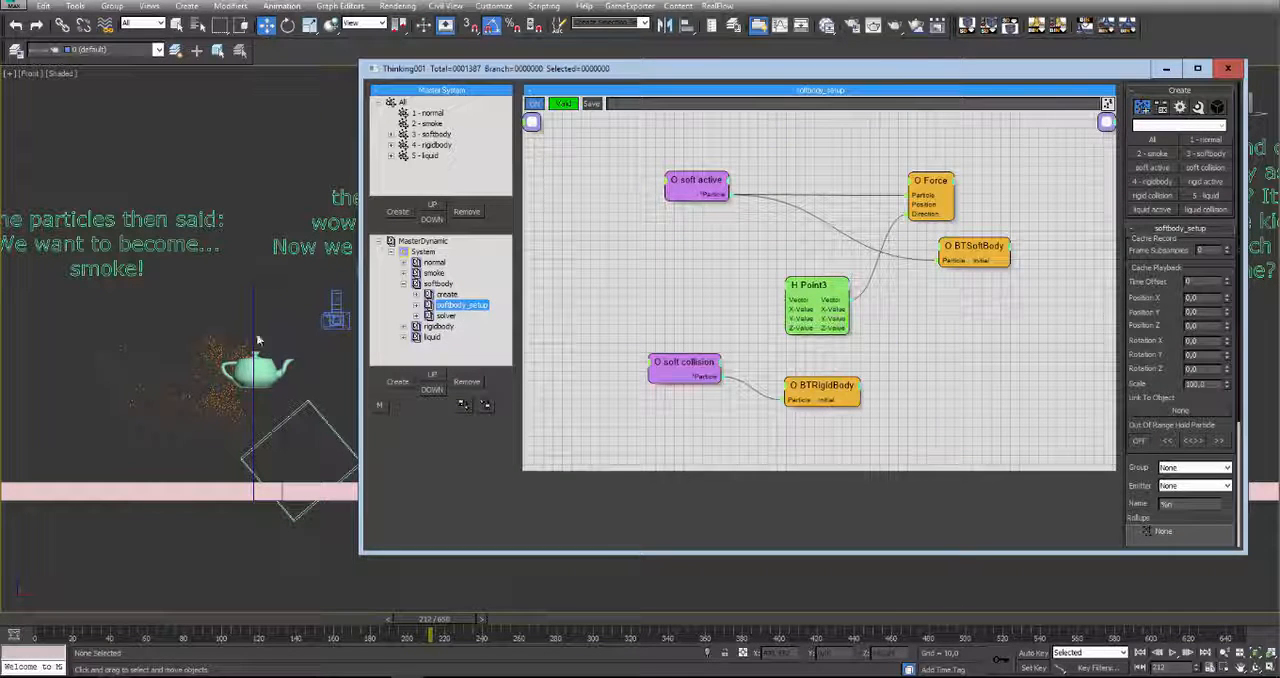
scroll(272, 353, "down", 2)
middle_click_drag(350, 352, 266, 352)
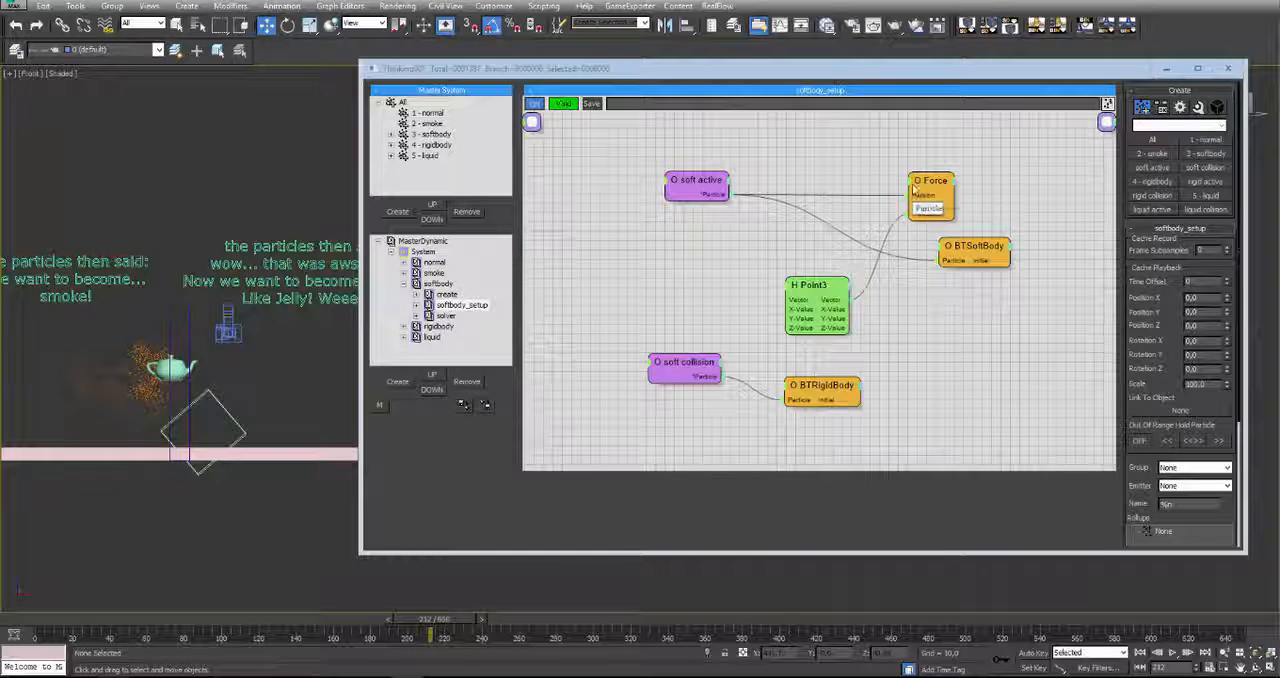
left_click_drag(939, 182, 912, 182)
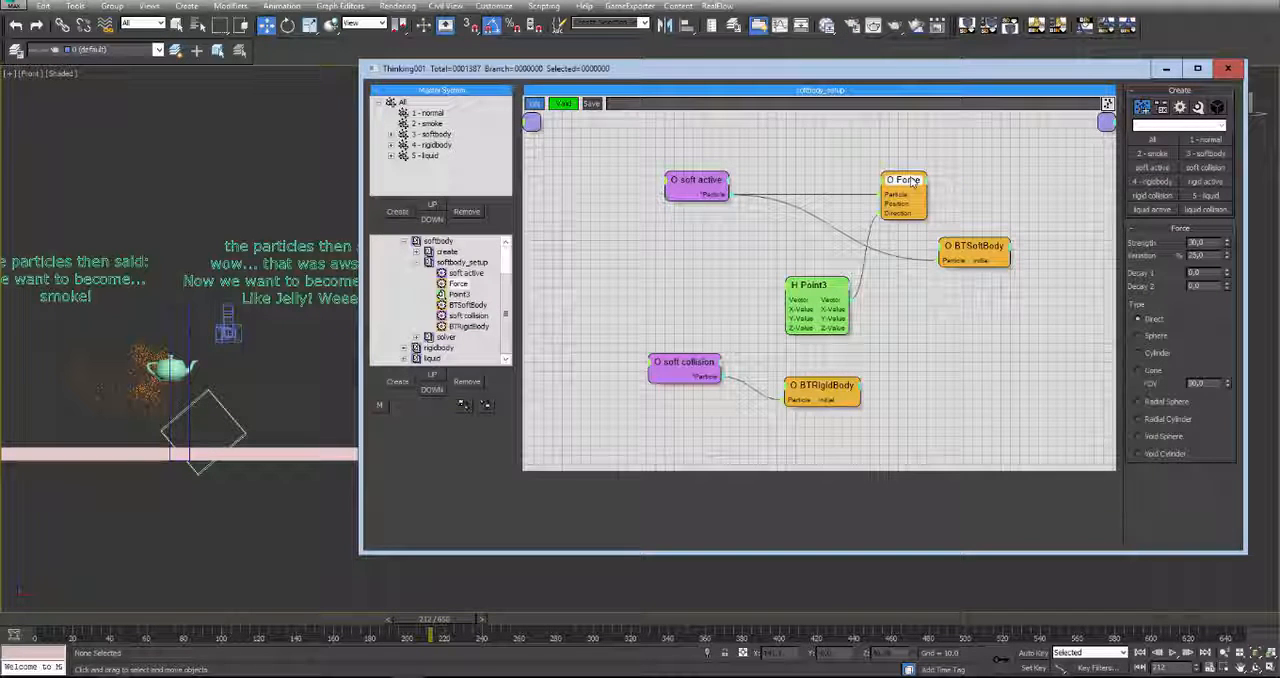
left_click(739, 245)
- Add a 3 - softbody group node to softbody_setup and place it below and left of soft active
right_click(594, 262)
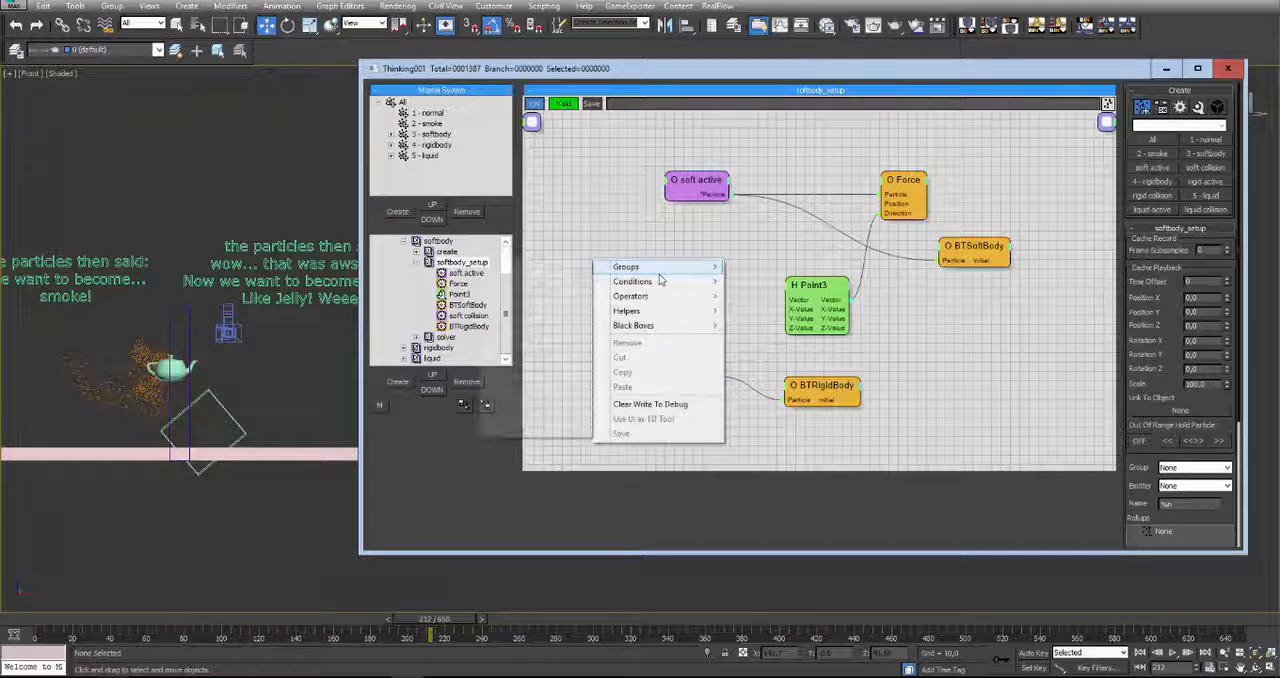
mouse_move(630, 267)
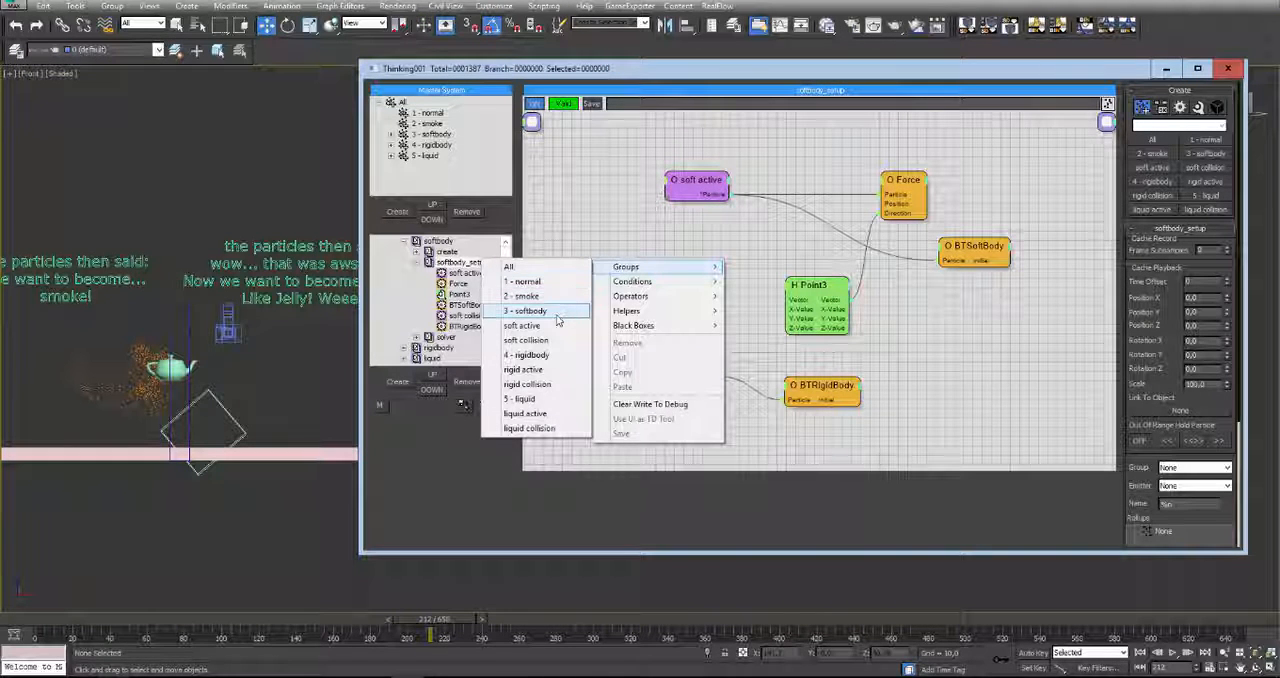
left_click(557, 318)
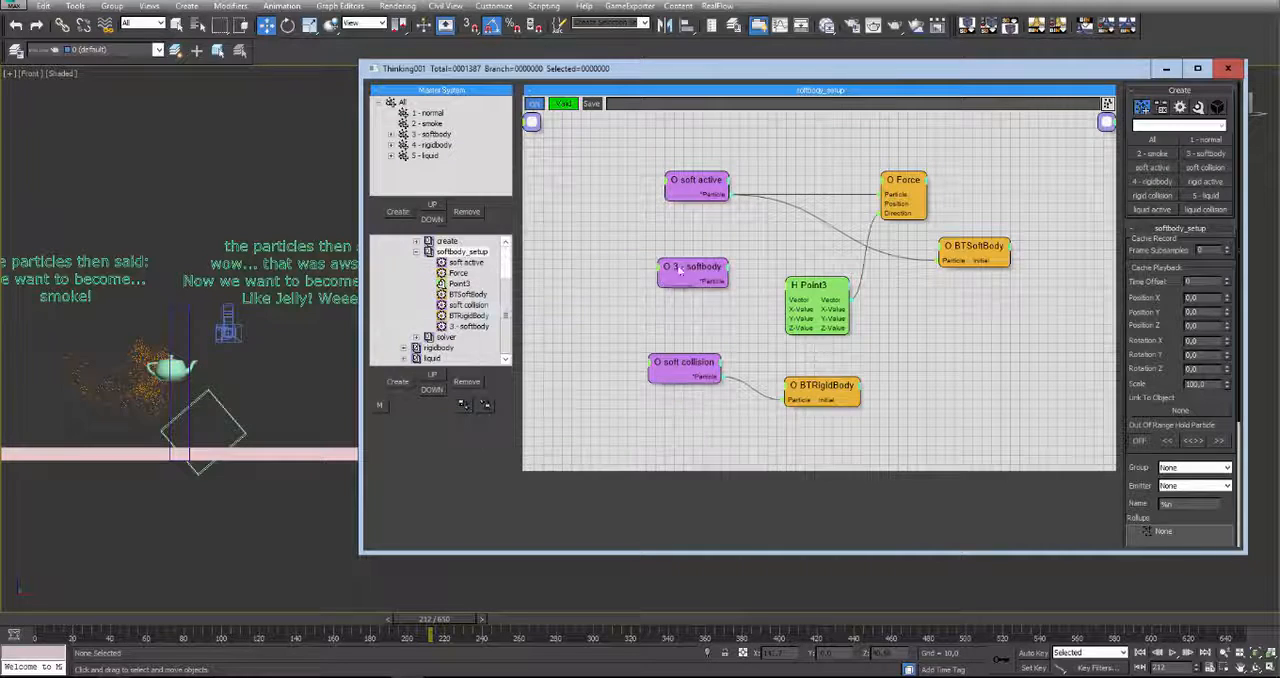
left_click_drag(698, 270, 613, 241)
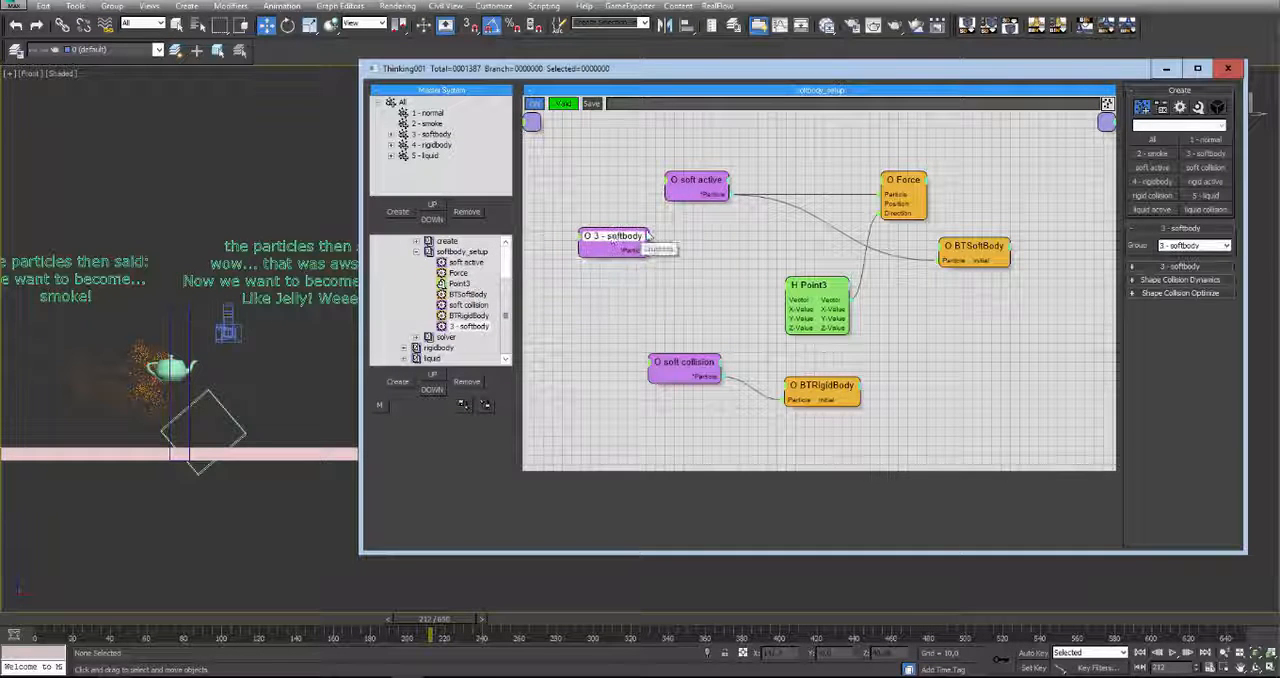
- Add a Force operator beside the 3 - softbody node and connect the group's Particle output to its Particle input
left_click(721, 263)
right_click(720, 263)
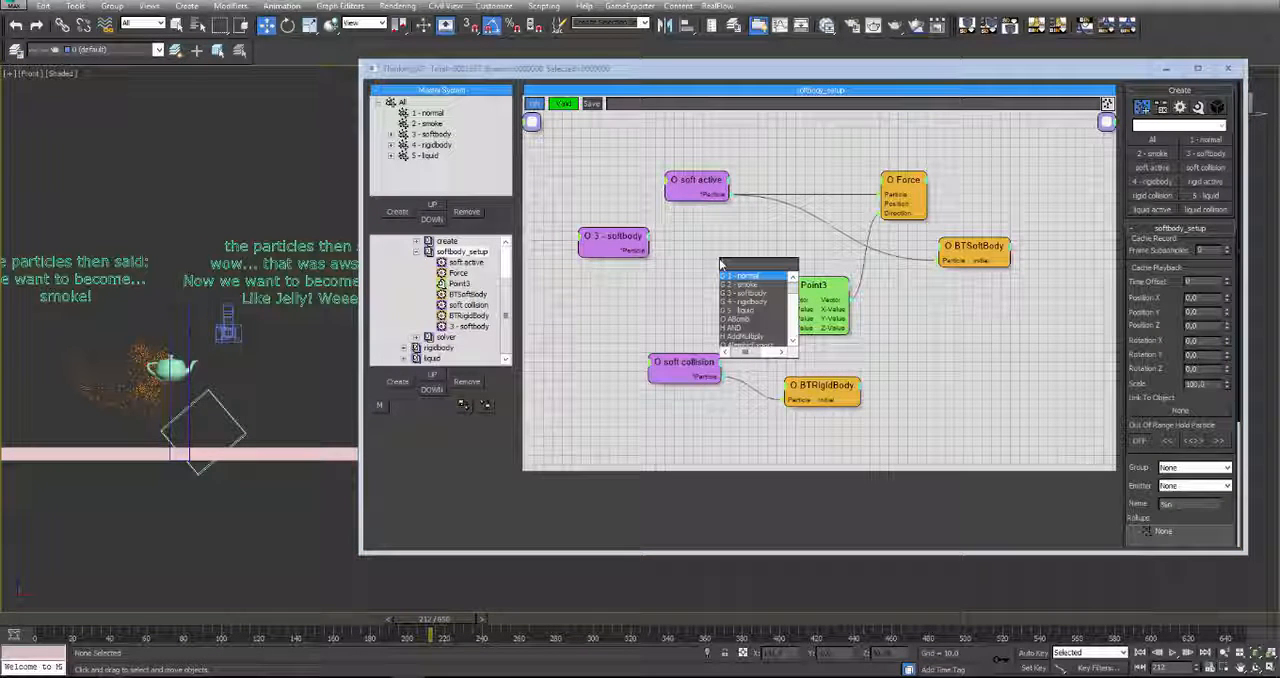
type("forve")
key("BackSpace")
key("BackSpace")
key("BackSpace")
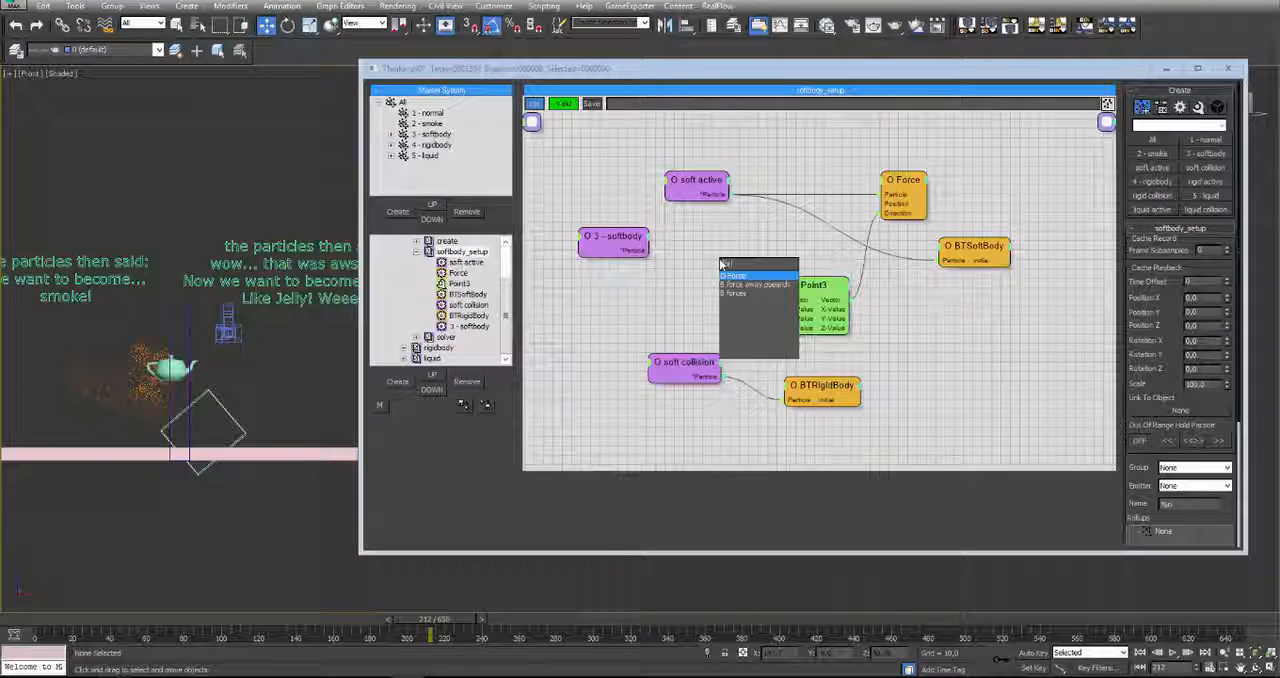
type("v")
key("BackSpace")
type("c")
key("Return")
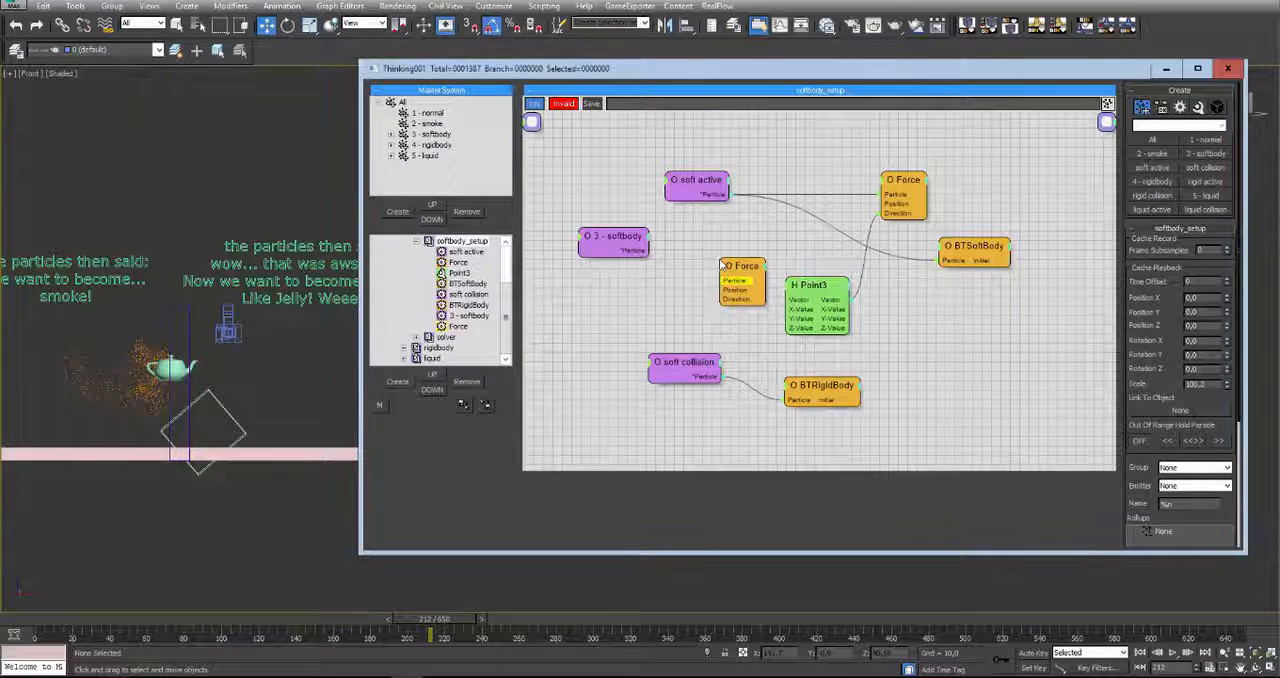
left_click_drag(747, 268, 733, 243)
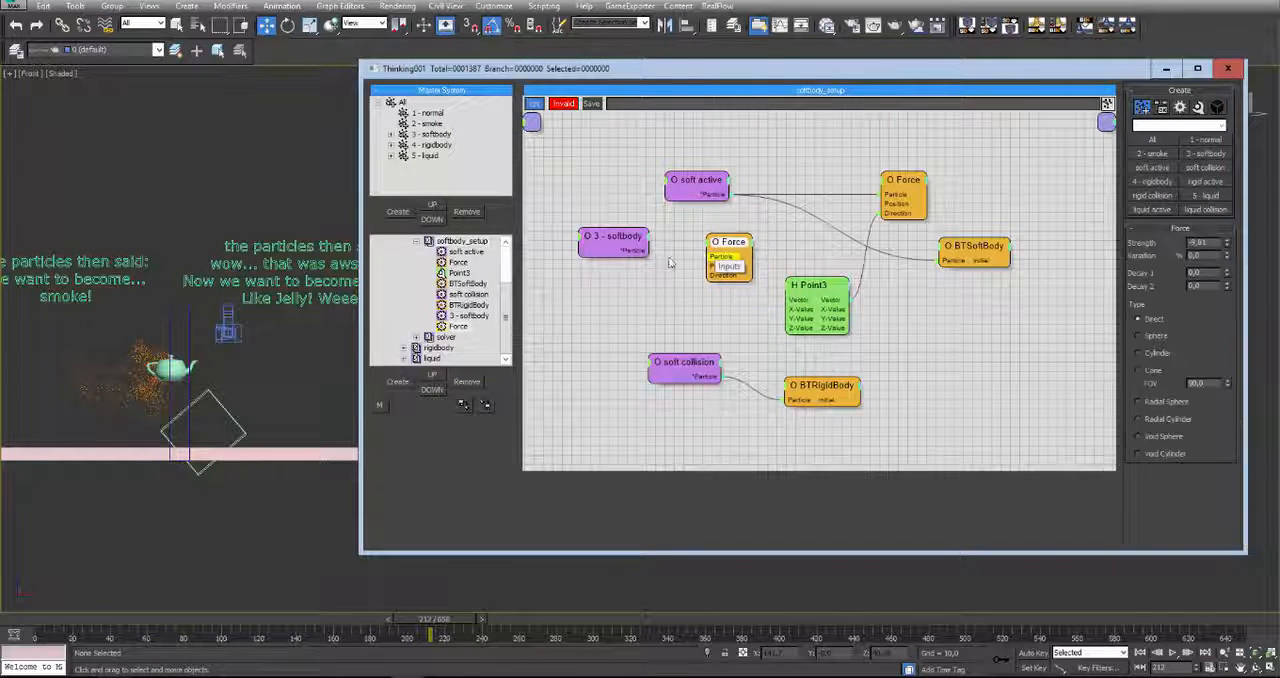
left_click_drag(636, 257, 712, 256)
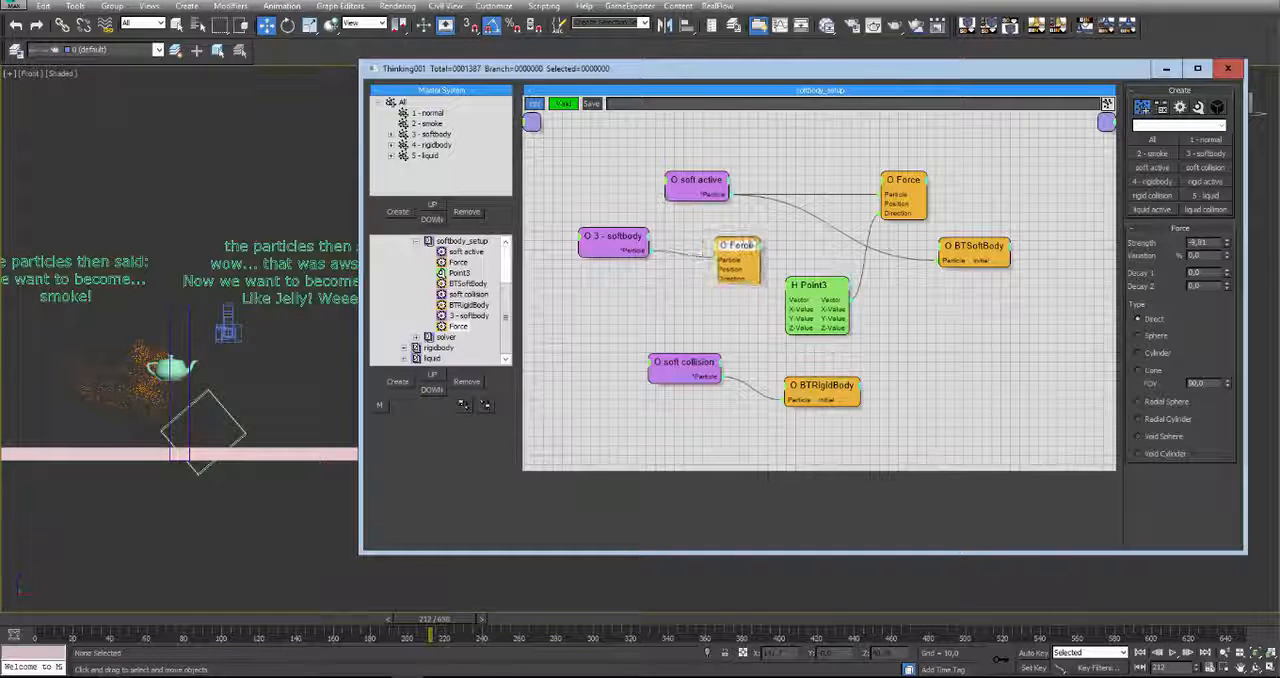
- Add a Point3 math helper below the 3 - softbody node and connect its Vector output to the new Force's Direction input
right_click(621, 285)
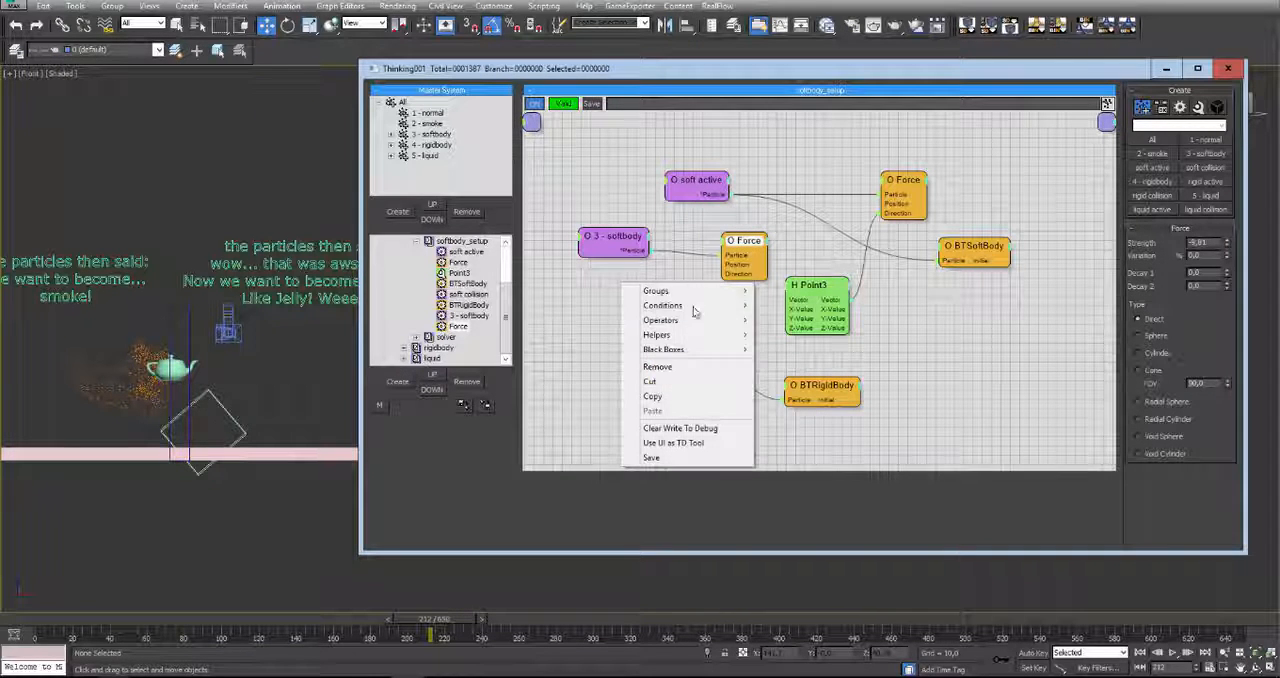
mouse_move(660, 334)
mouse_move(560, 349)
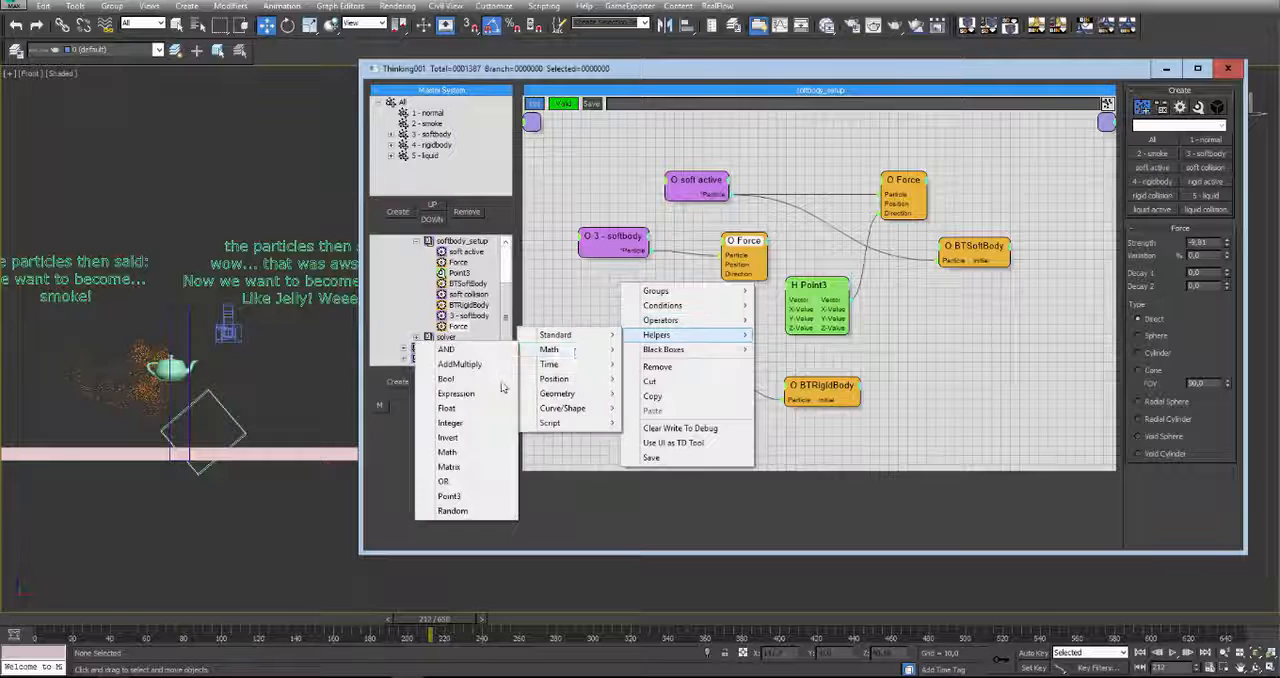
left_click(449, 496)
left_click_drag(756, 295, 640, 299)
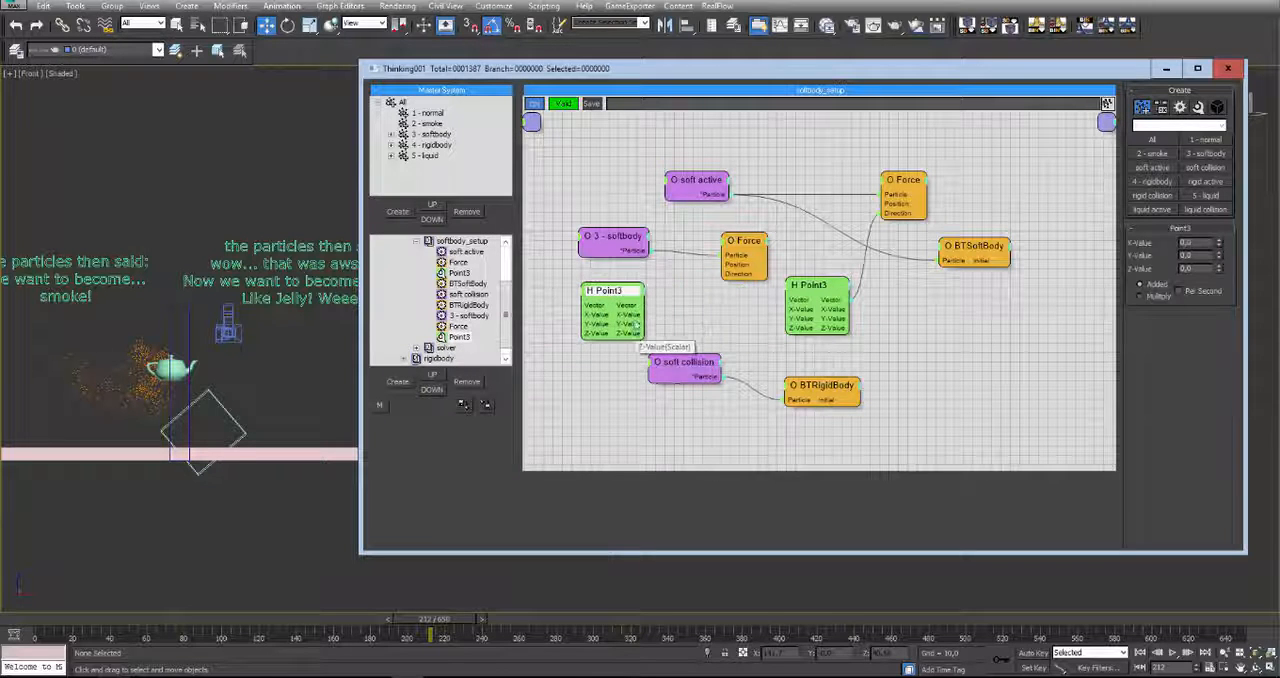
left_click_drag(741, 279, 740, 277)
left_click_drag(633, 297, 677, 292)
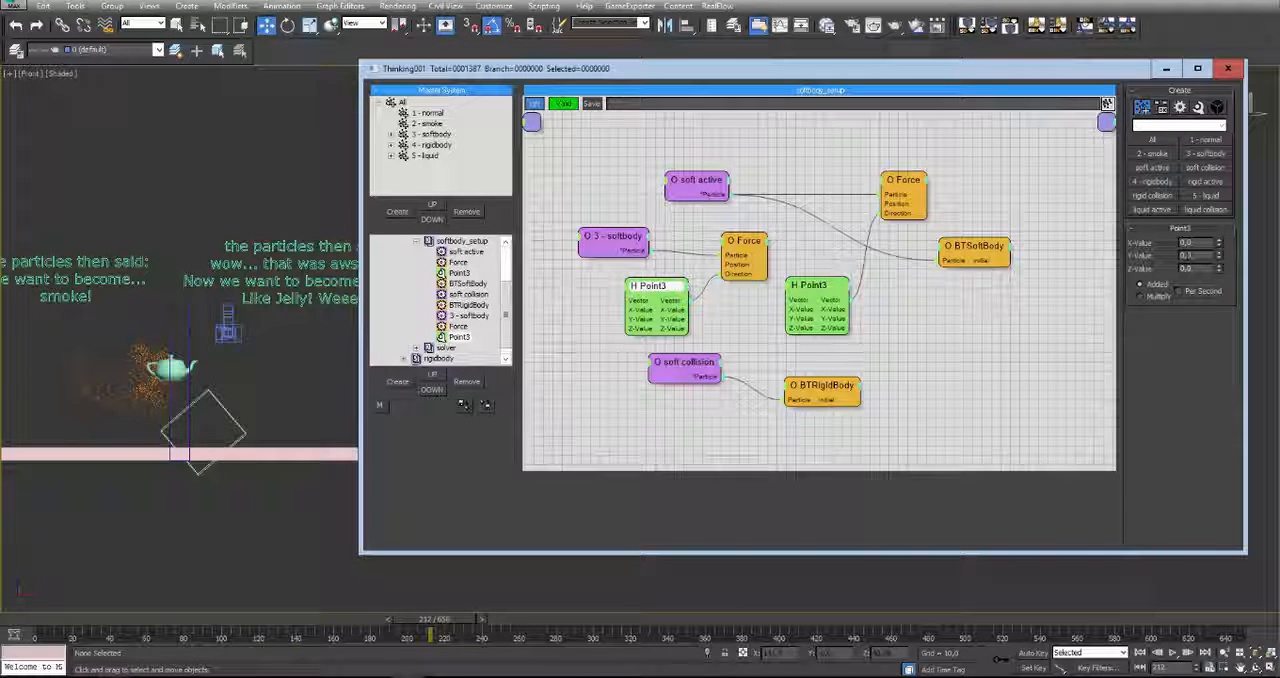
- Set the new Point3's Z-Value to -1.0 like the existing Point3, and open the new Force's Strength for editing
left_click(826, 290)
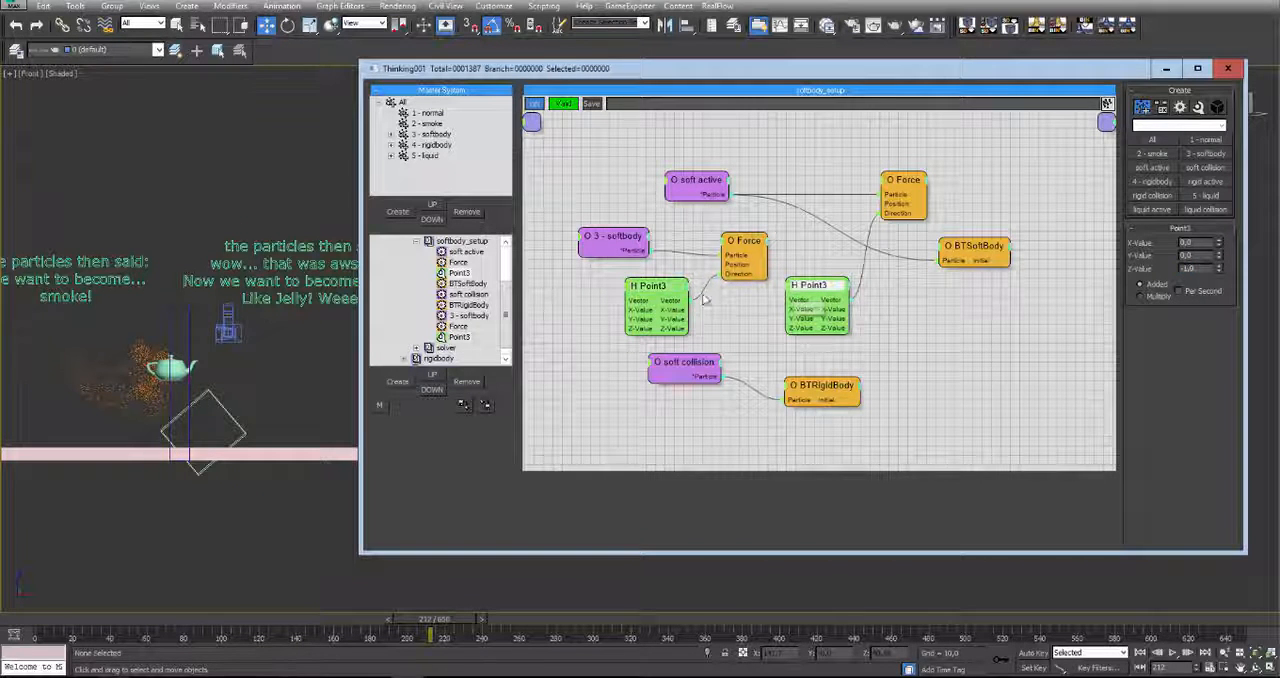
left_click(677, 288)
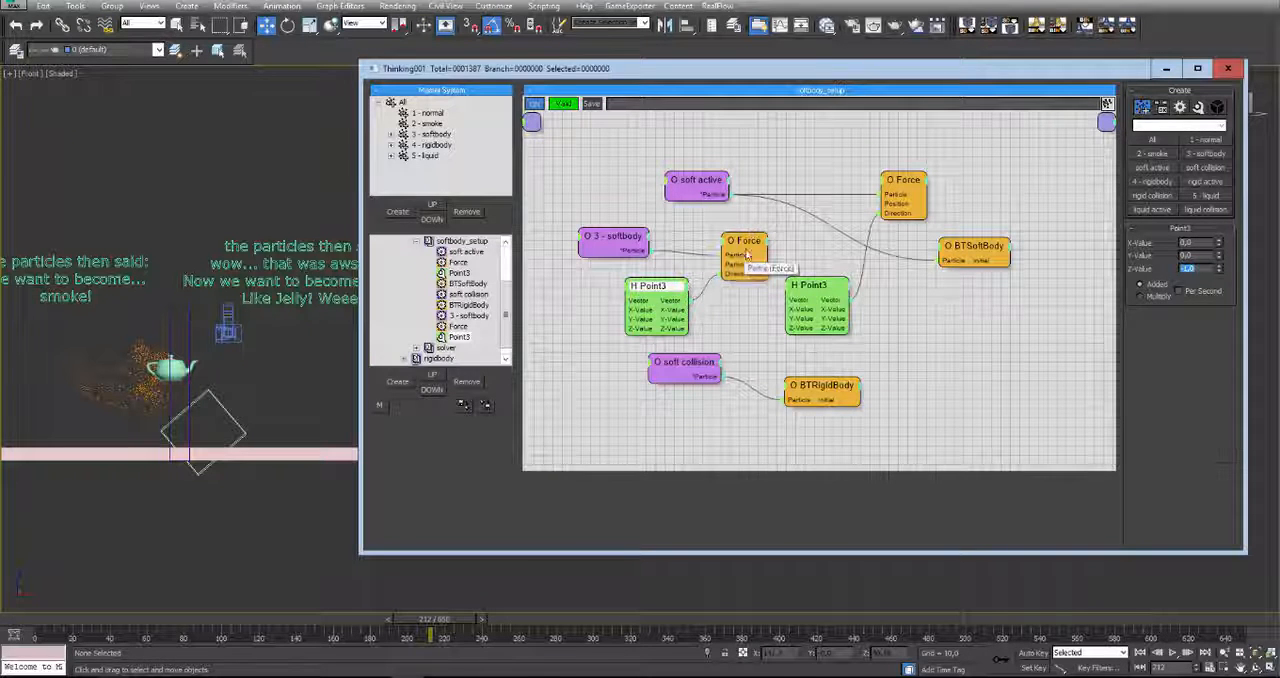
left_click_drag(744, 255, 749, 246)
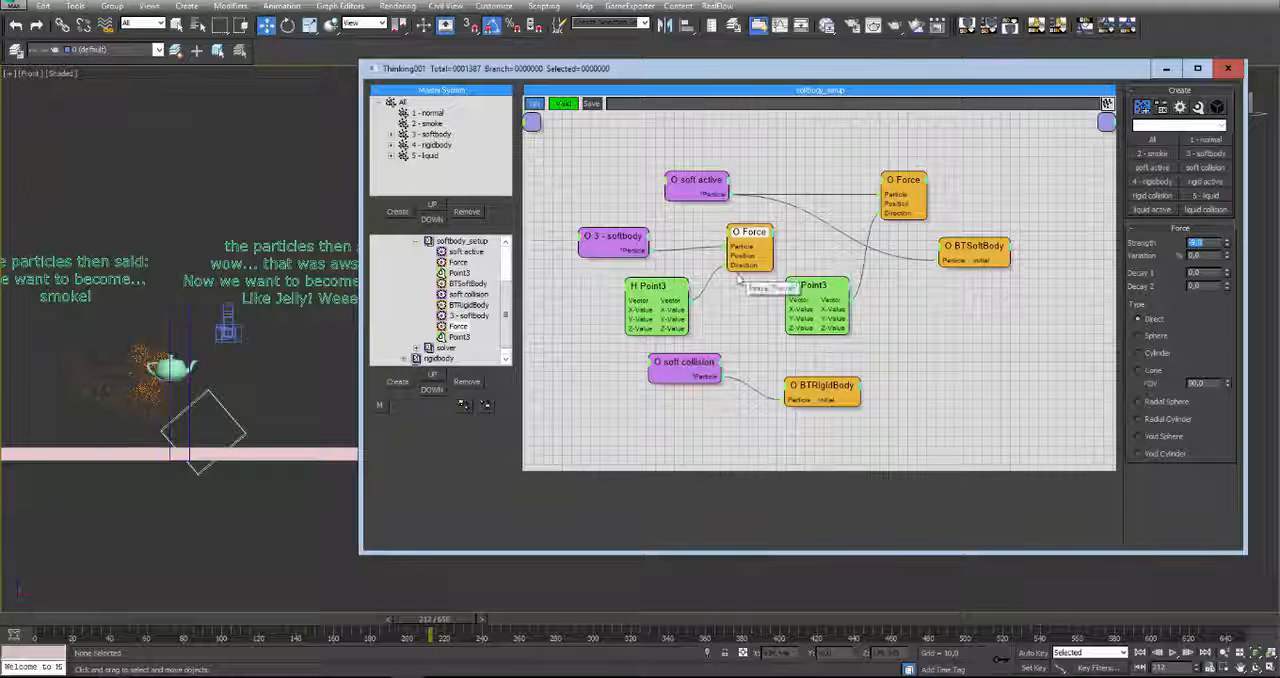
- Reposition the new Force and its Point3 helper beside the 3 - softbody node to tidy their layout
left_click_drag(667, 287, 673, 291)
mouse_move(765, 229)
left_mouse_down()
mouse_move(777, 241)
mouse_move(769, 231)
left_mouse_up()
left_click_drag(665, 297, 646, 292)
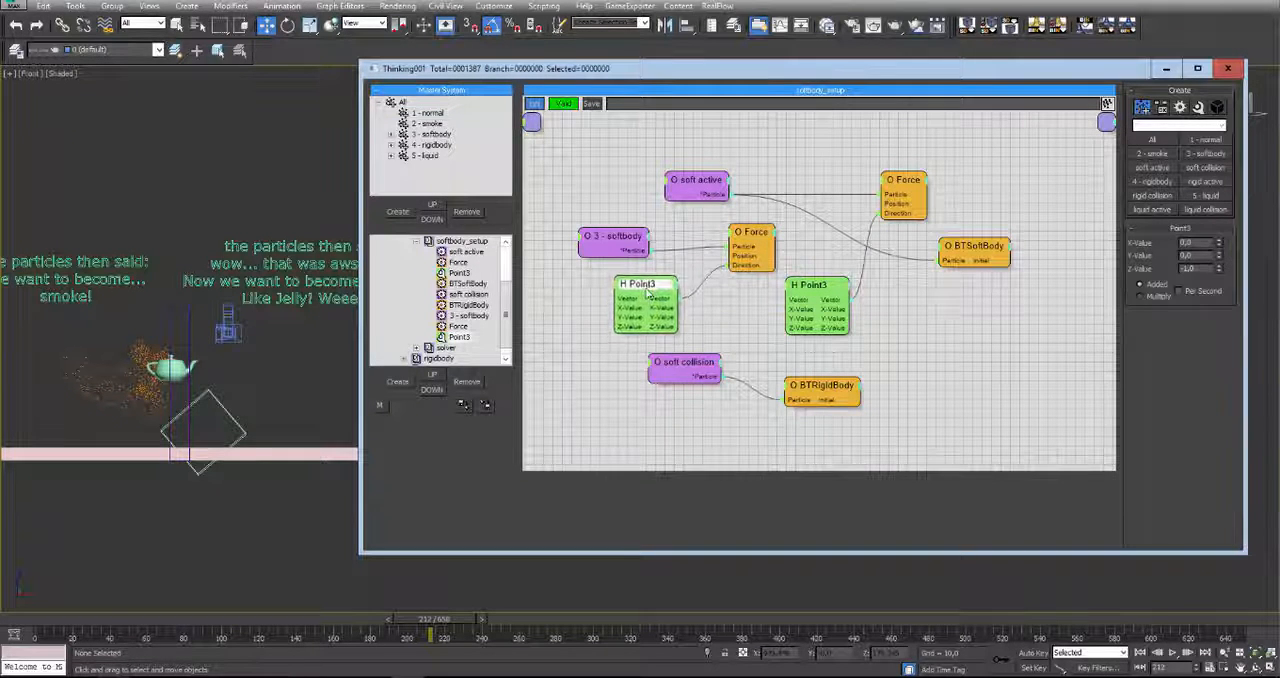
left_click_drag(739, 238, 730, 242)
left_click_drag(658, 286, 664, 287)
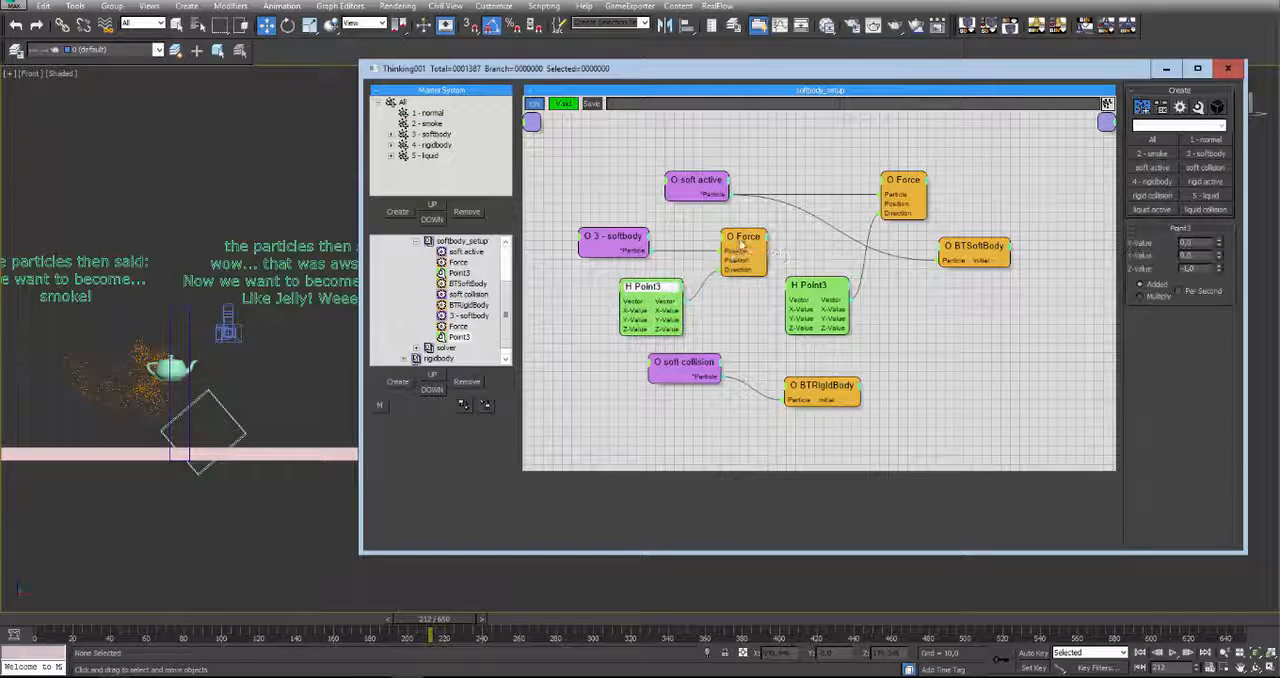
left_click_drag(741, 242, 737, 239)
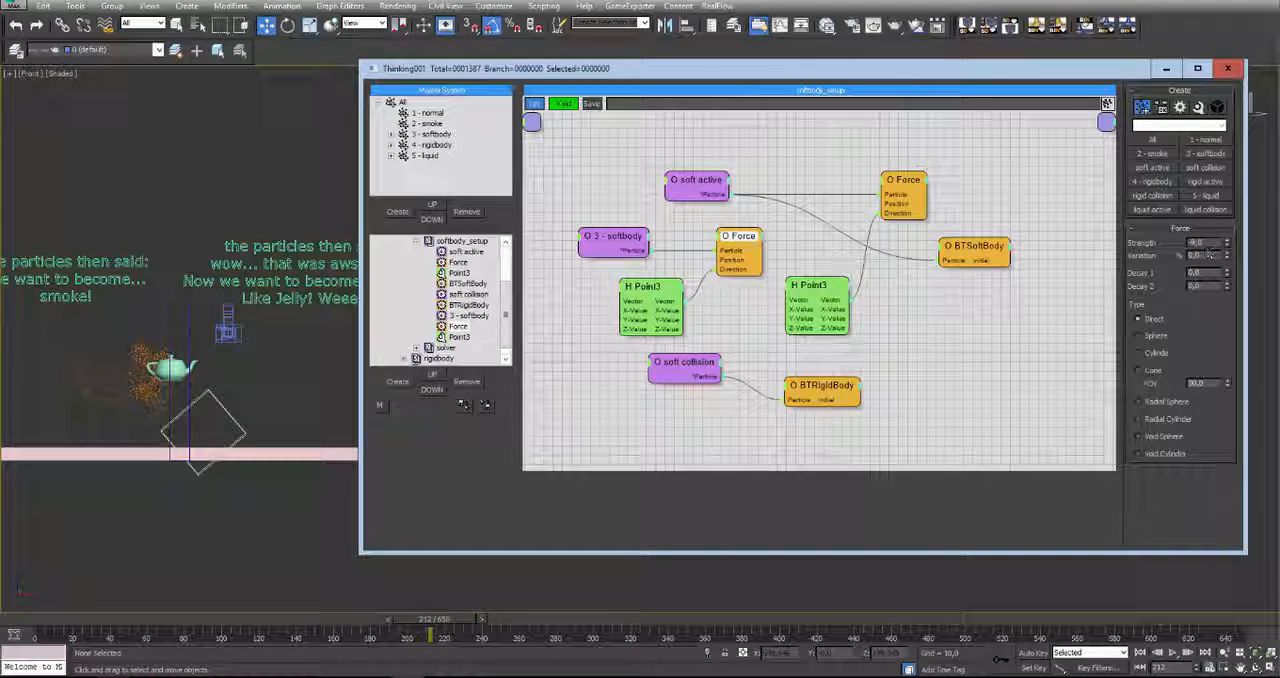
- Set the new Point3's Z-Value to 1.0 and the new Force's Strength to -100.0
left_click(661, 285)
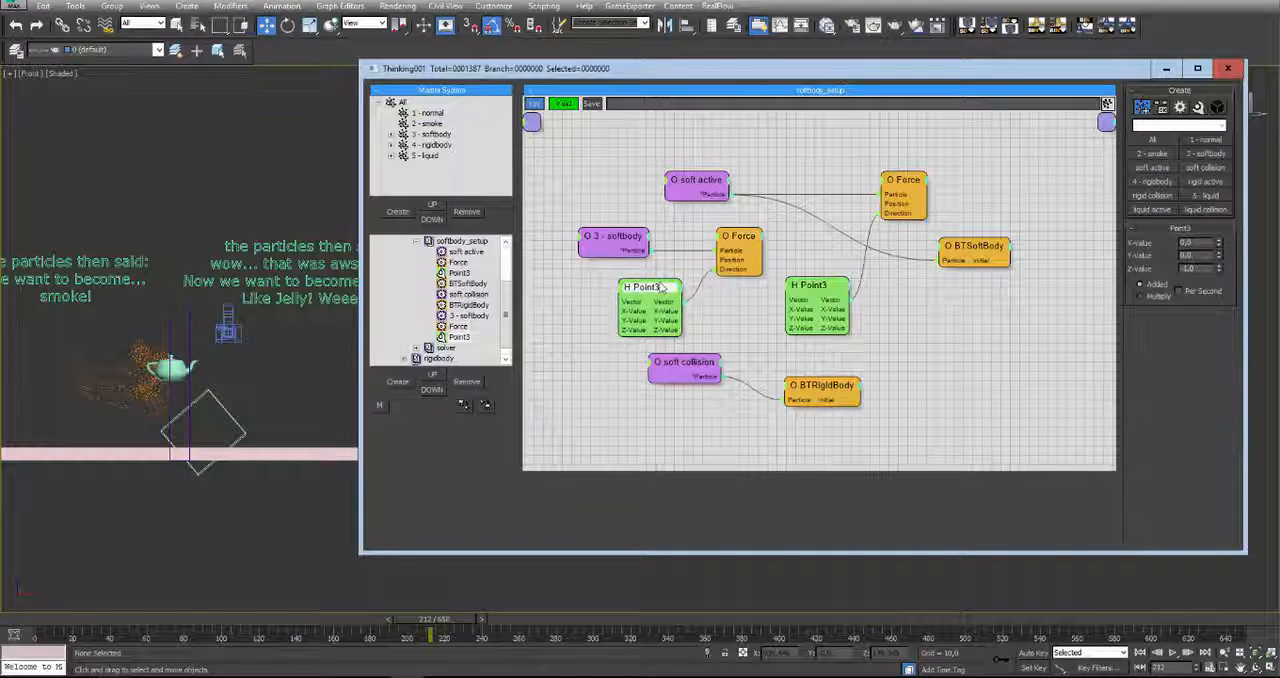
left_click(745, 237)
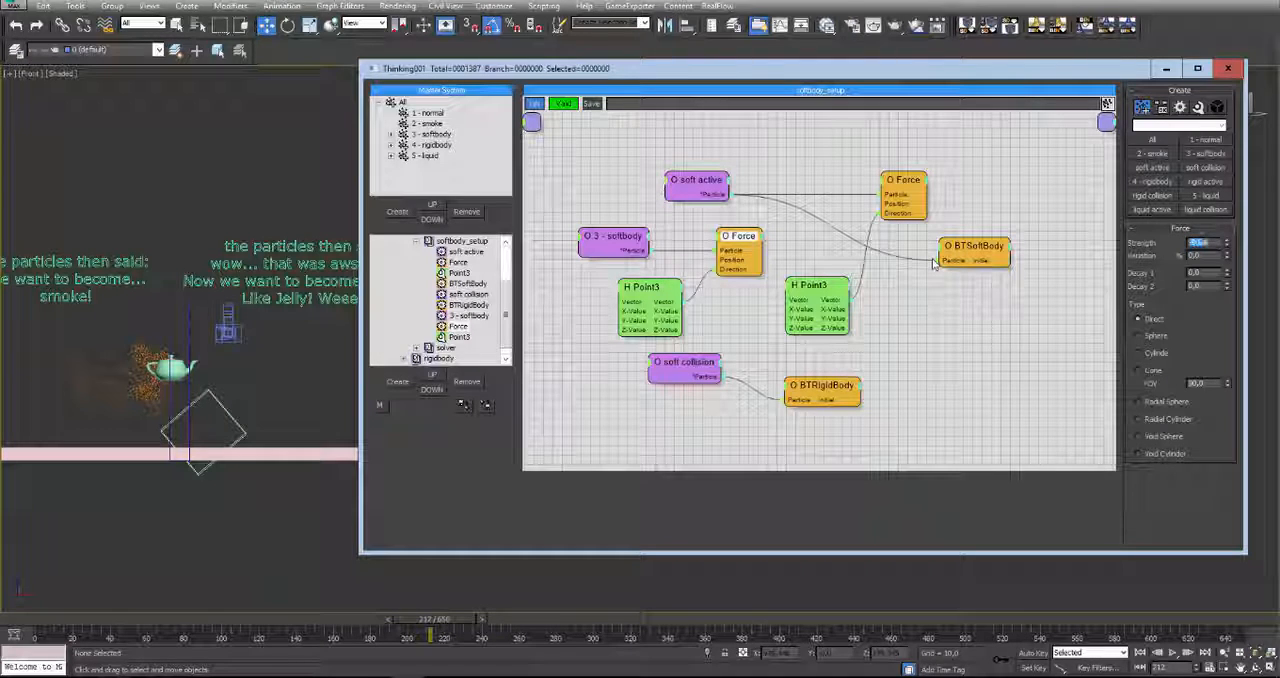
left_click(651, 289)
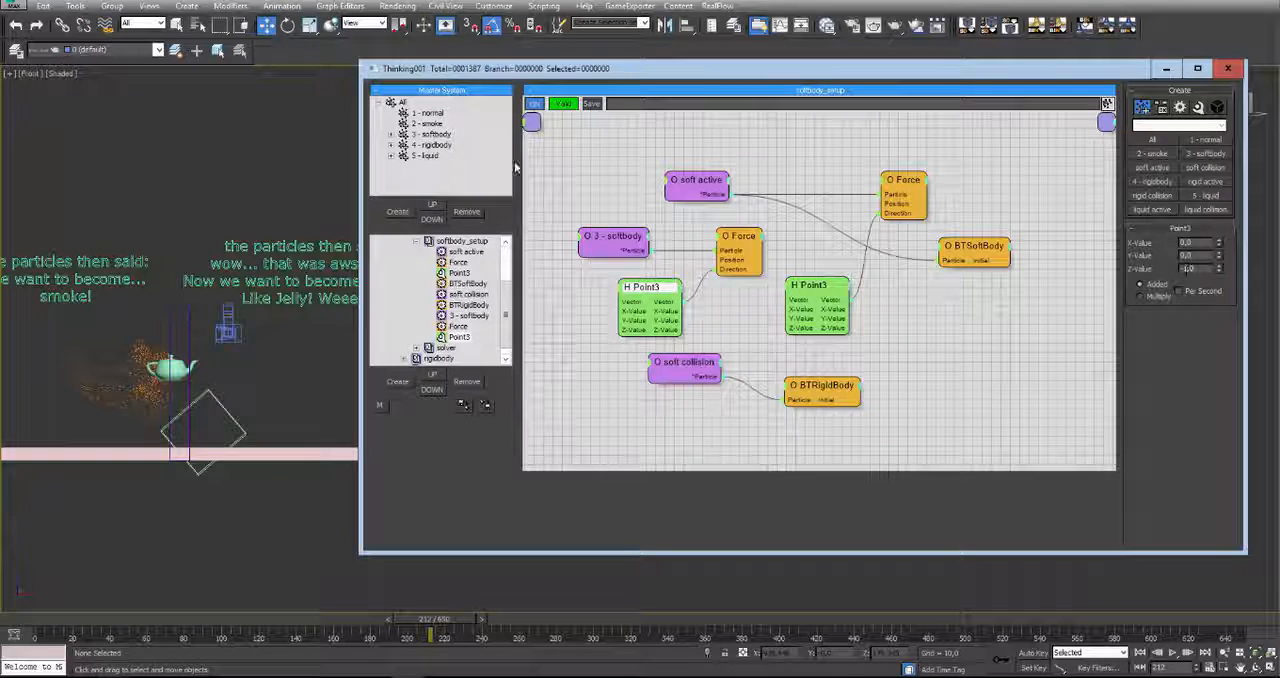
left_click(722, 262)
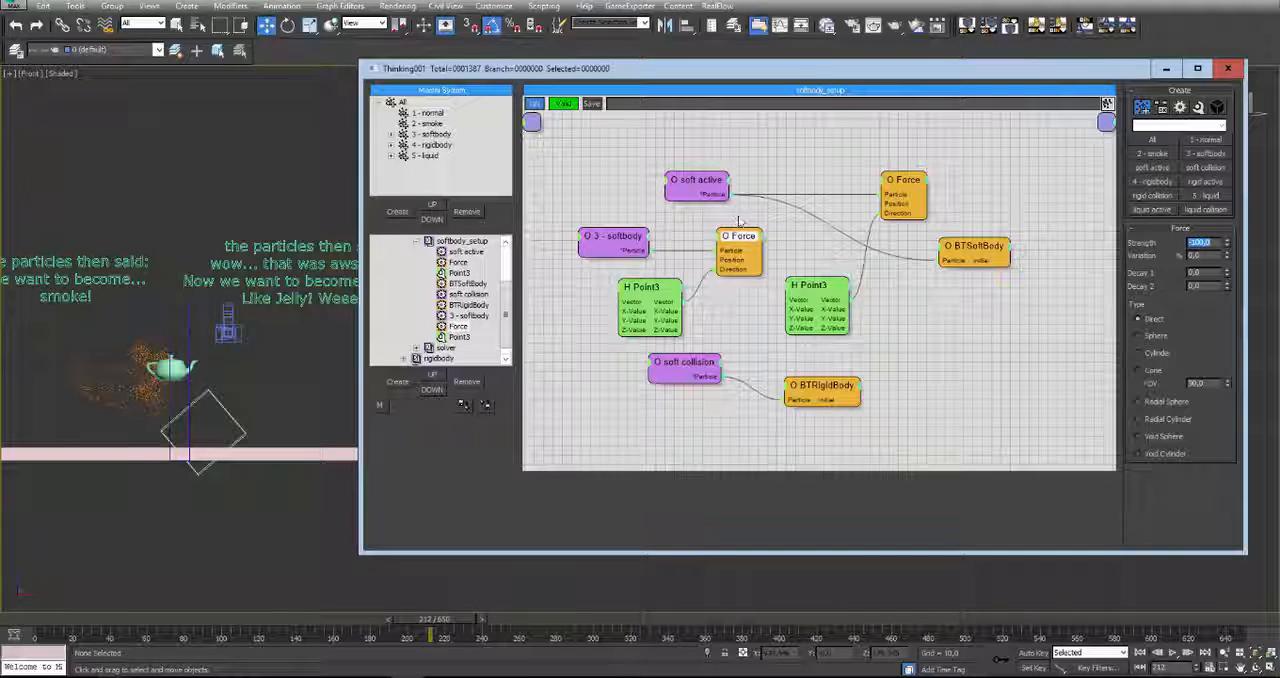
- Remove the 3 - softbody group node together with its Force and Point3 nodes from softbody_setup
left_click_drag(758, 329, 757, 326)
right_click(684, 316)
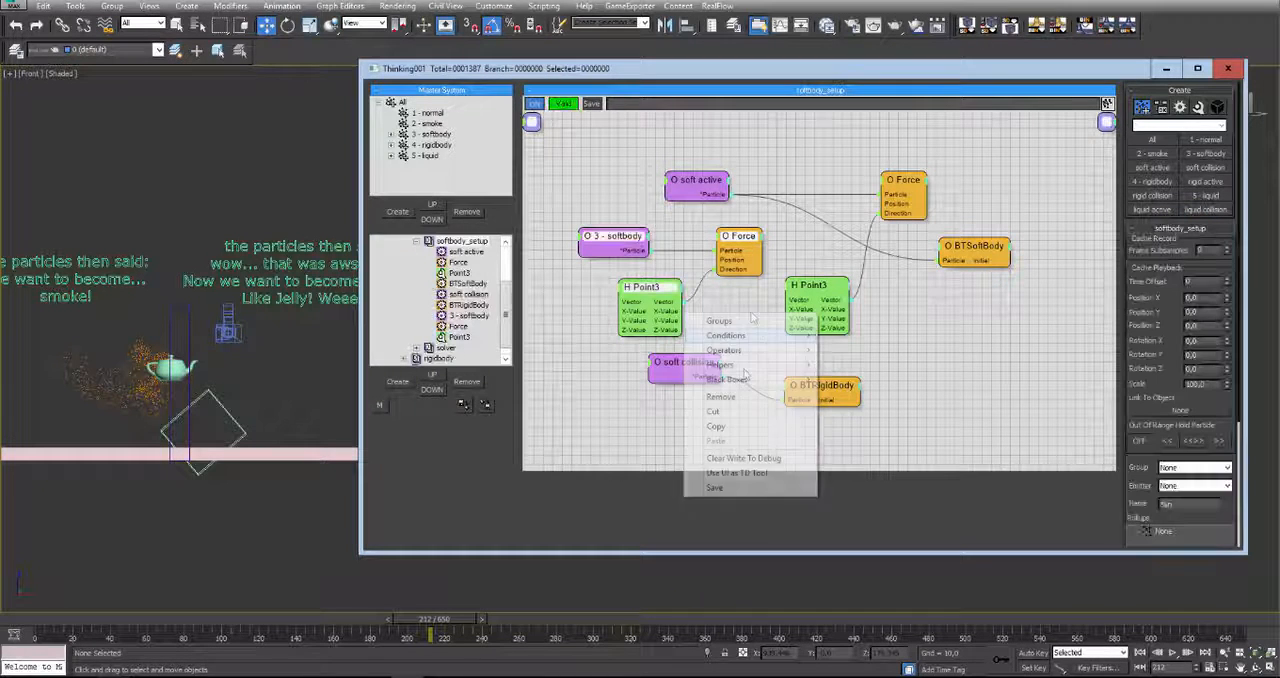
left_click(736, 397)
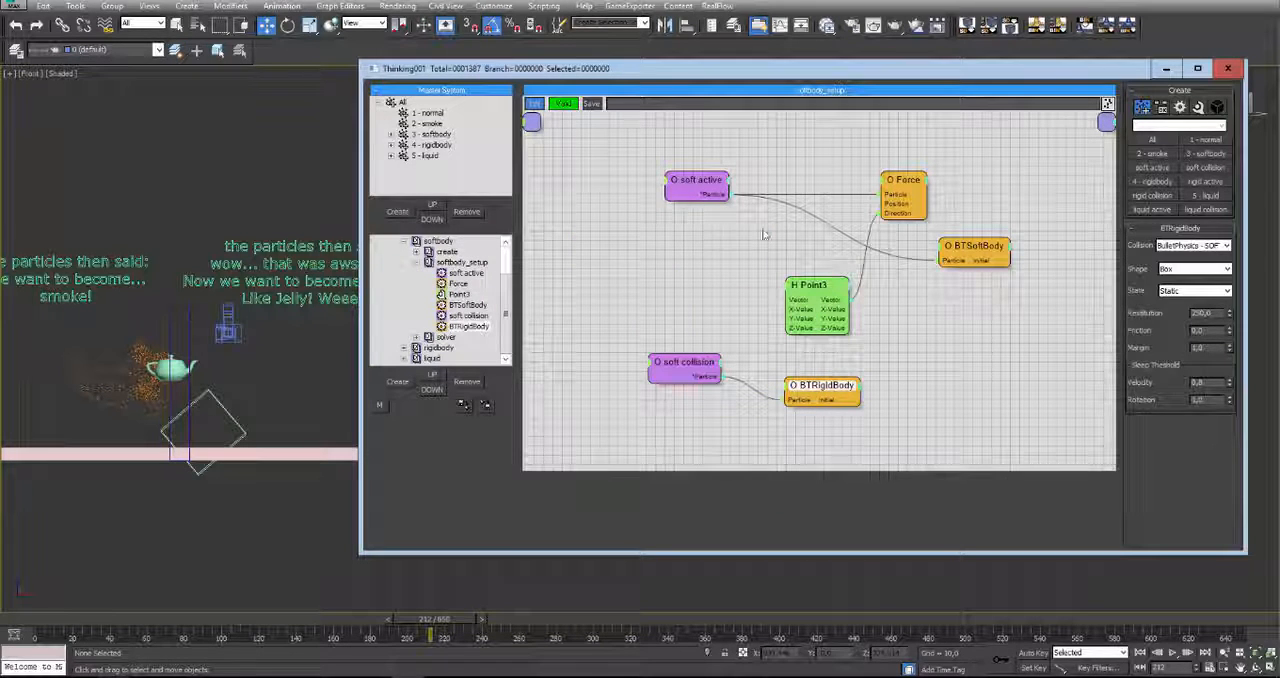
- Rearrange the soft active branch, placing BTSoftBody above the Force node and nudging soft active and Force slightly
left_click_drag(699, 184, 695, 188)
mouse_move(905, 186)
left_mouse_down()
mouse_move(893, 184)
mouse_move(903, 191)
left_mouse_up()
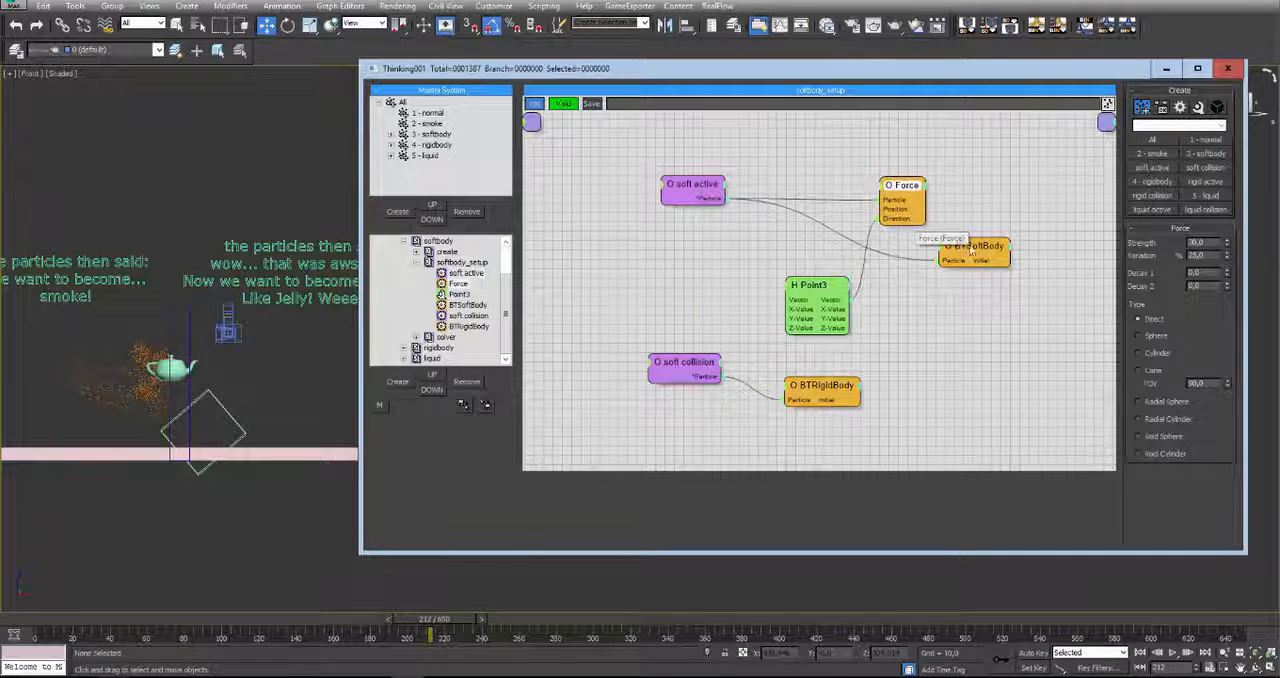
left_click_drag(970, 251, 853, 146)
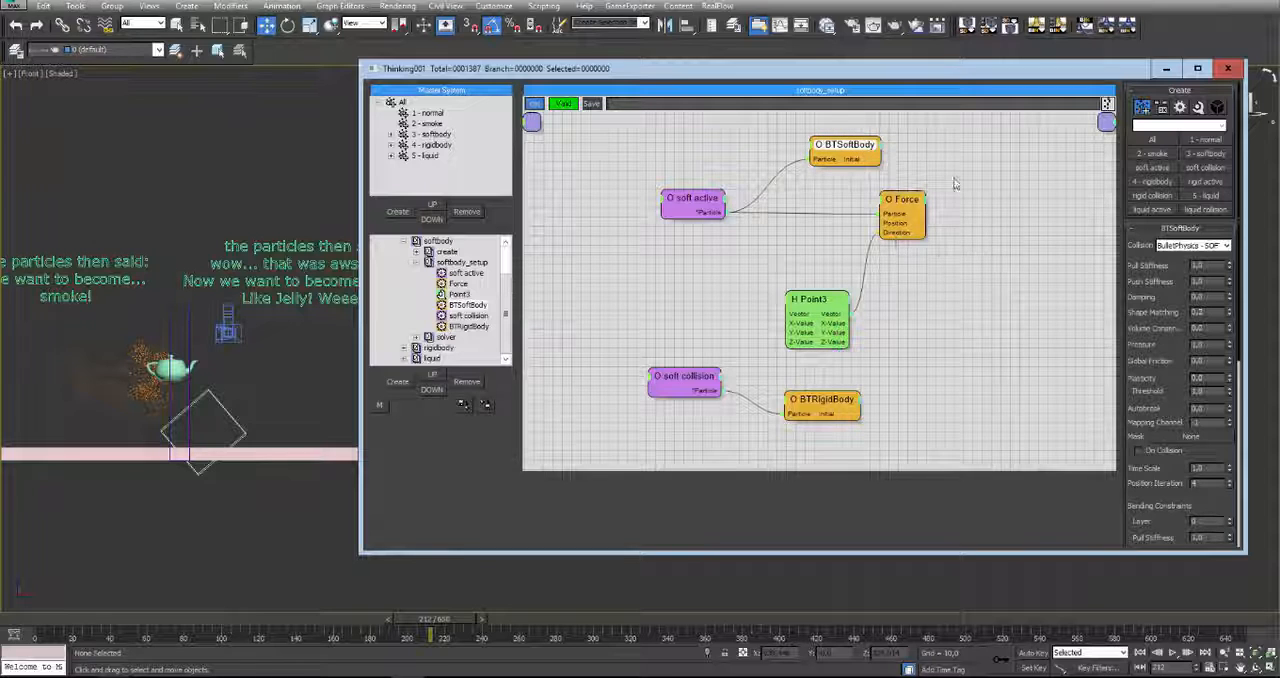
- Add a second BulletPhysics BTSoftBody operator in the empty area beyond the Force node, and remove it again
mouse_move(954, 184)
middle_mouse_down()
mouse_move(975, 225)
mouse_move(969, 189)
mouse_move(954, 194)
middle_mouse_up()
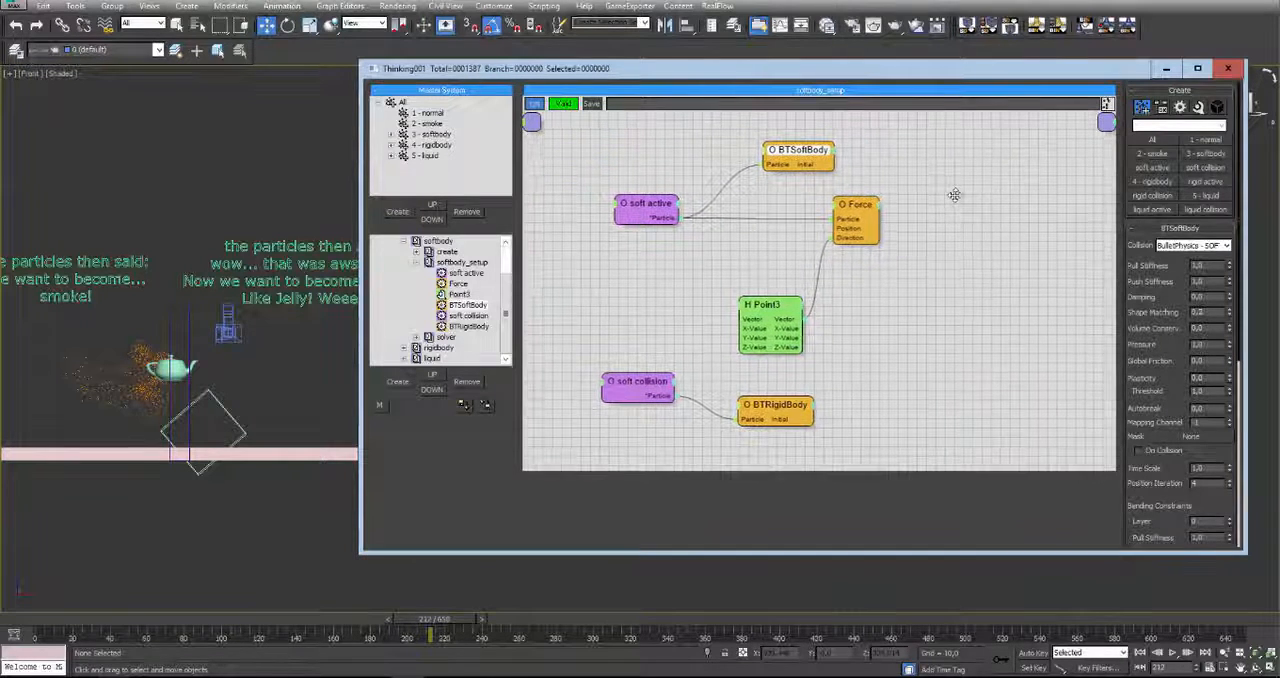
right_click(954, 194)
mouse_move(955, 201)
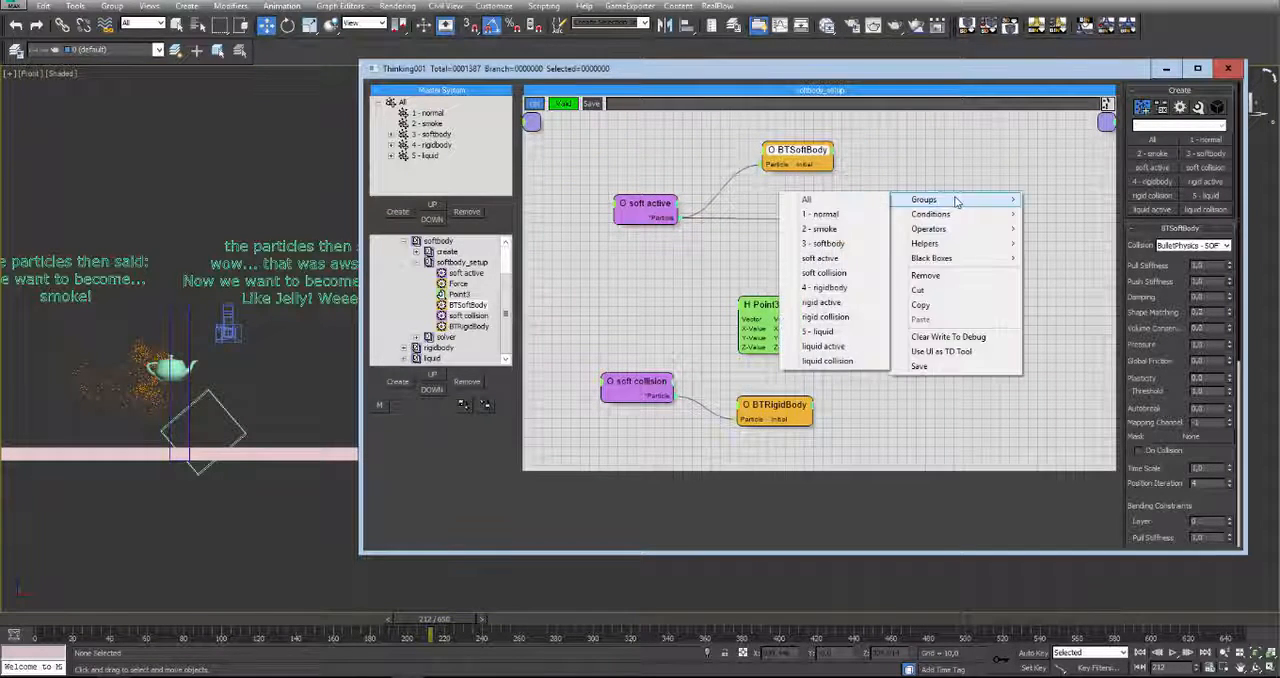
mouse_move(968, 238)
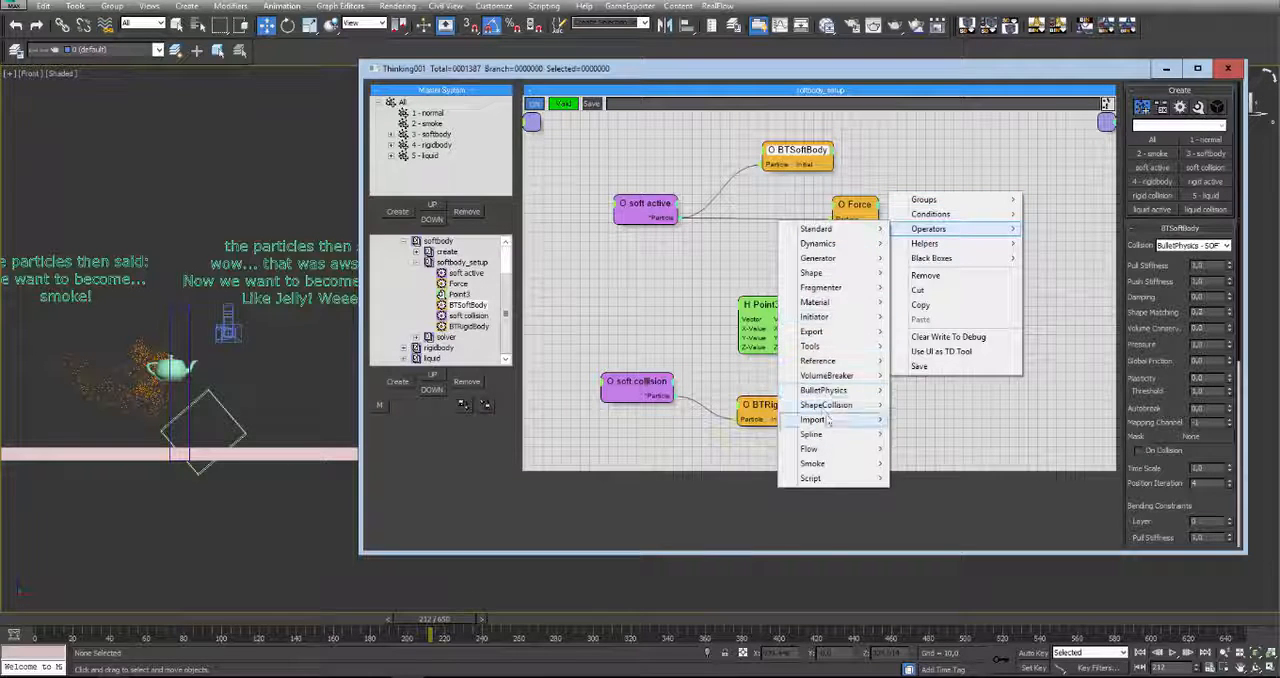
mouse_move(832, 390)
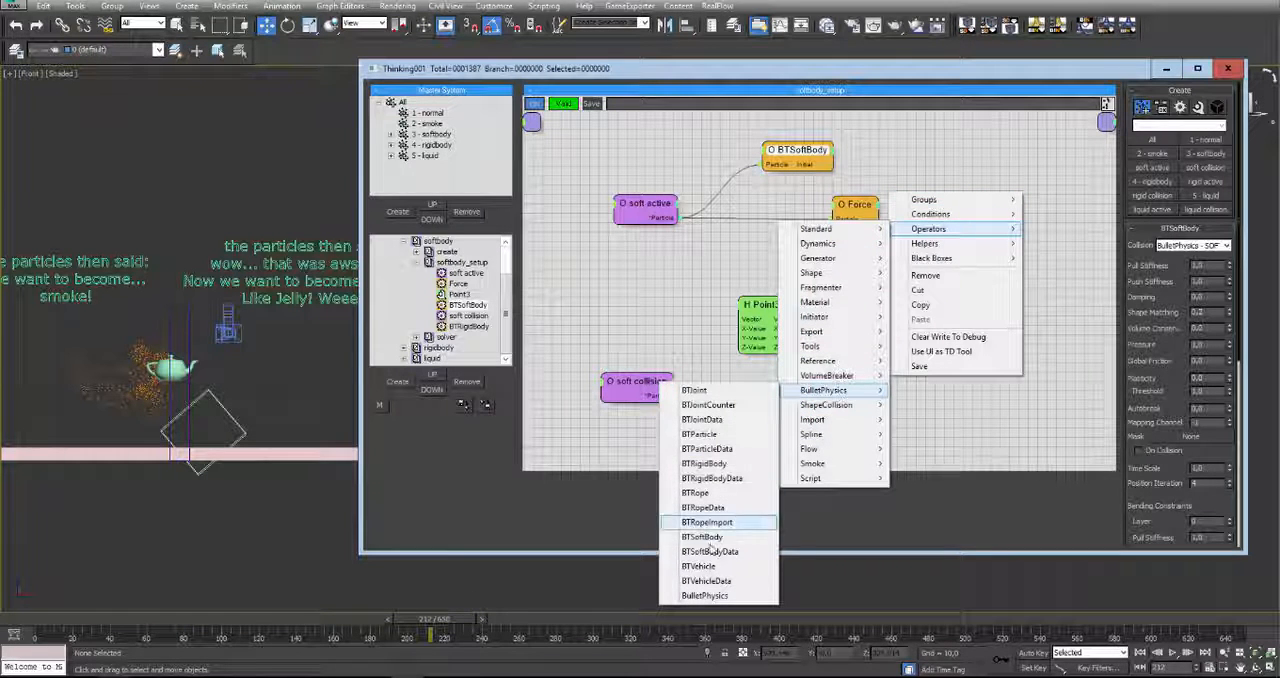
left_click(705, 537)
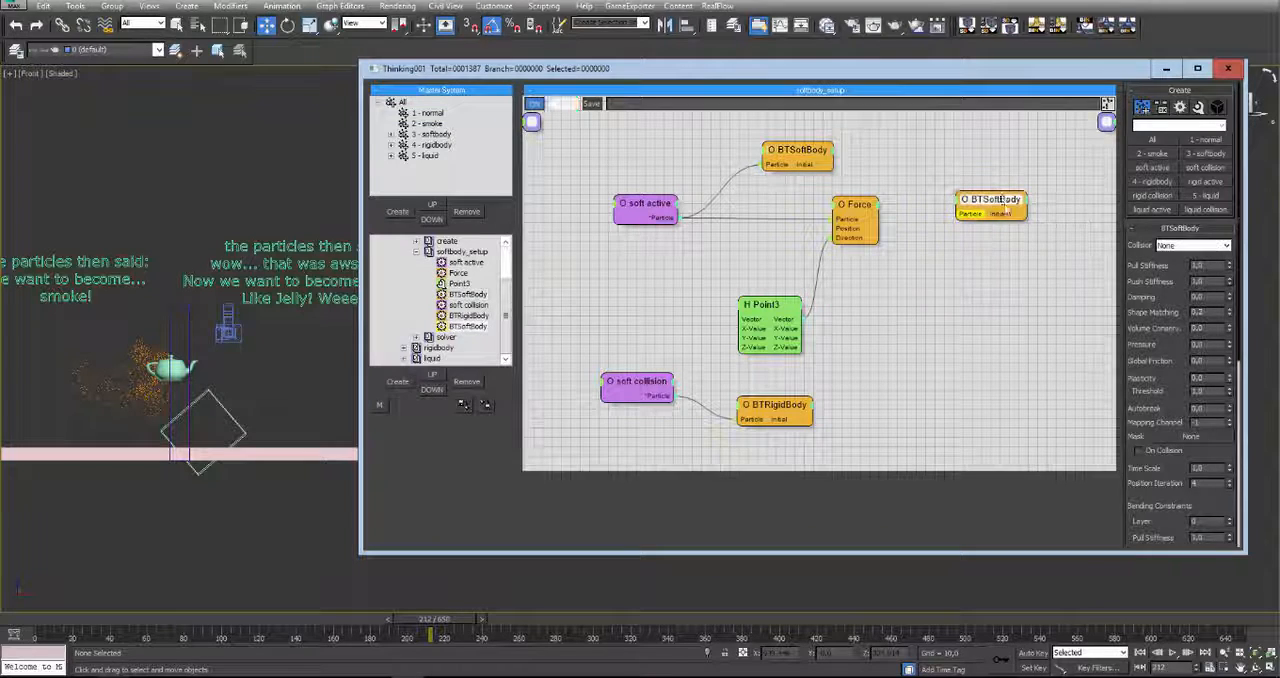
left_click_drag(1003, 202, 1017, 172)
right_click(1017, 172)
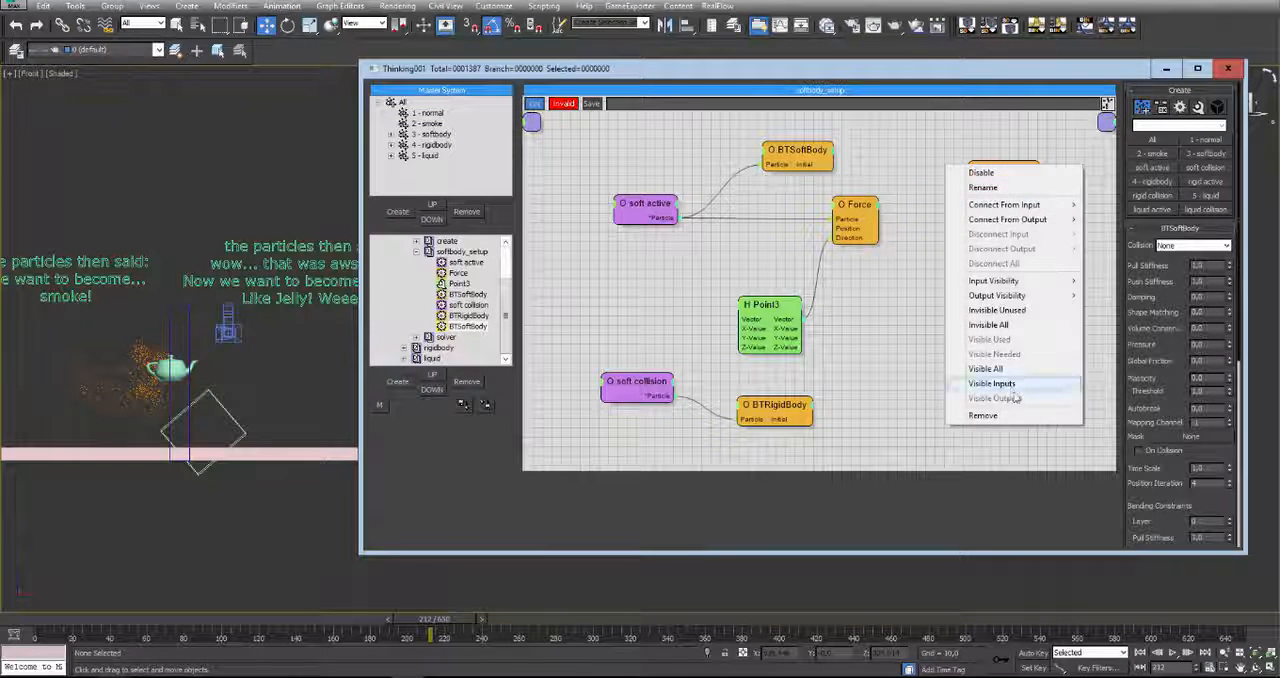
left_click(1018, 412)
- Shift the BTSoftBody node connected to soft active slightly aside and examine its softbody parameters
left_click_drag(778, 150, 821, 150)
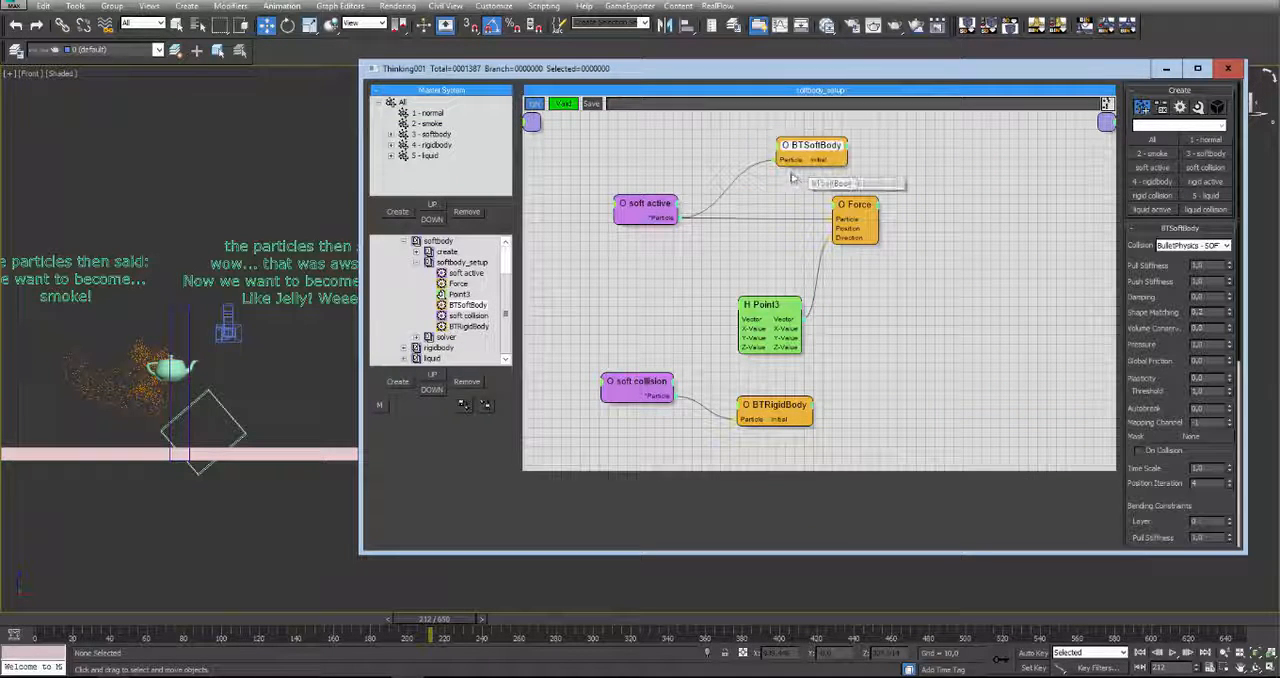
left_click_drag(1163, 281, 1155, 248)
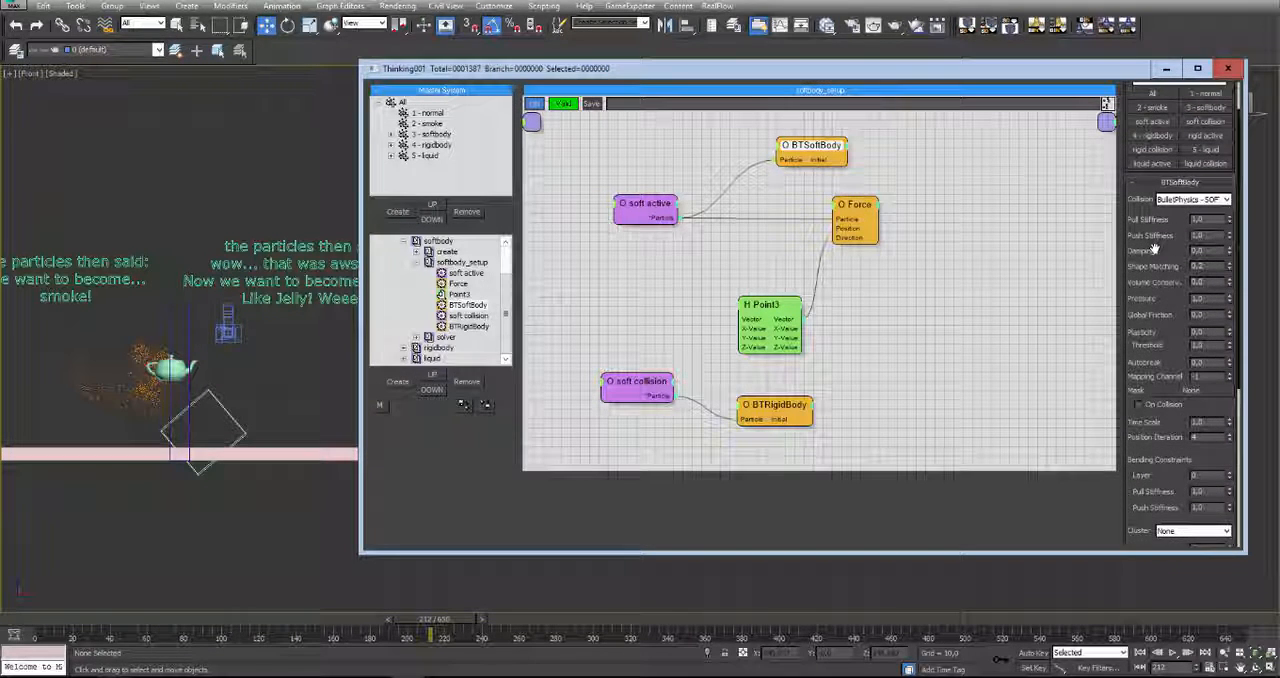
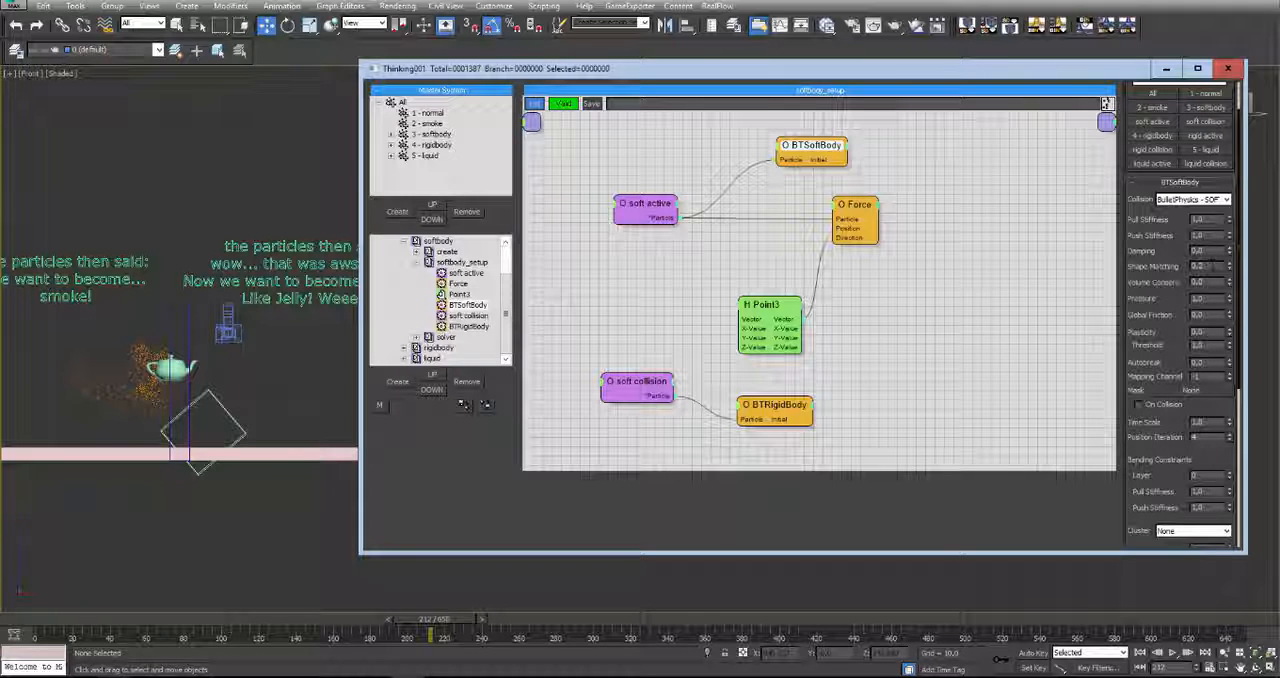
- Set the BTSoftBody Shape Matching to 0.2 and scrub to frame 344 to inspect the softbody teapots up close
type("2")
key("Return")
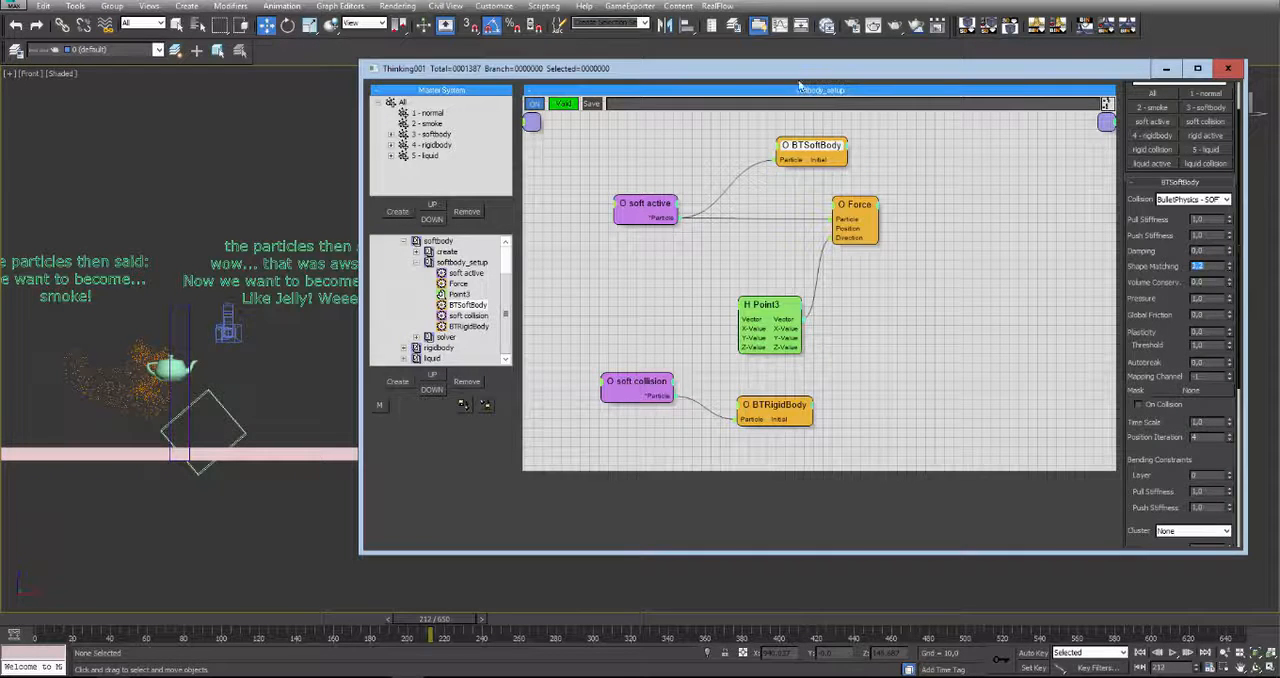
left_click_drag(794, 70, 1154, 147)
left_click_drag(430, 624, 680, 635)
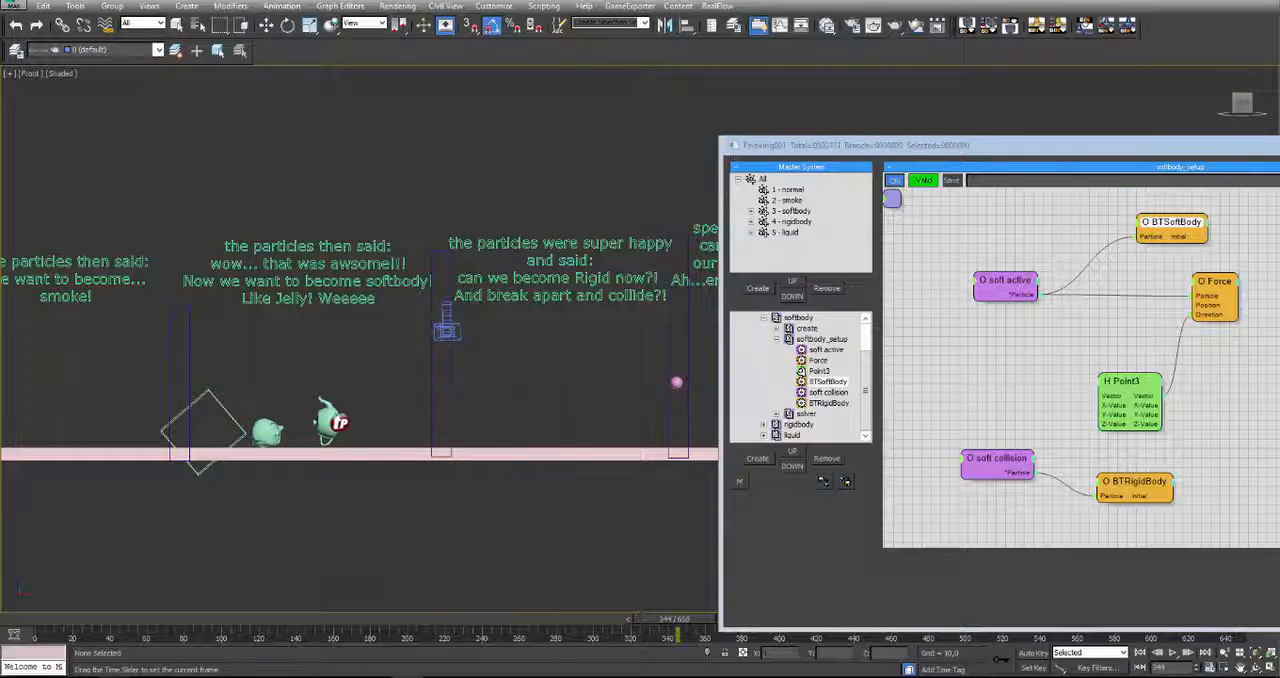
scroll(270, 438, "up", 5)
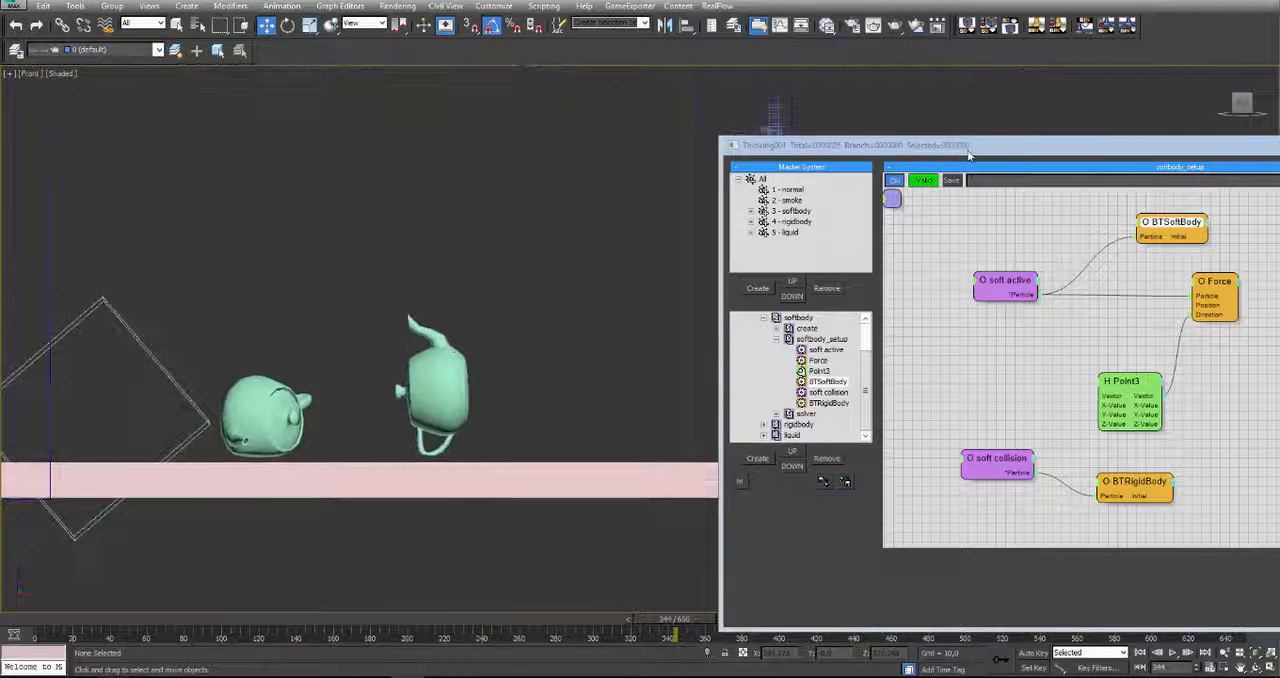
- Examine the remaining BTSoftBody parameters, from Plasticity and Bending Constraints through Collision/Contact to the Aero Model
left_click_drag(968, 155, 555, 137)
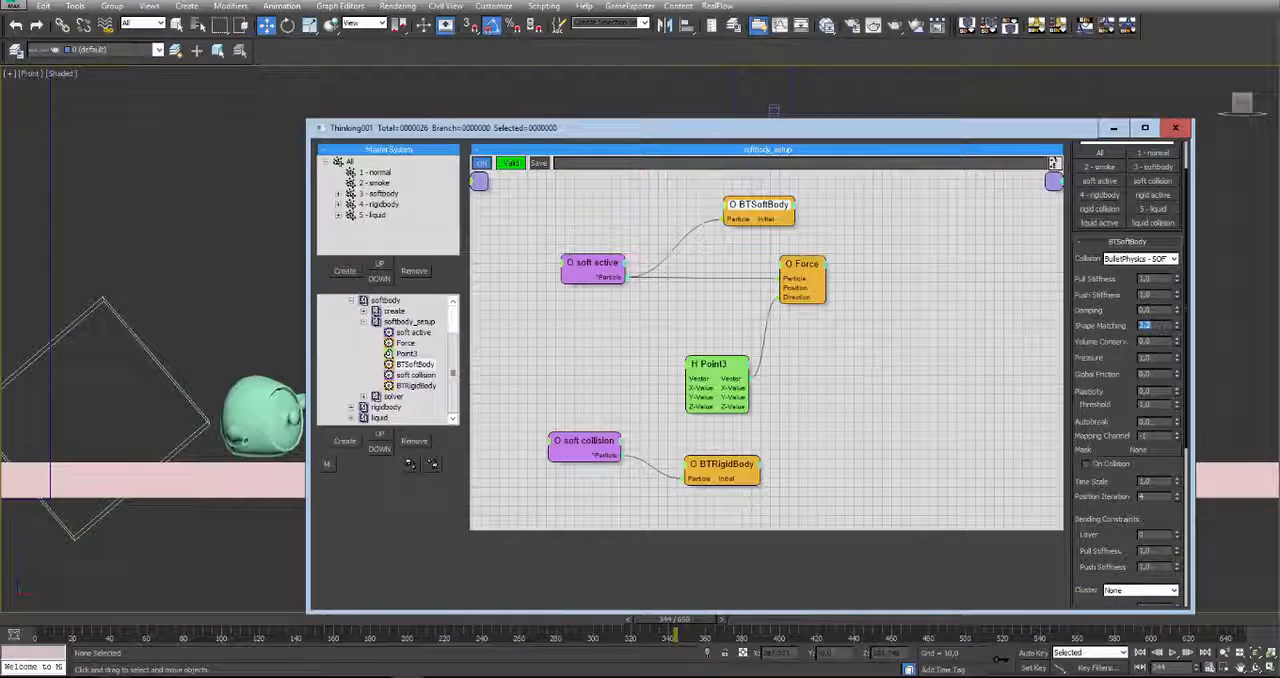
scroll(1160, 333, "down", 3)
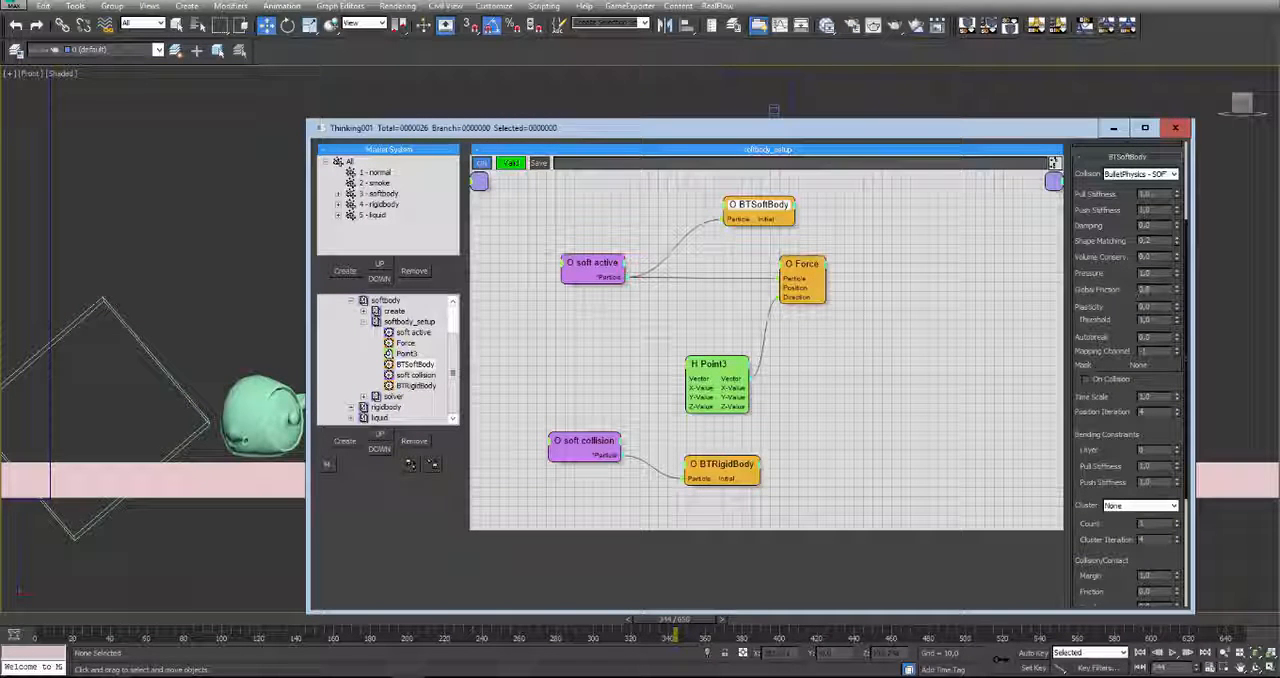
scroll(1131, 289, "down", 1)
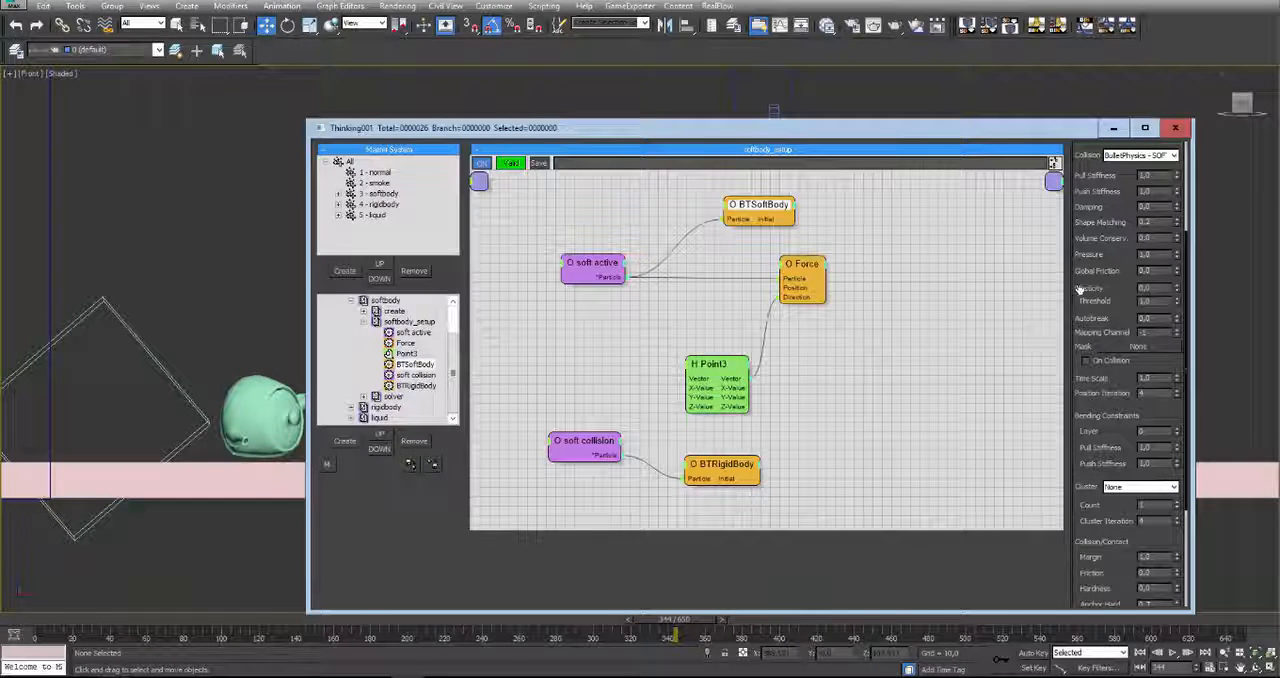
scroll(1108, 244, "down", 2)
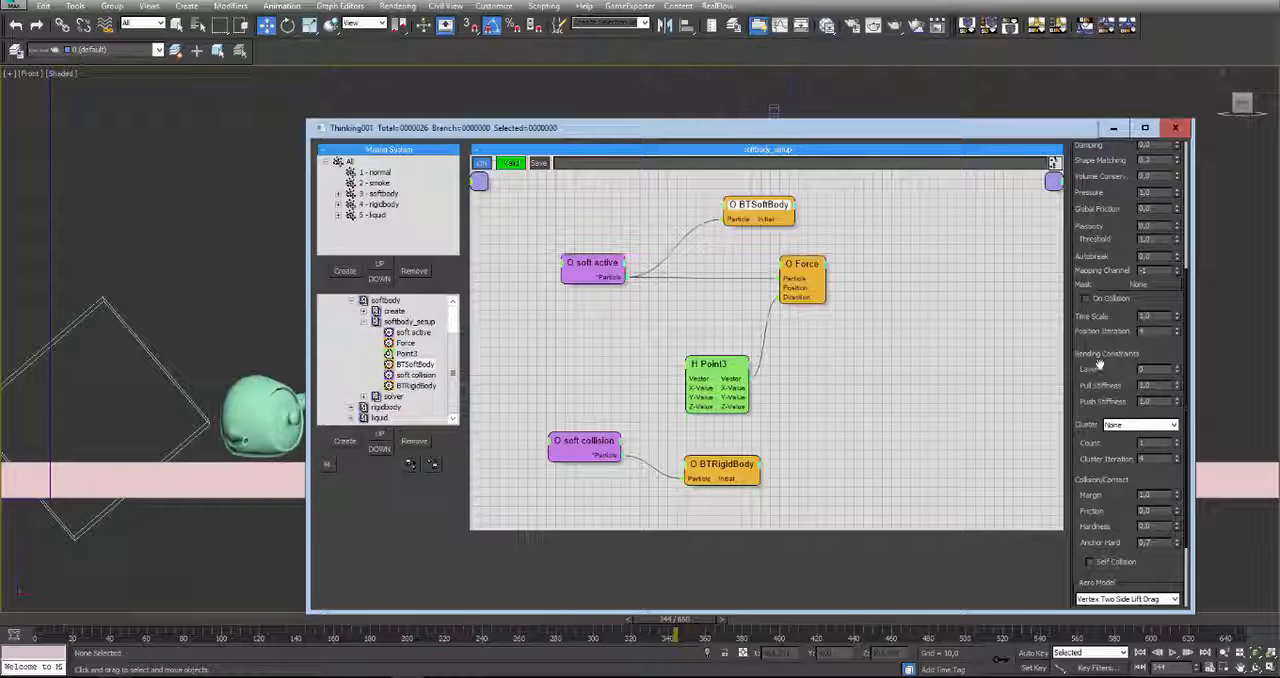
left_click_drag(1102, 342, 1110, 312)
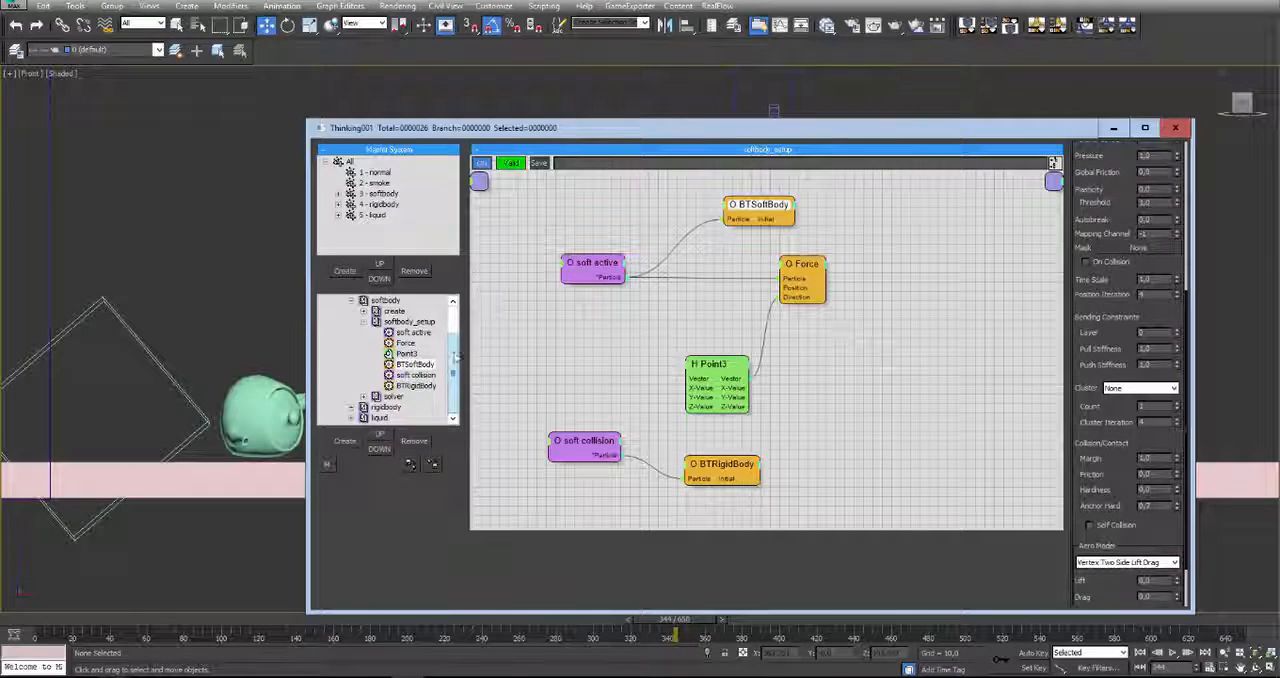
- Bring up the MasterDynamic settings and scrub the simulation to frame 355 to examine the landed teapots
left_click_drag(453, 343, 457, 308)
left_click(384, 302)
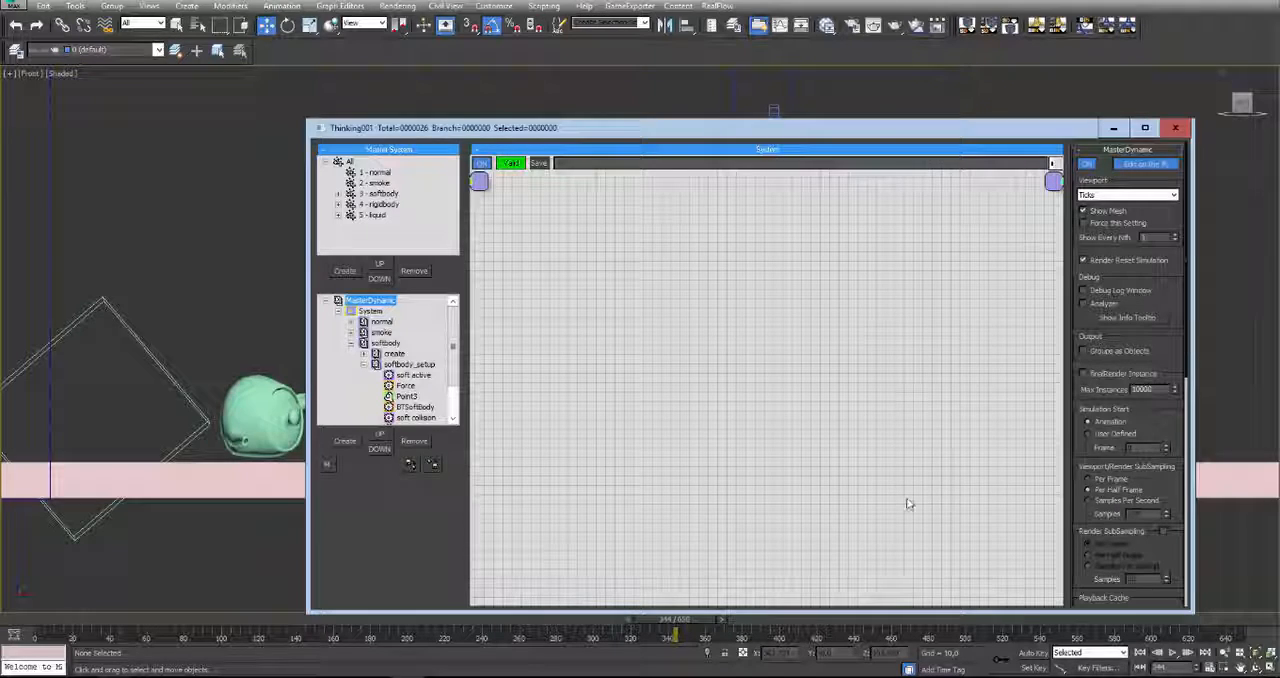
scroll(236, 306, "down", 2)
mouse_move(236, 306)
middle_mouse_down()
mouse_move(209, 307)
mouse_move(237, 304)
middle_mouse_up()
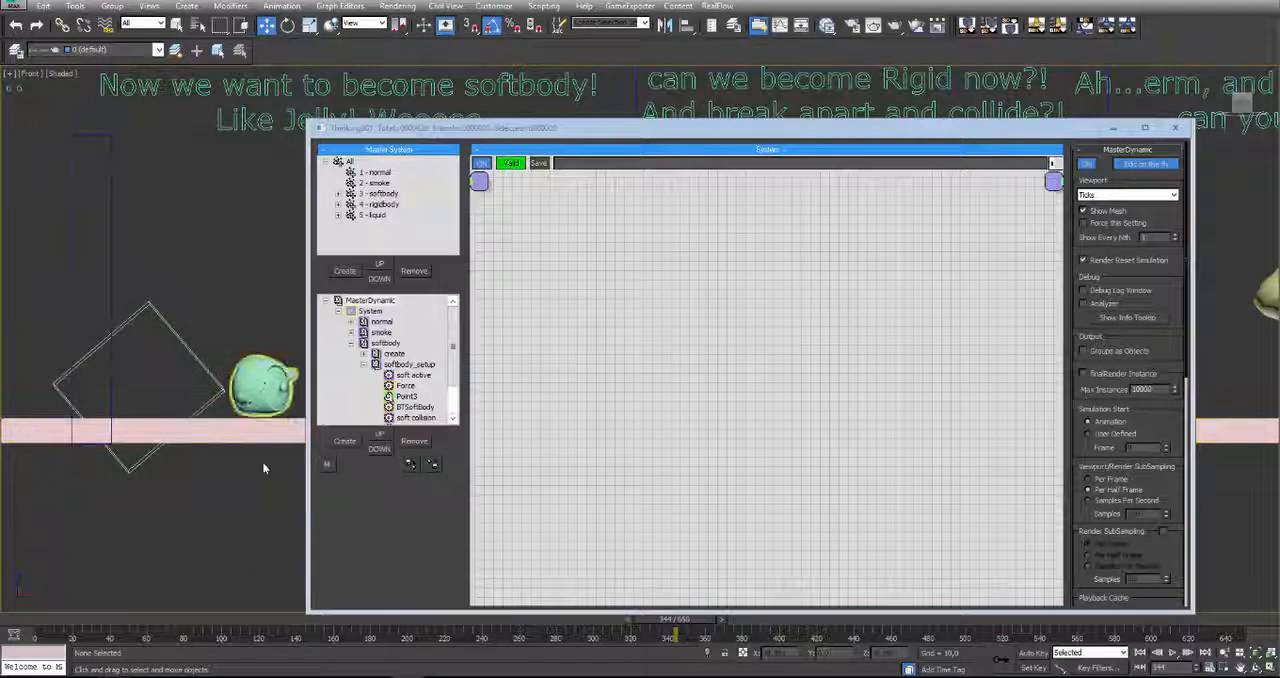
left_click_drag(174, 620, 703, 618)
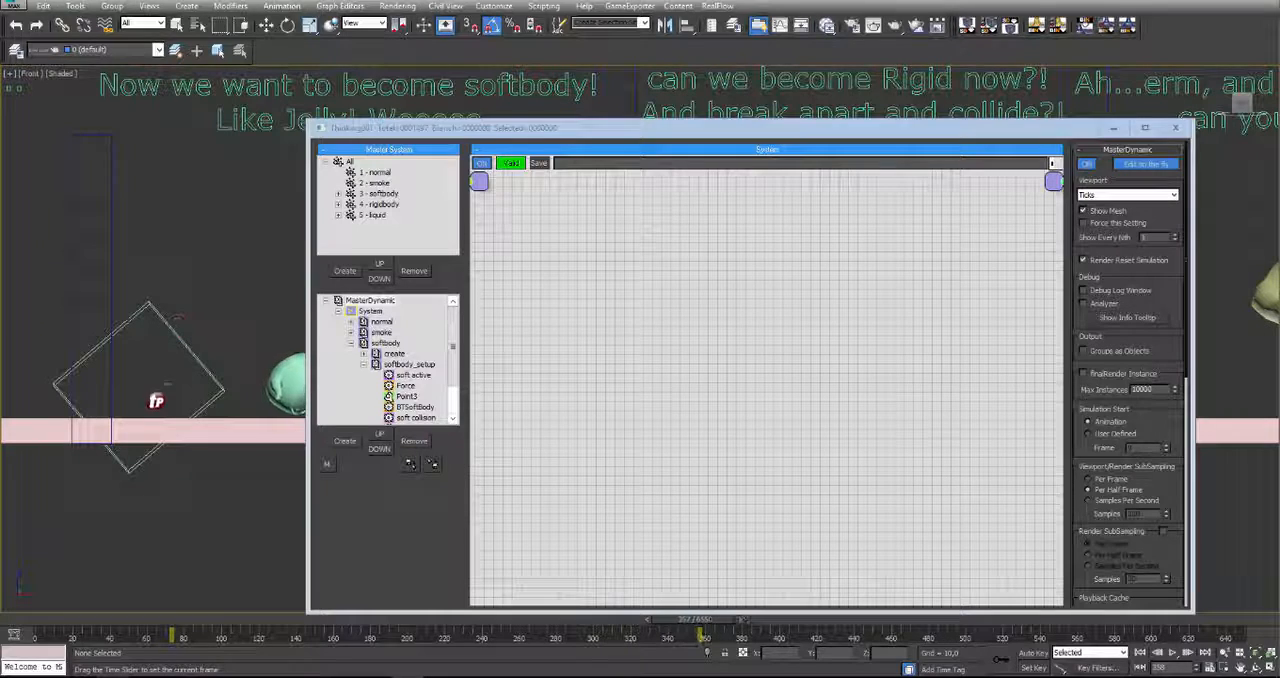
middle_click_drag(131, 443, 28, 474)
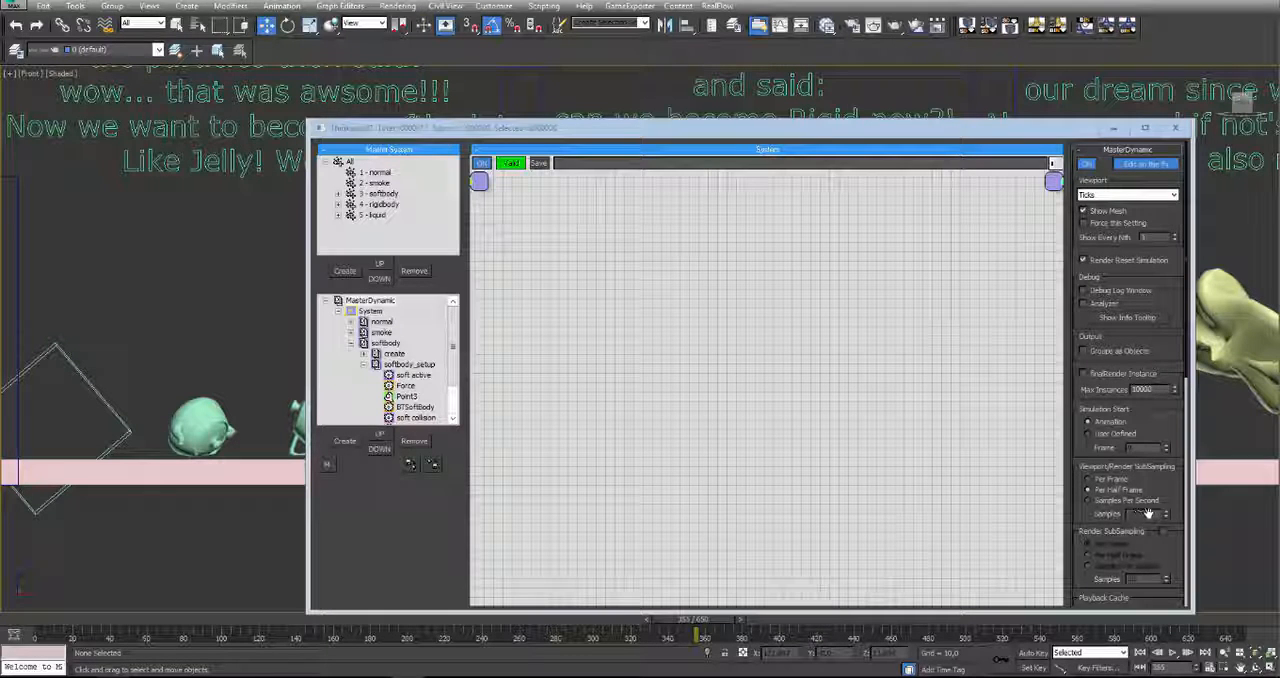
- Check the scene's PAL frame rate in the Time Configuration and close it without changes
left_click(1211, 667)
left_click(535, 219)
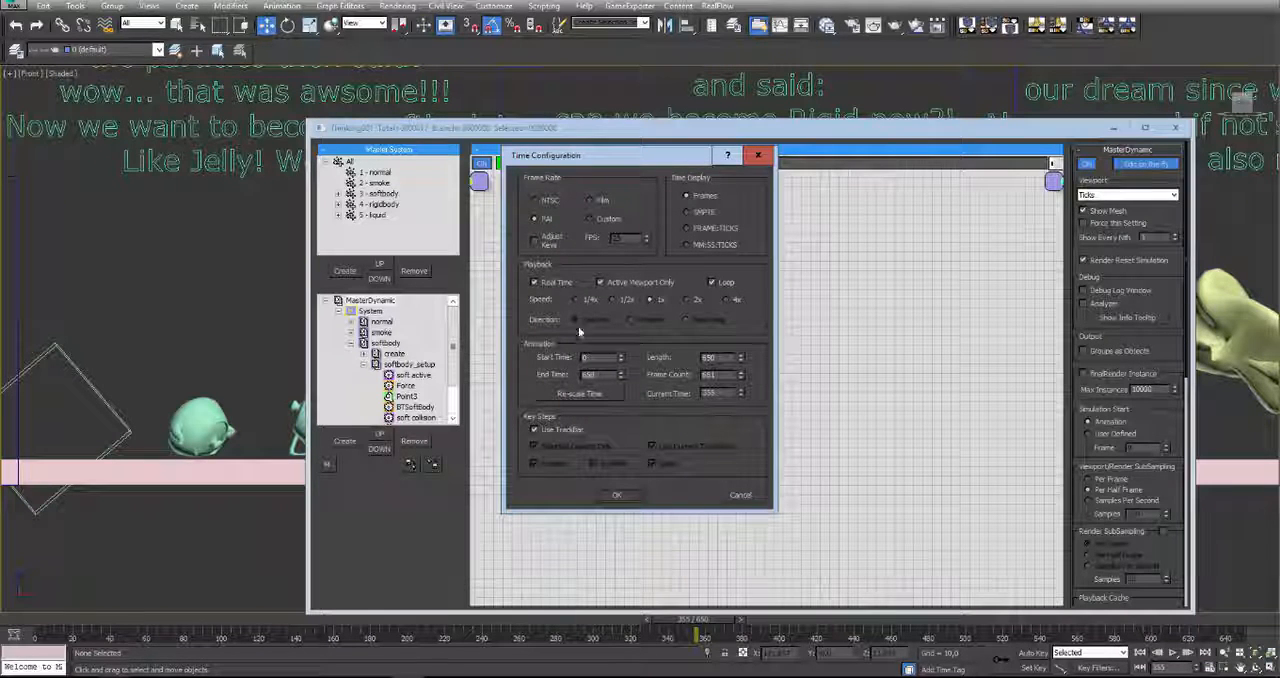
left_click(549, 224)
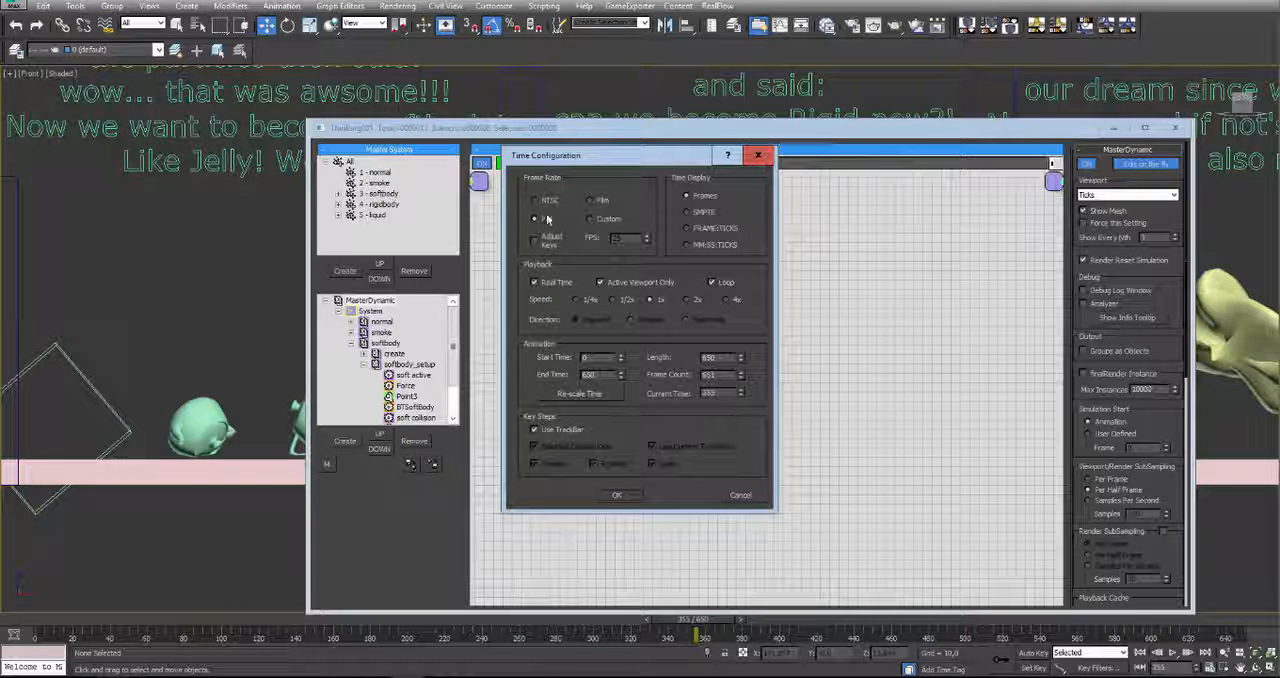
left_click(758, 155)
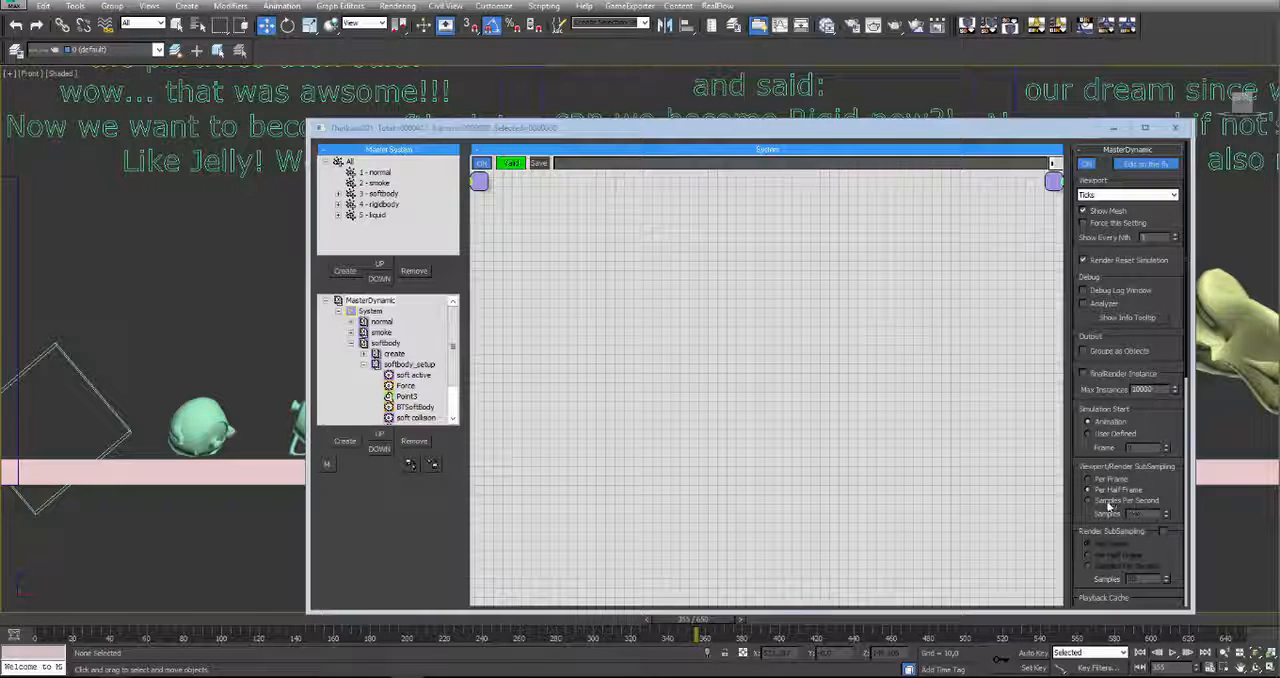
- Try Samples Per Second for the MasterDynamic viewport/render subsampling and return it to Per Half Frame
left_click(1130, 500)
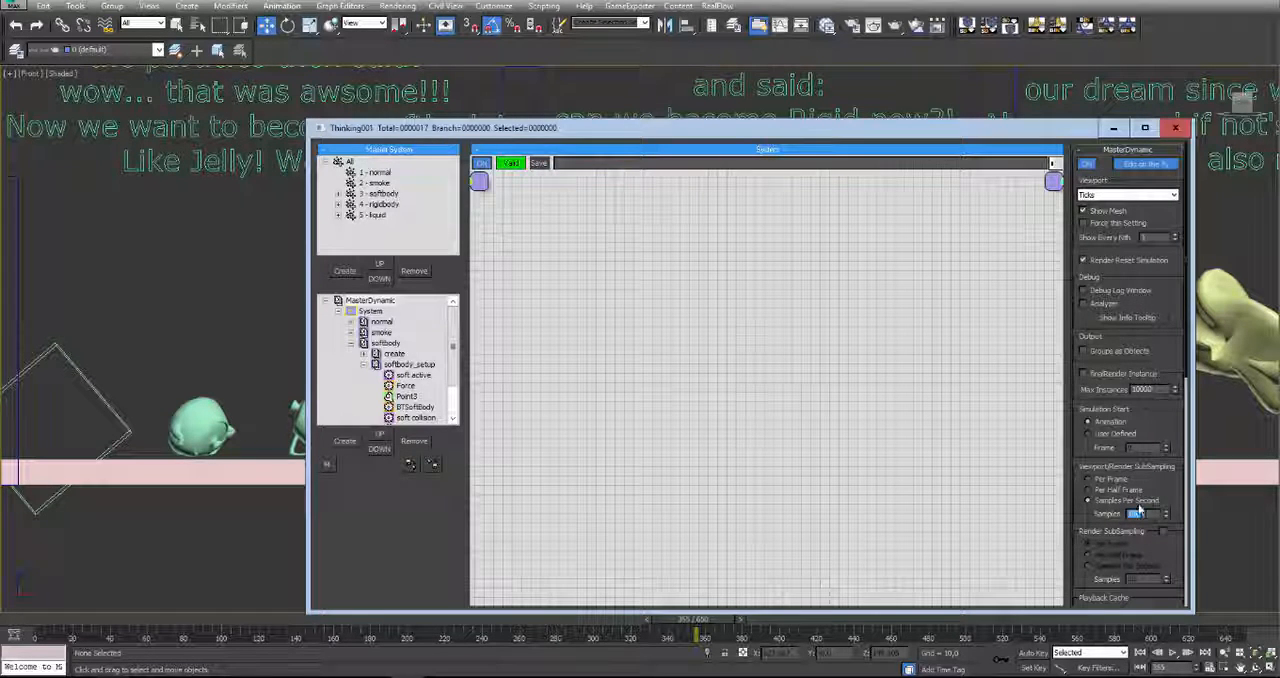
left_click(1104, 490)
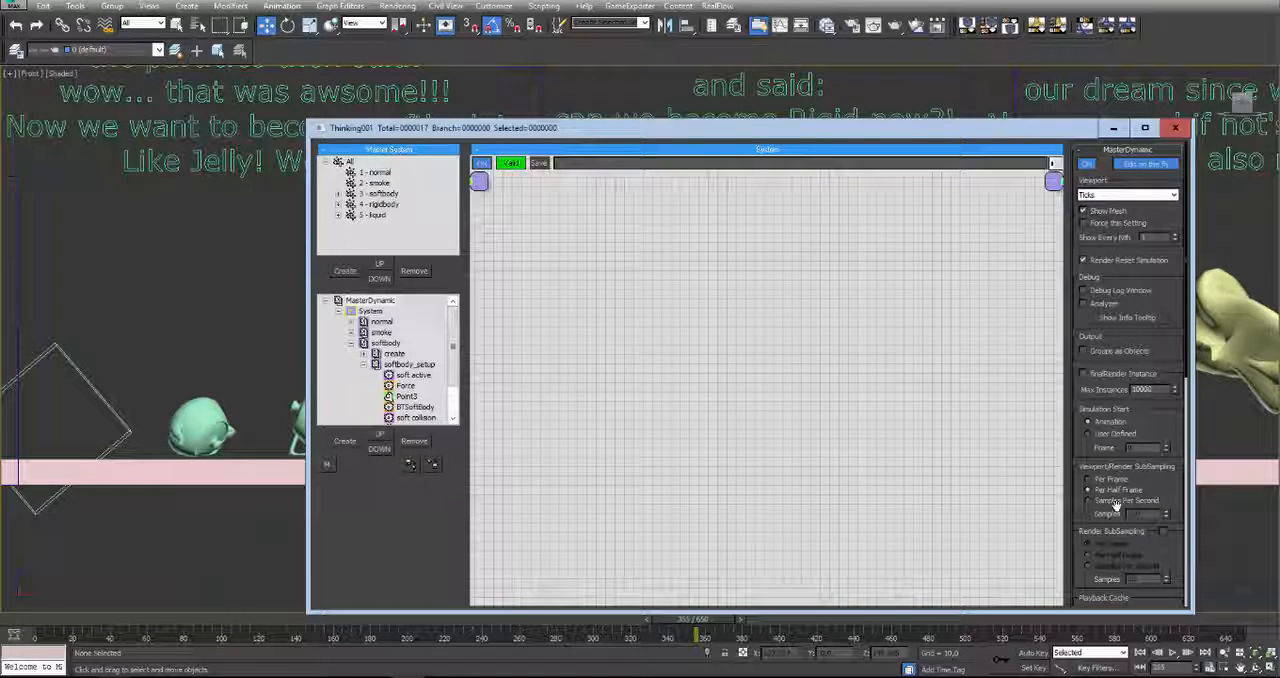
left_click(1116, 503)
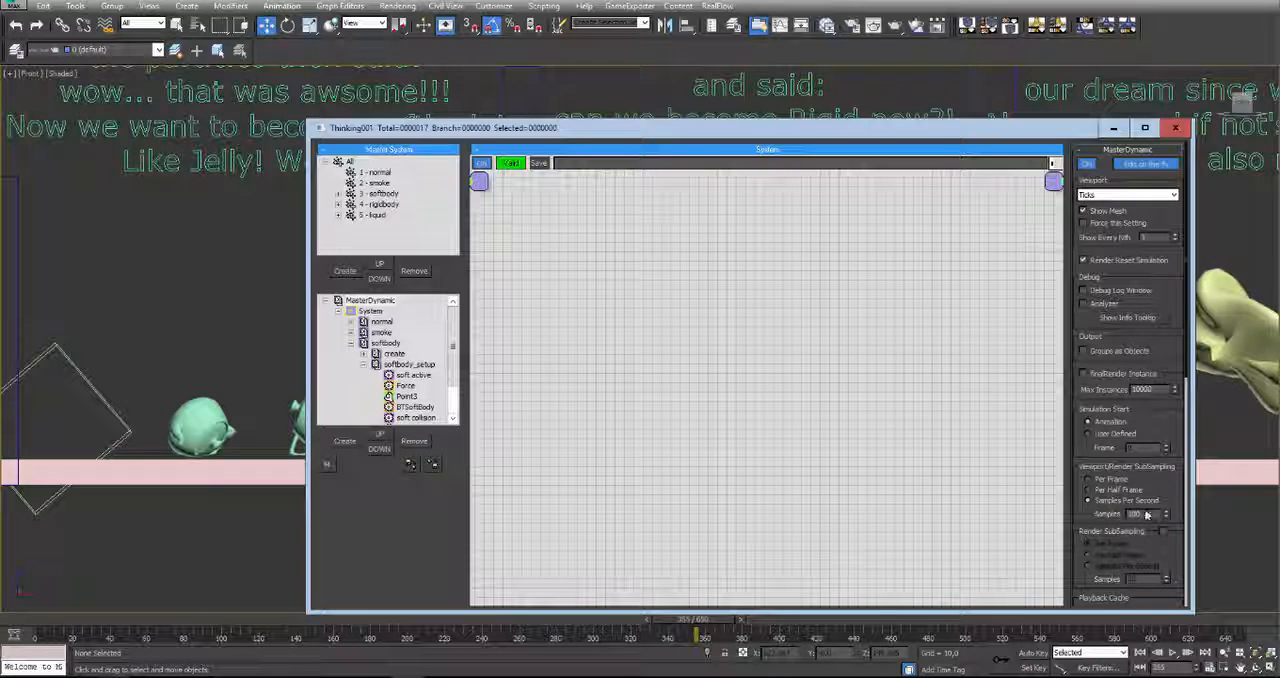
double_click(1137, 514)
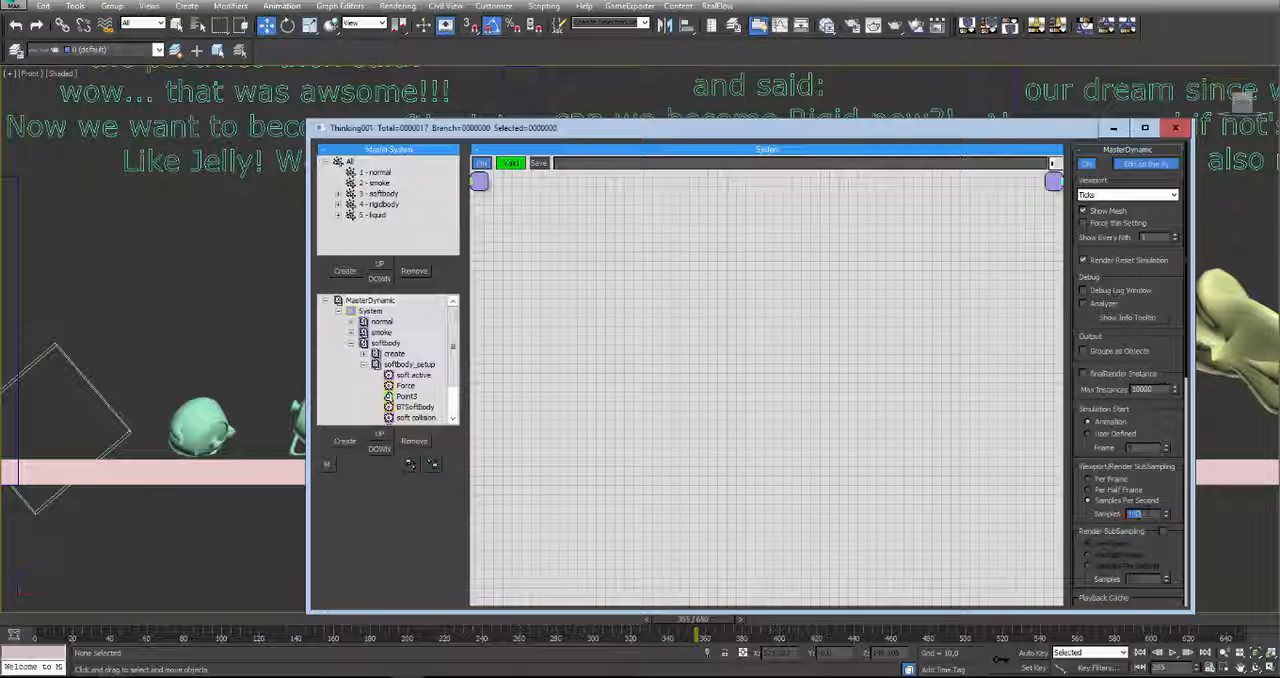
left_click(1089, 491)
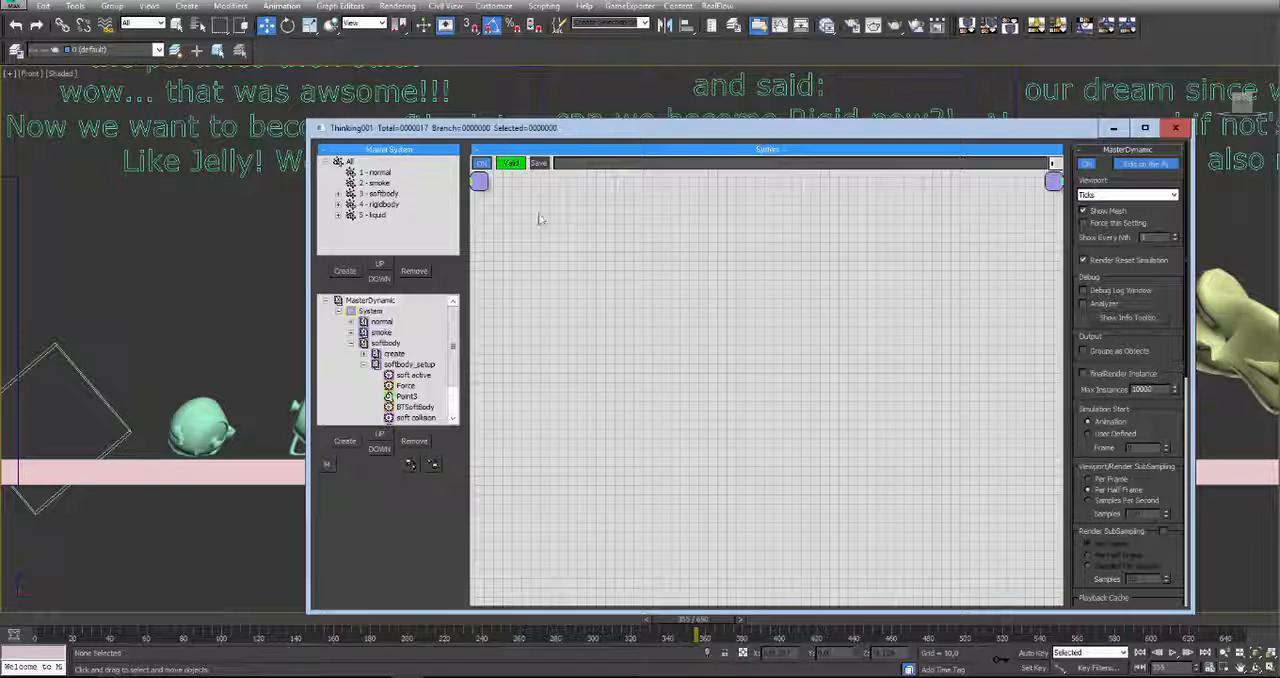
- View the softbody and softbody_setup dynamic sets, and recheck the Per Half Frame subsampling in MasterDynamic
left_click(393, 345)
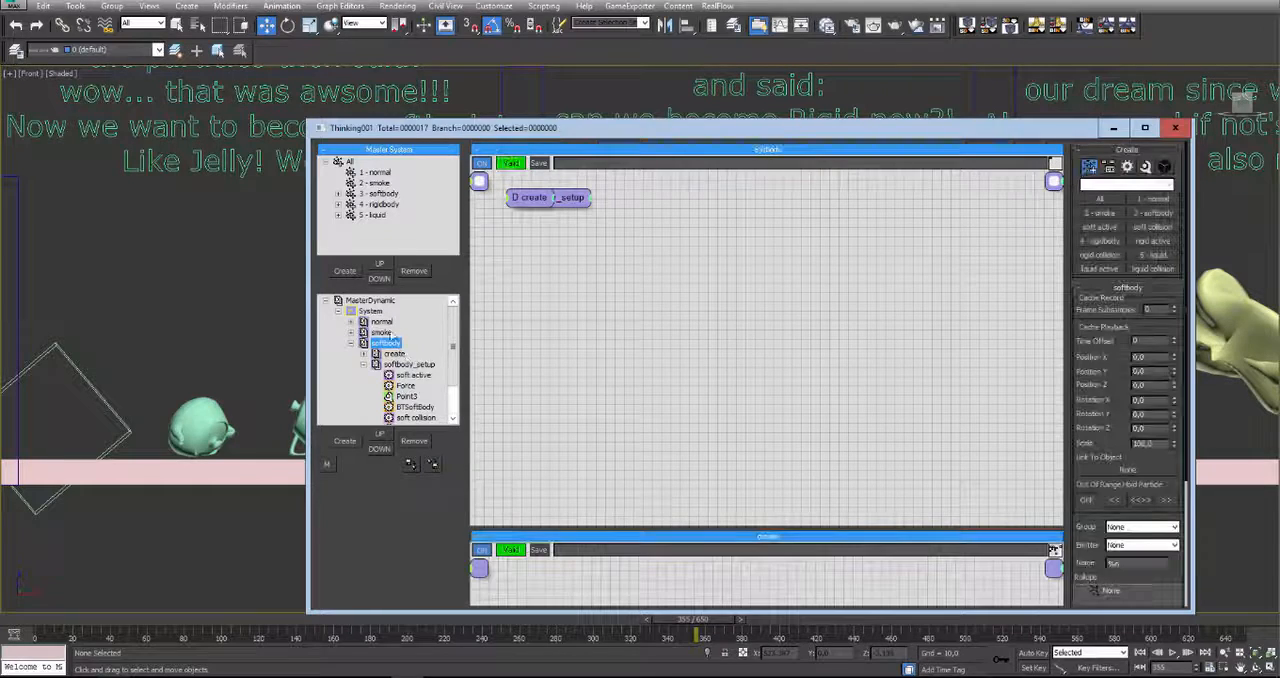
left_click(400, 364)
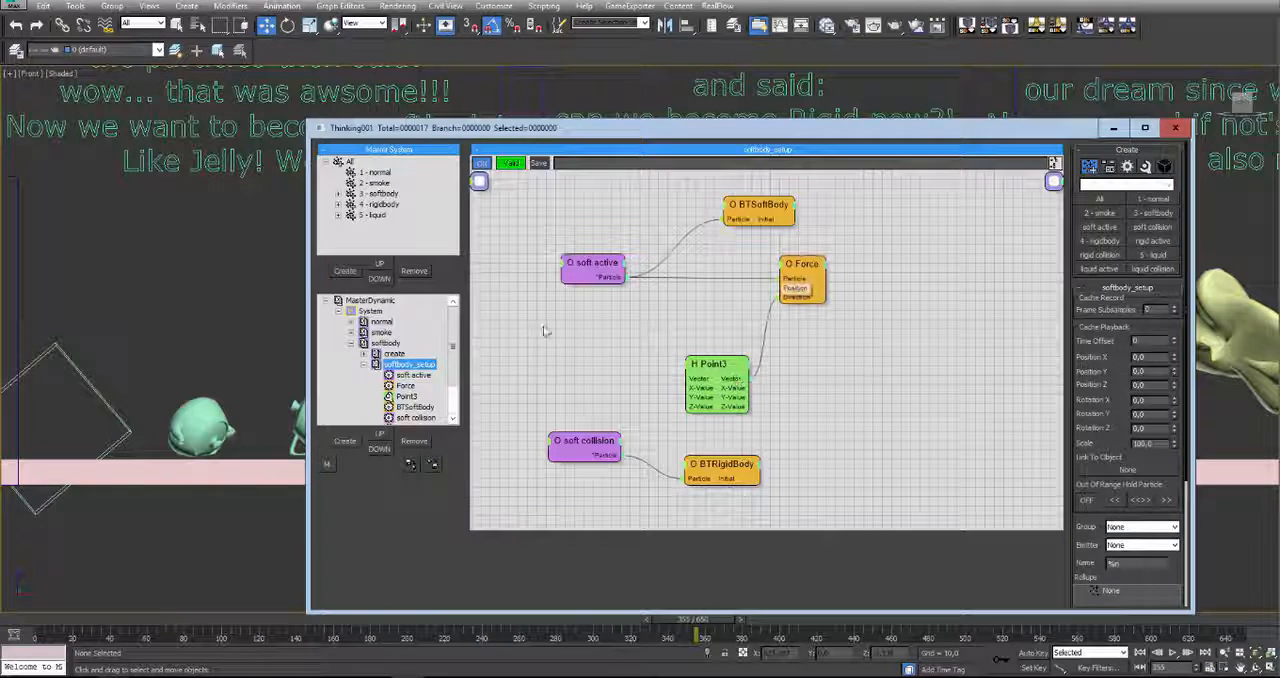
left_click(378, 302)
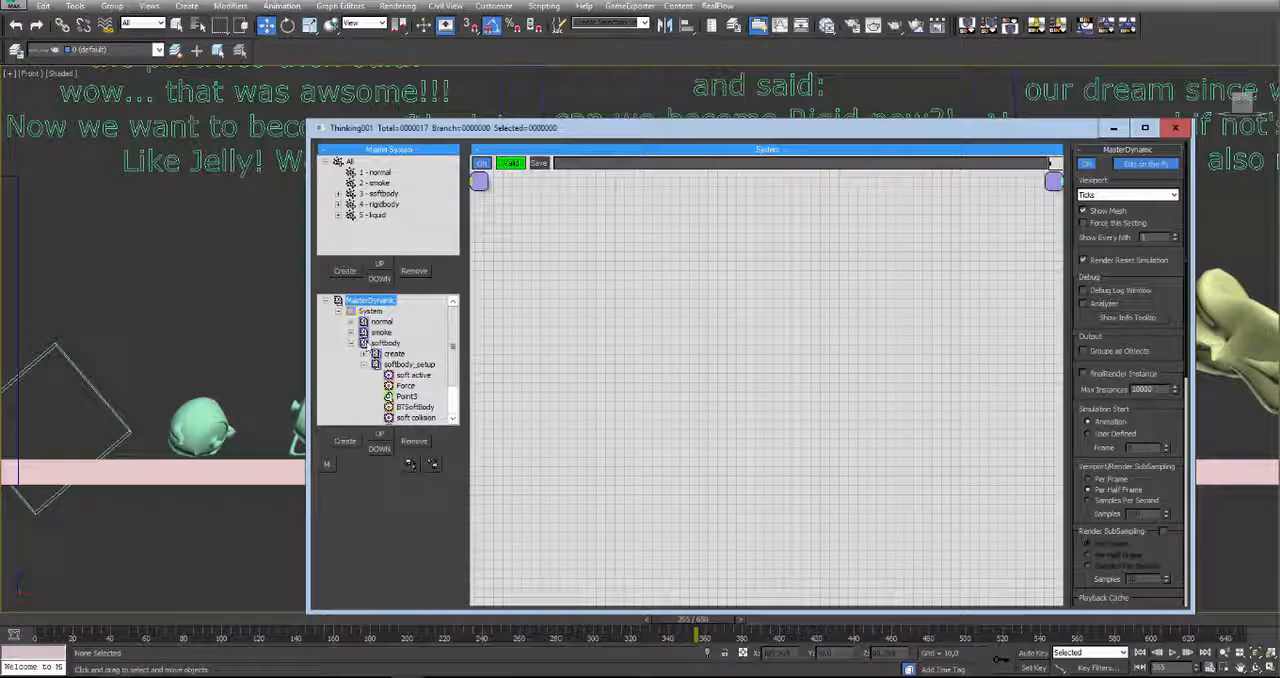
left_click(1089, 490)
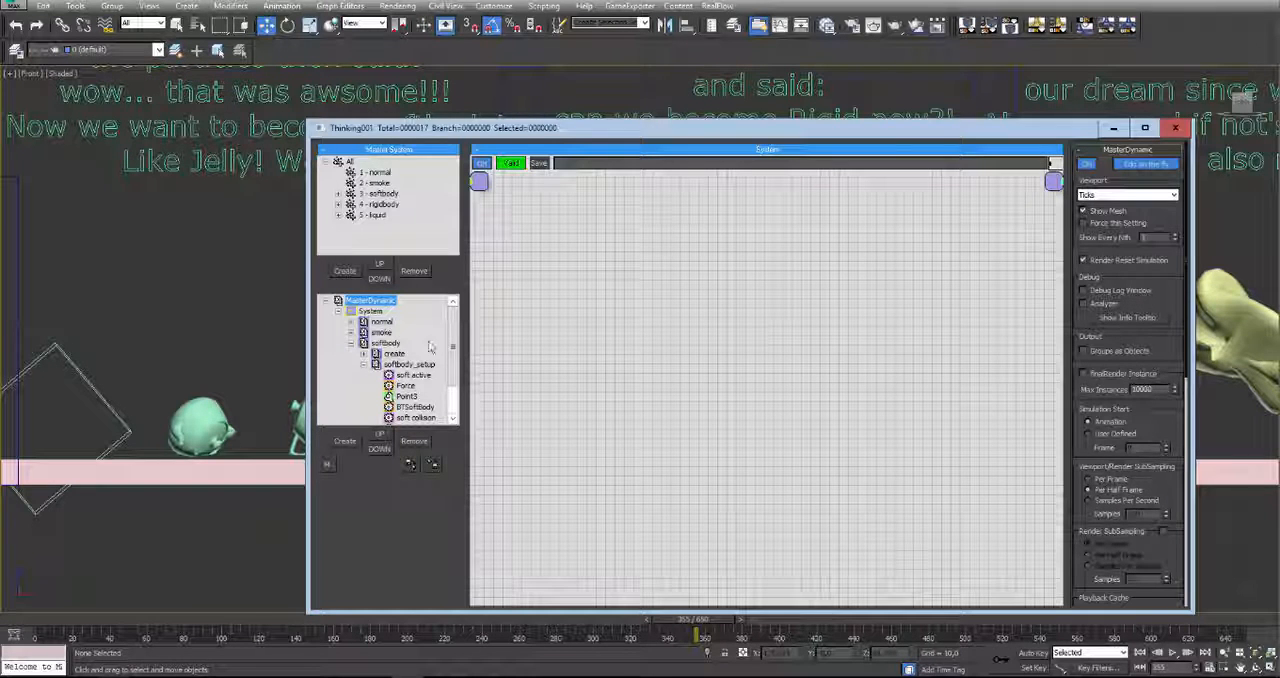
- Reopen softbody_setup and look through the BTSoftBody node's parameters down to the wind velocity settings
left_click(410, 364)
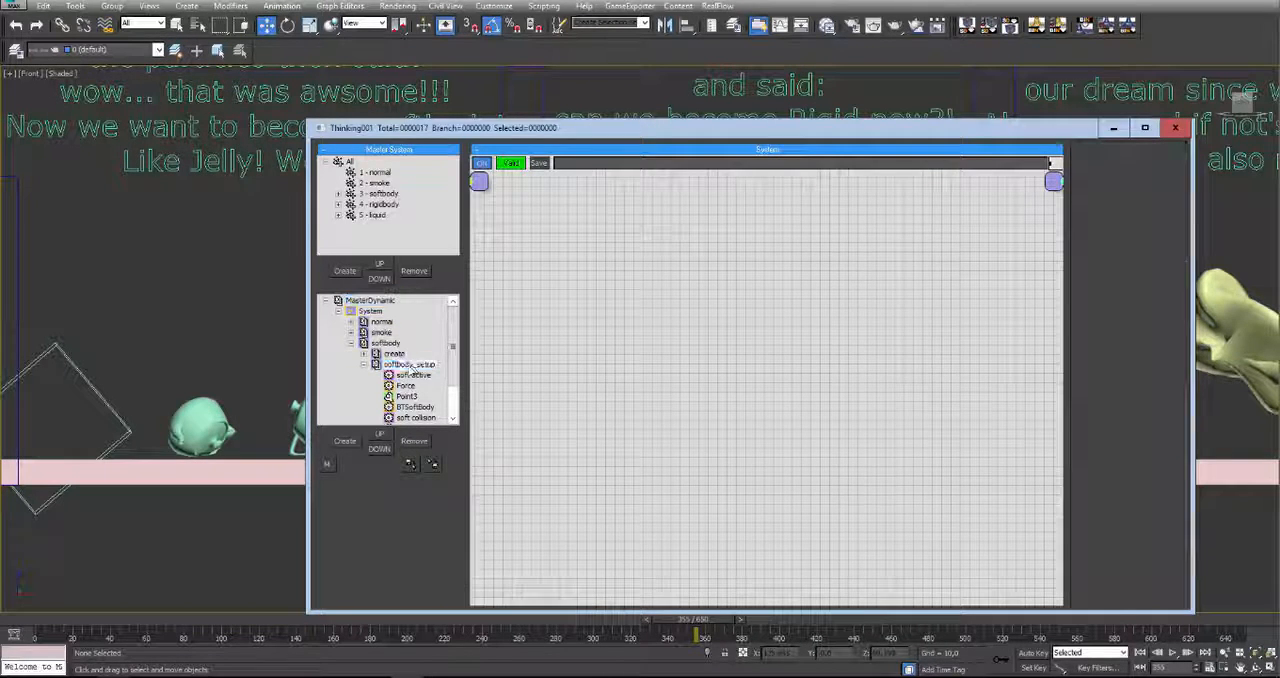
left_click(770, 207)
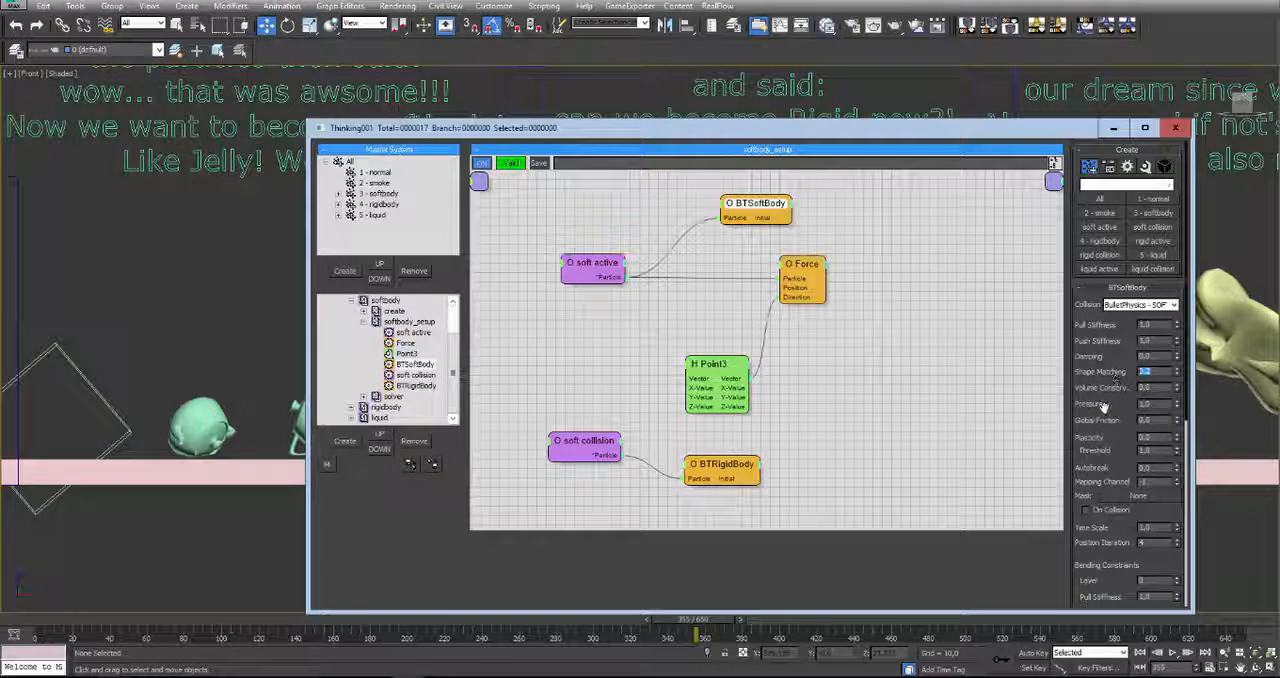
left_click_drag(1103, 407, 1091, 215)
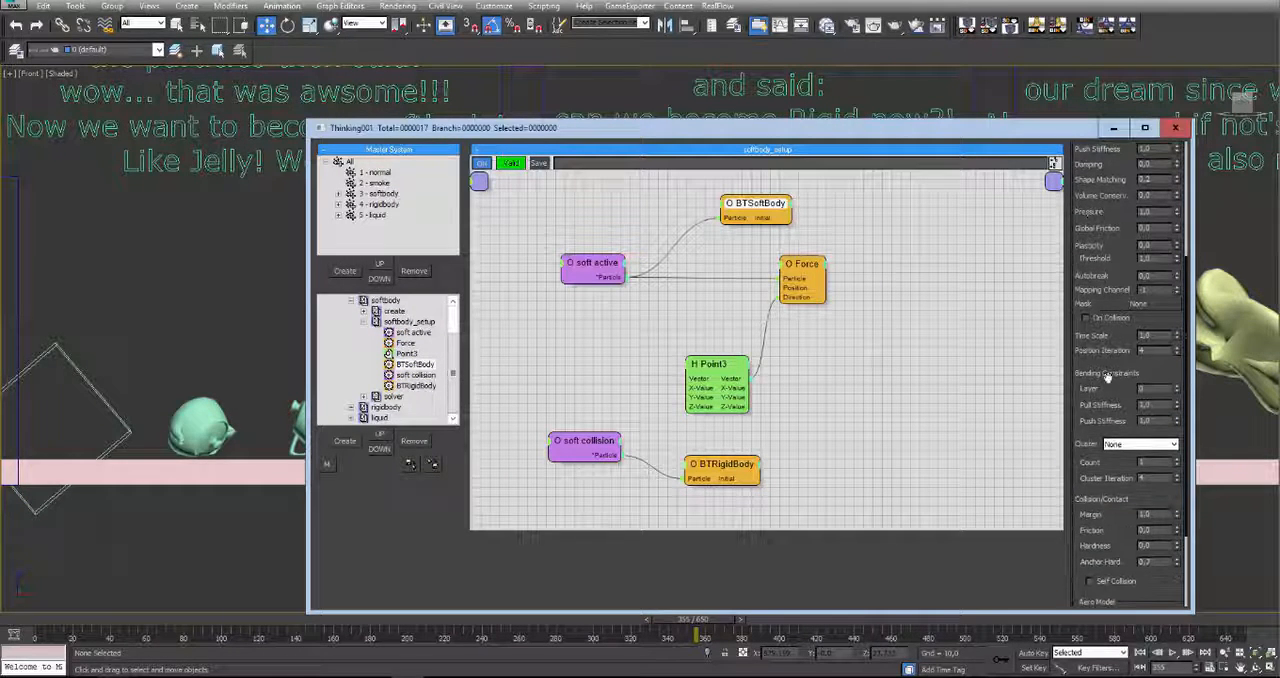
scroll(1108, 375, "down", 3)
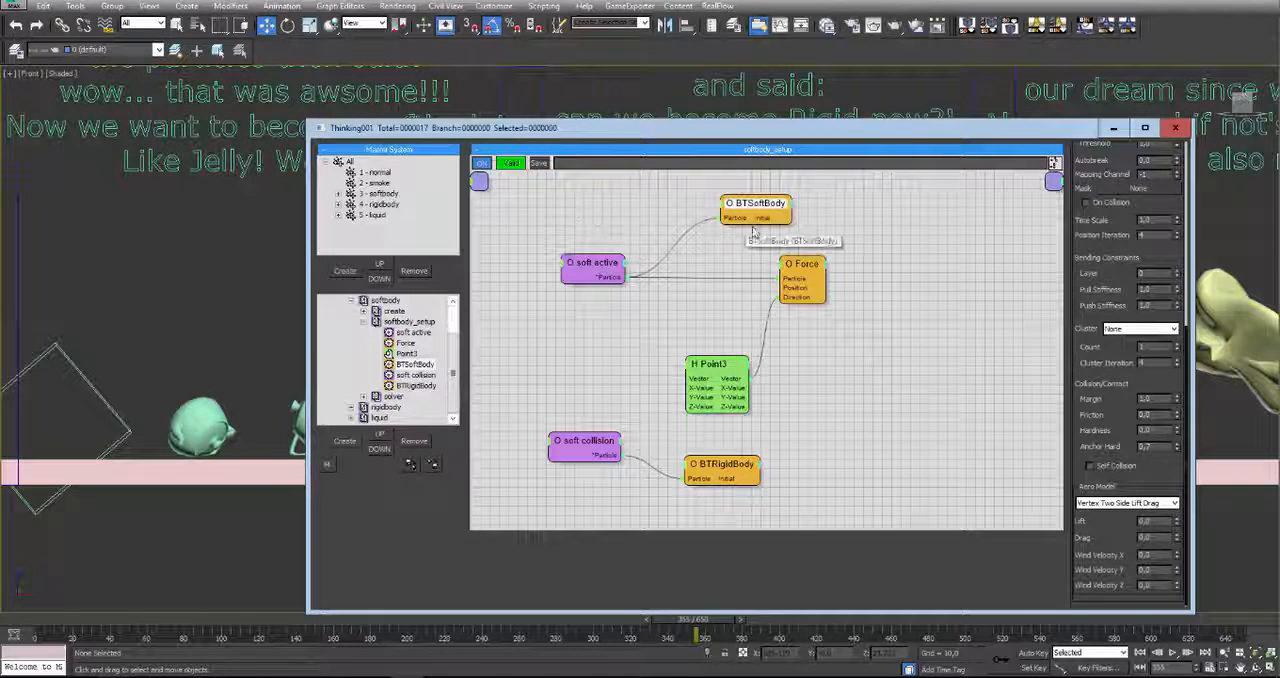
- Nudge the BTSoftBody node slightly further away from soft active, keeping it above the Force node
left_click_drag(753, 222, 765, 226)
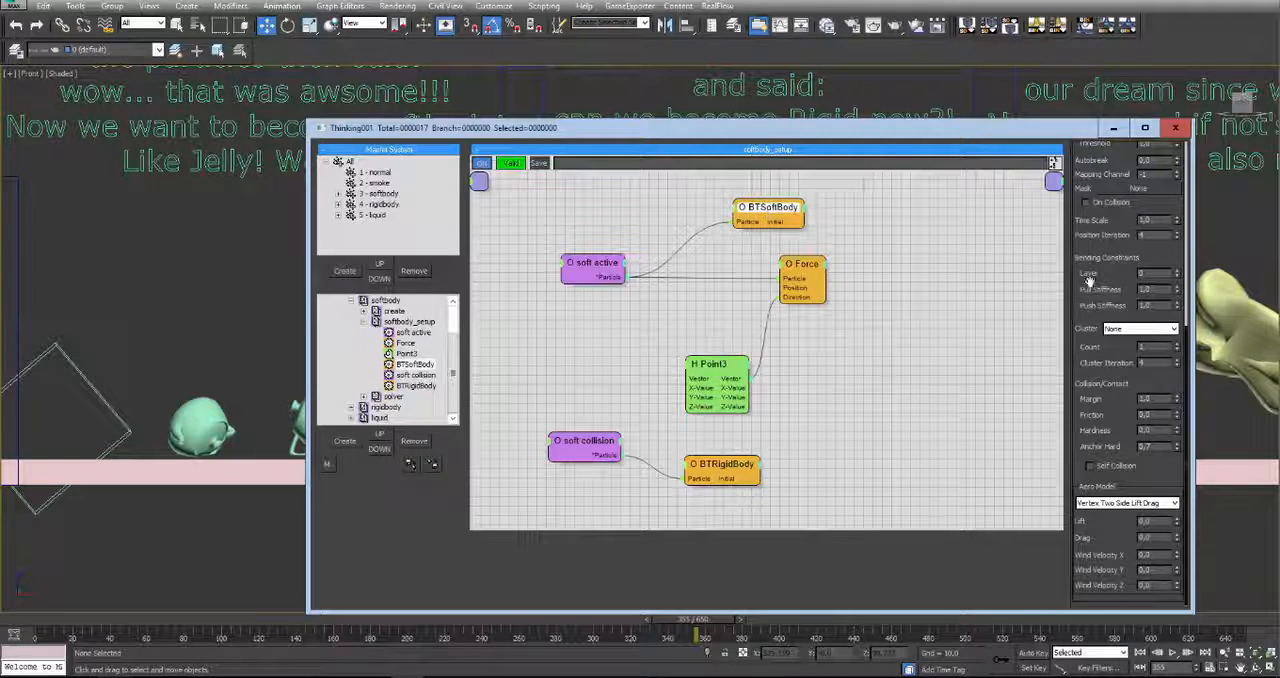
scroll(1089, 281, "up", 5)
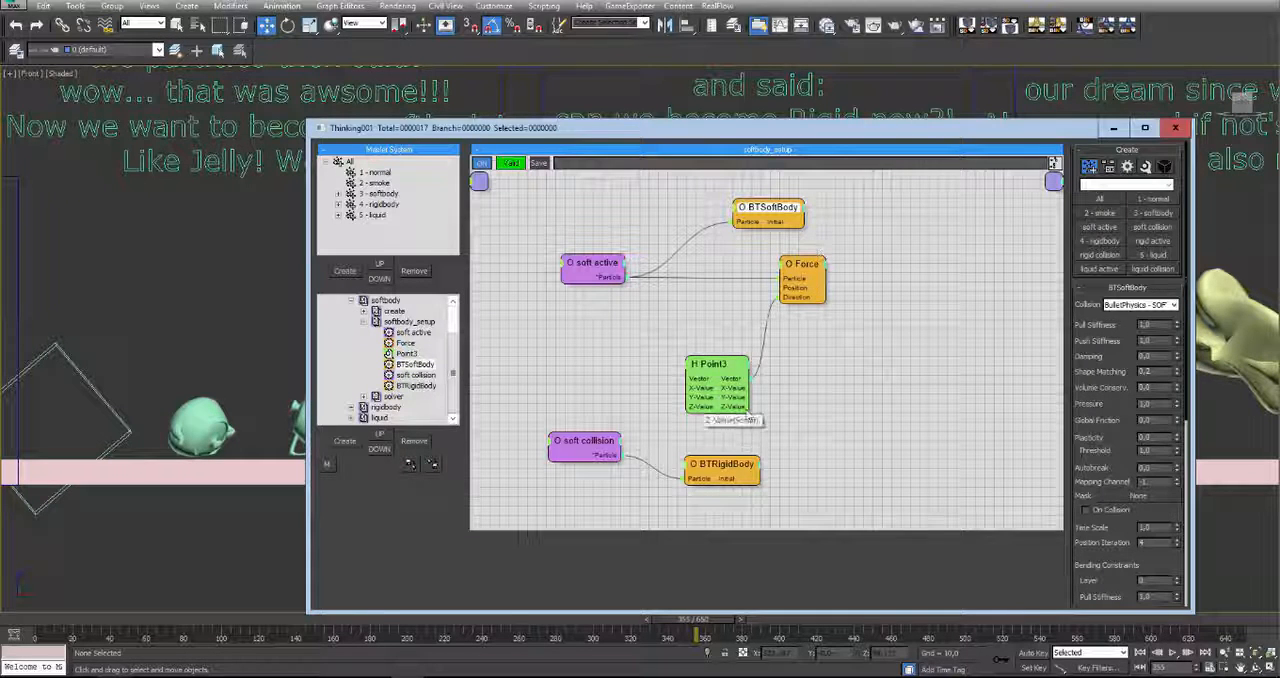
left_click_drag(768, 207, 780, 216)
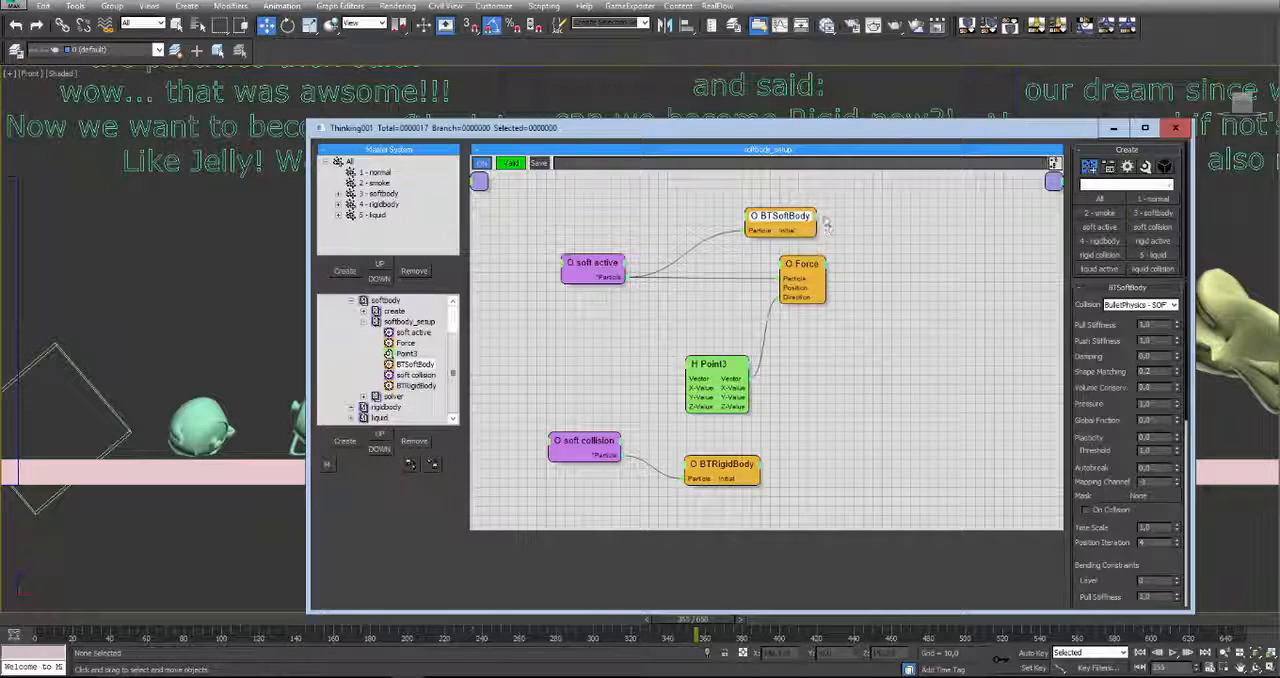
mouse_move(775, 225)
left_mouse_down()
mouse_move(795, 213)
mouse_move(777, 214)
left_mouse_up()
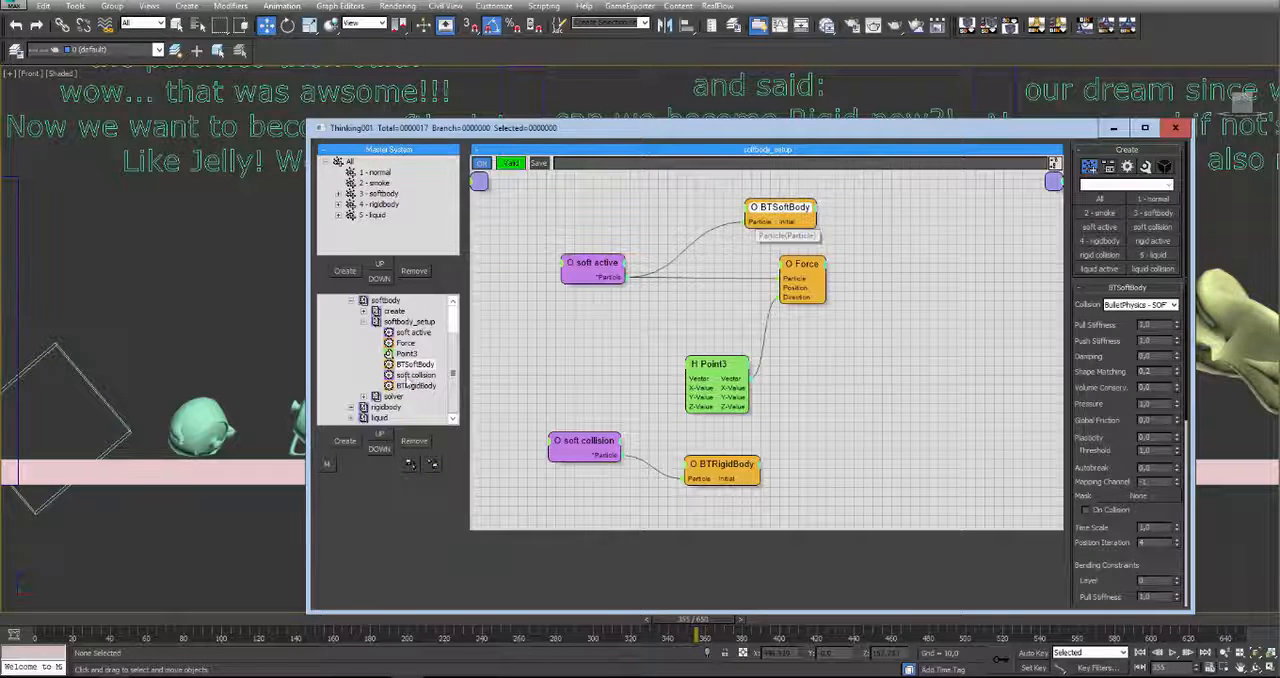
- Open the softbody solver set and shift its BulletPhysics - SOFTBODY node while viewing its settings
left_click(364, 322)
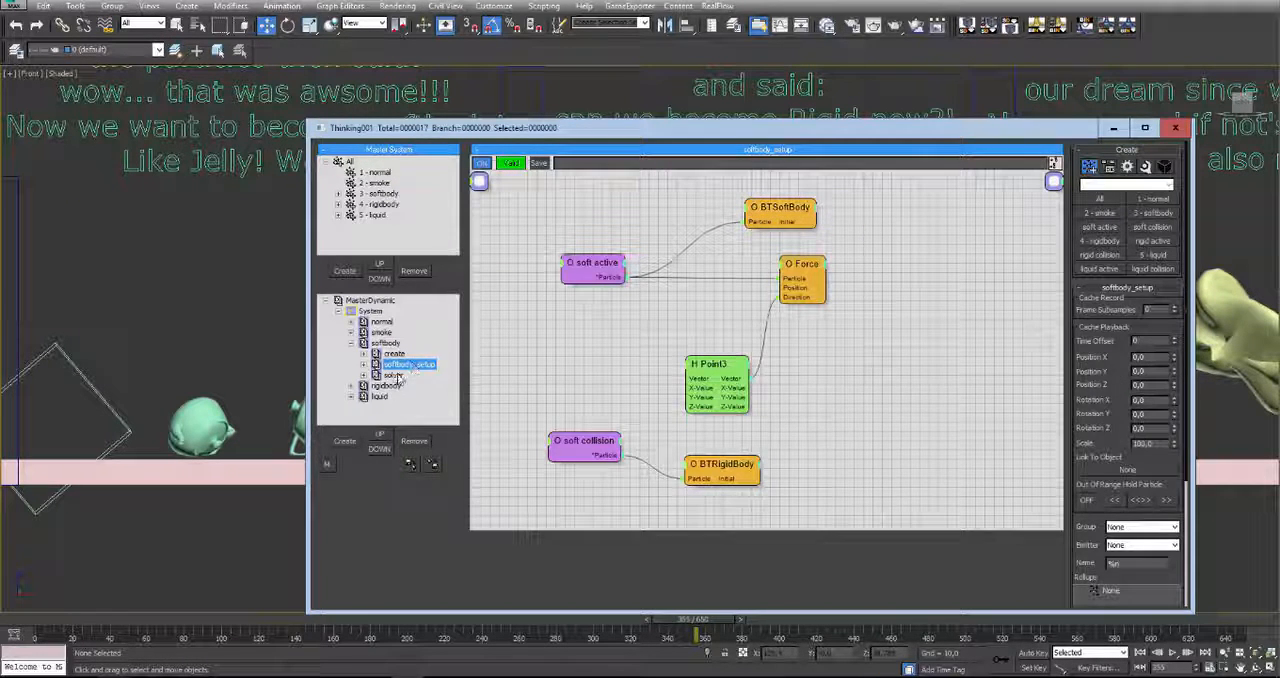
left_click(396, 375)
left_click_drag(757, 320, 683, 288)
- Try adding another BulletPhysics operator beside the BulletPhysics - SOFTBODY node, and remove it again
right_click(928, 263)
mouse_move(940, 296)
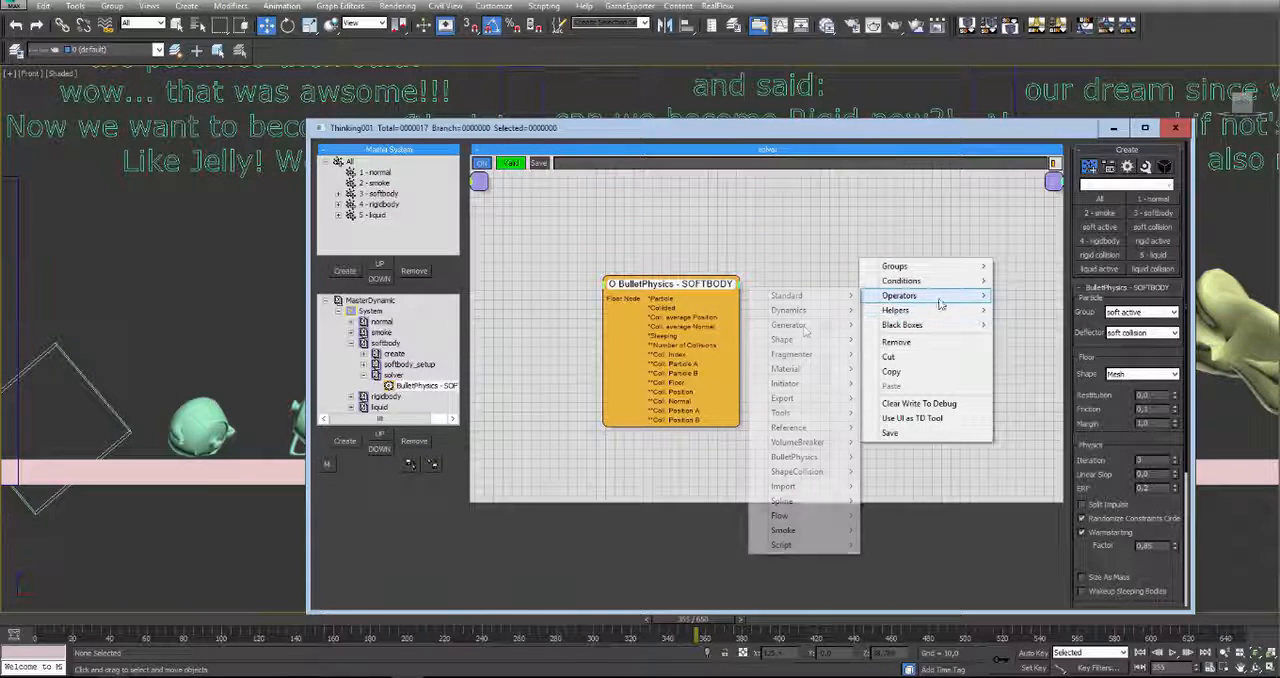
mouse_move(794, 476)
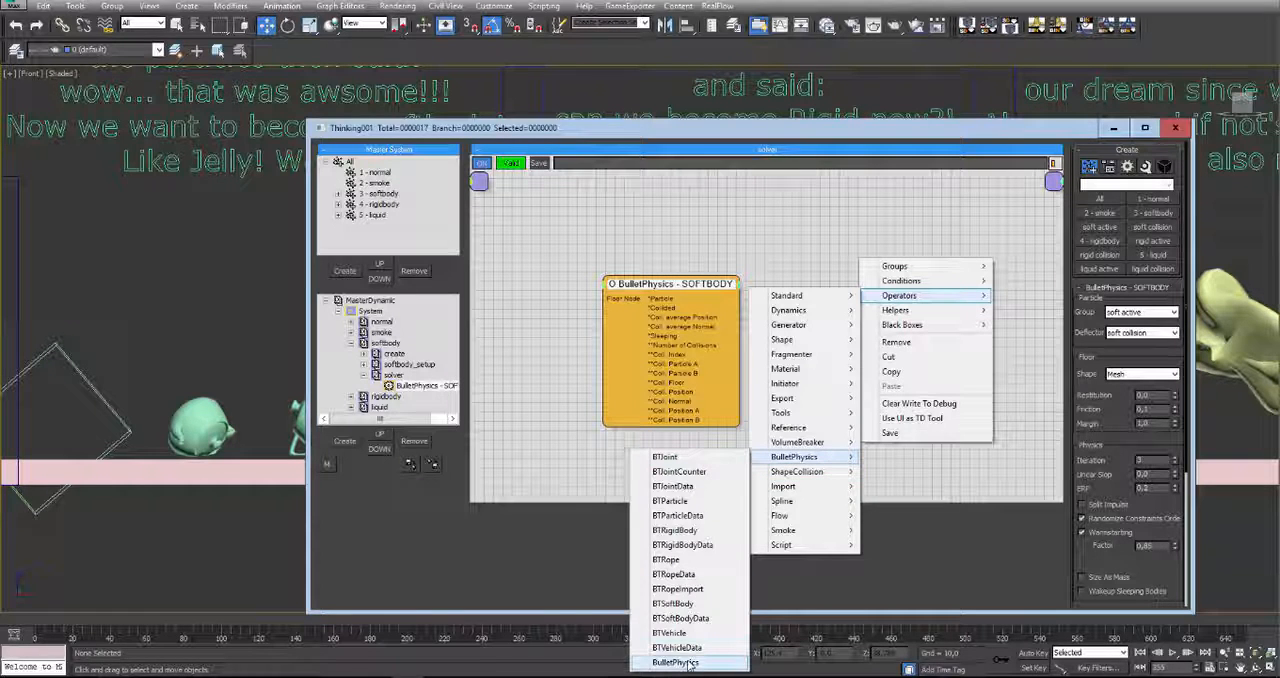
left_click(688, 664)
left_click_drag(998, 268, 859, 267)
right_click(858, 267)
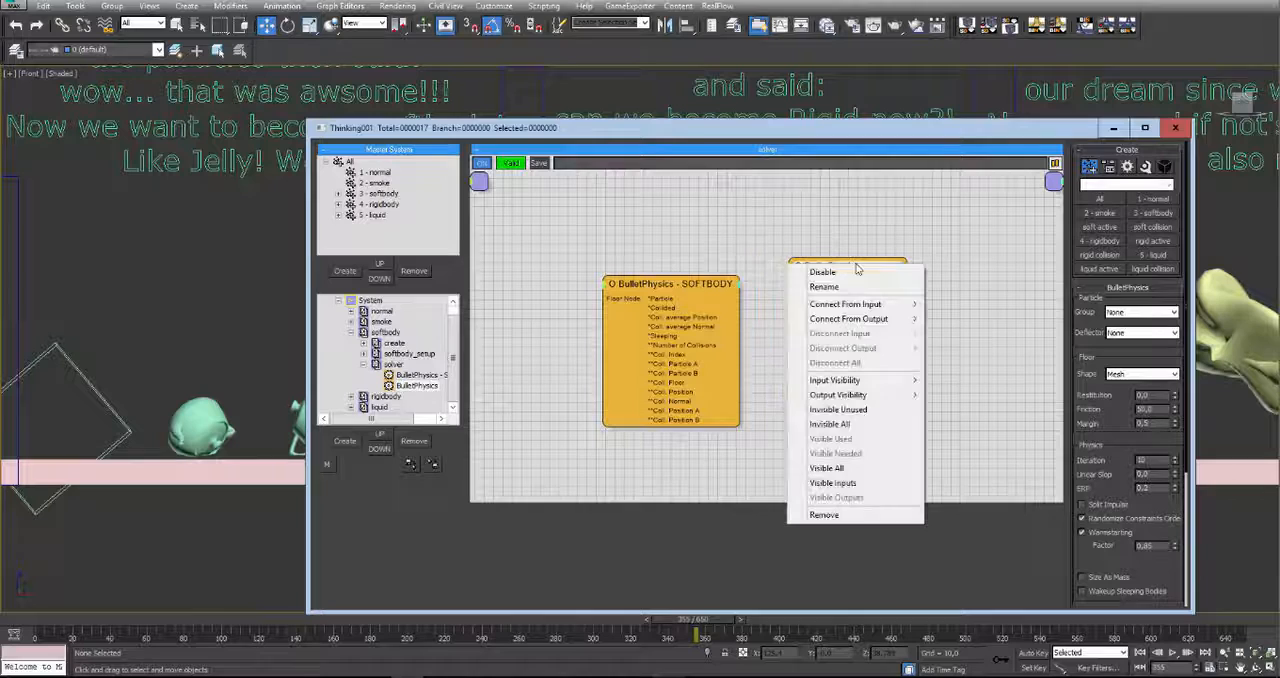
left_click(846, 514)
- Move the BulletPhysics - SOFTBODY node nearer the centre of the solver graph and review its group and deflector settings
left_click_drag(682, 284, 716, 248)
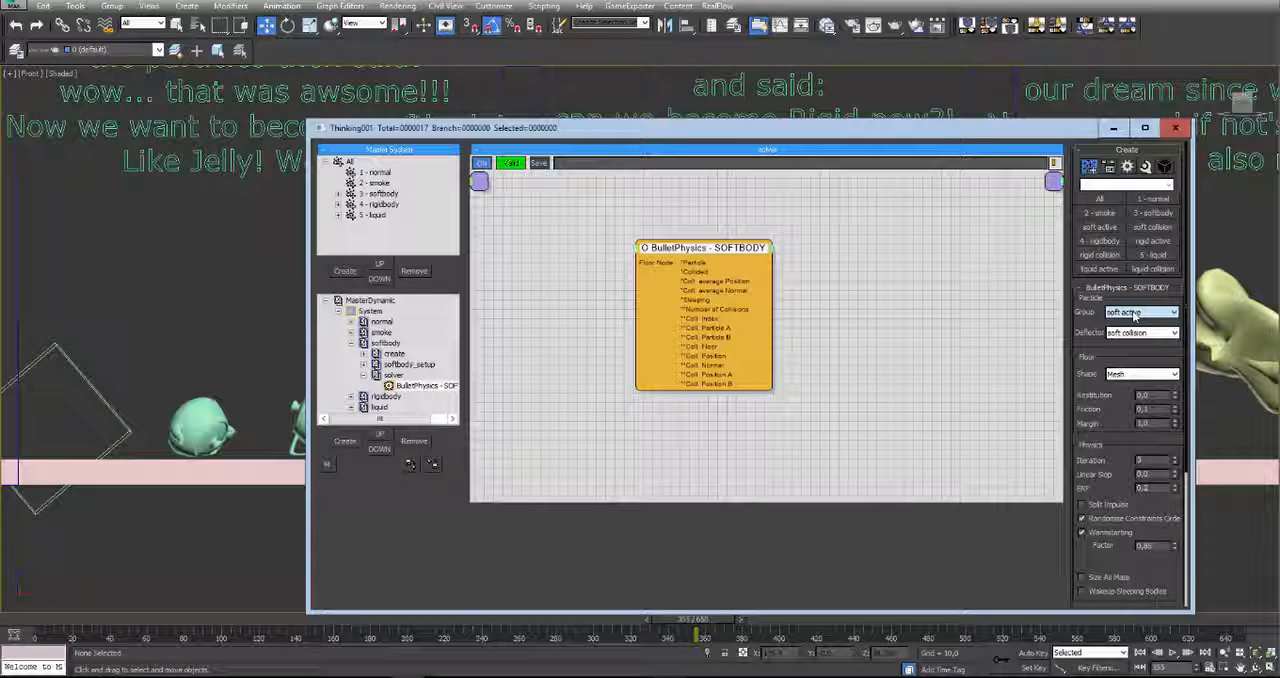
left_click_drag(716, 252, 742, 268)
right_click(882, 307)
left_click(722, 267)
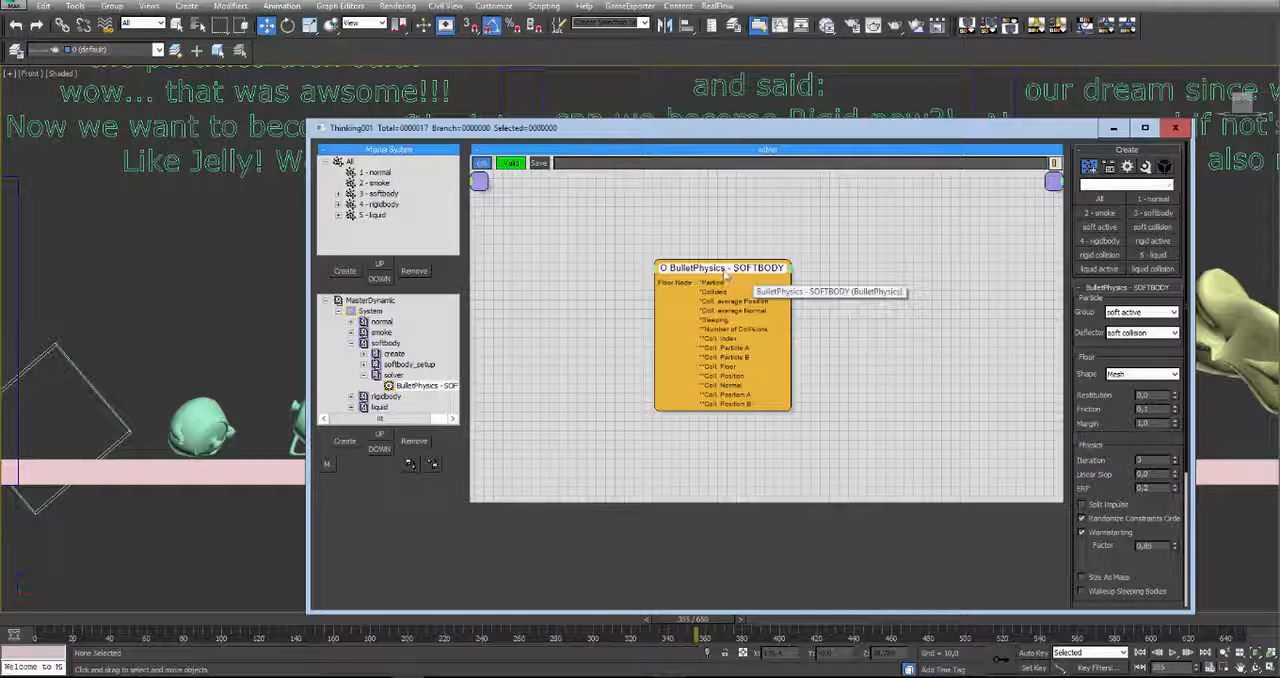
left_click_drag(722, 273, 702, 278)
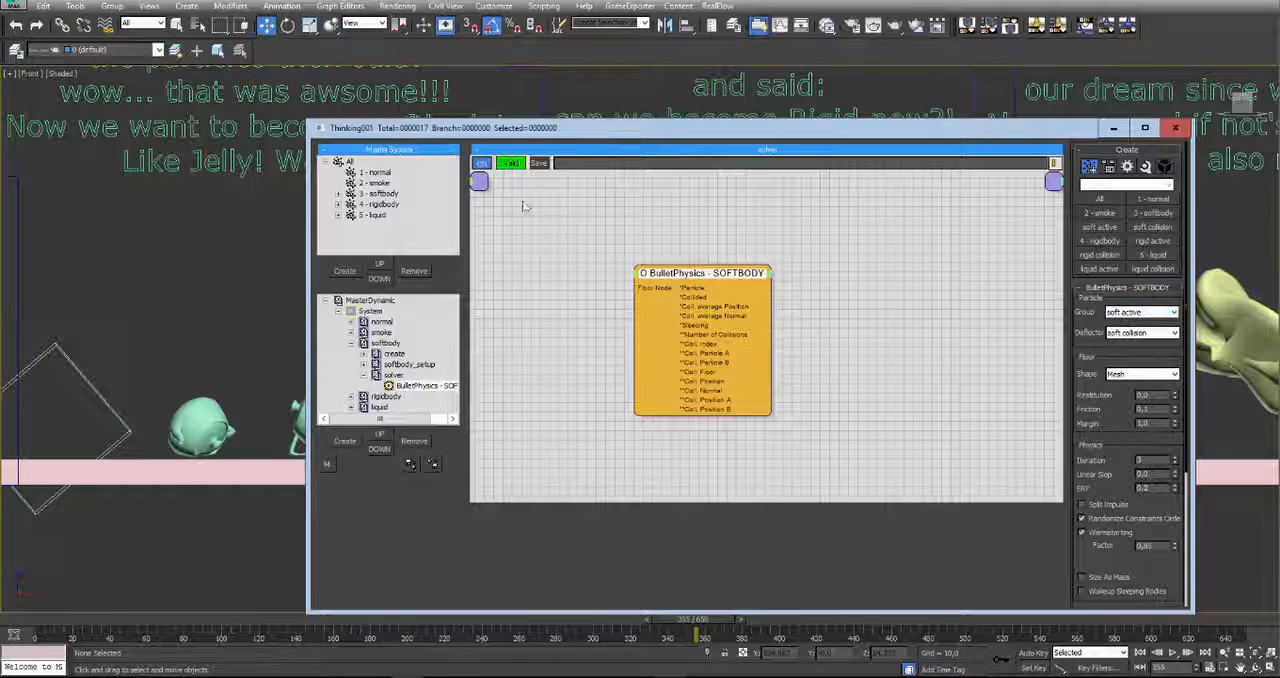
- Expand the 3 - softbody group, open the create set, and reposition GeomInstance, PositionBorn and ObjToParticle slightly while reviewing their settings
left_click(339, 194)
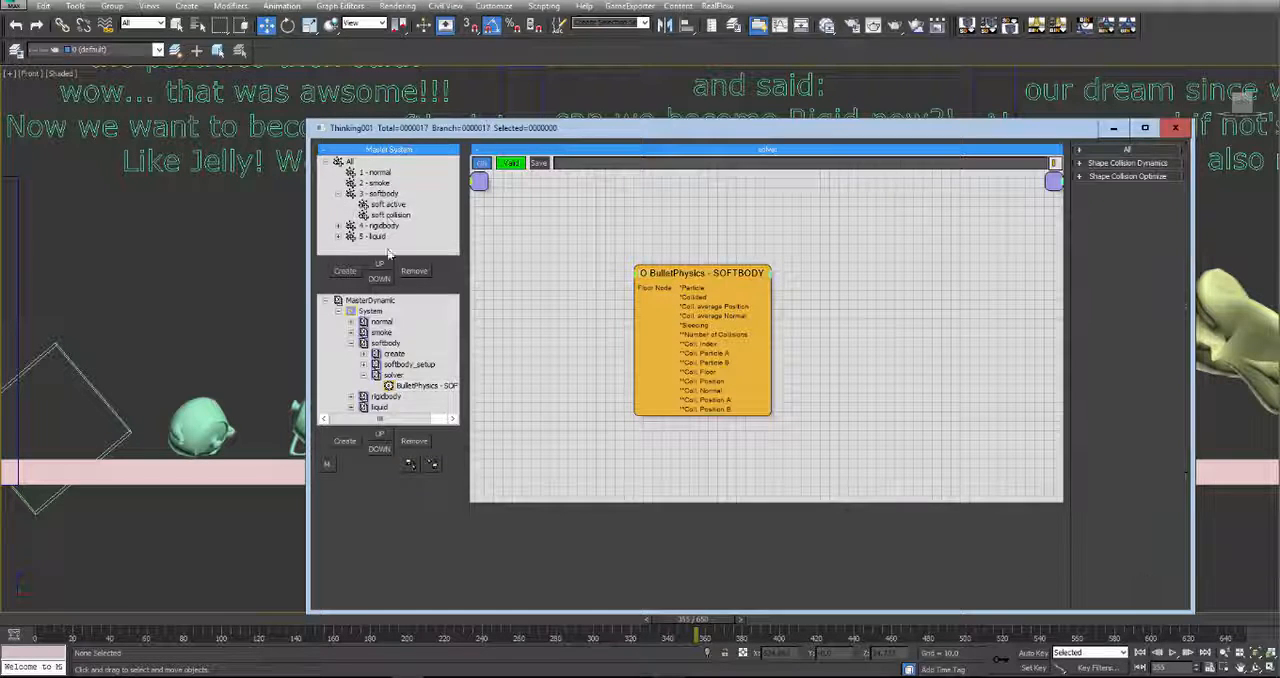
left_click(394, 353)
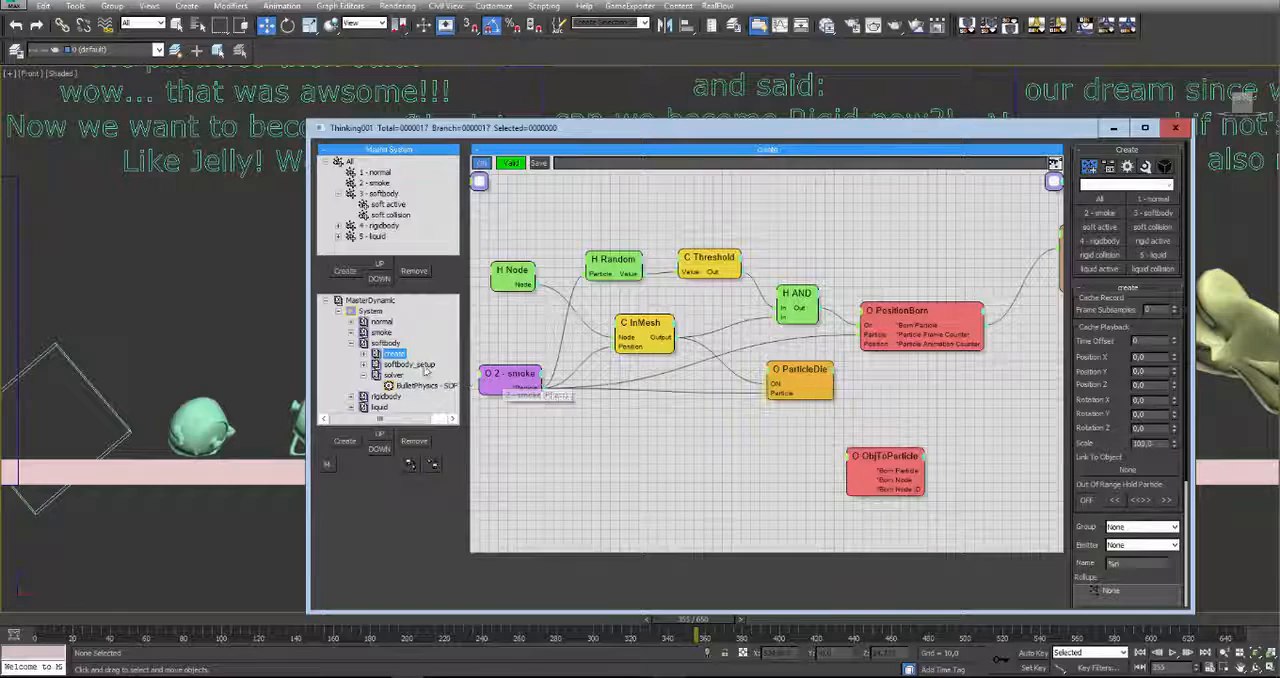
middle_click_drag(974, 263, 769, 240)
left_click_drag(717, 293, 738, 274)
left_click_drag(895, 218, 920, 213)
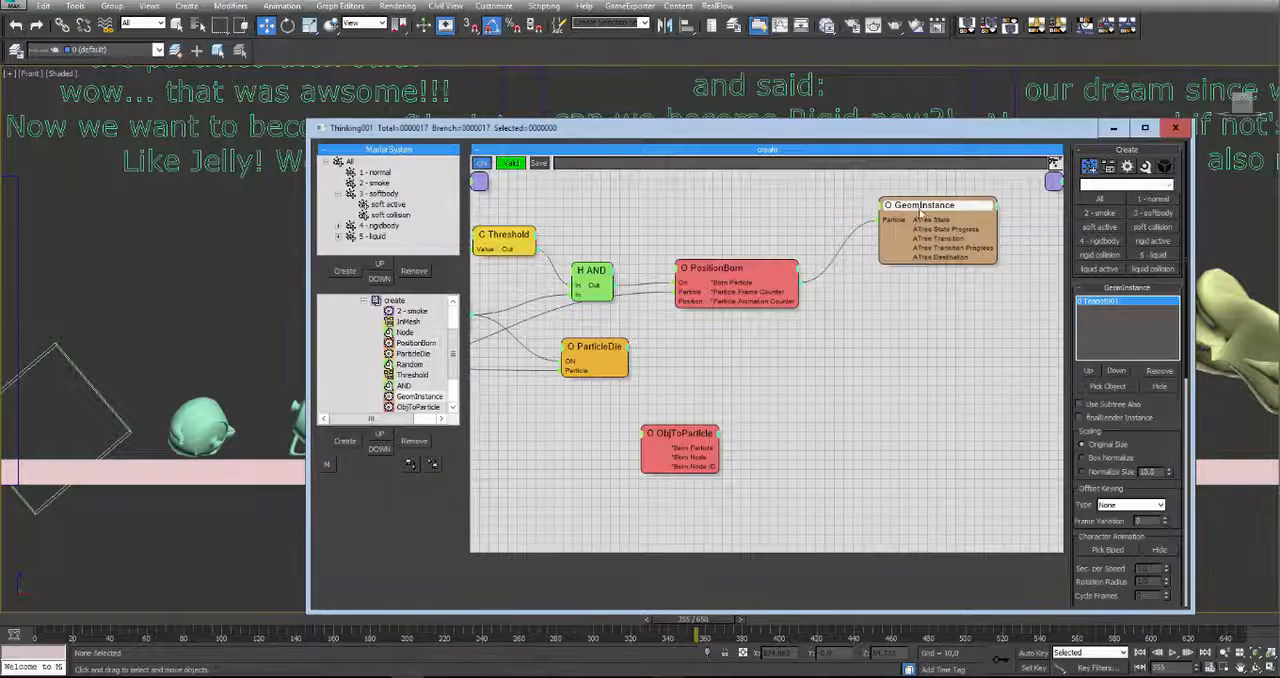
left_click_drag(720, 268, 708, 299)
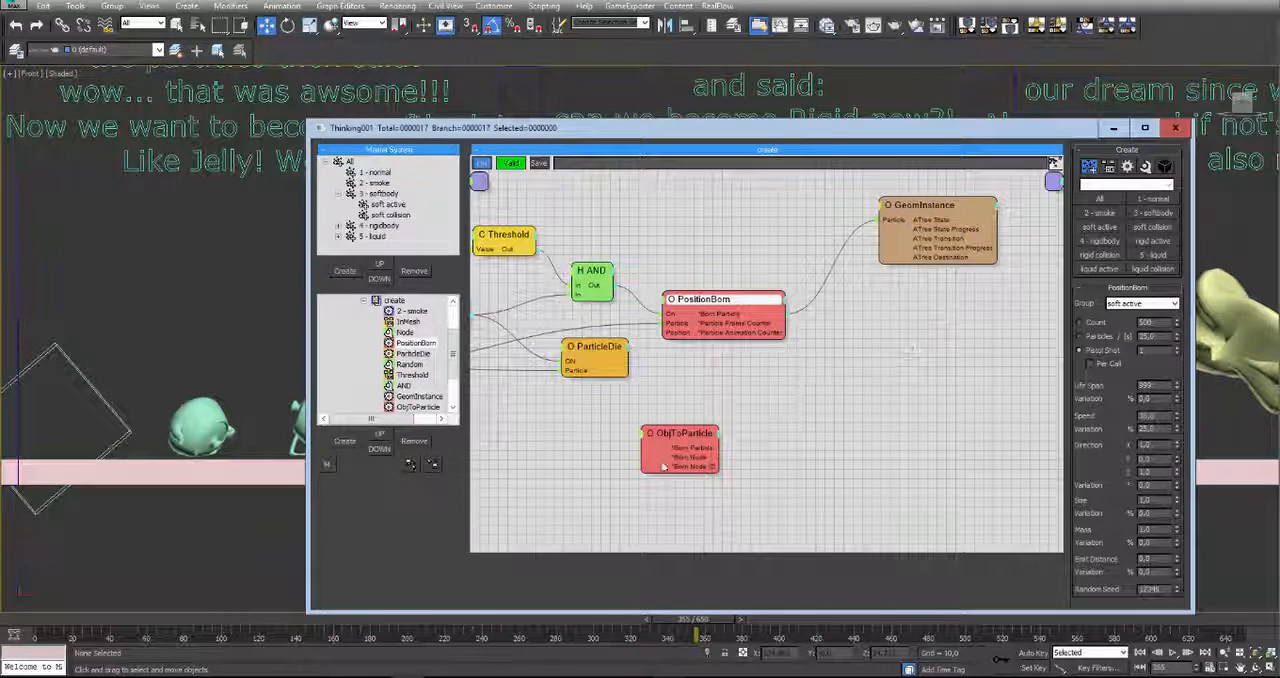
left_click_drag(677, 437, 698, 418)
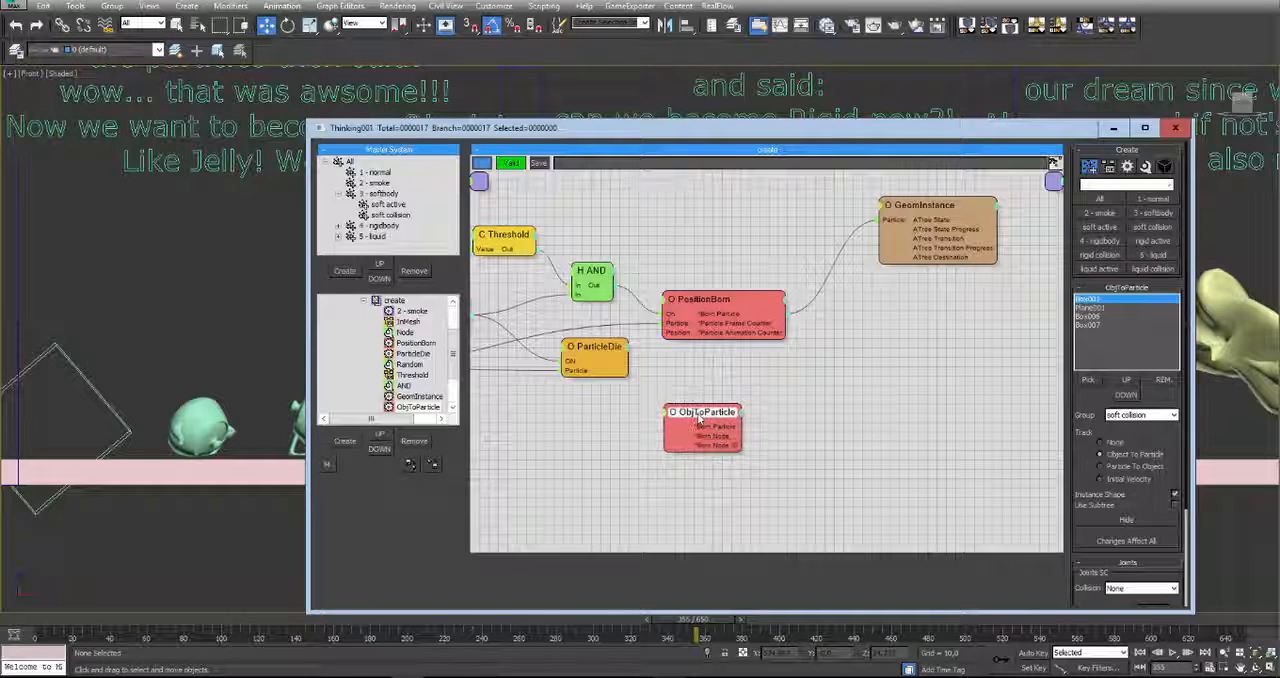
- Try adding a second ObjToParticle generator below GeomInstance in the create set, and remove it again
right_click(897, 386)
mouse_move(905, 418)
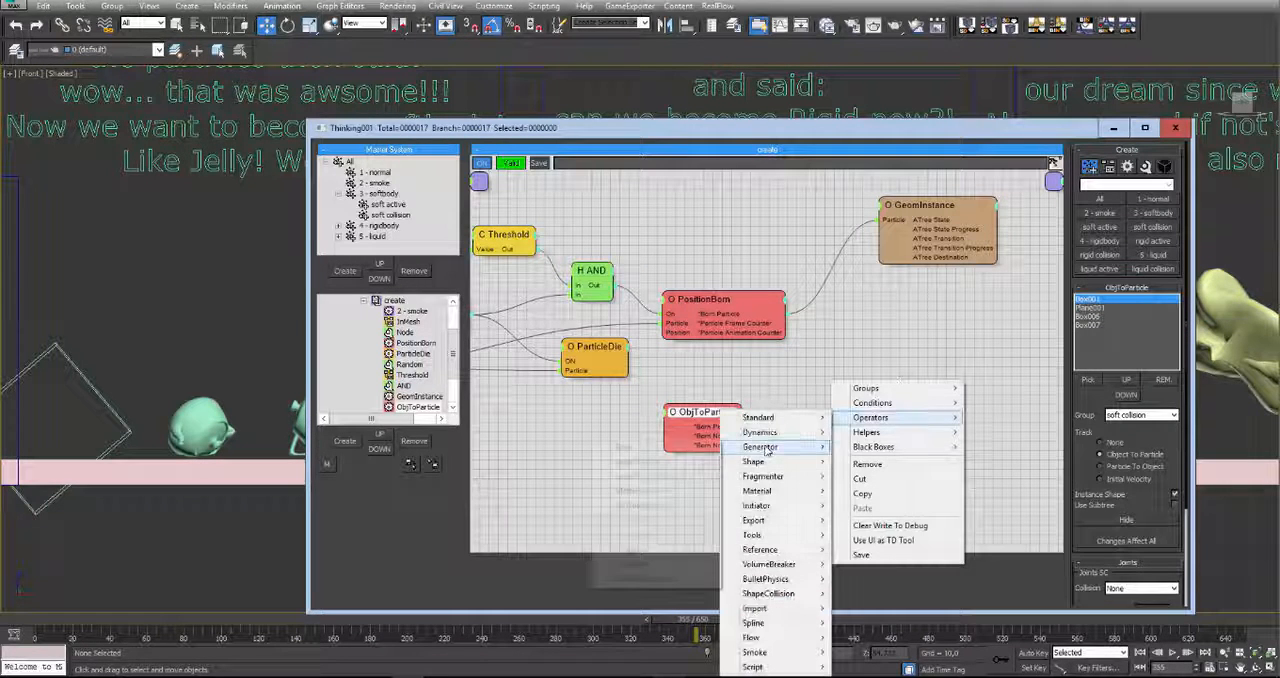
mouse_move(770, 447)
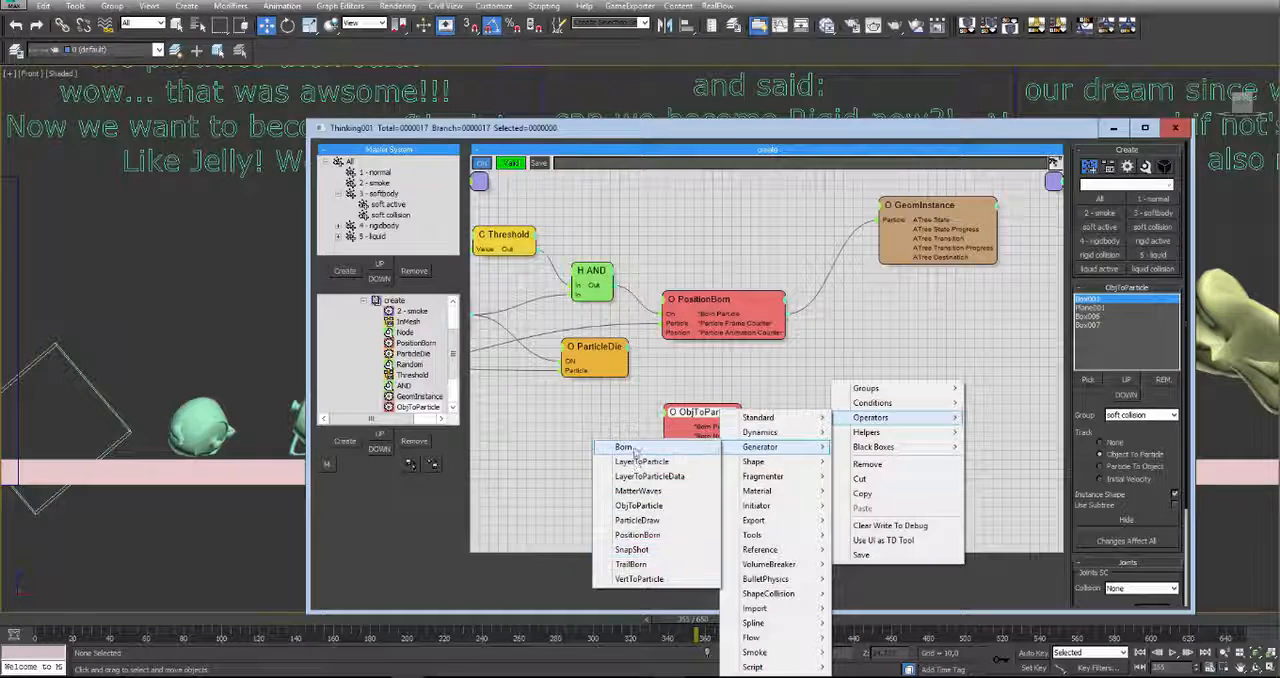
left_click(649, 512)
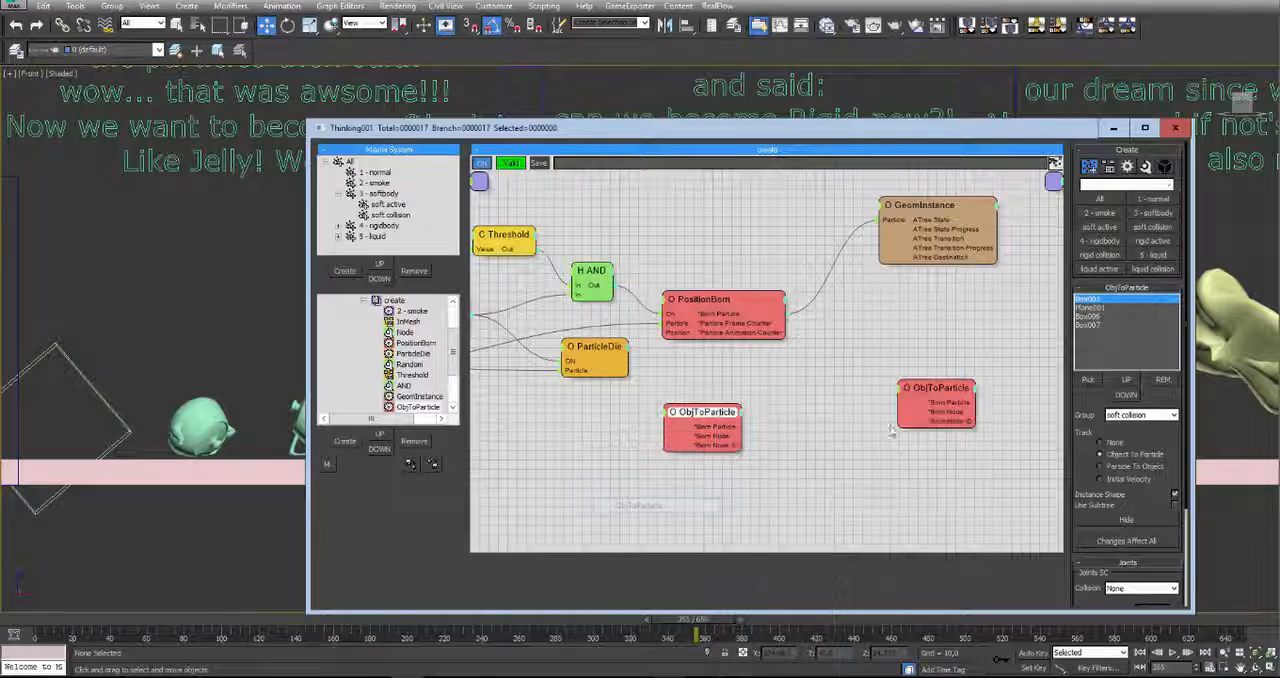
left_click_drag(938, 387, 885, 386)
right_click(884, 386)
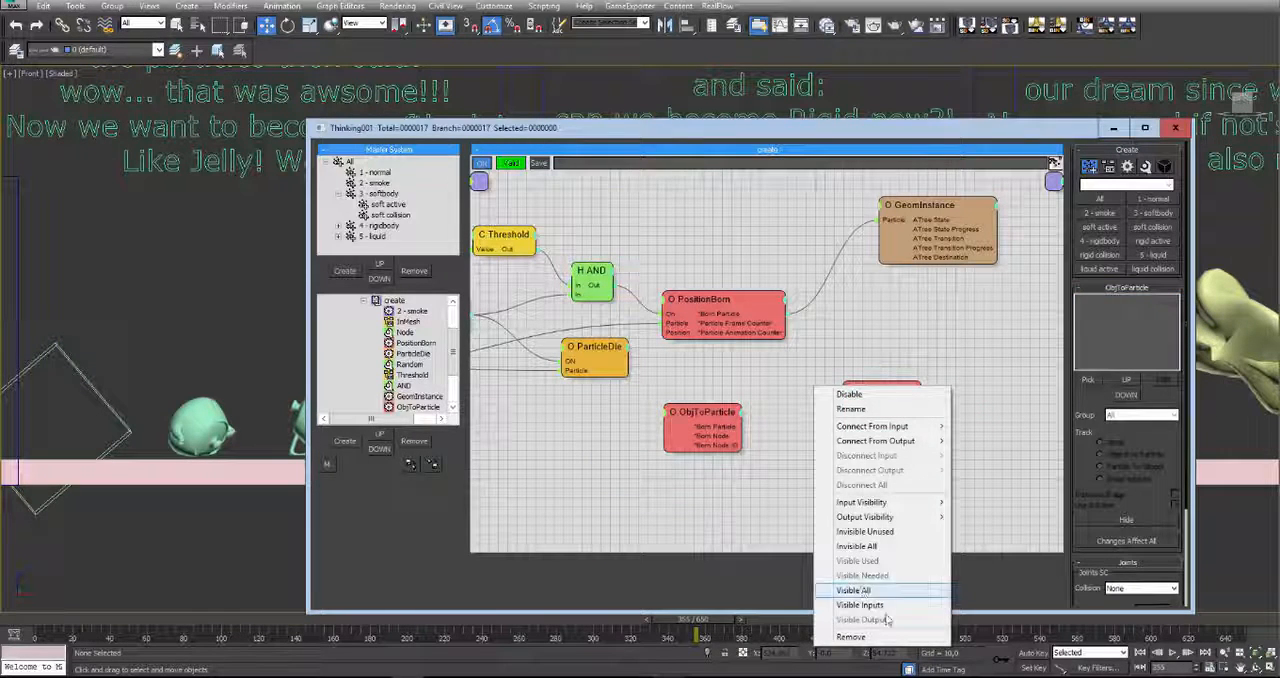
left_click(851, 637)
- Check the existing ObjToParticle node's group setting and view the softbody teapots and collision objects in the front view
mouse_move(719, 401)
left_mouse_down()
mouse_move(734, 410)
mouse_move(741, 394)
mouse_move(721, 395)
left_mouse_up()
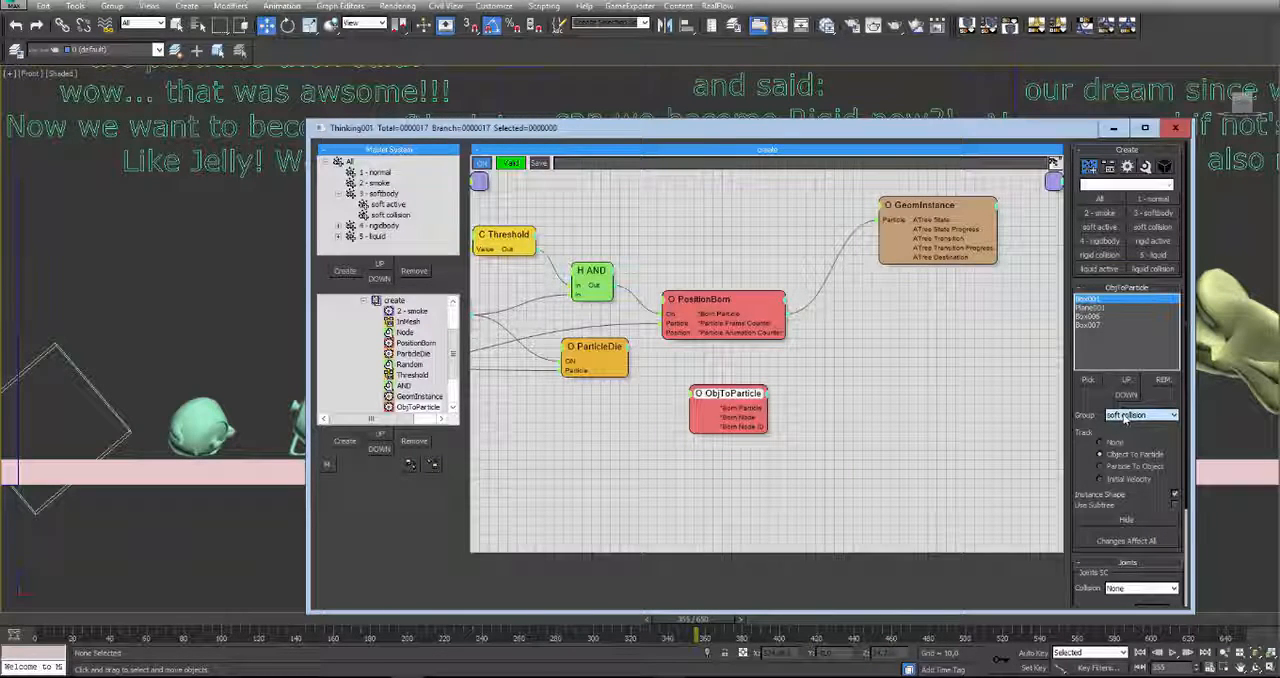
mouse_move(720, 394)
left_mouse_down()
mouse_move(754, 392)
mouse_move(729, 397)
left_mouse_up()
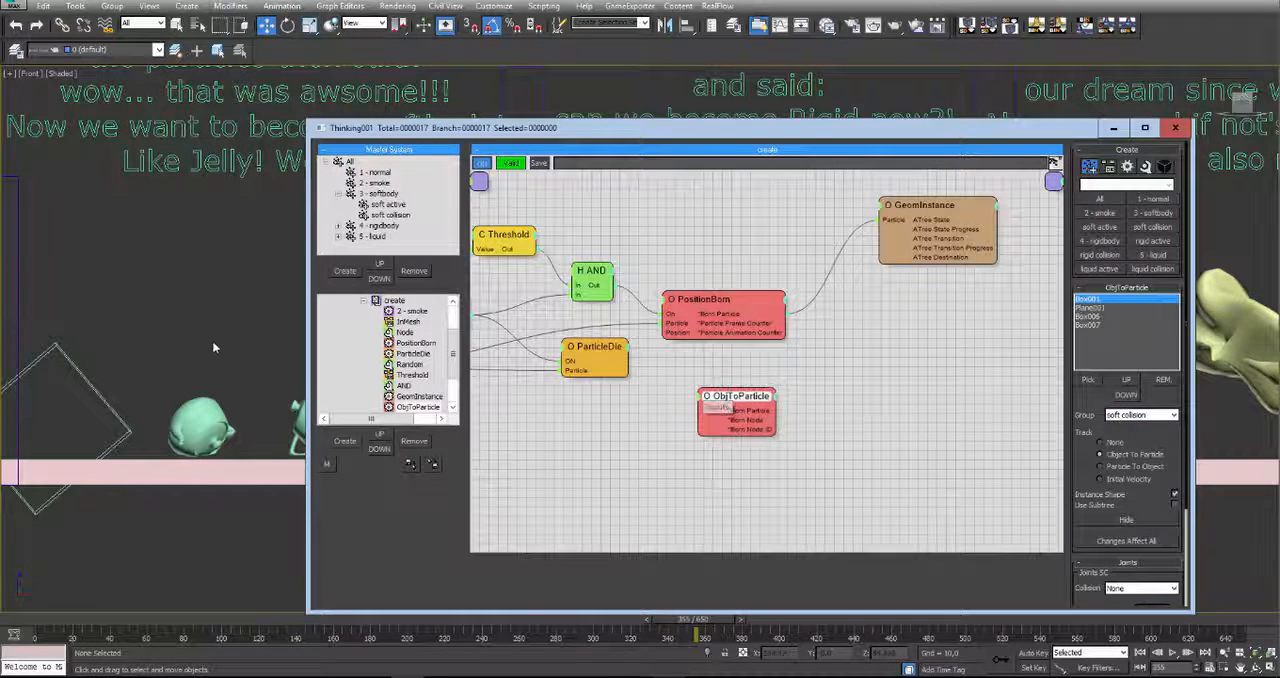
scroll(197, 331, "down", 3)
middle_click_drag(175, 331, 157, 330)
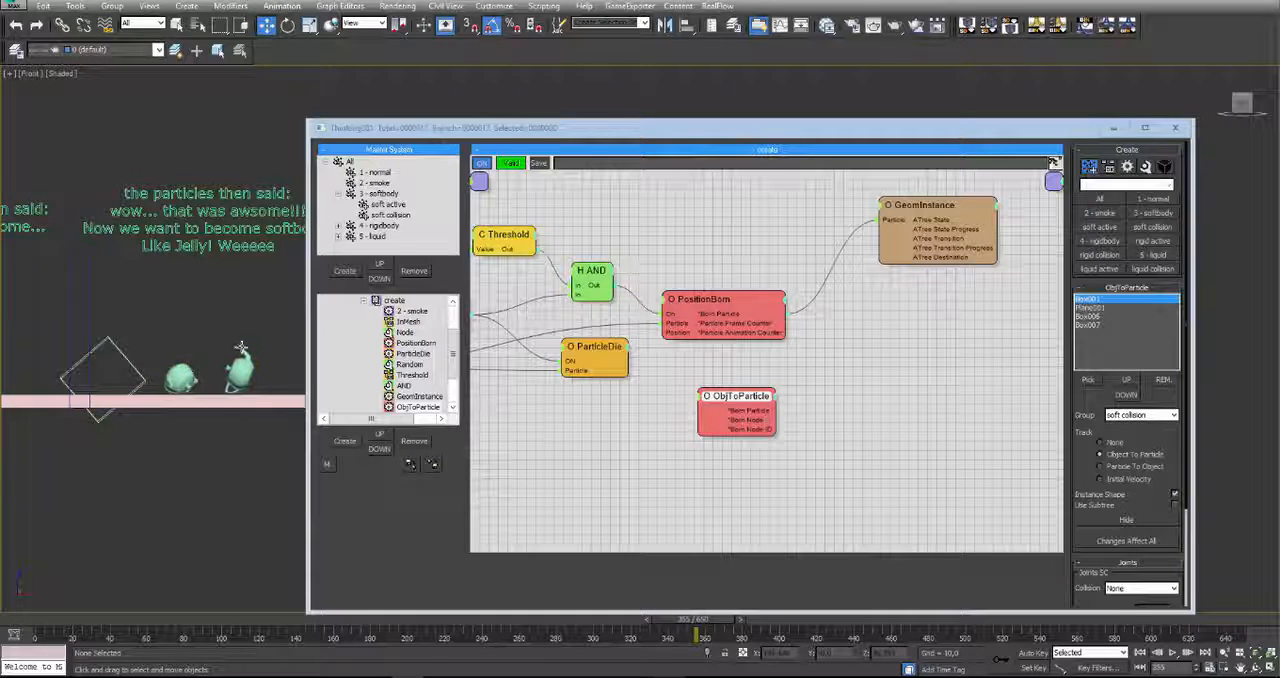
middle_click_drag(241, 350, 222, 361)
- Examine the softbody teapots and the surrounding collision geometry from the top view, and return to the front view
key("t")
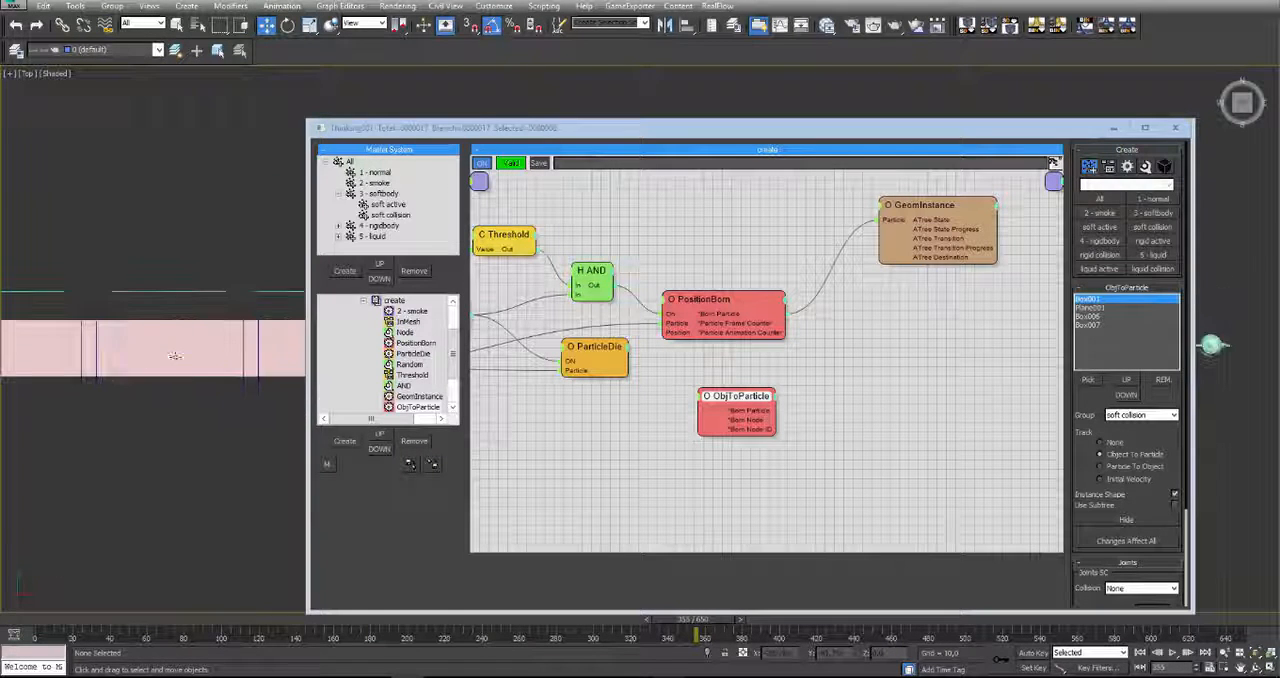
scroll(80, 318, "up", 4)
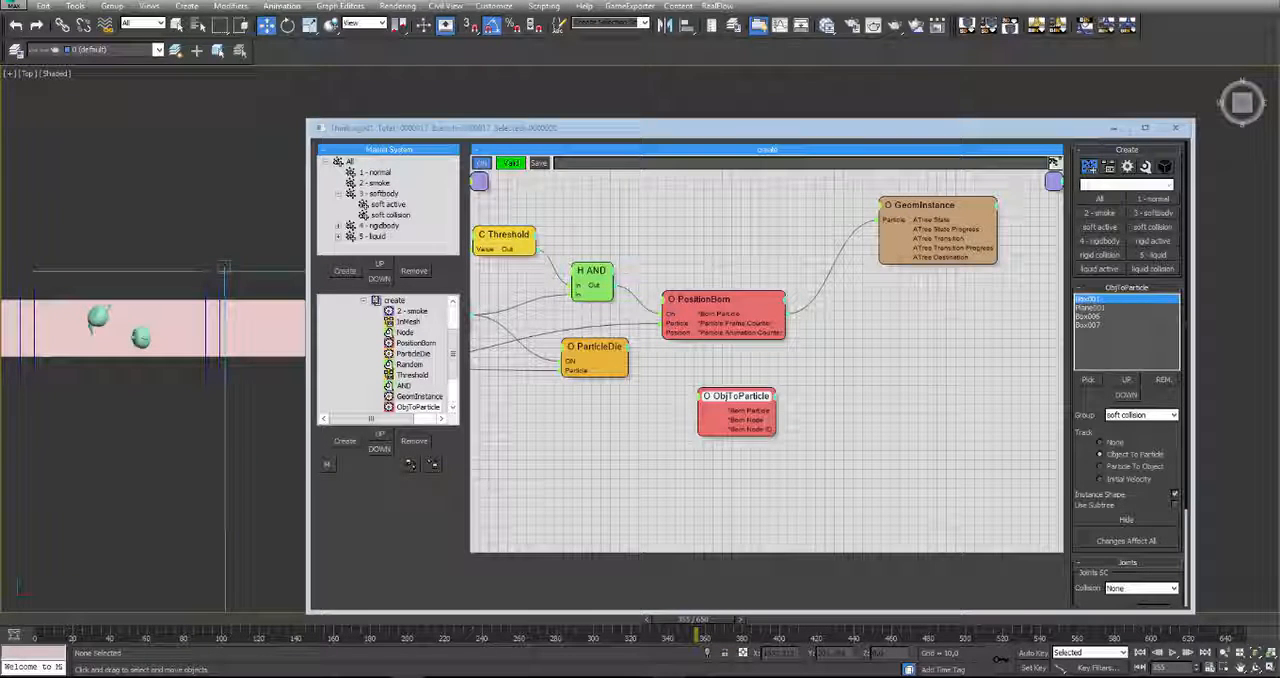
scroll(167, 313, "up", 2)
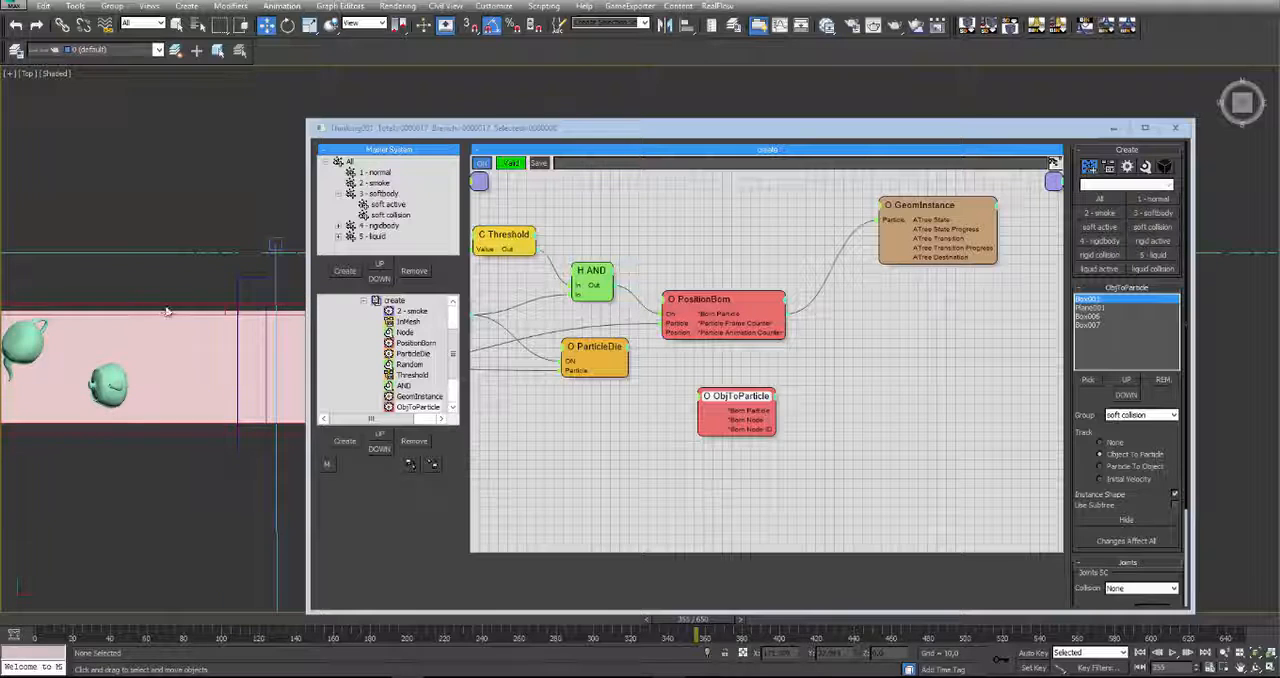
scroll(160, 318, "down", 2)
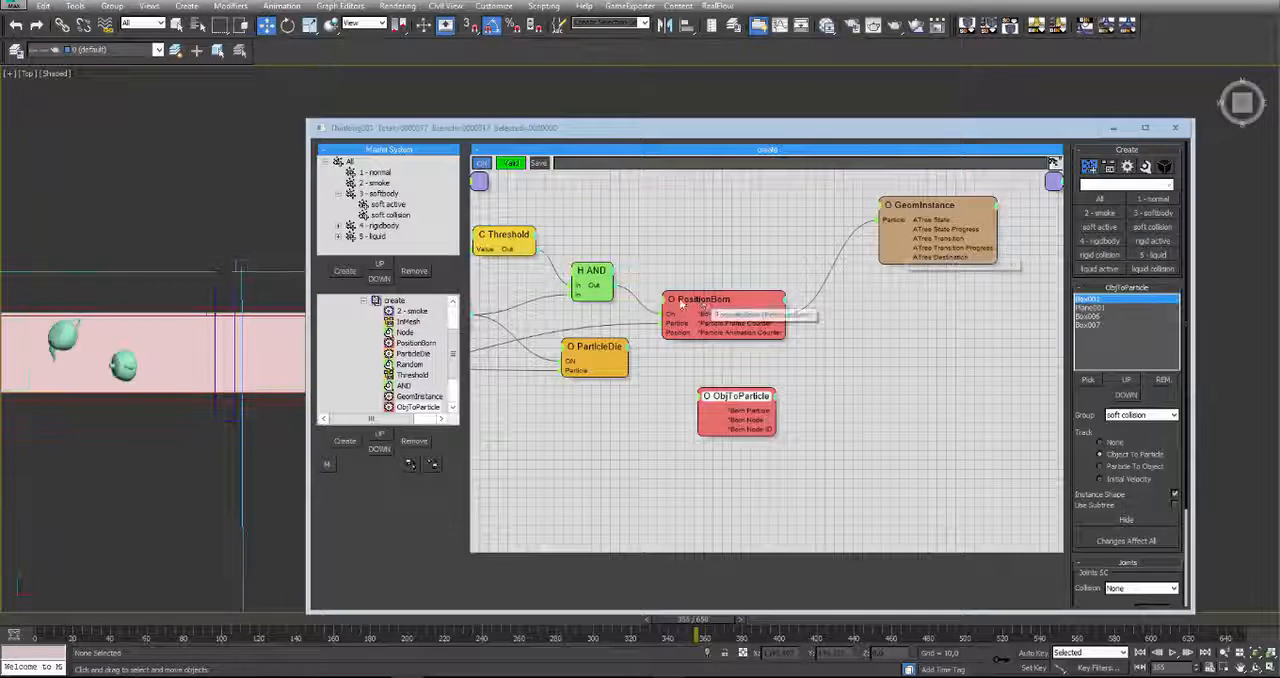
key("f")
scroll(160, 323, "down", 2)
middle_click_drag(160, 323, 156, 274)
scroll(143, 309, "up", 3)
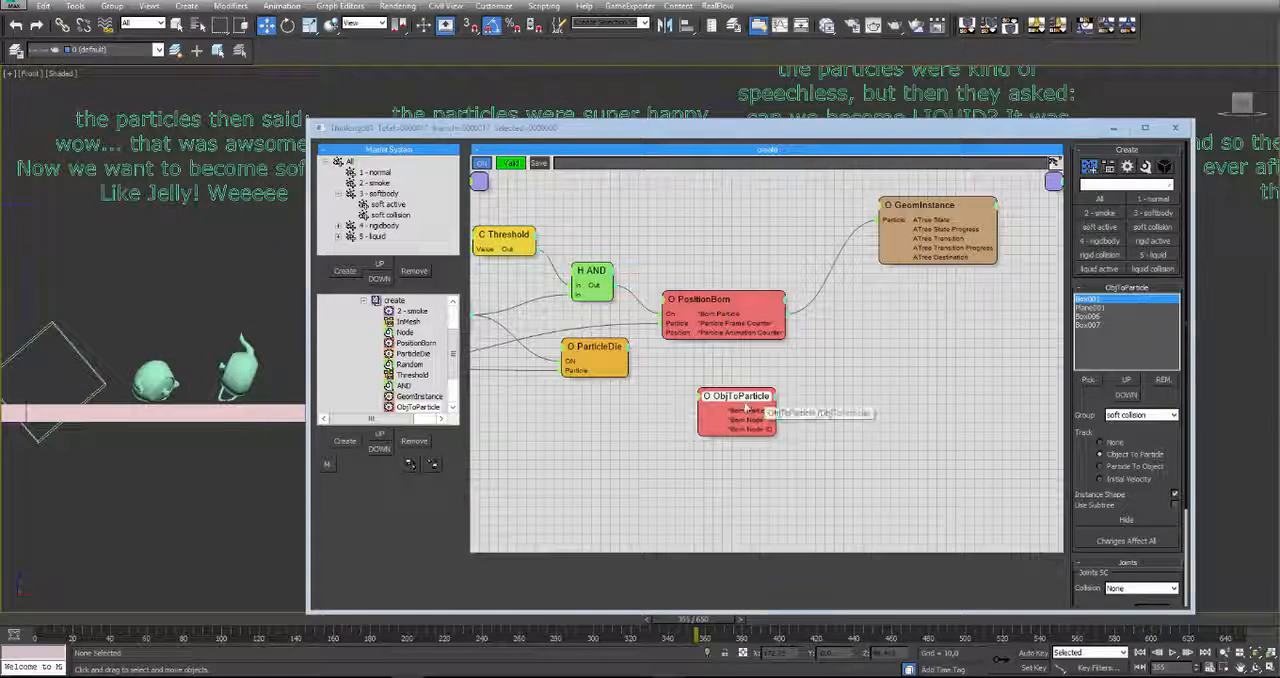
- Review ObjToParticle's object list, turn on Changes Affect All for Box001, and keep the group set to soft collision
left_click_drag(747, 406, 746, 399)
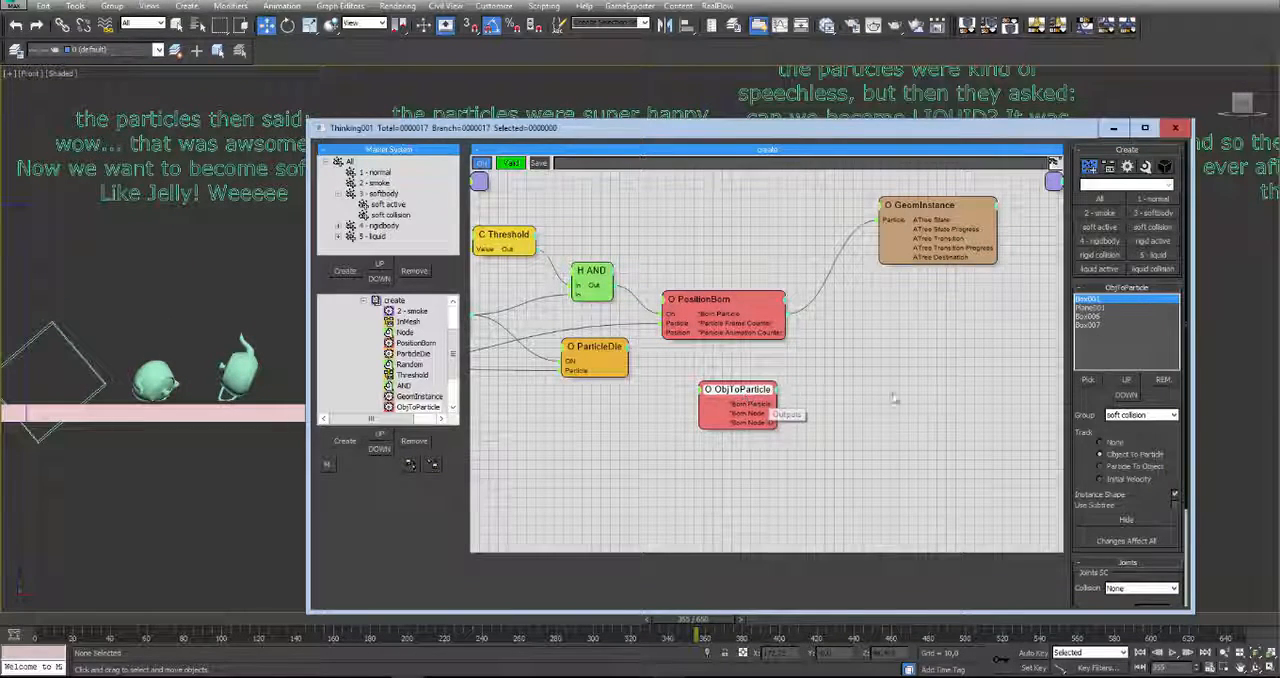
left_click(1101, 308)
left_click(1098, 300)
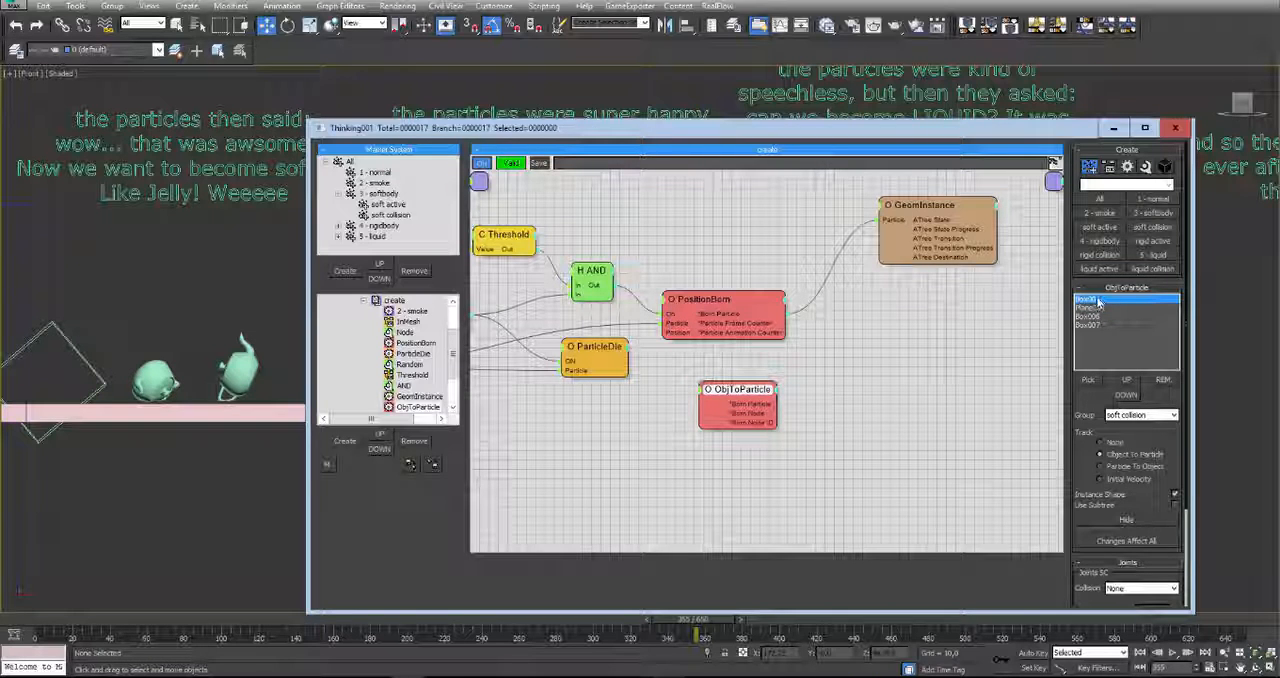
left_click(1124, 542)
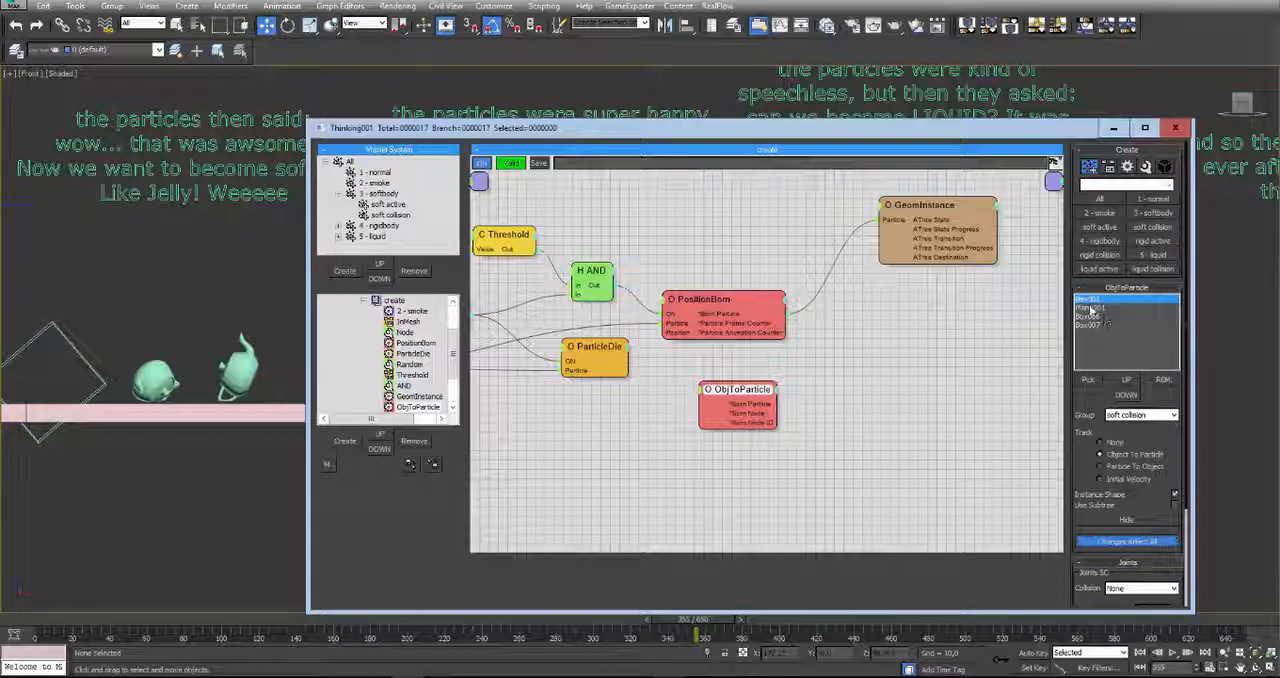
left_click(1120, 418)
left_click(1146, 418)
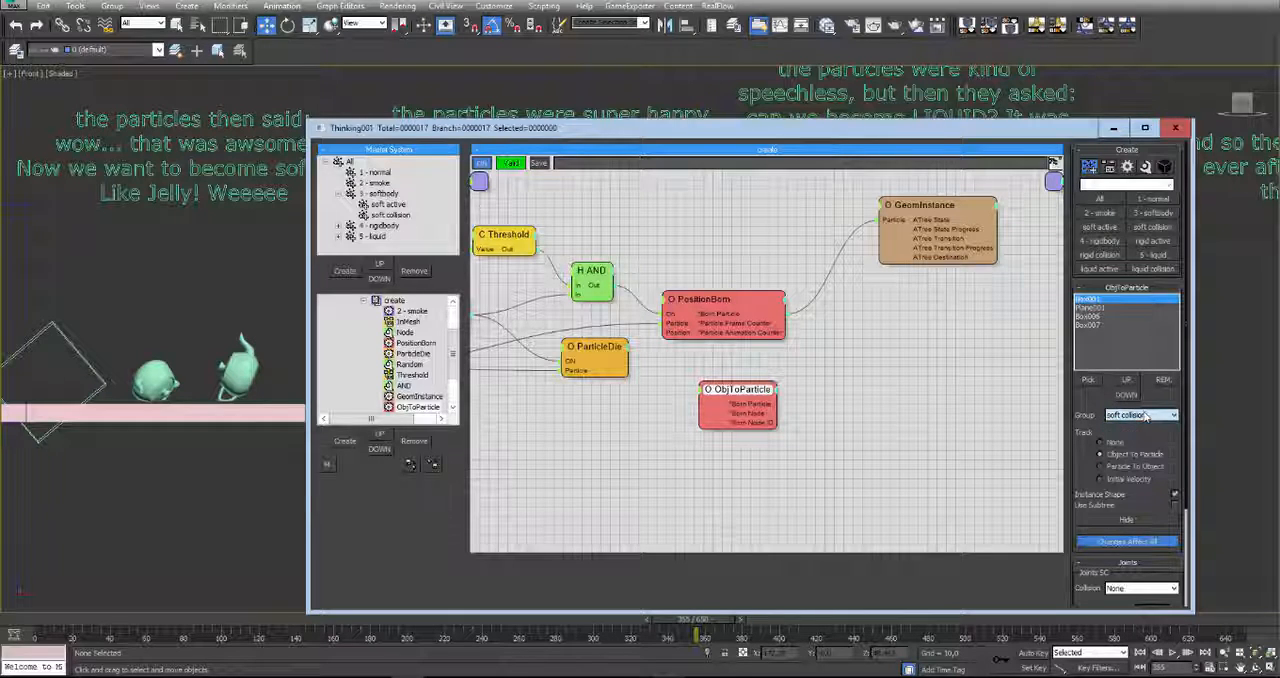
left_click(1146, 416)
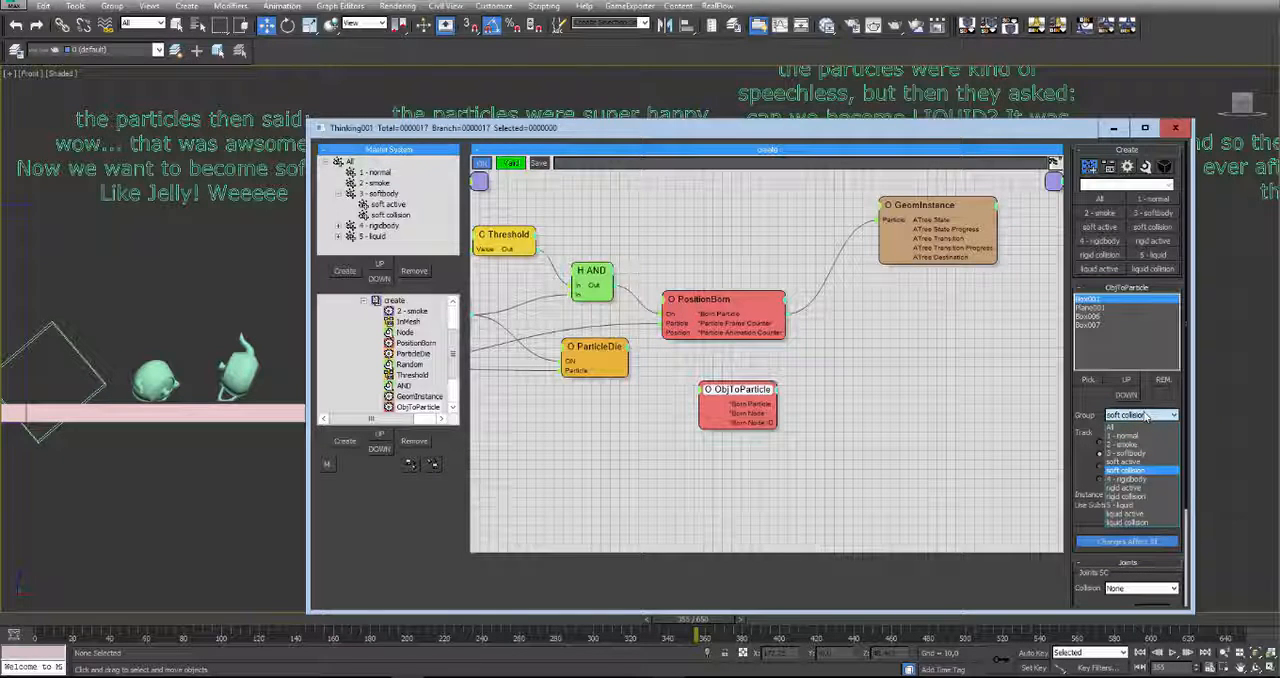
left_click(1146, 416)
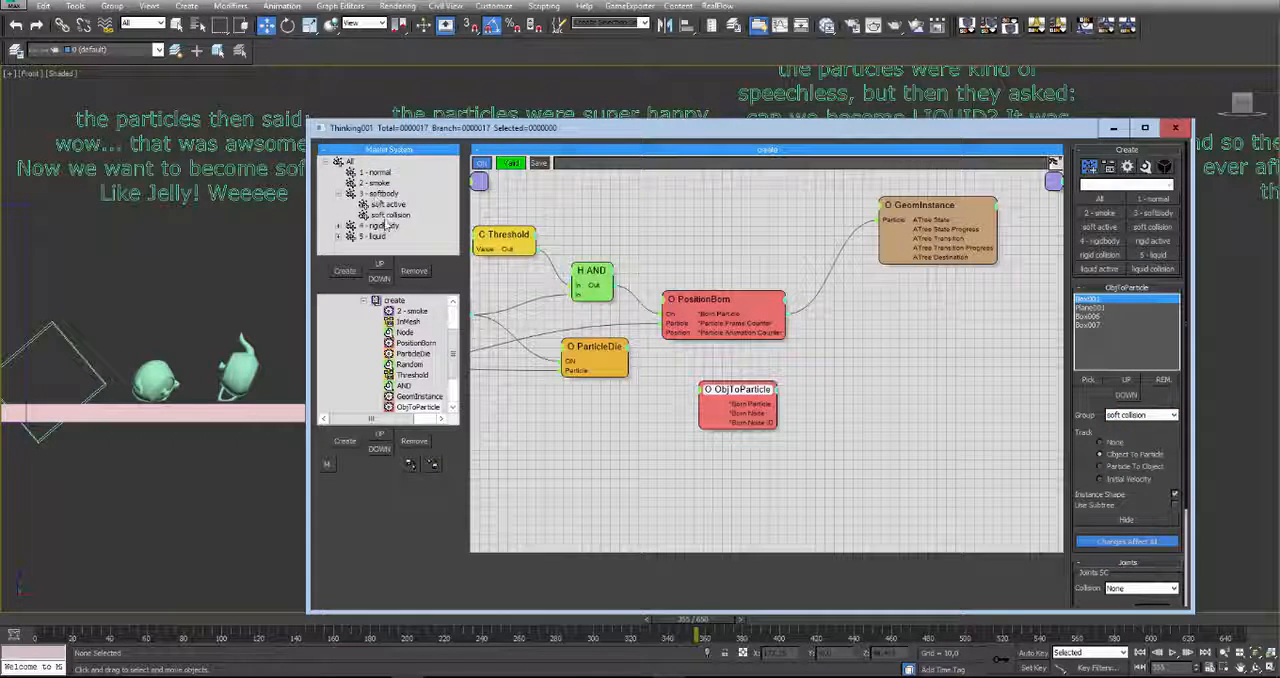
- View the 3 - softbody particle group and its soft active and soft collision subgroups in the Master System
left_click(380, 193)
left_click(388, 204)
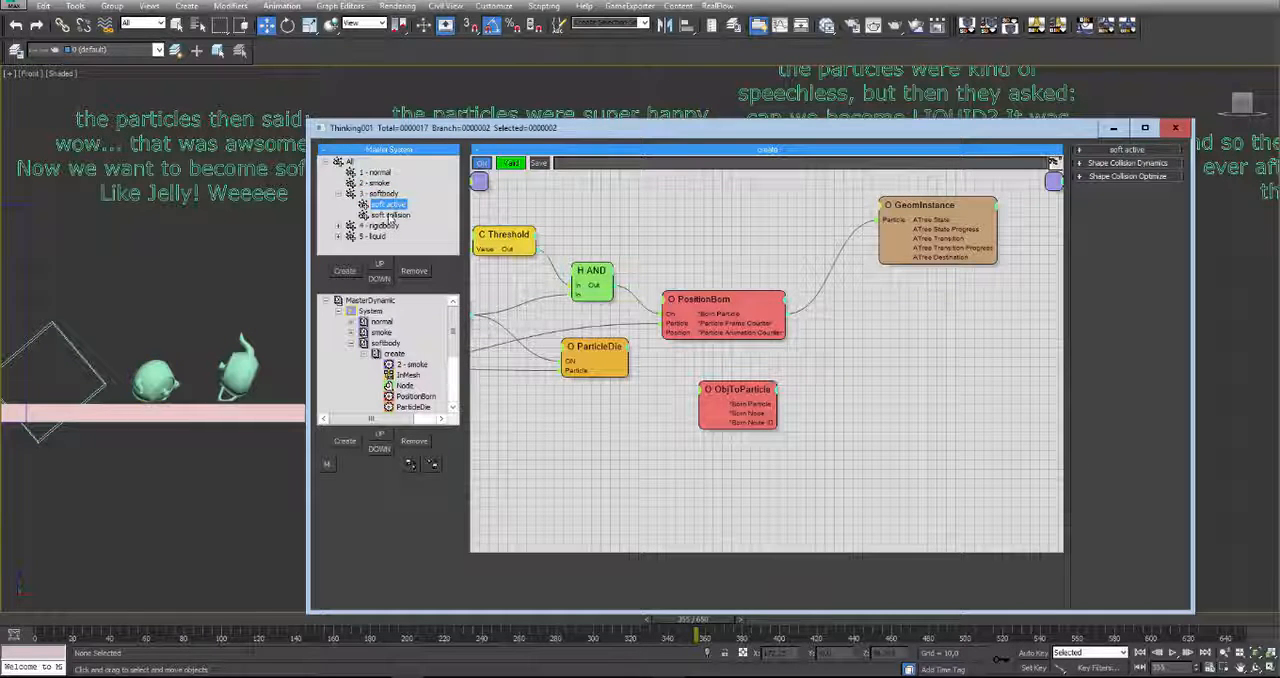
left_click(390, 215)
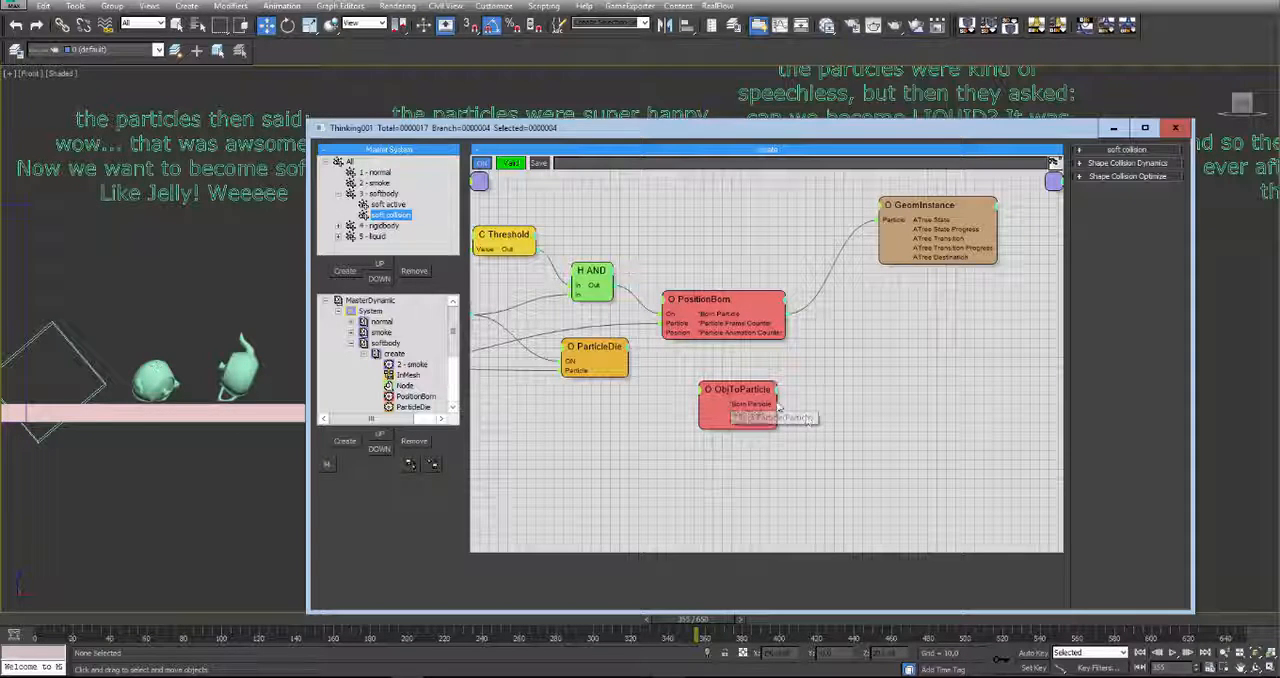
- Reselect the ObjToParticle node, turn on Changes Affect All again, and leave soft collision chosen as its group
left_click(738, 402)
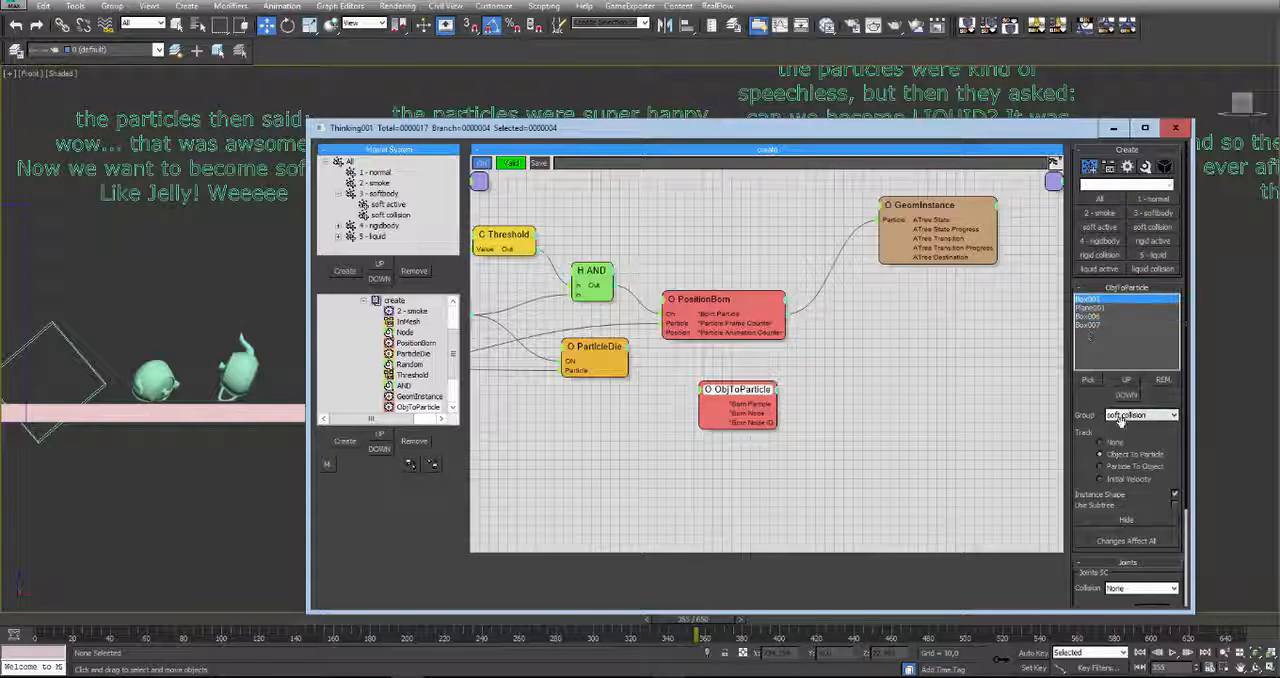
left_click(1136, 542)
left_click(1125, 415)
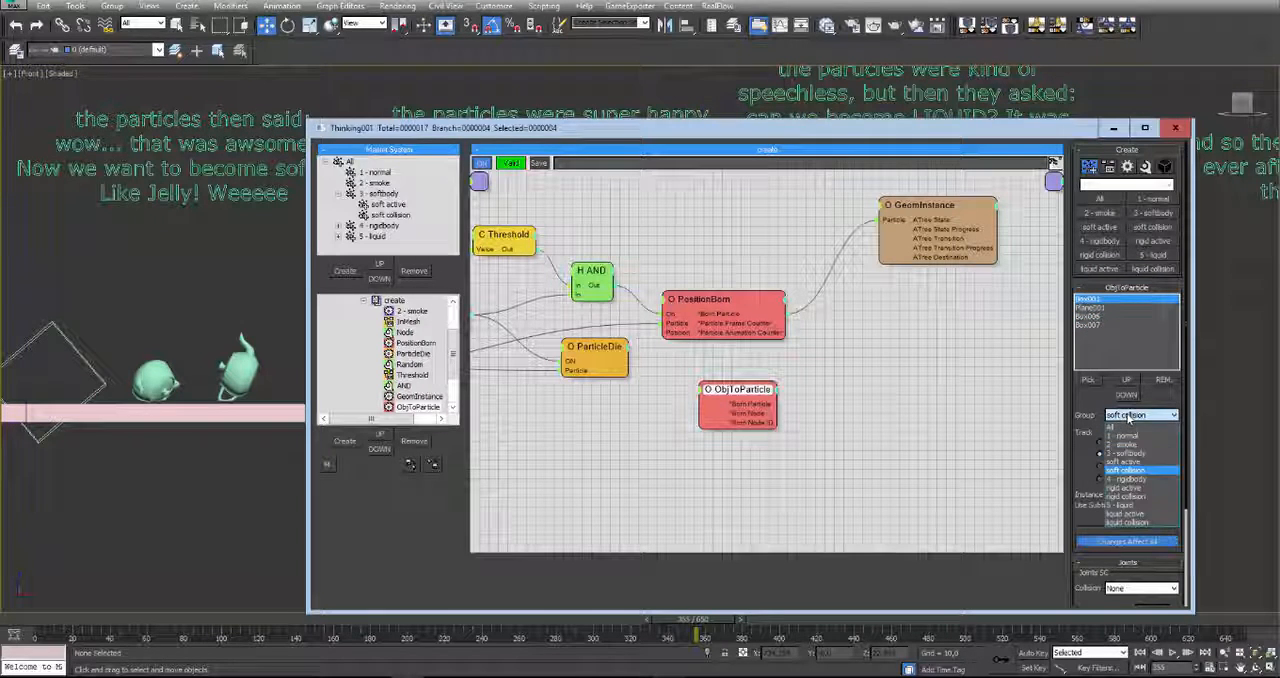
left_click(1129, 418)
left_click(1129, 418)
left_click(1129, 418)
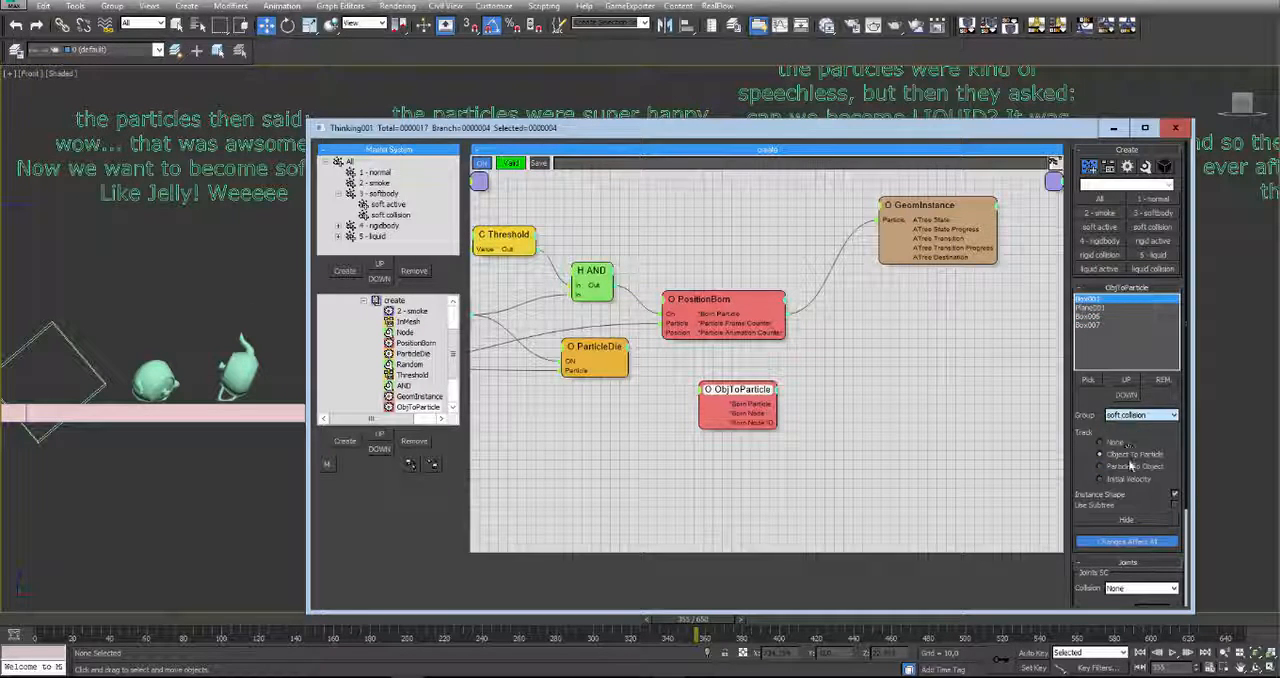
- Keep ObjToParticle tracking Object To Particle with Instance Shape turned on, and shift the node slightly
left_click(1108, 456)
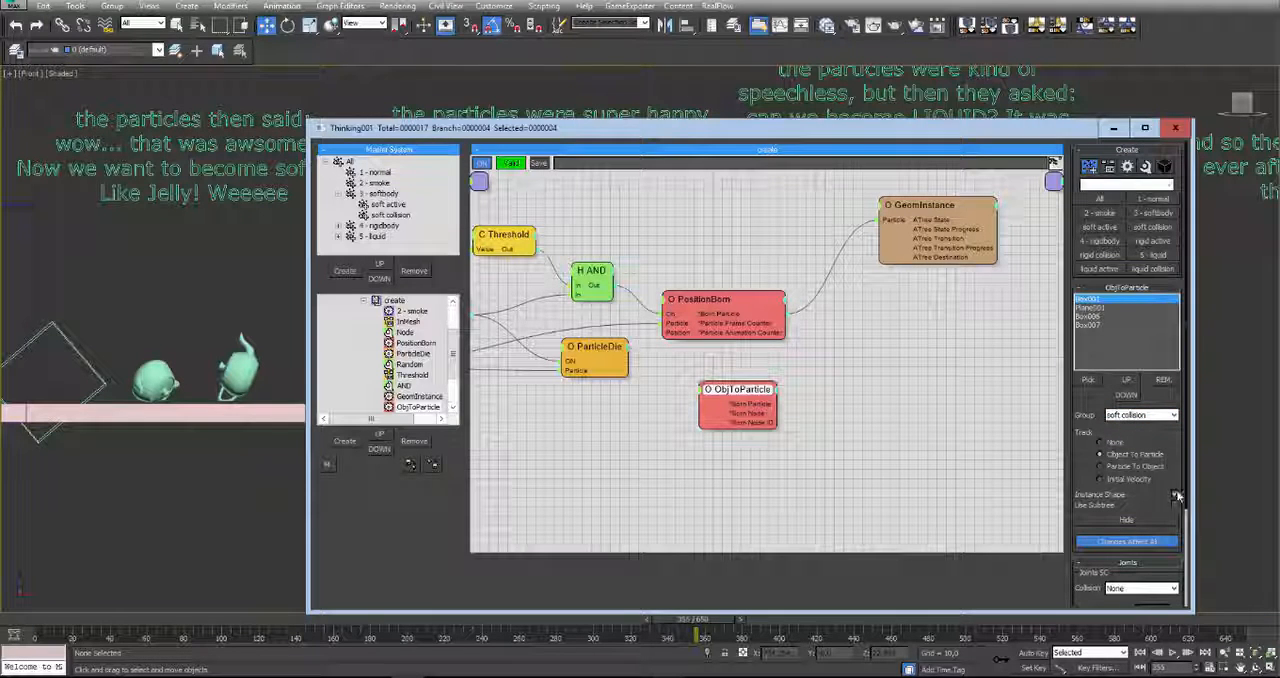
left_click(1175, 494)
mouse_move(732, 399)
left_mouse_down()
mouse_move(764, 395)
mouse_move(745, 397)
left_mouse_up()
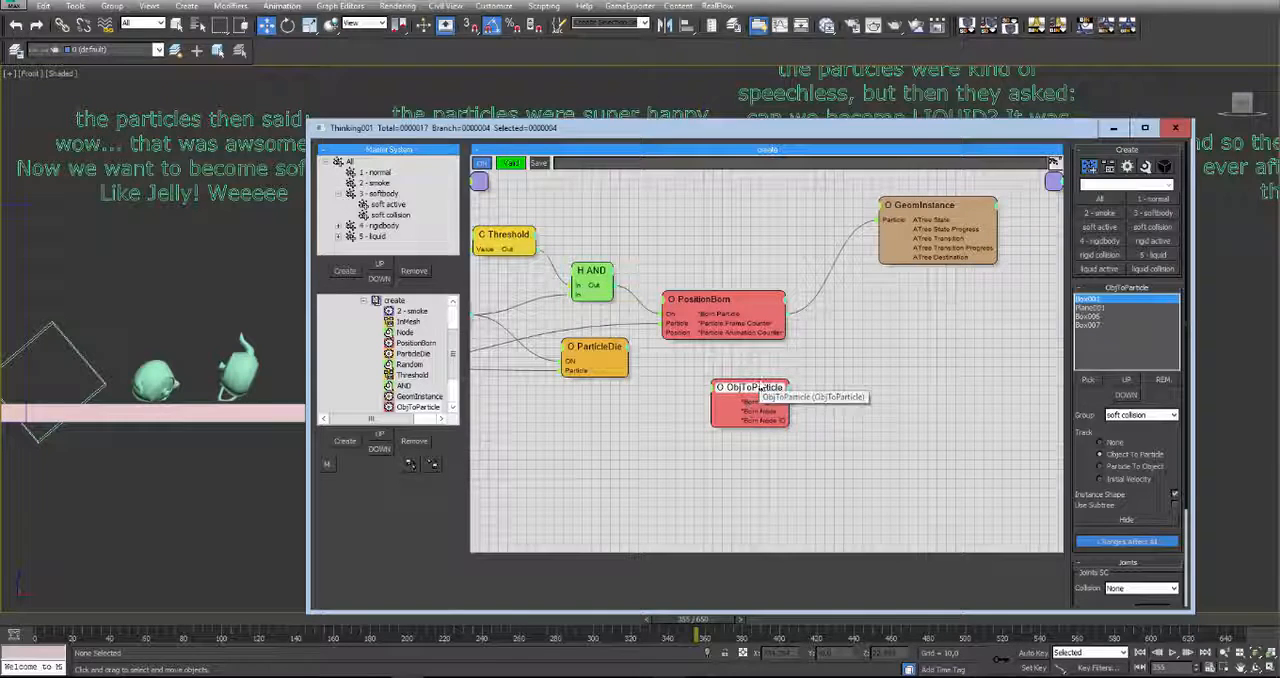
- Open the softbody solver's BulletPhysics node and review its soft active group and soft collision deflector
left_click(365, 301)
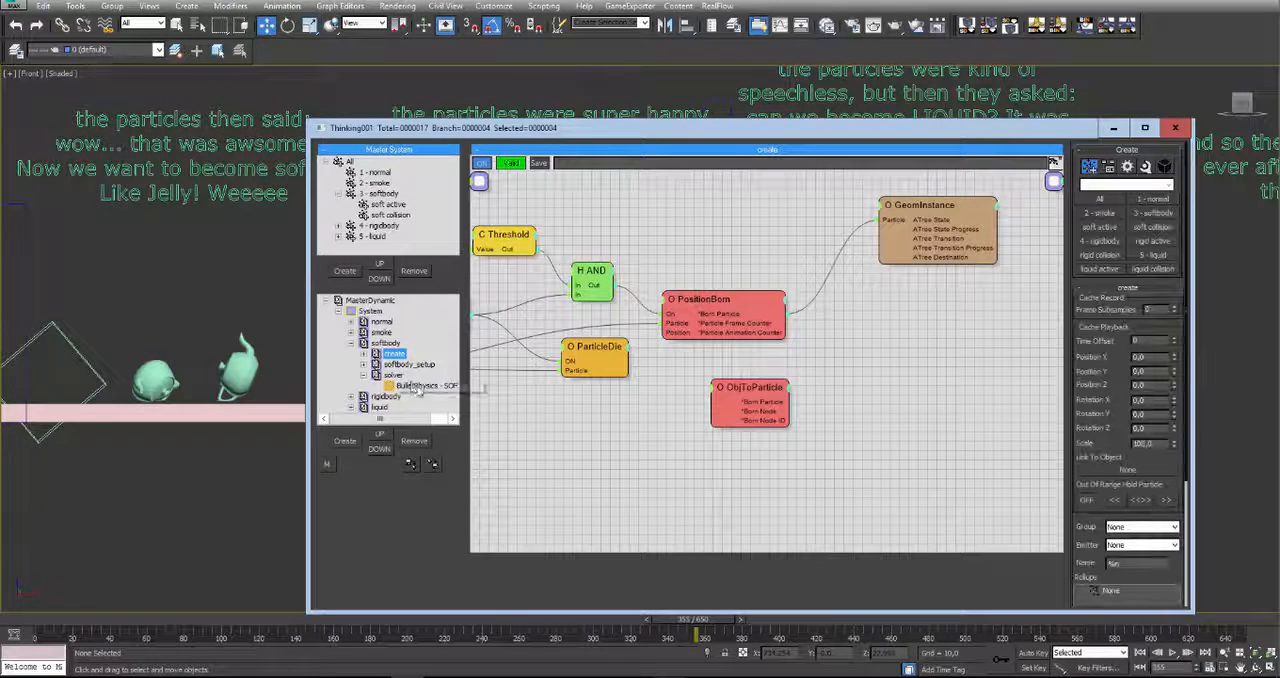
left_click(393, 375)
left_click_drag(686, 378, 693, 387)
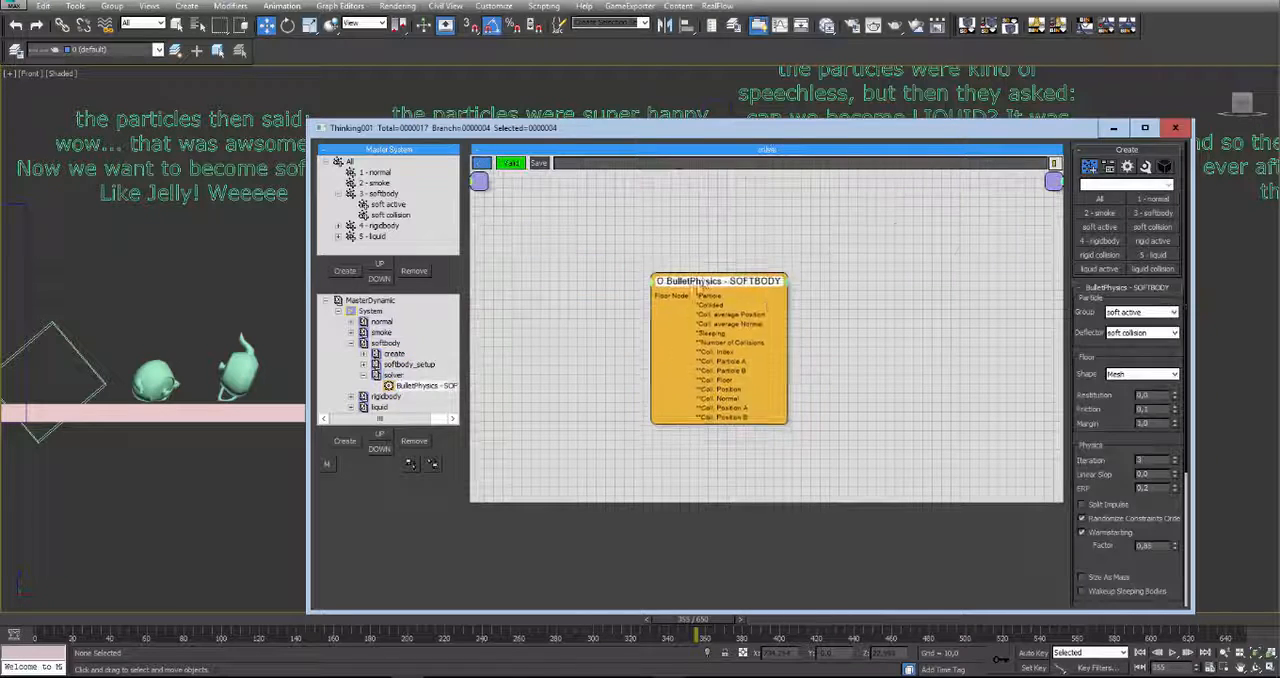
left_click(1144, 334)
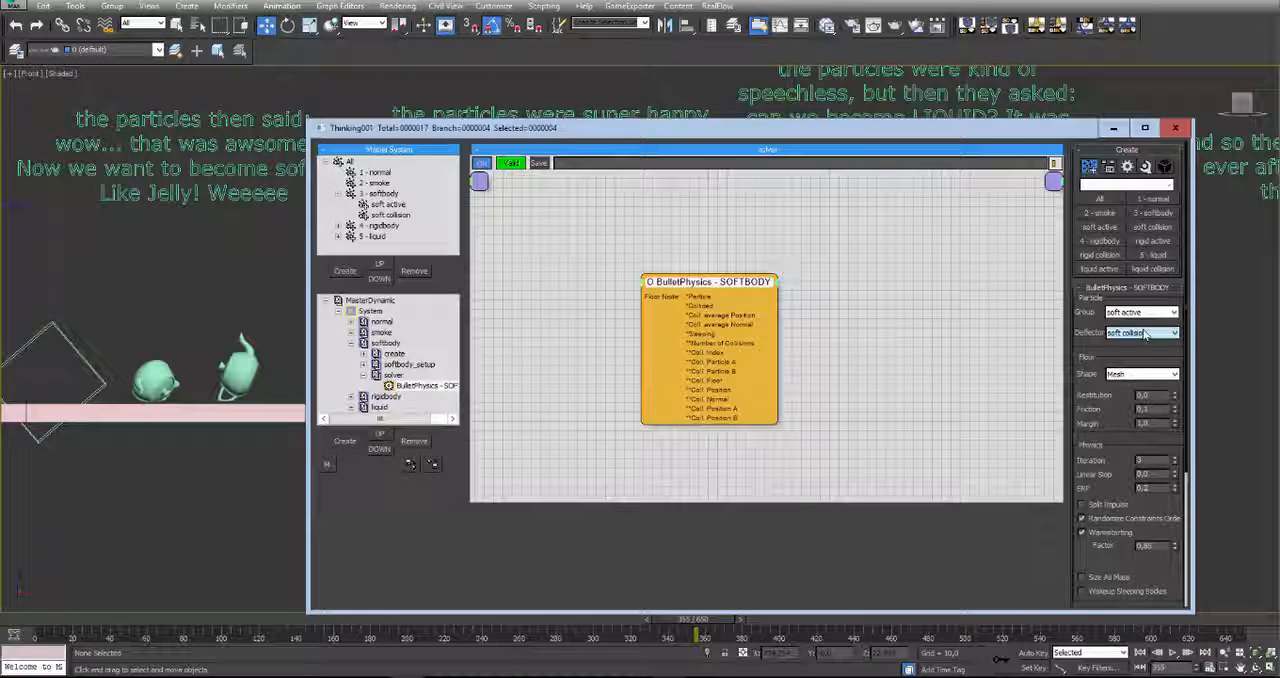
left_click(1133, 313)
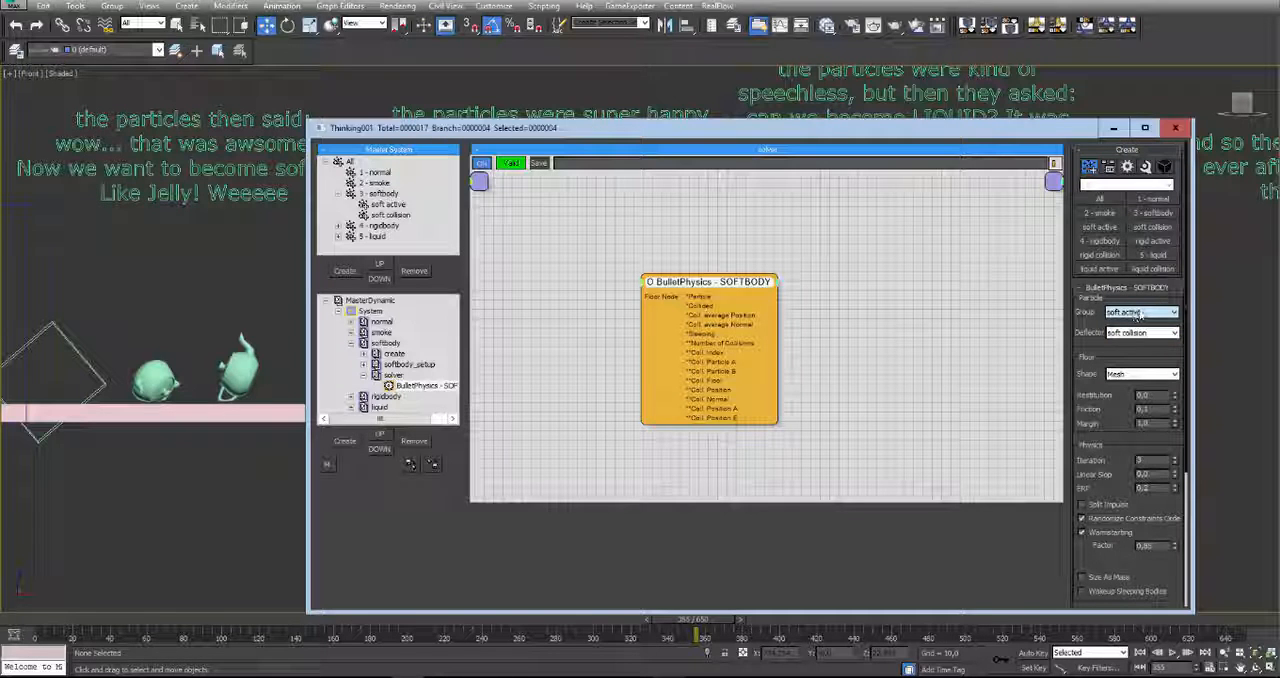
left_click(1144, 334)
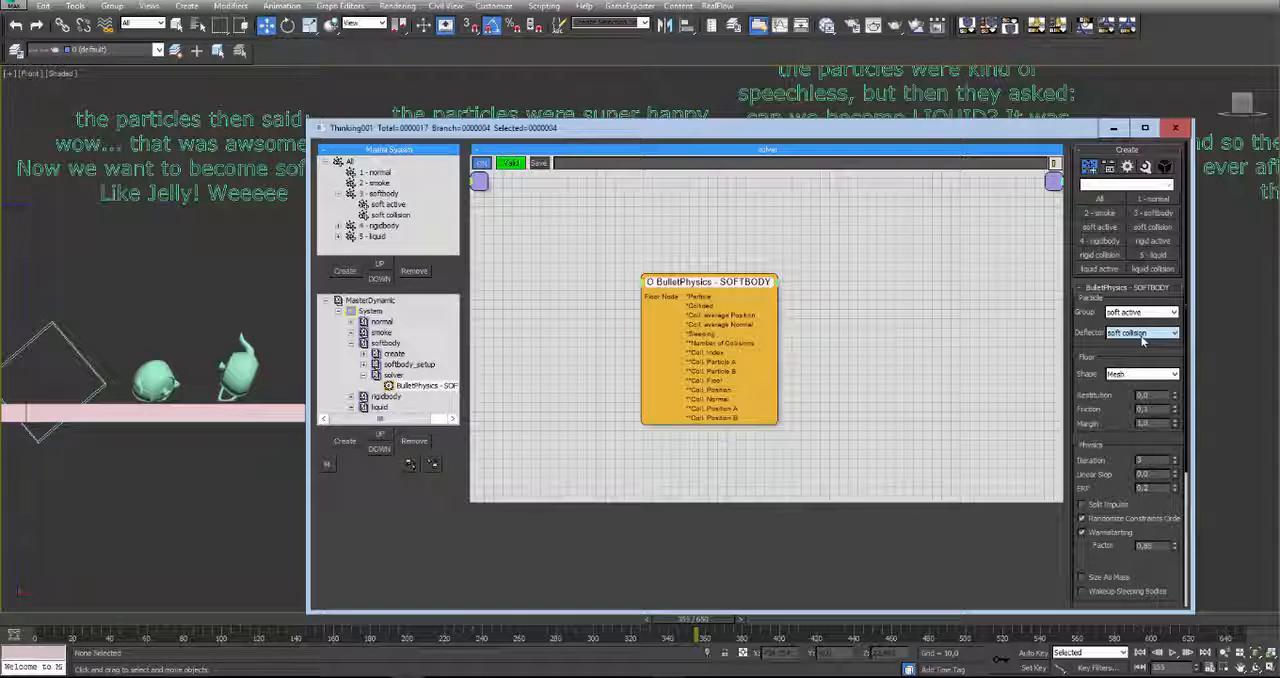
- Review the BulletPhysics node's floor, physics, softbody and recorder settings, and check the teapots in the front view
left_click_drag(1118, 360, 1119, 209)
left_click_drag(1118, 298, 1117, 261)
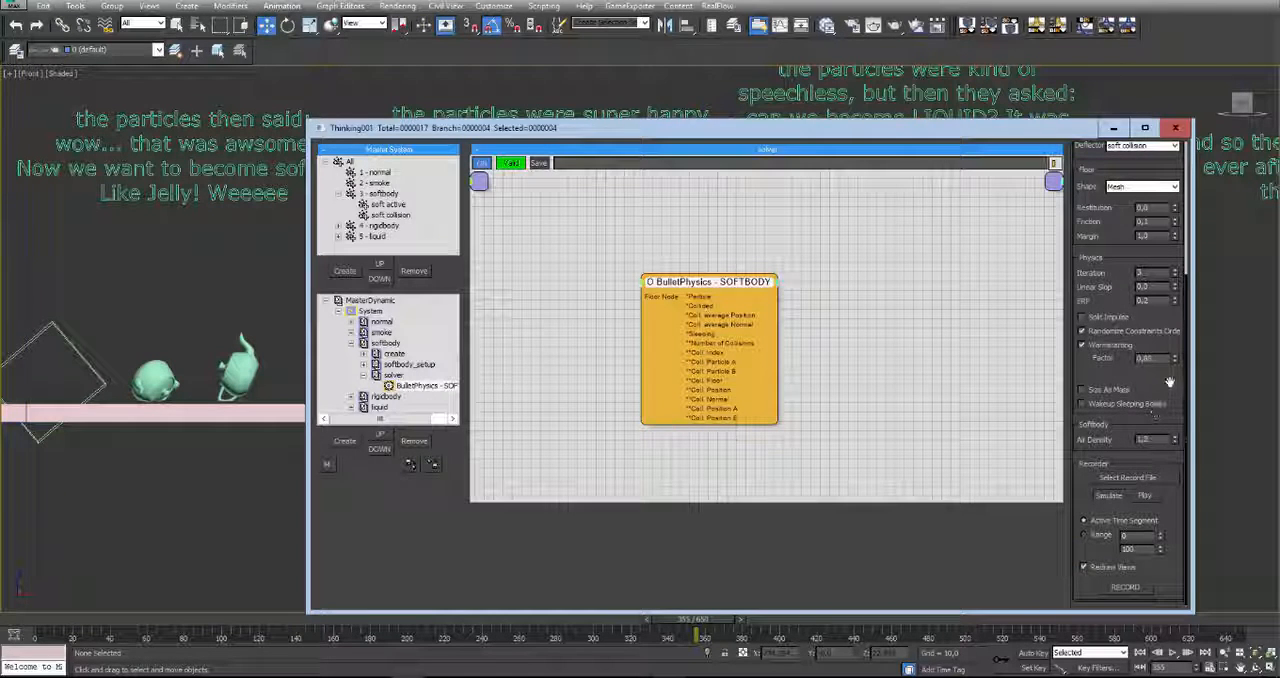
left_click_drag(1166, 375, 1168, 513)
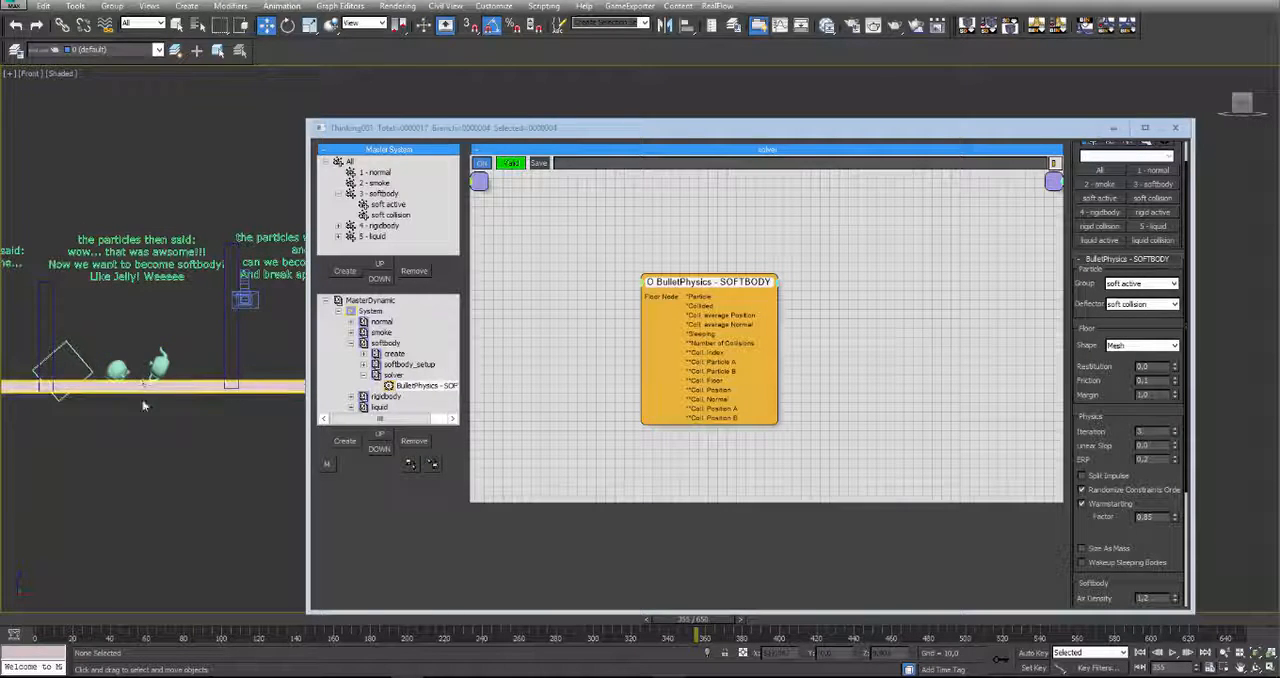
scroll(133, 412, "up", 2)
middle_click_drag(133, 412, 199, 474)
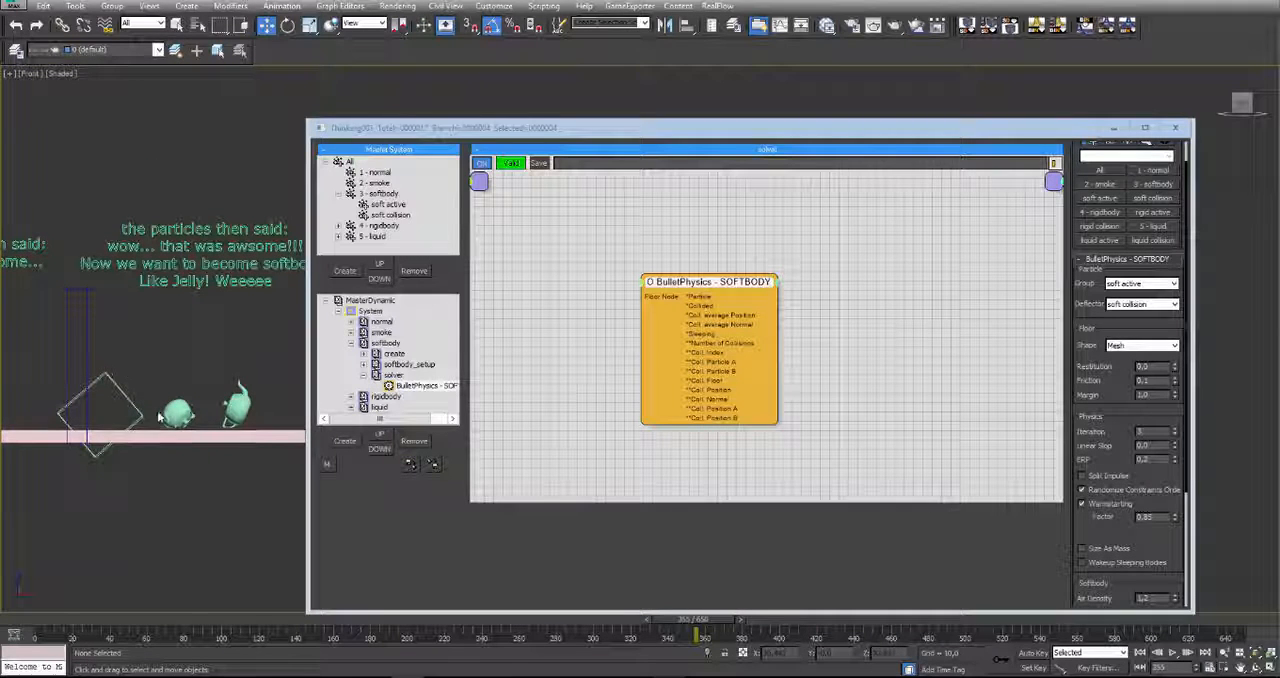
scroll(118, 350, "down", 2)
middle_click_drag(121, 347, 121, 344)
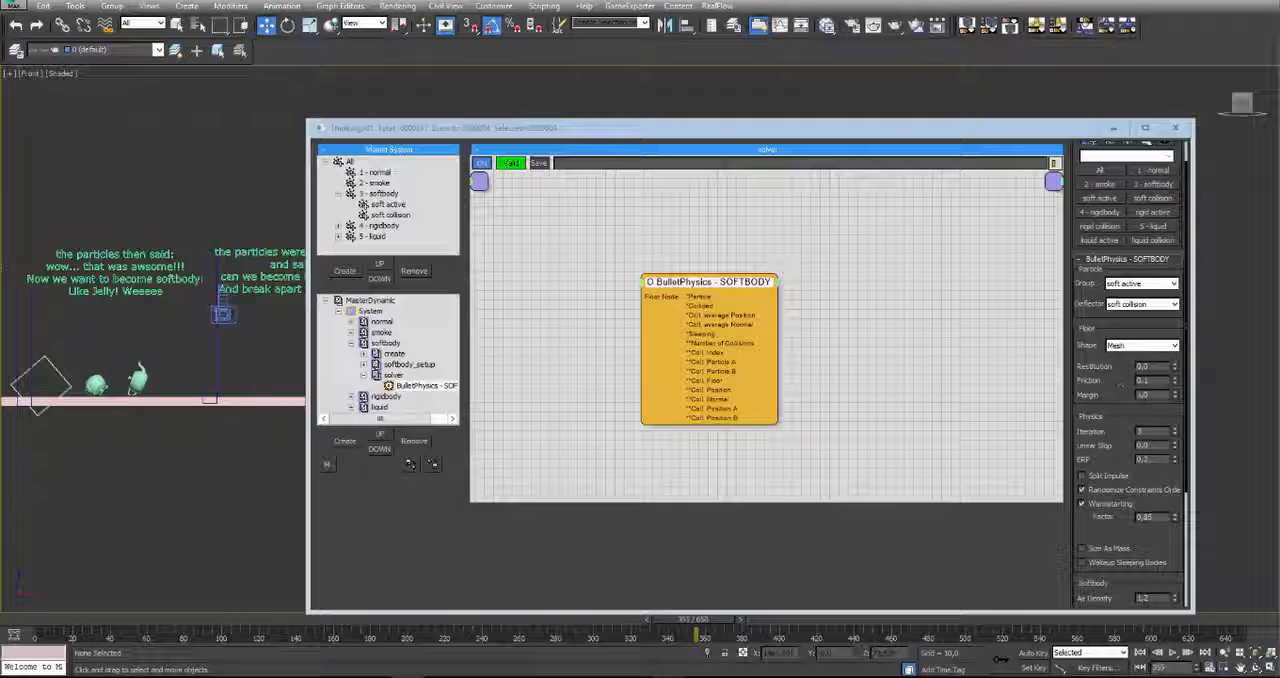
- Collapse the solver and softbody branches in the dynamic tree, and move the timeline to frame 312
left_click(363, 375)
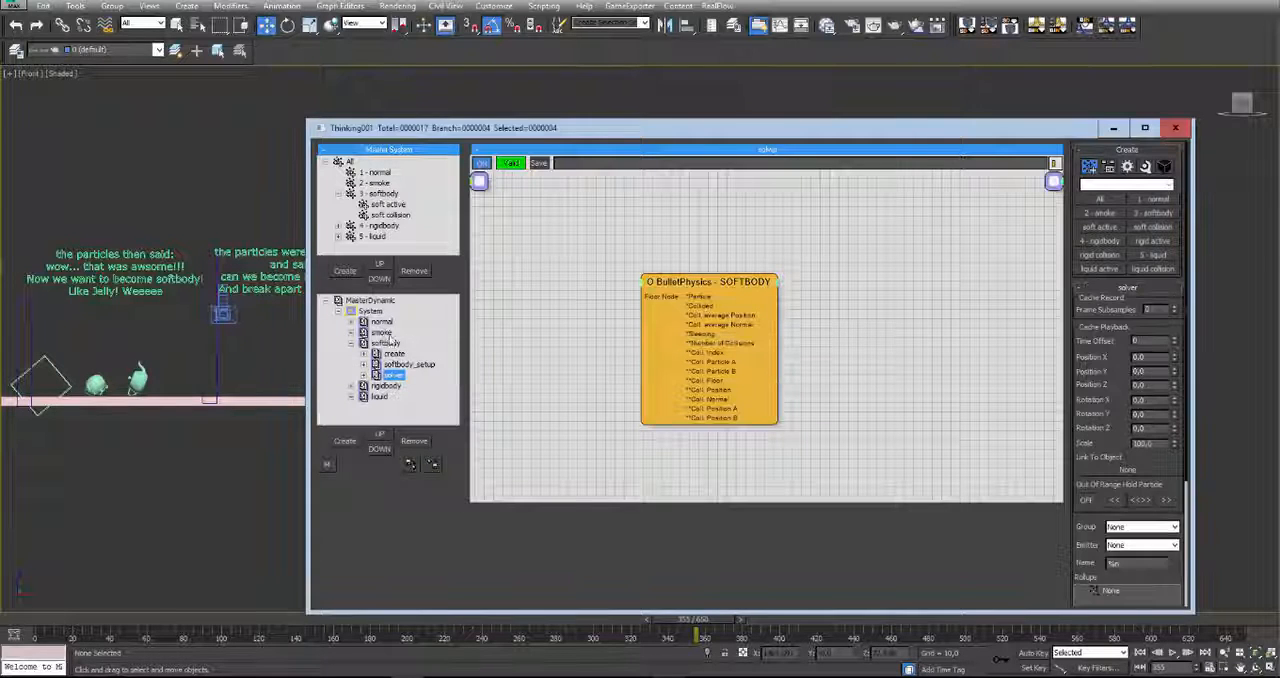
left_click(351, 343)
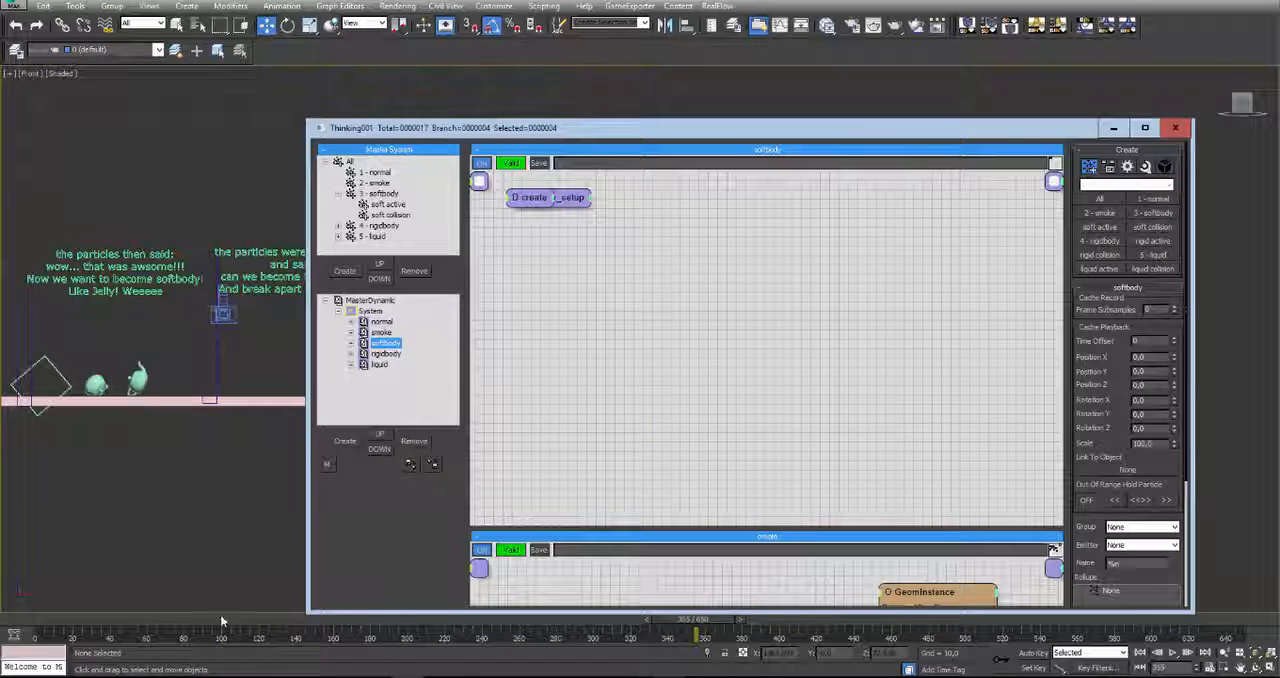
left_click_drag(175, 620, 602, 621)
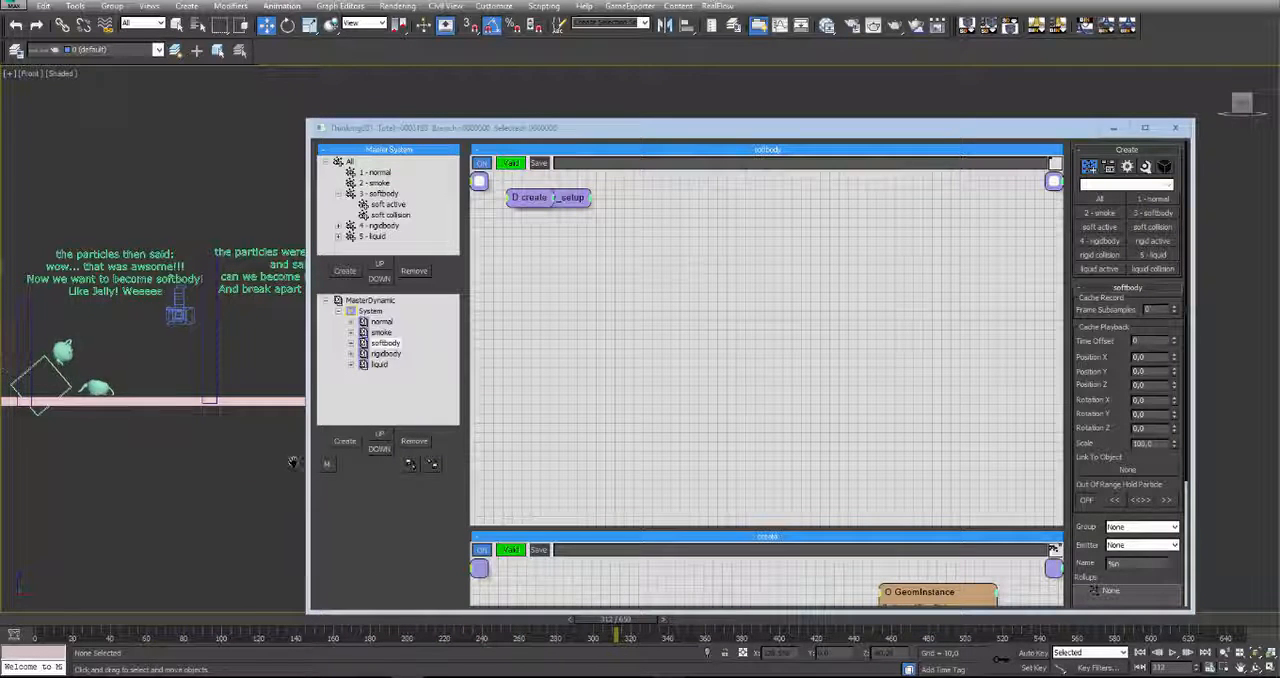
- Move the Thinking001 window aside and frame the rigid body section of the scene in the front view
scroll(211, 451, "up", 3)
middle_click_drag(211, 451, 288, 470)
left_click_drag(389, 135, 706, 114)
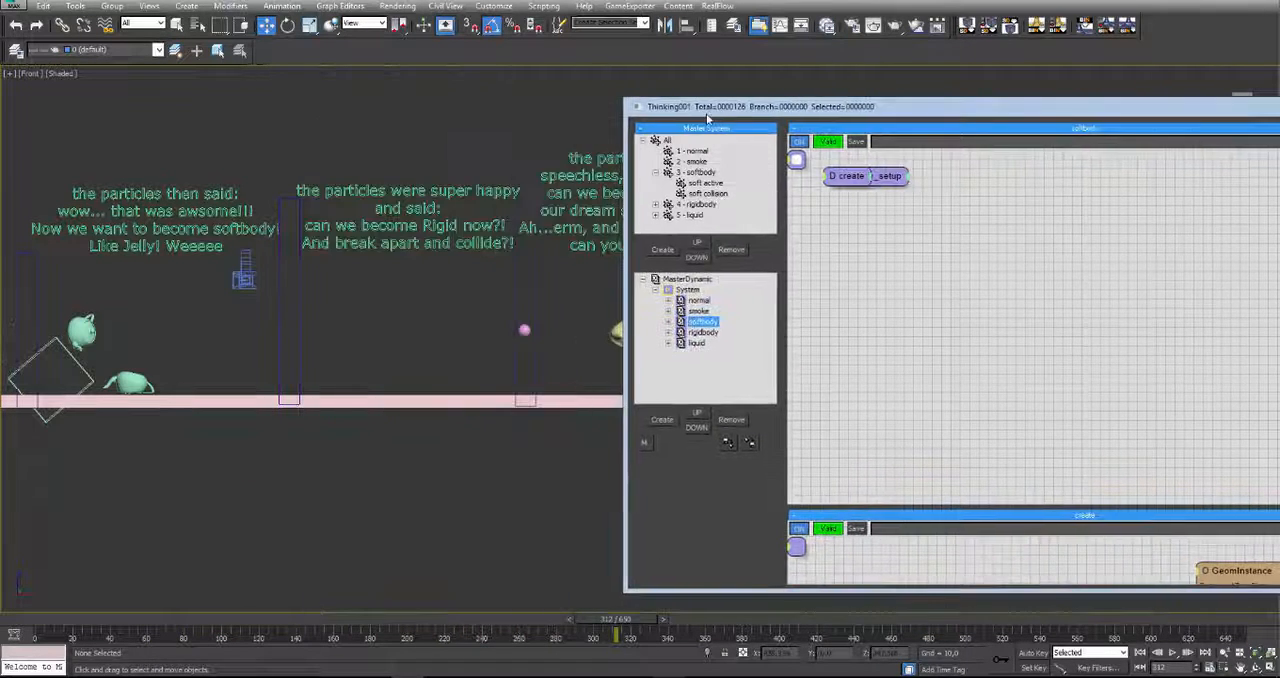
scroll(380, 215, "up", 3)
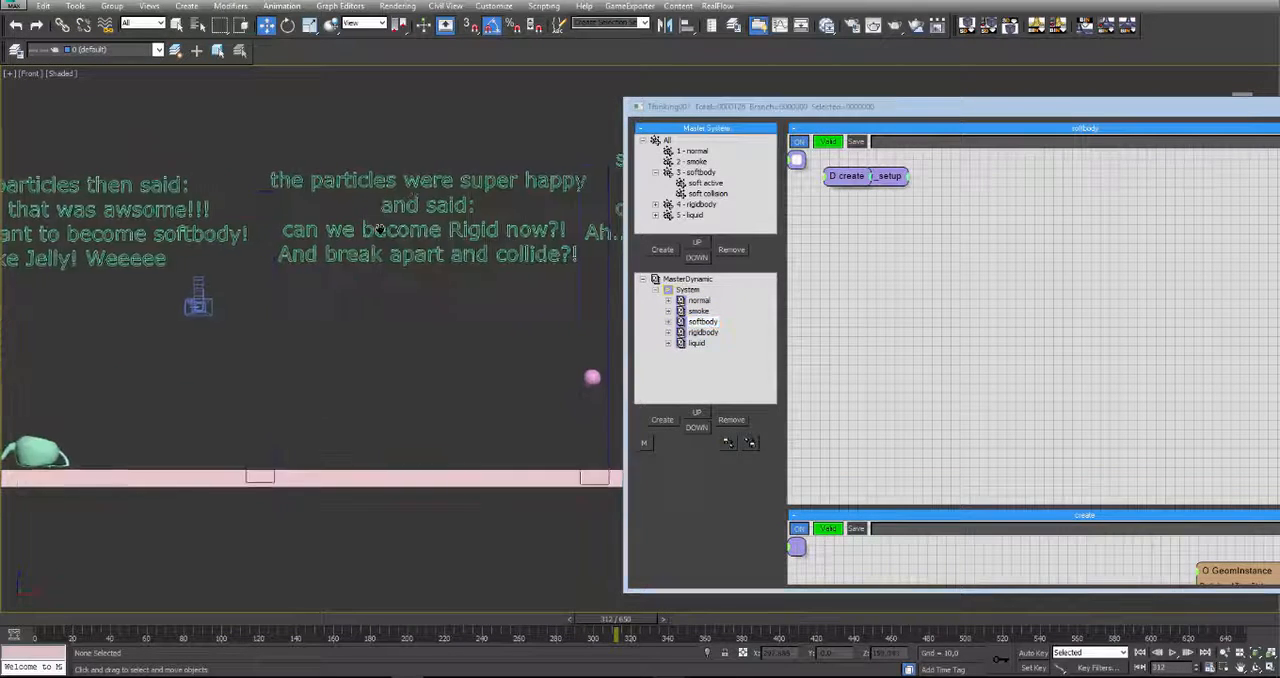
middle_click_drag(377, 218, 324, 171)
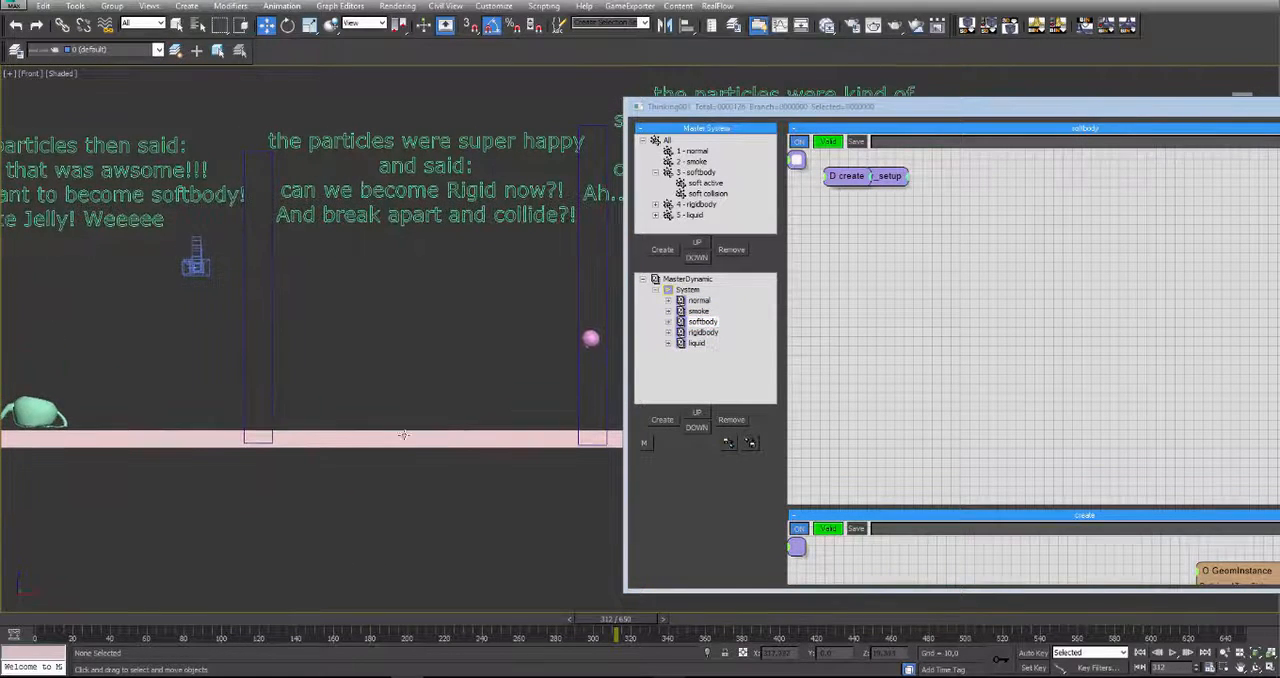
- Scrub through the rigid body break-up, inspect the teapot fragments in the front view, and stop at frame 438
left_click_drag(657, 622, 888, 610)
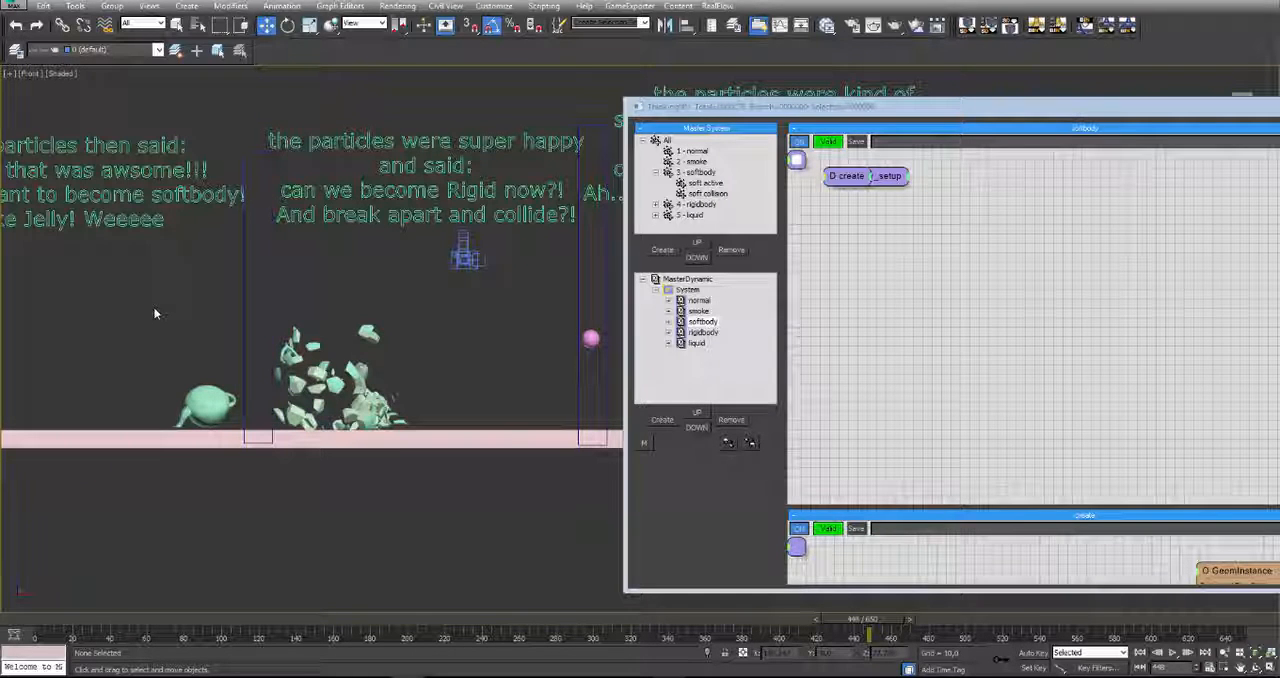
middle_click_drag(153, 306, 939, 348)
middle_click_drag(208, 361, 80, 337)
middle_click_drag(550, 348, 110, 336)
middle_click_drag(544, 341, 317, 334)
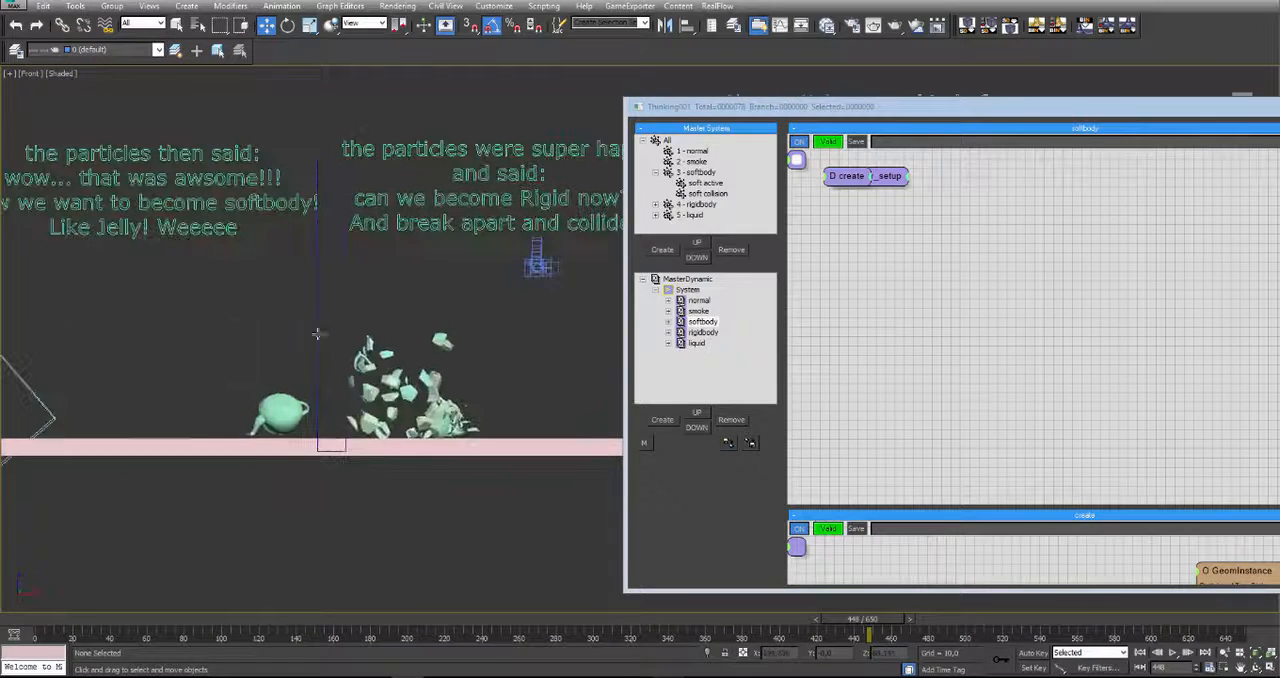
middle_click_drag(401, 328, 267, 348)
middle_click_drag(371, 351, 399, 359)
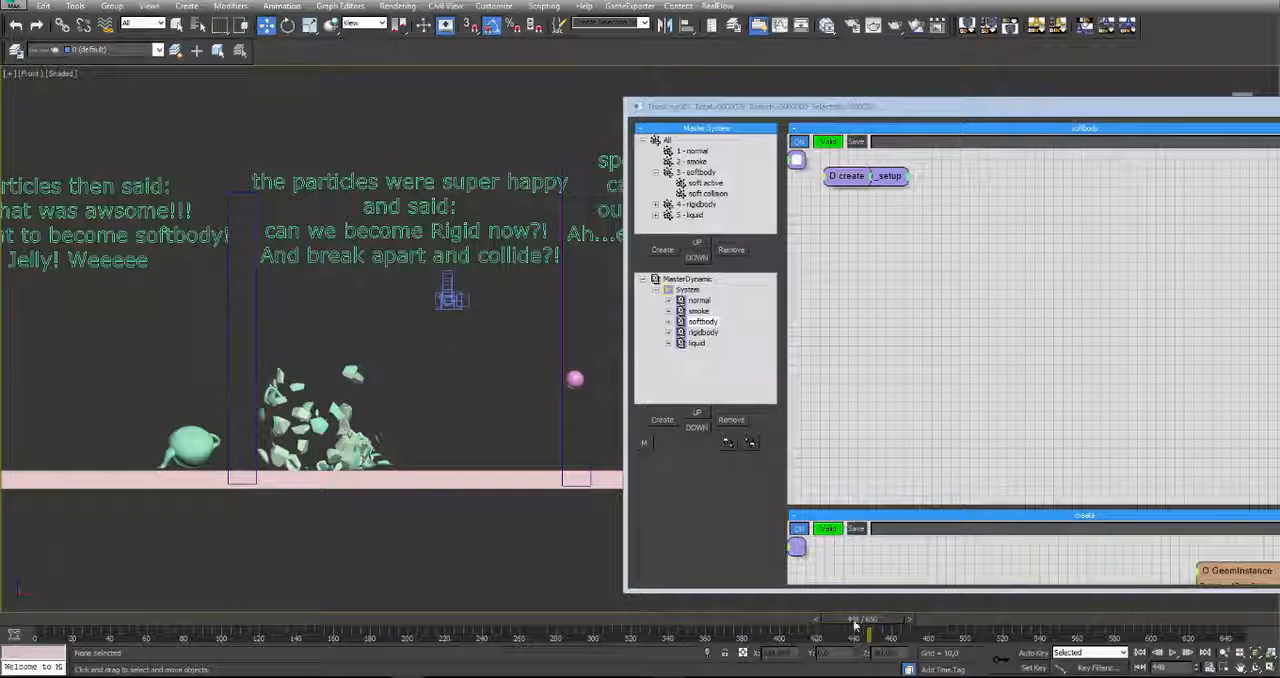
left_click_drag(776, 625, 843, 627)
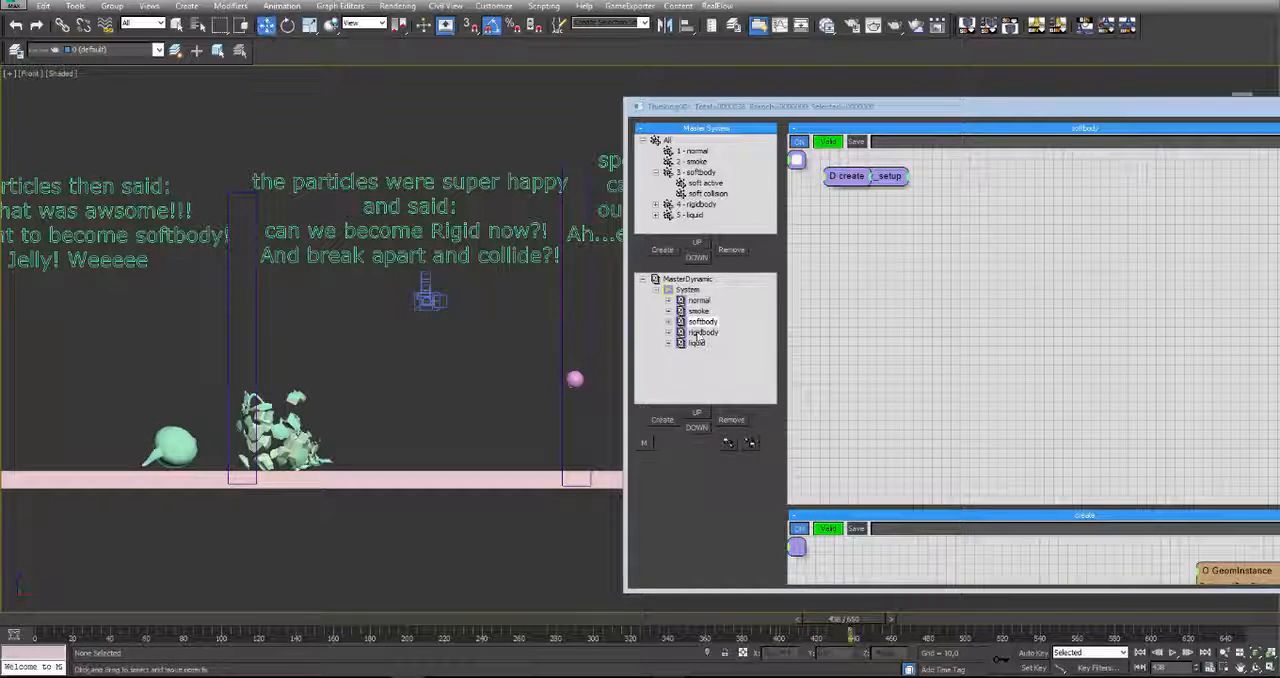
- Expand the rigidbody dynamic set with its subsets collapsed, and open its create graph
left_click(697, 334)
left_click(668, 333)
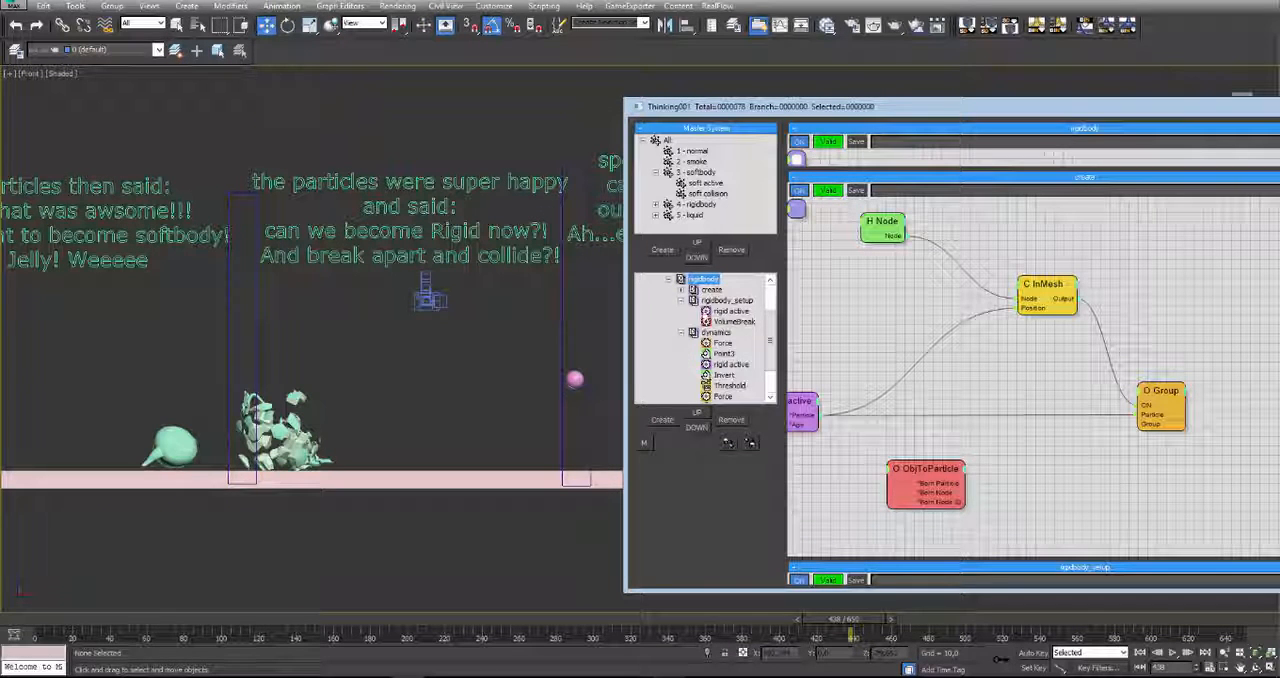
left_click(681, 300)
left_click(681, 311)
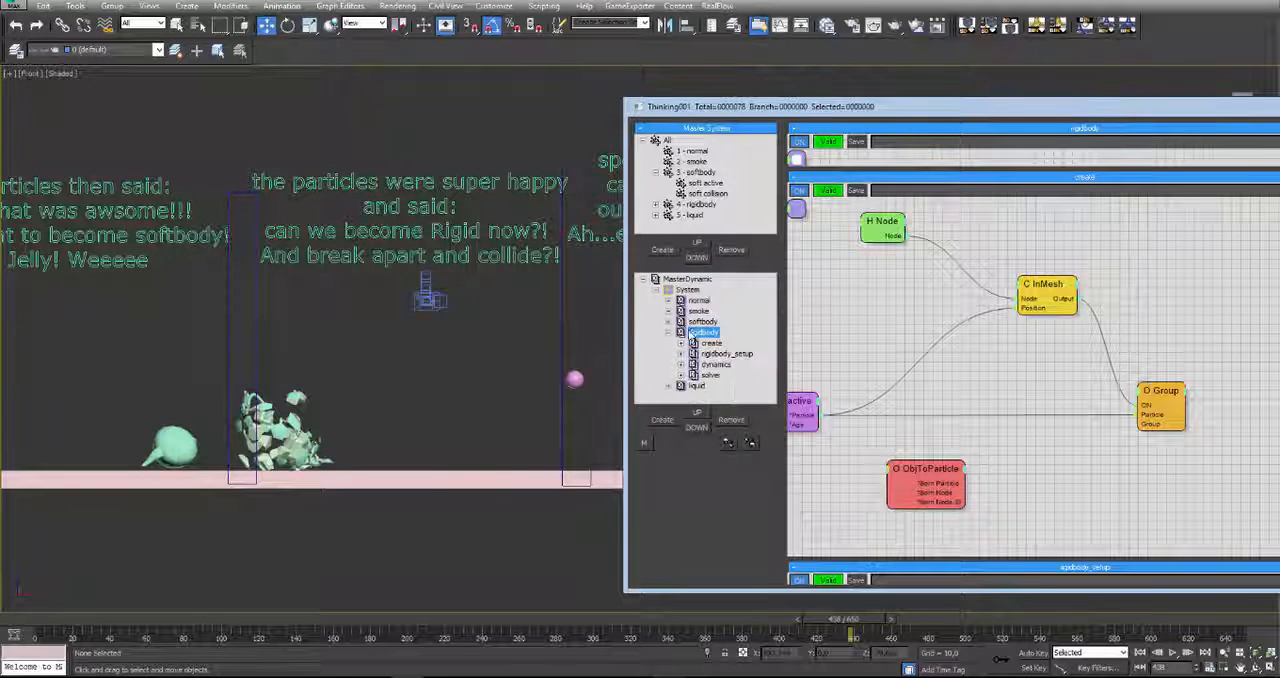
left_click(712, 343)
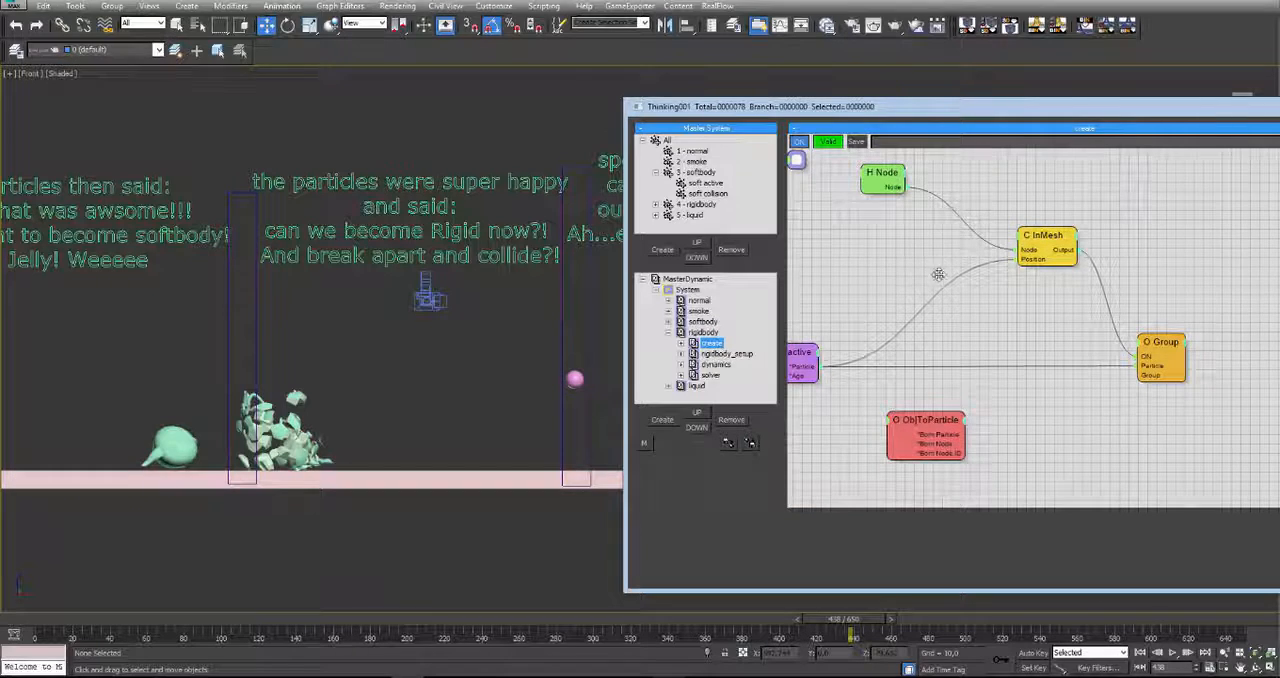
middle_click_drag(937, 274, 990, 274)
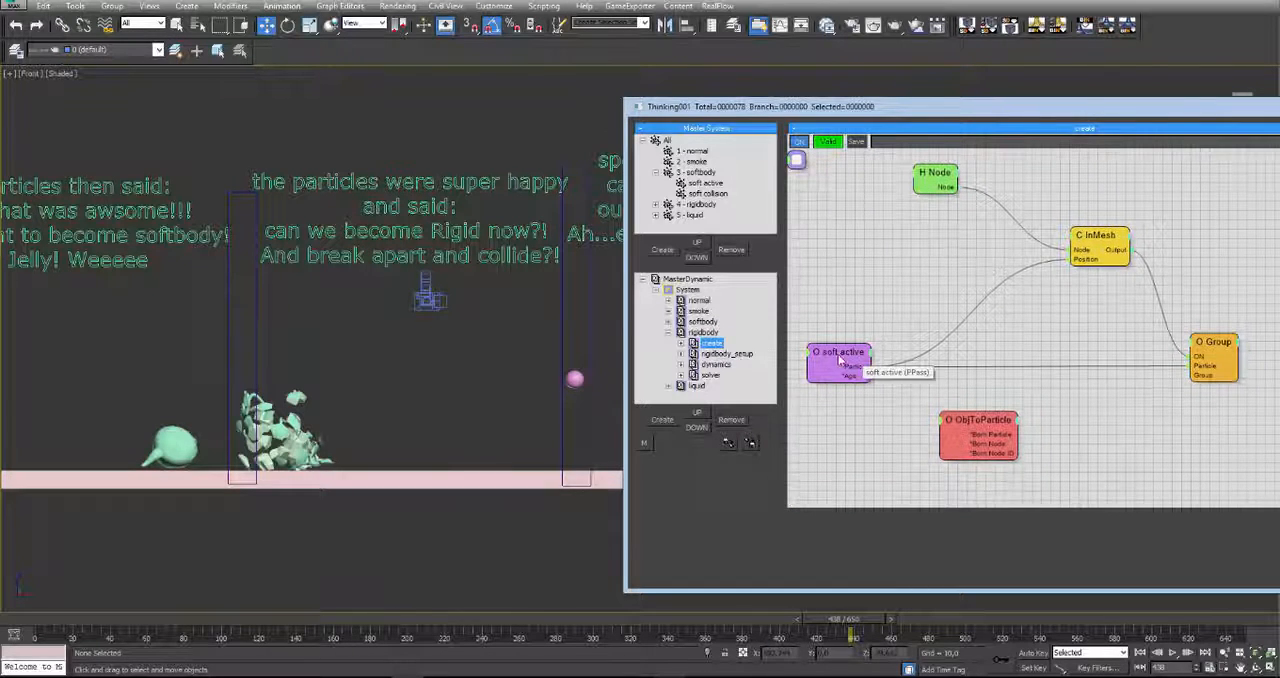
- Reposition the soft active and Group nodes in the rigidbody create graph, and collapse the create branch
mouse_move(838, 358)
left_mouse_down()
mouse_move(902, 343)
mouse_move(859, 357)
left_mouse_up()
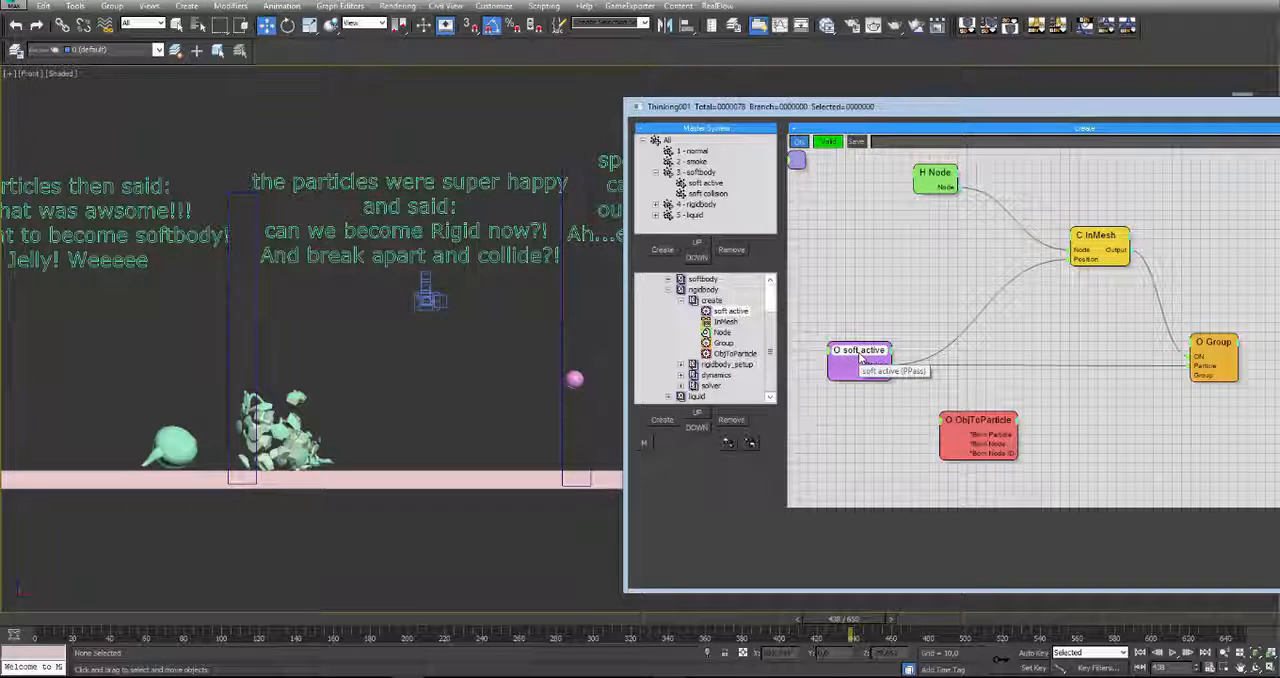
left_click_drag(859, 357, 863, 354)
left_click_drag(1200, 357, 1212, 352)
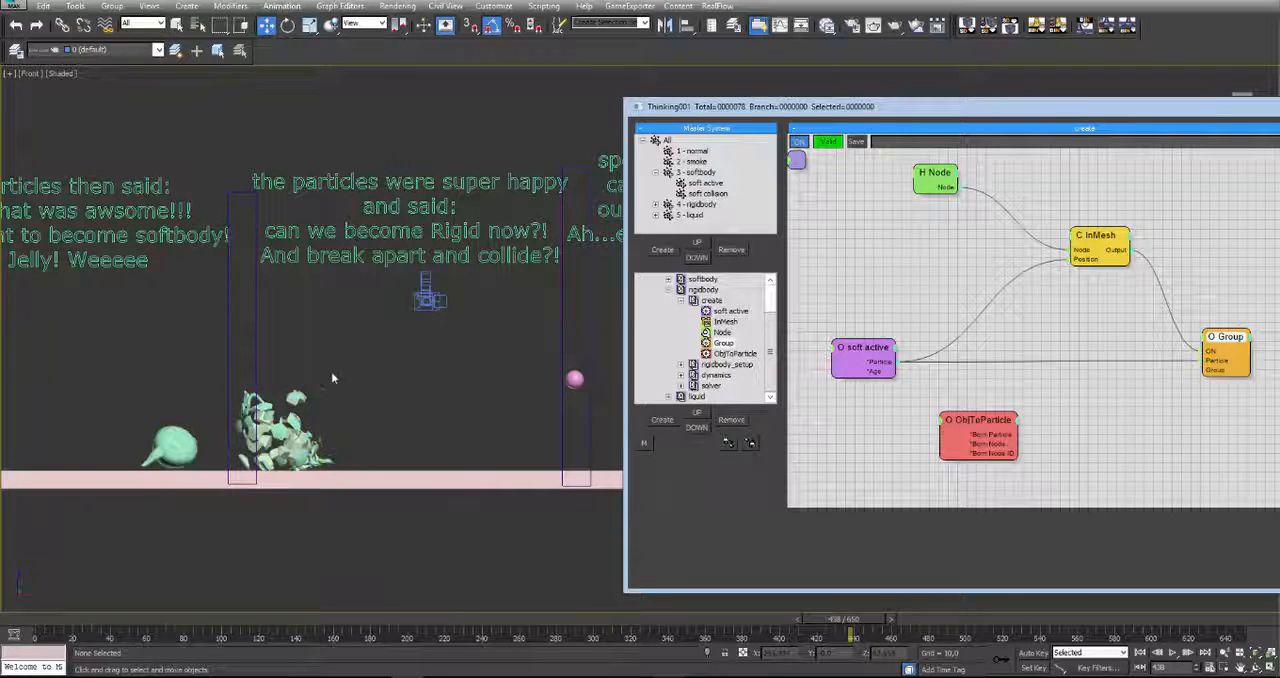
left_click_drag(866, 350, 868, 352)
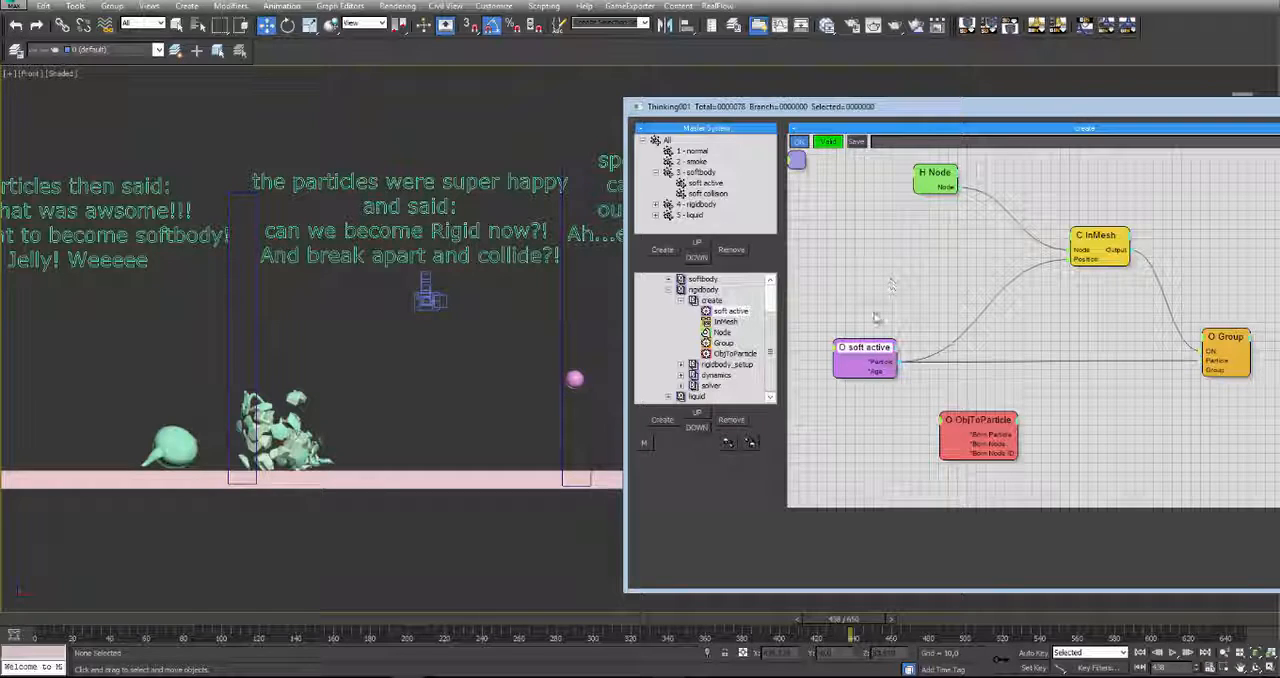
left_click(710, 301)
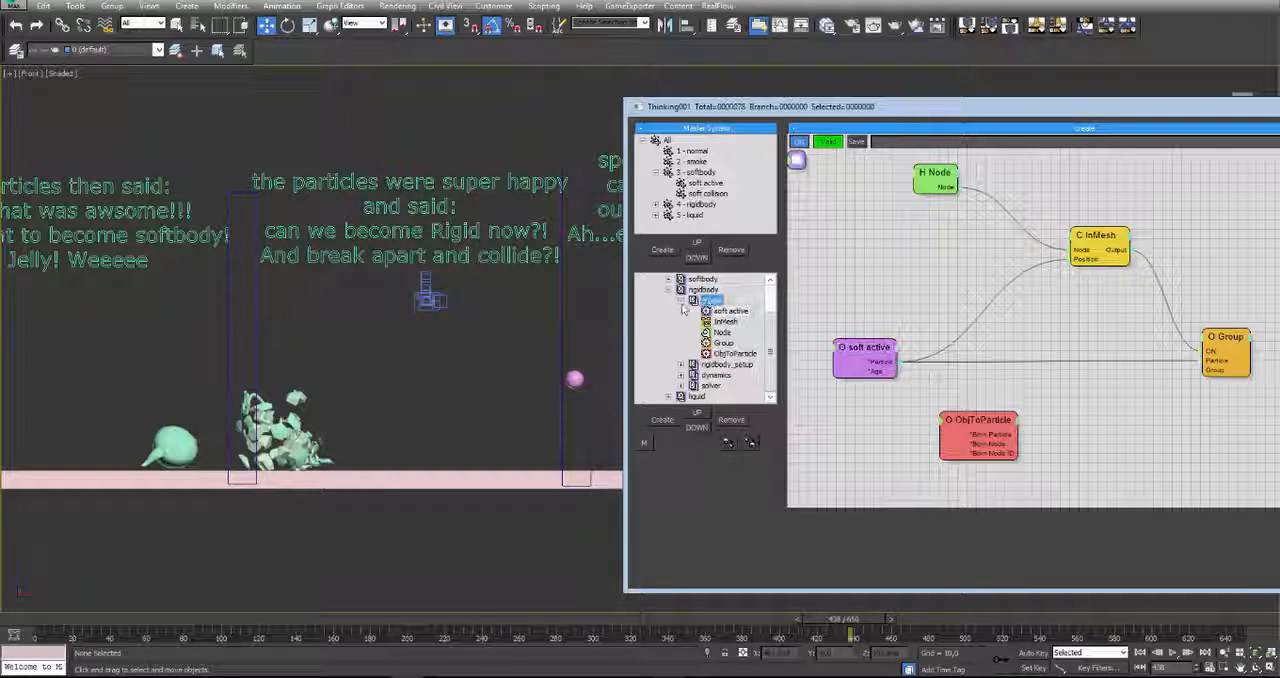
left_click(682, 302)
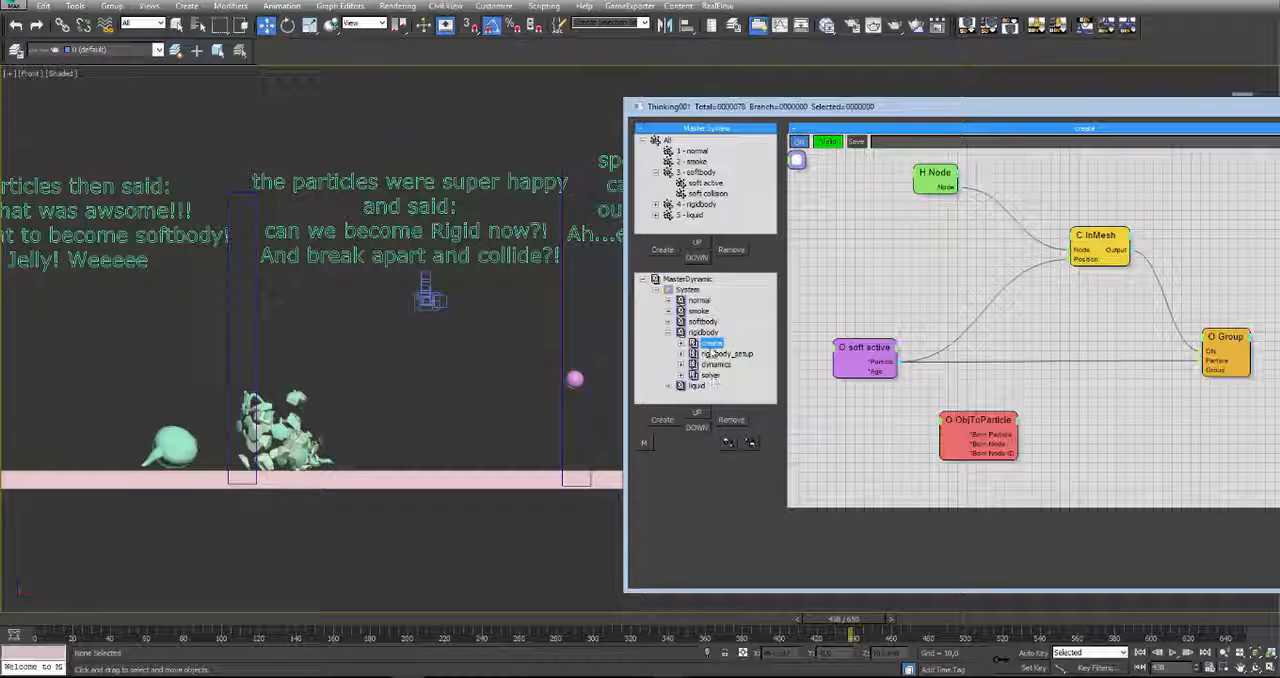
- Locate soft active among the particle groups available to the create graph, and reposition the existing soft active node
left_click_drag(864, 355, 839, 345)
right_click(808, 283)
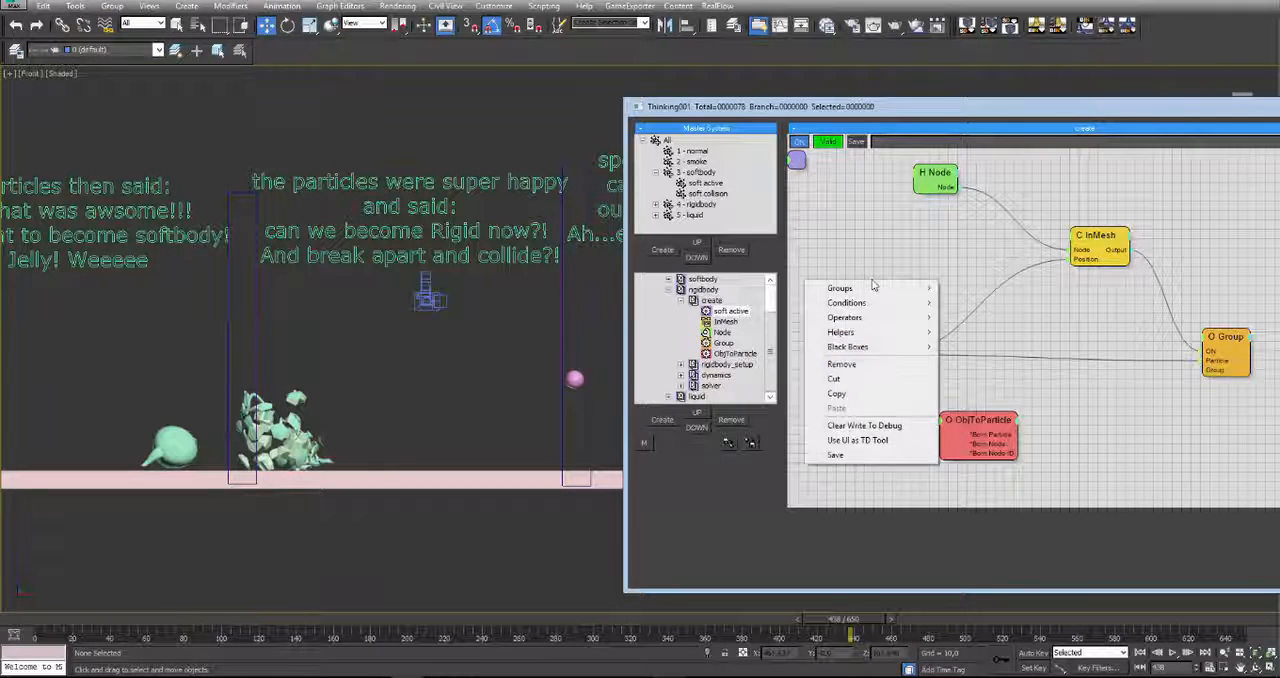
mouse_move(840, 288)
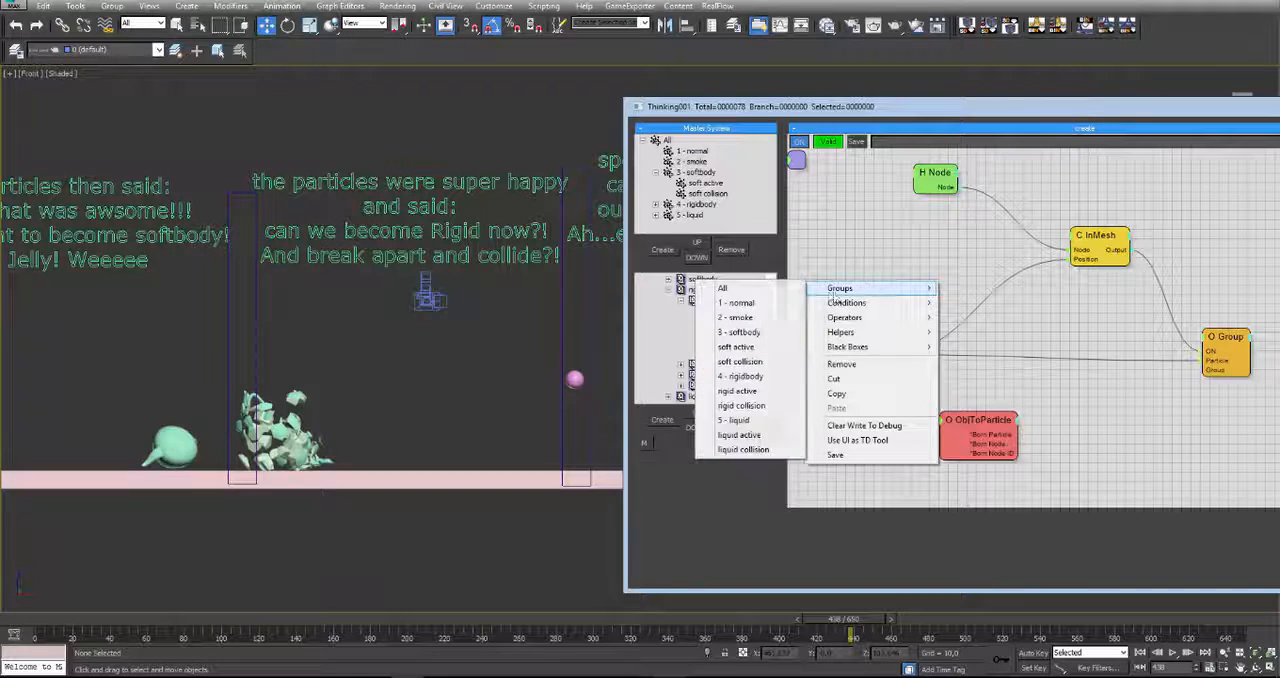
left_click(755, 347)
left_click_drag(861, 348, 866, 357)
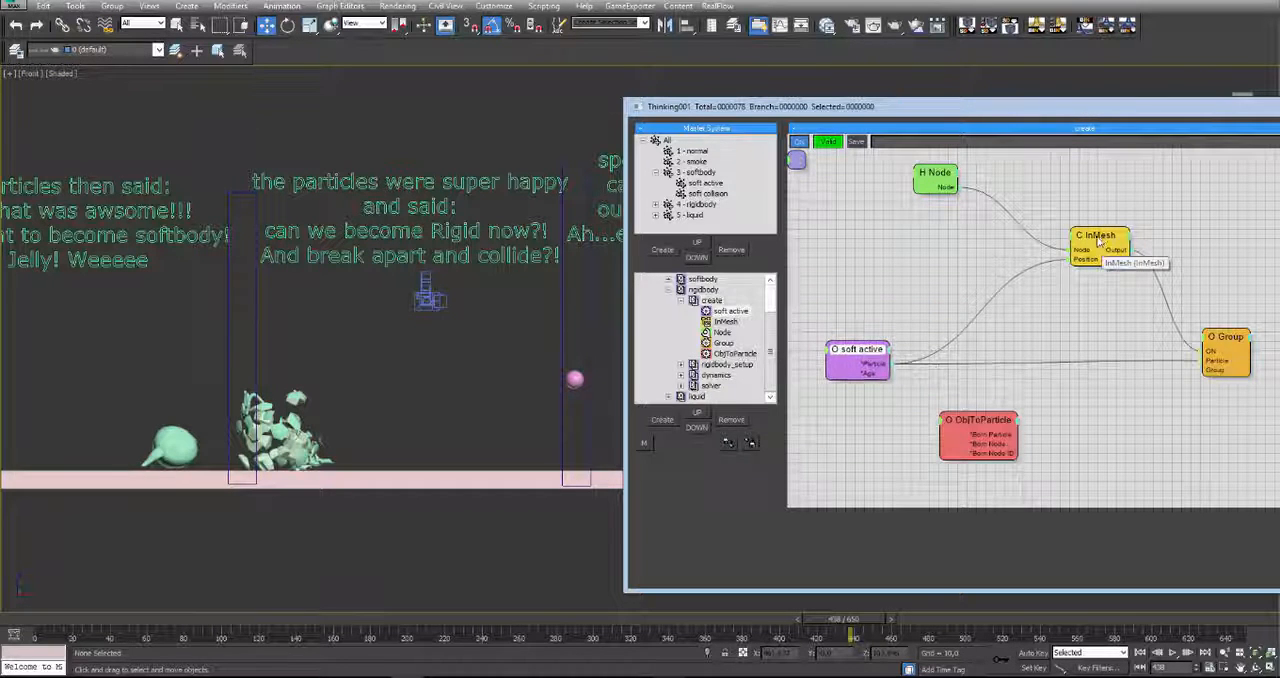
- Reposition the InMesh and Node nodes in the create graph, and select the tall box beside the fragments in the front view
left_click_drag(1098, 240, 1042, 257)
left_click(955, 177)
left_click(1050, 227)
left_click_drag(940, 178, 925, 187)
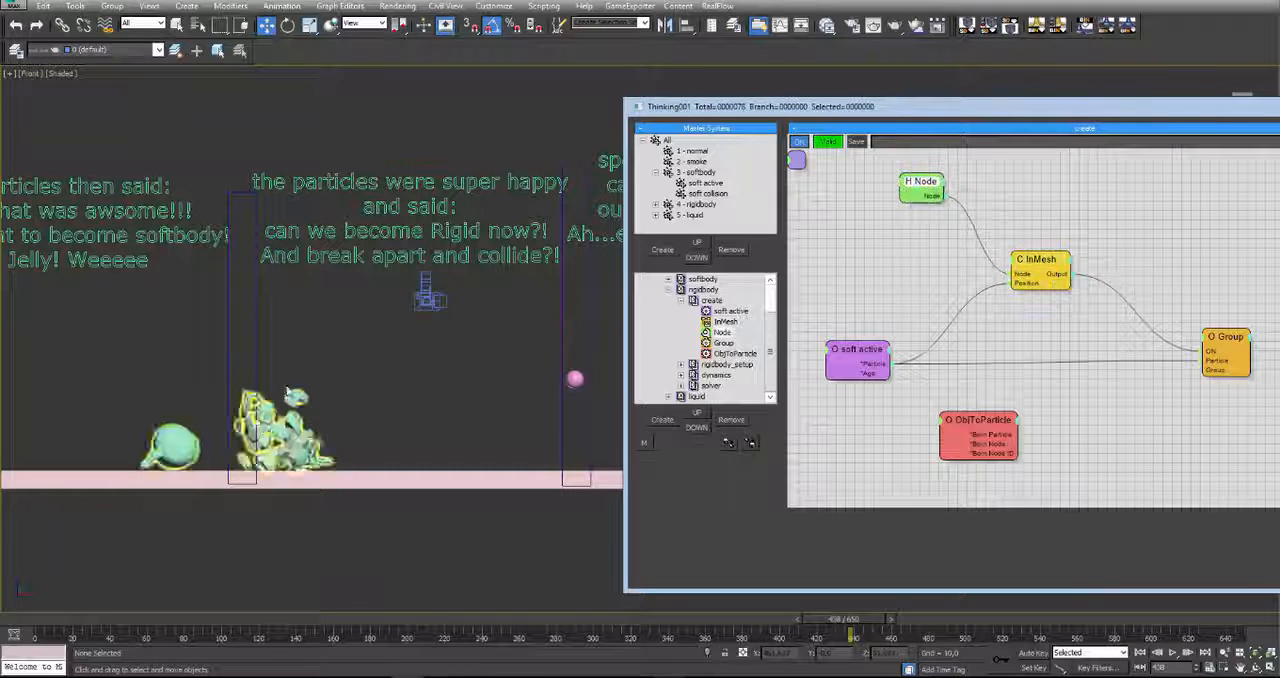
left_click(254, 362)
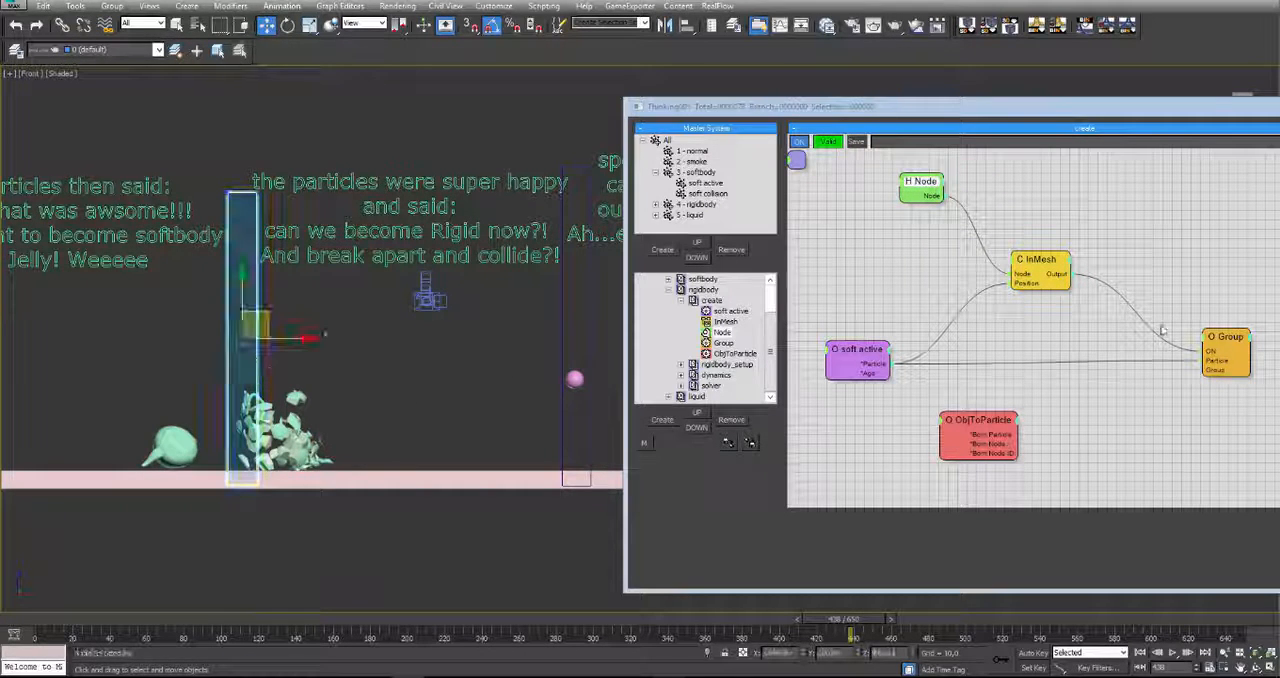
- Add a second Group operator to the rigidbody create graph, and place it above the existing Group node
mouse_move(1217, 348)
left_mouse_down()
mouse_move(1239, 337)
mouse_move(1200, 352)
left_mouse_up()
mouse_move(1154, 268)
middle_mouse_down()
mouse_move(1087, 215)
mouse_move(1145, 290)
middle_mouse_up()
right_click(1149, 305)
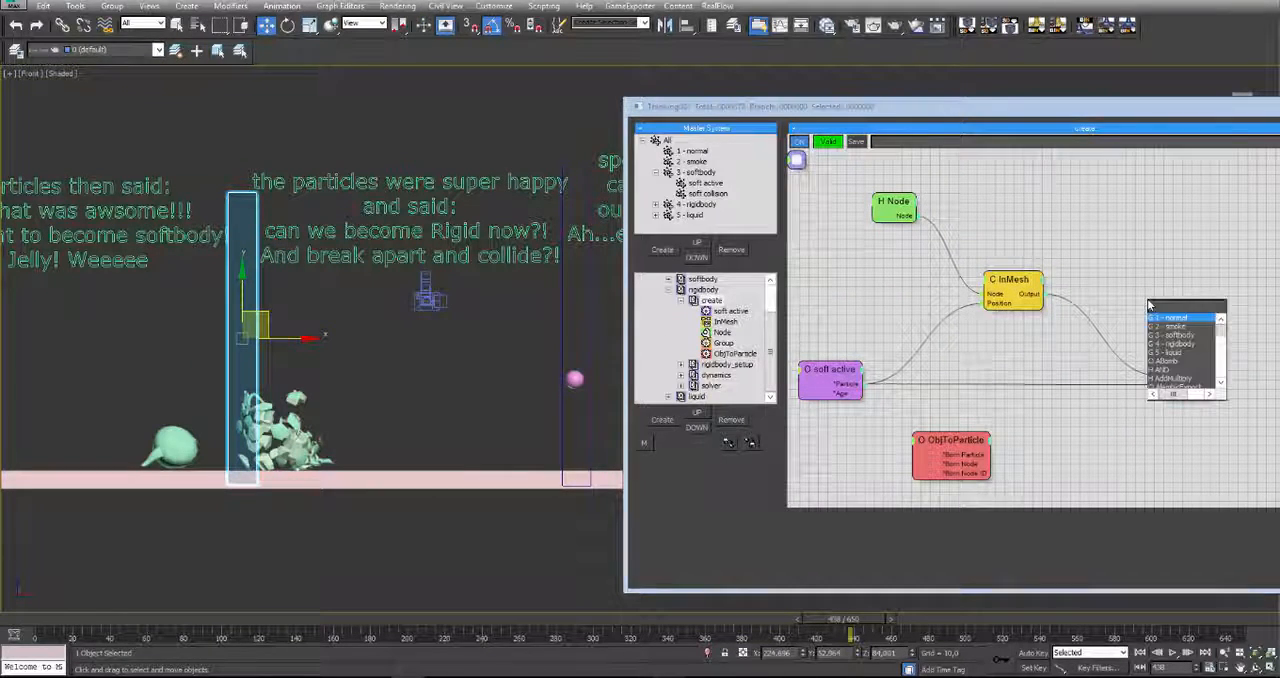
type("Group")
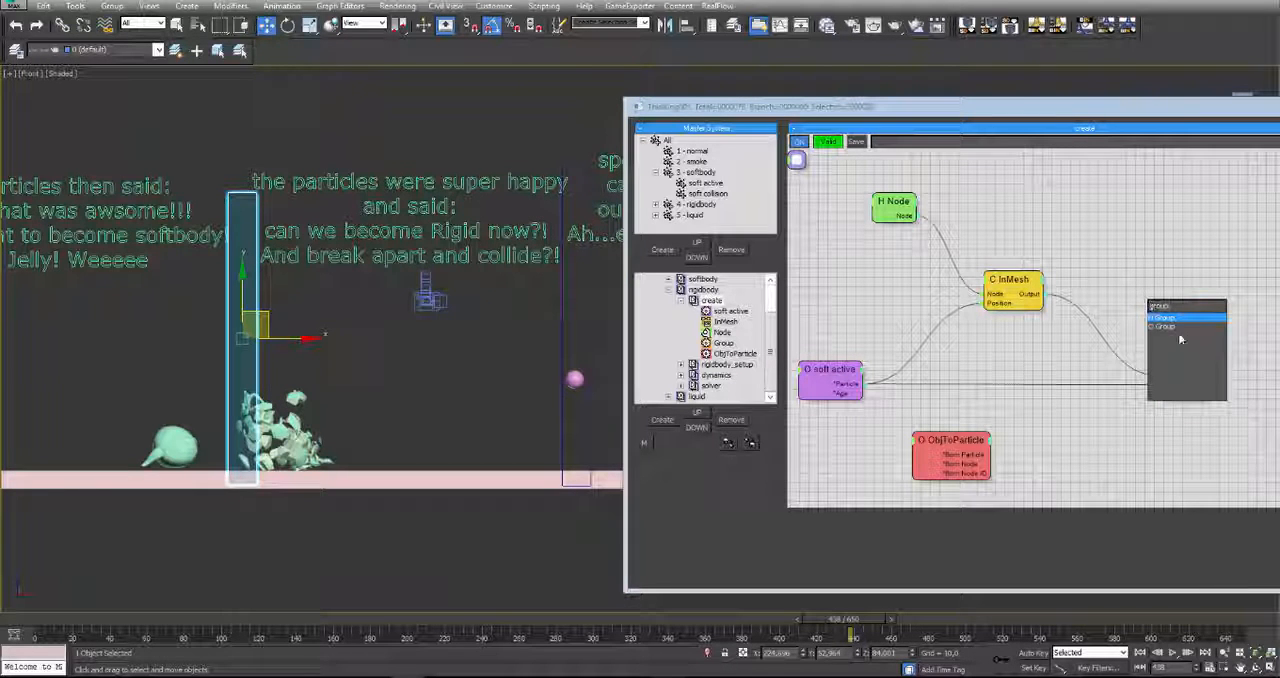
left_click(1173, 328)
left_click_drag(1177, 315, 1202, 265)
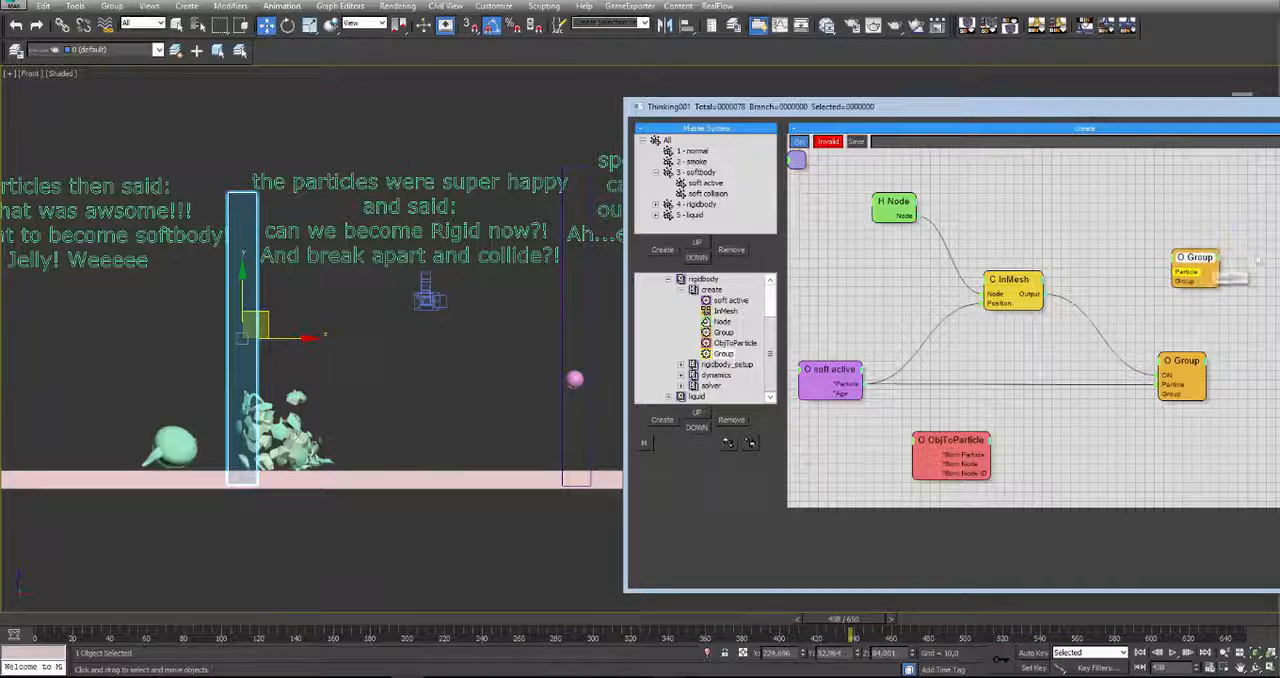
- Review the particle groups available to the extra Group node, and remove that node from the create graph
left_click_drag(1135, 106, 715, 64)
left_click(1035, 242)
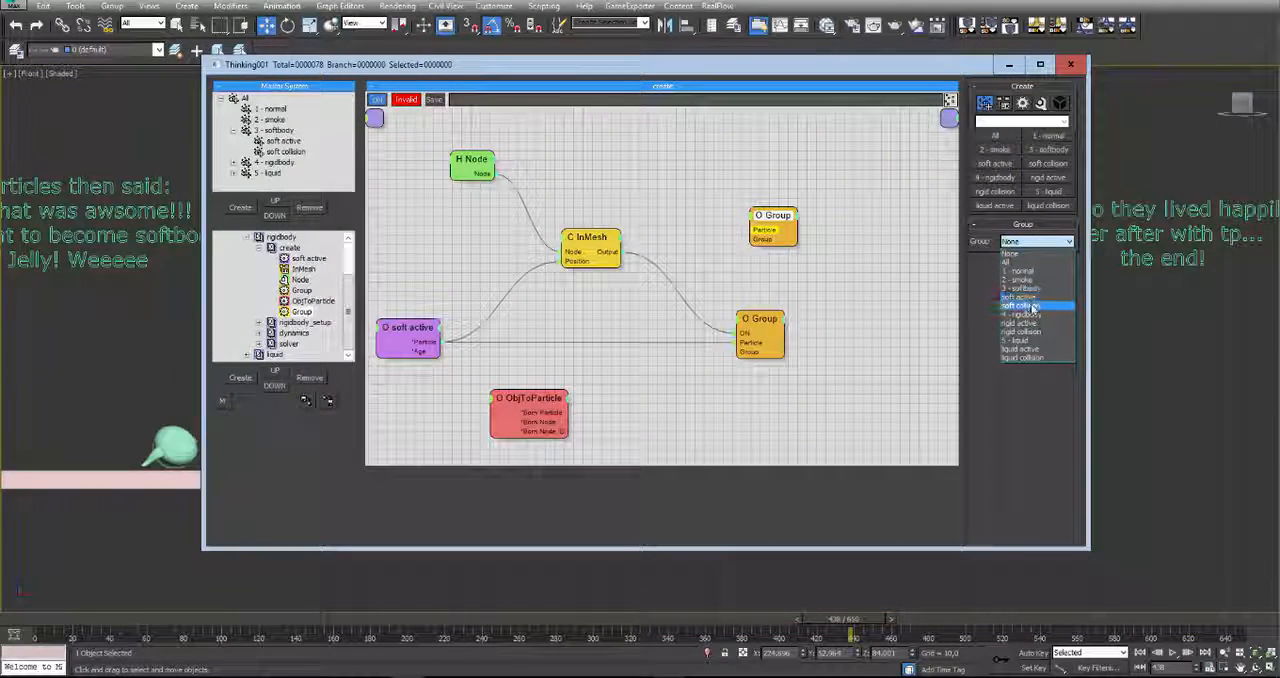
left_click(1030, 316)
left_click_drag(772, 227, 786, 235)
right_click(786, 235)
left_click(779, 482)
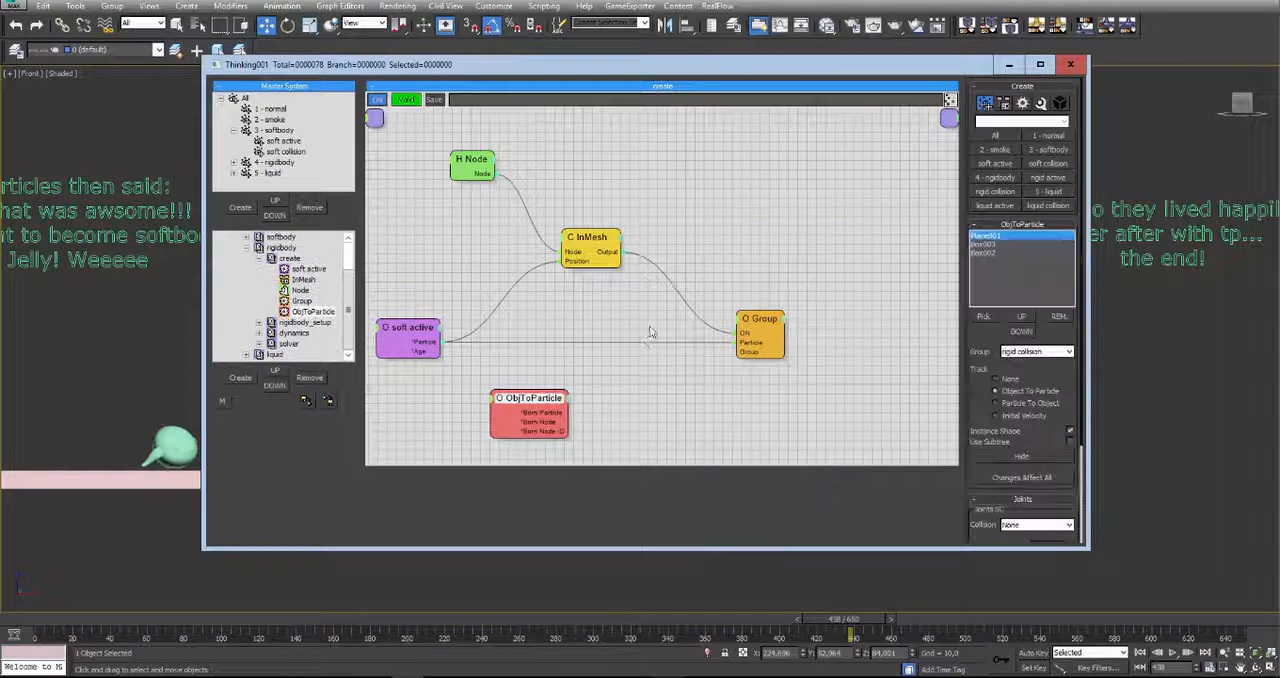
- Reposition the soft active, InMesh and Group nodes in the create graph, and check the Group node's assigned particle group
left_click_drag(494, 328, 508, 323)
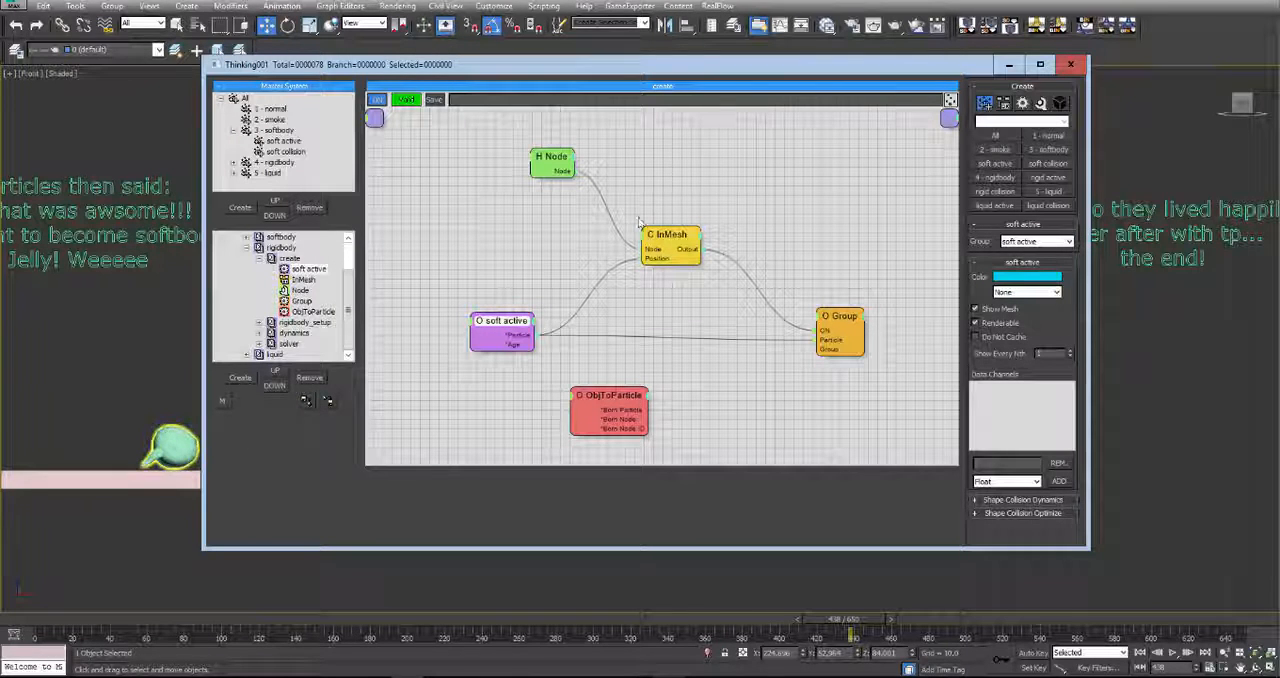
left_click(672, 240)
left_click_drag(672, 240, 675, 244)
left_click_drag(840, 320, 840, 313)
left_click(1019, 243)
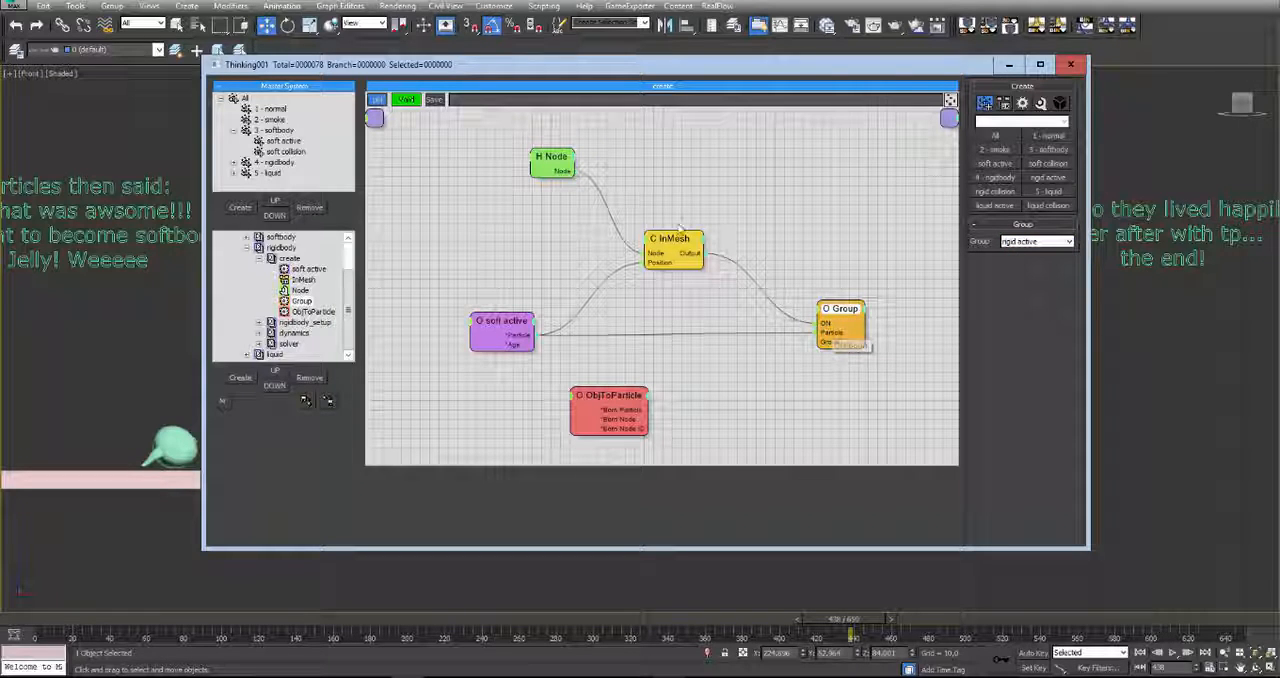
left_click_drag(694, 240, 704, 247)
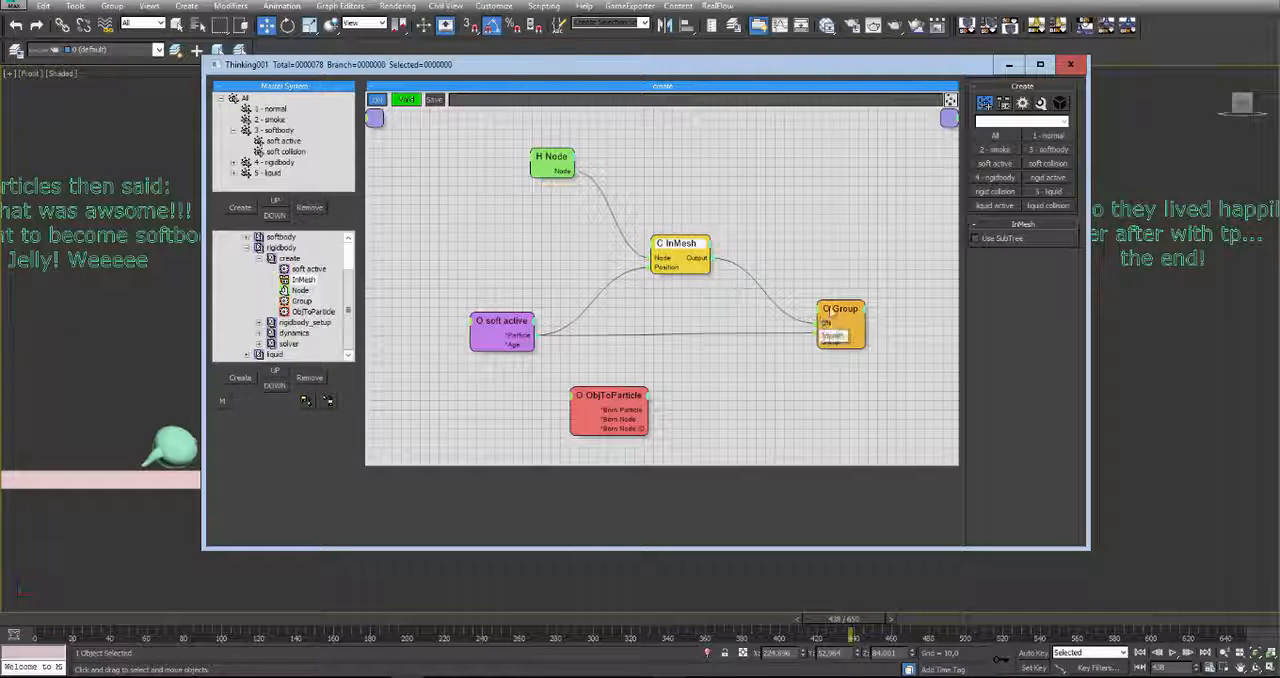
left_click_drag(845, 317, 843, 313)
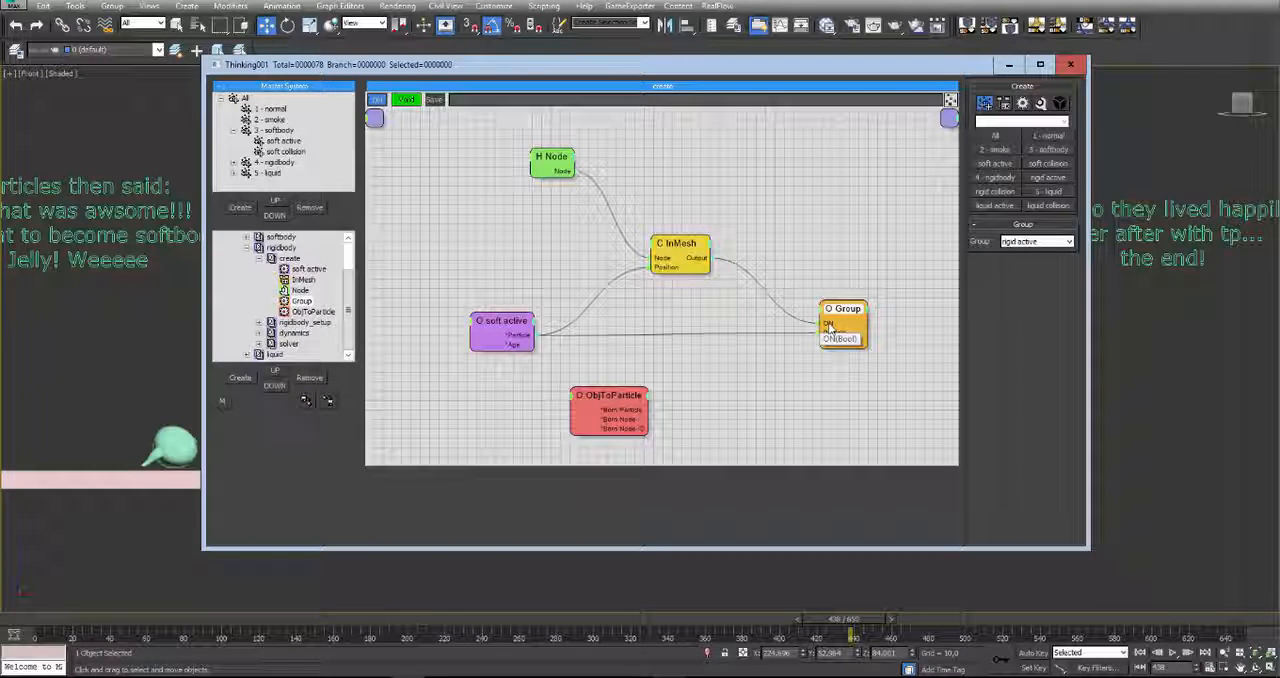
- Disconnect InMesh's Output from the Group node's ON input, and reconnect the two
left_click(829, 328)
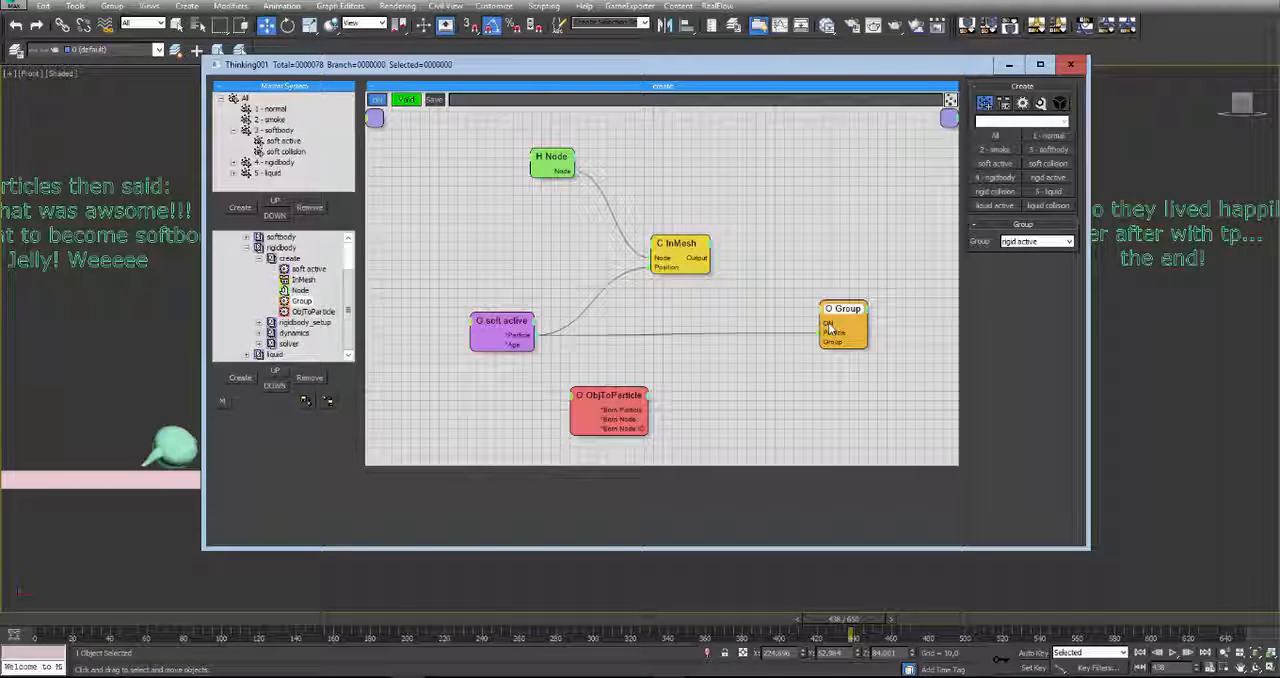
left_click_drag(855, 309, 829, 322)
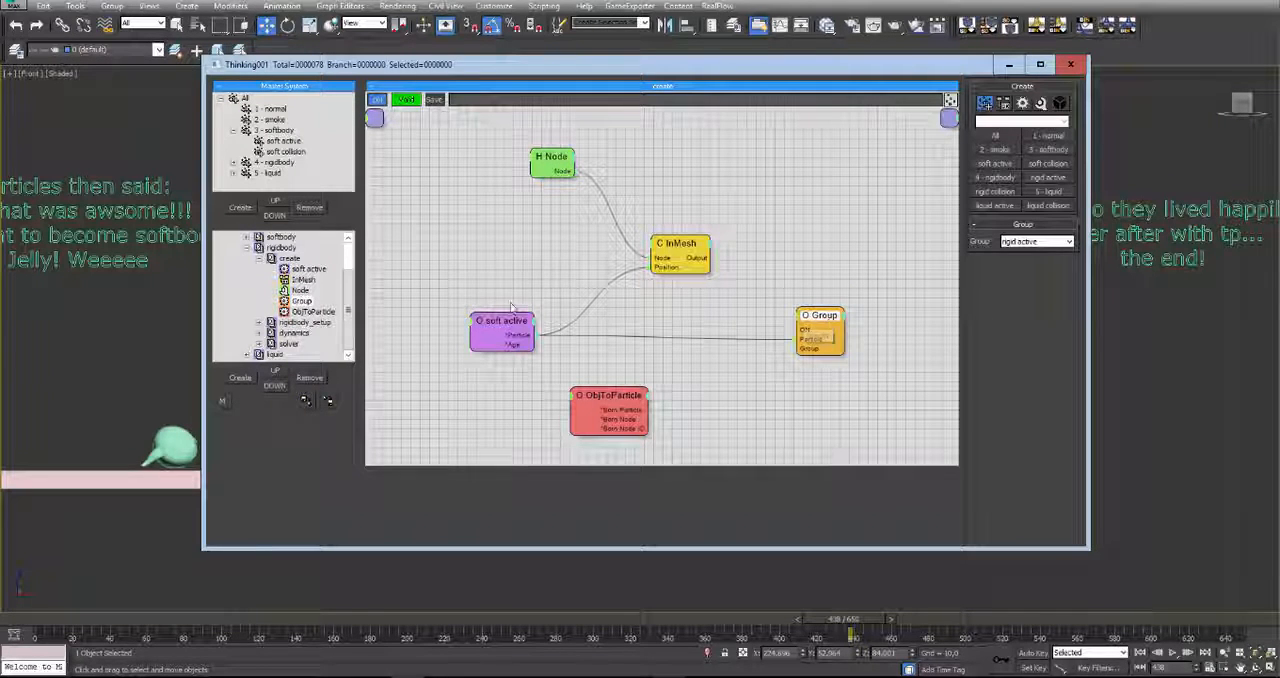
left_click_drag(817, 315, 821, 314)
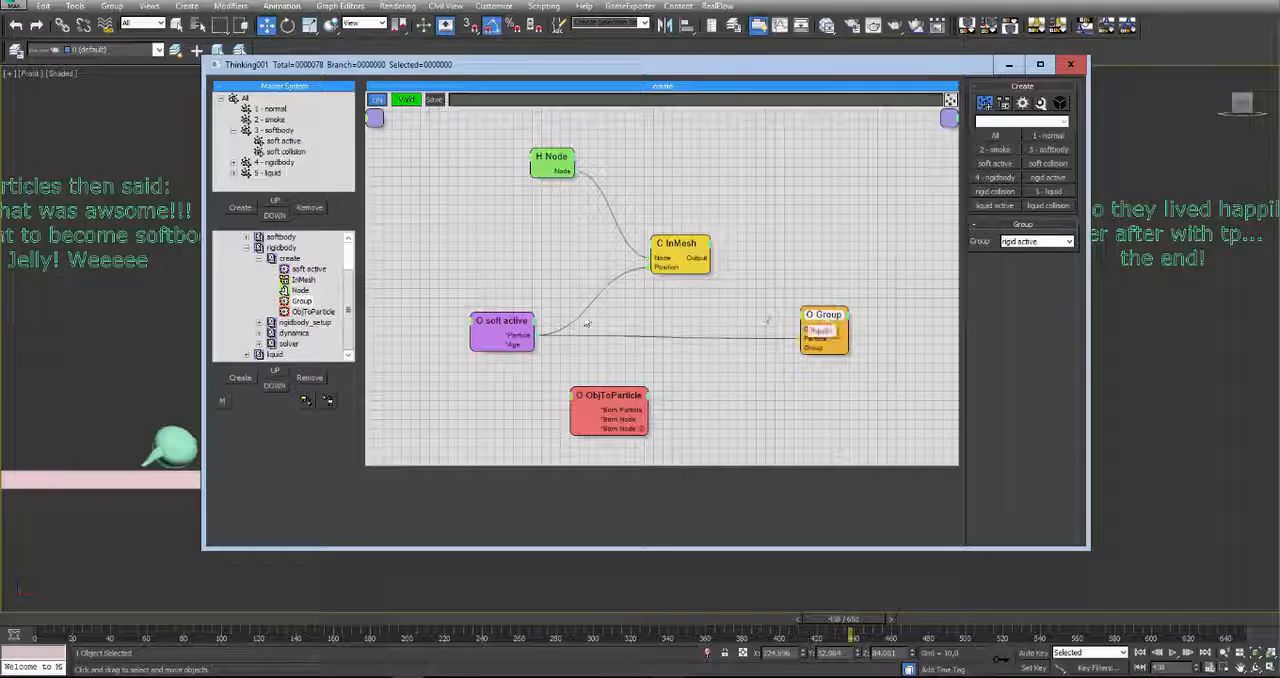
left_click_drag(500, 322, 493, 323)
mouse_move(826, 318)
left_mouse_down()
mouse_move(843, 320)
mouse_move(829, 320)
left_mouse_up()
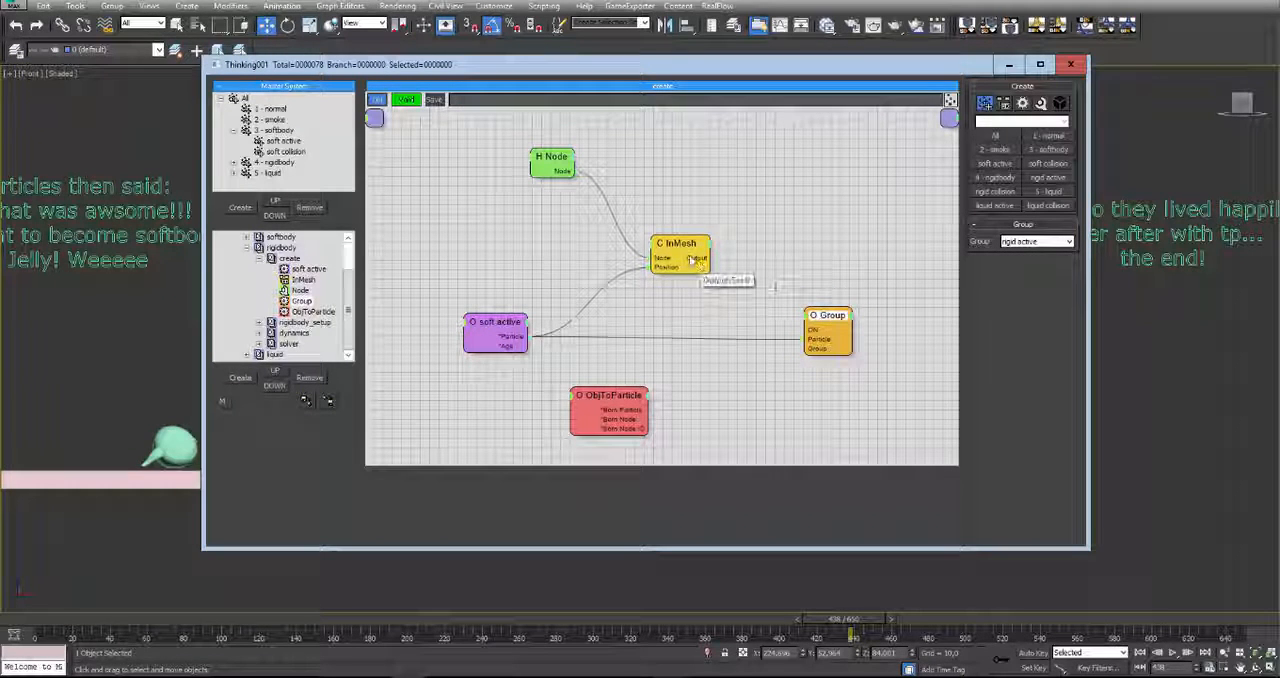
left_click_drag(811, 334, 812, 332)
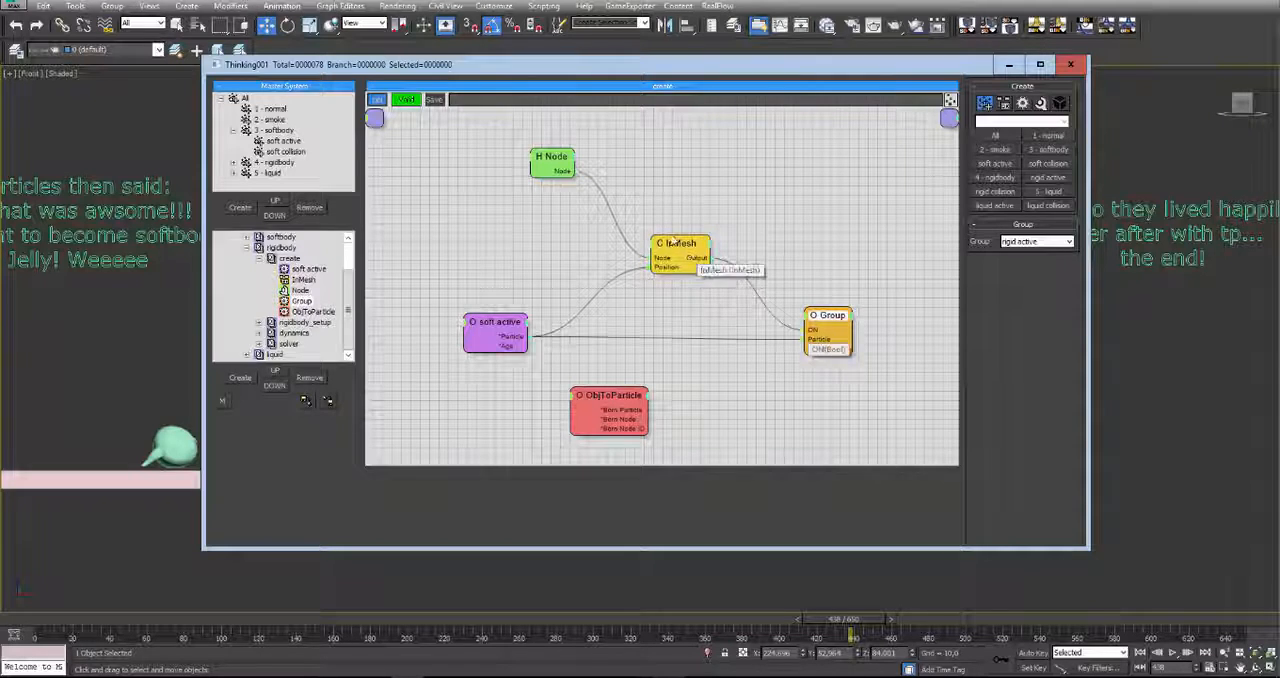
- Reposition the InMesh and ObjToParticle nodes in the create graph, leaving the ObjToParticle settings open
mouse_move(690, 245)
left_mouse_down()
mouse_move(703, 261)
mouse_move(681, 239)
left_mouse_up()
middle_click_drag(810, 252, 793, 293)
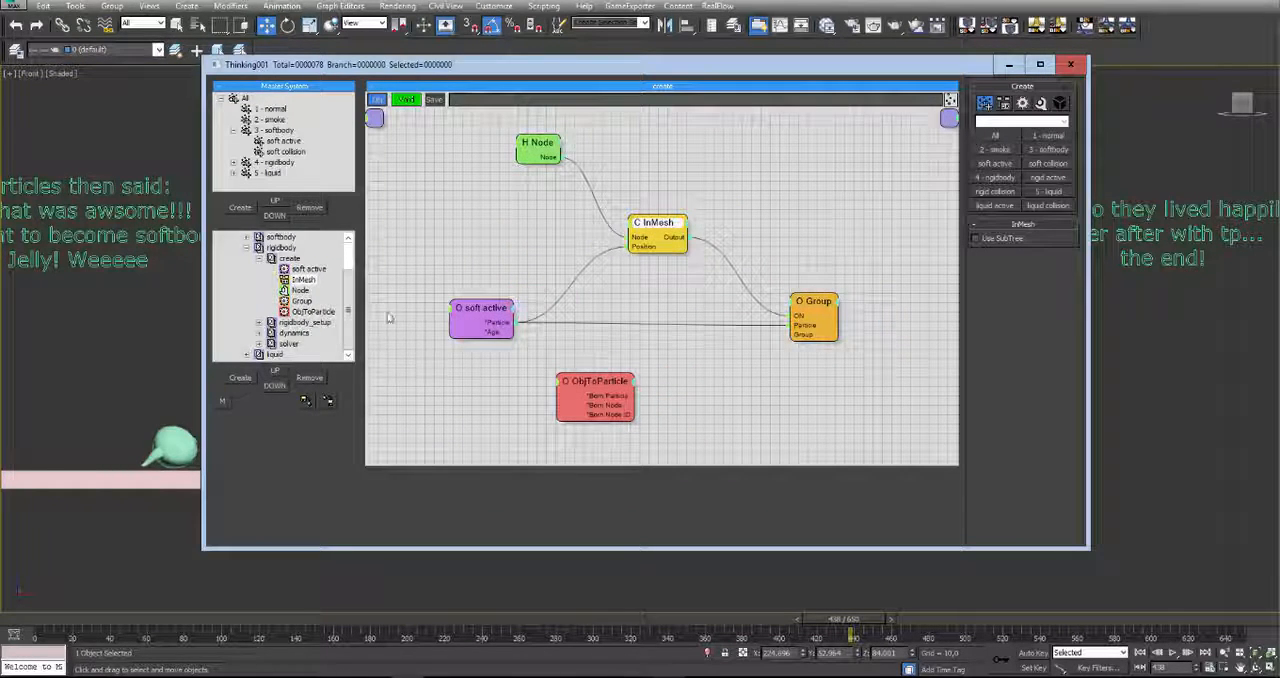
left_click_drag(611, 381, 627, 376)
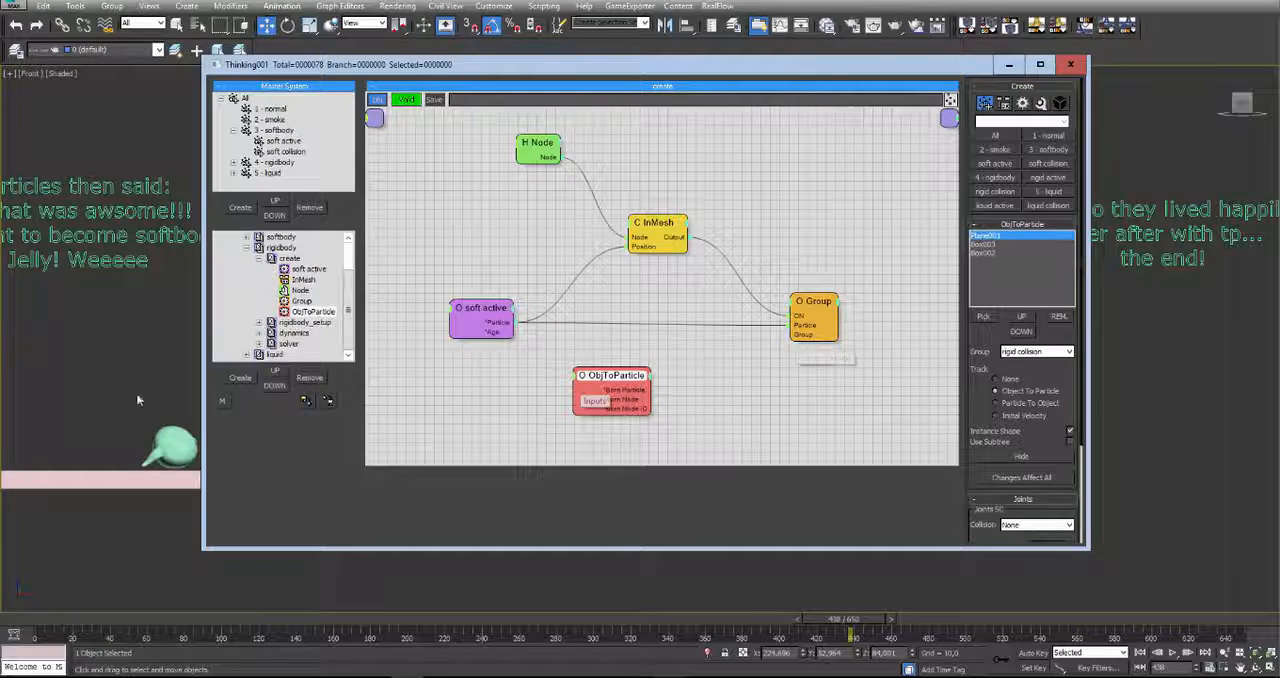
- Select the ground object in the front view, and move the Thinking Particles window aside to reveal the collision objects
scroll(102, 364, "down", 5)
middle_click_drag(166, 453, 74, 464)
scroll(96, 434, "up", 3)
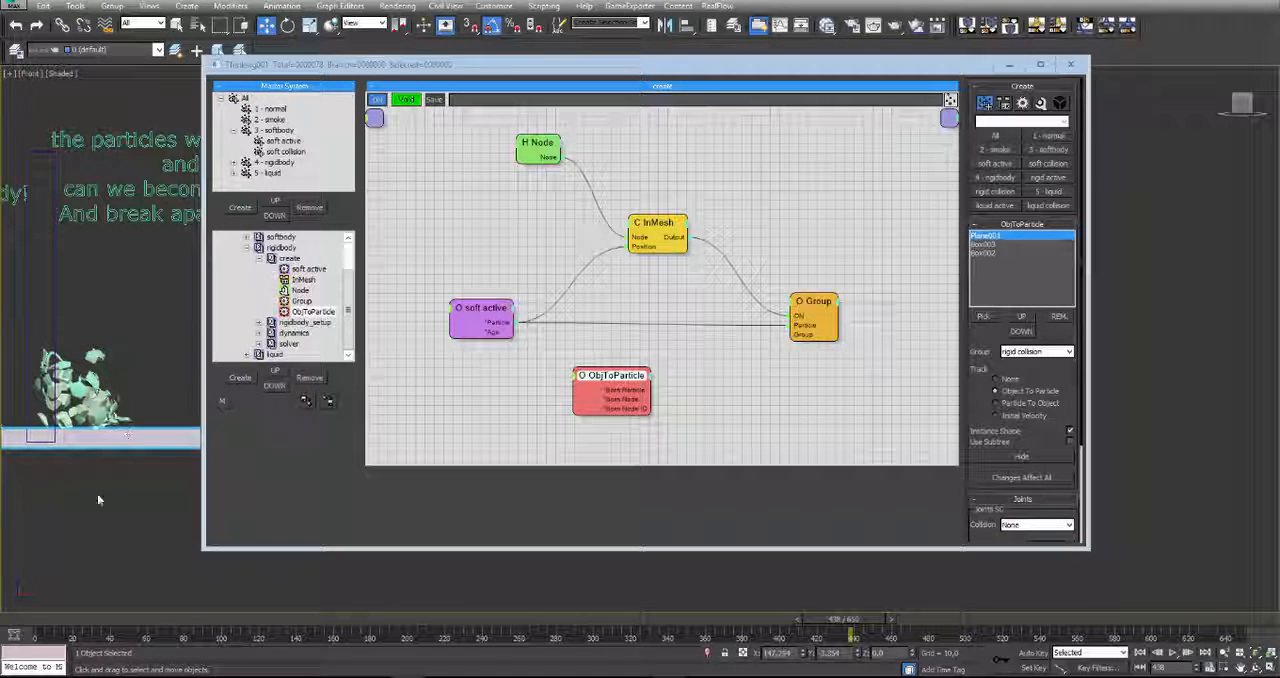
scroll(113, 373, "down", 2)
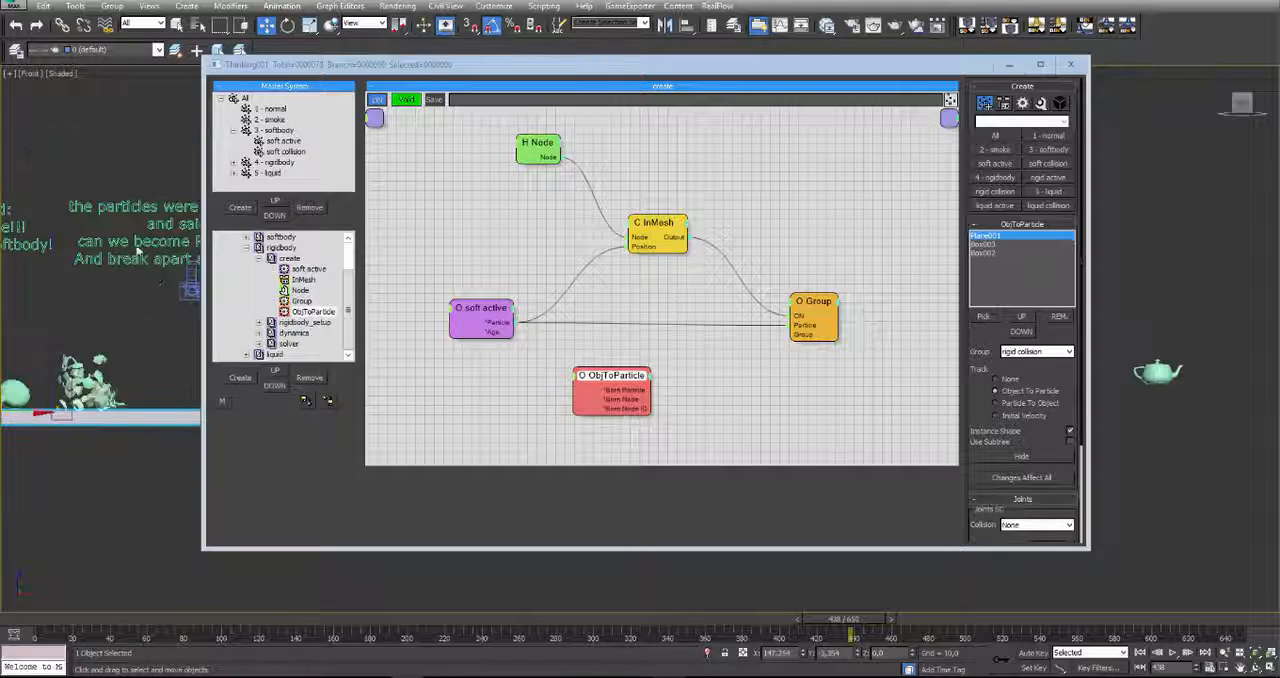
scroll(146, 290, "down", 2)
middle_click_drag(148, 312, 165, 371)
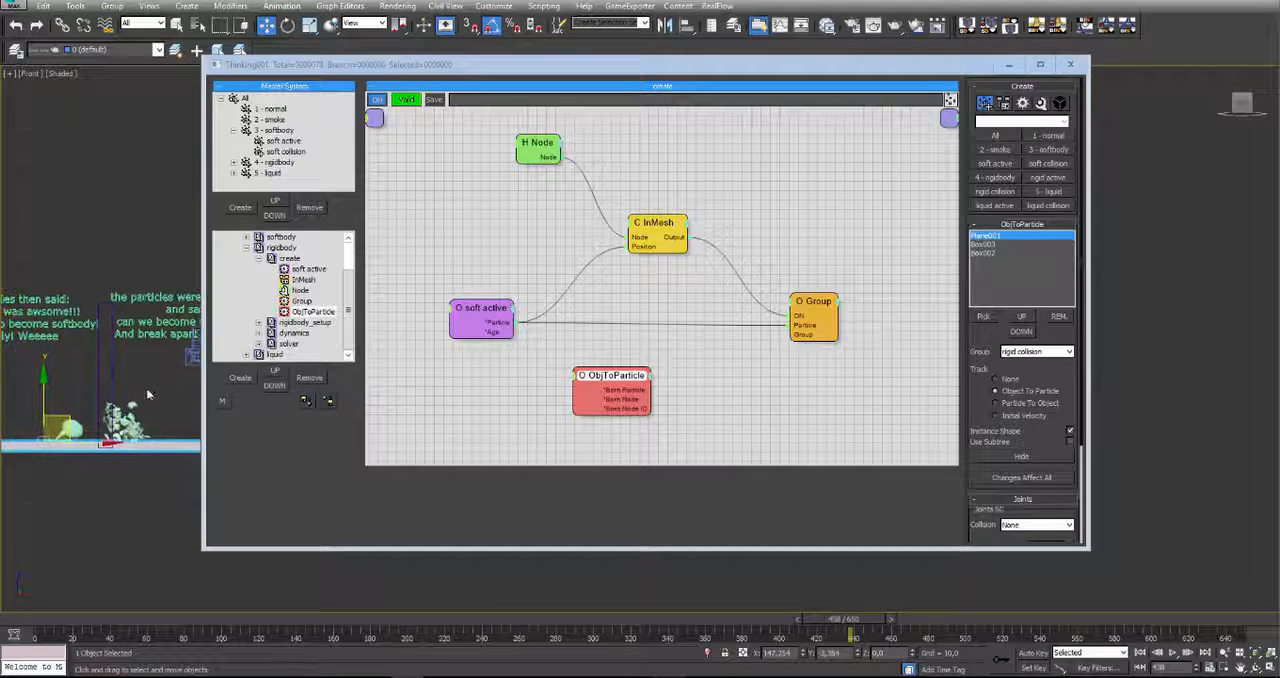
left_click_drag(580, 77, 990, 112)
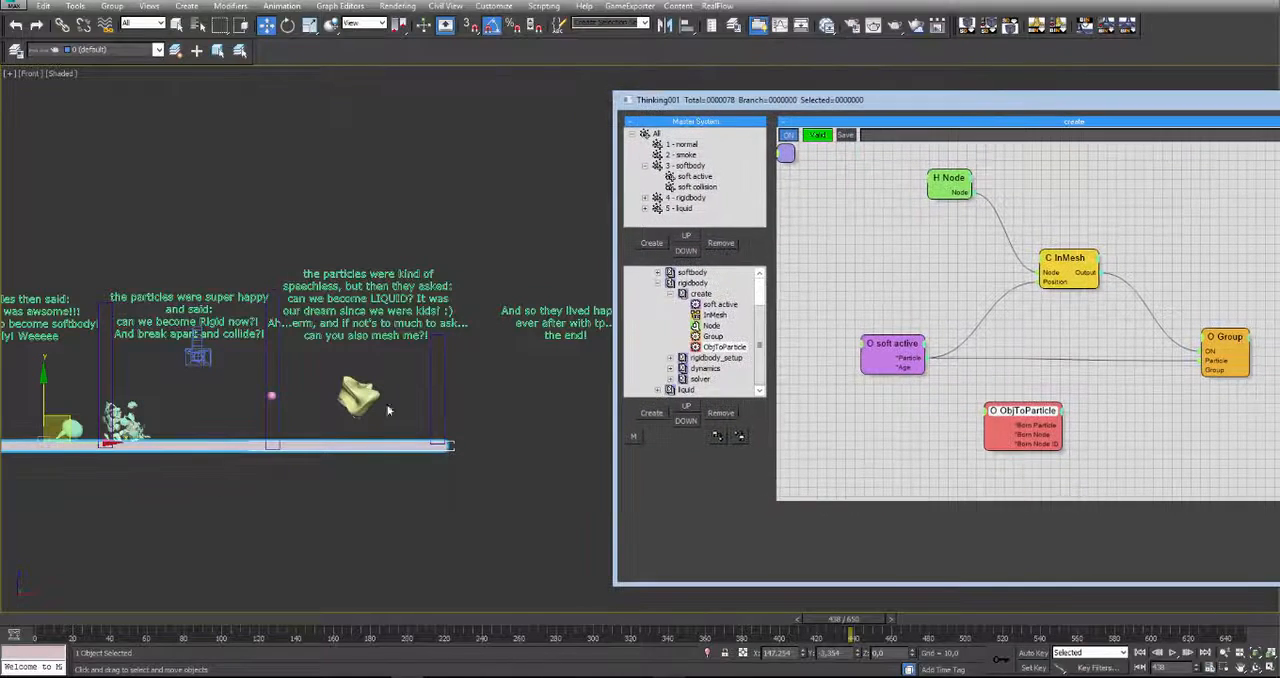
- Open the rigidbody_setup graph, and arrange its rigid active and VolumeBreak nodes side by side
left_click(715, 358)
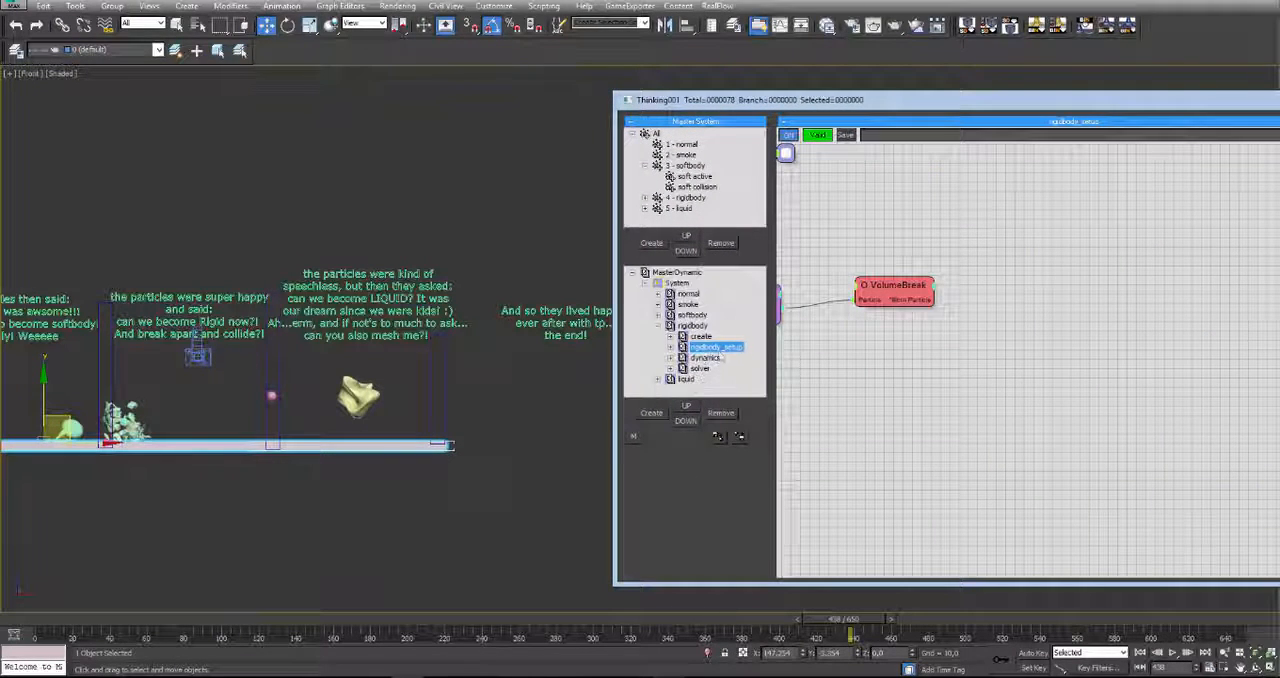
middle_click_drag(1074, 374, 1224, 411)
left_click_drag(885, 332, 858, 313)
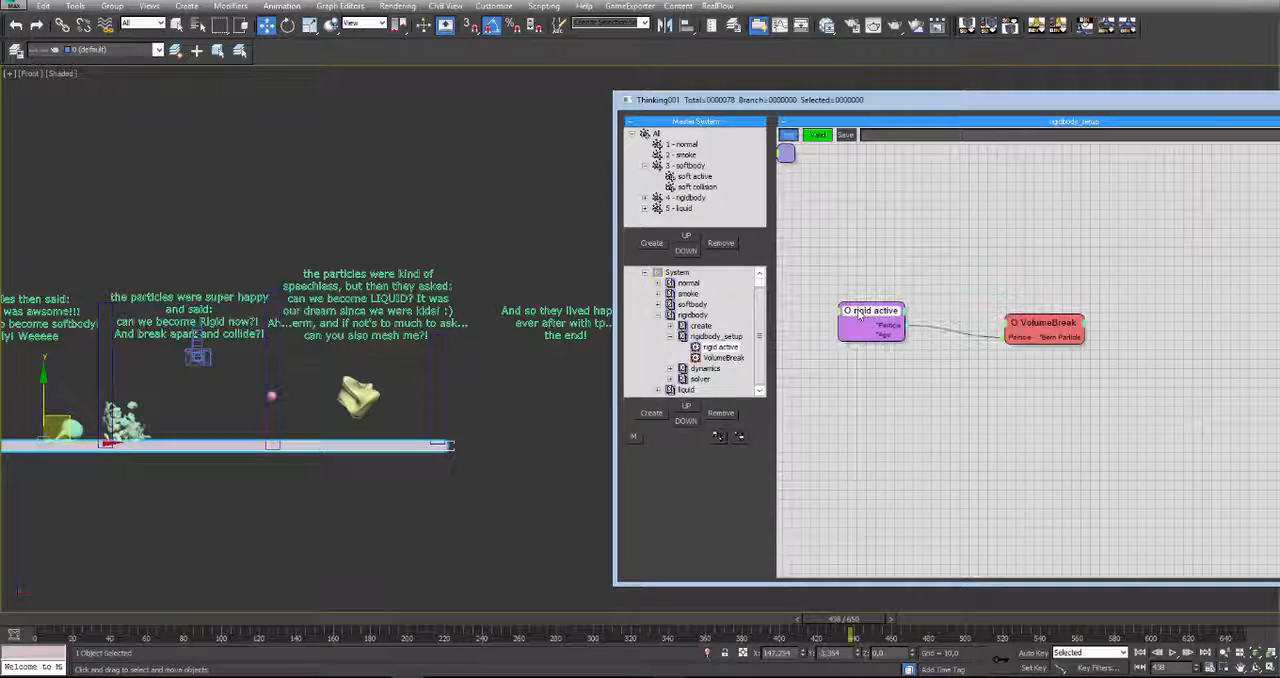
mouse_move(1033, 323)
left_mouse_down()
mouse_move(1010, 328)
mouse_move(1026, 303)
left_mouse_up()
mouse_move(863, 318)
left_mouse_down()
mouse_move(875, 306)
mouse_move(861, 304)
mouse_move(868, 313)
left_mouse_up()
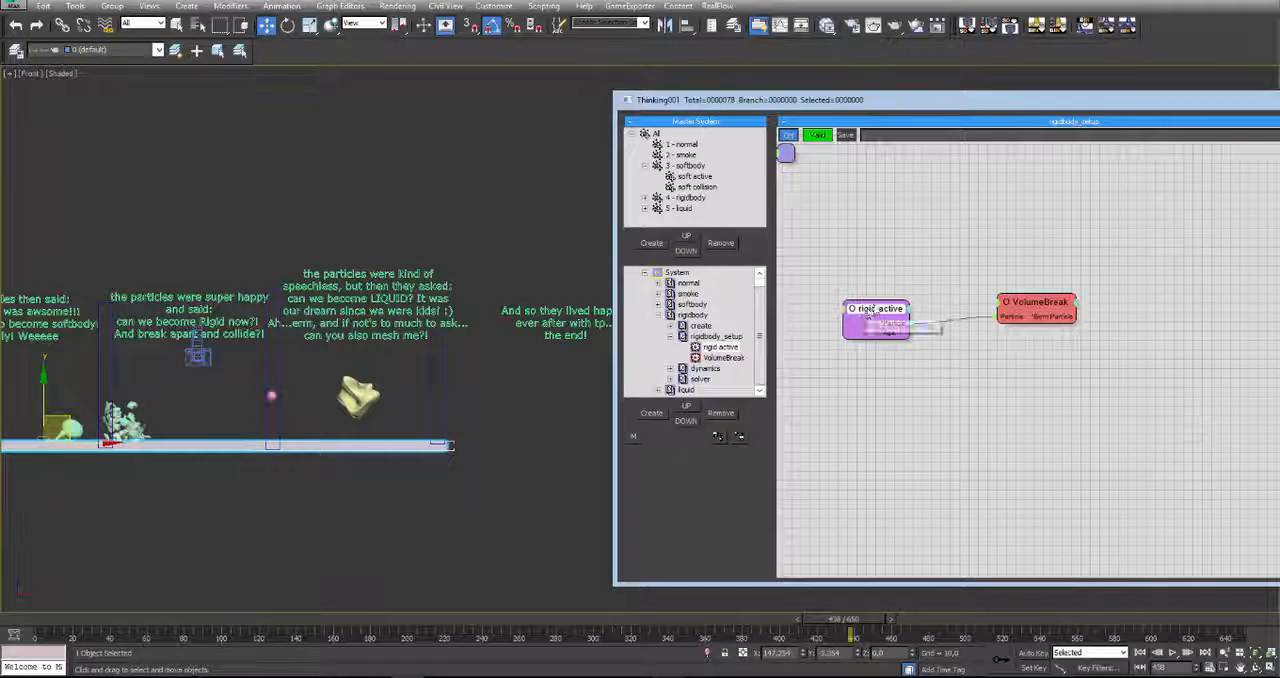
left_click_drag(1043, 312, 1008, 312)
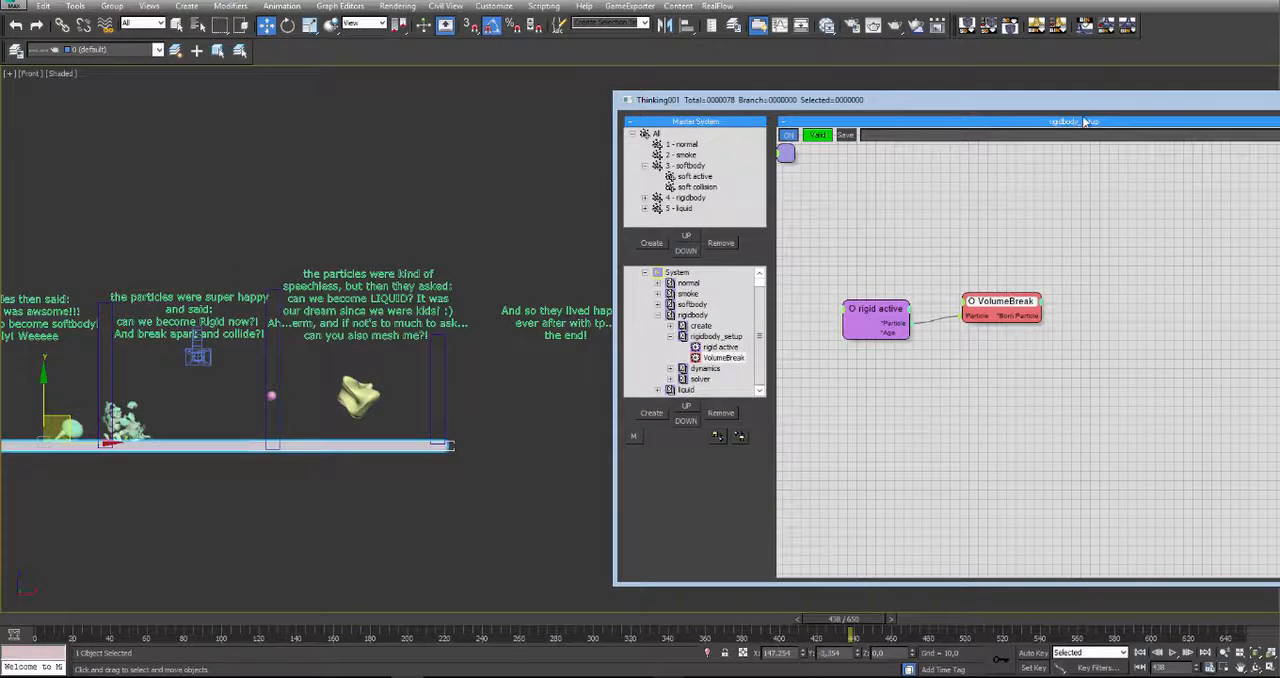
left_click_drag(1086, 100, 826, 91)
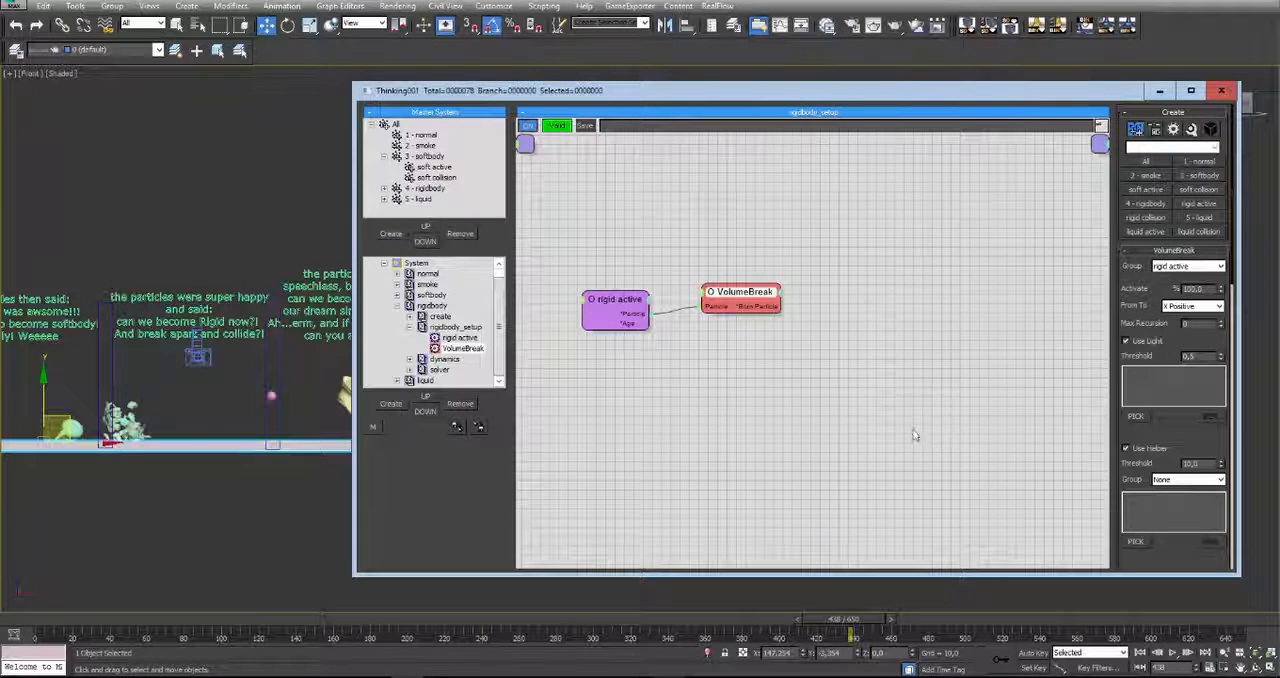
- Add a second VolumeBreak operator from the VolumeBreaker category to the rigidbody_setup graph, and remove it
right_click(924, 308)
mouse_move(930, 344)
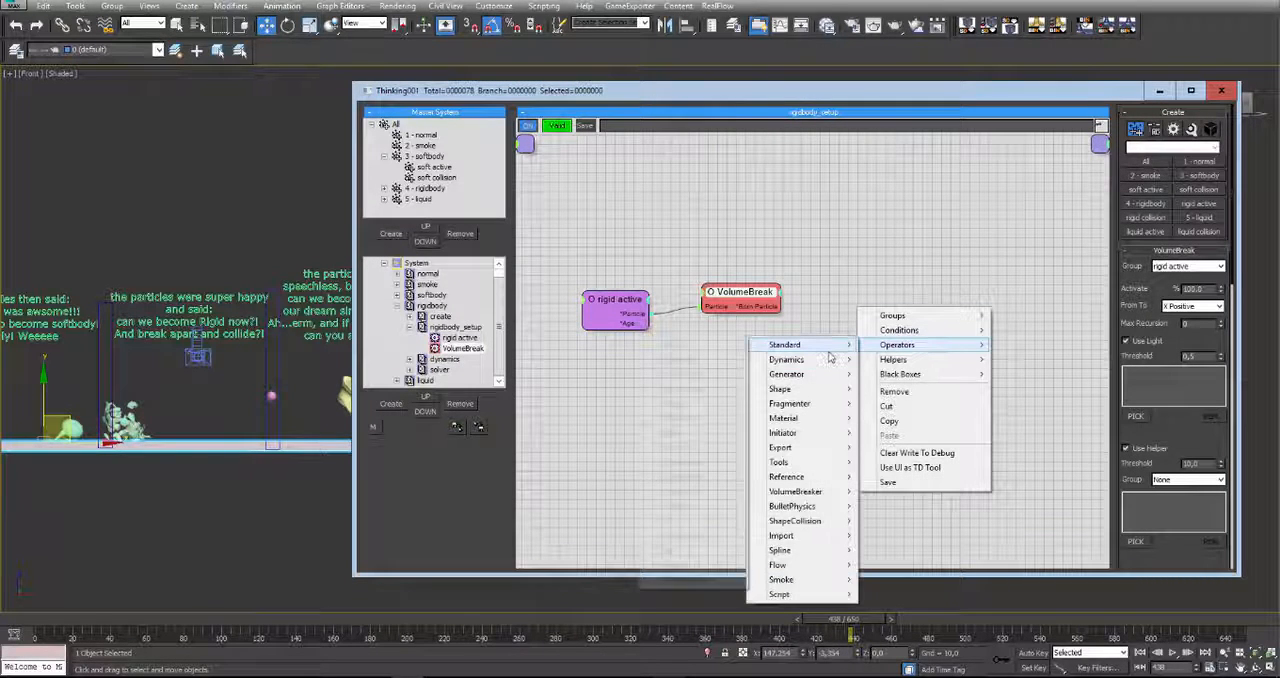
mouse_move(812, 493)
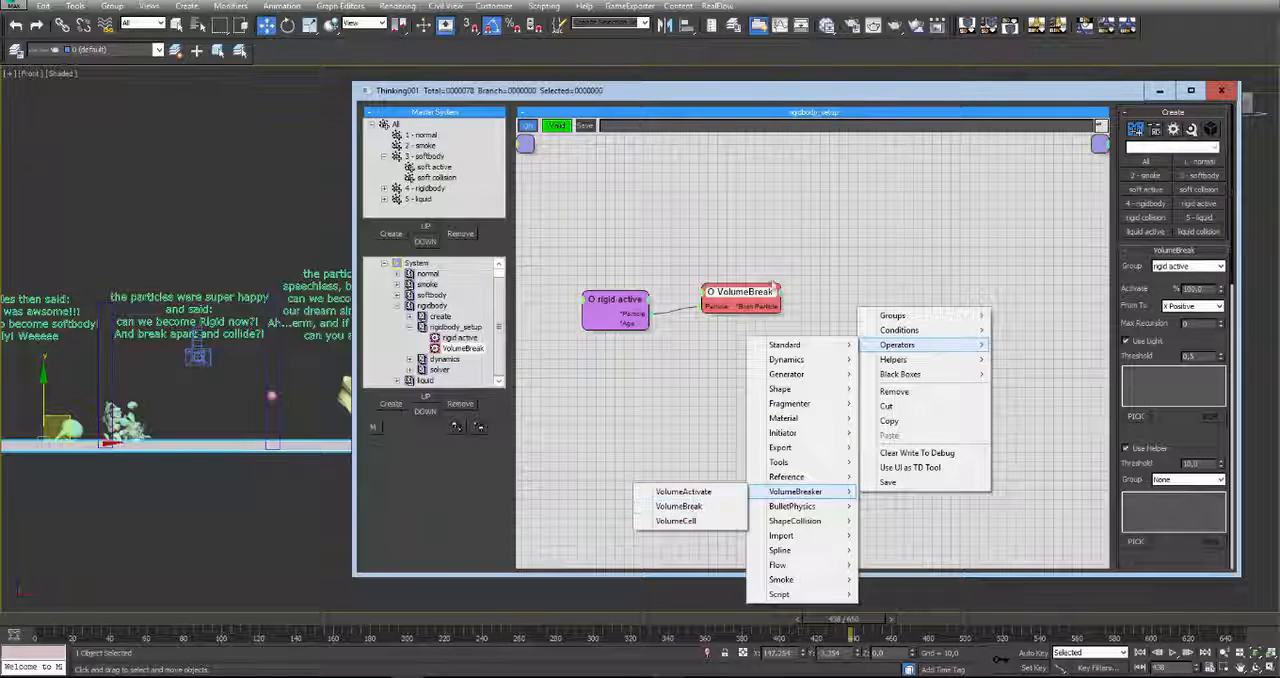
left_click(678, 506)
left_click_drag(979, 322, 922, 342)
right_click(922, 342)
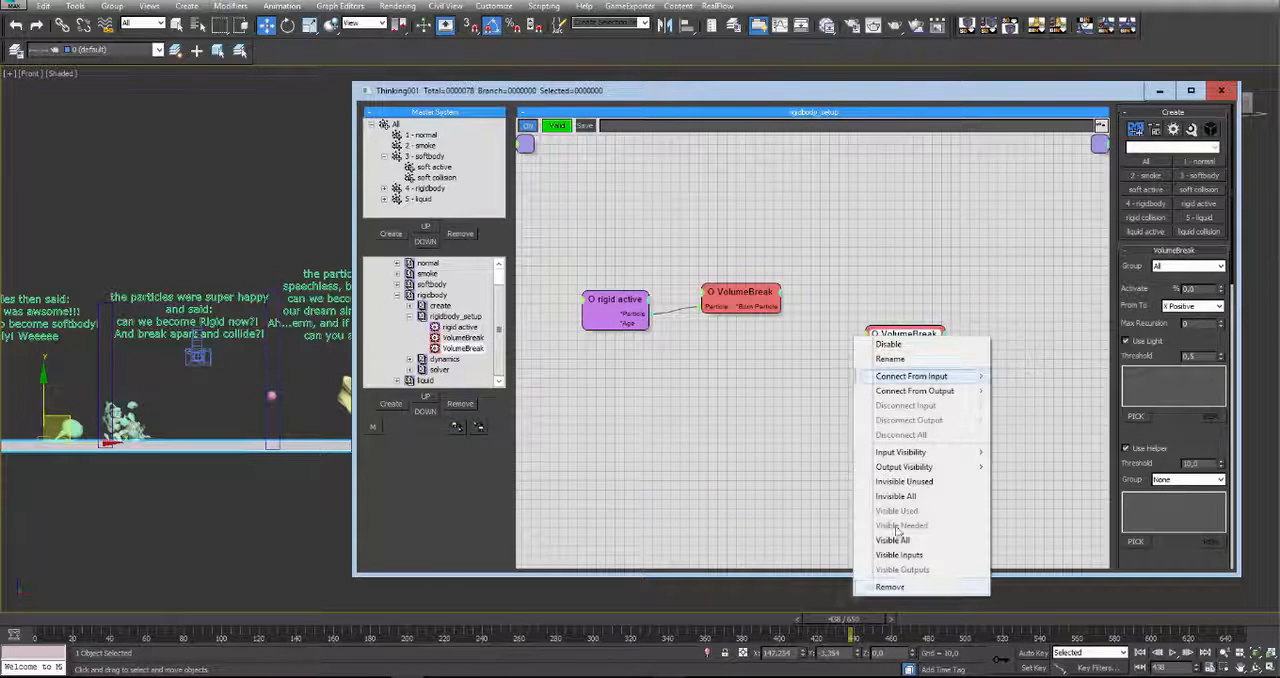
left_click(905, 588)
- Review the VolumeBreak operator's activation settings, and reposition the VolumeBreak and rigid active nodes
left_click_drag(750, 301, 790, 298)
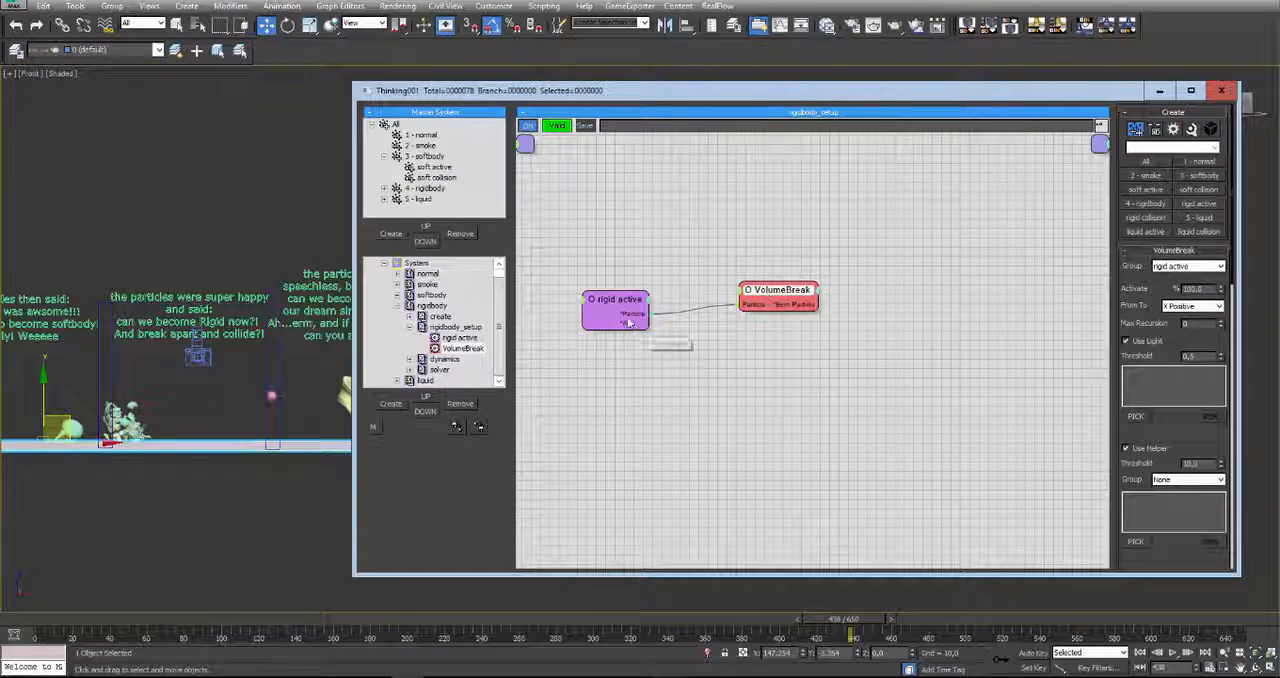
left_click_drag(782, 291, 762, 291)
left_click_drag(1158, 288, 1152, 256)
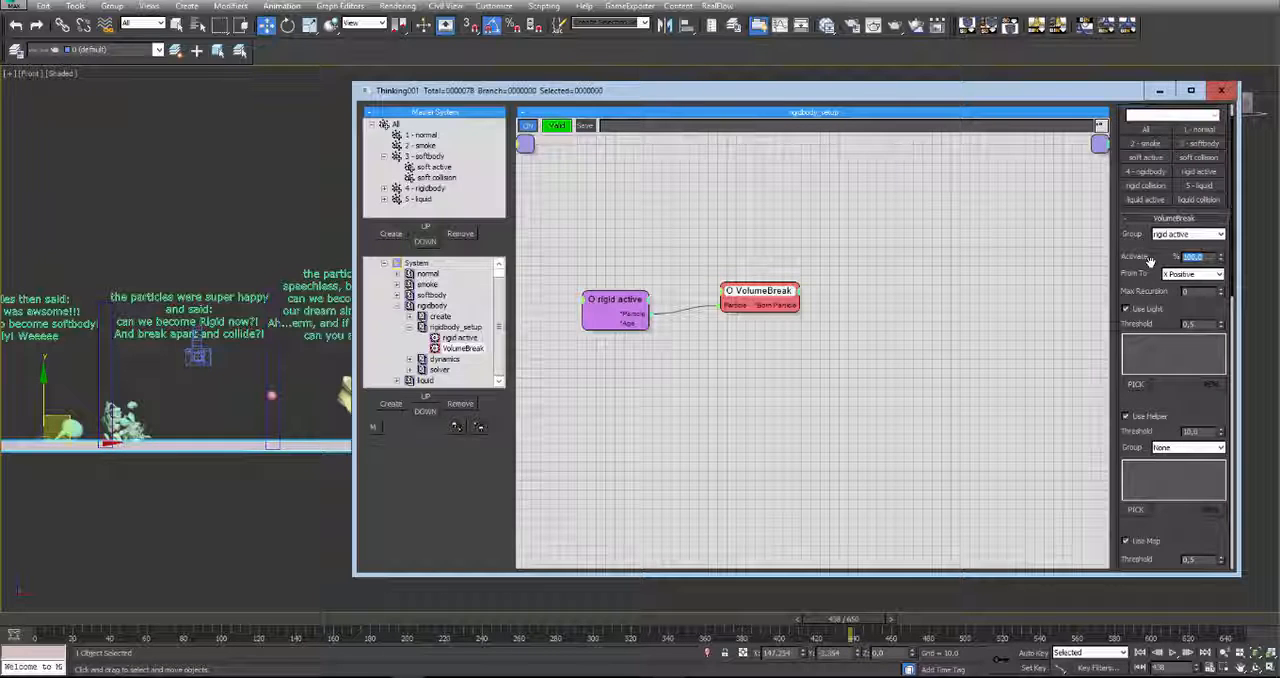
left_click_drag(1160, 216, 1209, 325)
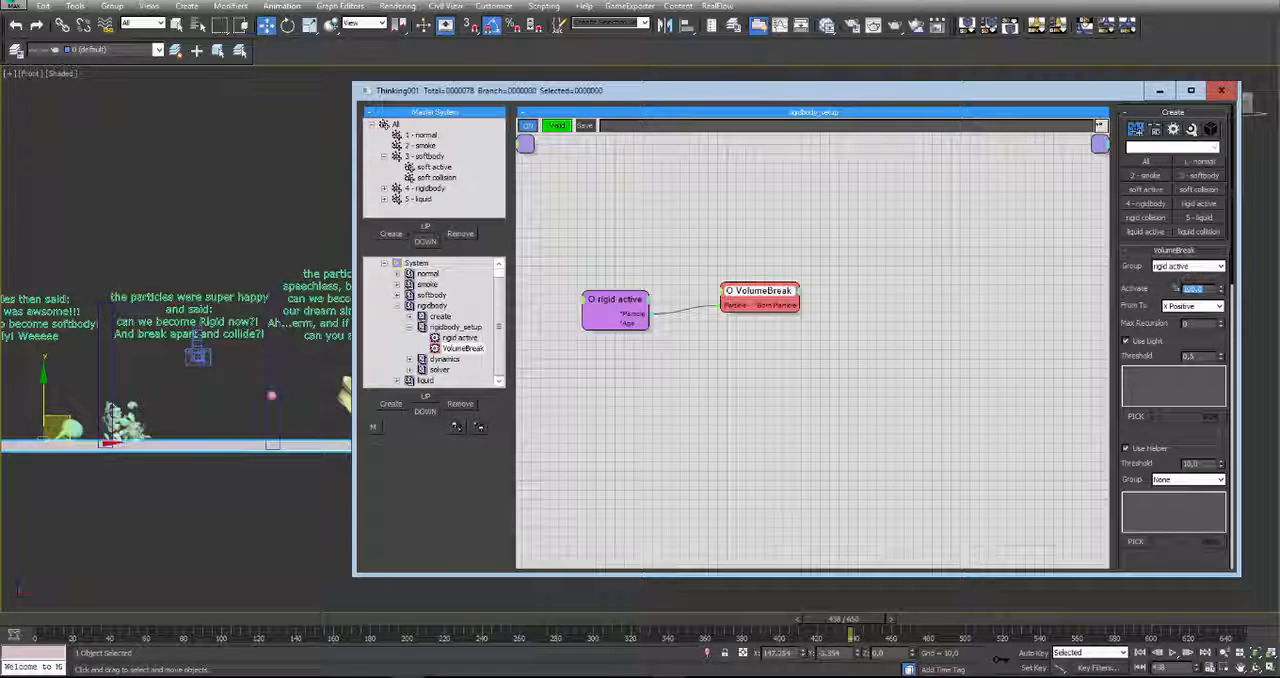
mouse_move(764, 290)
left_mouse_down()
mouse_move(786, 284)
mouse_move(772, 285)
left_mouse_up()
mouse_move(630, 313)
left_mouse_down()
mouse_move(654, 298)
mouse_move(633, 299)
left_mouse_up()
left_click_drag(766, 294, 754, 292)
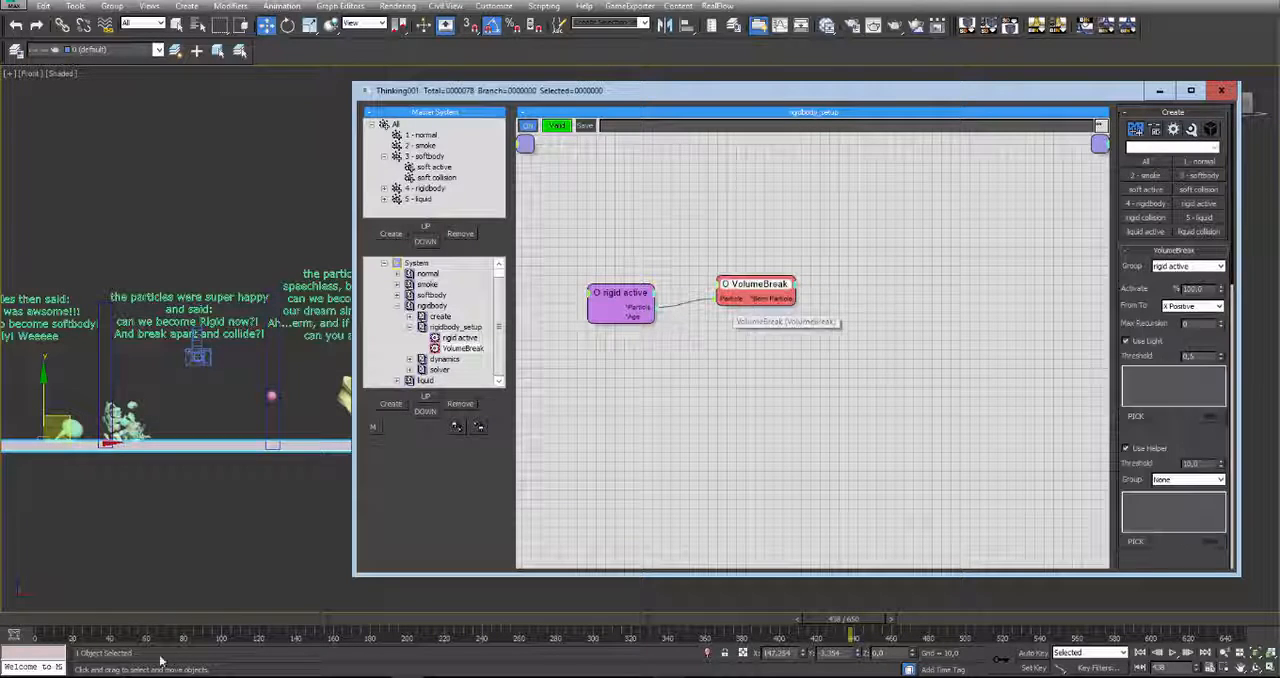
- Scrub the animation forward to about frame 425 to examine the teapots in the front view before they break
scroll(168, 438, "up", 3)
middle_click_drag(168, 438, 372, 440)
scroll(374, 356, "up", 2)
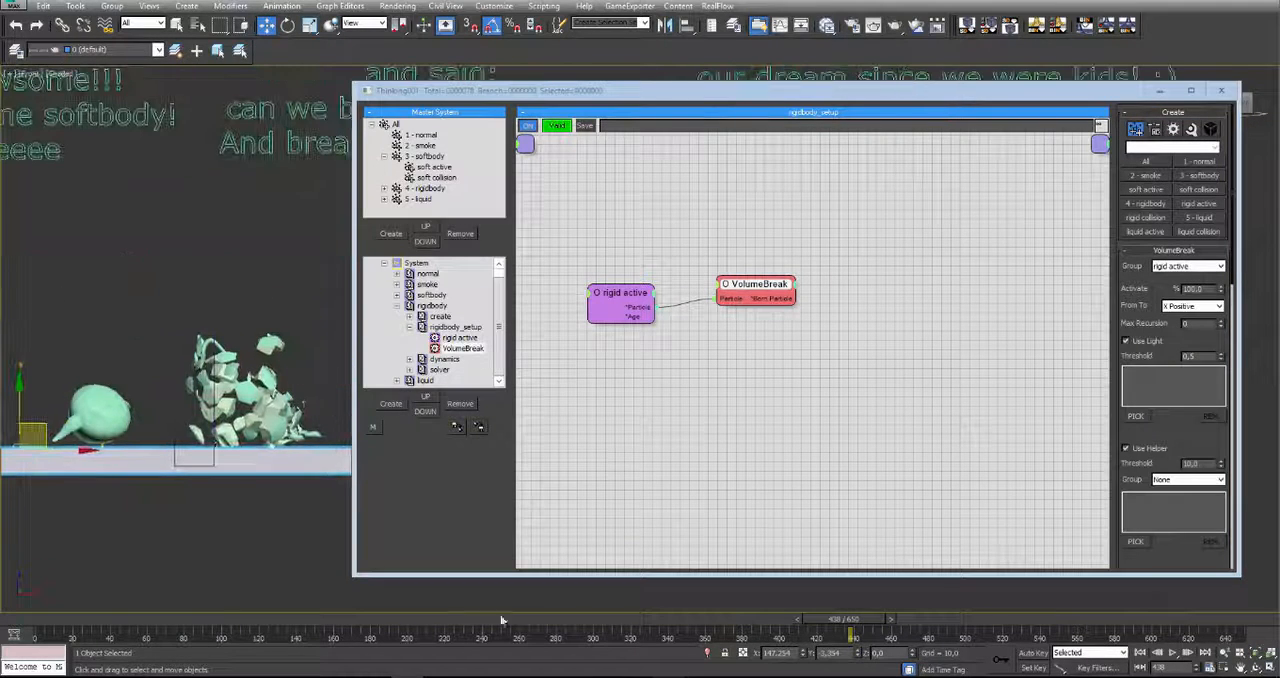
left_click(601, 623)
left_click_drag(618, 631, 806, 621)
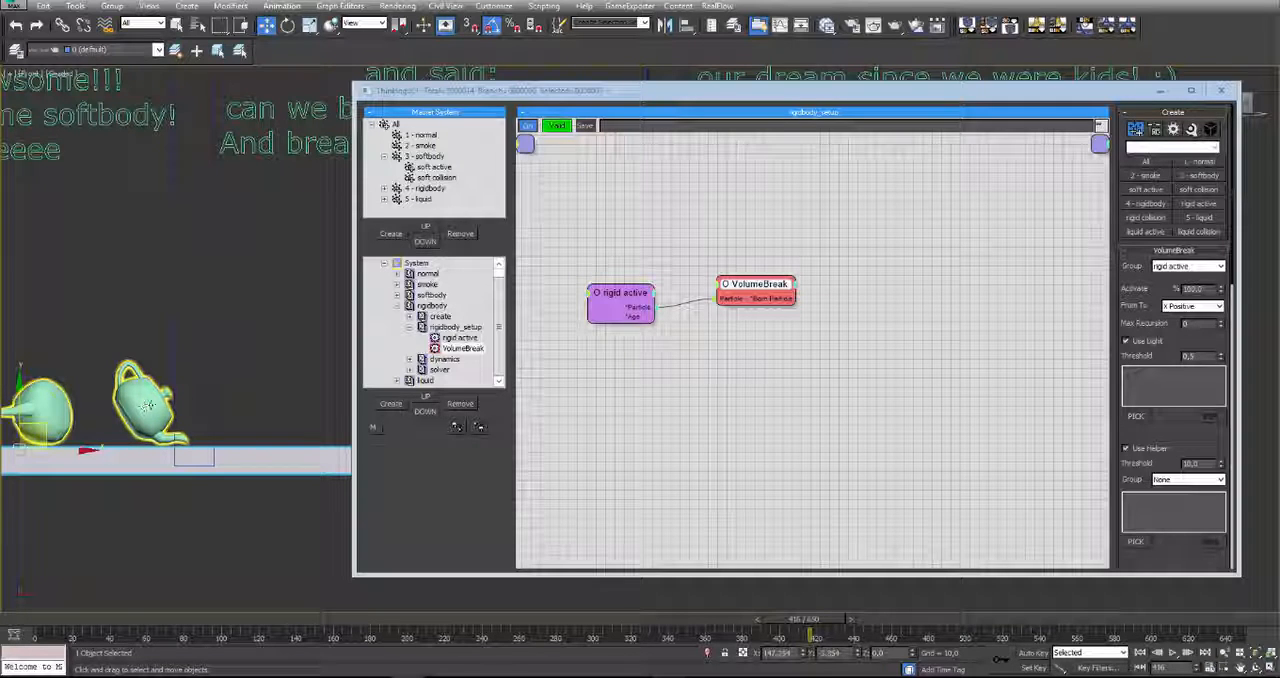
left_click_drag(806, 620, 825, 623)
key("w")
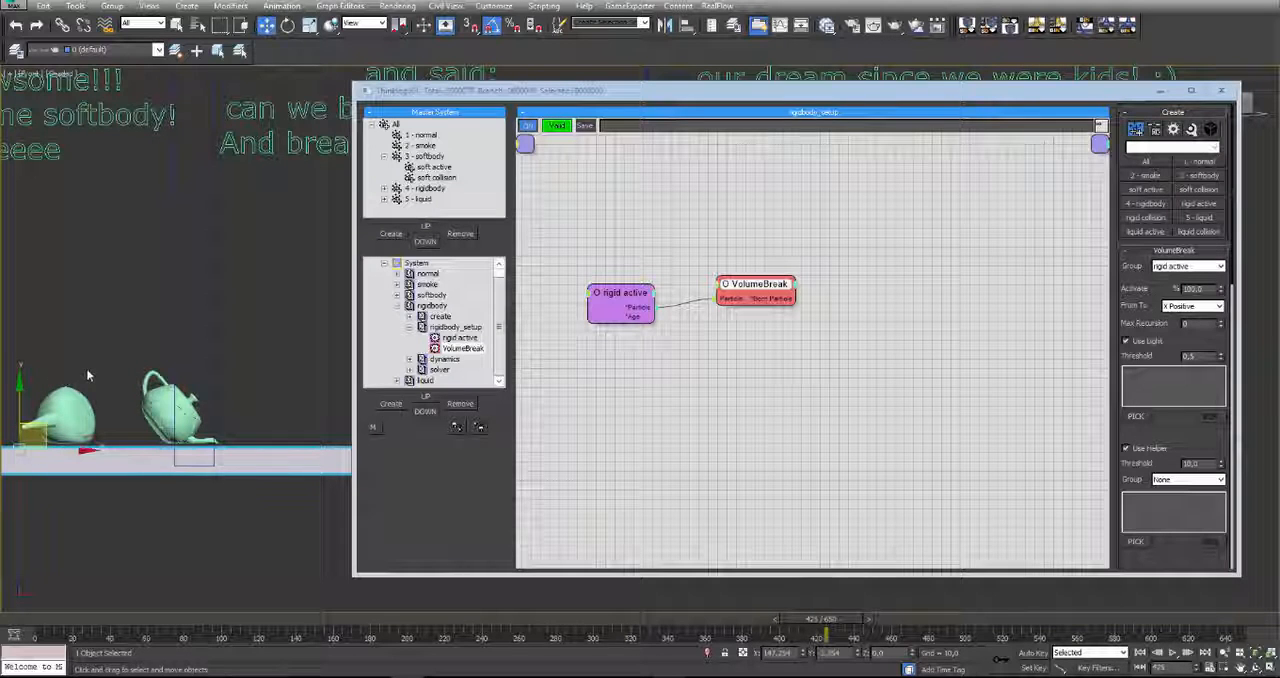
- Reposition the VolumeBreak node, and review its spreading, speed and Volume Breaker settings alongside the teapot's crack pattern in the front view
key("z")
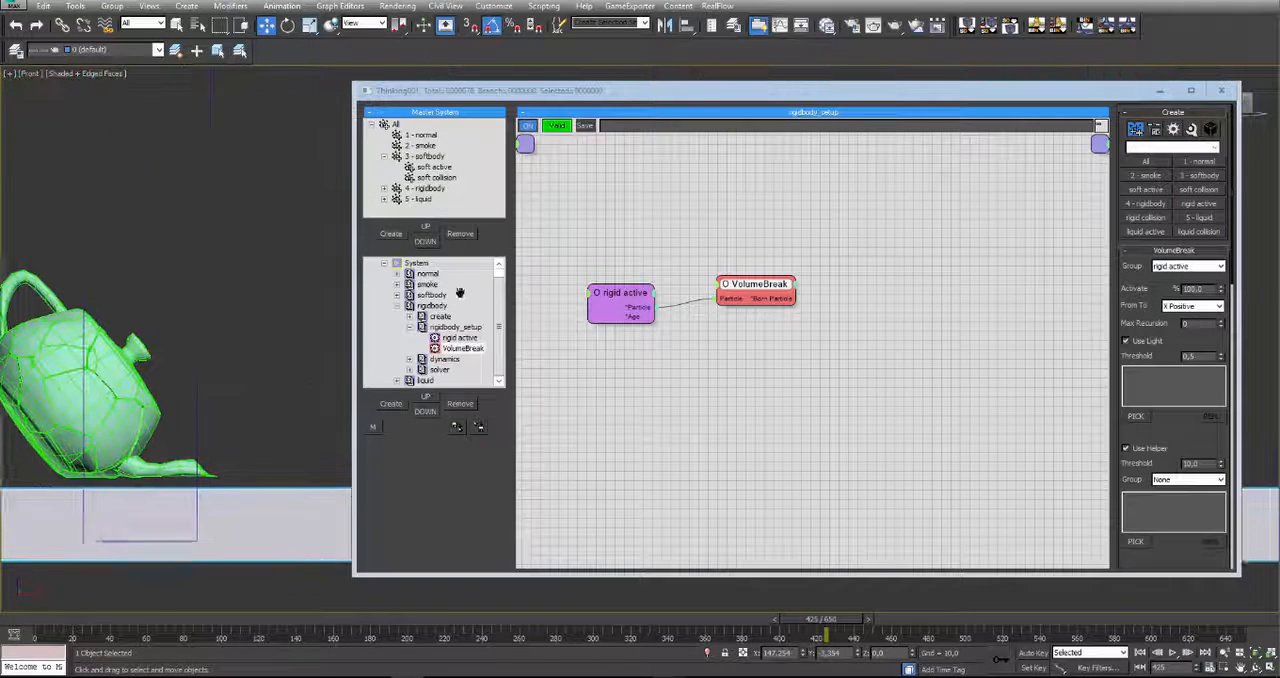
left_click_drag(741, 297, 768, 293)
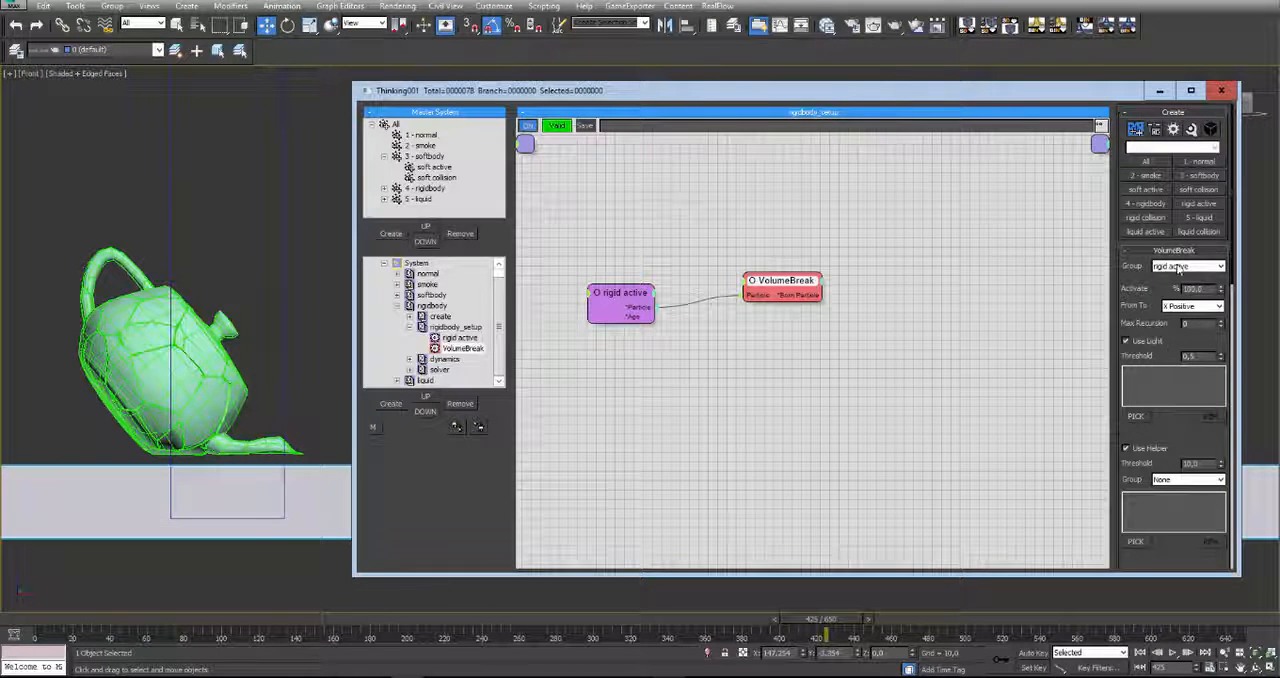
scroll(1138, 281, "down", 2)
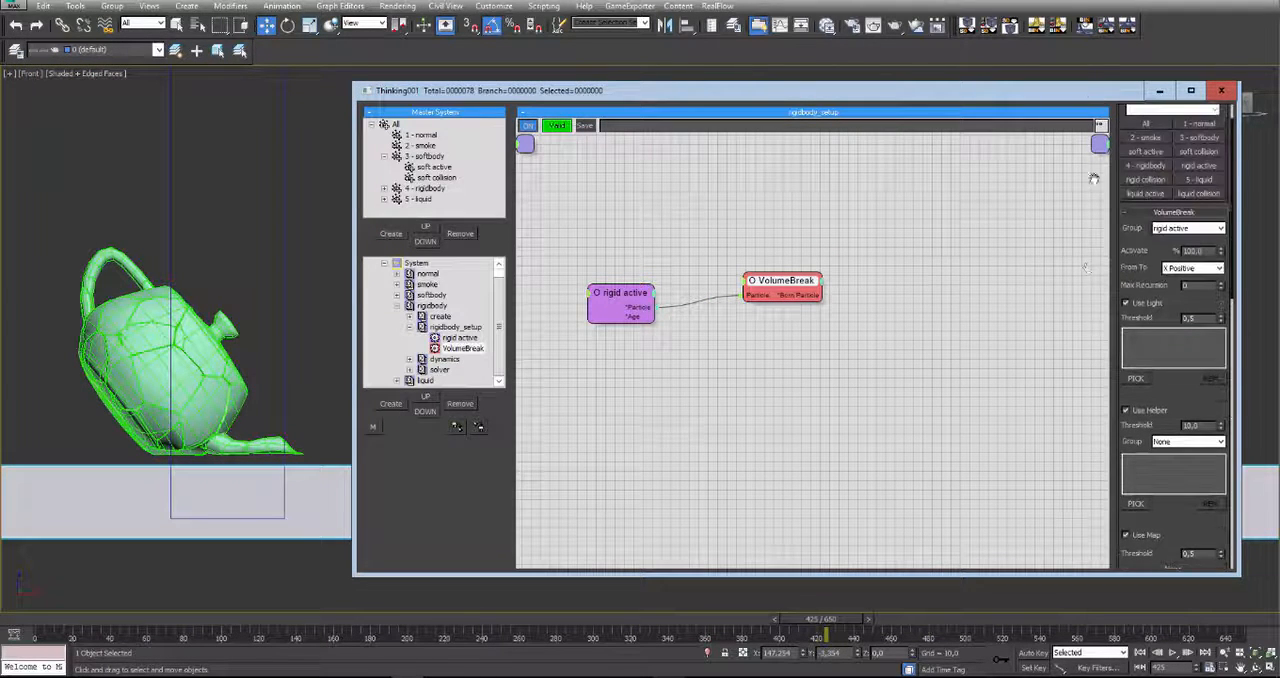
left_click_drag(1094, 178, 1096, 172)
left_click_drag(1135, 382, 1148, 142)
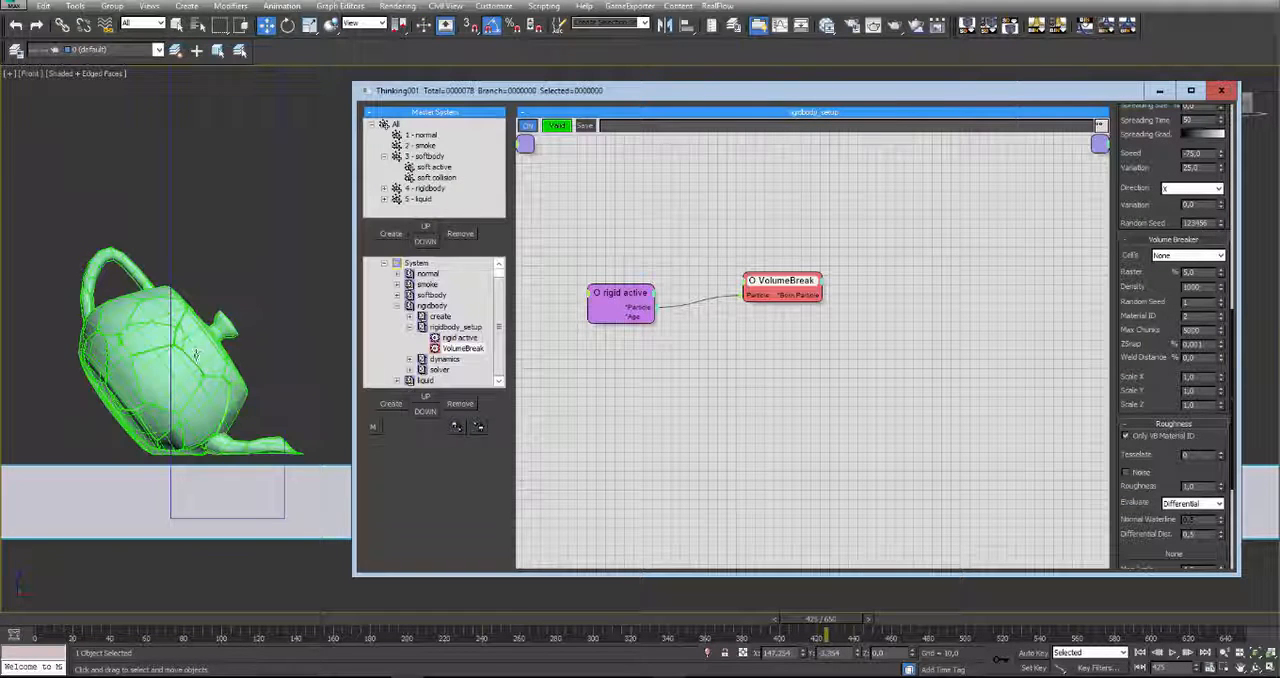
scroll(1155, 383, "down", 1)
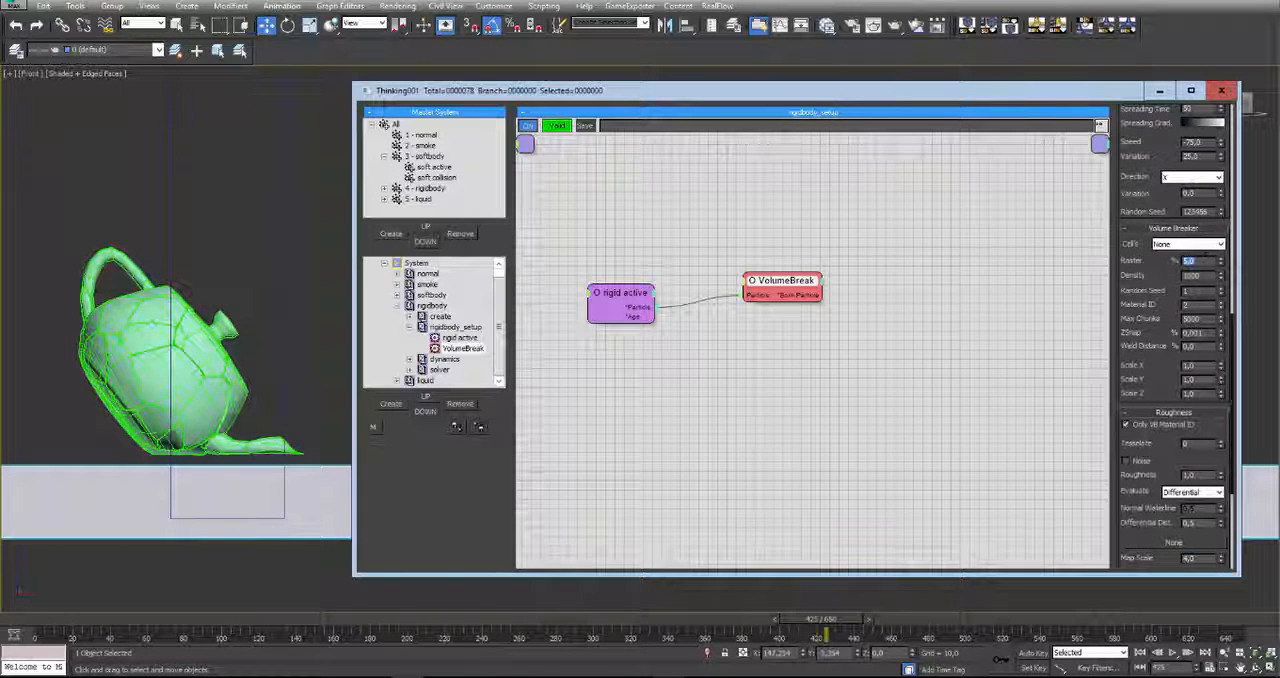
scroll(1137, 291, "up", 5)
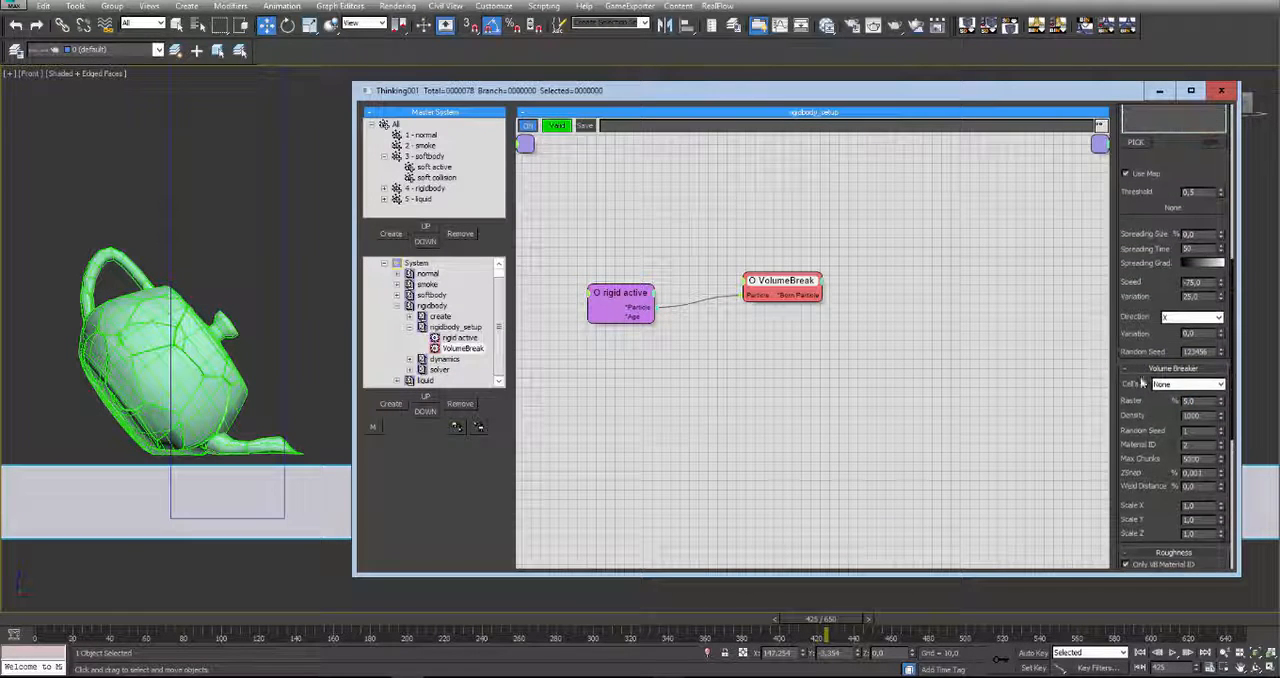
scroll(1143, 300, "up", 1)
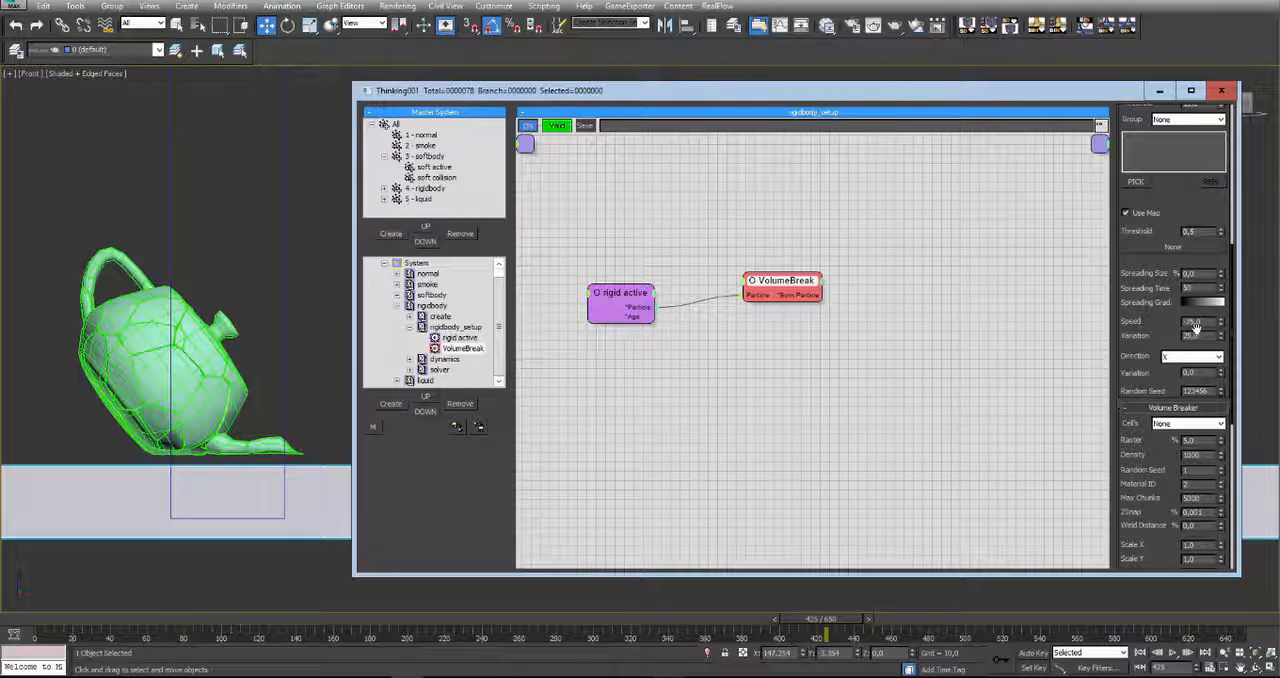
scroll(1195, 328, "down", 1)
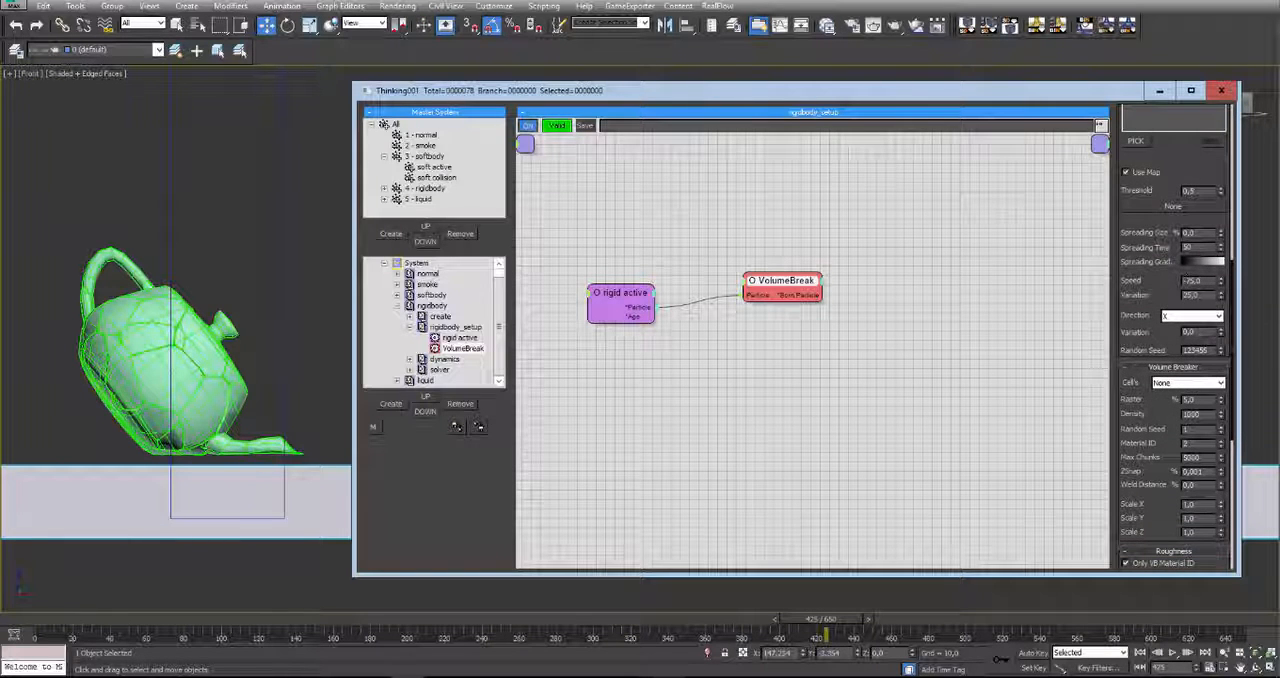
double_click(1192, 281)
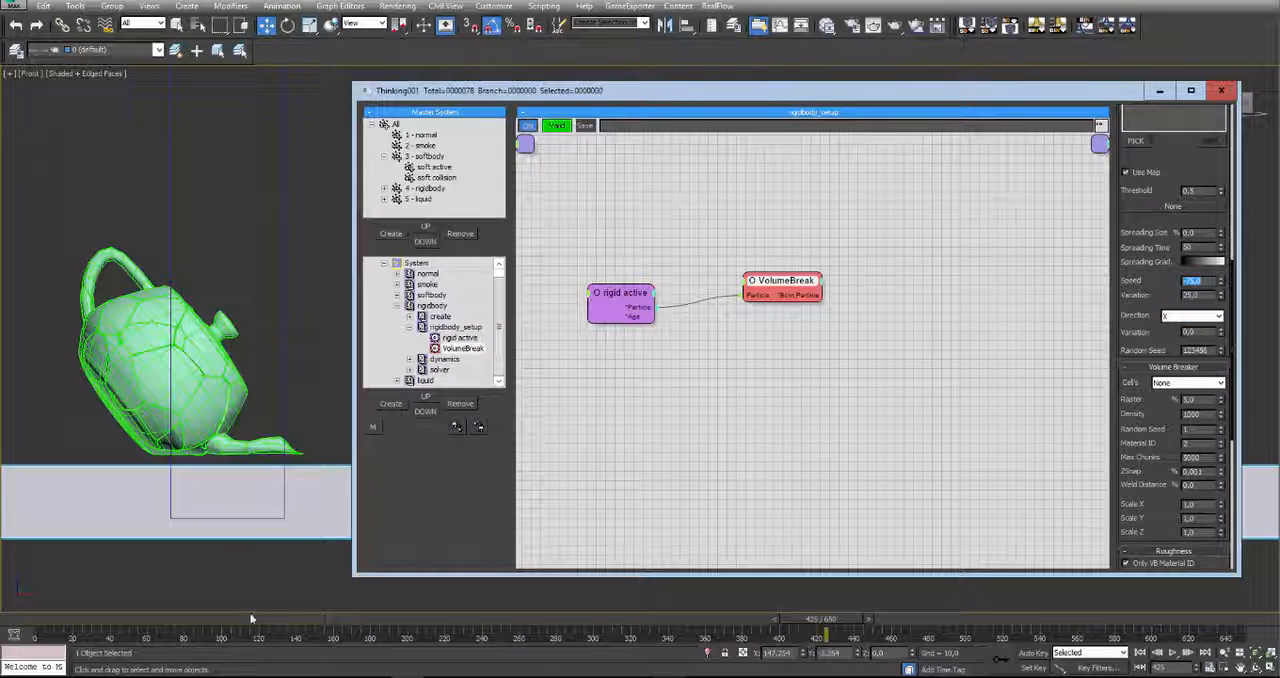
- Scrub the animation forward to frame 500 to examine how the broken teapot fragments spread in the front view
scroll(204, 367, "down", 5)
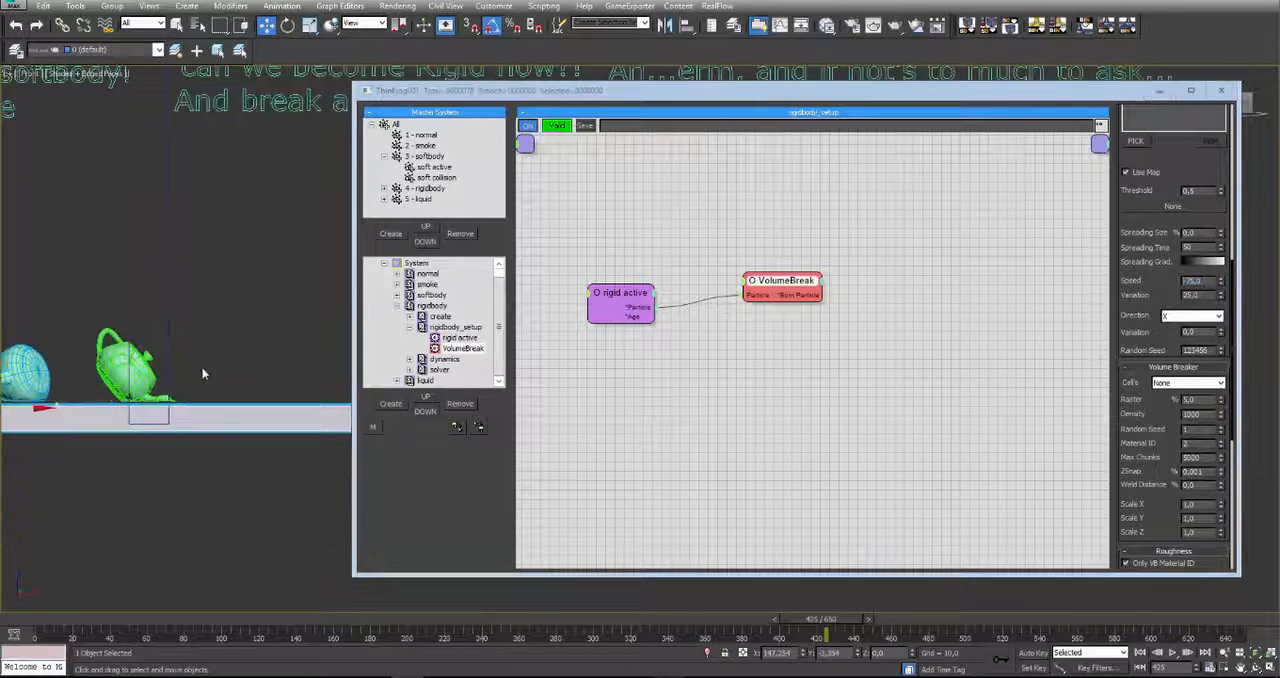
mouse_move(201, 366)
middle_mouse_down()
mouse_move(229, 357)
mouse_move(198, 361)
middle_mouse_up()
scroll(229, 357, "down", 2)
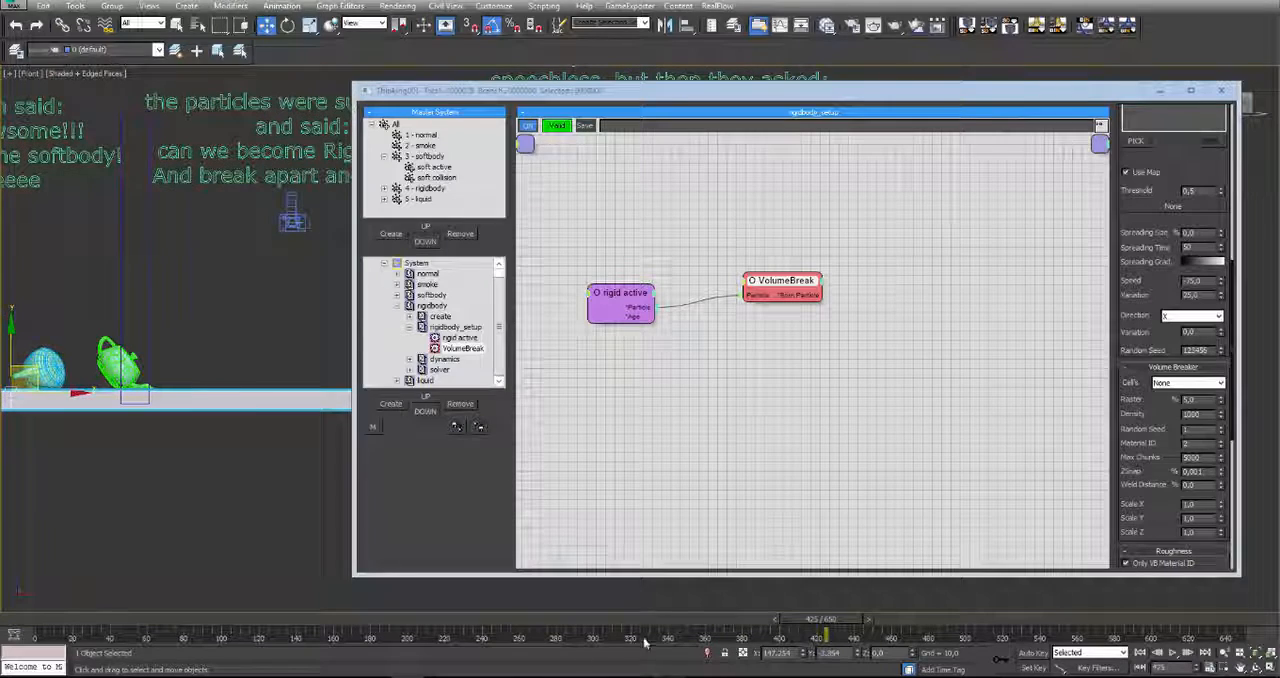
left_click_drag(829, 616, 968, 618)
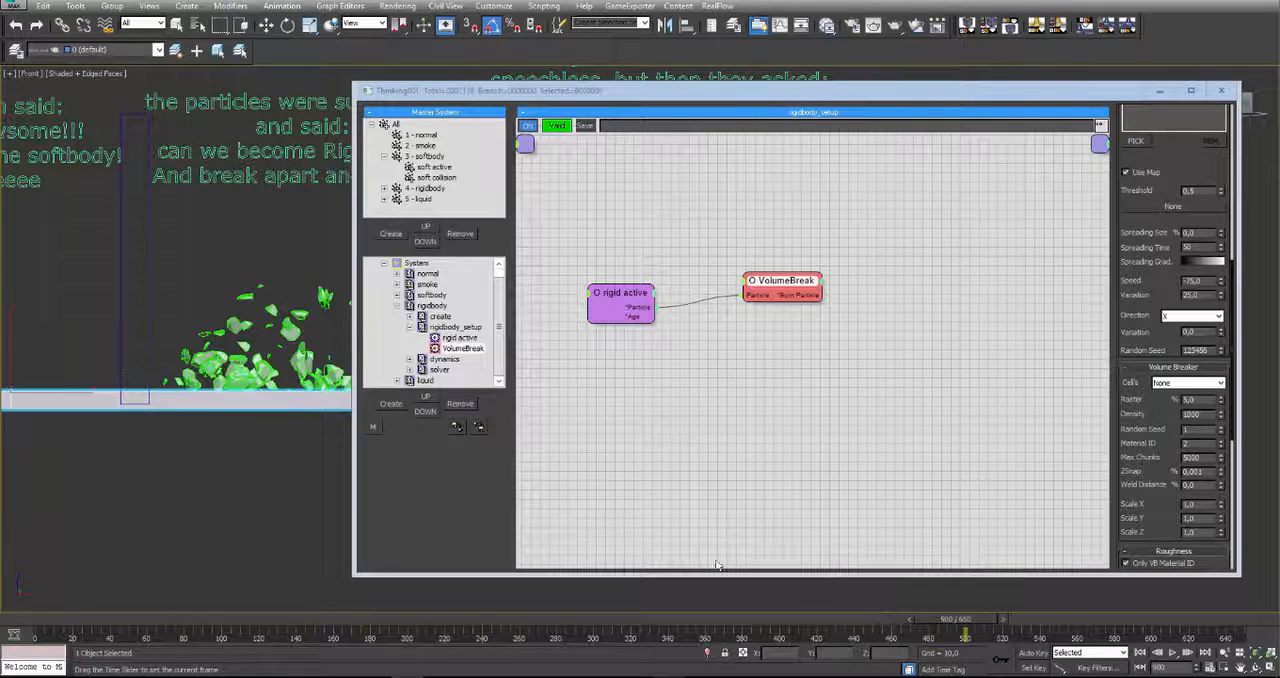
key("w")
scroll(208, 399, "down", 5)
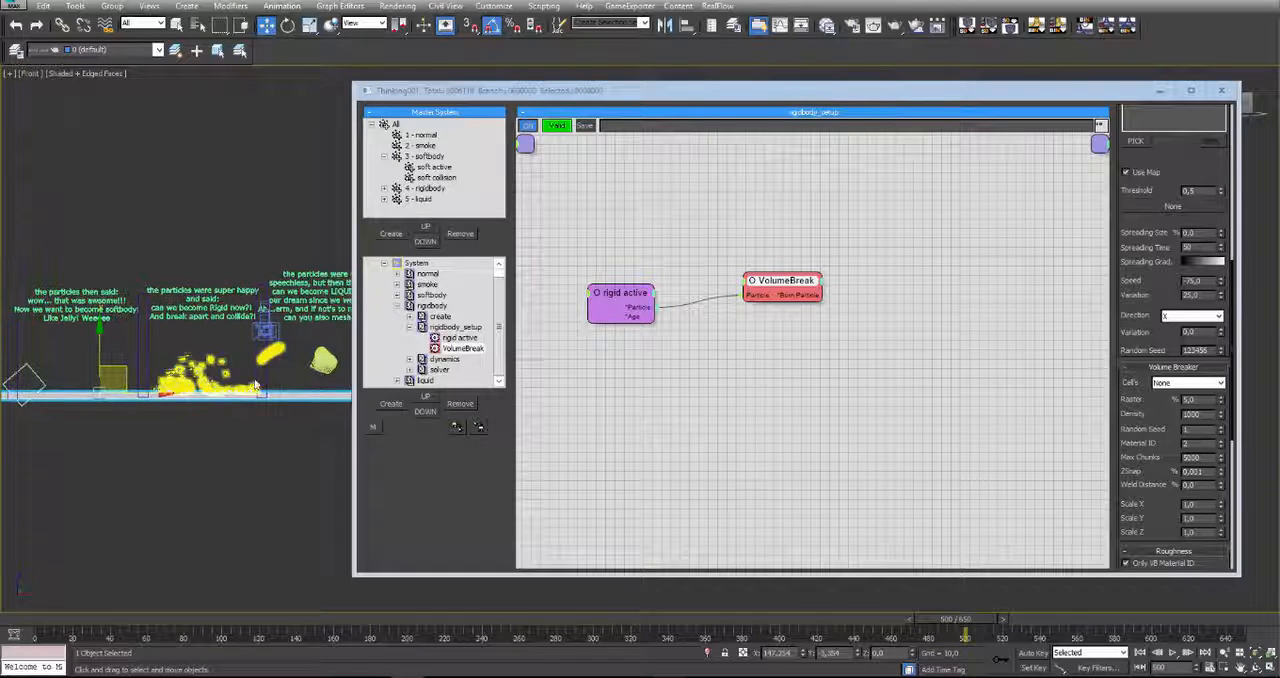
scroll(183, 405, "up", 5)
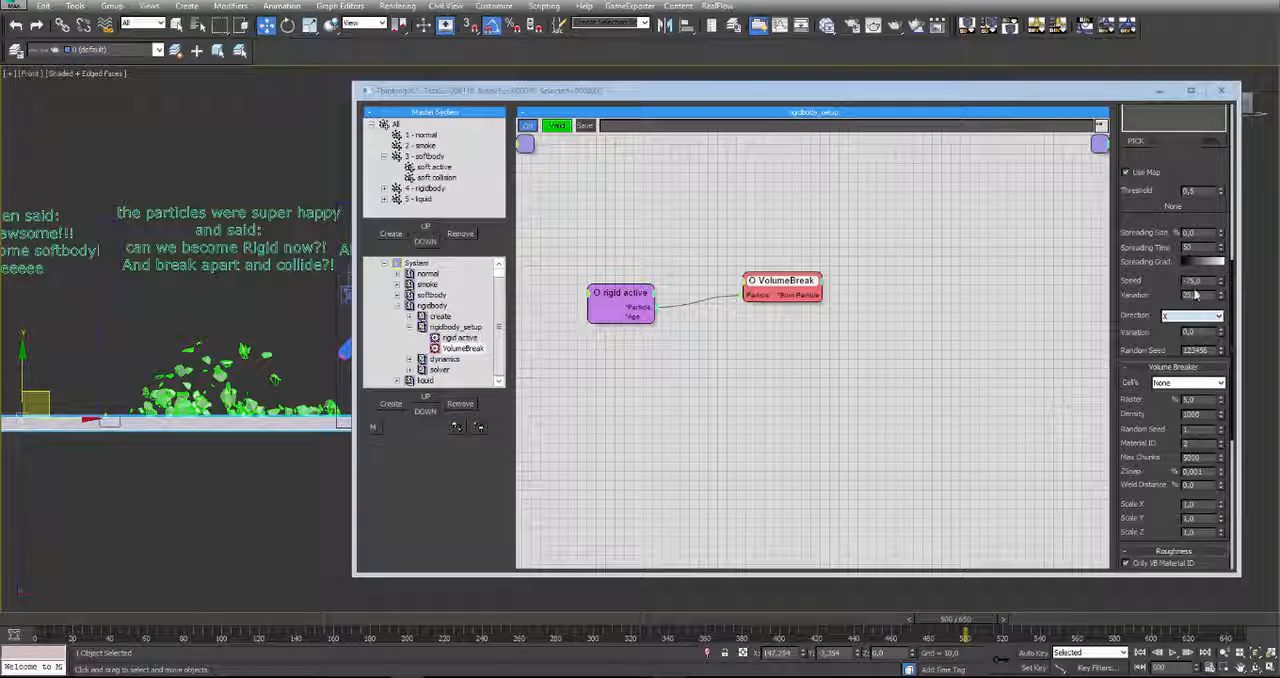
- Review the remaining VolumeBreak settings, and place the VolumeBreak node closer to the rigid active node
mouse_move(1141, 445)
left_mouse_down()
mouse_move(1128, 348)
mouse_move(1131, 72)
mouse_move(1157, 452)
left_mouse_up()
left_click_drag(1137, 309, 1160, 198)
mouse_move(785, 285)
left_mouse_down()
mouse_move(815, 280)
mouse_move(792, 276)
left_mouse_up()
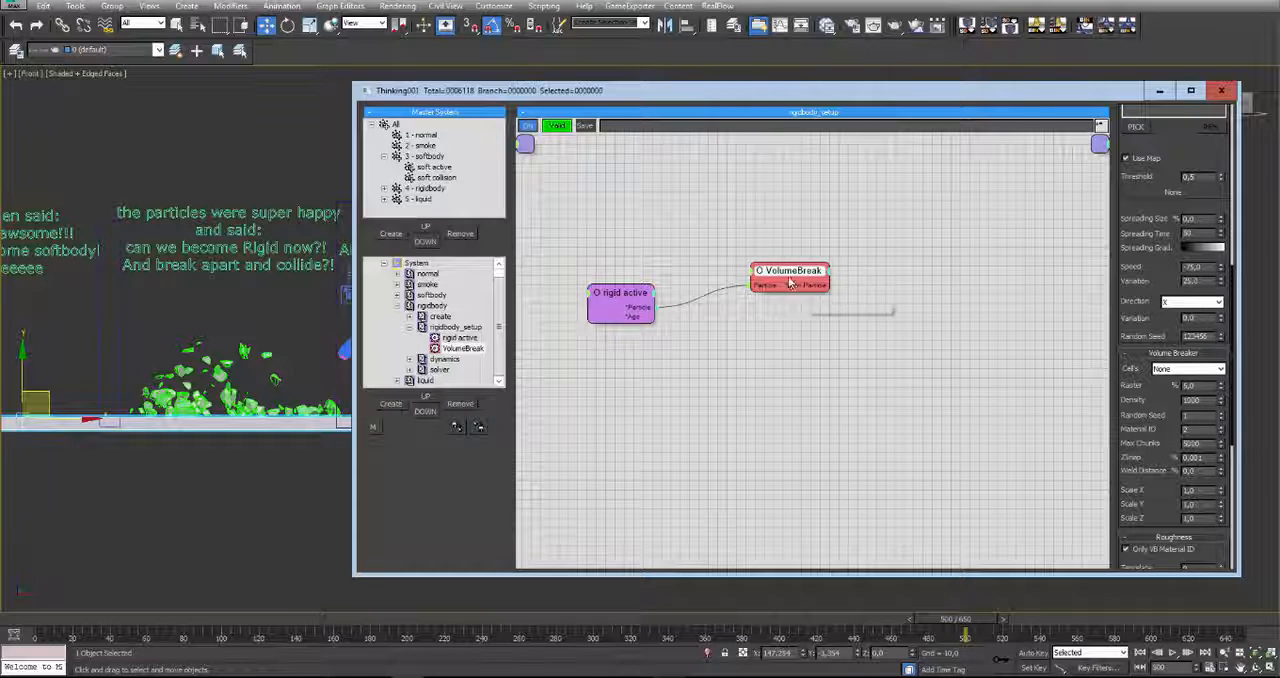
left_click_drag(790, 283, 770, 285)
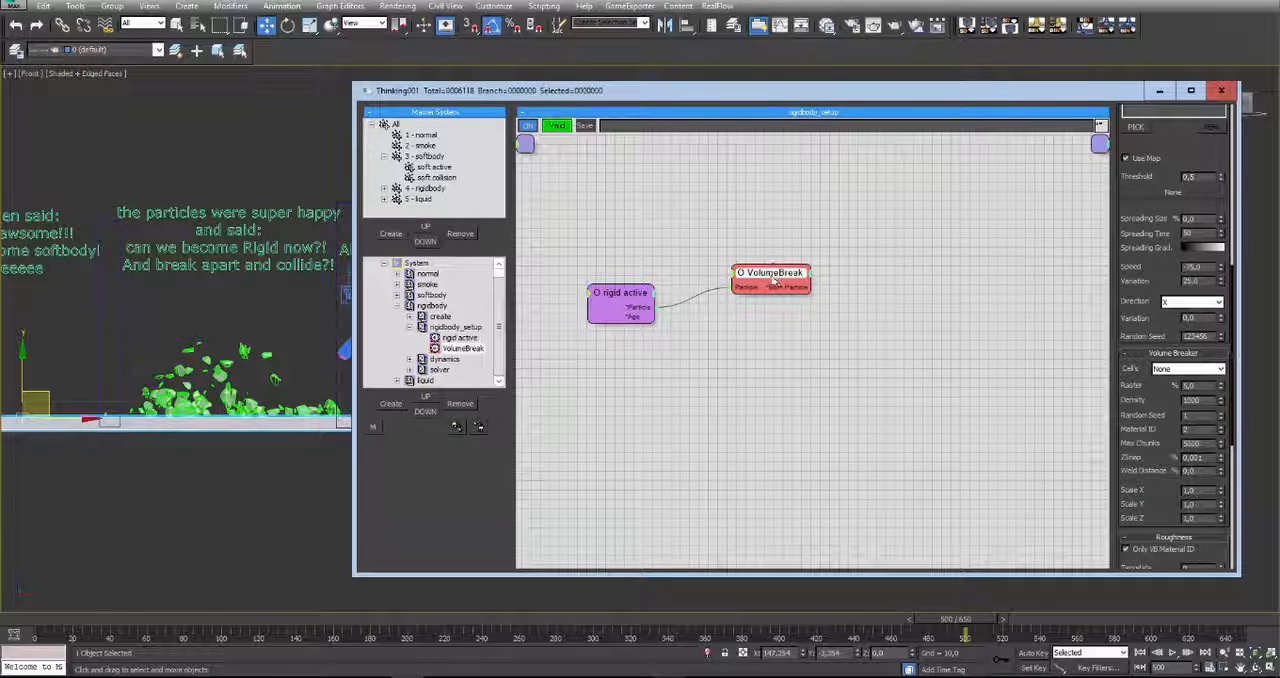
mouse_move(770, 276)
left_mouse_down()
mouse_move(786, 261)
mouse_move(777, 274)
left_mouse_up()
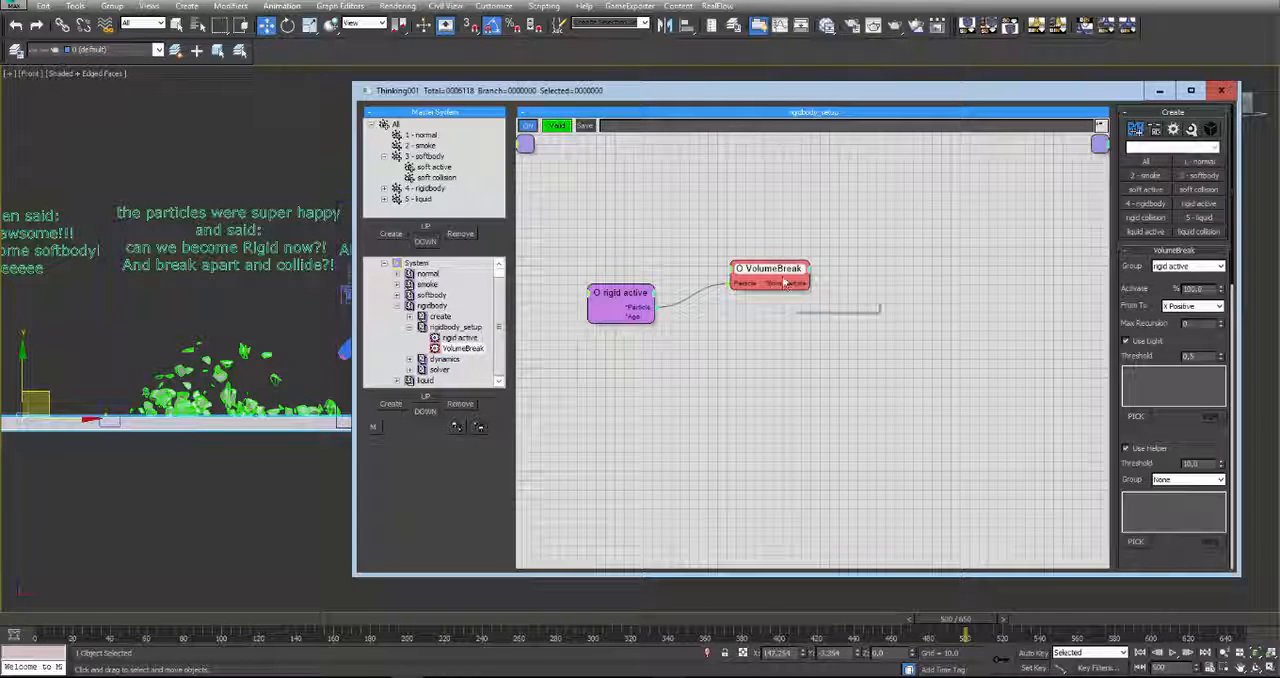
mouse_move(785, 284)
left_mouse_down()
mouse_move(820, 311)
mouse_move(770, 290)
left_mouse_up()
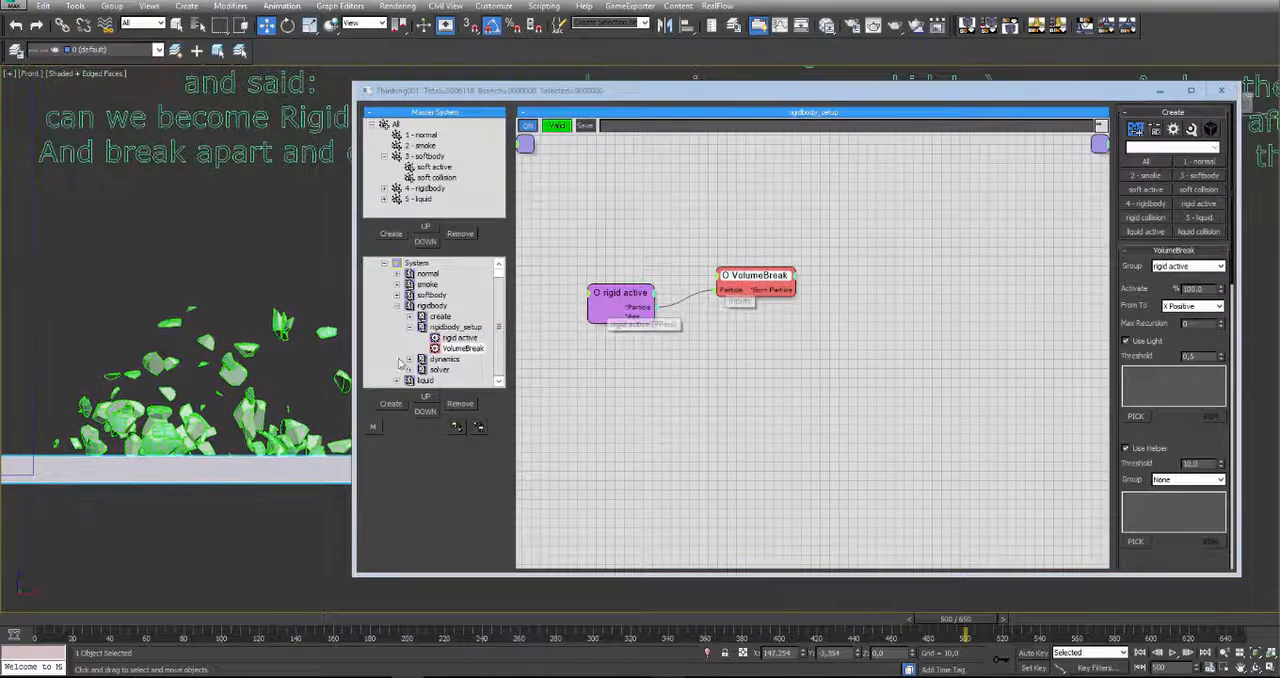
- Open the rigidbody dynamics graph, and scrub the animation back to frame 438 to view the teapot breaking
left_click(410, 328)
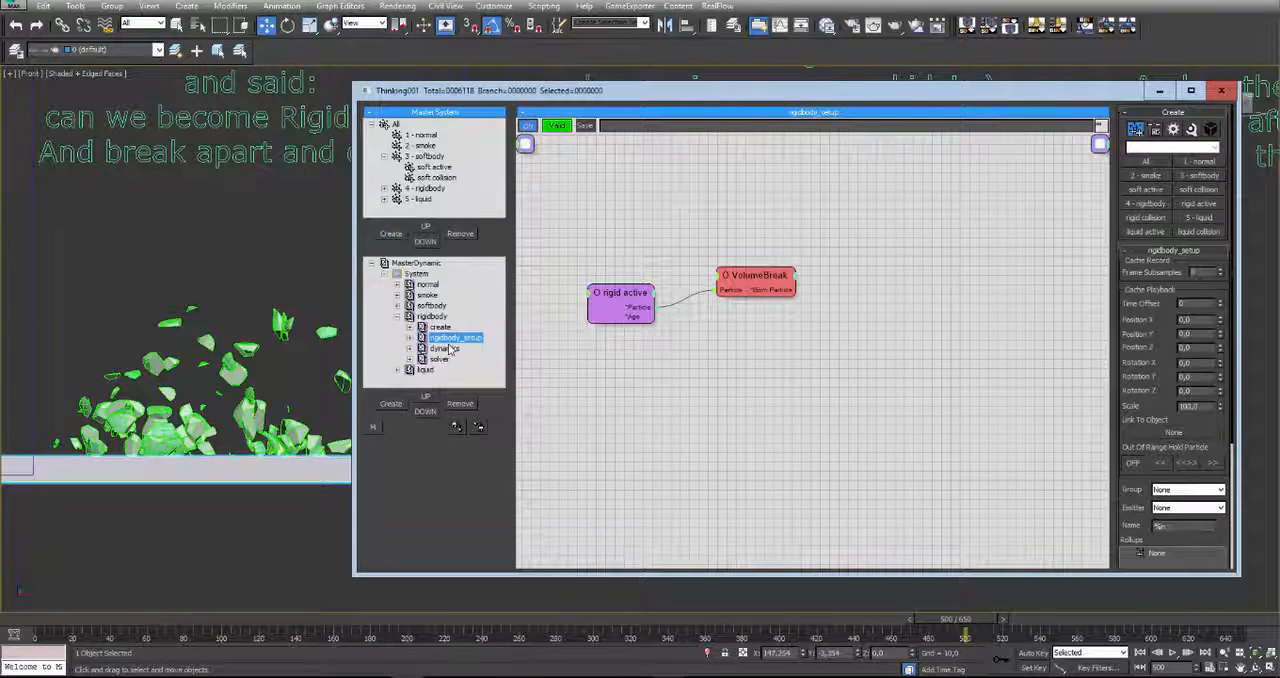
left_click(445, 348)
middle_click_drag(599, 353, 713, 328)
left_click_drag(185, 622, 857, 614)
key("w")
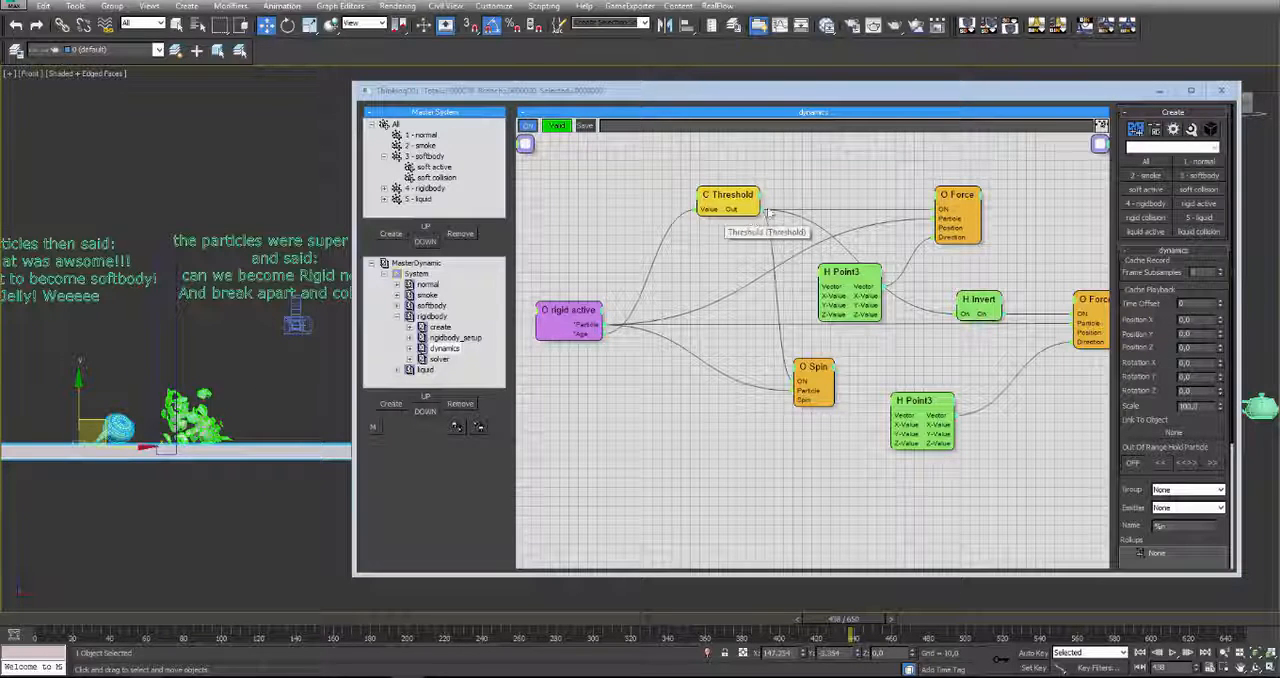
- Inspect the rigid active group node in the dynamics graph, look through the available particle groups, and reposition the node
left_click(583, 314)
left_click_drag(583, 314, 621, 318)
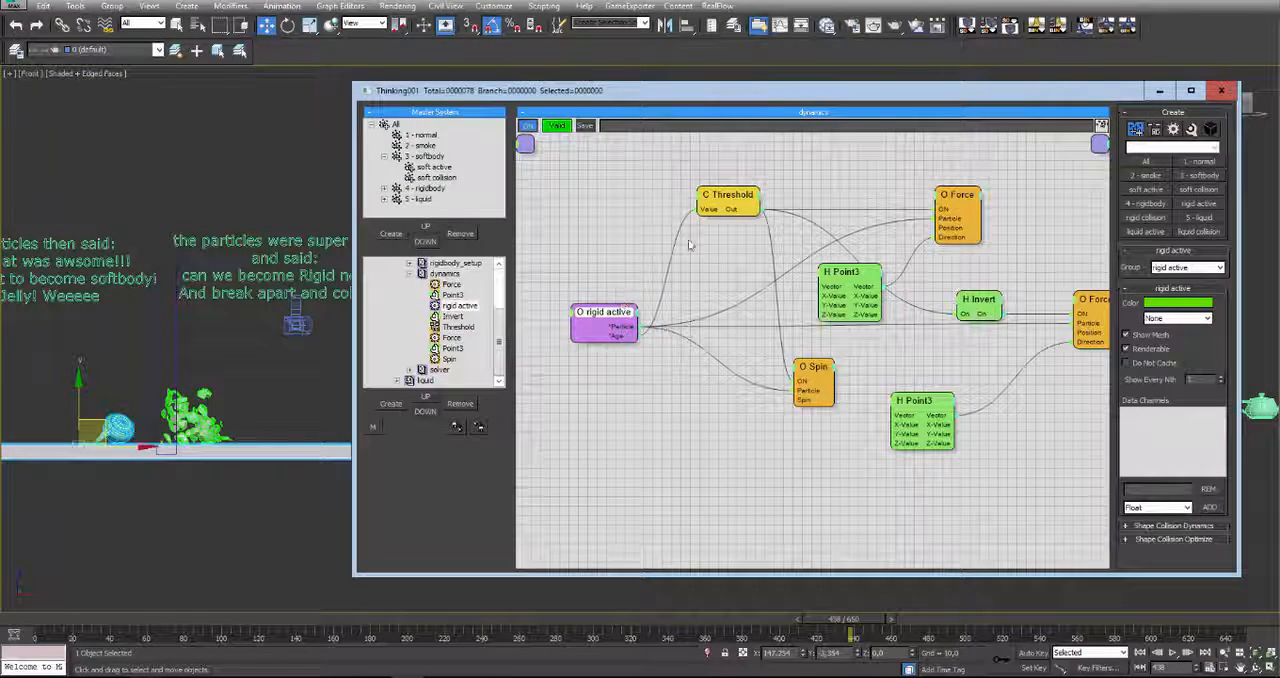
right_click(618, 264)
mouse_move(600, 267)
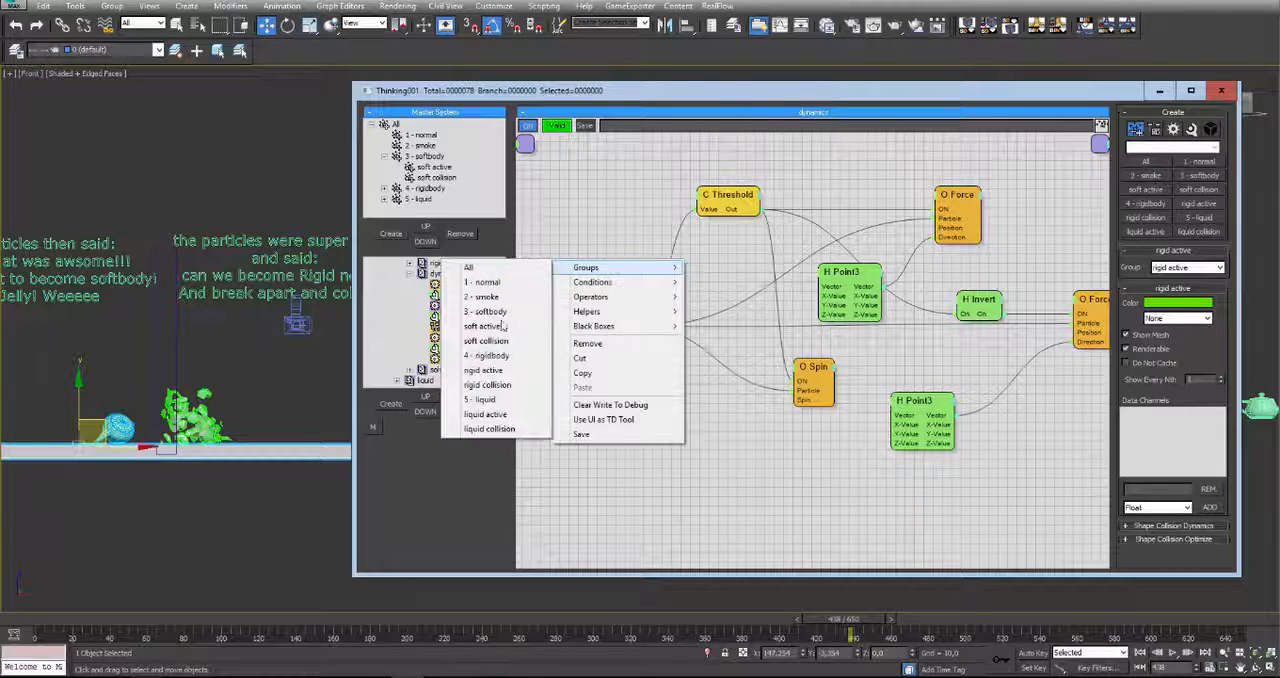
left_click(647, 186)
left_click_drag(597, 311, 569, 307)
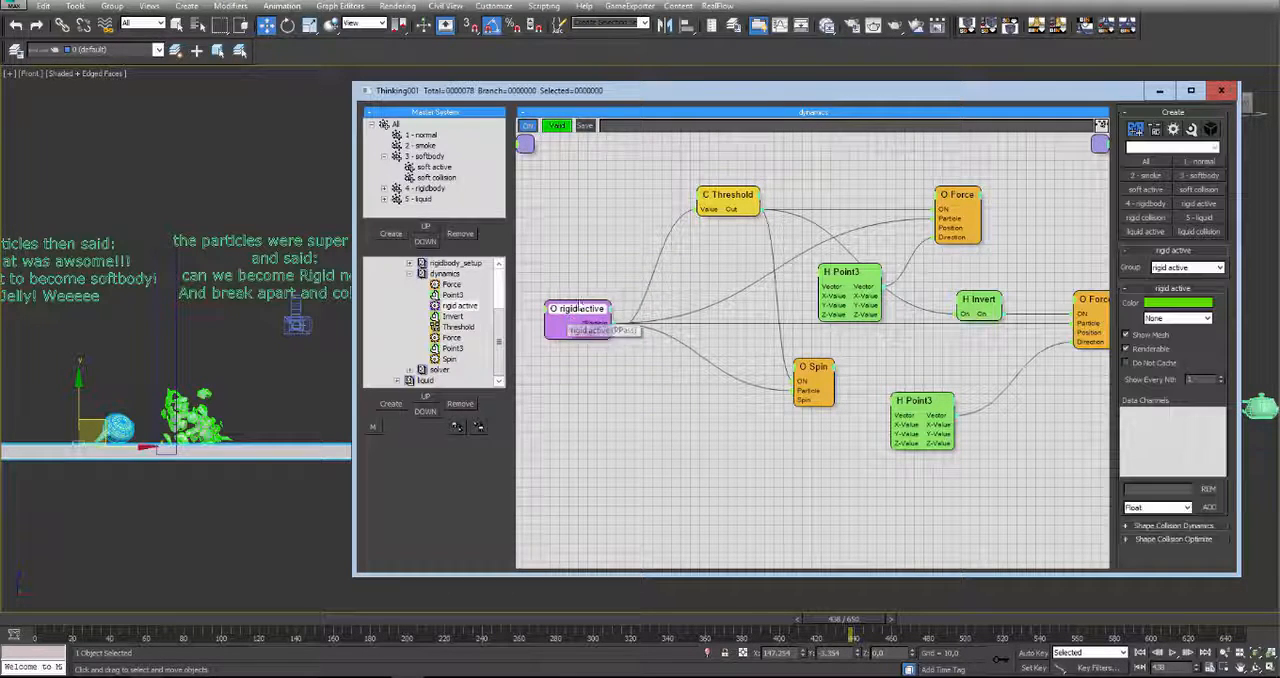
- Reposition the upper Force operator and its Point3 helper, and review their strength and direction values
left_click_drag(968, 203, 952, 200)
left_click_drag(864, 277, 840, 270)
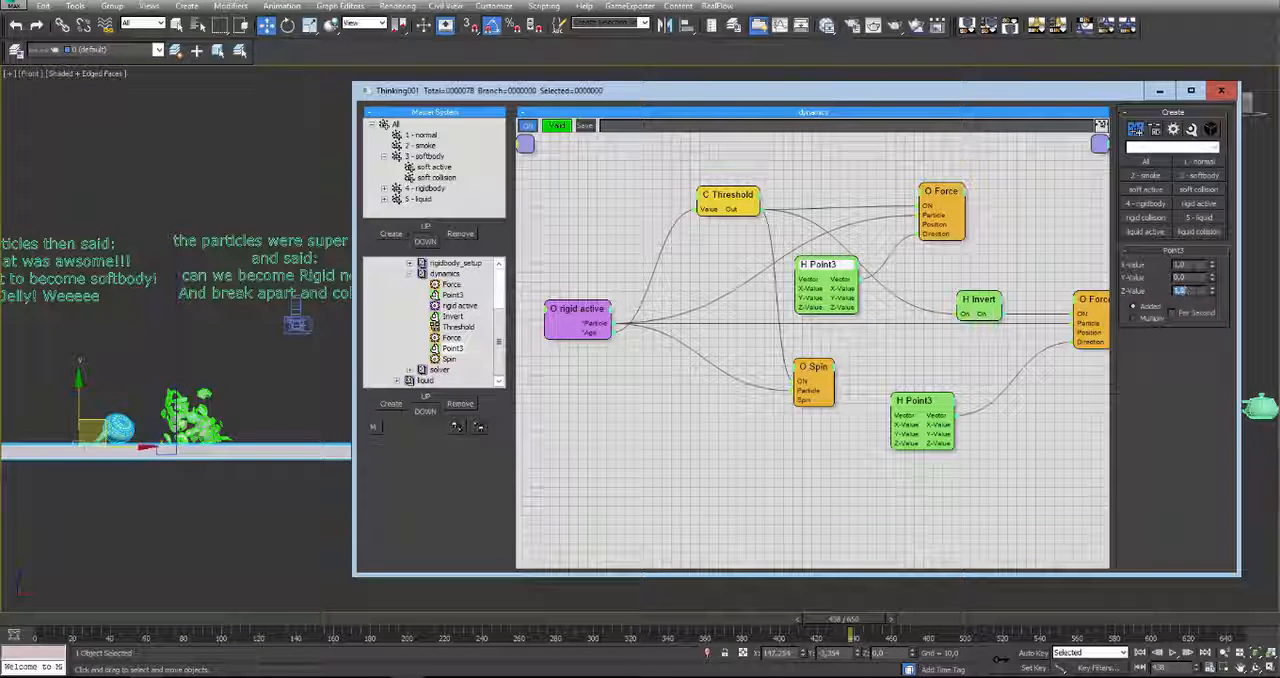
left_click_drag(927, 223, 928, 230)
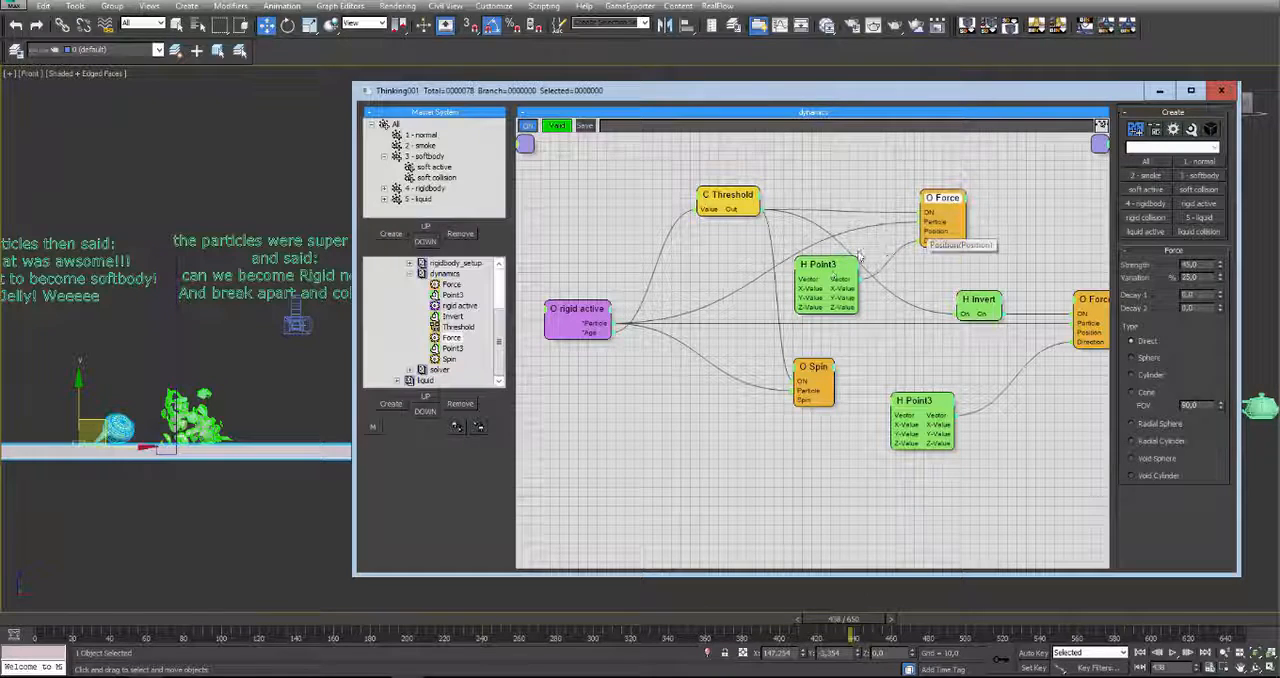
left_click(848, 273)
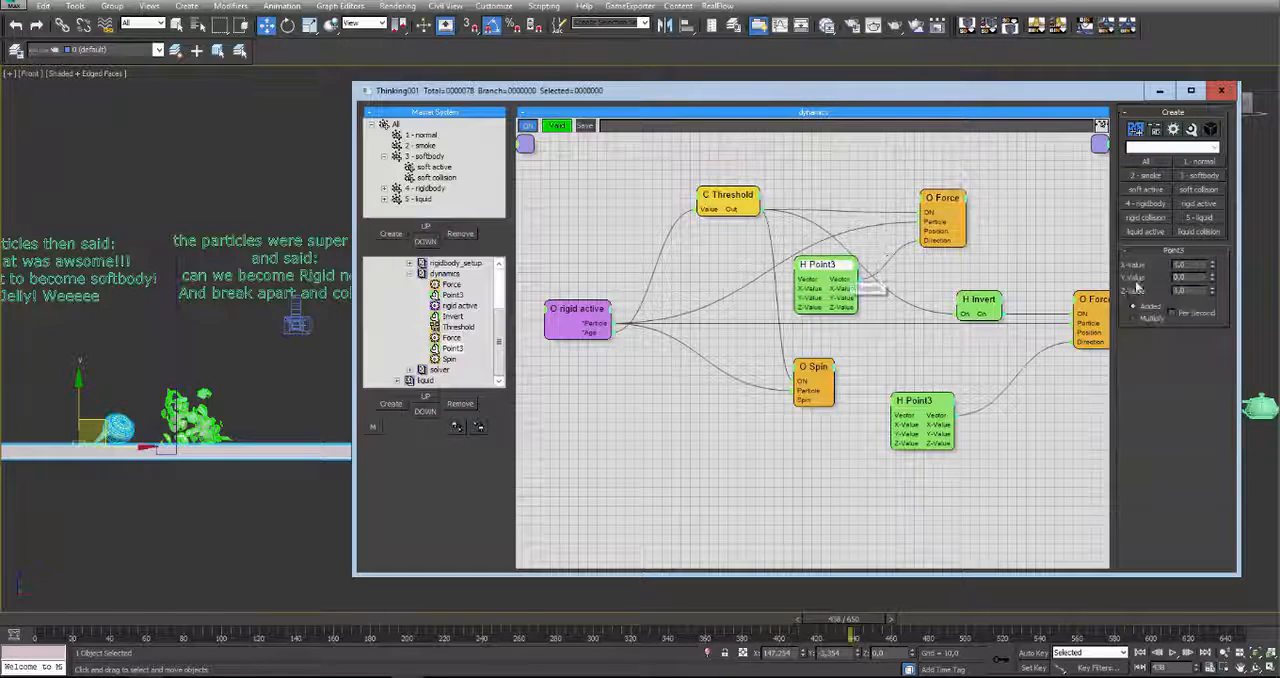
left_click(940, 203)
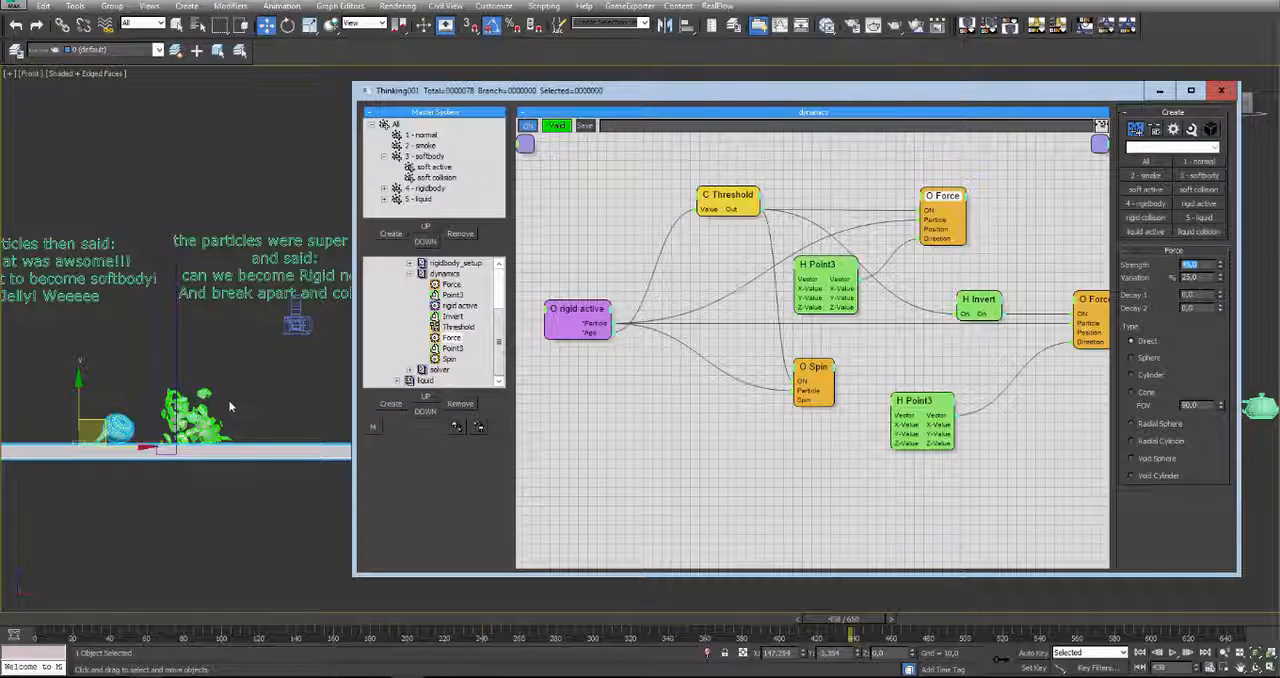
left_click_drag(840, 285, 850, 289)
- Reposition the Threshold condition and the rigid active node, and review the age threshold values
mouse_move(730, 203)
left_mouse_down()
mouse_move(716, 209)
mouse_move(731, 220)
mouse_move(694, 205)
mouse_move(706, 205)
left_mouse_up()
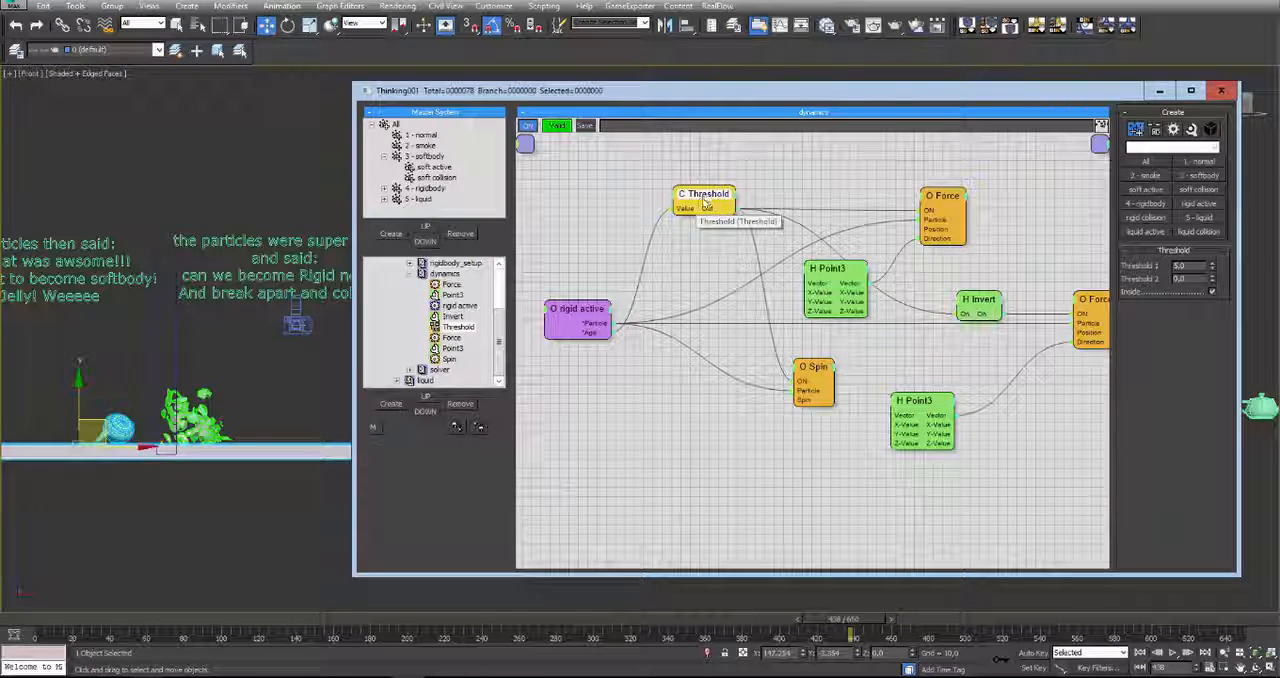
left_click_drag(597, 307, 589, 294)
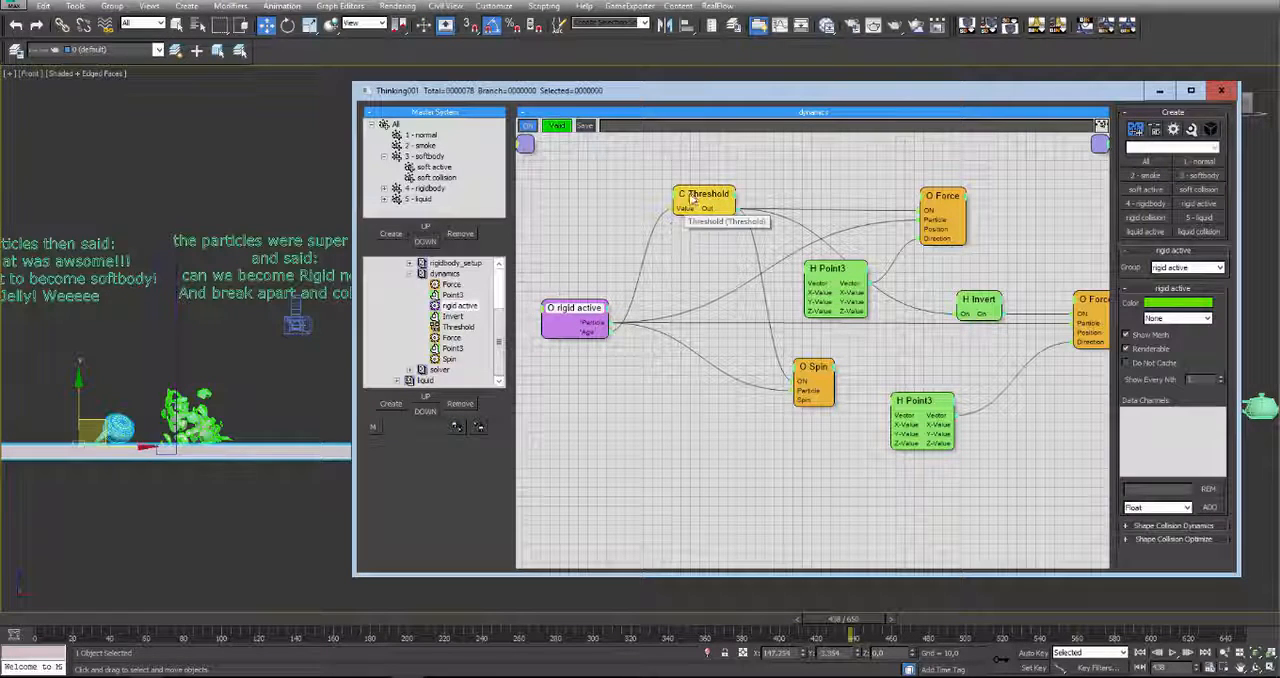
left_click_drag(696, 199, 688, 202)
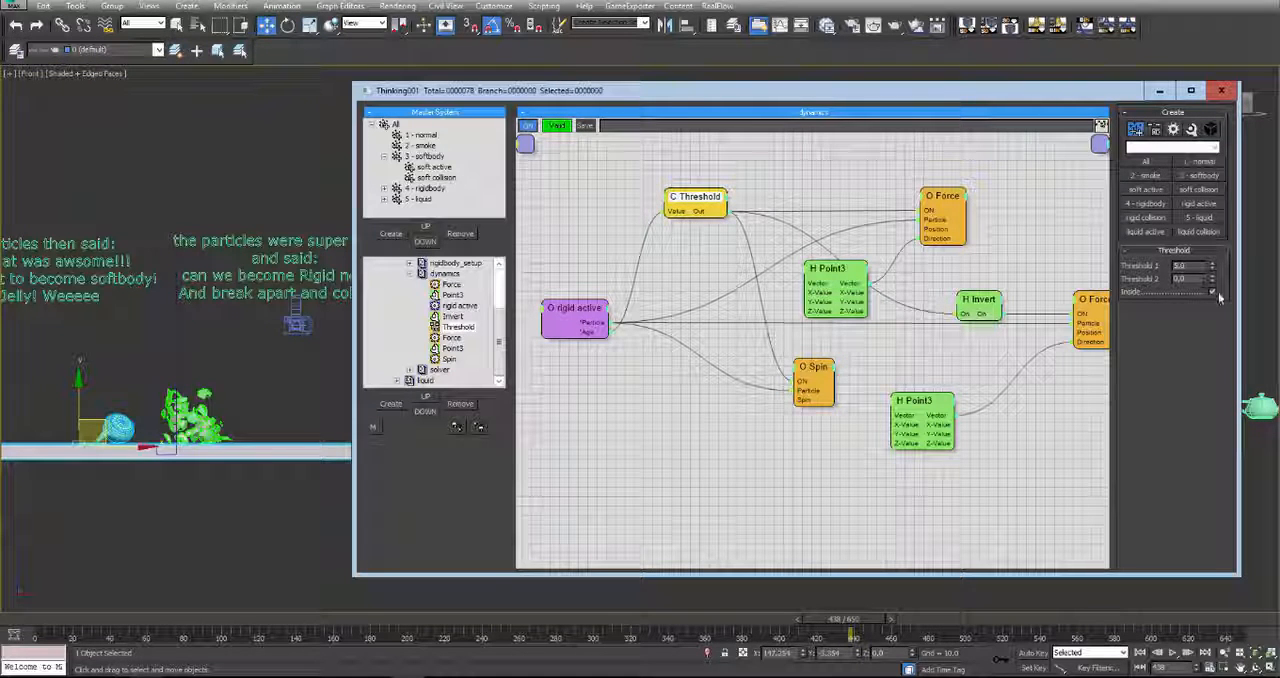
left_click(1182, 278)
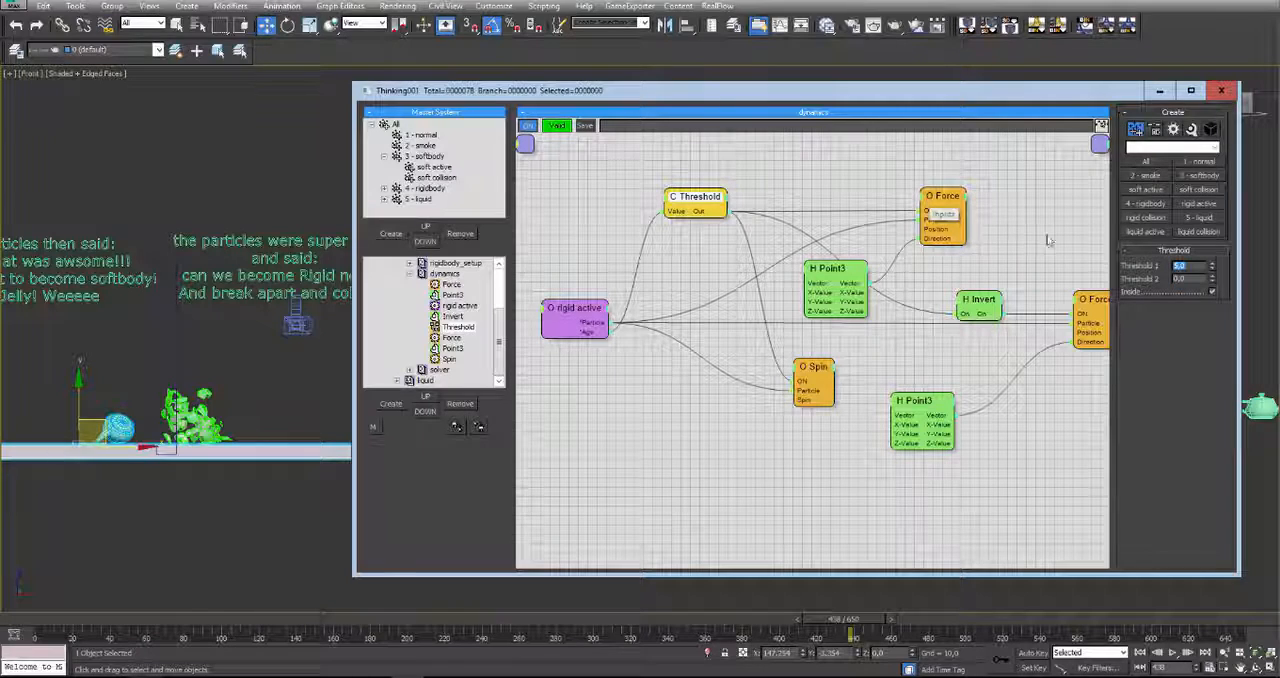
- Adjust the positions of the upper Force, Threshold and Spin nodes, and show the Spin operator's settings
left_click_drag(942, 197, 945, 205)
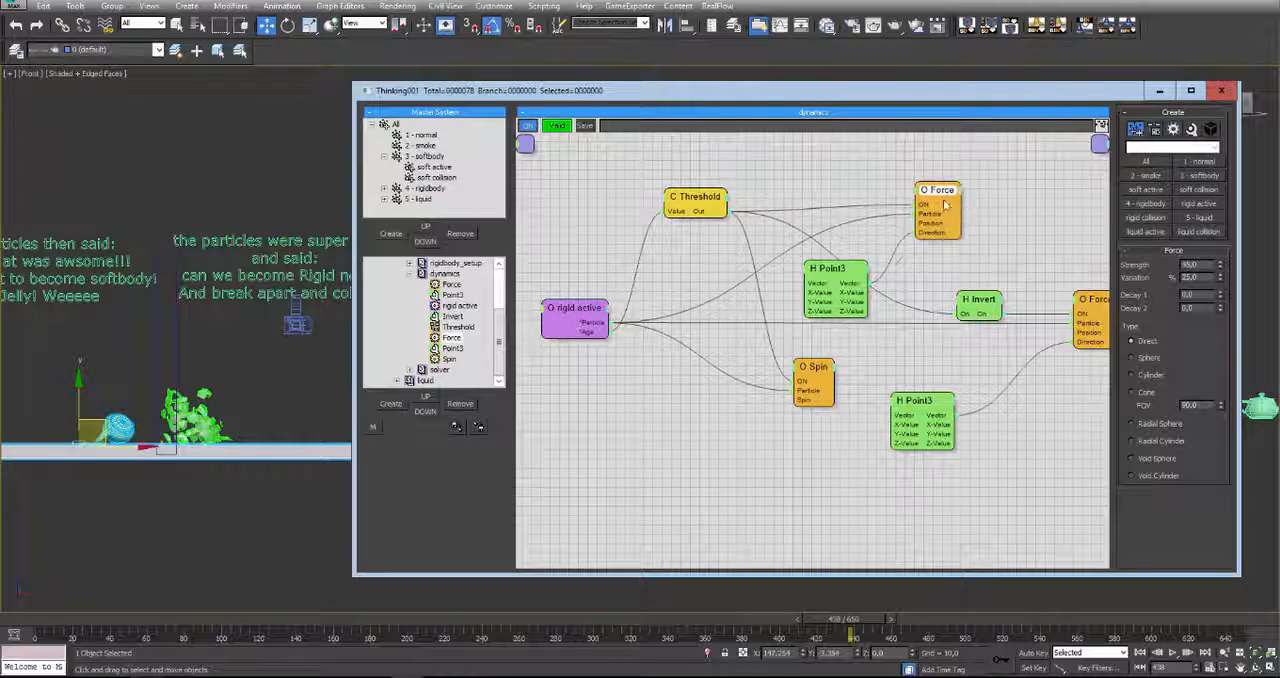
left_click(706, 205)
left_click_drag(821, 372, 817, 366)
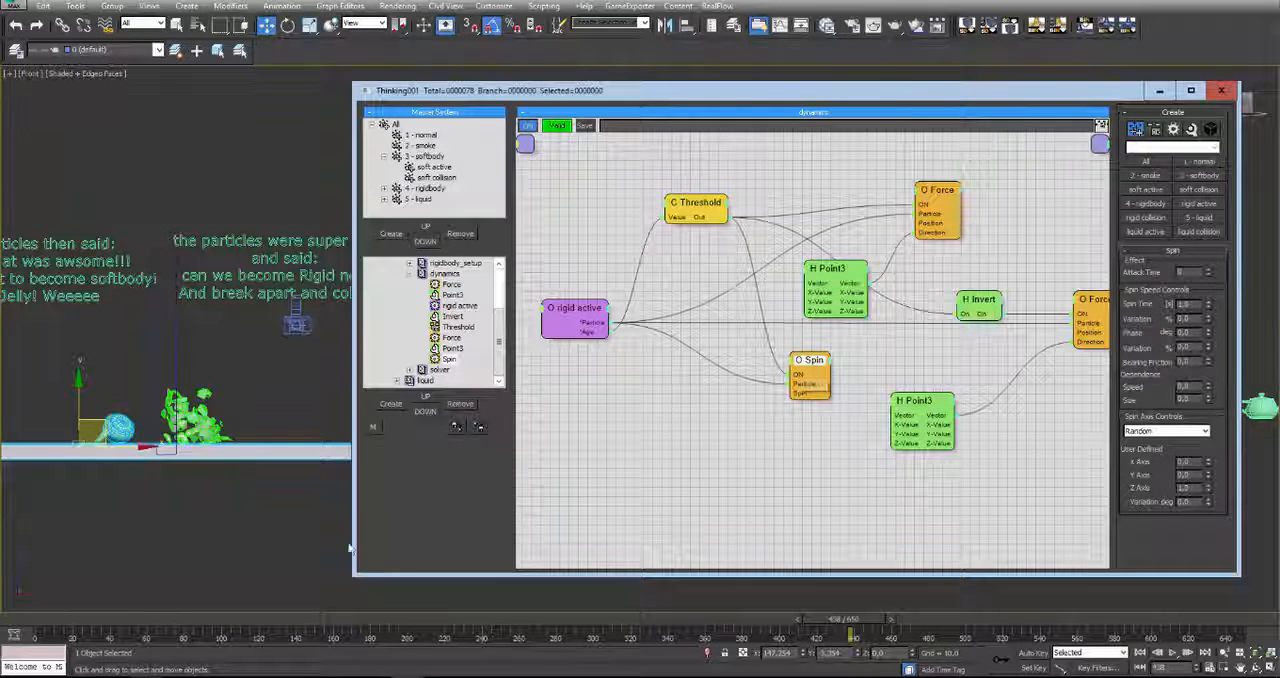
- Scrub the animation to frame 455 to examine how the force and spin move the teapot fragments
scroll(127, 411, "up", 4)
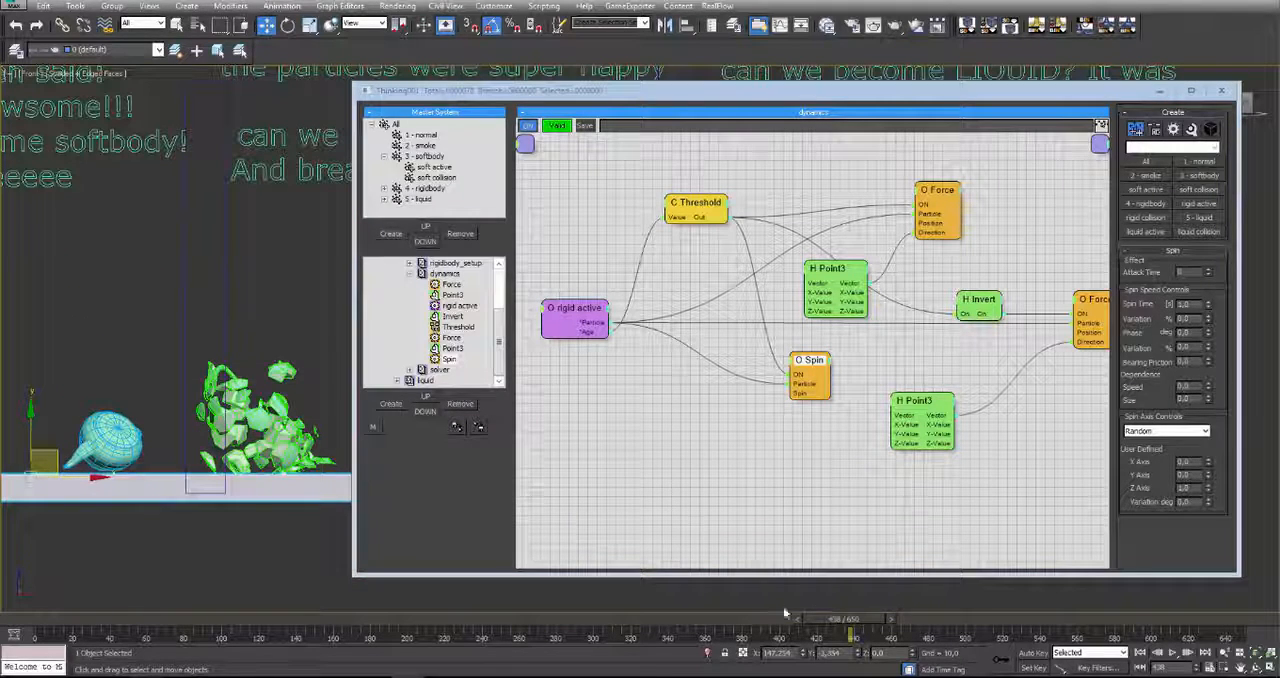
left_click(757, 623)
left_click_drag(757, 623, 876, 598)
scroll(230, 316, "down", 2)
middle_click_drag(209, 316, 127, 328)
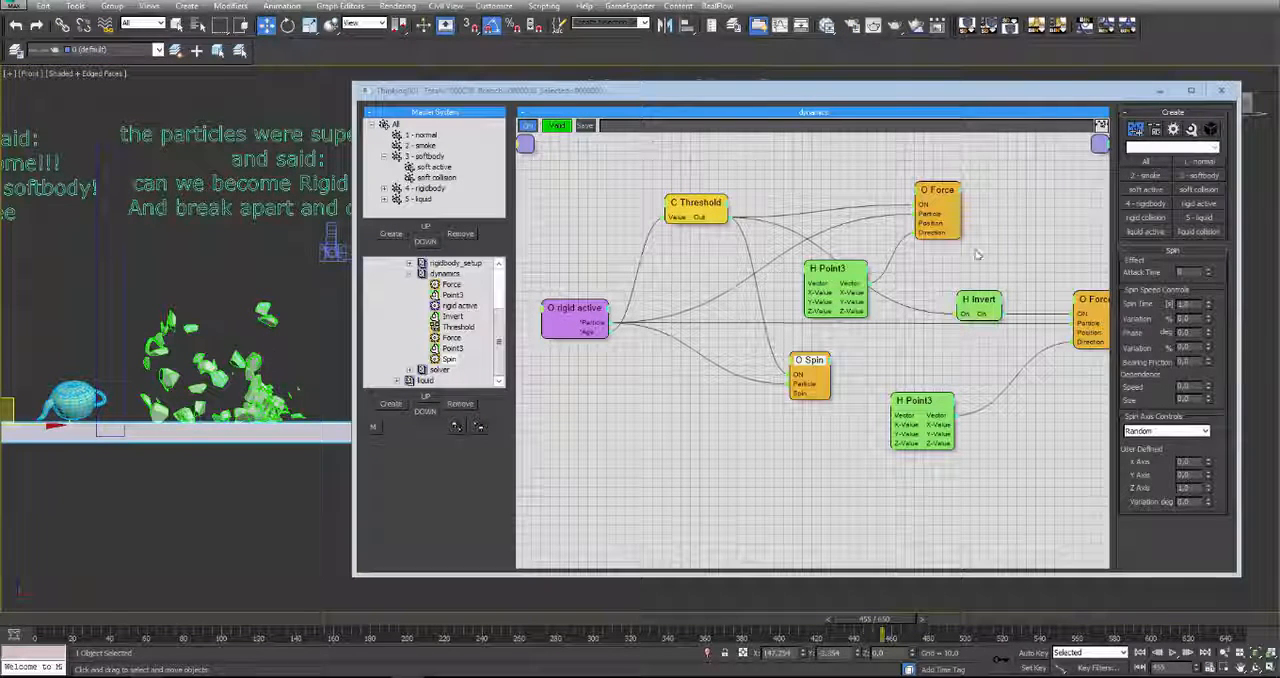
- Reposition the Spin, Threshold, upper Force and Invert nodes to review how the threshold switches the operators
left_click_drag(819, 381, 819, 374)
left_click_drag(704, 210, 697, 208)
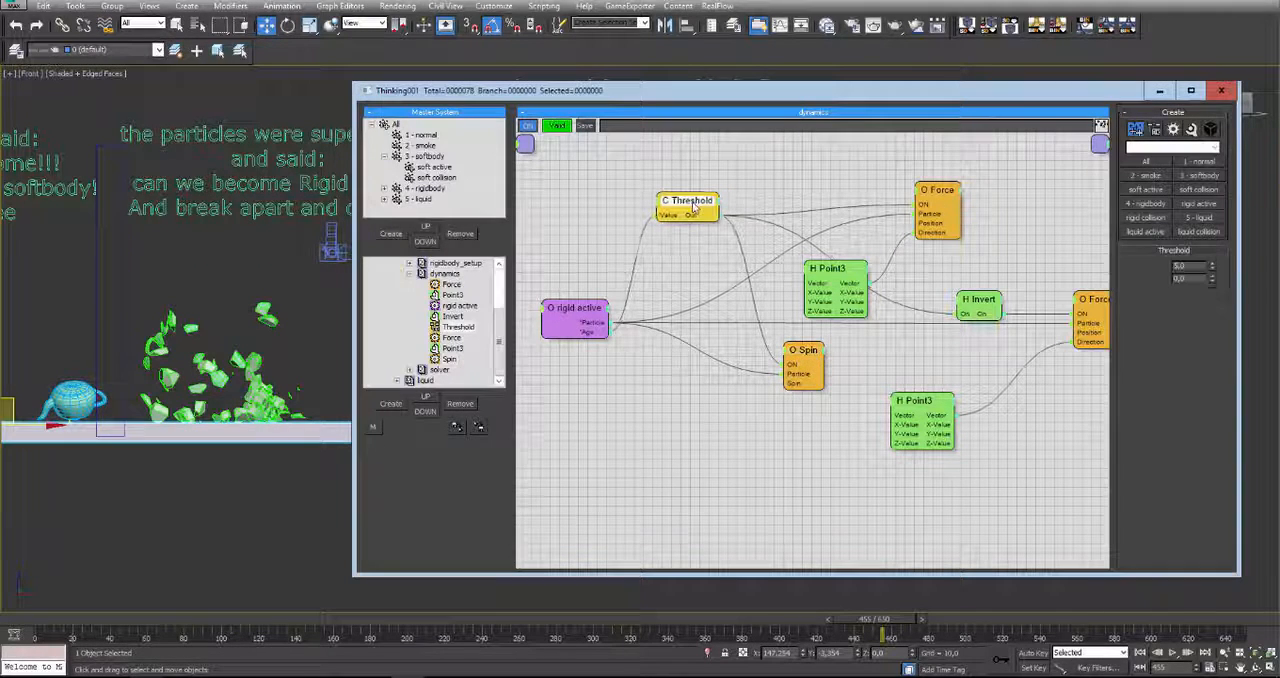
right_click(918, 206)
left_click_drag(944, 192, 927, 201)
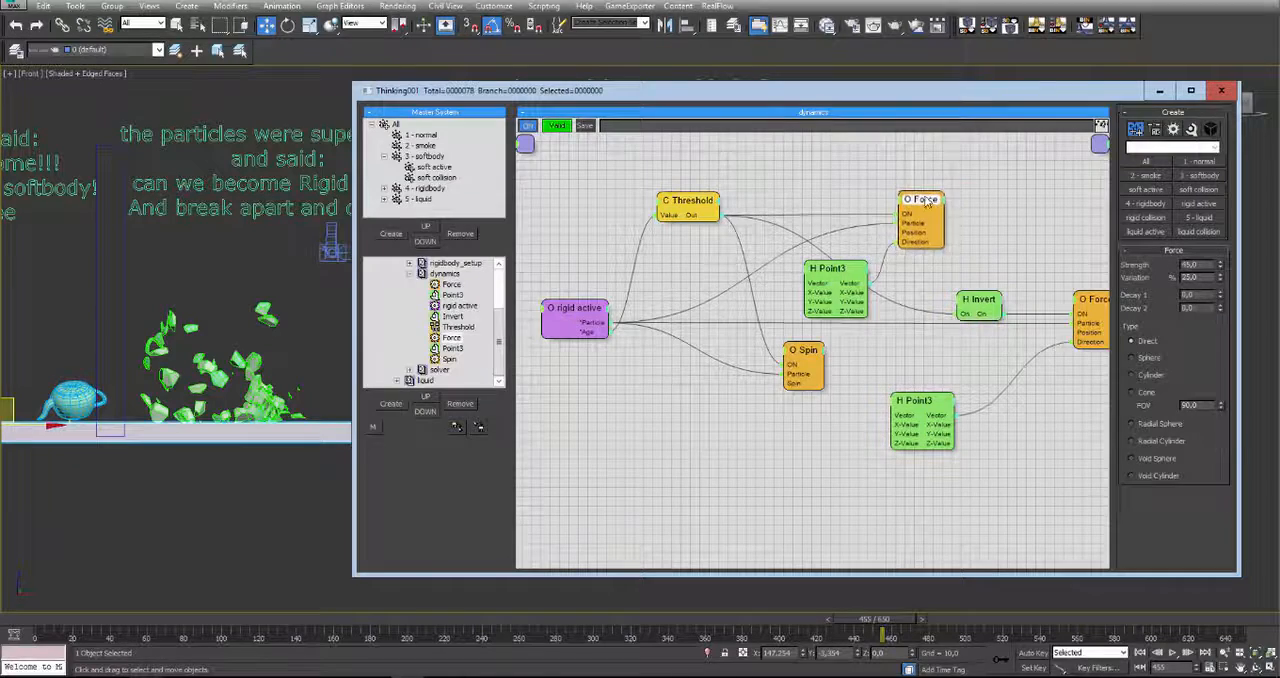
middle_click_drag(1004, 254, 869, 259)
mouse_move(853, 302)
left_mouse_down()
mouse_move(898, 180)
mouse_move(857, 295)
left_mouse_up()
left_click_drag(558, 210, 567, 206)
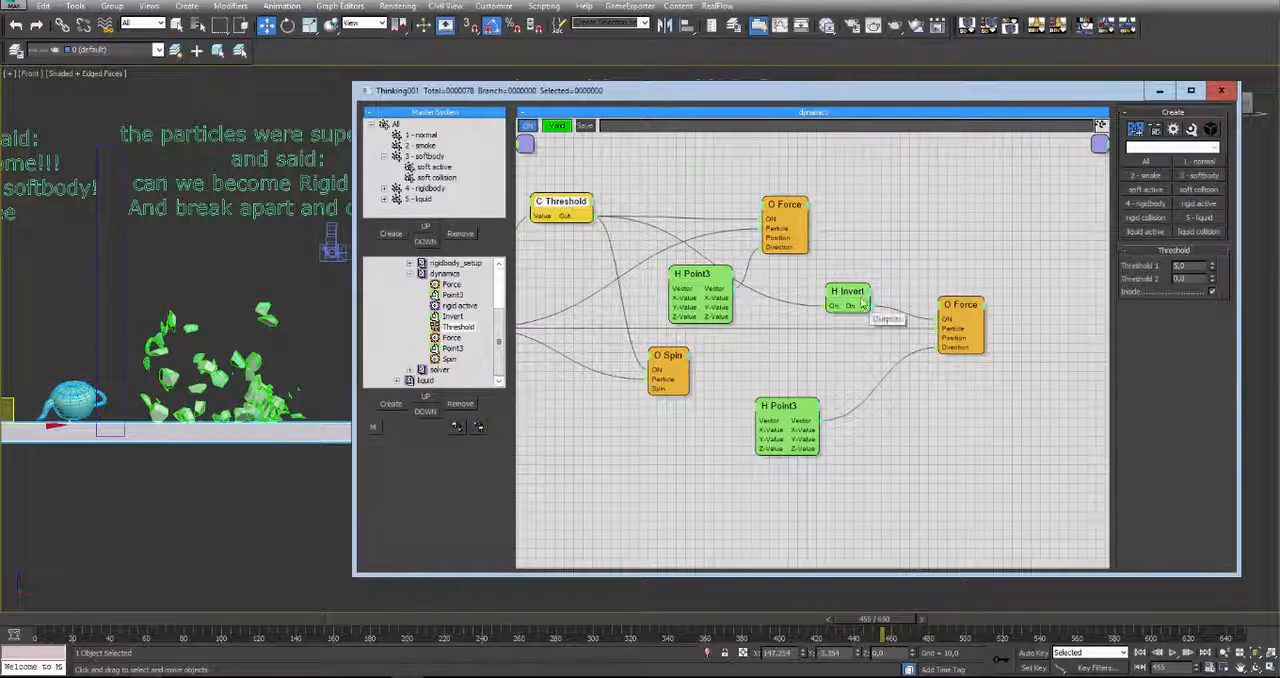
- Reposition the lower Force operator and its Point3 helper, and review their strength, variation and direction values
left_click_drag(964, 312, 971, 302)
left_click_drag(787, 405, 801, 398)
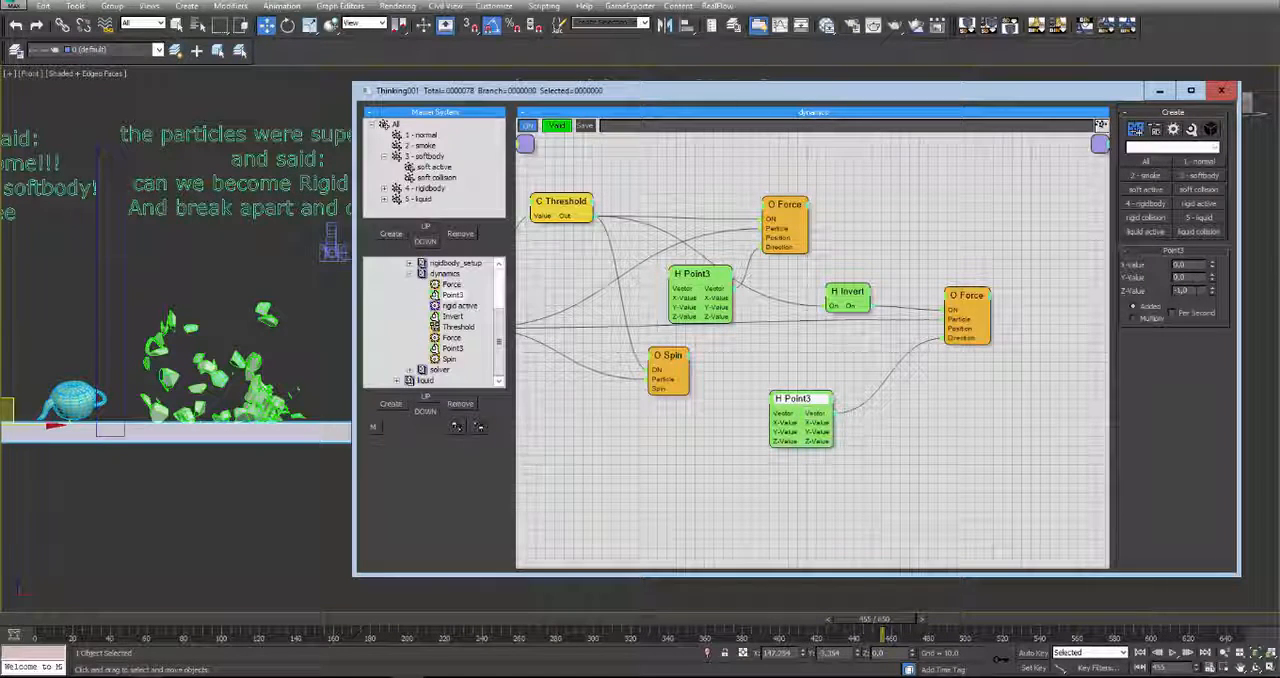
left_click_drag(963, 304, 975, 302)
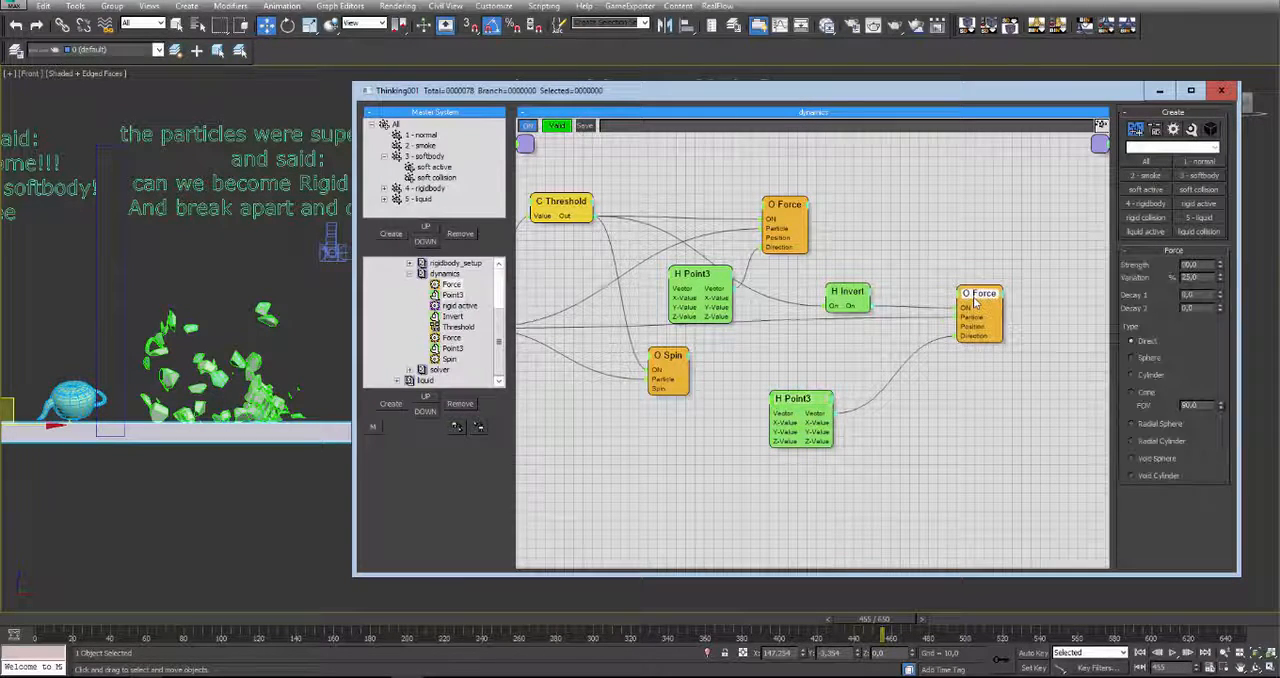
left_click_drag(1203, 278, 1034, 284)
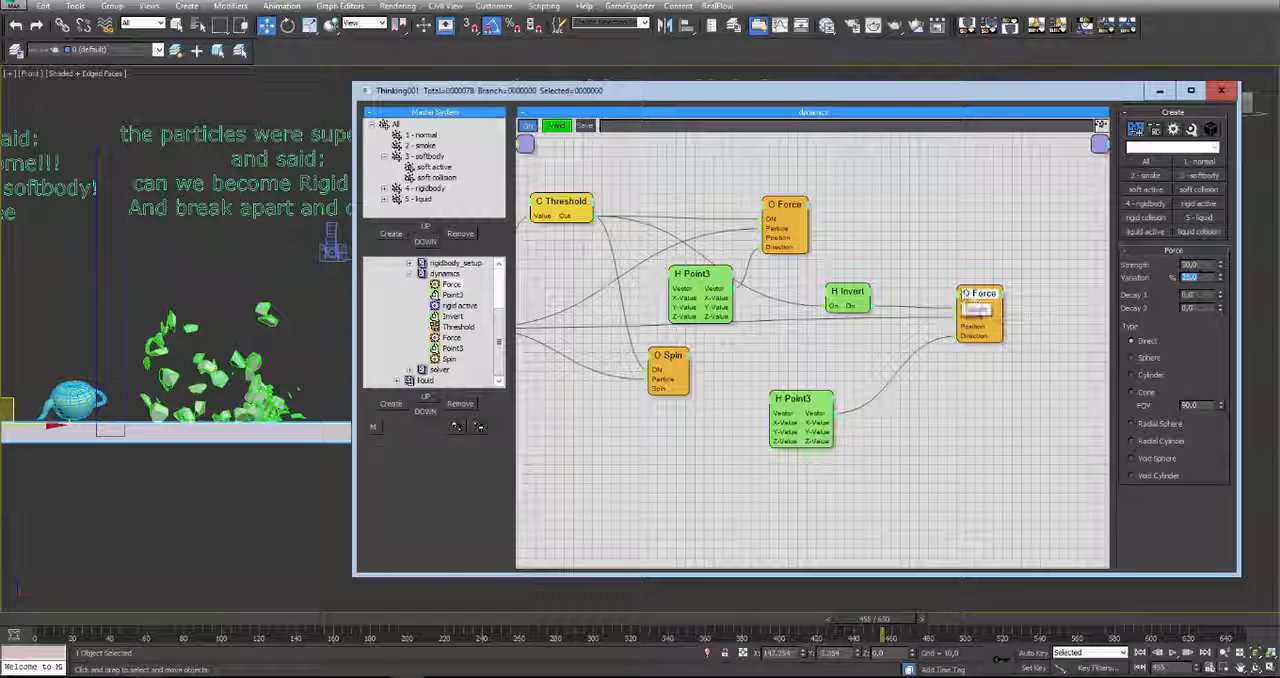
left_click_drag(977, 306, 971, 314)
- Add a Mass operator to the dynamics graph to show its settings, and remove it again
right_click(896, 246)
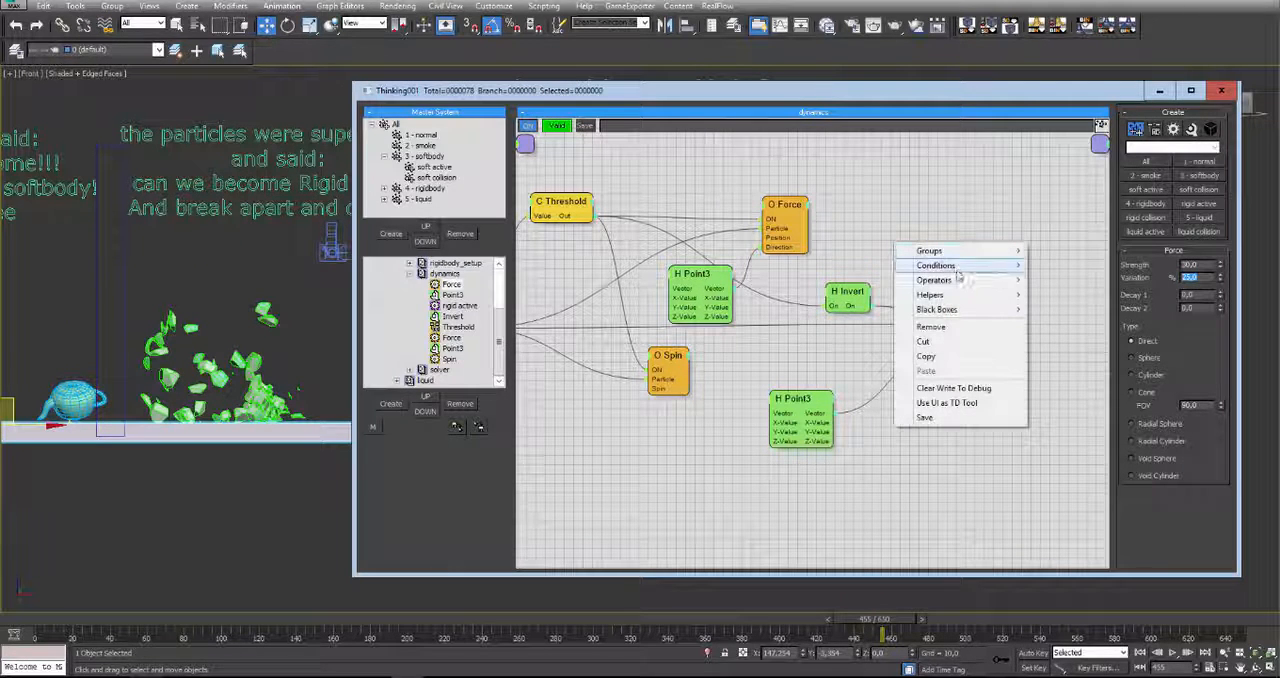
mouse_move(950, 284)
mouse_move(850, 282)
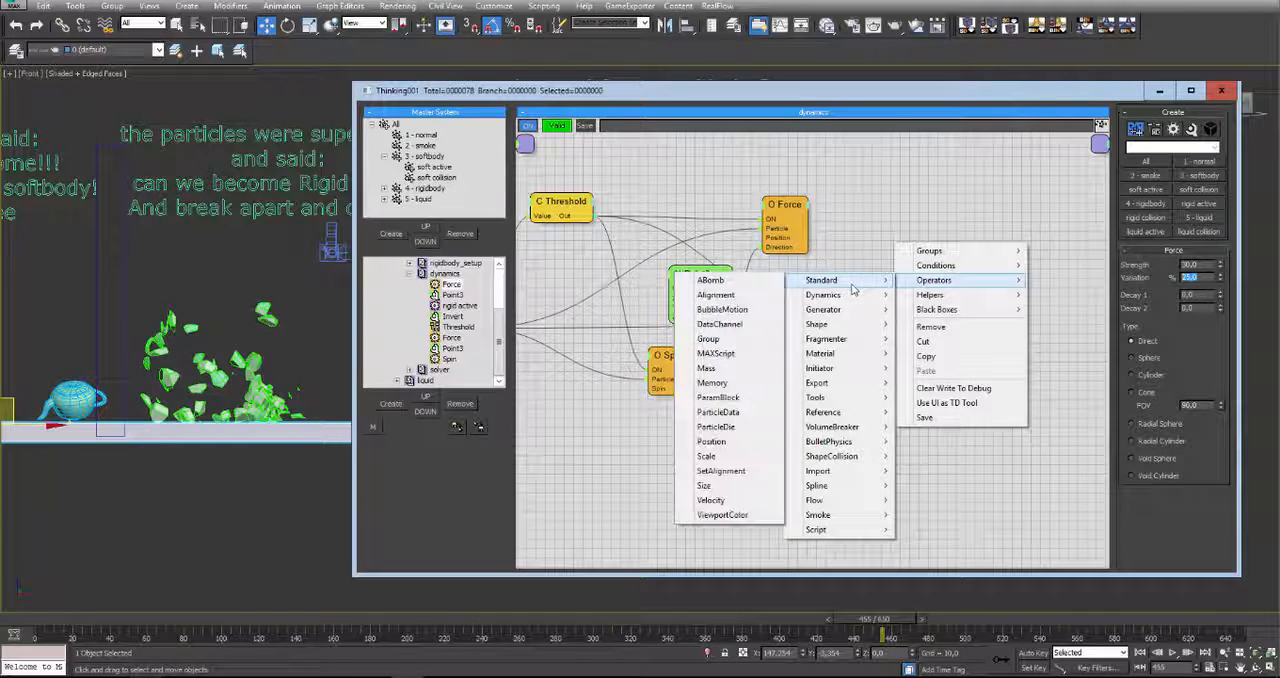
double_click(868, 257)
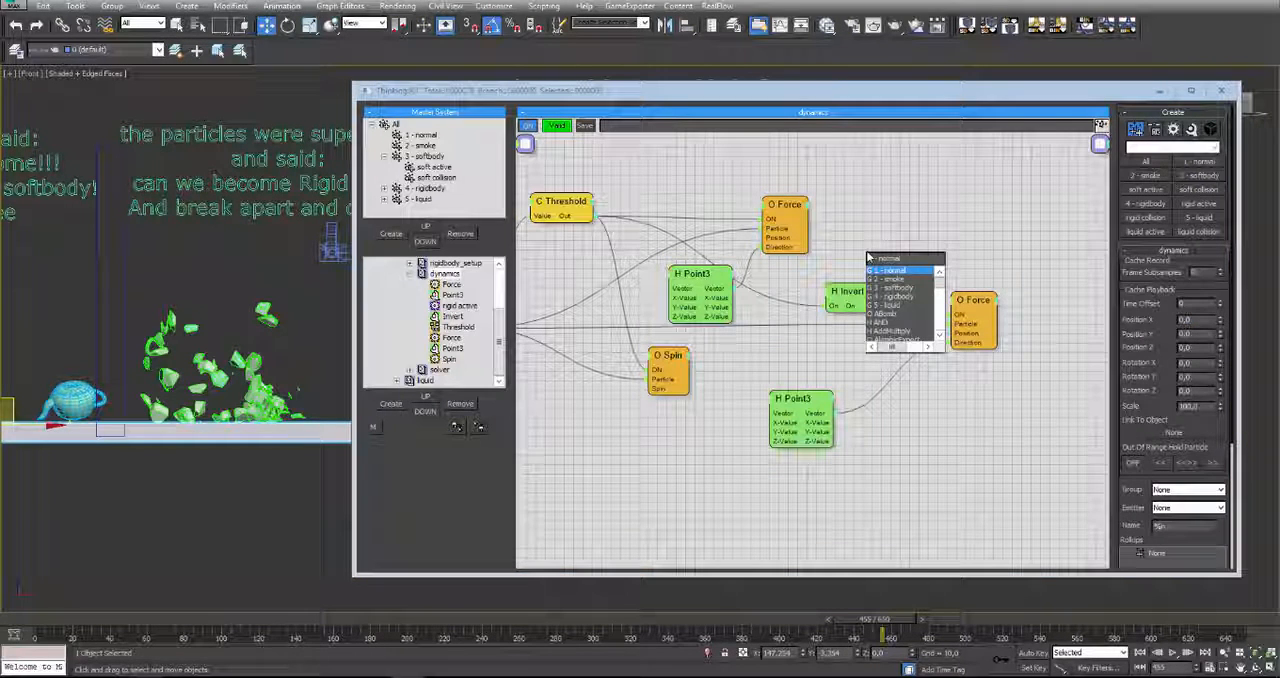
type("mass")
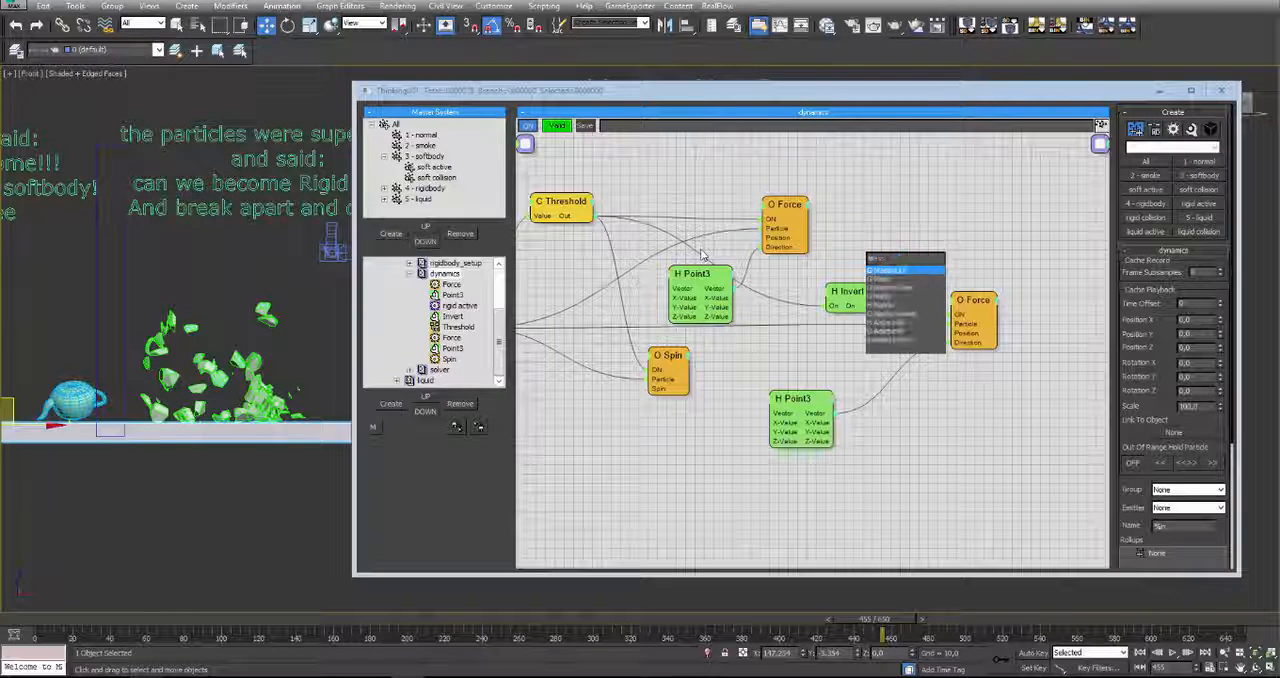
left_click(913, 270)
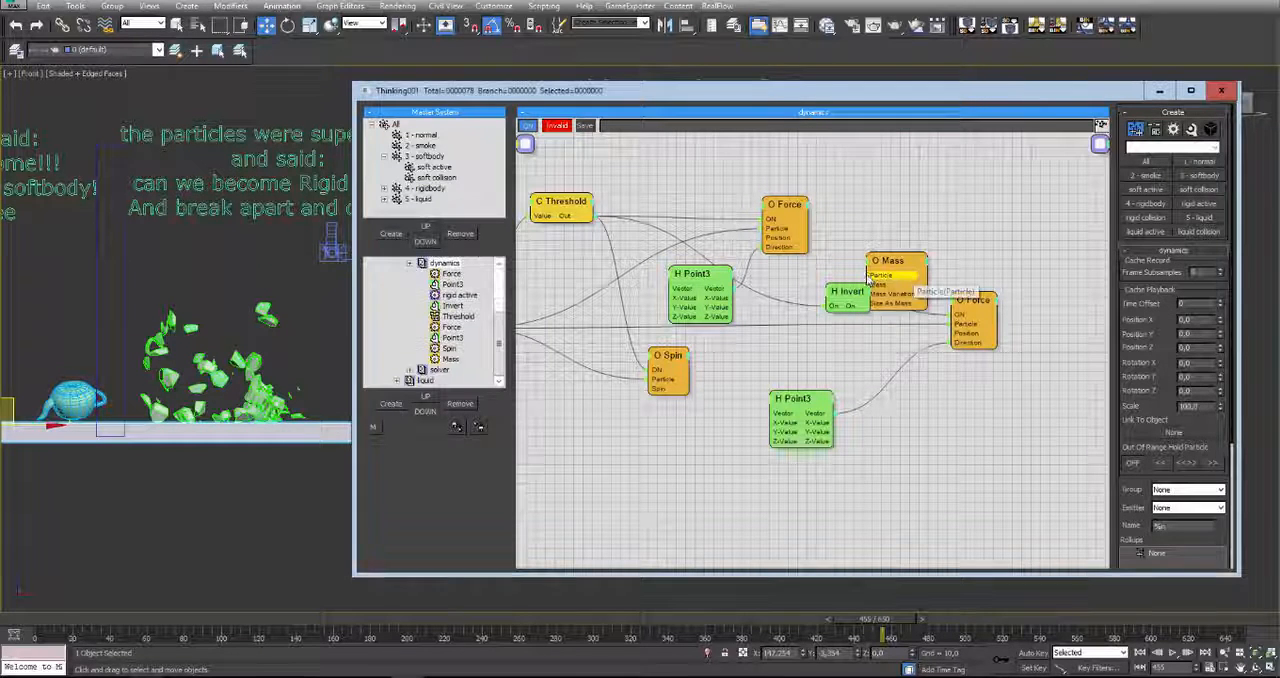
left_click_drag(905, 262, 1008, 205)
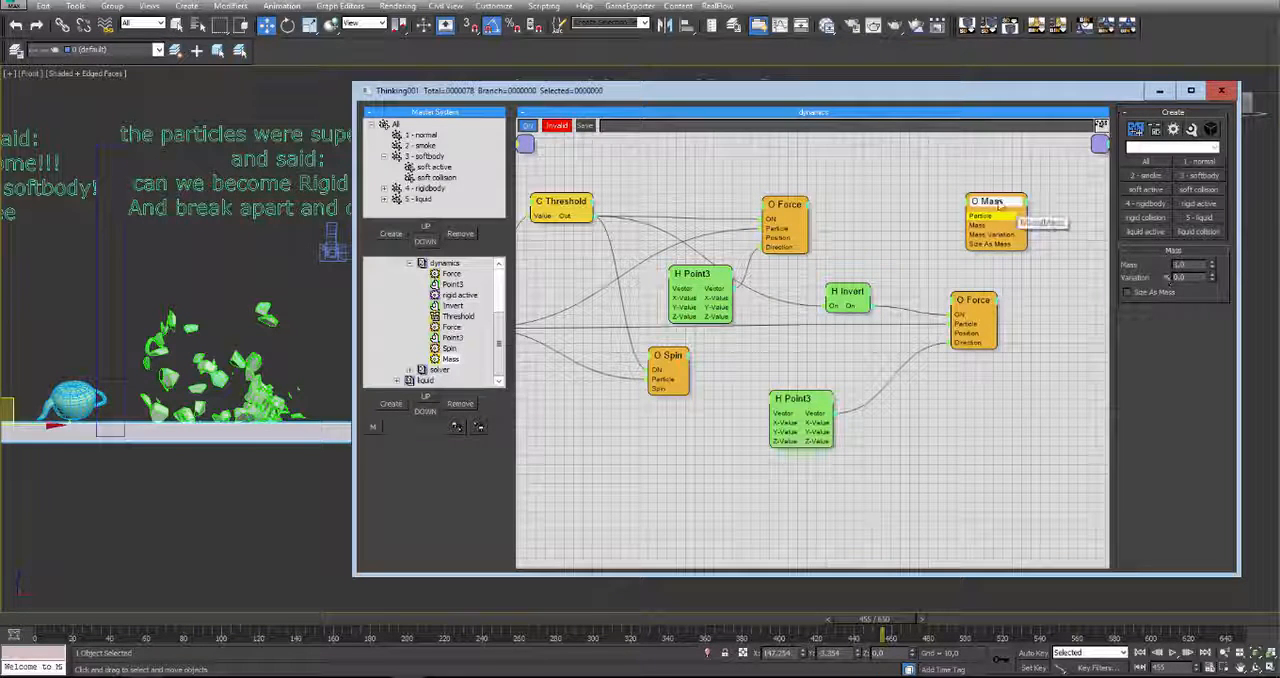
right_click(998, 203)
left_click(960, 456)
- Adjust the positions of the lower Force and its Point3 helper, and examine the teapot fragments in the viewport
mouse_move(992, 296)
left_mouse_down()
mouse_move(1002, 308)
mouse_move(975, 309)
left_mouse_up()
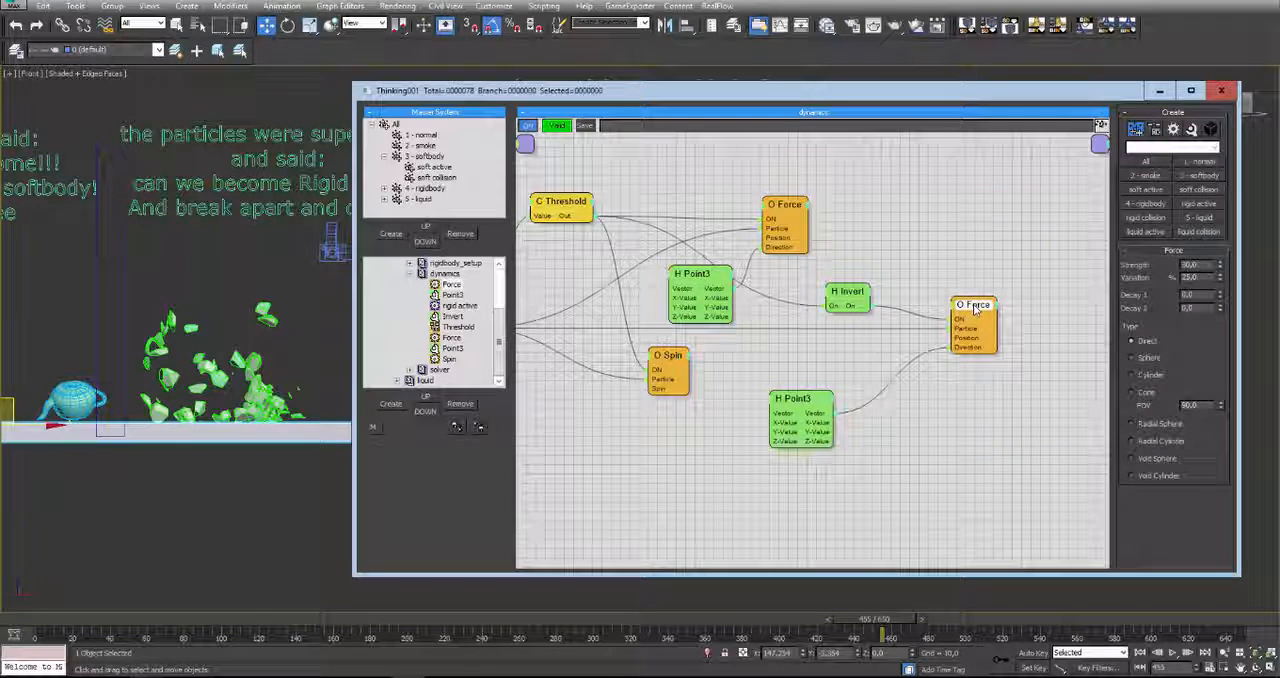
left_click_drag(792, 399, 828, 392)
left_click_drag(977, 309, 975, 312)
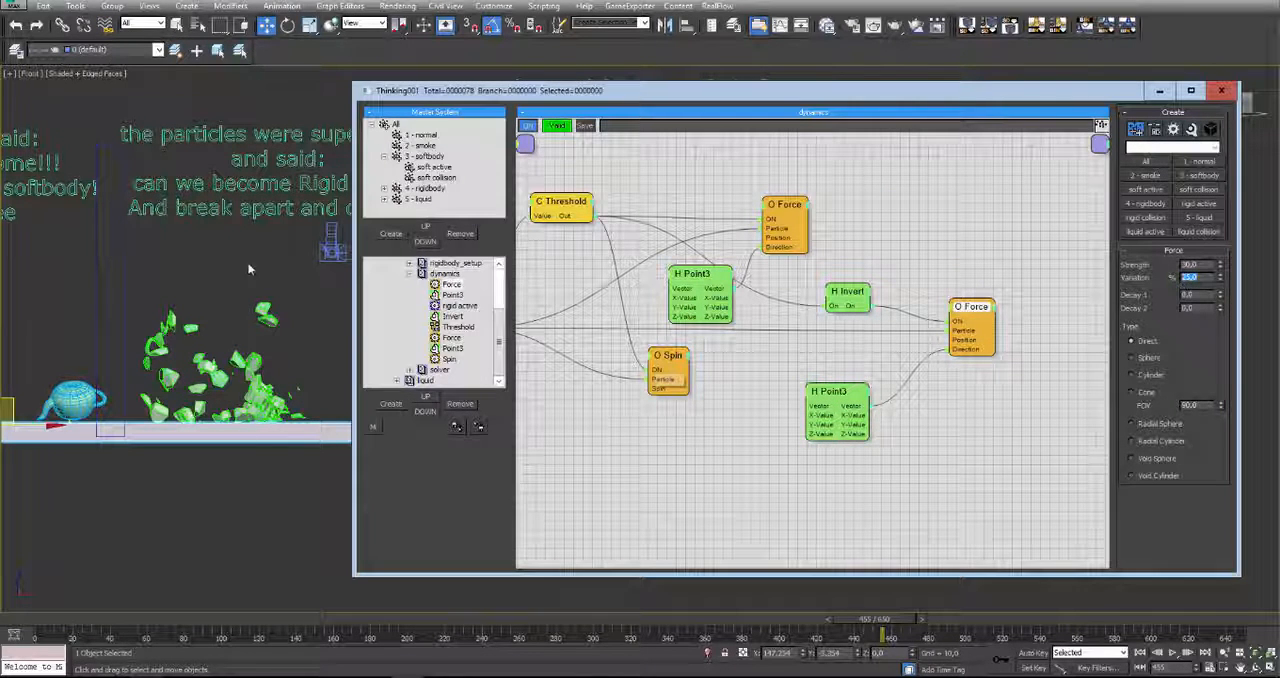
middle_click(308, 366)
scroll(308, 366, "down", 2)
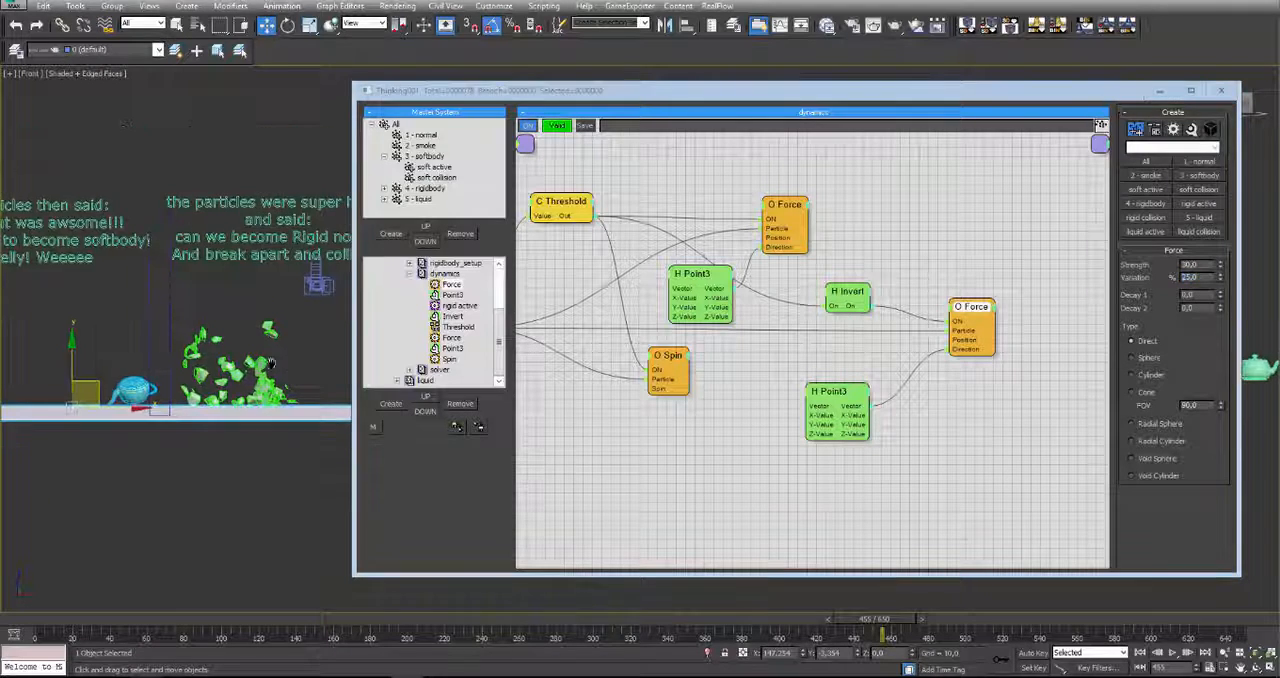
middle_click_drag(308, 366, 243, 390)
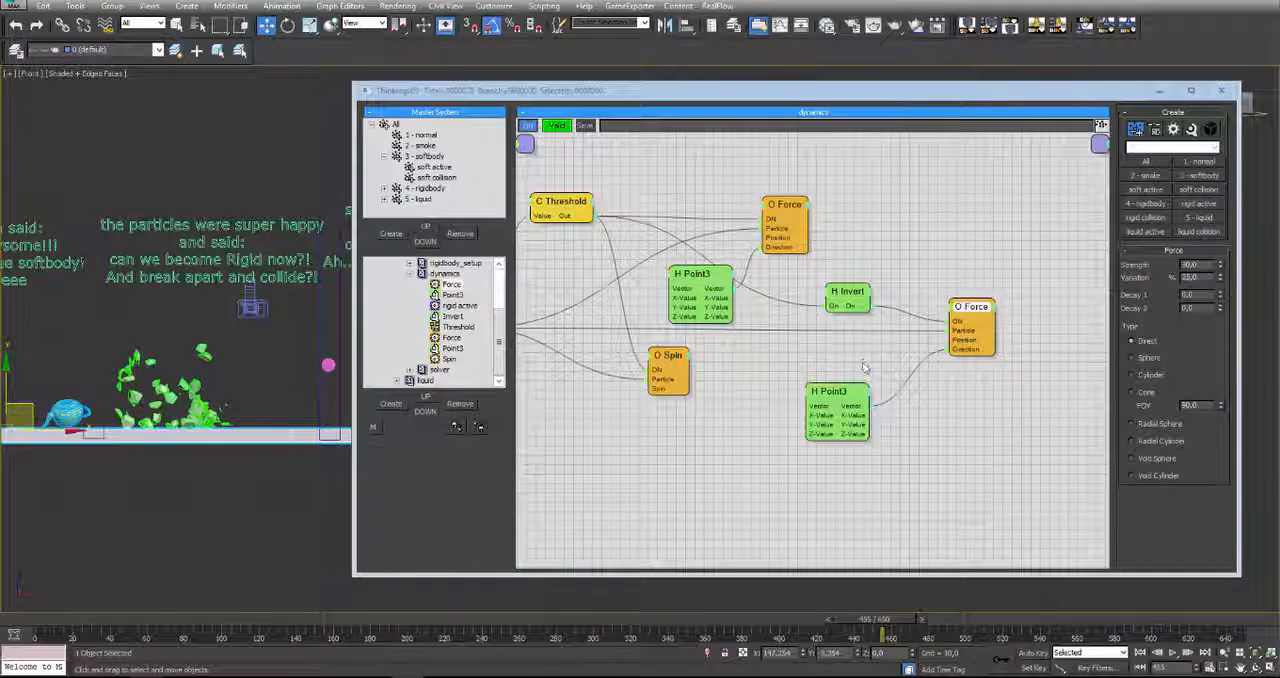
- Reposition the lower Point3 and Invert nodes, and locate the Invert helper in the Math category of helpers
middle_click_drag(716, 433, 803, 453)
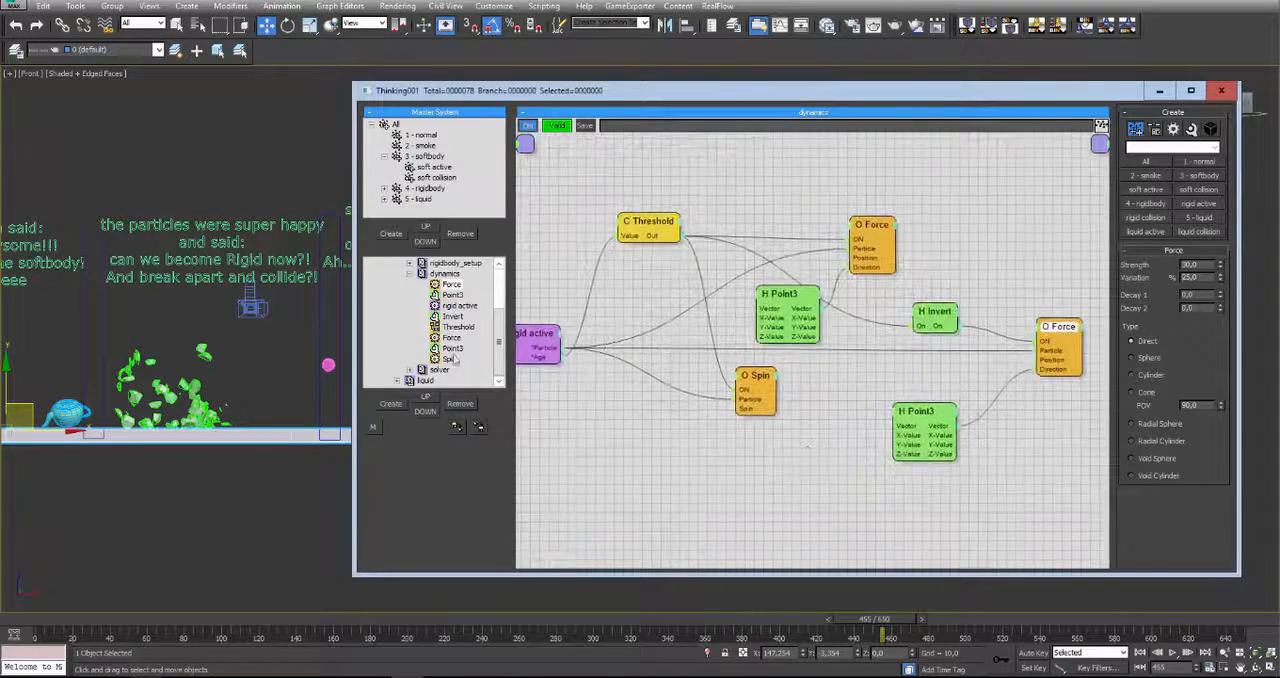
middle_click_drag(652, 450, 673, 446)
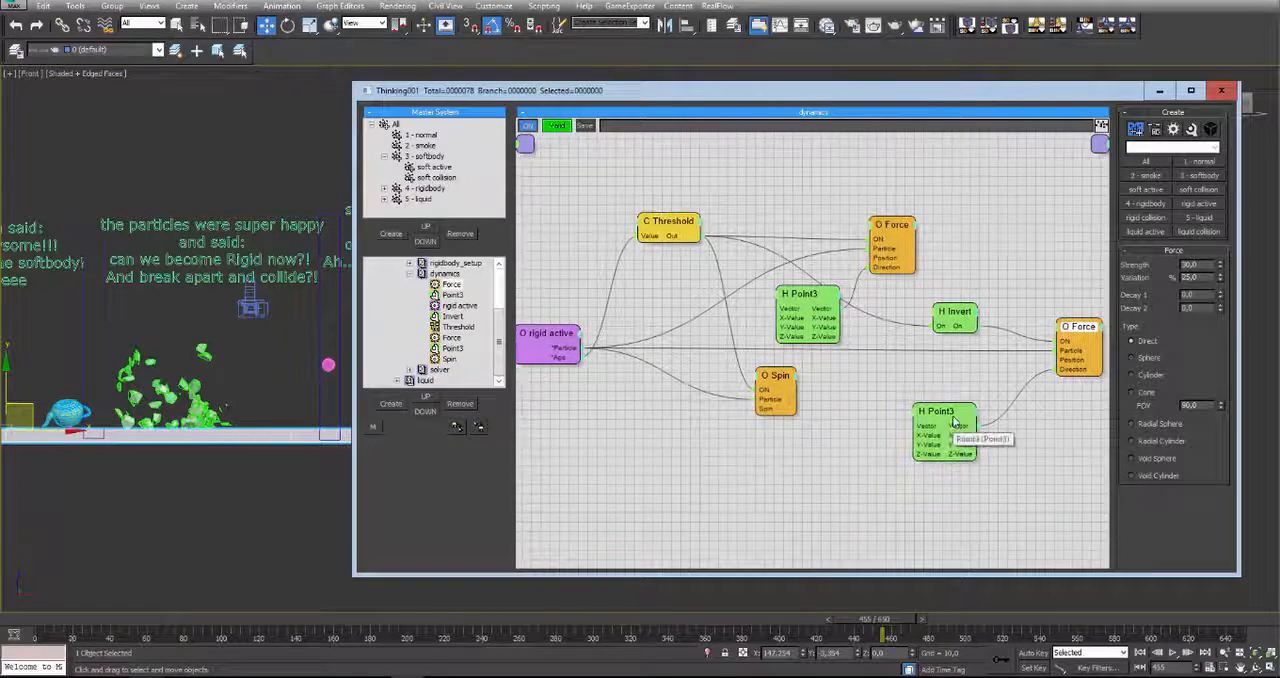
left_click_drag(944, 419, 935, 425)
mouse_move(958, 313)
left_mouse_down()
mouse_move(969, 286)
mouse_move(956, 297)
left_mouse_up()
right_click(810, 441)
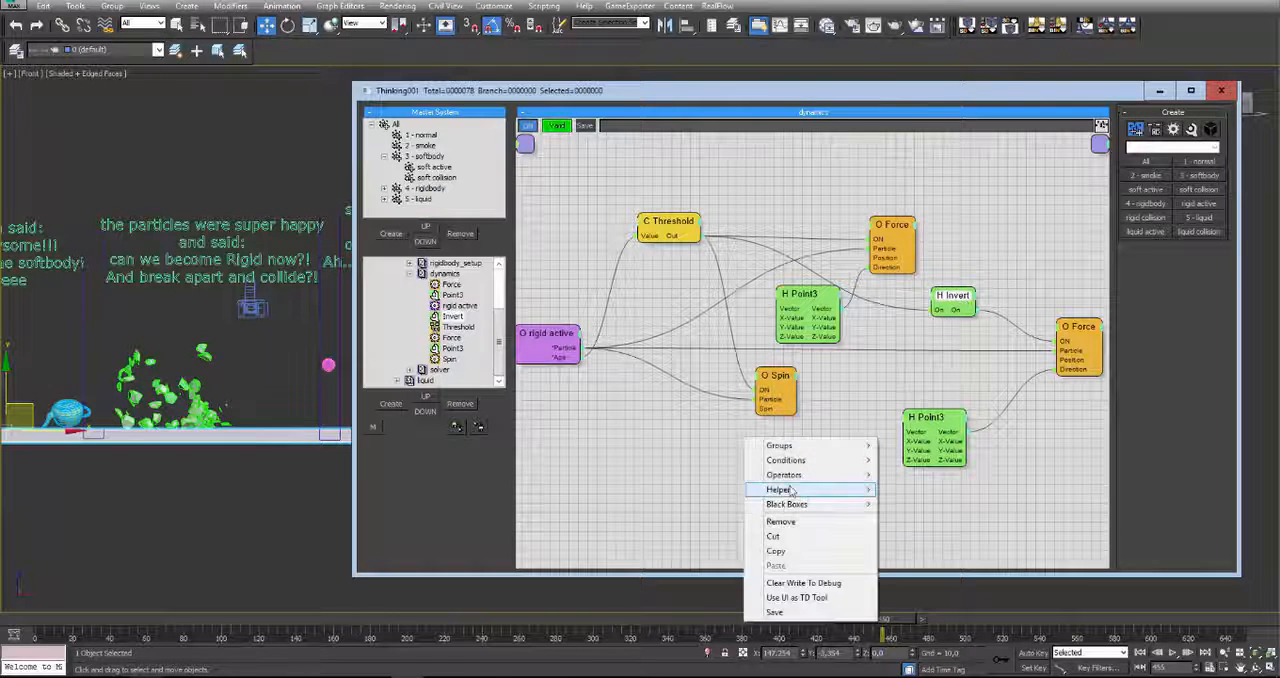
mouse_move(780, 490)
mouse_move(715, 504)
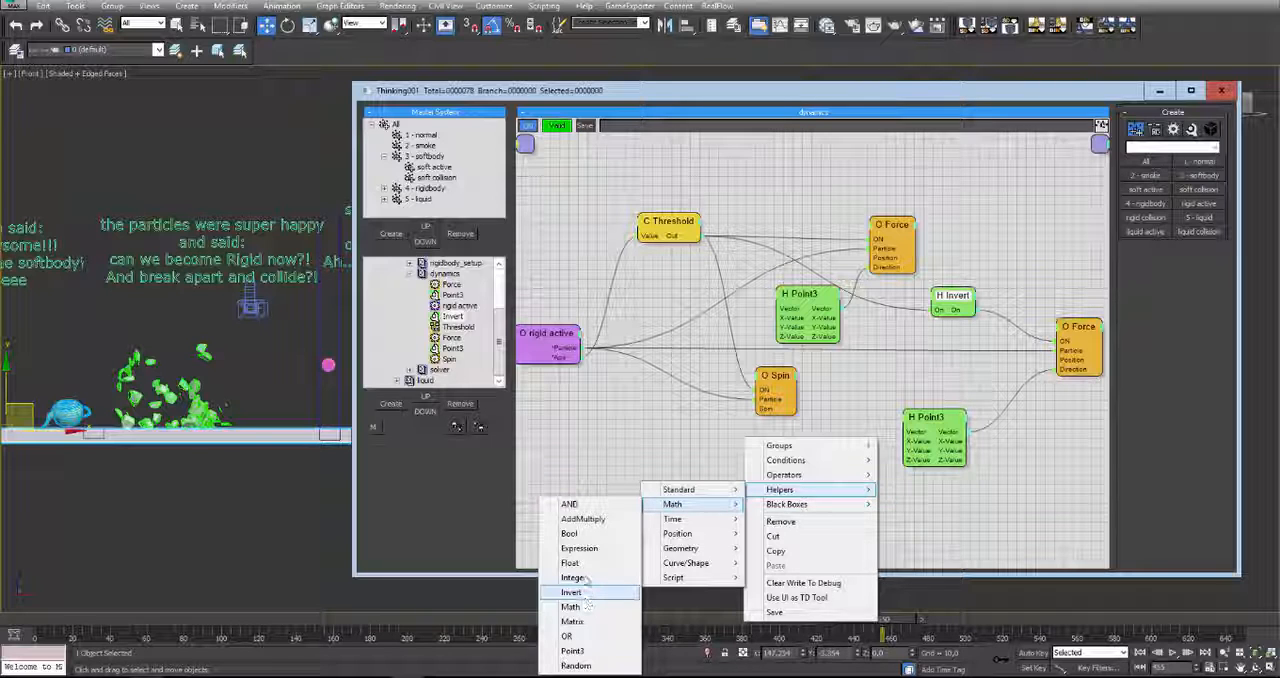
left_click(678, 224)
- Reposition the Threshold, Spin, Invert and both Force nodes to trace which operators act before and after the threshold
left_click_drag(678, 224, 709, 225)
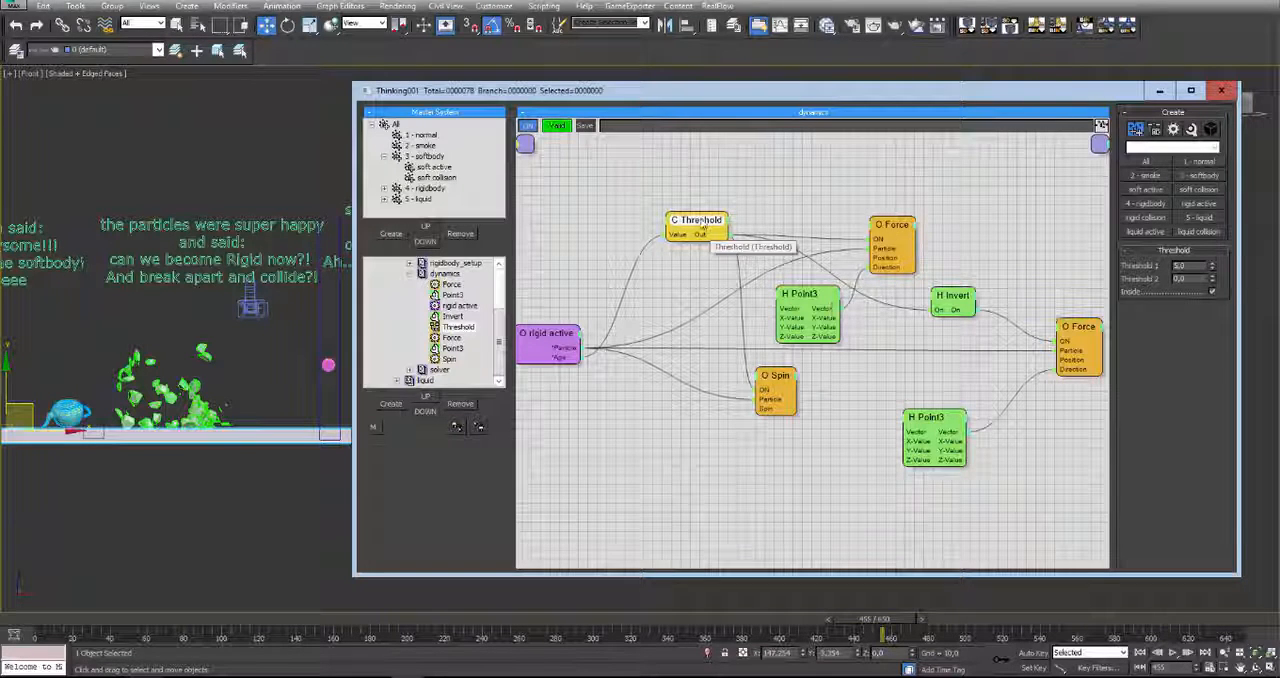
mouse_move(778, 392)
left_mouse_down()
mouse_move(804, 388)
mouse_move(792, 379)
left_mouse_up()
left_click_drag(888, 227, 894, 223)
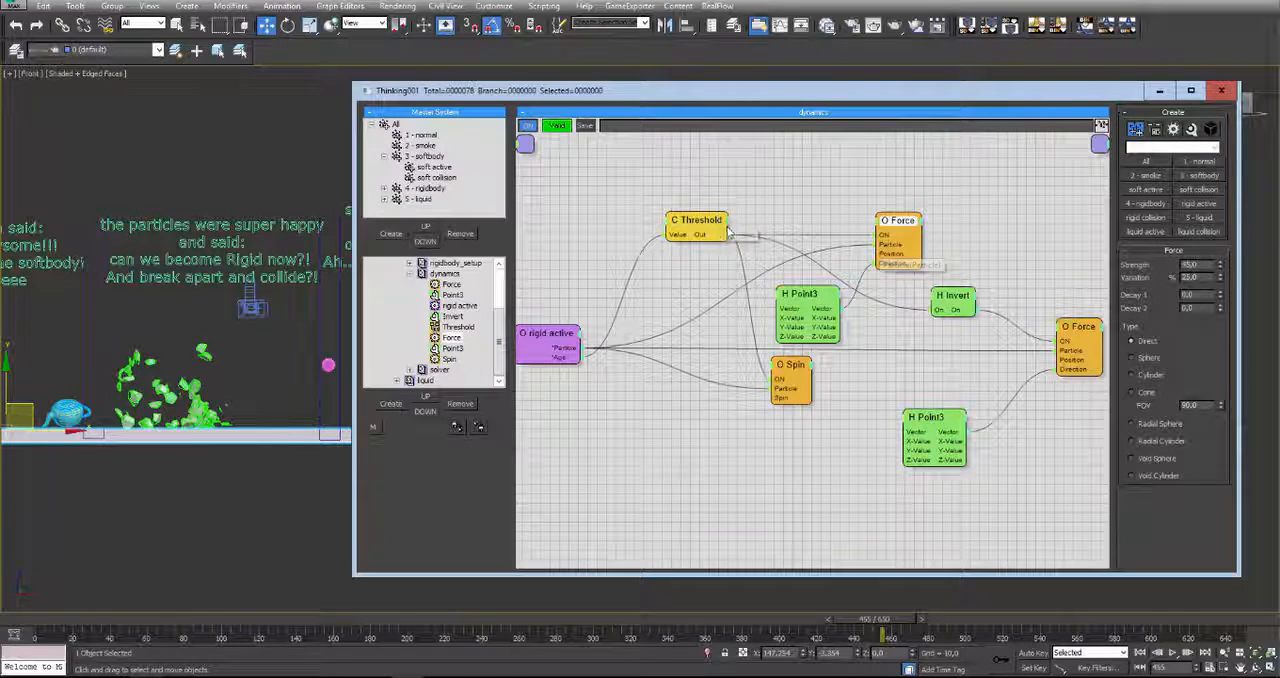
left_click_drag(705, 222, 698, 220)
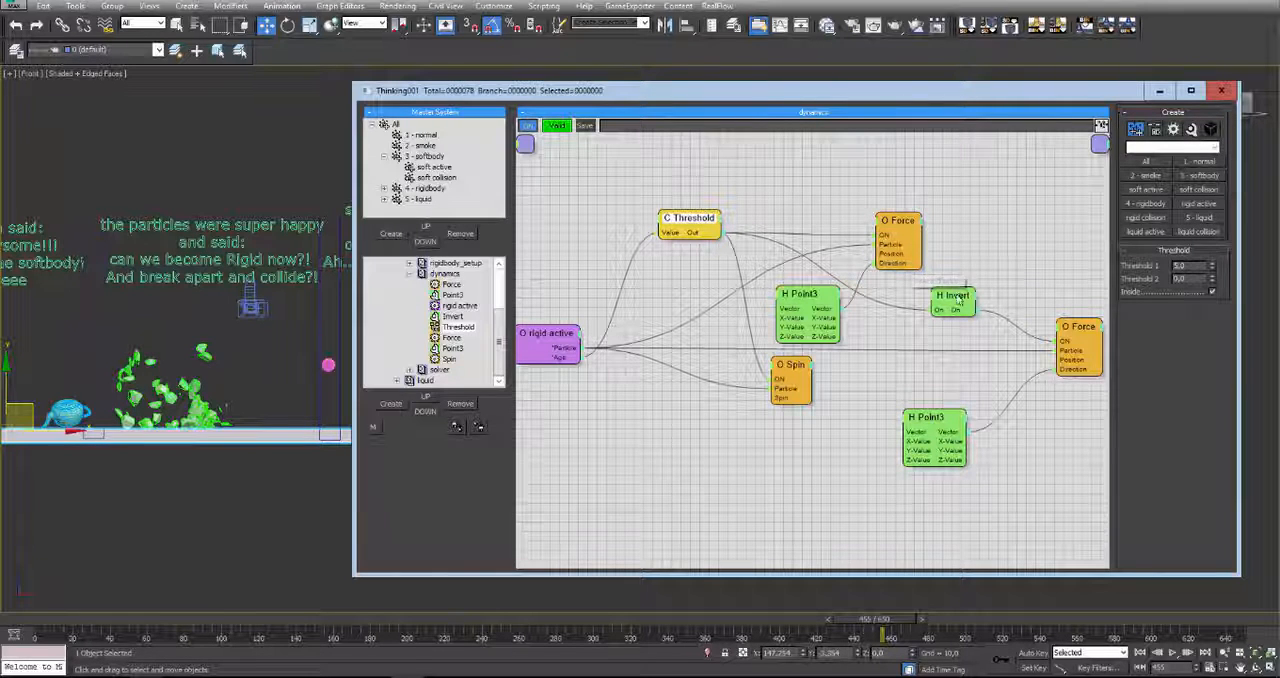
left_click_drag(975, 300, 967, 293)
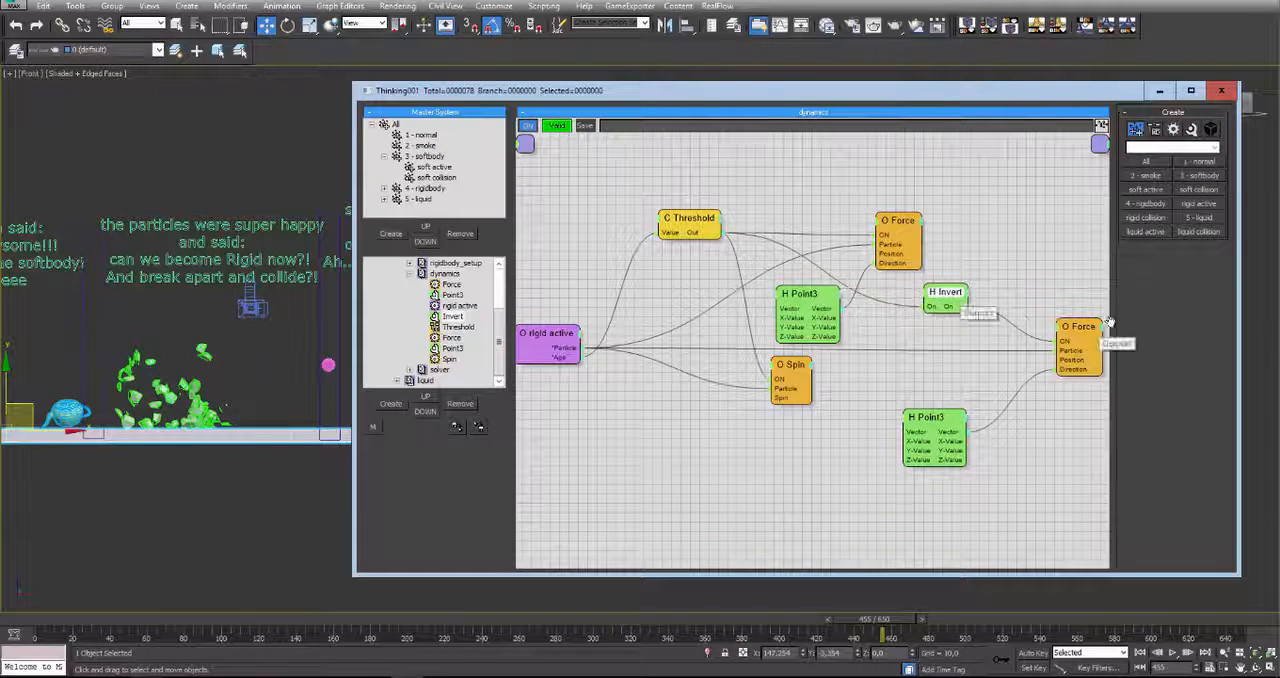
left_click_drag(1086, 332, 1066, 325)
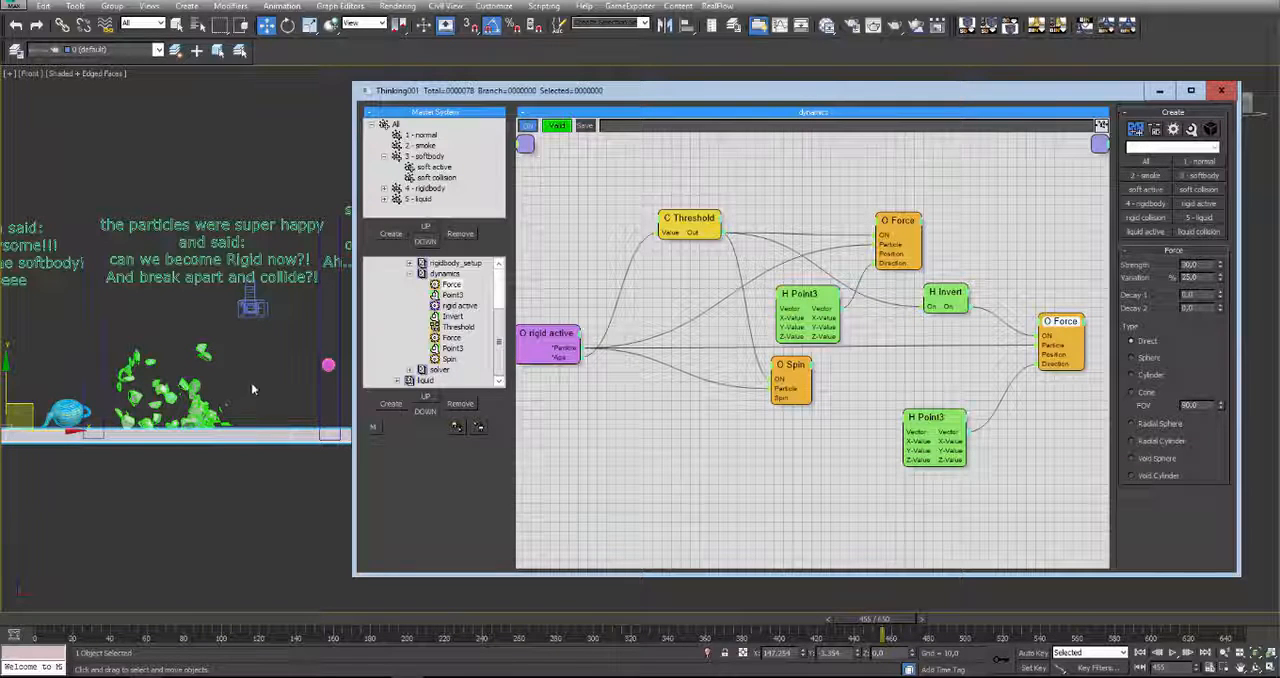
- Open the rigidbody solver set and reposition its SC operator, reviewing the group, deflector and friction settings
middle_click_drag(328, 381, 262, 390)
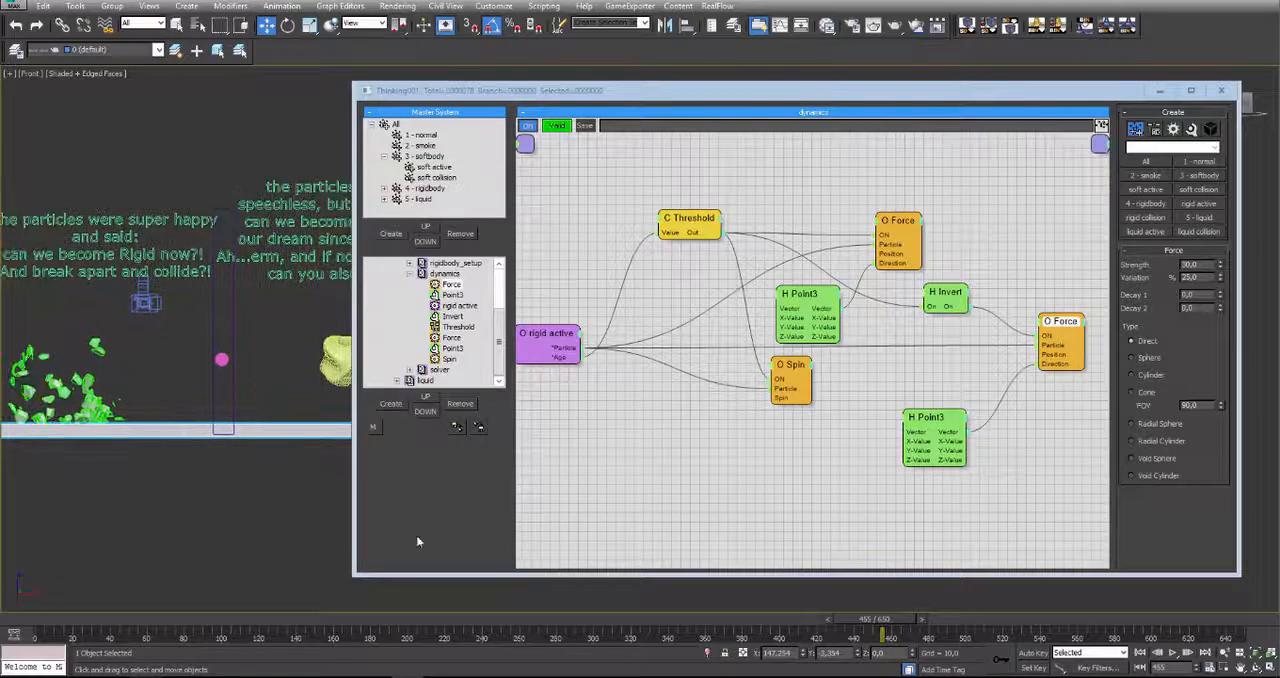
left_click(410, 274)
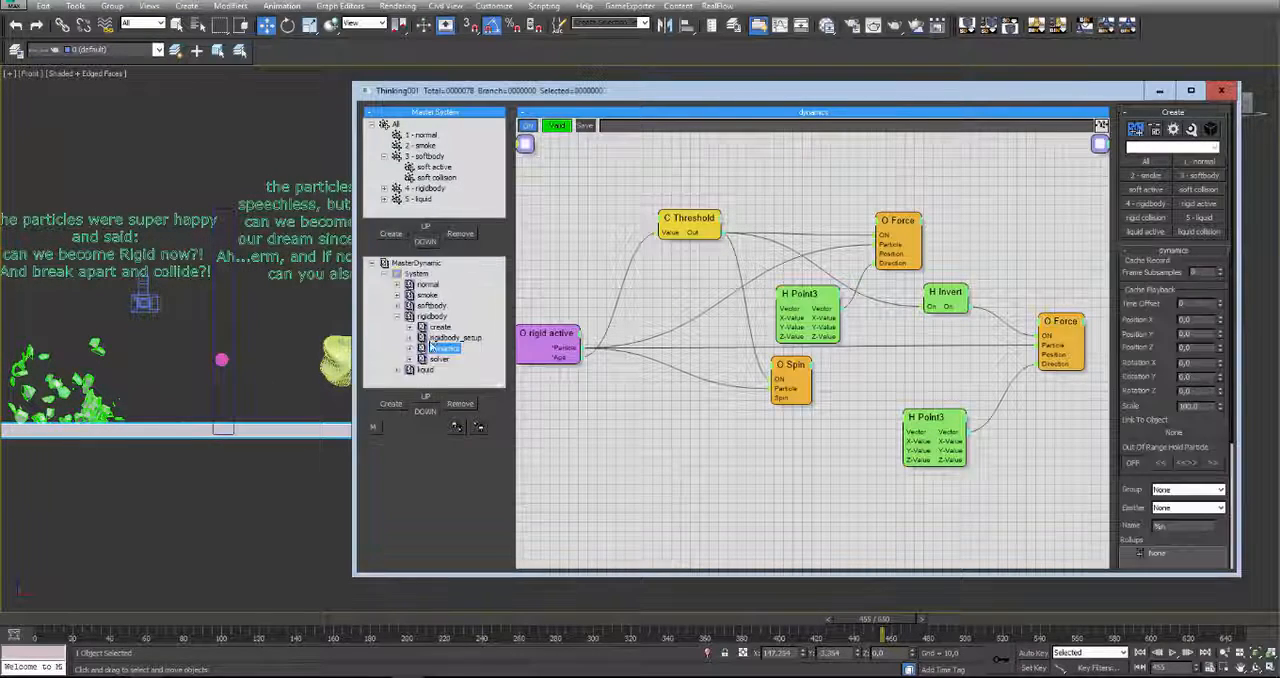
left_click(434, 361)
left_click_drag(549, 385, 733, 268)
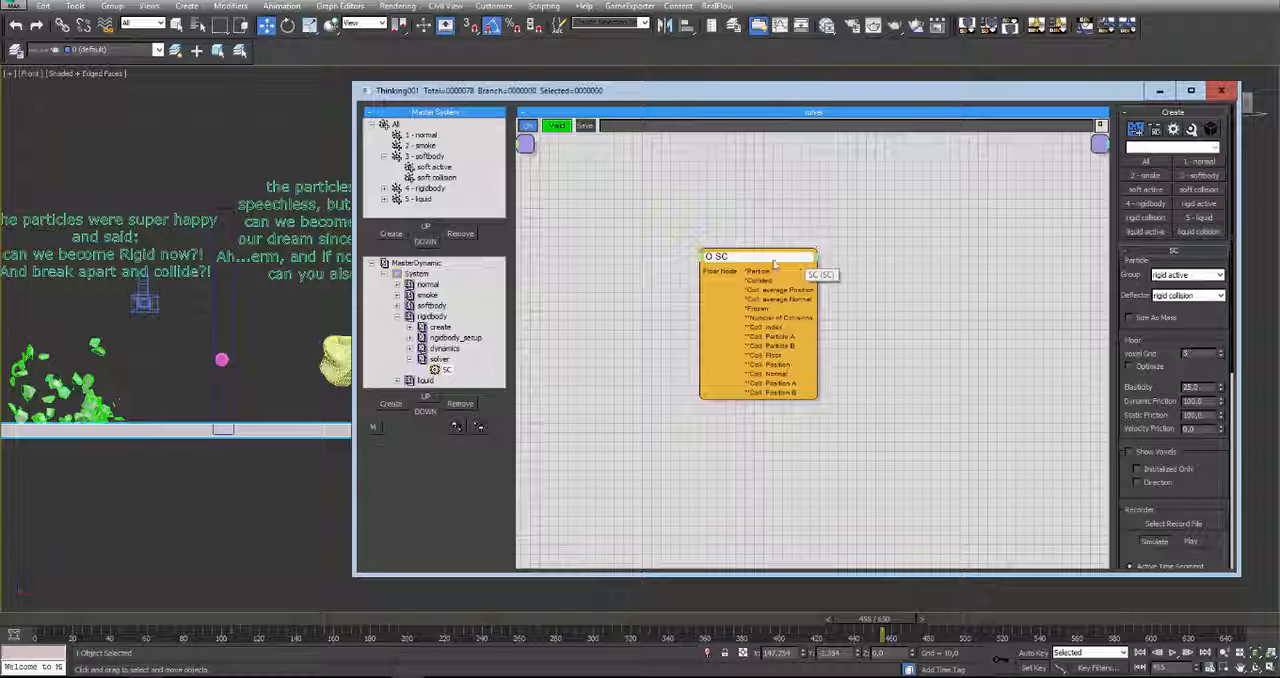
mouse_move(774, 263)
left_mouse_down()
mouse_move(791, 294)
mouse_move(863, 280)
mouse_move(788, 276)
left_mouse_up()
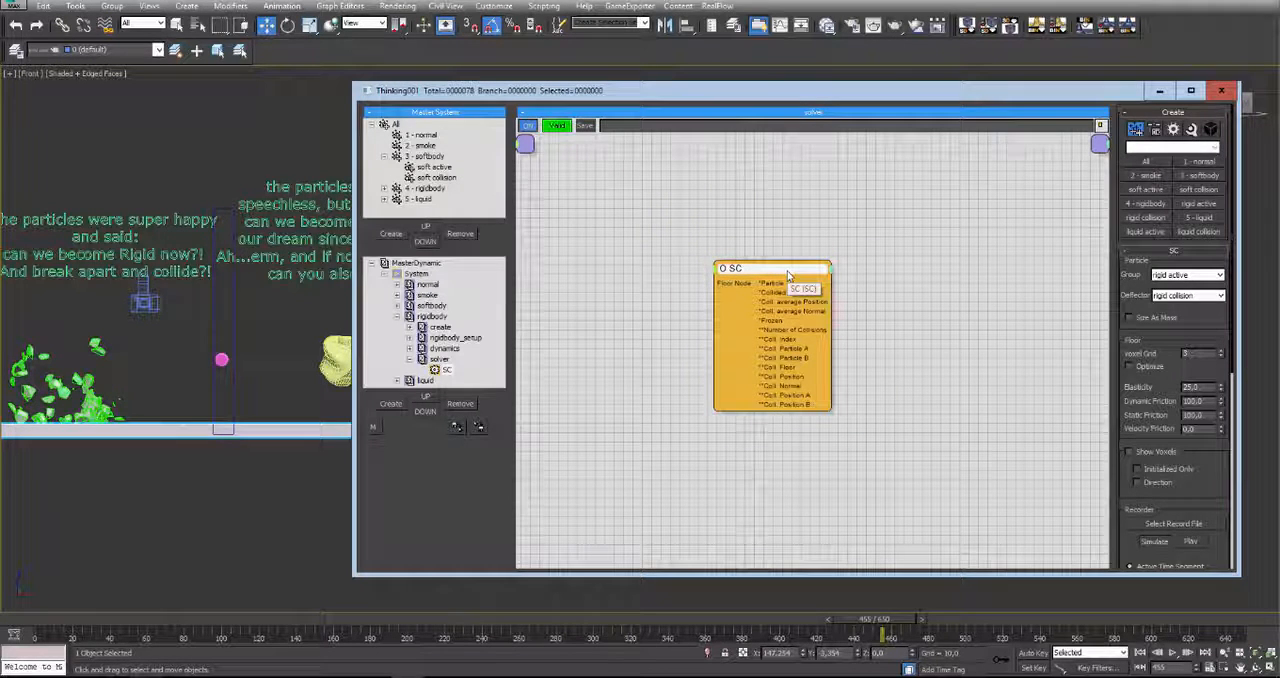
left_click_drag(733, 272, 756, 291)
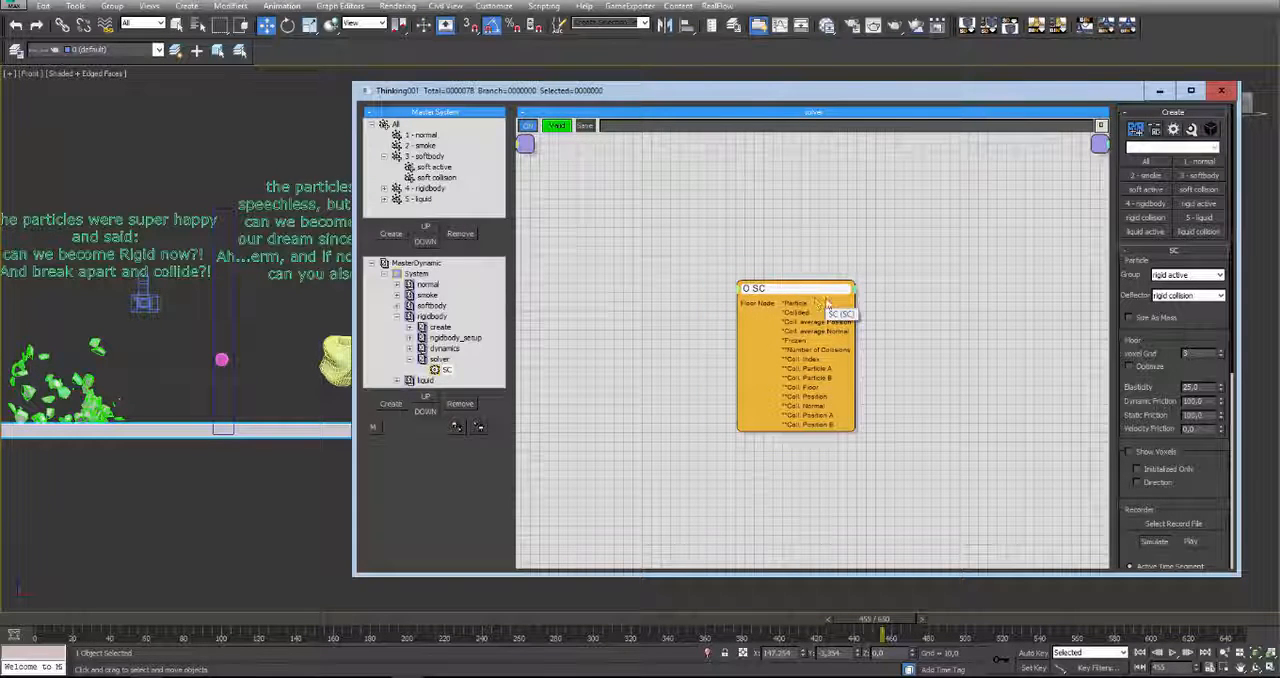
left_click_drag(807, 295, 770, 277)
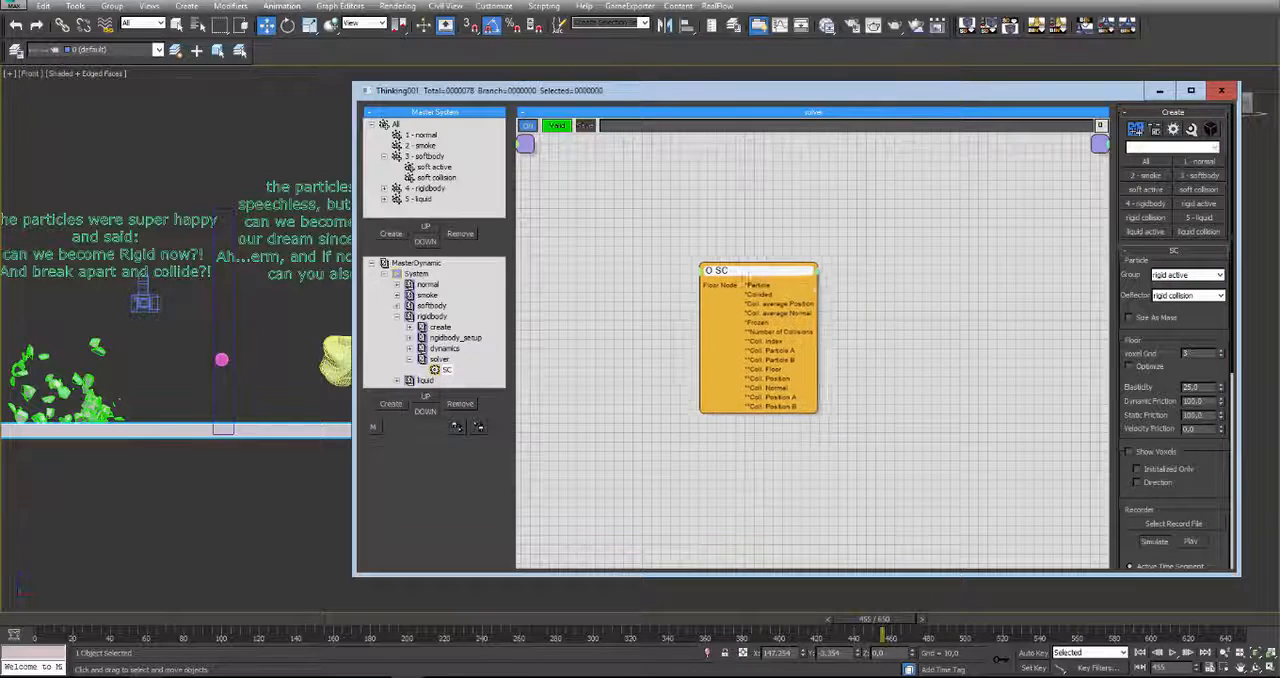
- Add a second SC operator from the ShapeCollision category beside the existing one, and remove it again
right_click(851, 278)
mouse_move(930, 313)
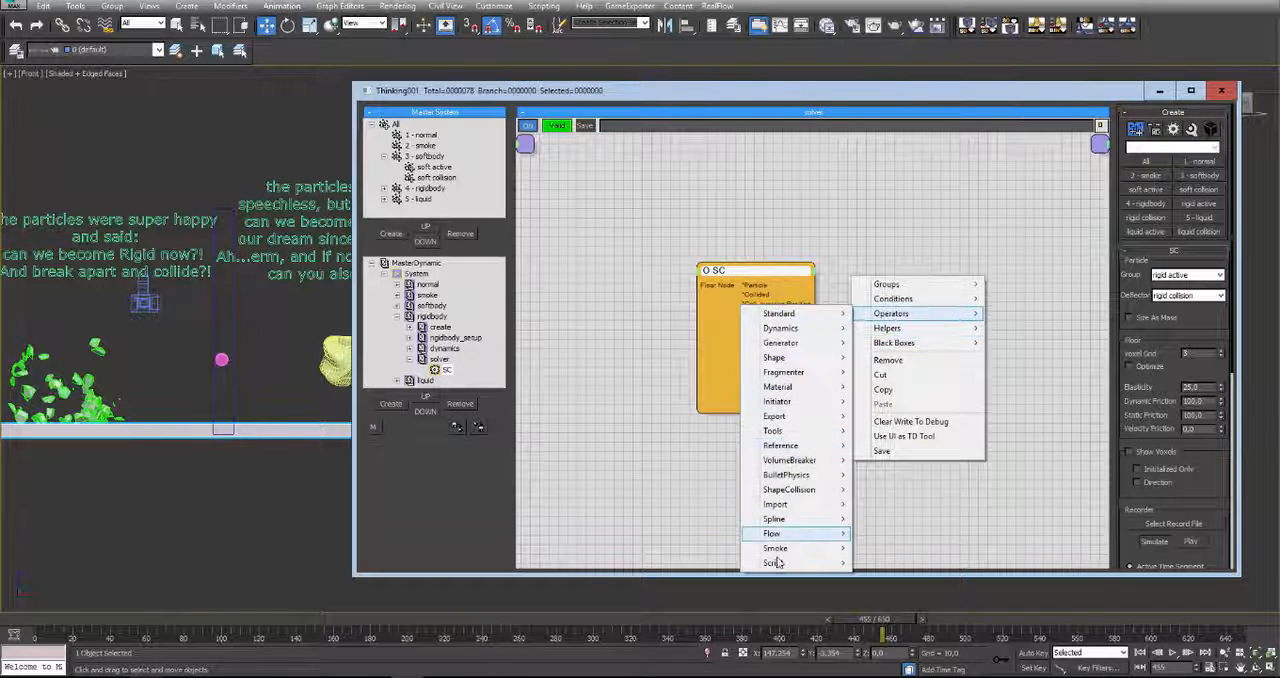
mouse_move(798, 477)
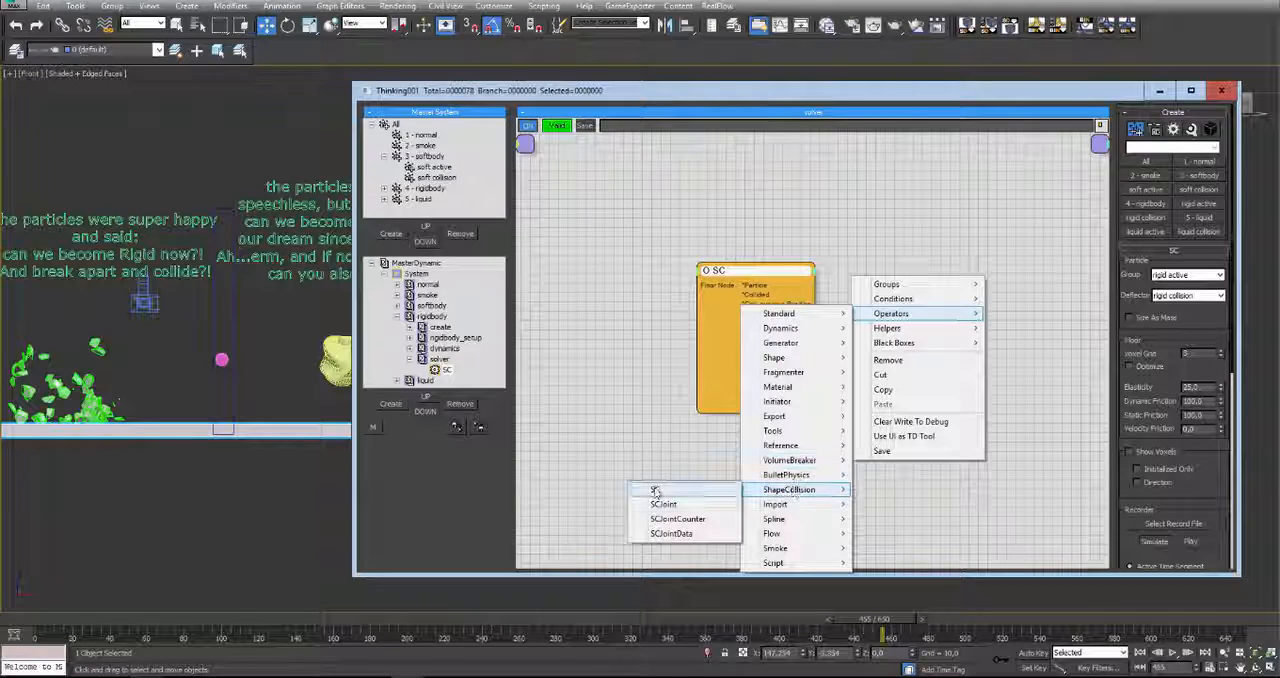
left_click(670, 494)
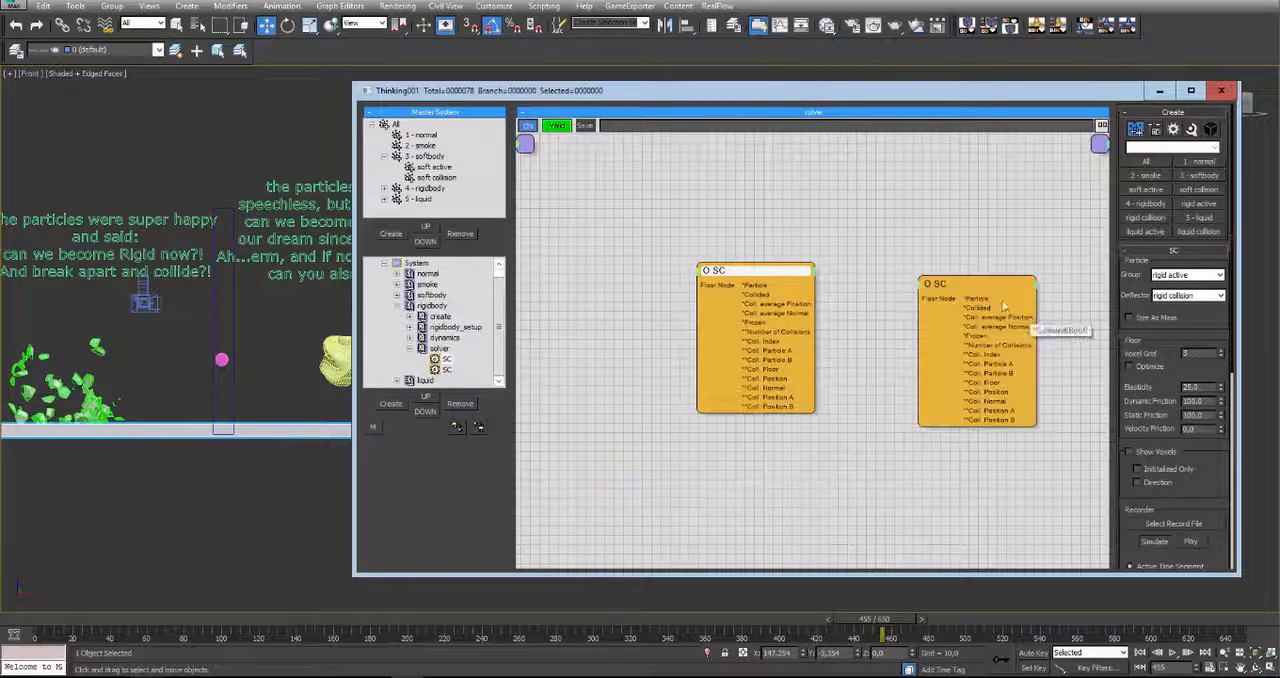
left_click_drag(977, 290, 929, 282)
right_click(929, 284)
left_click(951, 541)
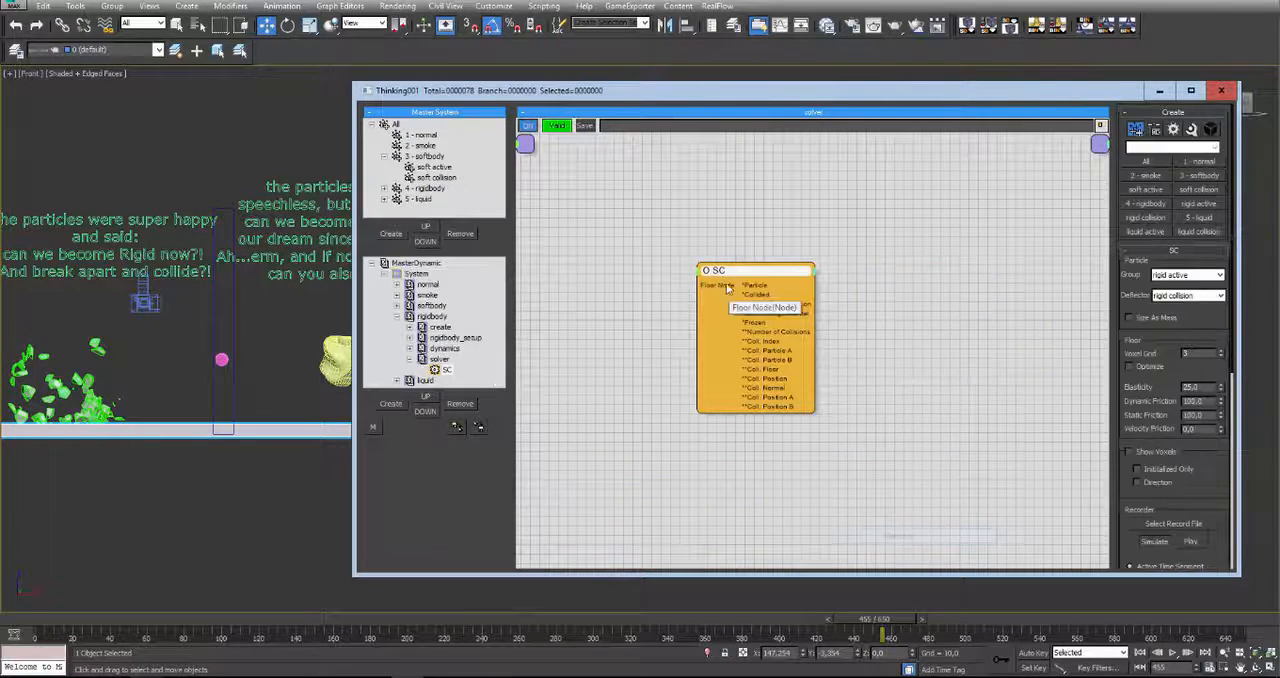
- Reposition the SC operator in the solver set and review its particle group choices, keeping rigid active as the group
left_click_drag(737, 272, 725, 273)
left_click(1175, 275)
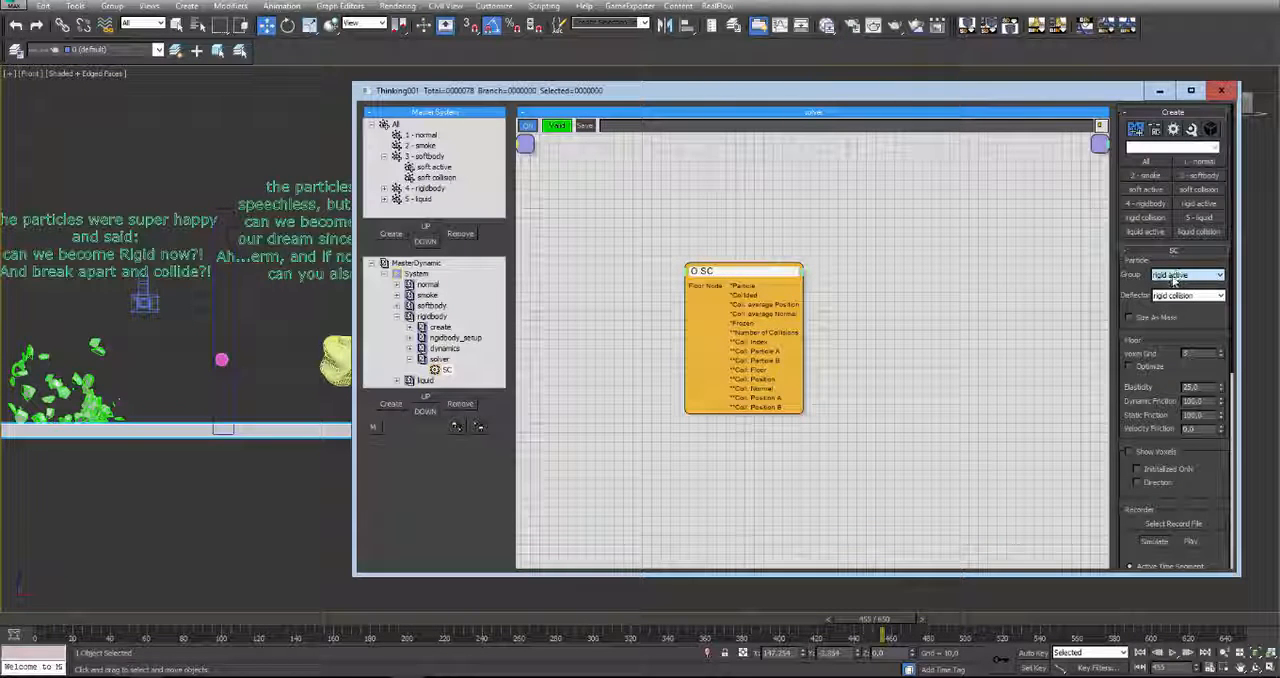
left_click(1175, 280)
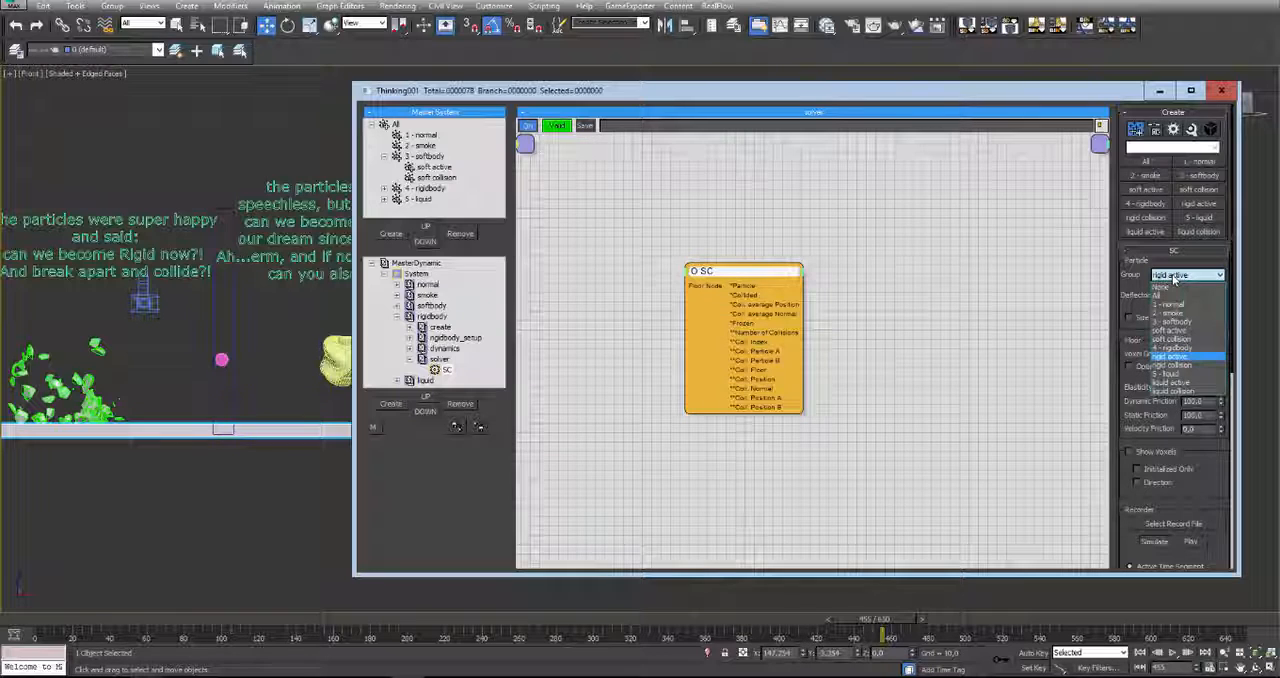
left_click(1175, 280)
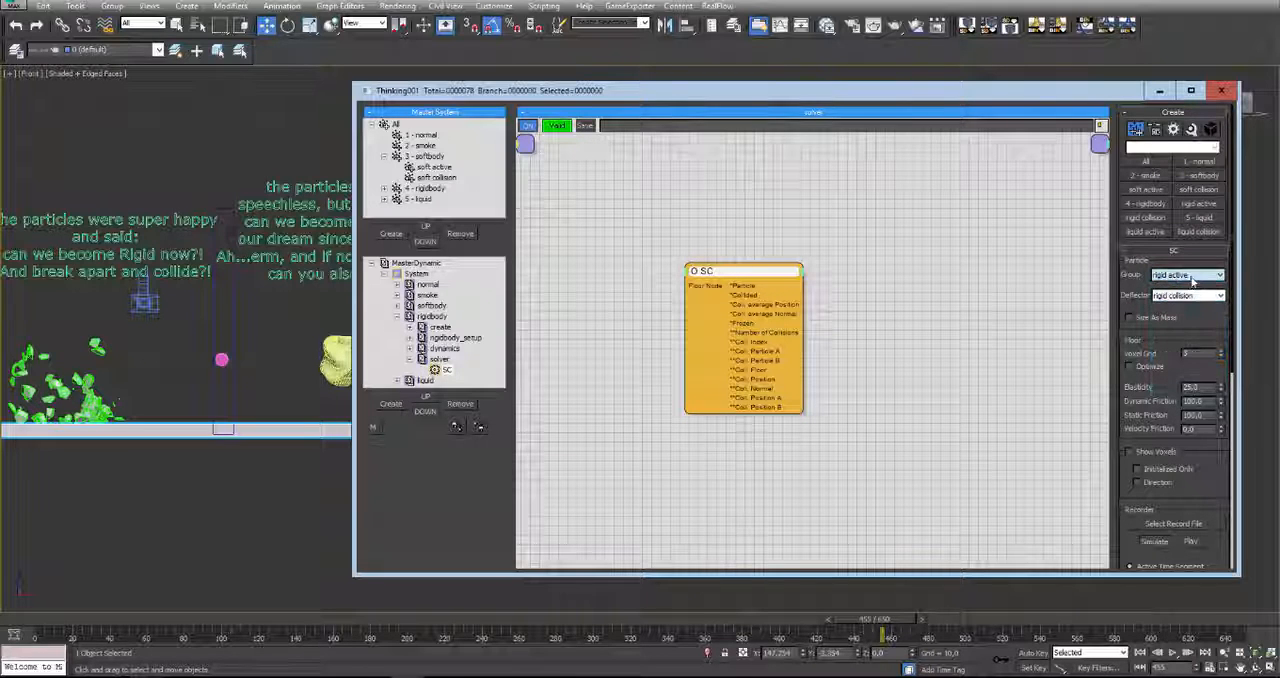
mouse_move(1143, 349)
left_mouse_down()
mouse_move(1143, 330)
mouse_move(1144, 348)
left_mouse_up()
left_click_drag(747, 271, 781, 289)
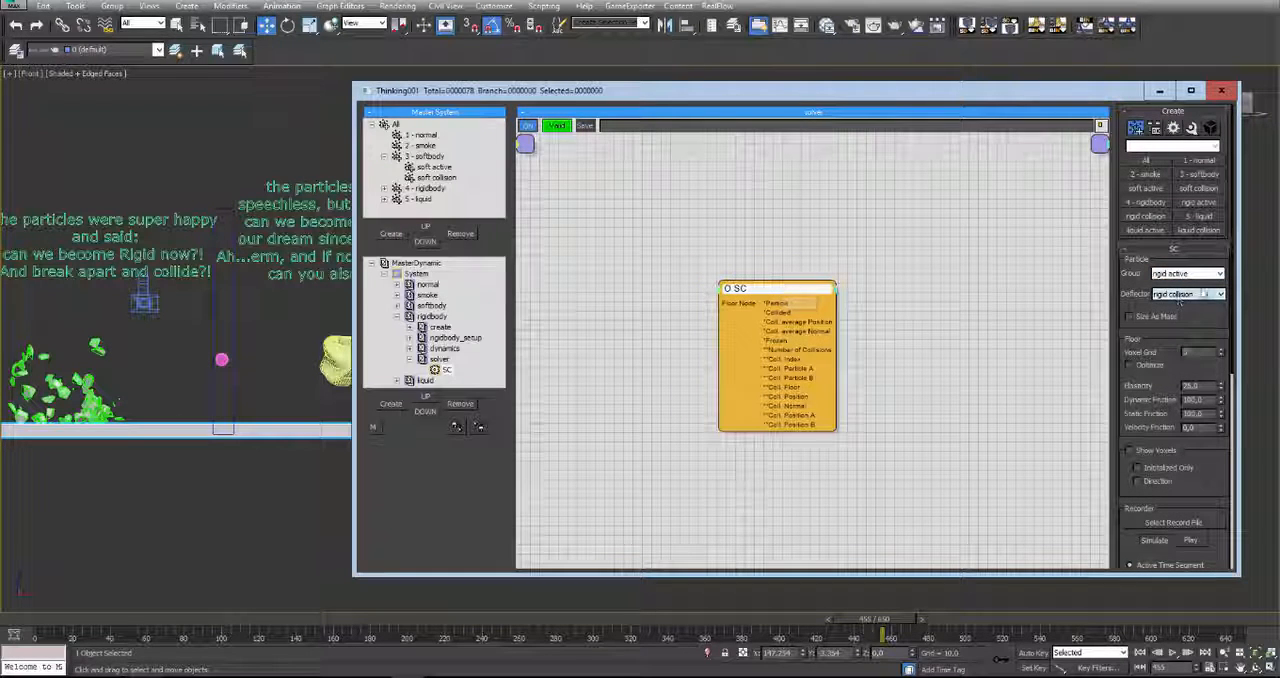
- Expand the 4 - rigidbody group, open the rigidbody create set, and reposition its Group and ObjToParticle nodes to check their assigned groups
double_click(439, 190)
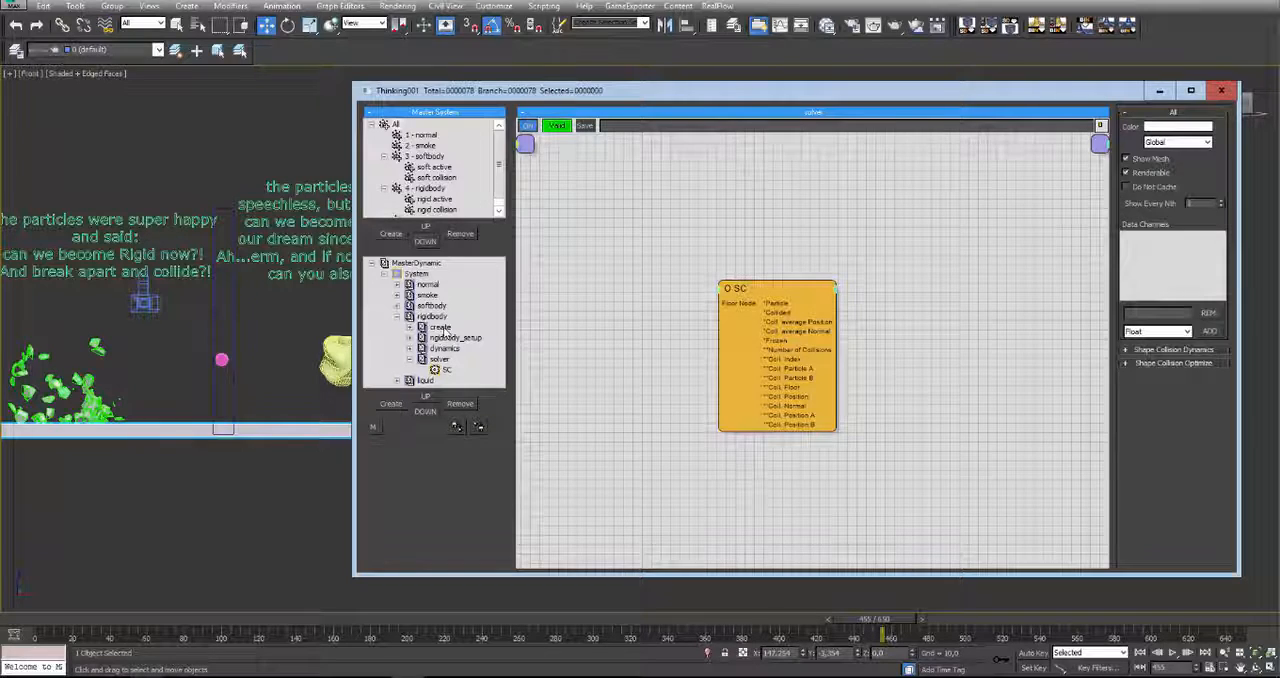
double_click(442, 328)
left_click(985, 340)
left_click_drag(985, 340, 957, 333)
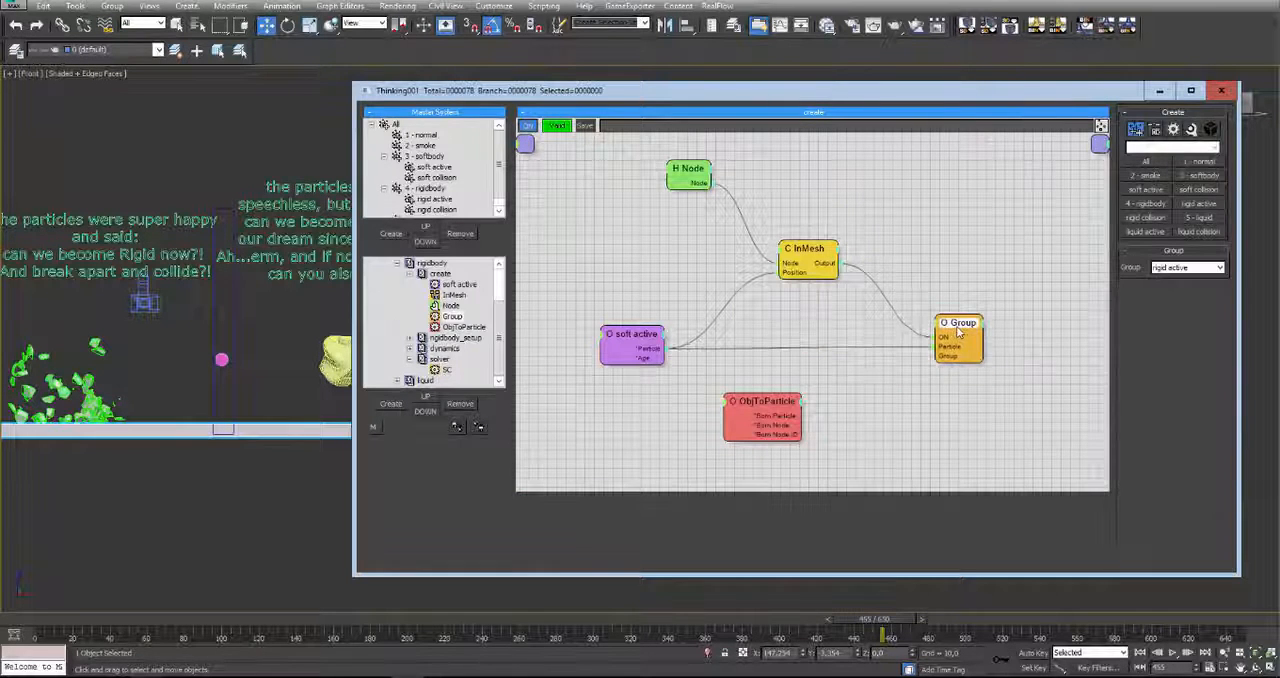
left_click_drag(764, 403, 790, 413)
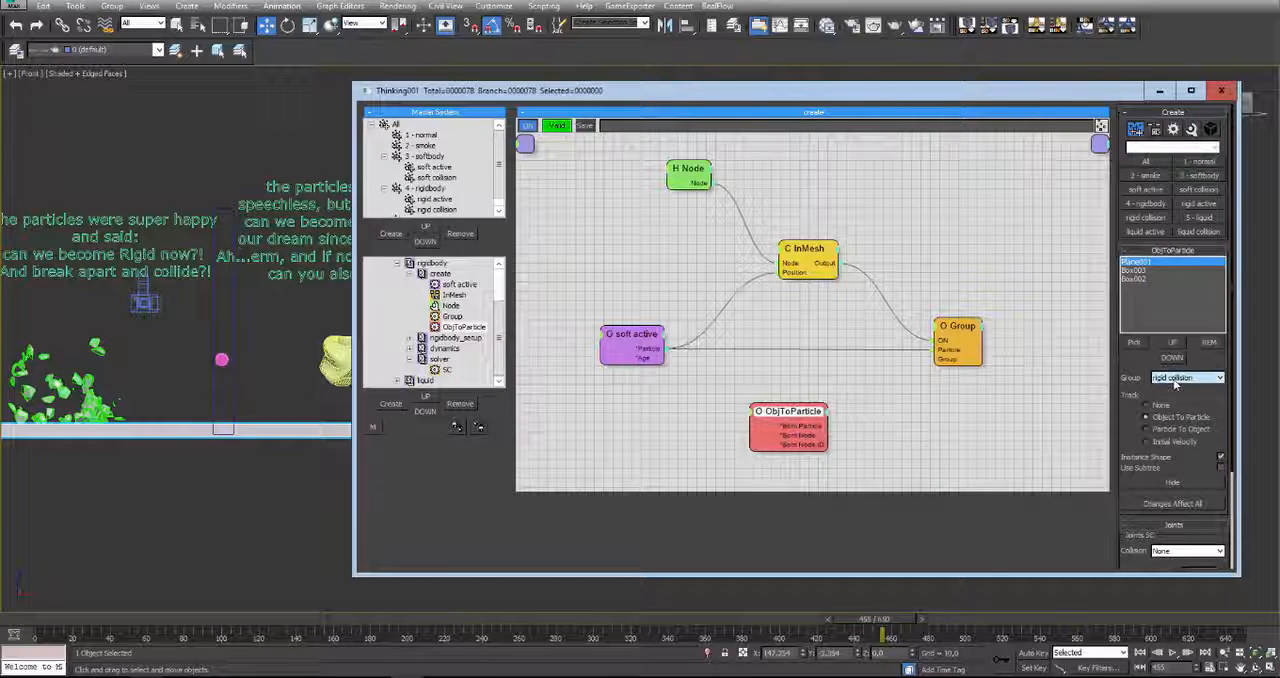
- Return to the rigidbody solver set and review the SC operator's Recorder, Optimize and Physics settings
left_click(409, 273)
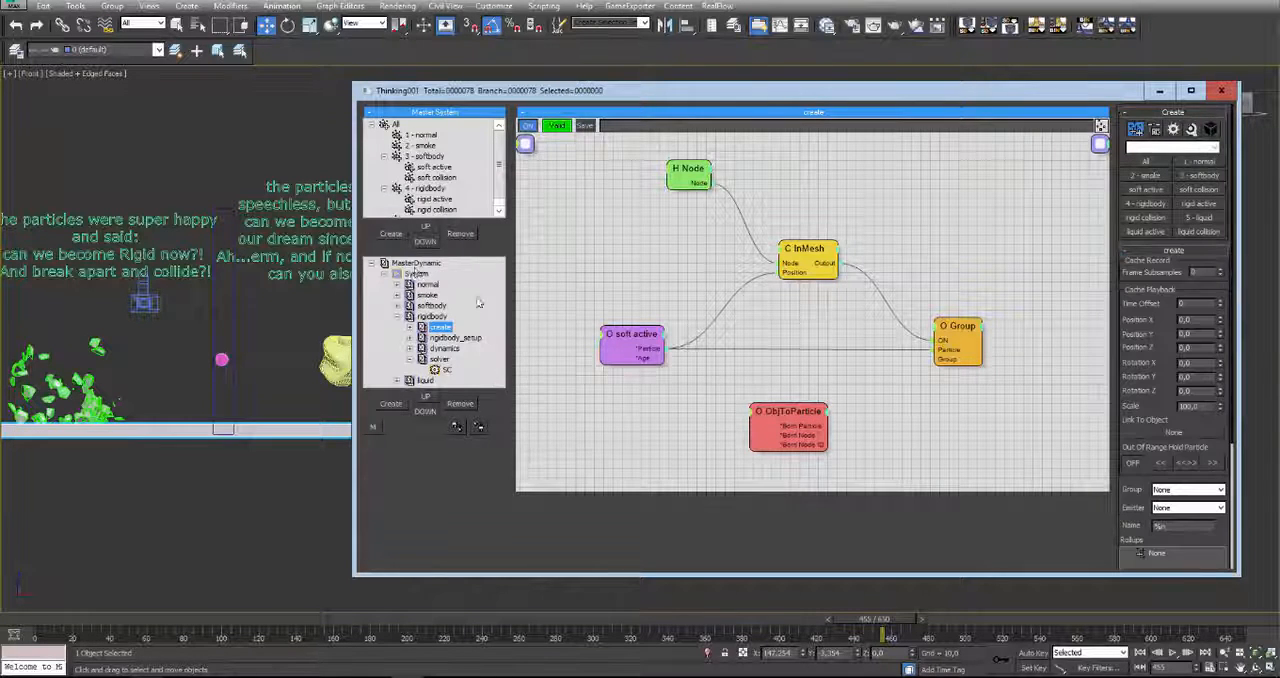
left_click(440, 358)
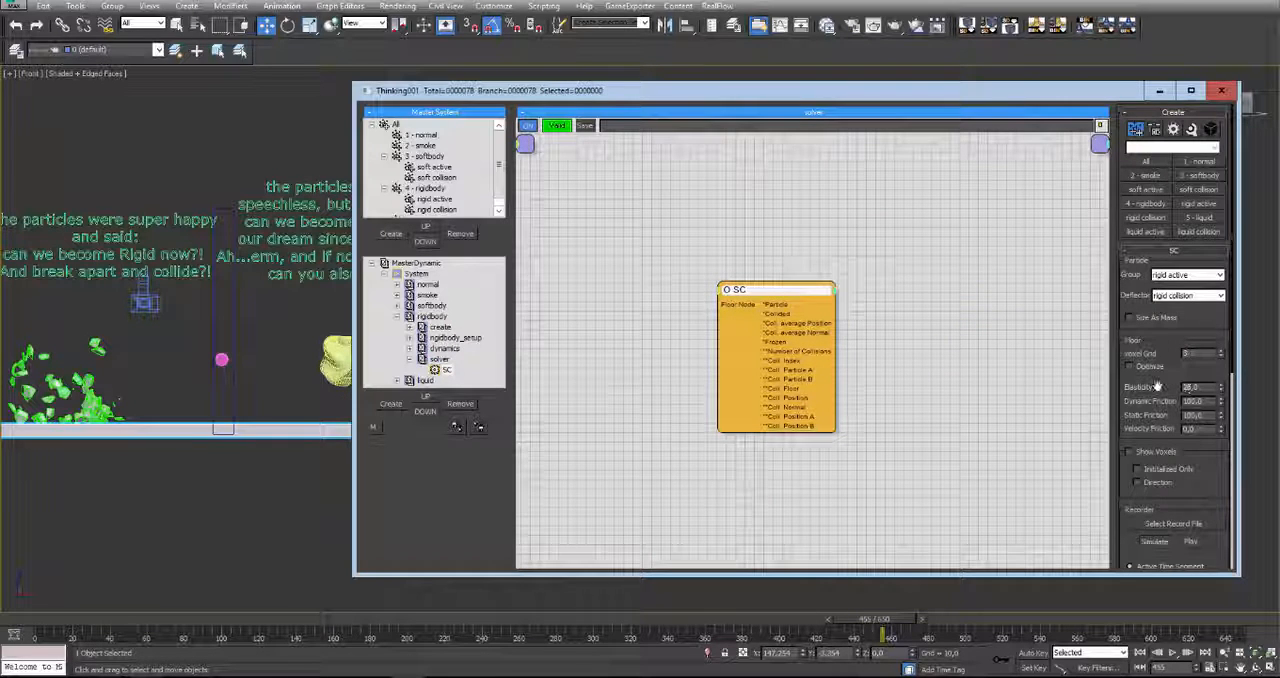
left_click_drag(1185, 388, 1160, 14)
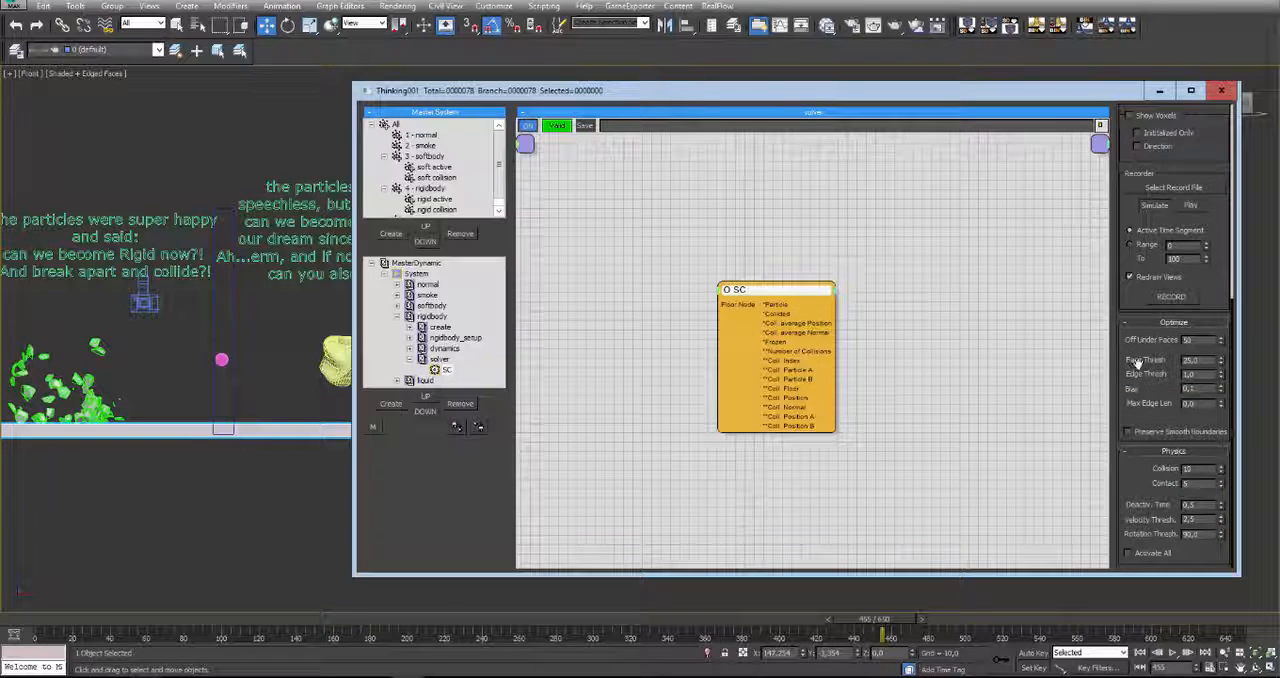
scroll(1150, 380, "up", 5)
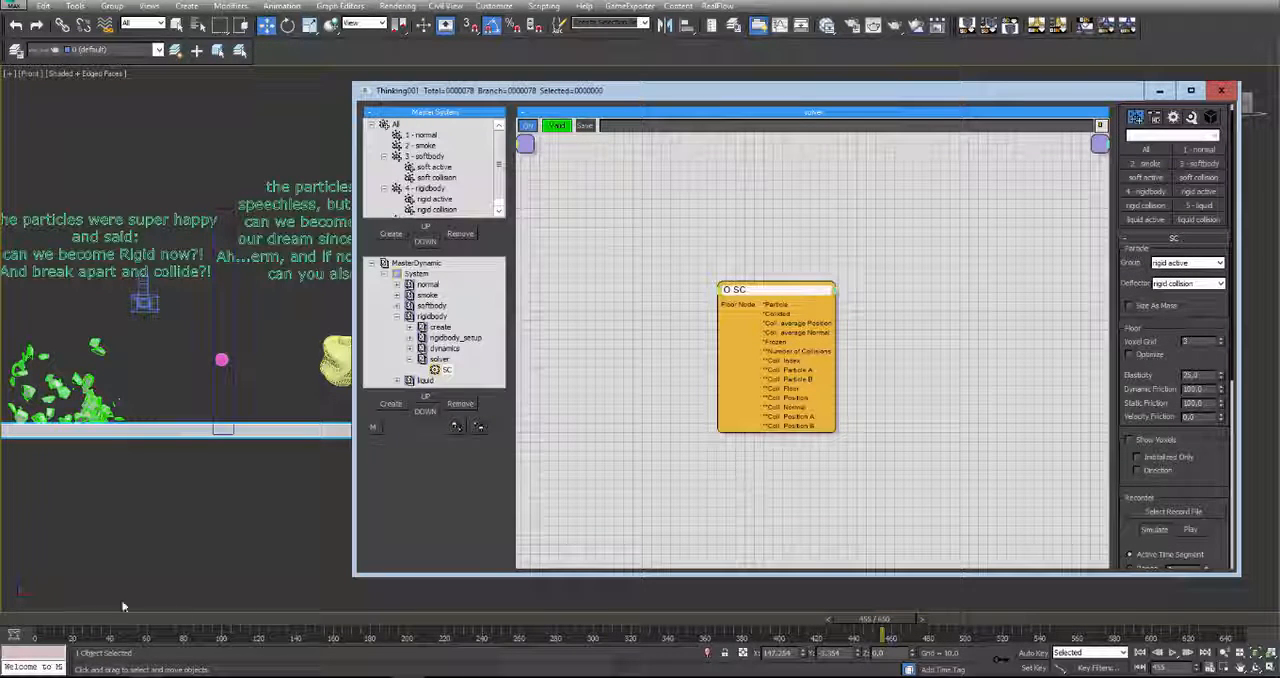
- Collapse the rigidbody set, open the liquid create set, and enlarge the Thinking Particles window to fit all its nodes
middle_click_drag(113, 372, 171, 359)
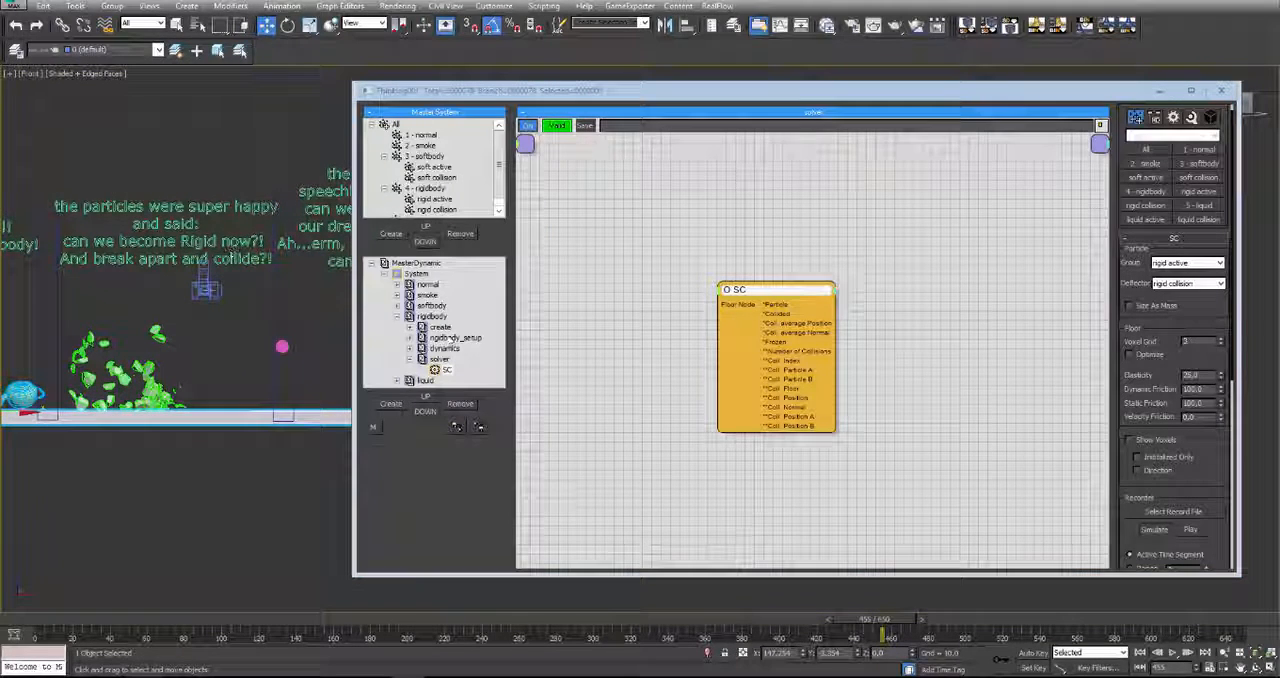
left_click(397, 317)
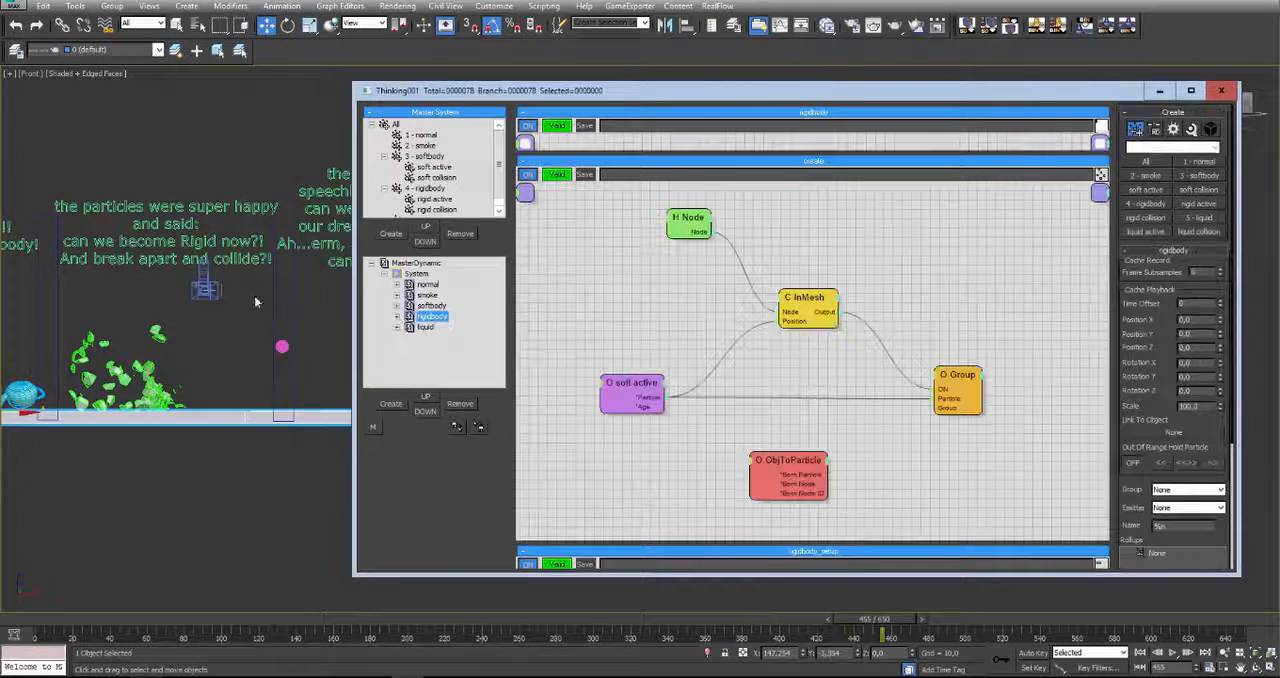
middle_click_drag(215, 314, 22, 347)
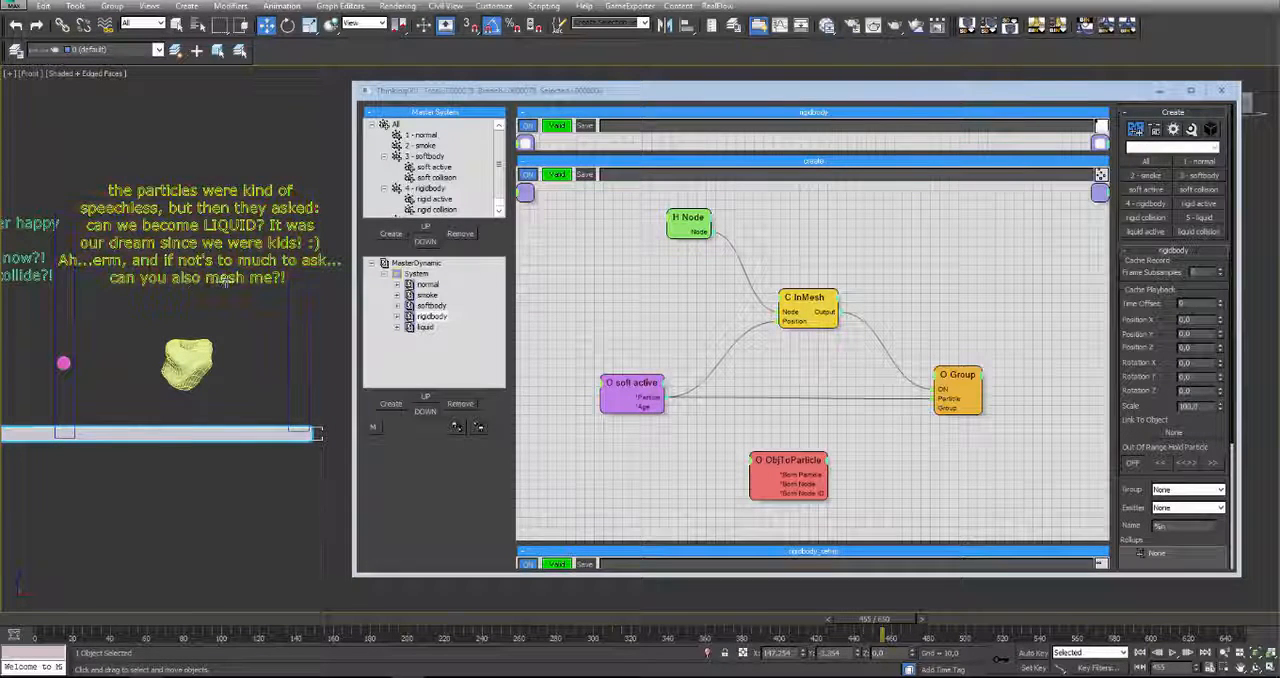
left_click(422, 328)
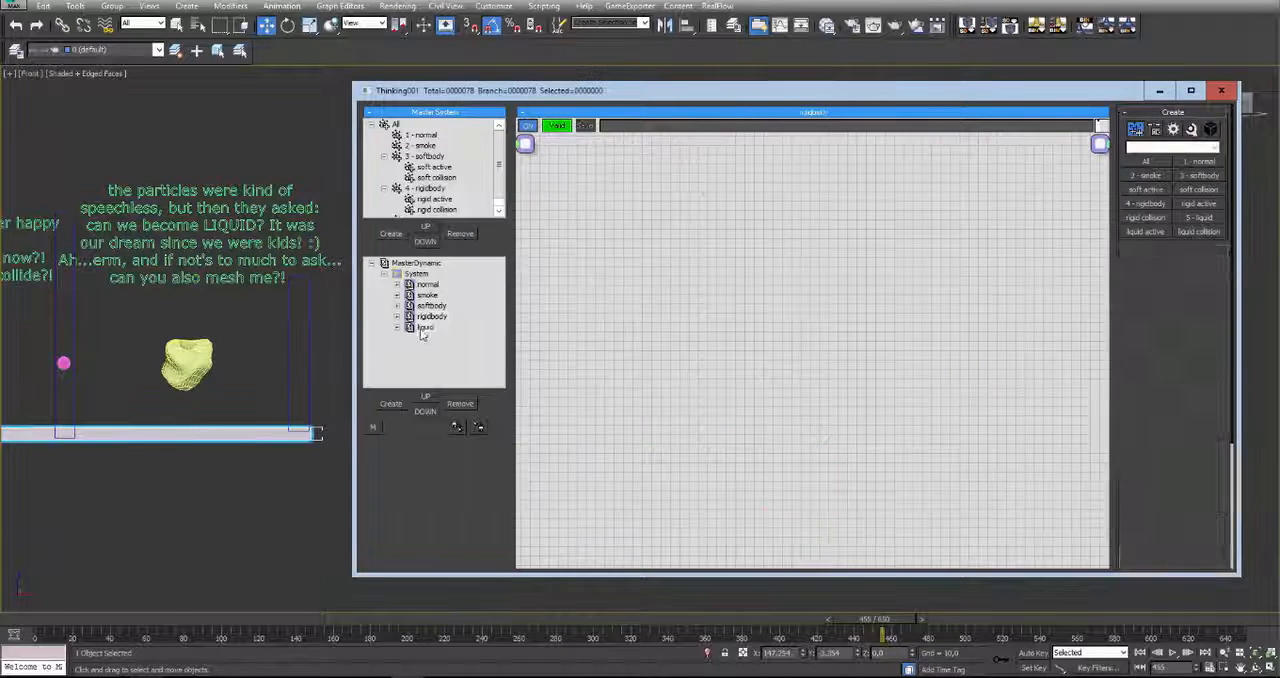
left_click(398, 327)
left_click(440, 317)
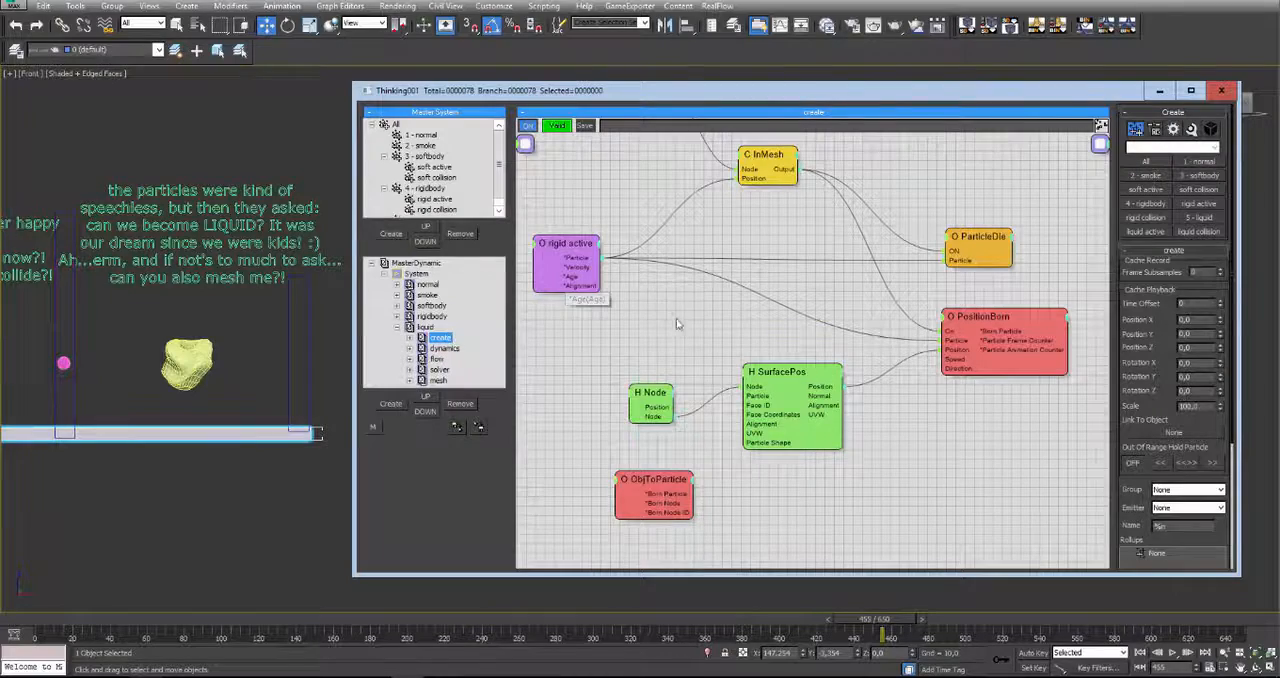
middle_click_drag(662, 312, 661, 364)
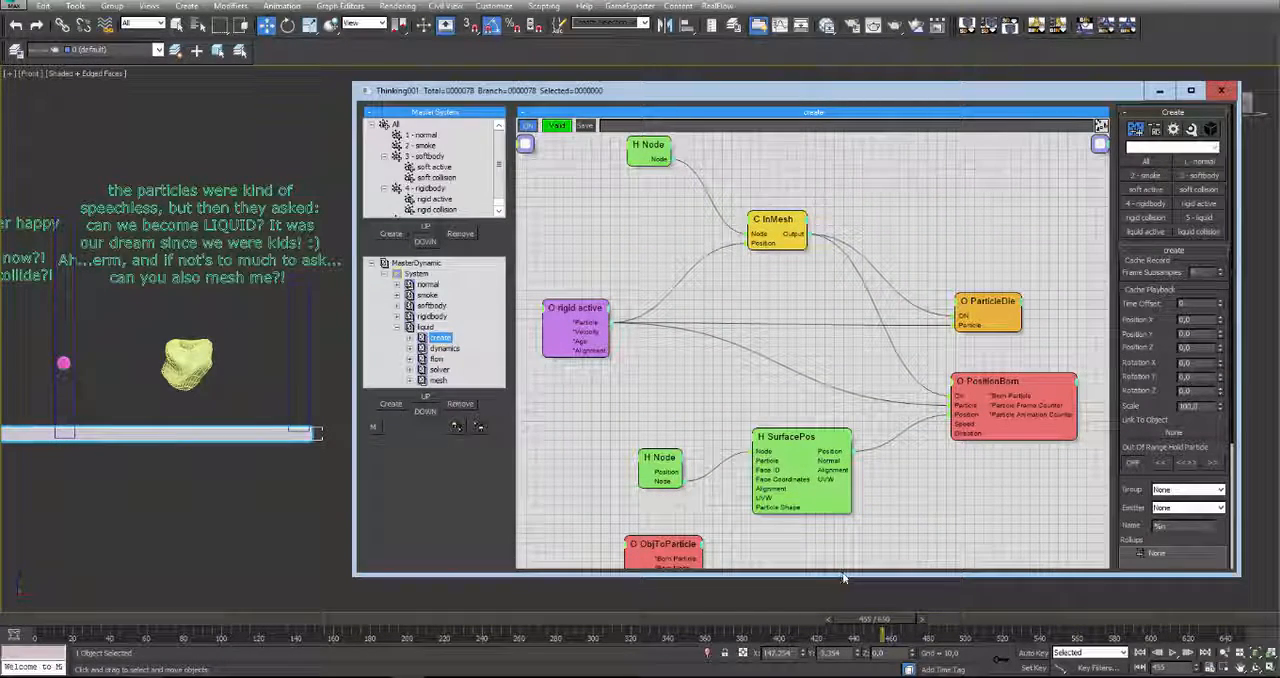
left_click_drag(843, 577, 843, 612)
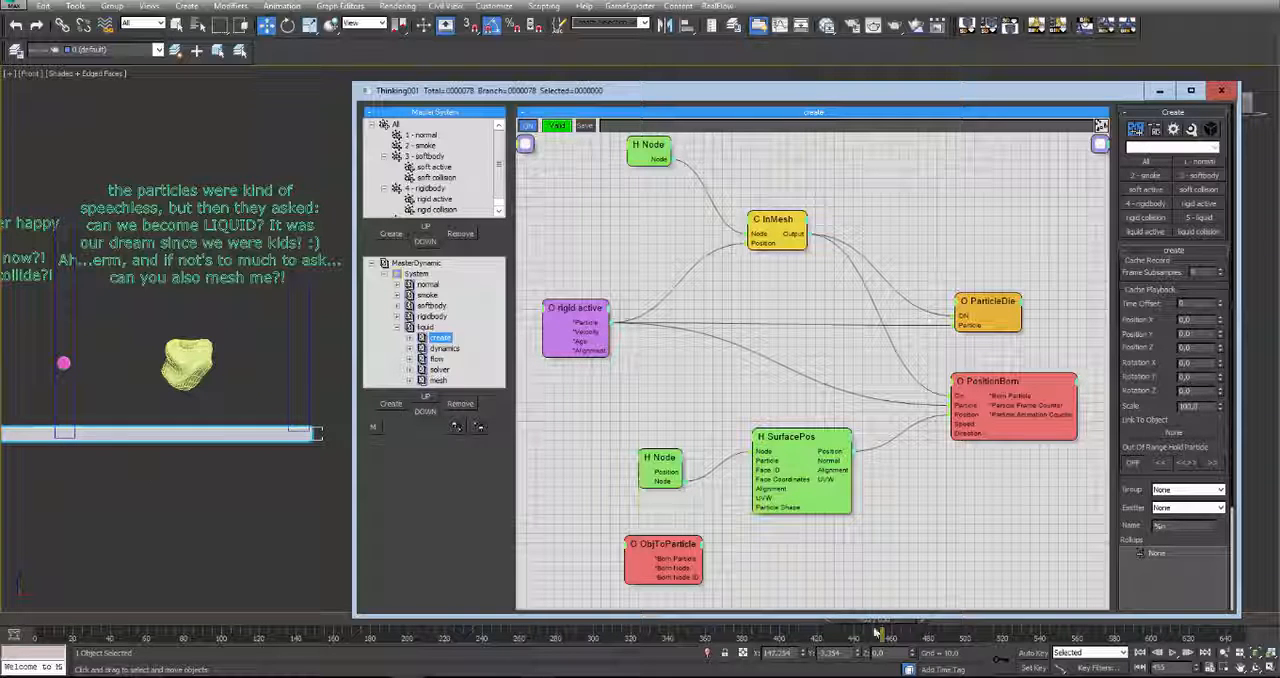
- Advance the timeline to frame 503 and turn off edged faces in the Front viewport to inspect the liquid stream
left_click_drag(885, 620, 980, 621)
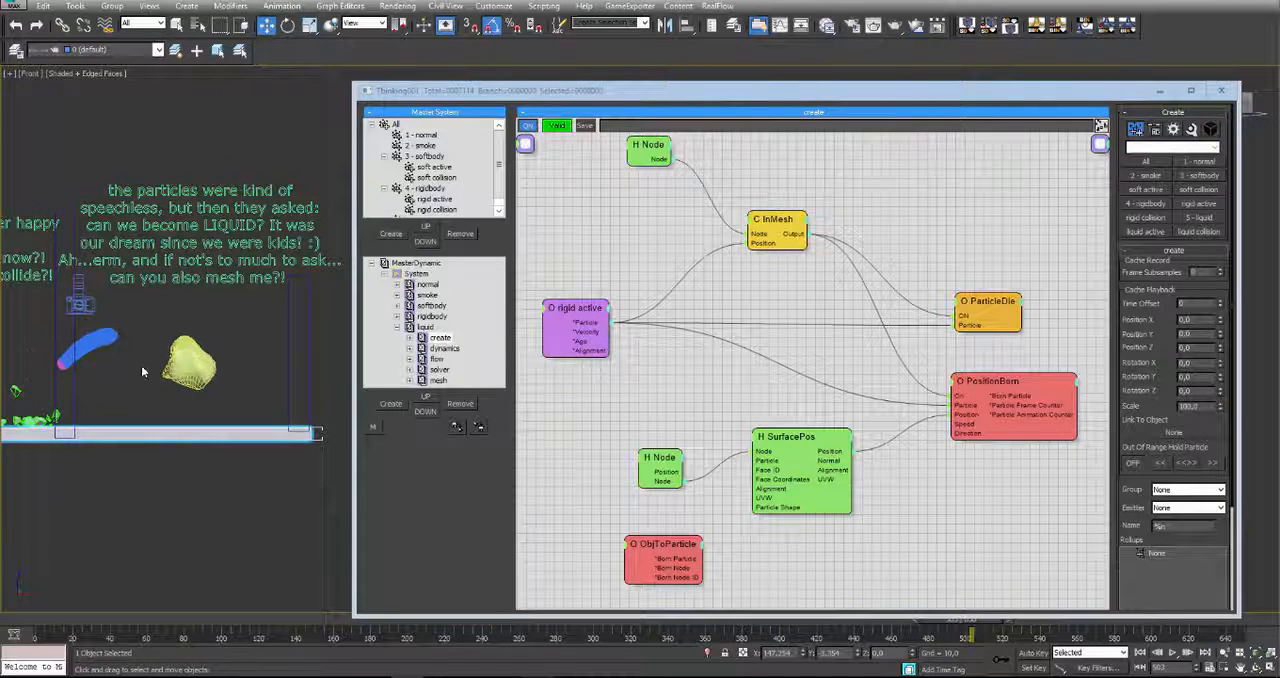
scroll(142, 372, "up", 3)
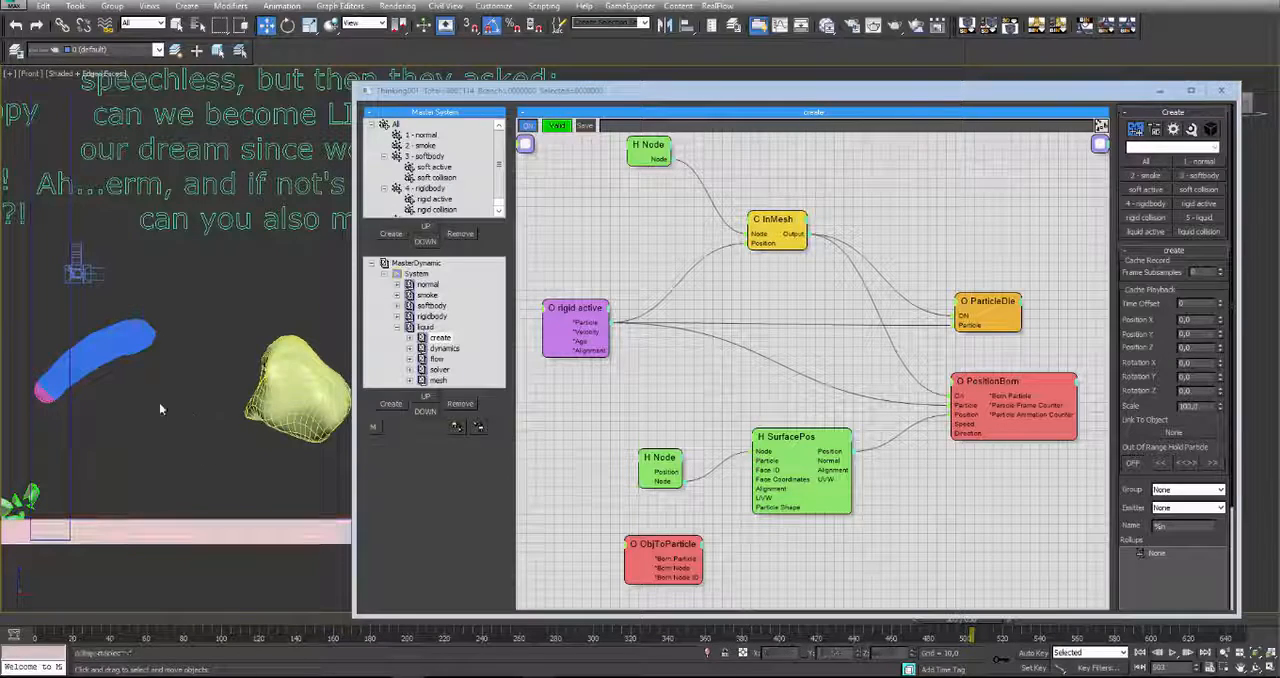
scroll(103, 392, "up", 3)
middle_click_drag(103, 392, 204, 444)
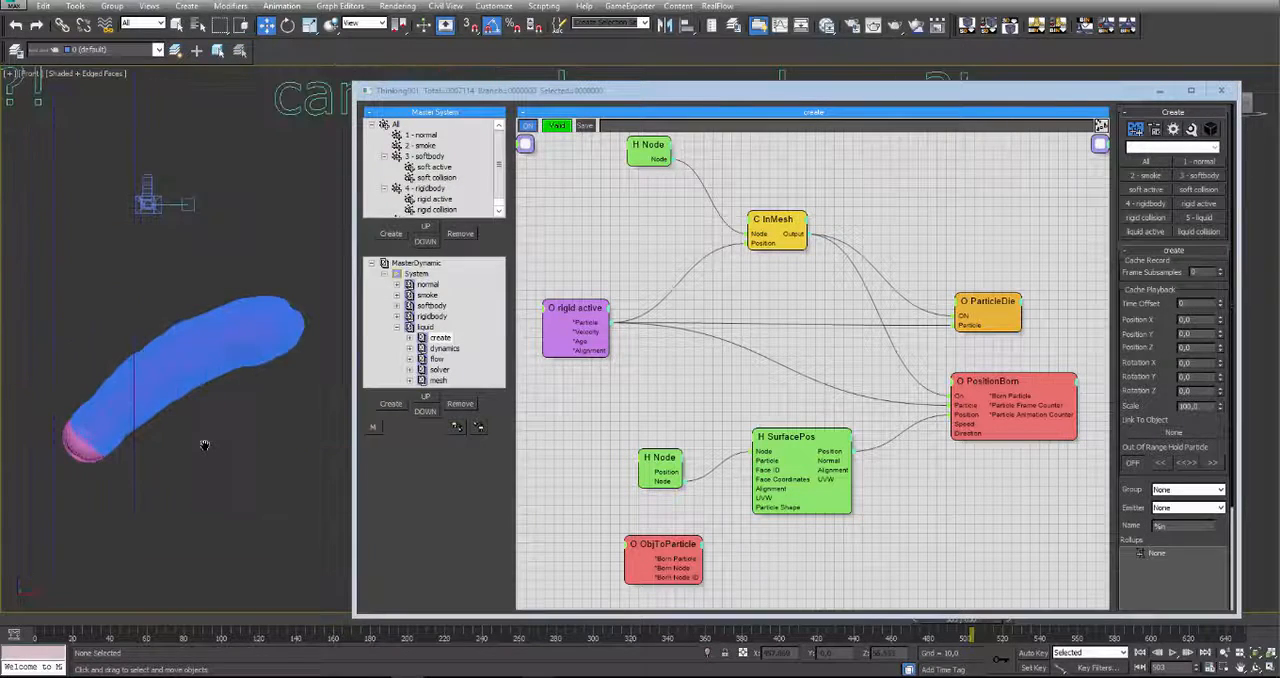
scroll(204, 444, "down", 4)
key("F4")
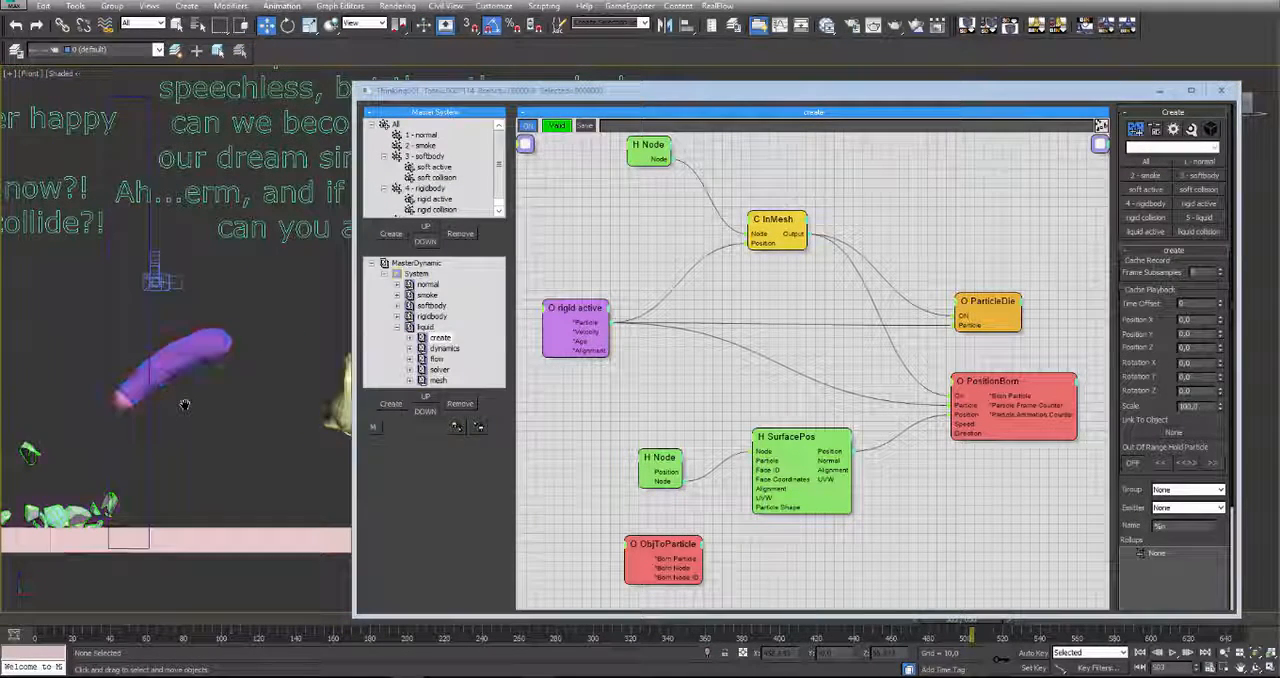
scroll(193, 394, "down", 2)
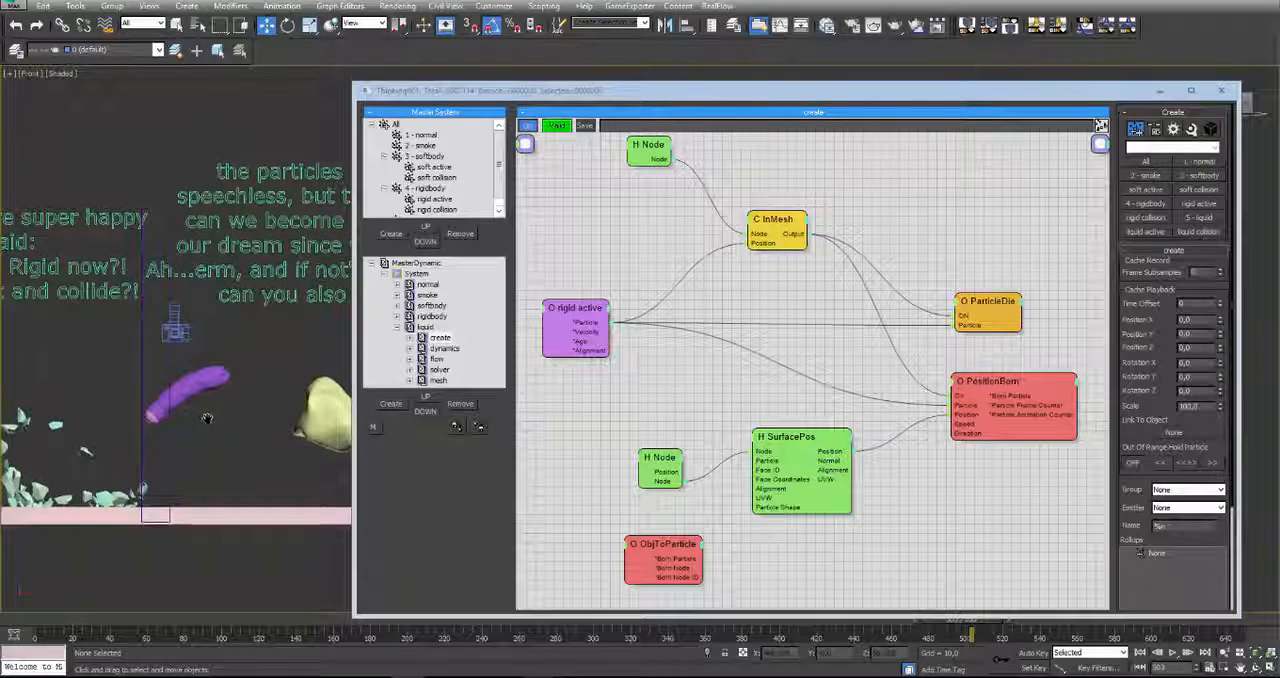
scroll(210, 415, "up", 3)
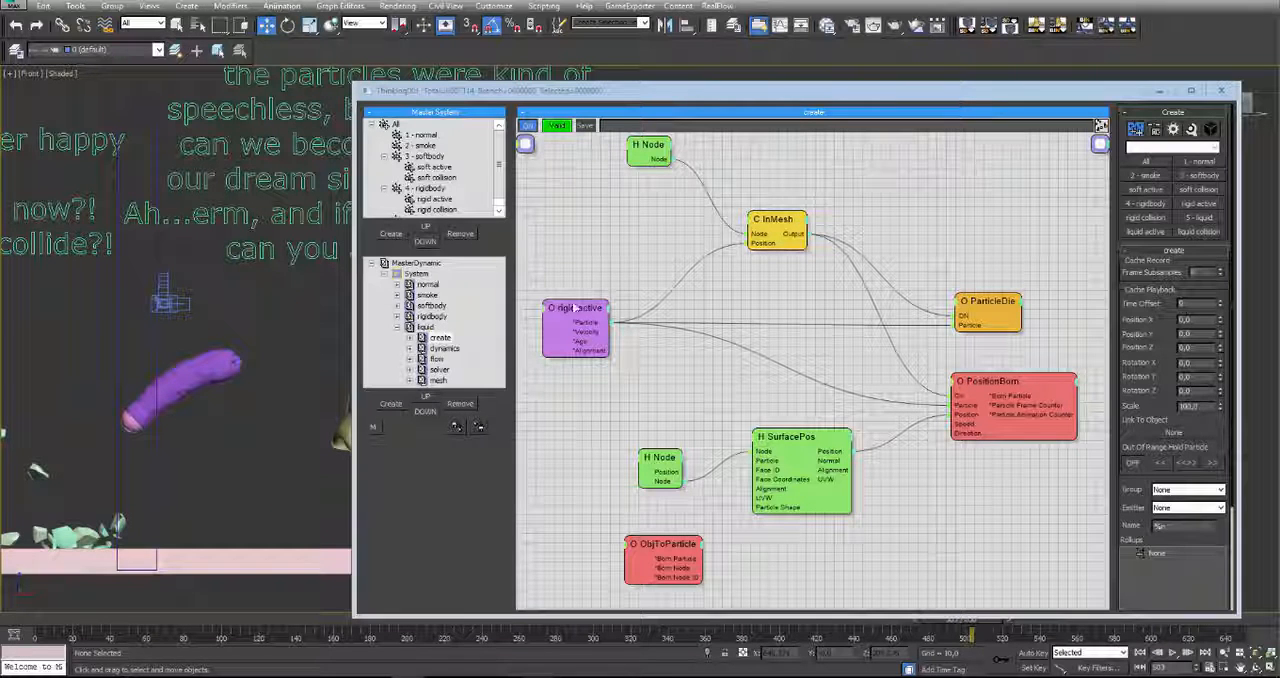
- Reposition the rigid active, ParticleDie and PositionBorn nodes, reviewing how rigid fragments are replaced by liquid active particles
left_click_drag(575, 308, 591, 319)
middle_click_drag(623, 200, 633, 213)
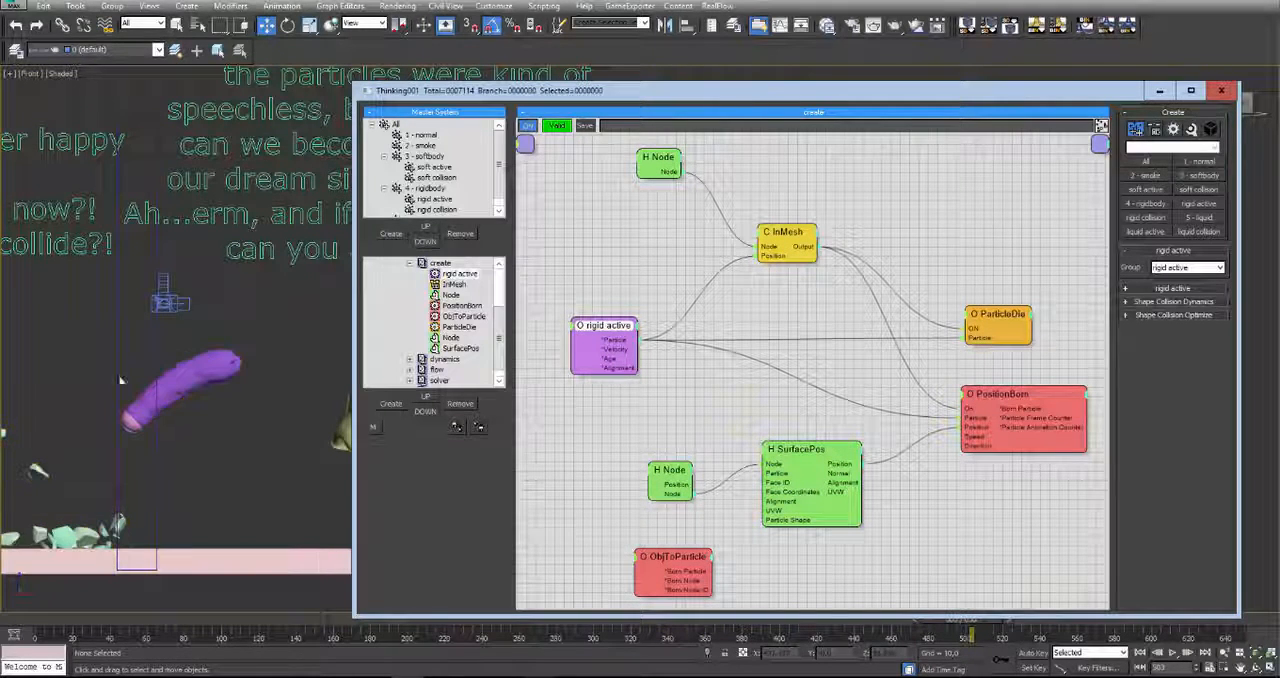
mouse_move(990, 315)
left_mouse_down()
mouse_move(905, 305)
mouse_move(973, 303)
mouse_move(977, 335)
mouse_move(1008, 324)
left_mouse_up()
left_click_drag(1011, 401, 1008, 381)
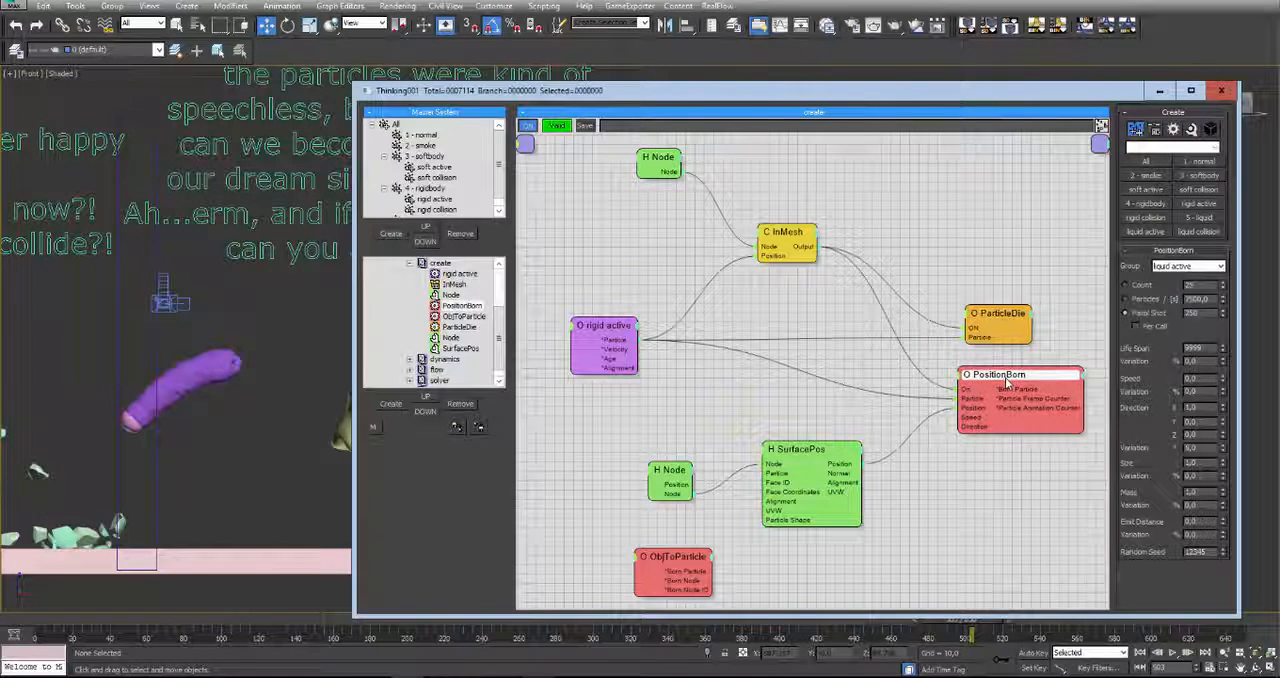
left_click(231, 455)
scroll(229, 451, "down", 4)
middle_click_drag(225, 450, 238, 434)
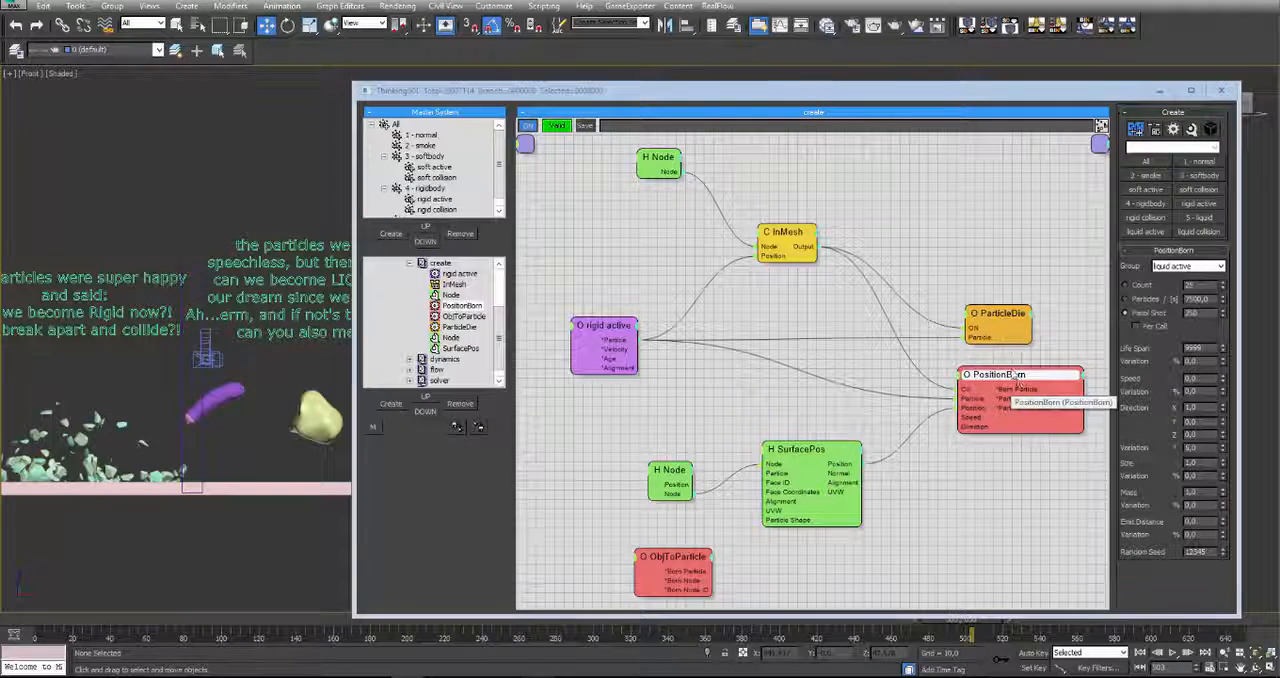
- Trace the InMesh condition by repositioning the PositionBorn, InMesh, rigid active and ParticleDie nodes in the liquid create set
mouse_move(1009, 374)
left_mouse_down()
mouse_move(1031, 373)
mouse_move(1013, 373)
left_mouse_up()
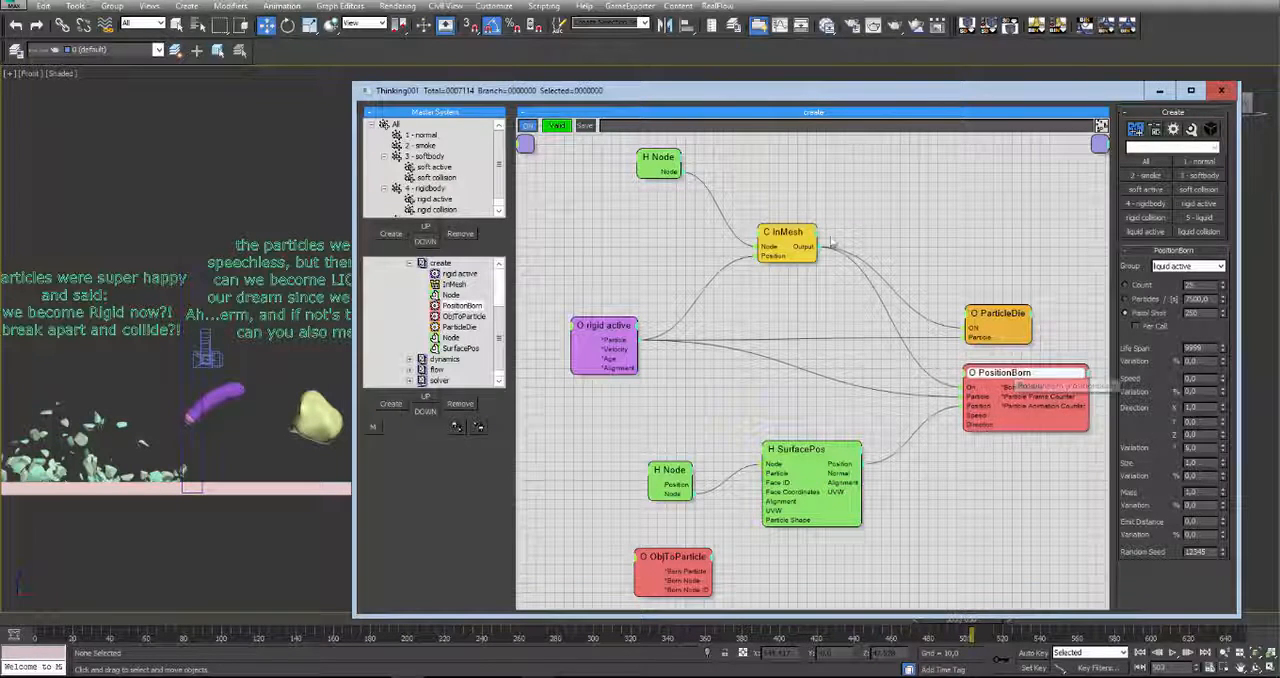
mouse_move(795, 238)
left_mouse_down()
mouse_move(808, 248)
mouse_move(777, 245)
left_mouse_up()
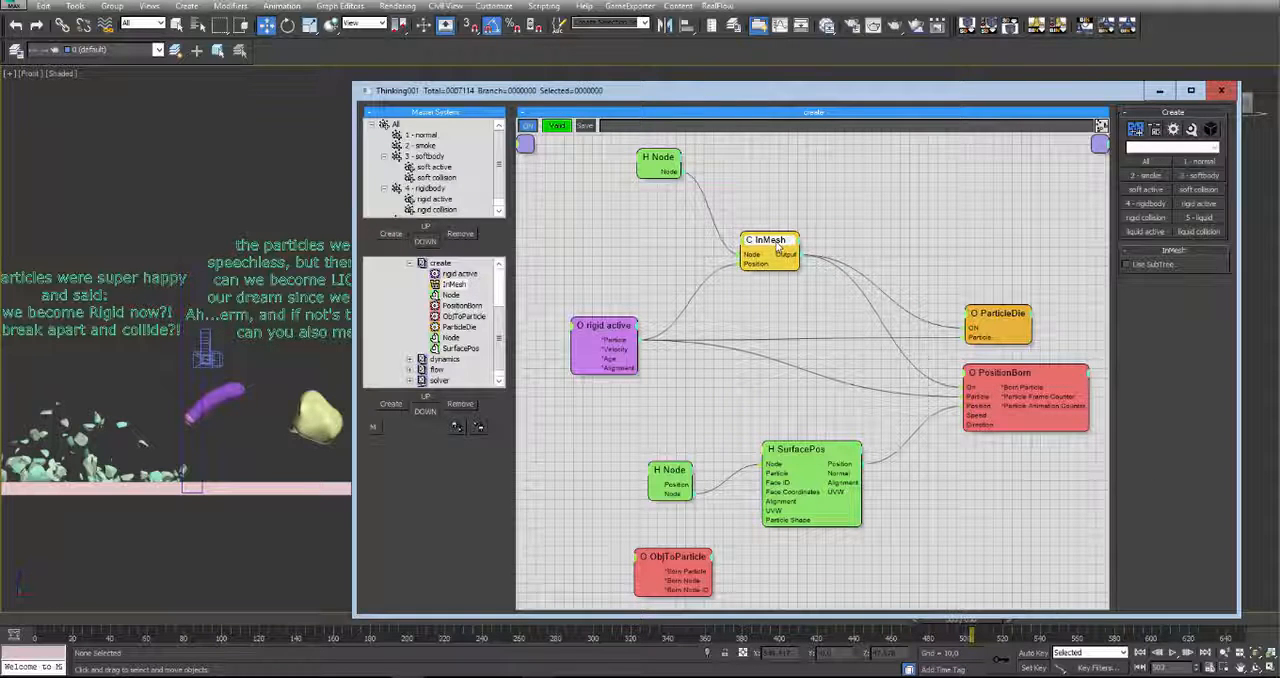
left_click_drag(615, 334, 610, 335)
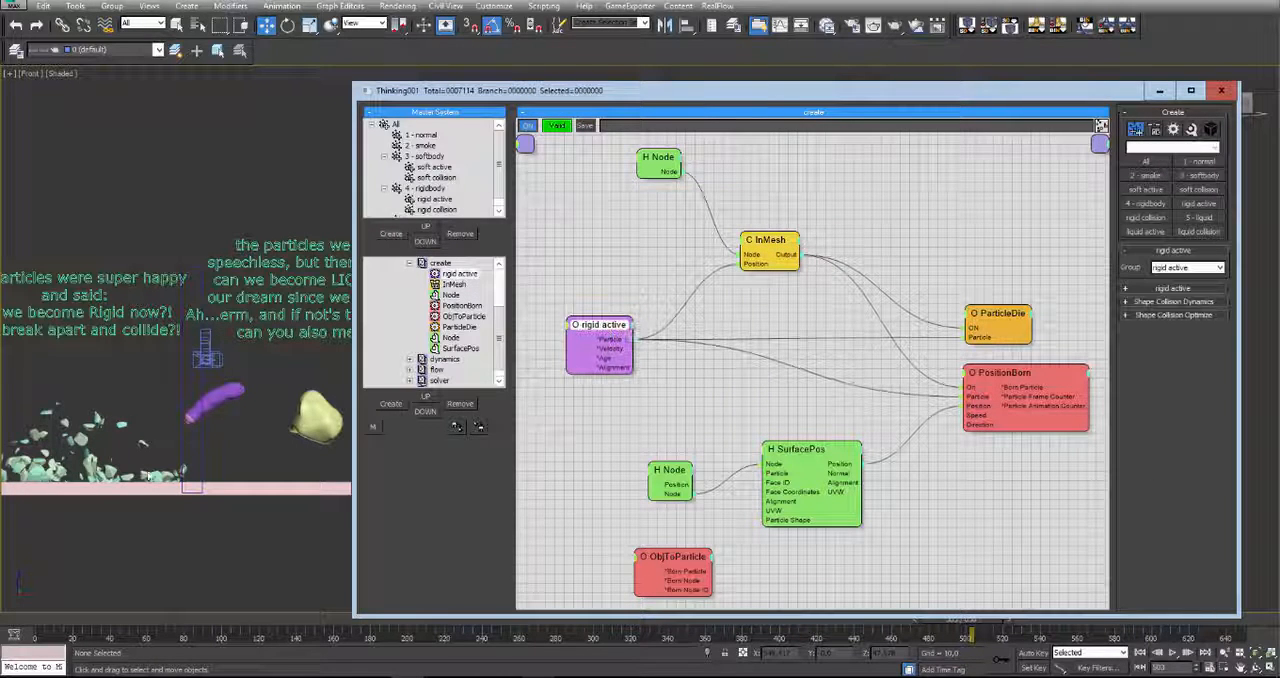
left_click_drag(1014, 319, 1012, 323)
left_click_drag(992, 378, 974, 377)
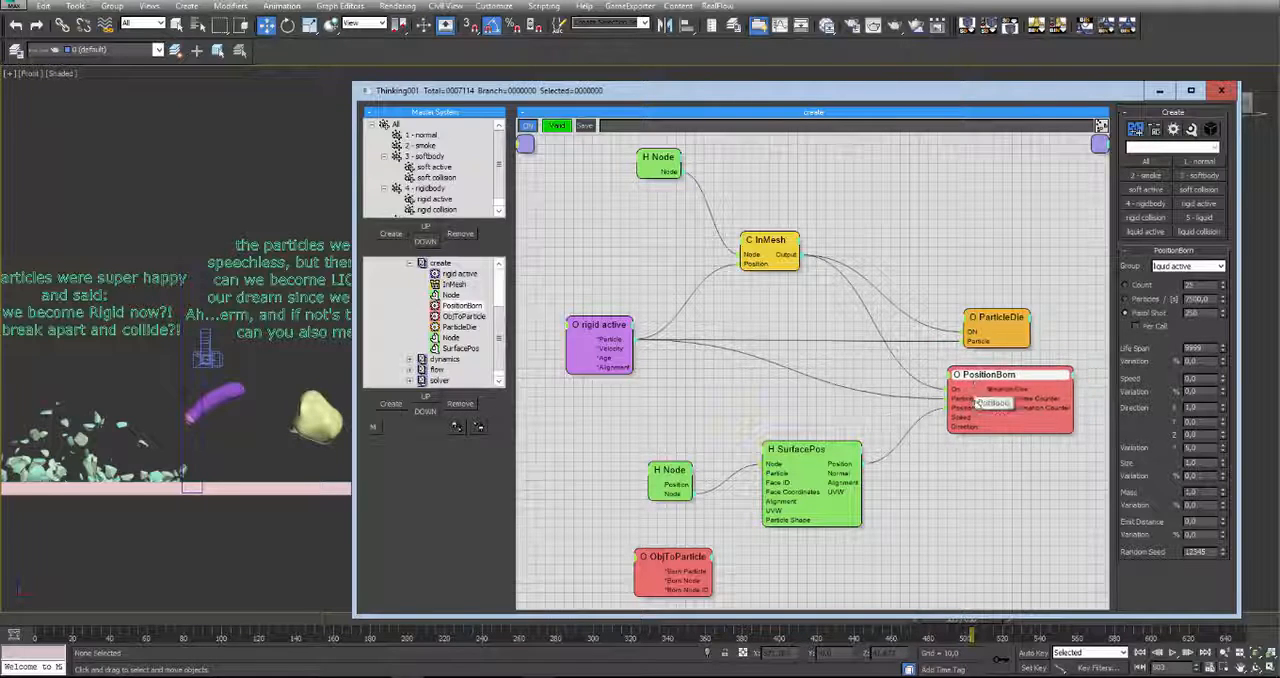
- Reposition the SurfacePos helper and its connected Node helper, reviewing the Face option and the picked Sphere002 emitter
left_click_drag(829, 451, 850, 438)
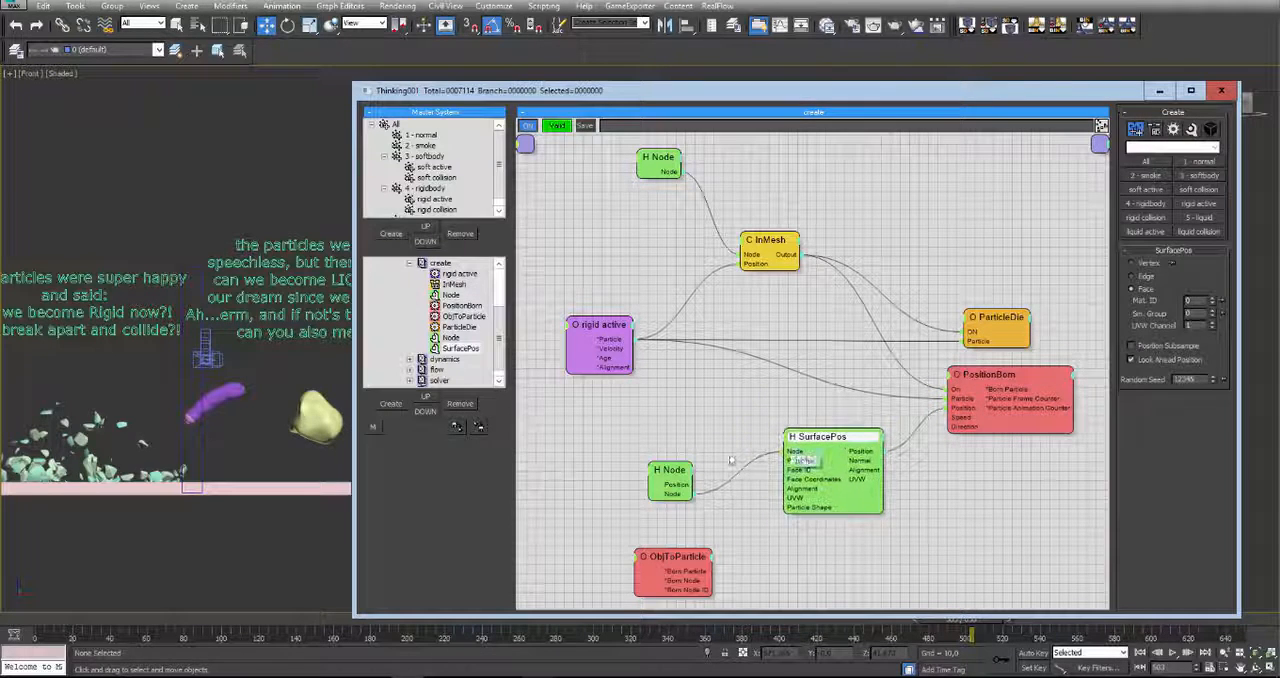
left_click_drag(686, 473, 687, 470)
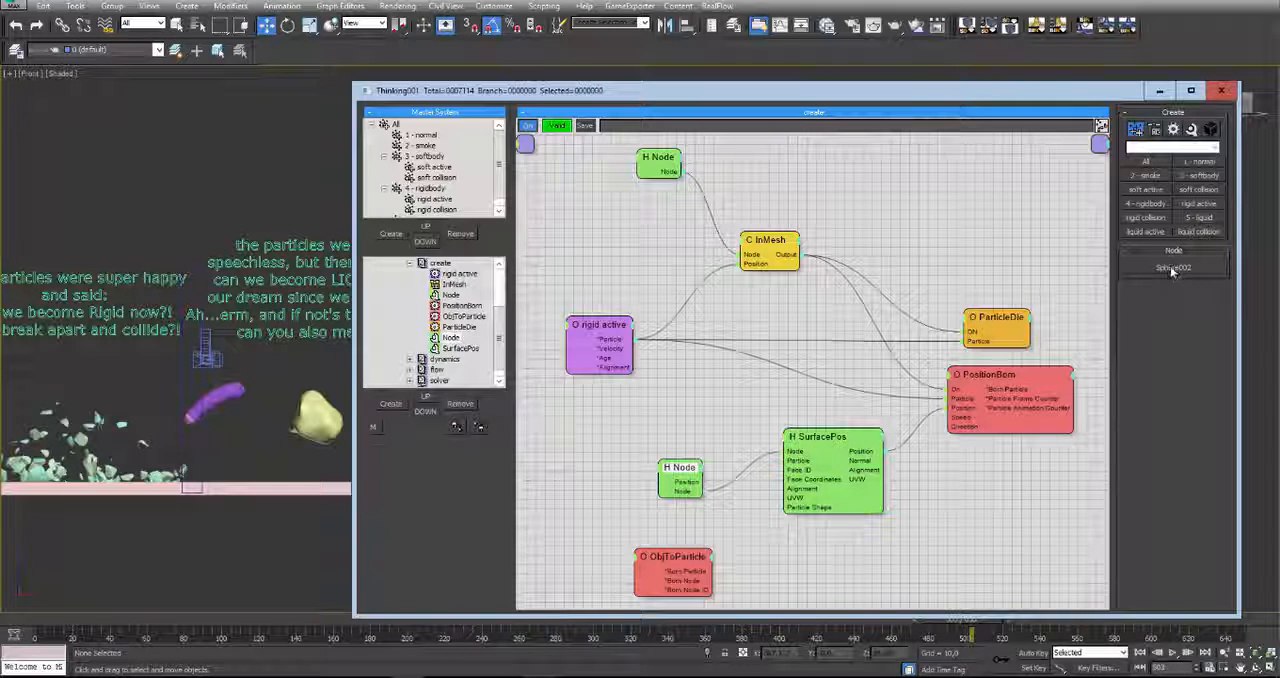
mouse_move(840, 440)
left_mouse_down()
mouse_move(835, 456)
mouse_move(836, 438)
left_mouse_up()
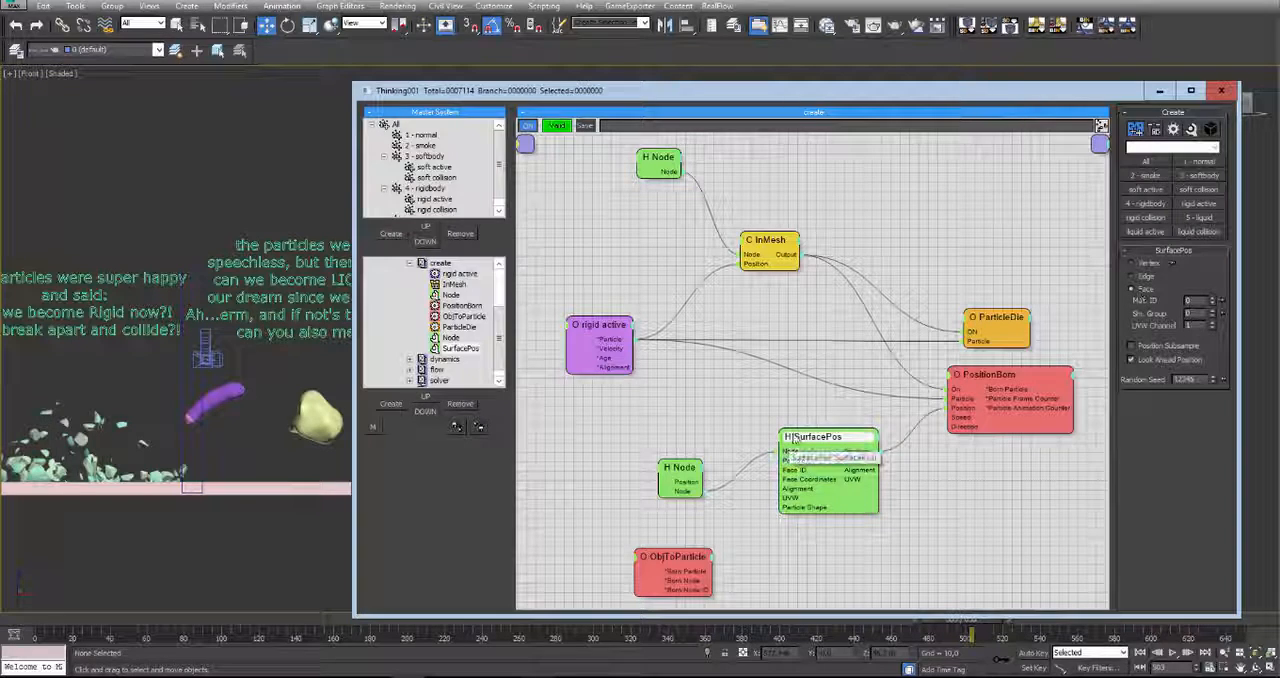
left_click_drag(676, 472, 691, 461)
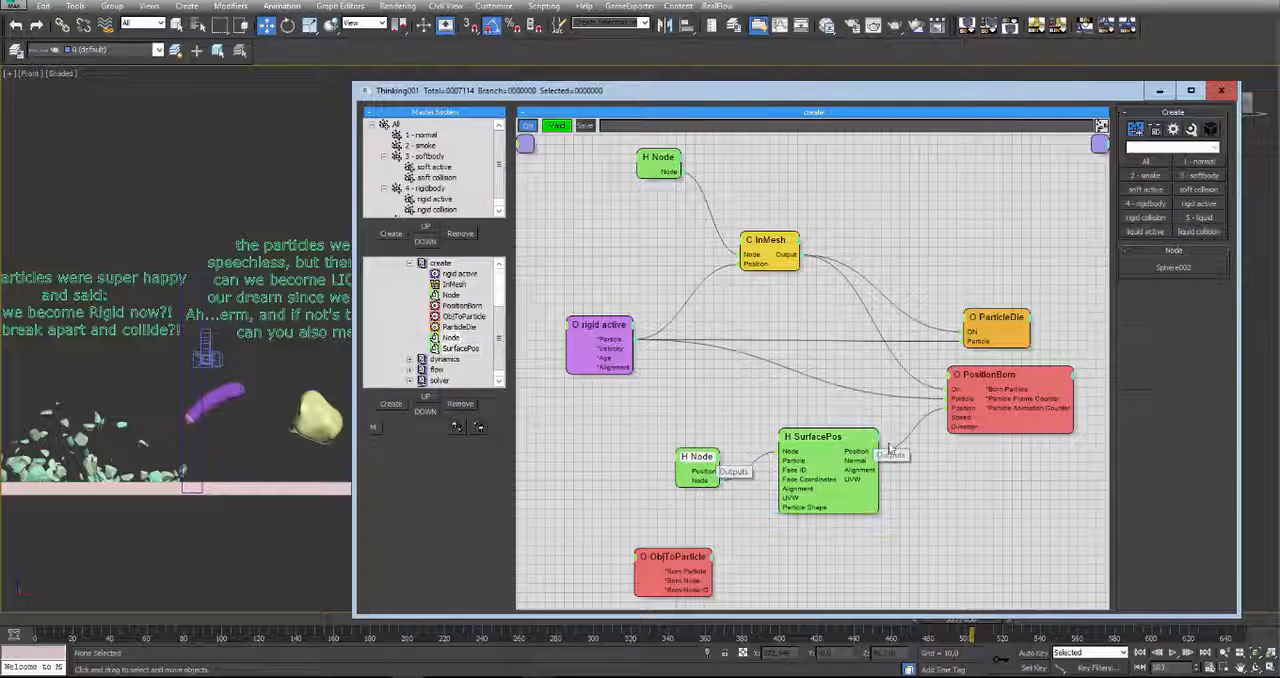
- Try feeding the lower Node helper's Position directly into PositionBorn's Position input, bypassing SurfacePos
left_click_drag(964, 412, 867, 453)
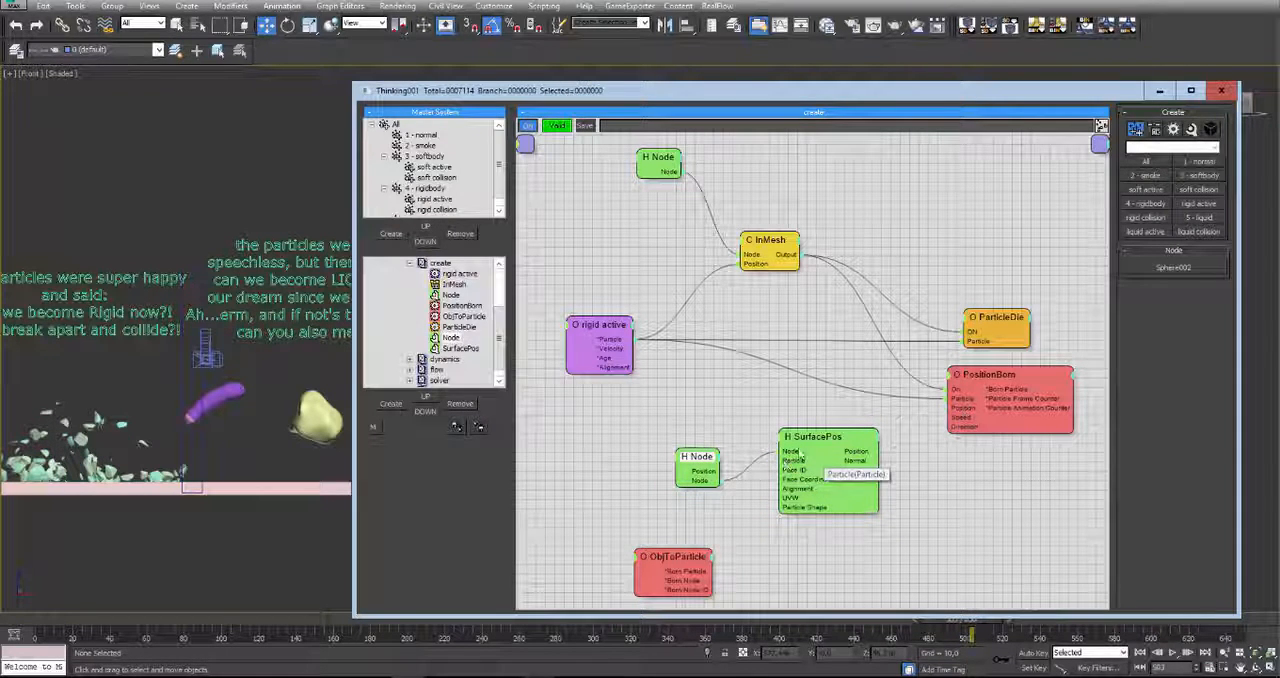
left_click_drag(788, 452, 948, 409)
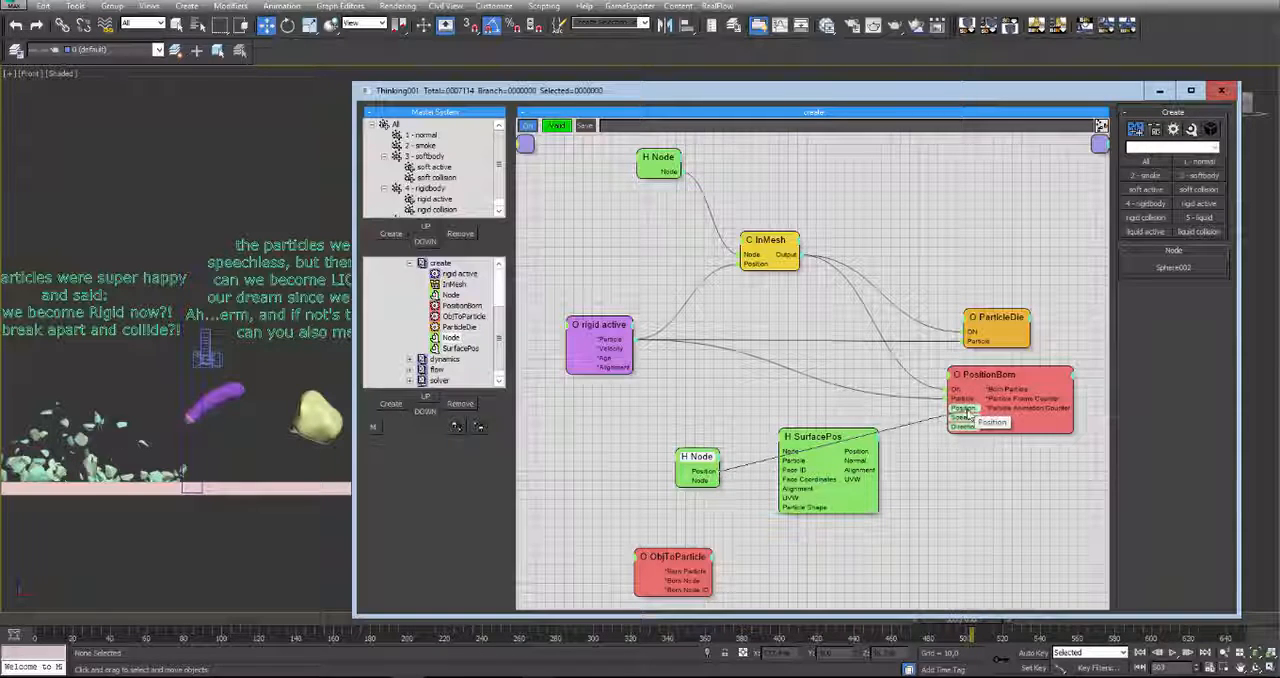
mouse_move(700, 462)
left_mouse_down()
mouse_move(726, 425)
mouse_move(713, 452)
left_mouse_up()
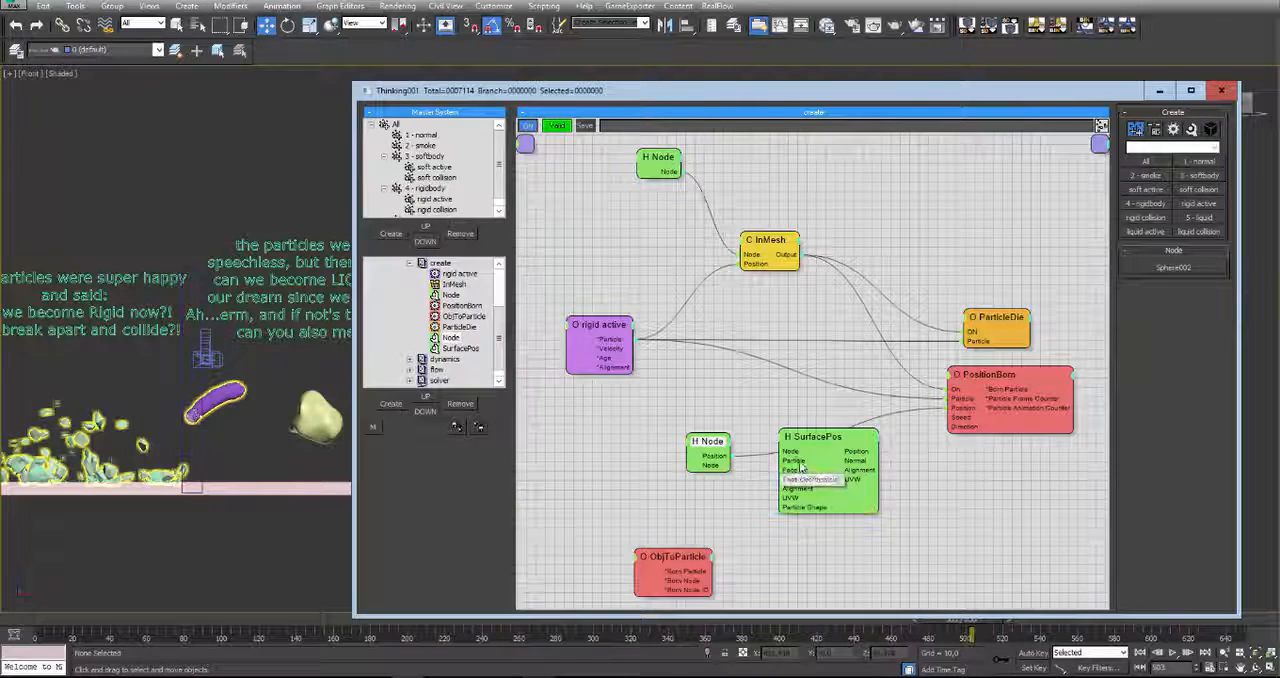
mouse_move(714, 450)
left_mouse_down()
mouse_move(705, 434)
mouse_move(708, 451)
left_mouse_up()
scroll(174, 407, "up", 5)
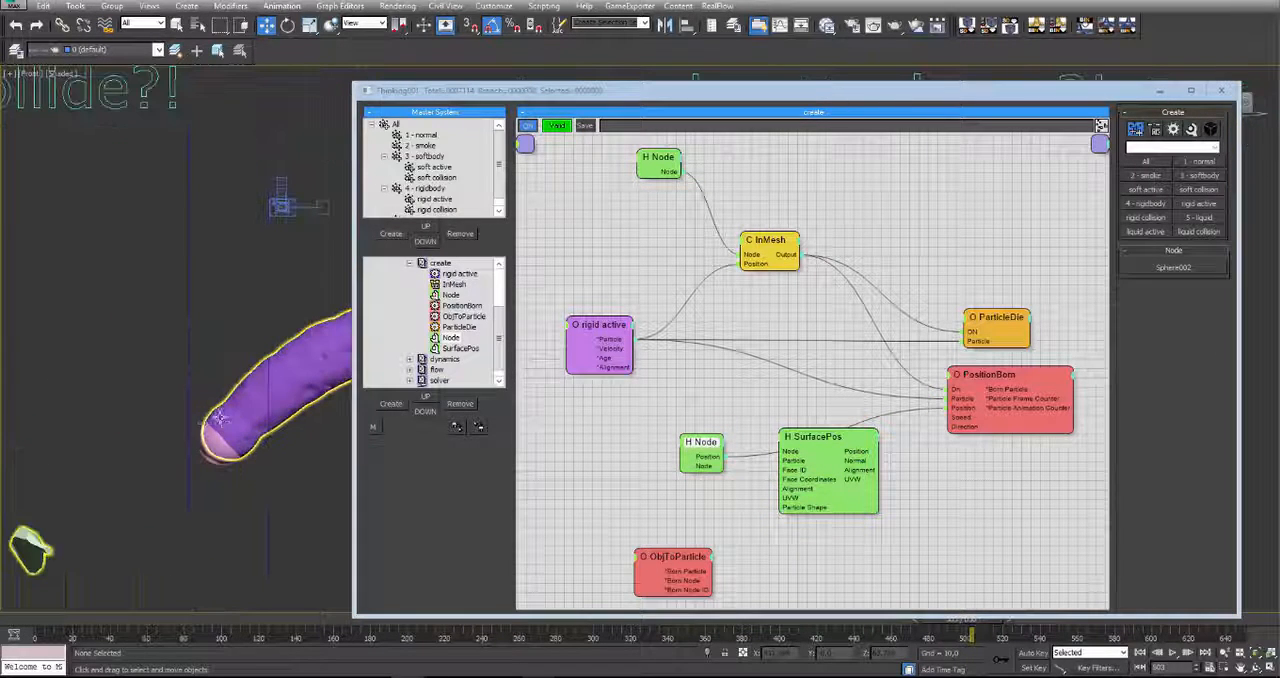
left_click(714, 461)
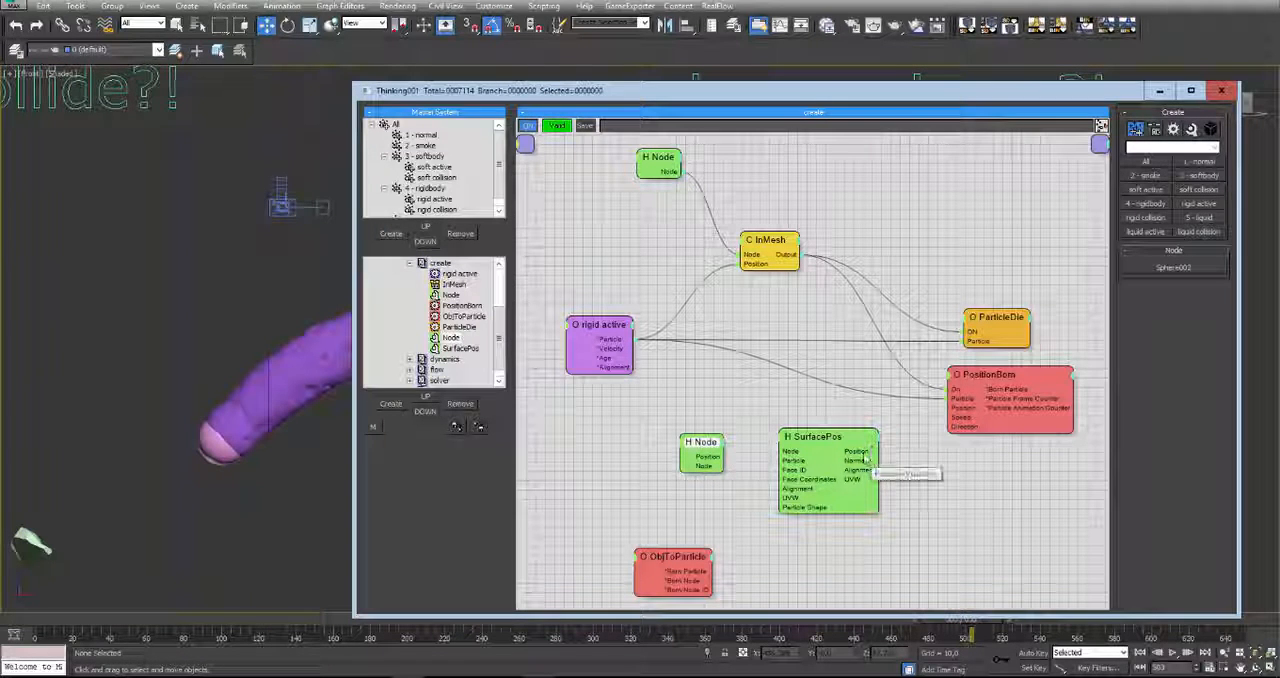
- Reconnect SurfacePos's Position output to PositionBorn's Position input and the lower Node helper to SurfacePos's Node input, with the Face option selected
left_click_drag(880, 451, 948, 409)
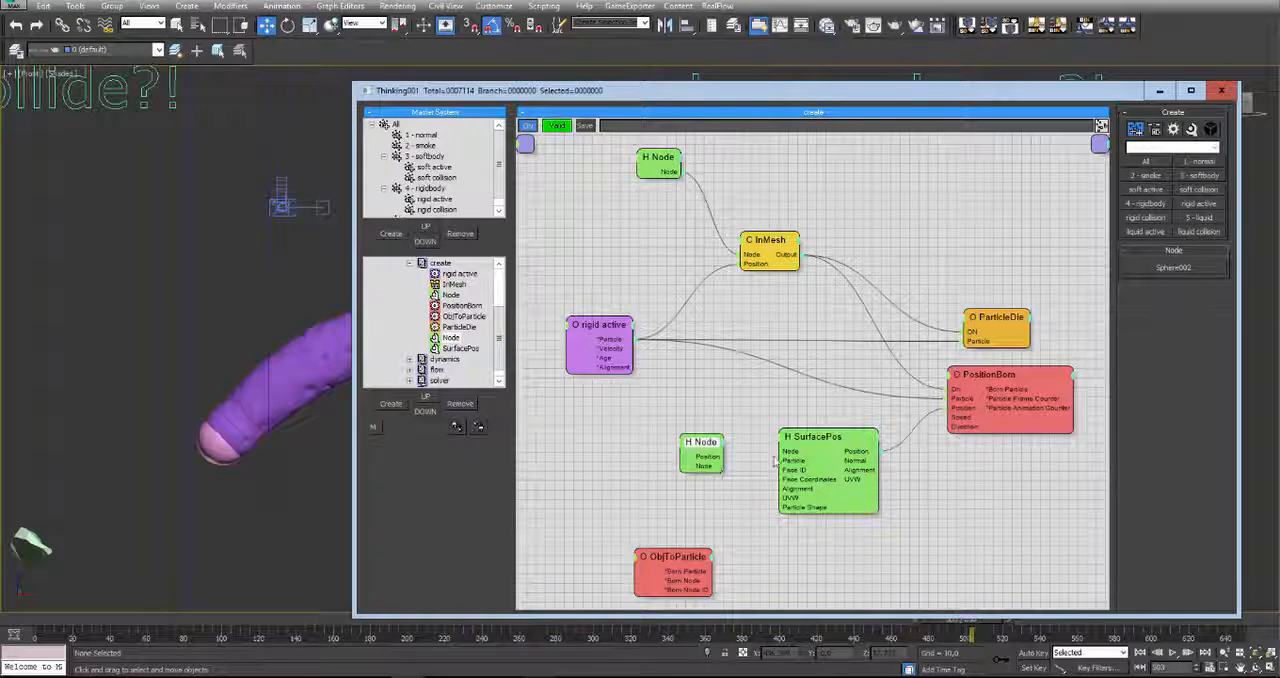
left_click_drag(779, 453, 723, 466)
mouse_move(822, 435)
left_mouse_down()
mouse_move(787, 412)
mouse_move(823, 420)
left_mouse_up()
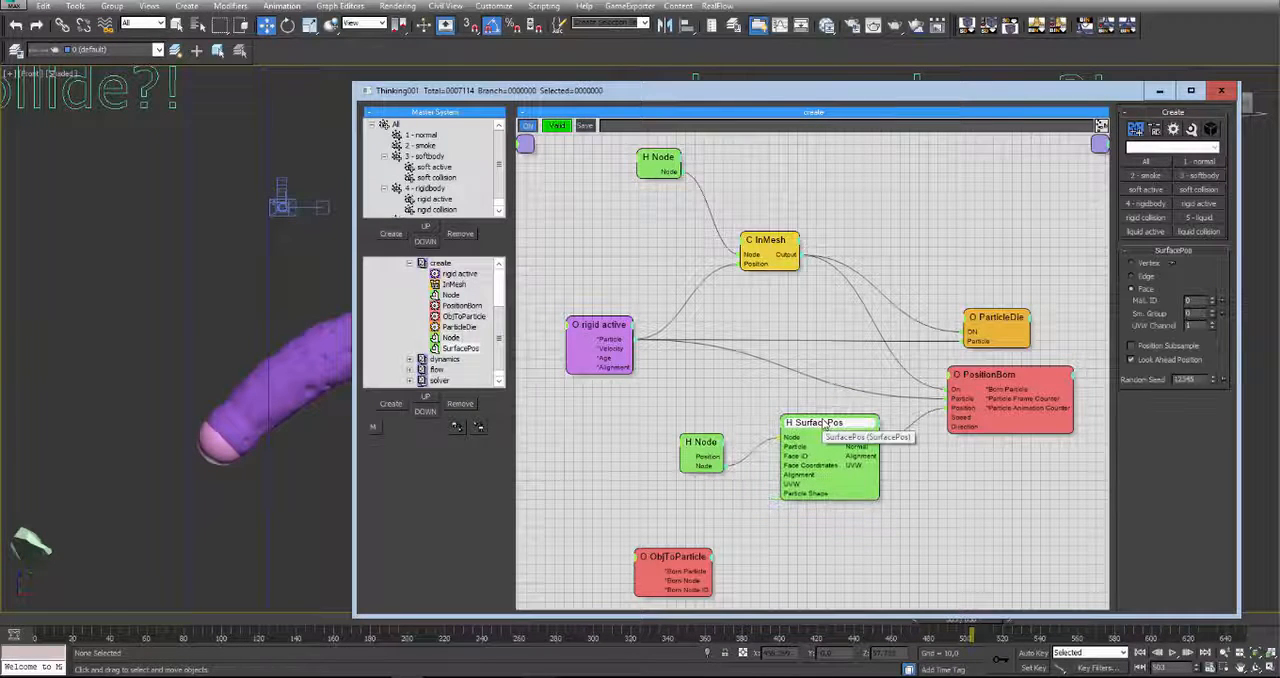
left_click(1143, 289)
left_click(929, 500)
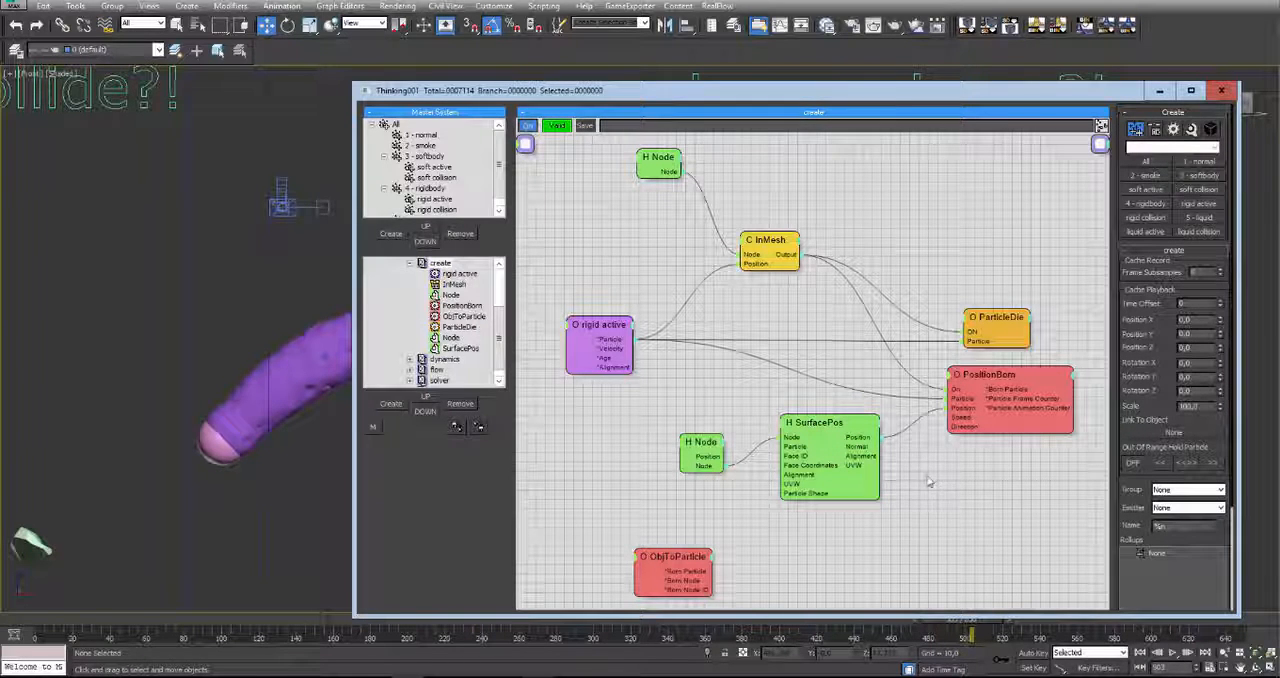
- Add a second SurfacePos position helper in the empty area below PositionBorn
right_click(929, 482)
mouse_move(900, 528)
mouse_move(801, 573)
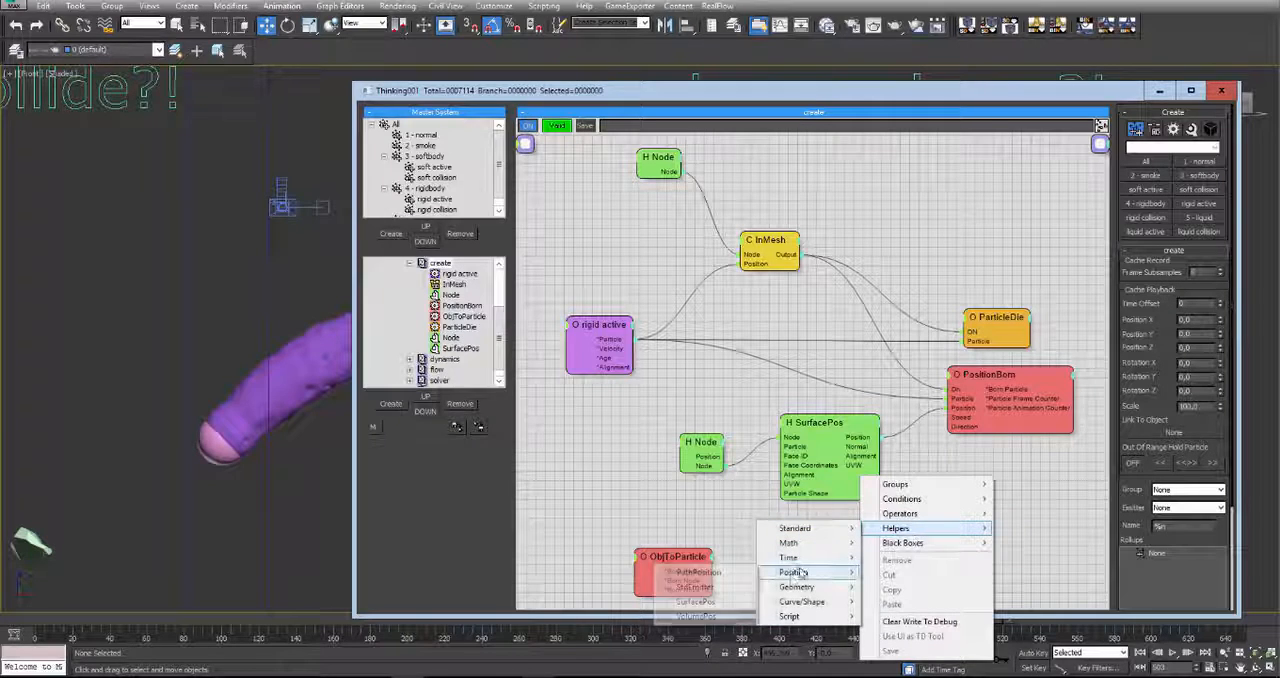
left_click(699, 601)
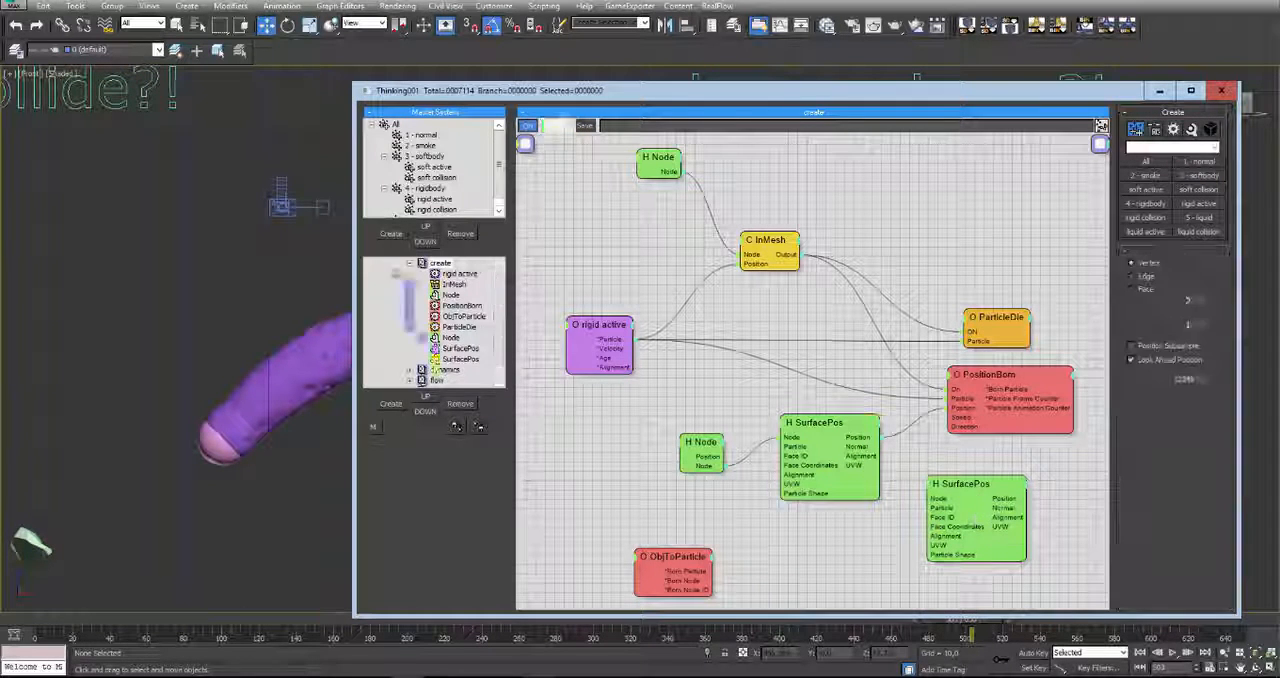
left_click_drag(960, 484, 952, 495)
- Add another Node helper and connect its Node output to the Node input of the second SurfacePos, placing the two side by side
right_click(808, 349)
mouse_move(845, 399)
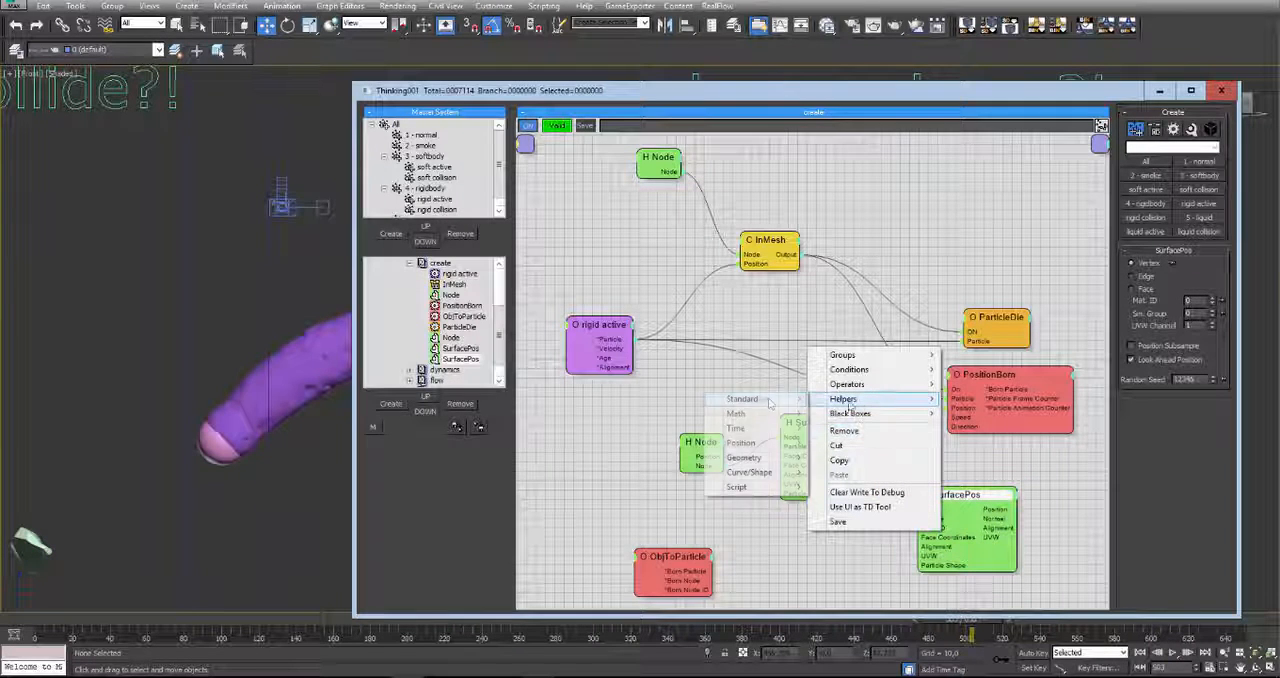
left_click(650, 489)
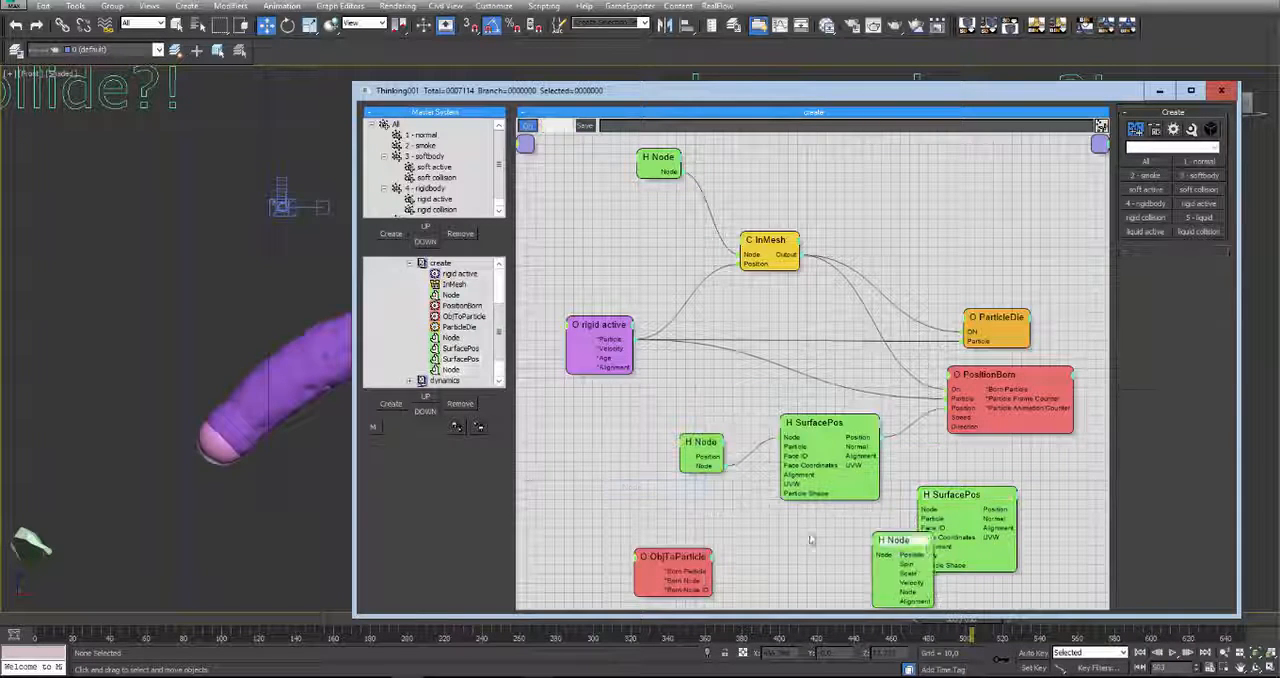
left_click_drag(811, 540, 805, 531)
left_click_drag(840, 580, 927, 511)
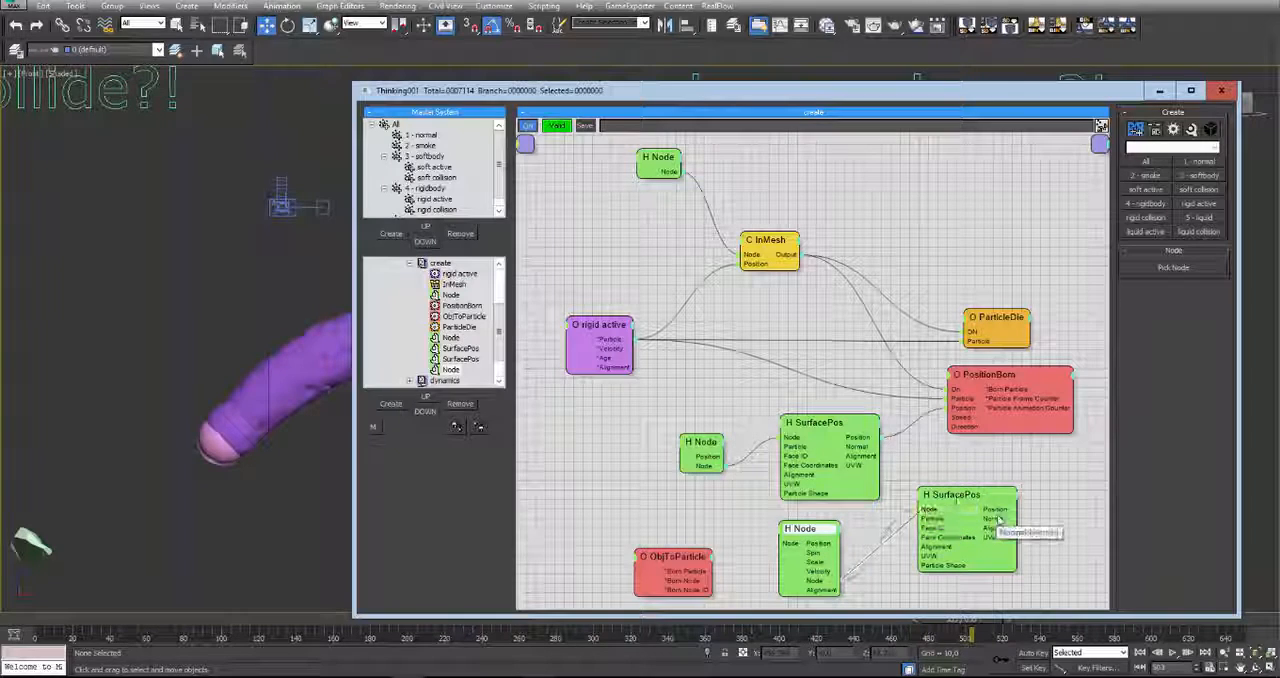
left_click_drag(966, 405, 959, 423)
left_click_drag(994, 497, 944, 519)
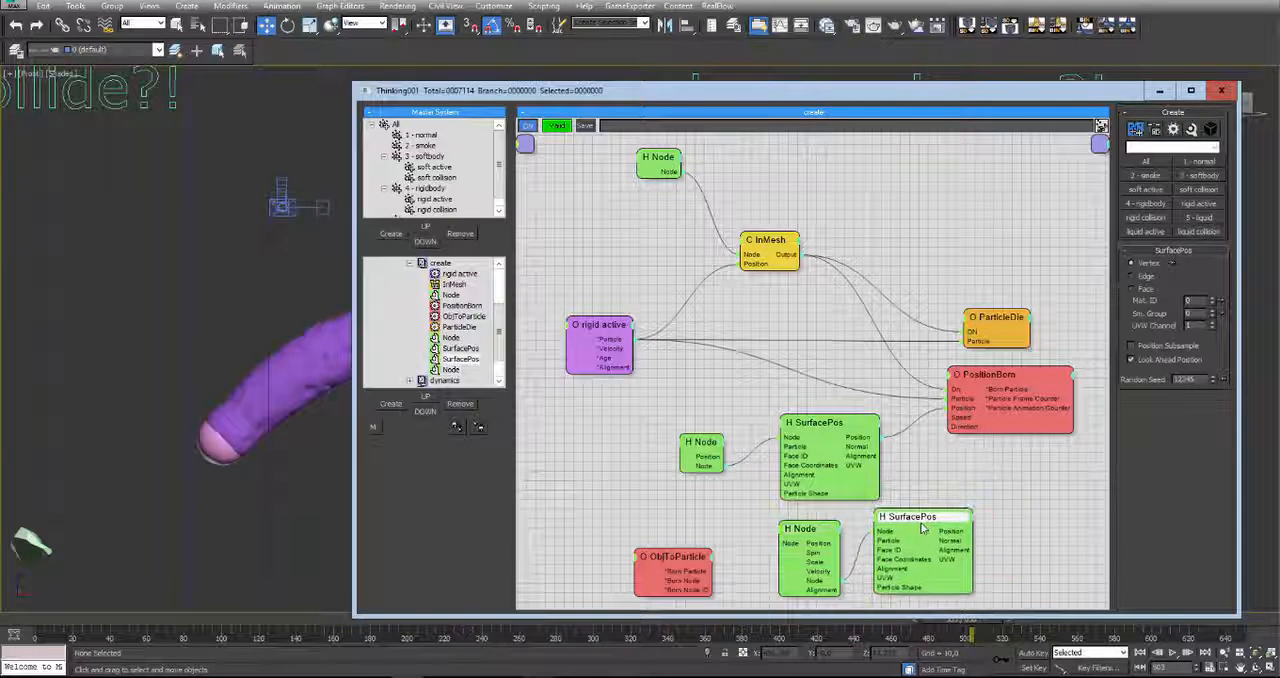
- Review the Pick Node option of the extra Node helper, and remove it together with the second SurfacePos
left_click(801, 532)
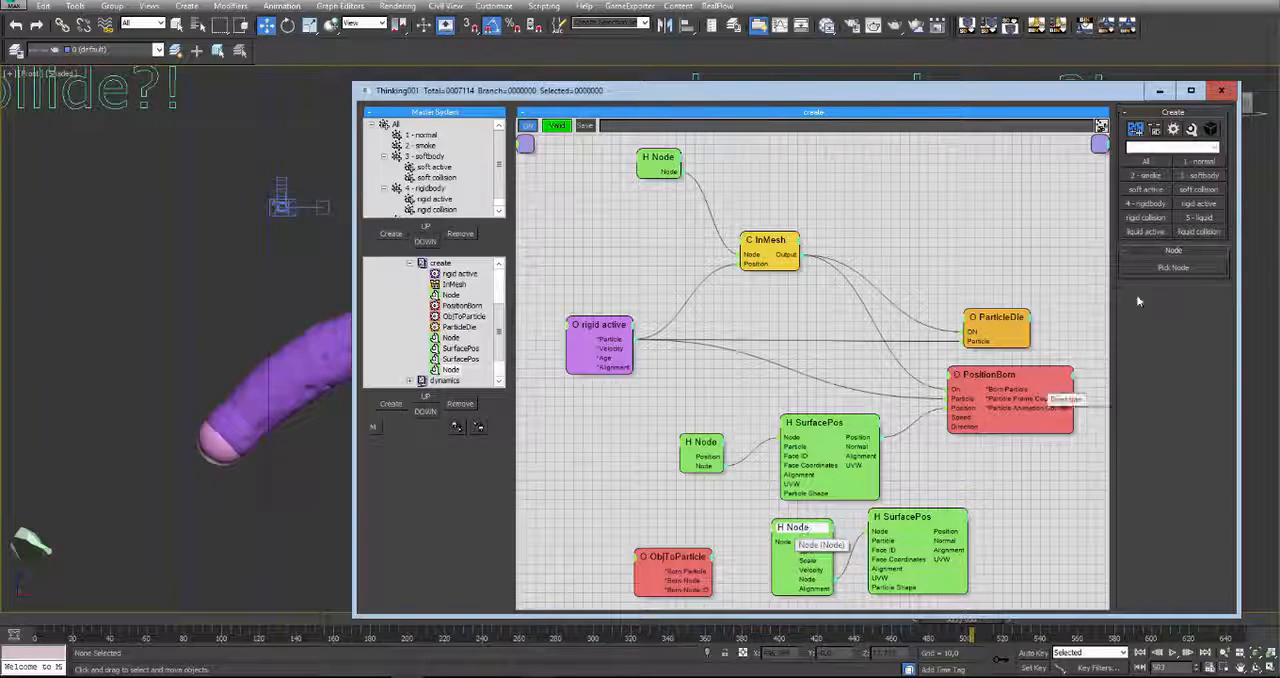
left_click(1155, 268)
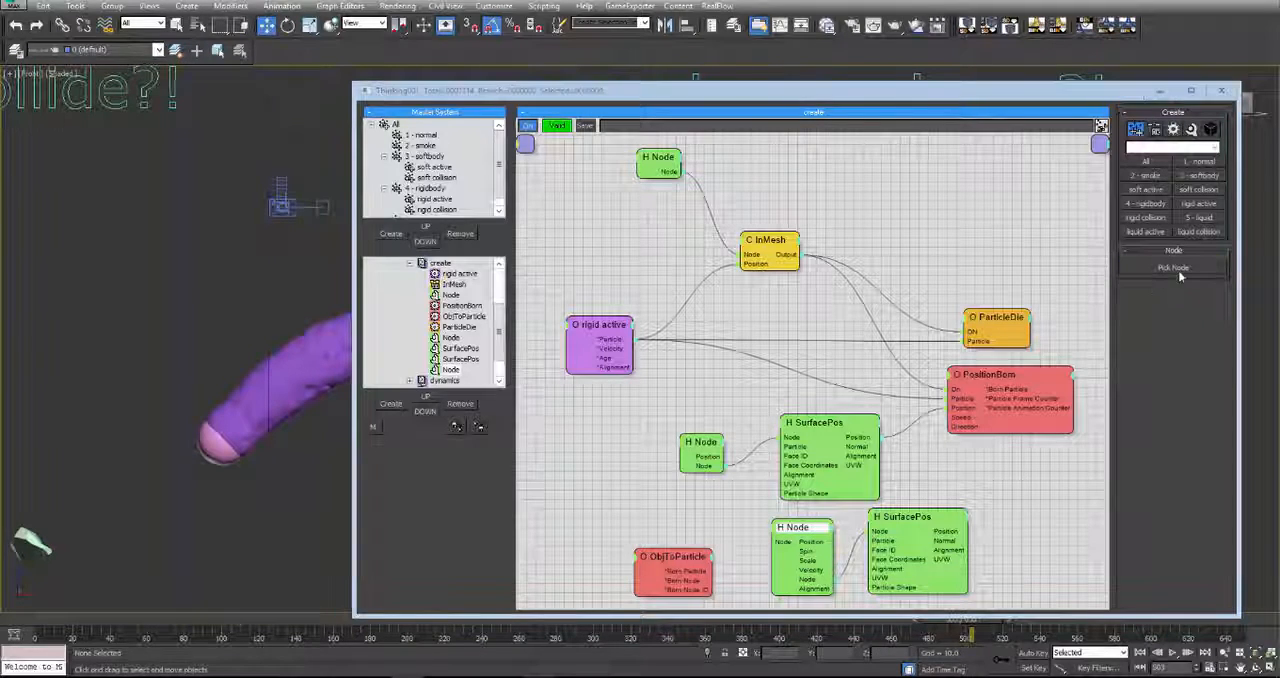
left_click(930, 517)
right_click(930, 517)
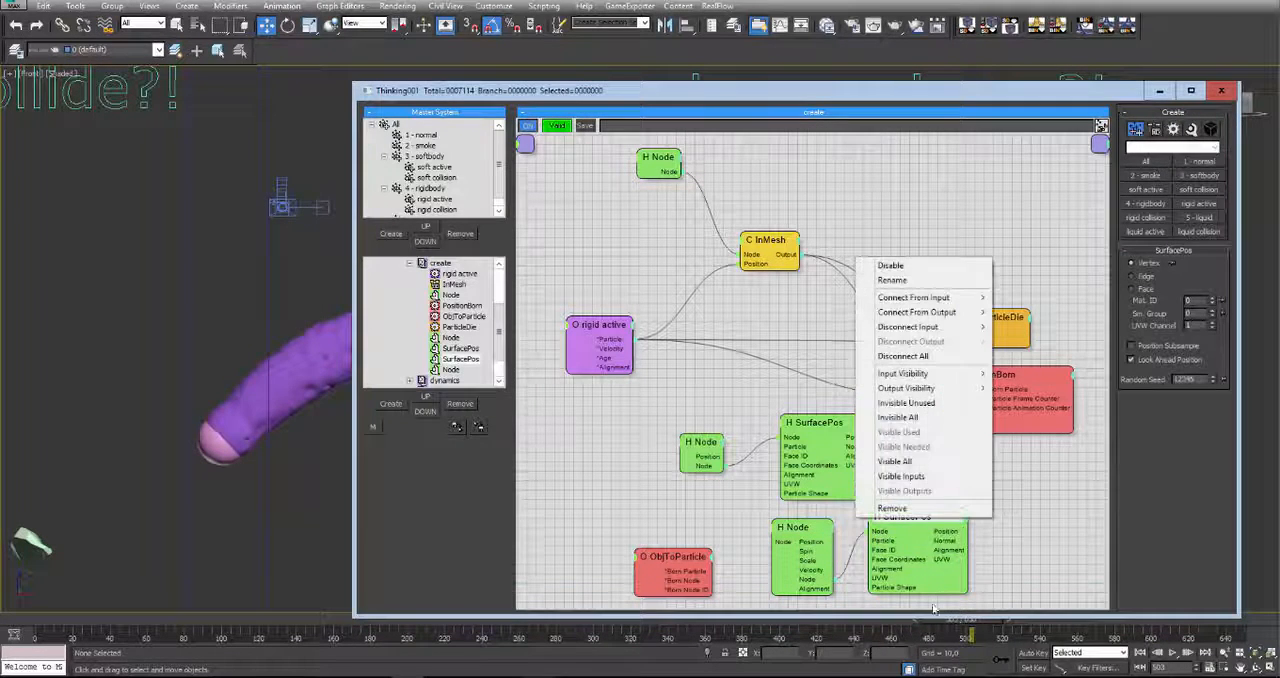
left_click(940, 528)
right_click(805, 548)
left_click(778, 517)
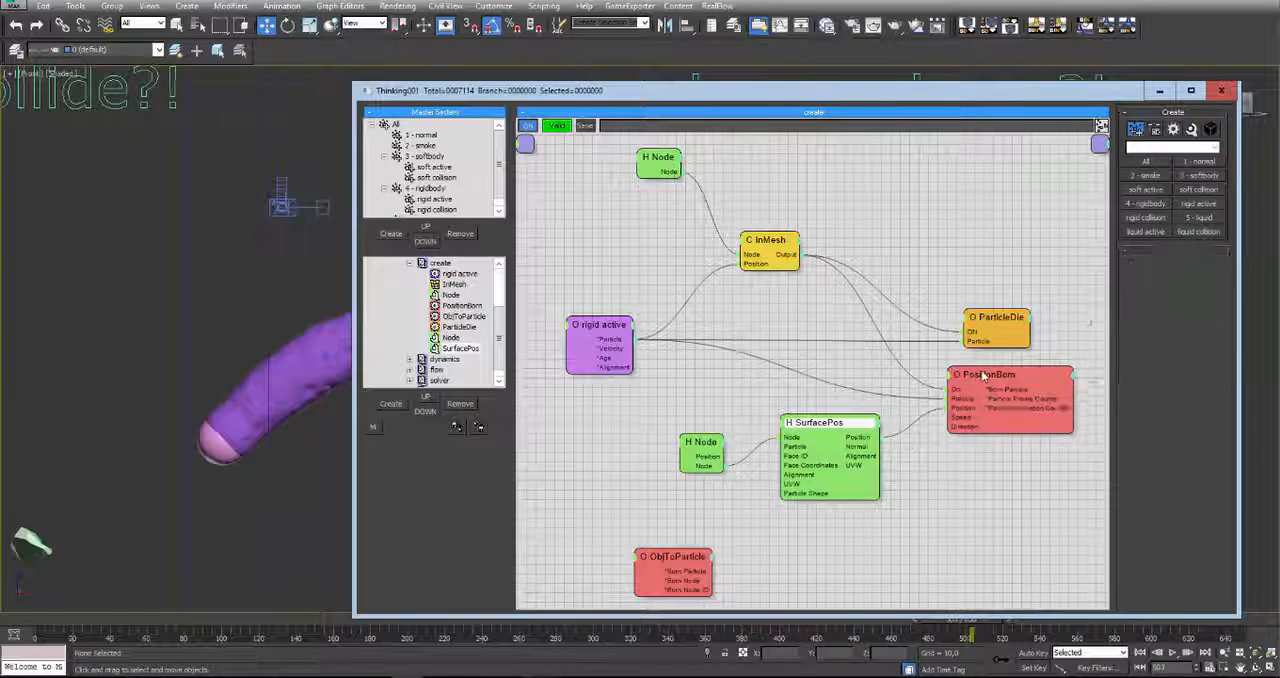
- Examine PositionBorn's liquid active group assignment and its Pistol Shot particle count
left_click_drag(974, 389, 964, 389)
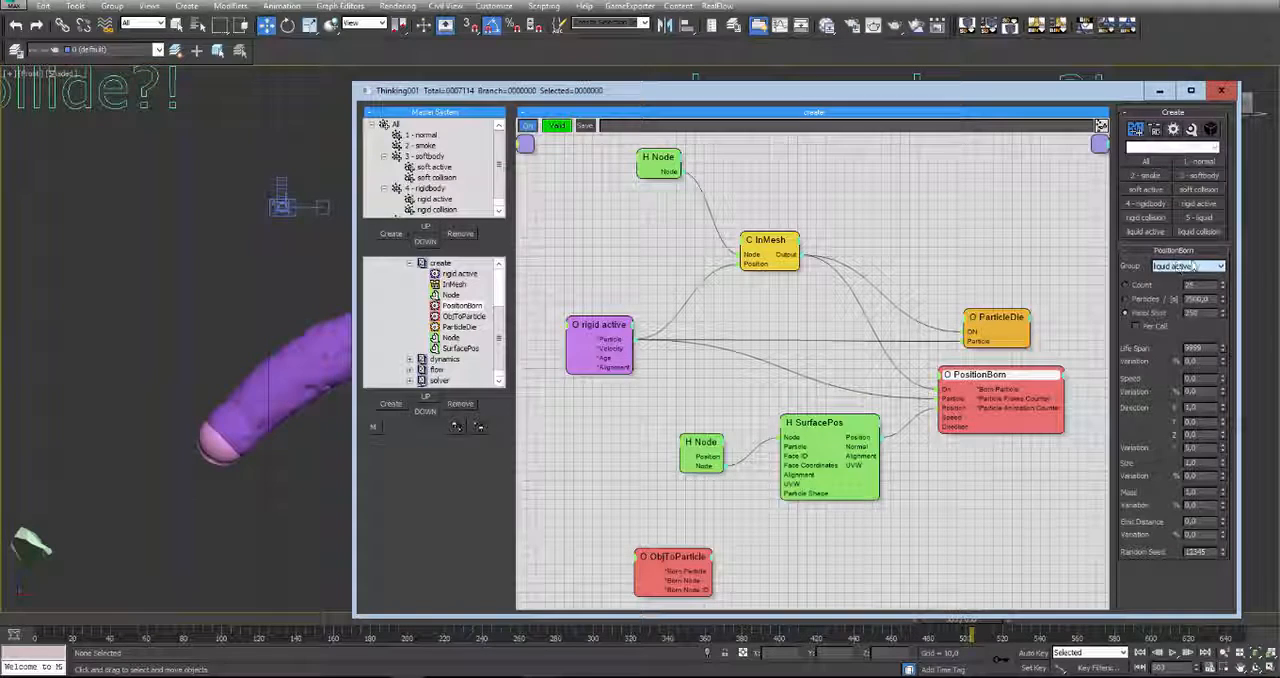
double_click(1192, 313)
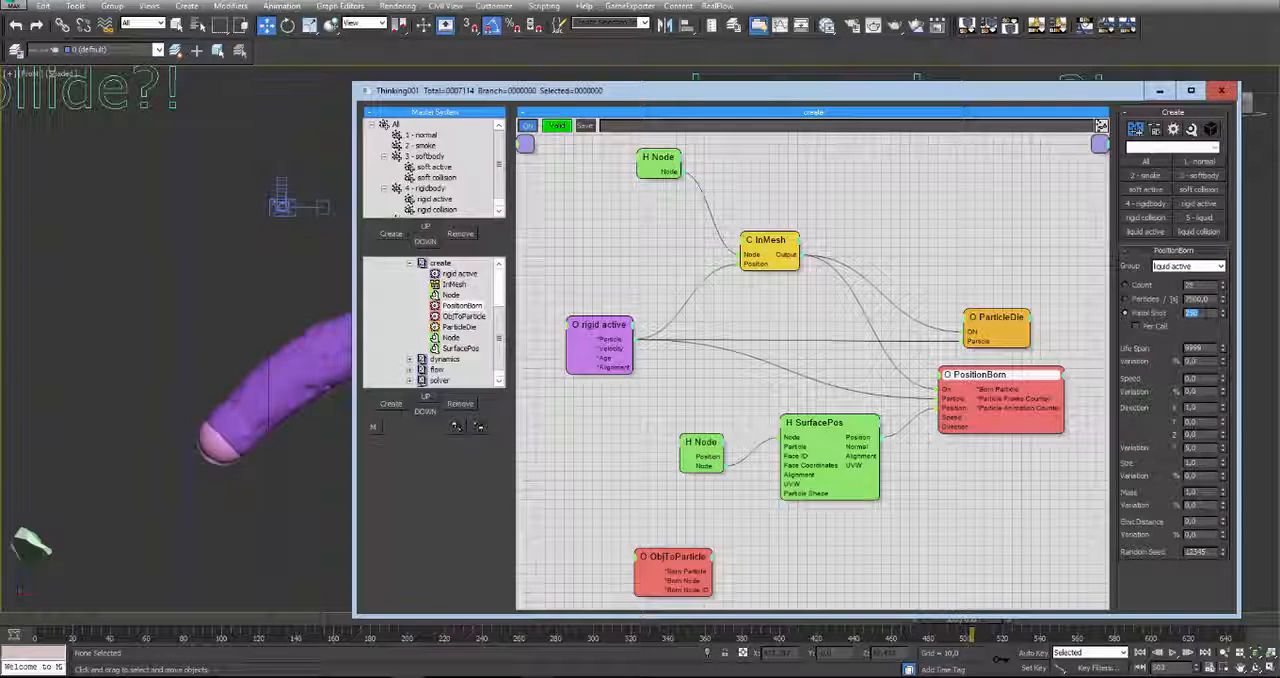
scroll(188, 436, "down", 4)
middle_click_drag(188, 436, 170, 450)
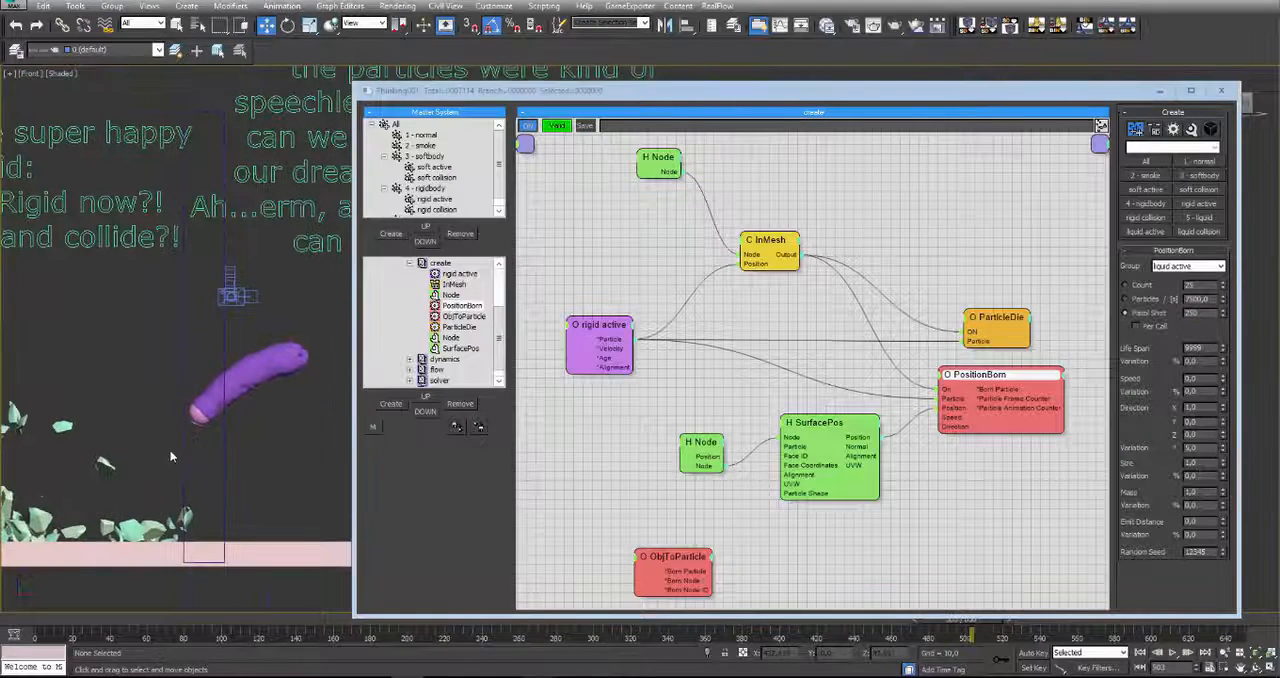
- Scrub the timeline through the arrival of the rigid fragments at the emitter sphere to inspect the birth of the liquid
left_click(325, 622)
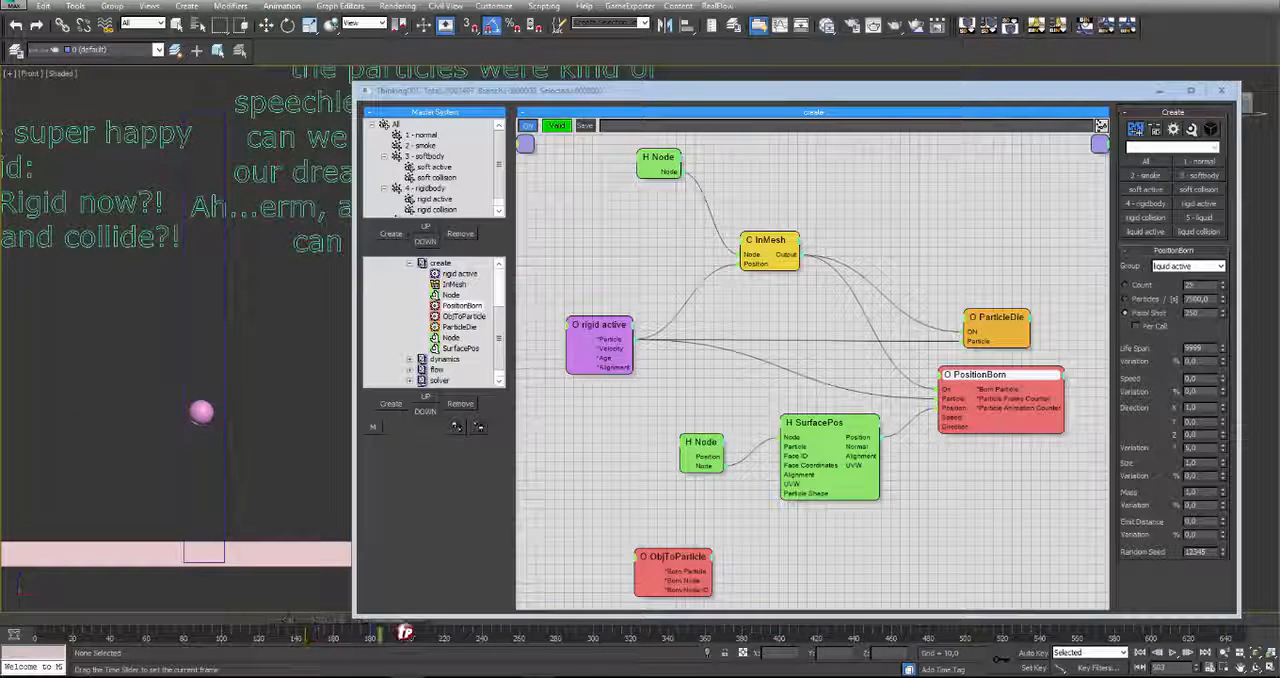
left_click_drag(405, 632, 634, 632)
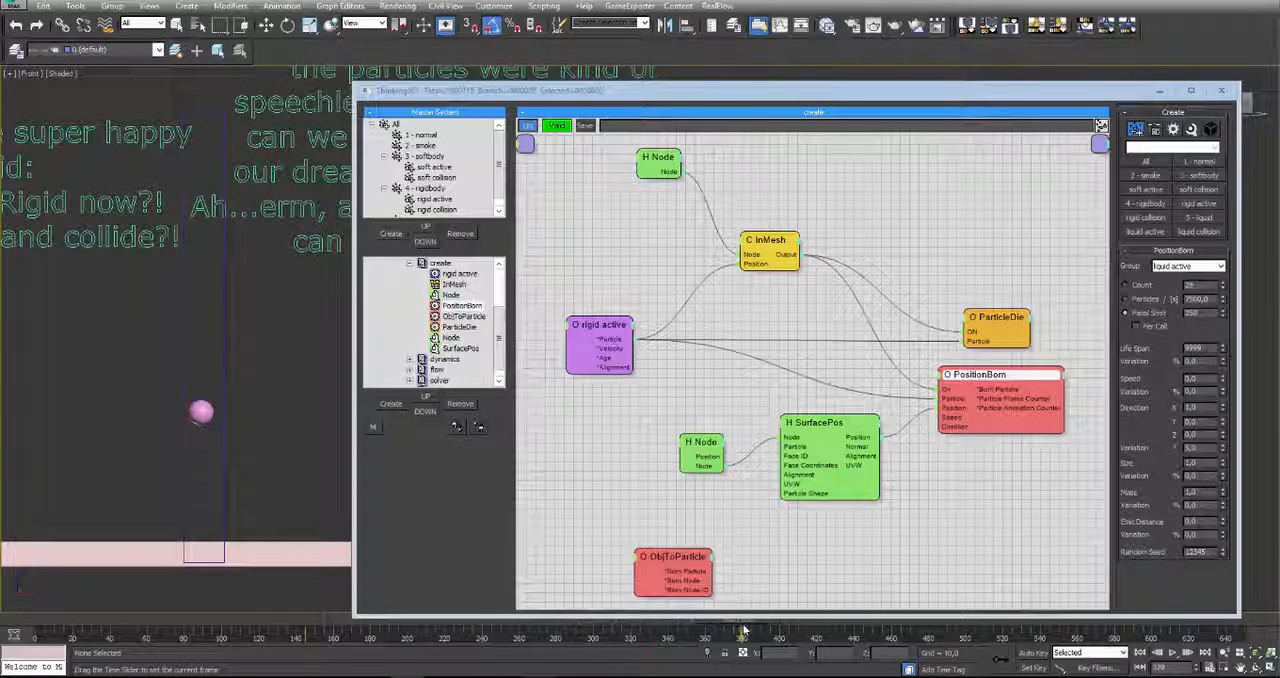
left_click_drag(743, 630, 930, 635)
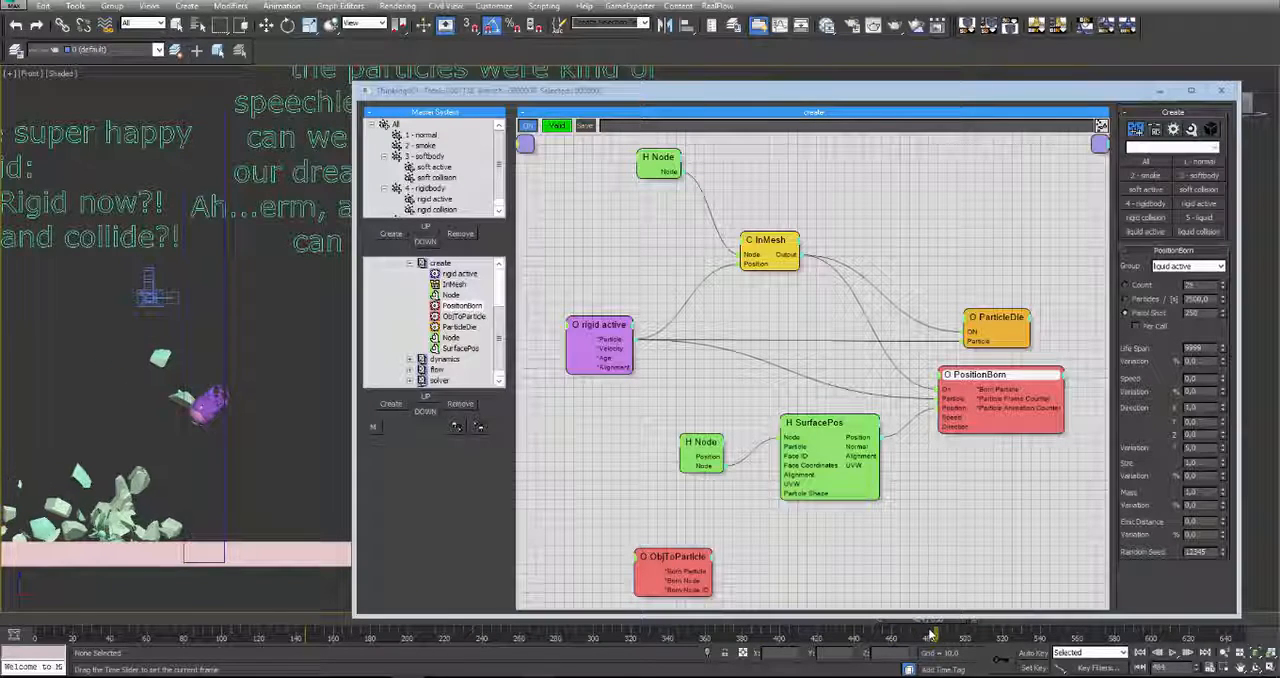
scroll(204, 393, "up", 5)
middle_click_drag(205, 393, 226, 335)
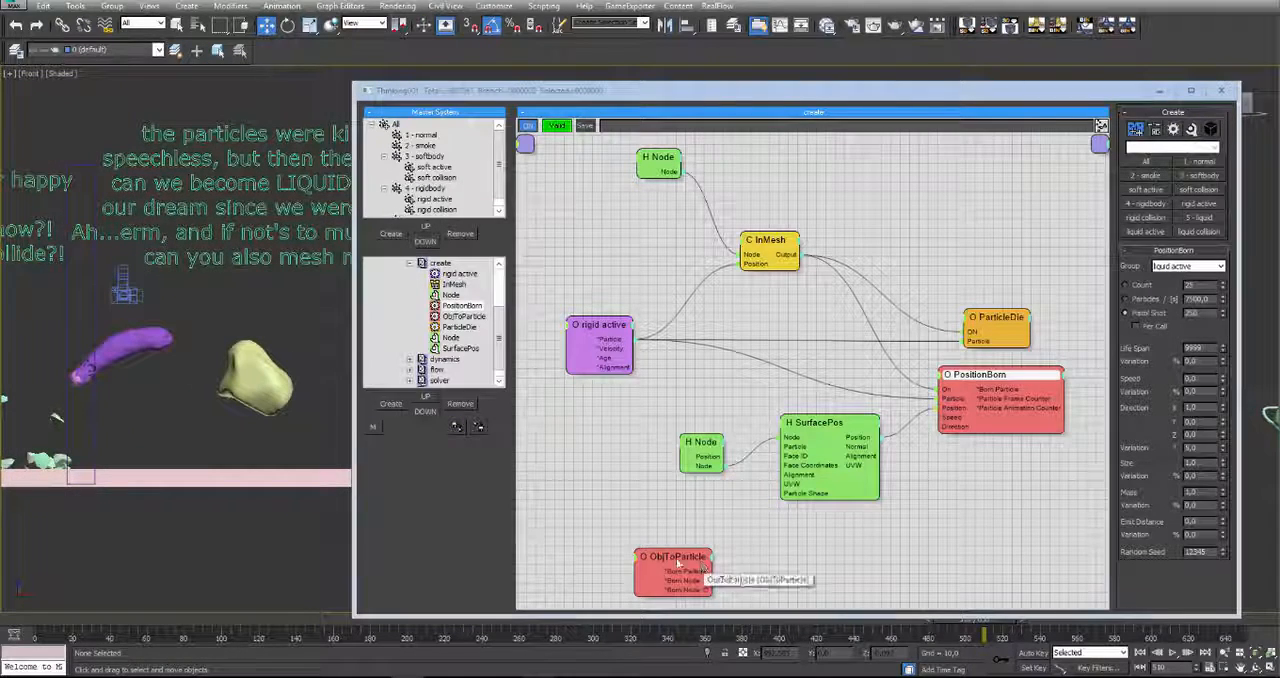
- Review the ObjToParticle collision objects, selecting the deformed sphere in the Front viewport and advancing the timeline to frame 555
left_click_drag(675, 564, 670, 535)
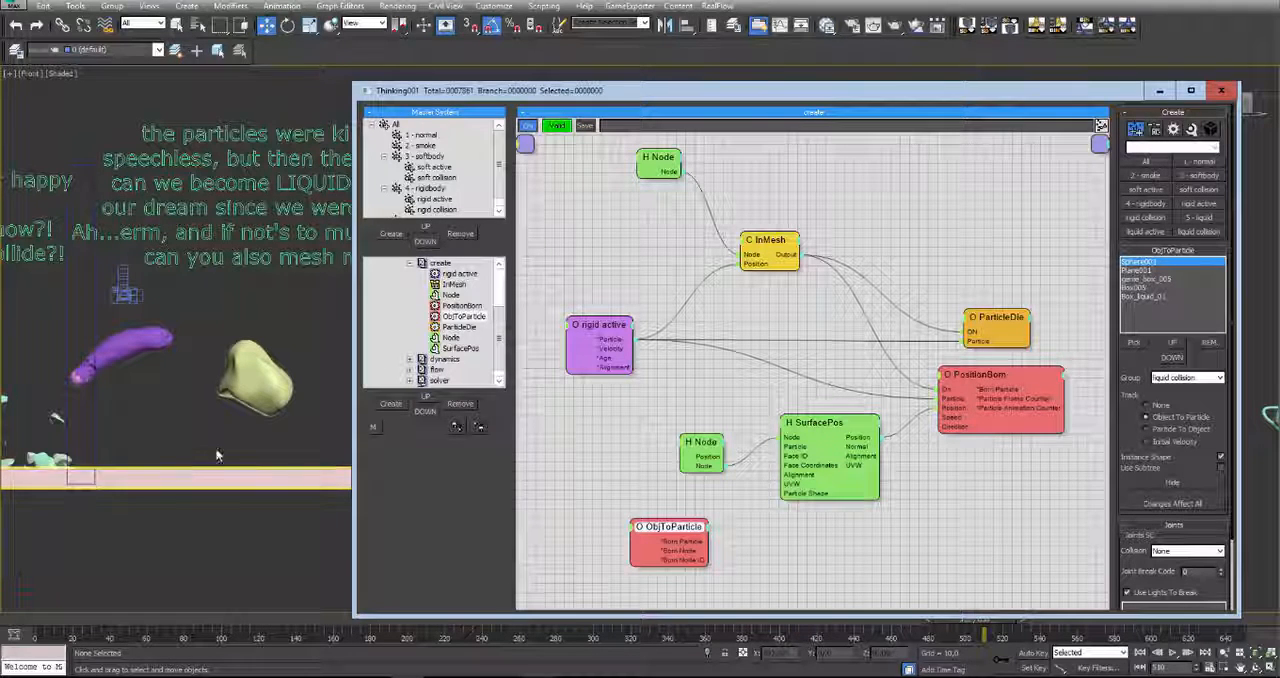
left_click(253, 384)
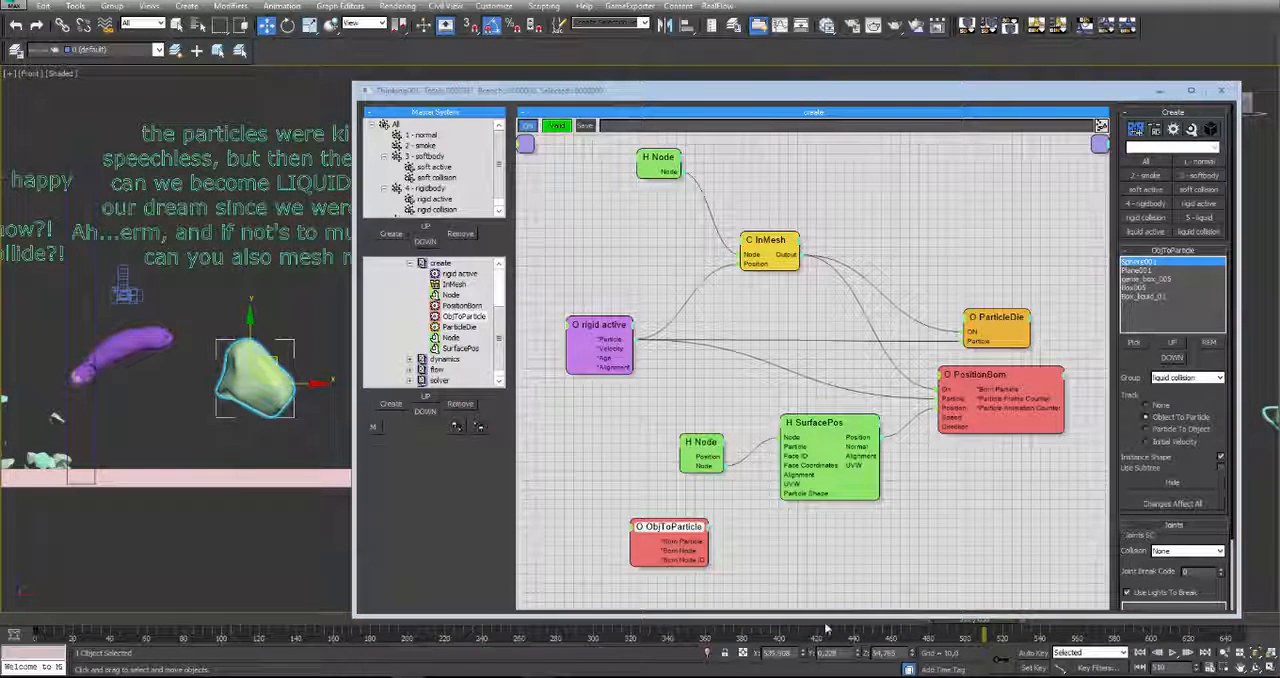
left_click_drag(979, 632, 1063, 632)
key("w")
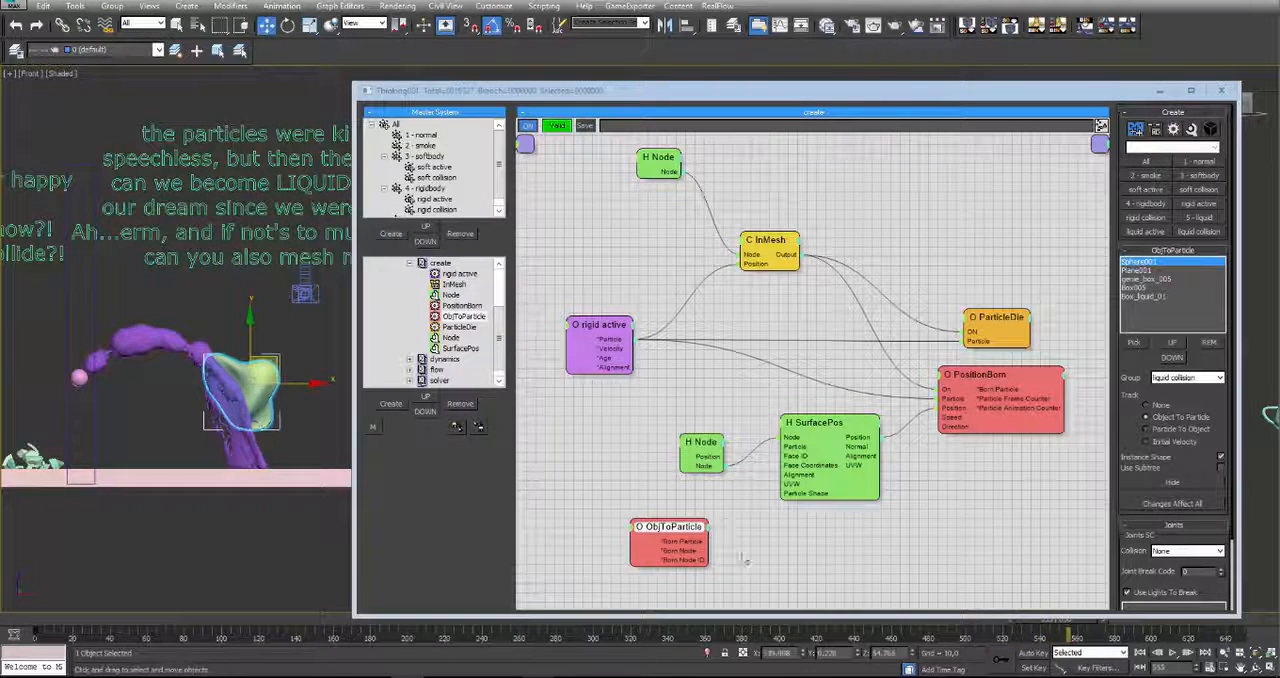
left_click(293, 436)
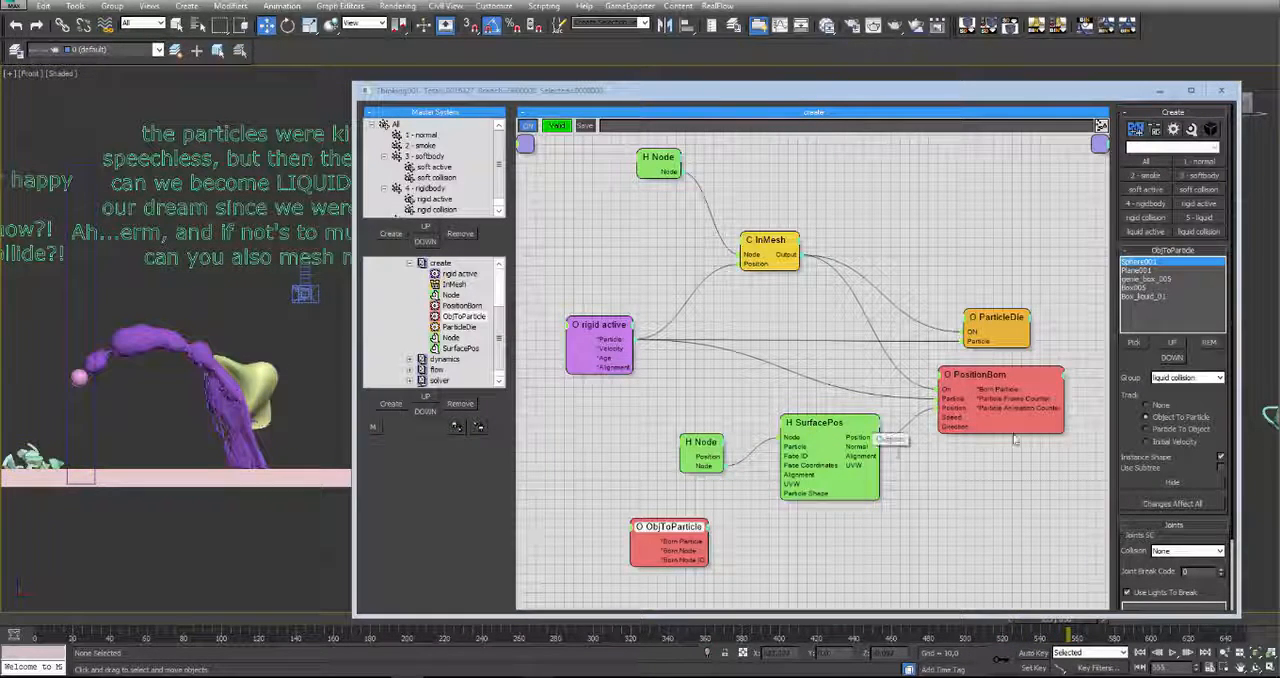
- Advance the timeline to about frame 600 to inspect how the liquid collides with the deformed sphere
left_click(1074, 619)
left_click_drag(1084, 623, 1160, 610)
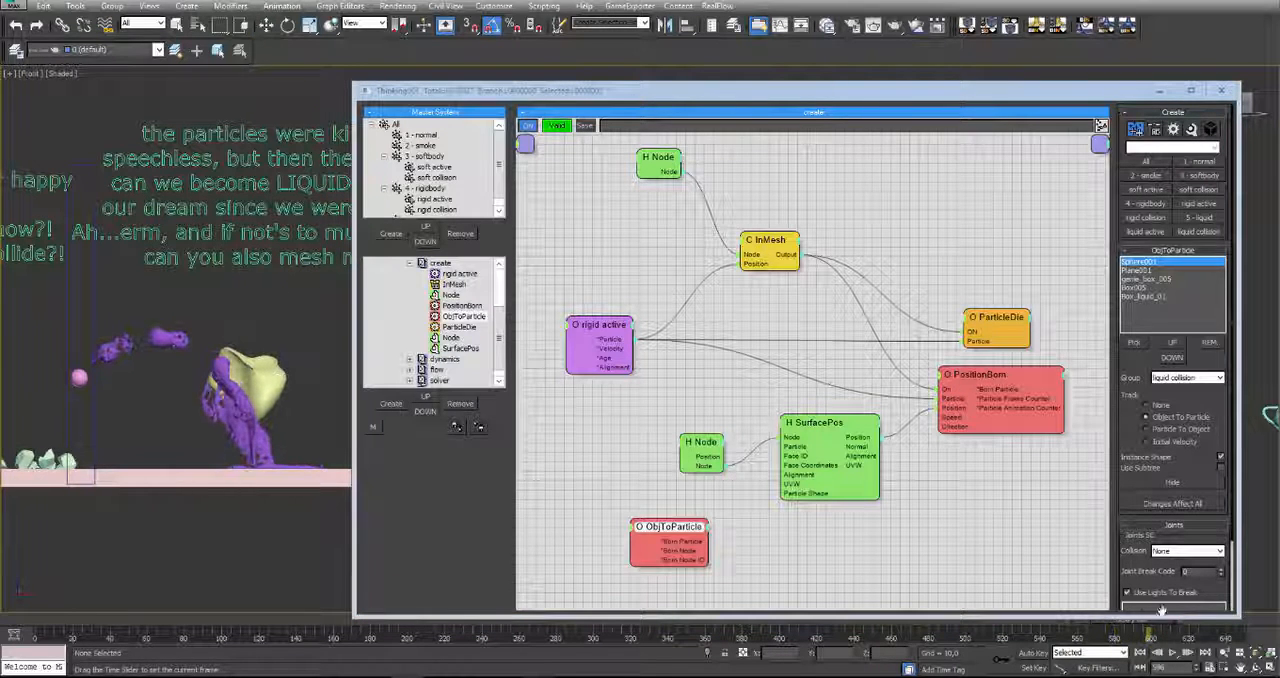
key("w")
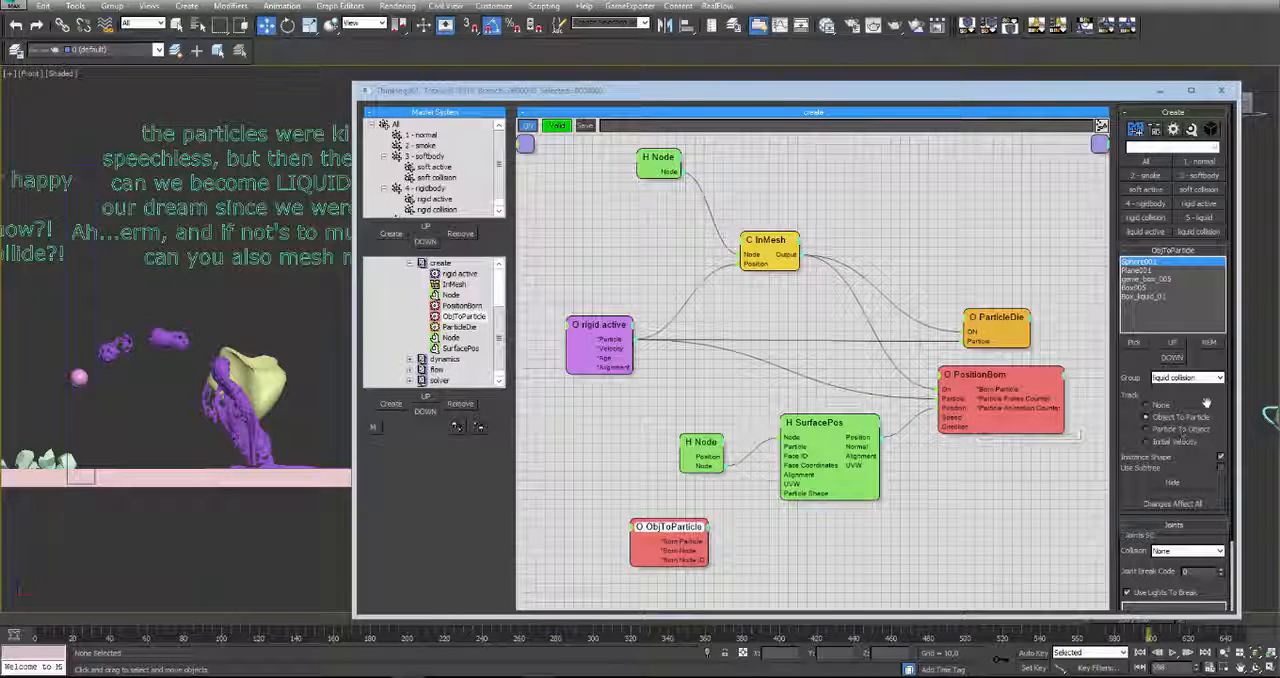
- Open the liquid dynamics set and reposition its liquid active group and Timer nodes, reviewing the available particle groups
left_click(411, 265)
left_click(445, 348)
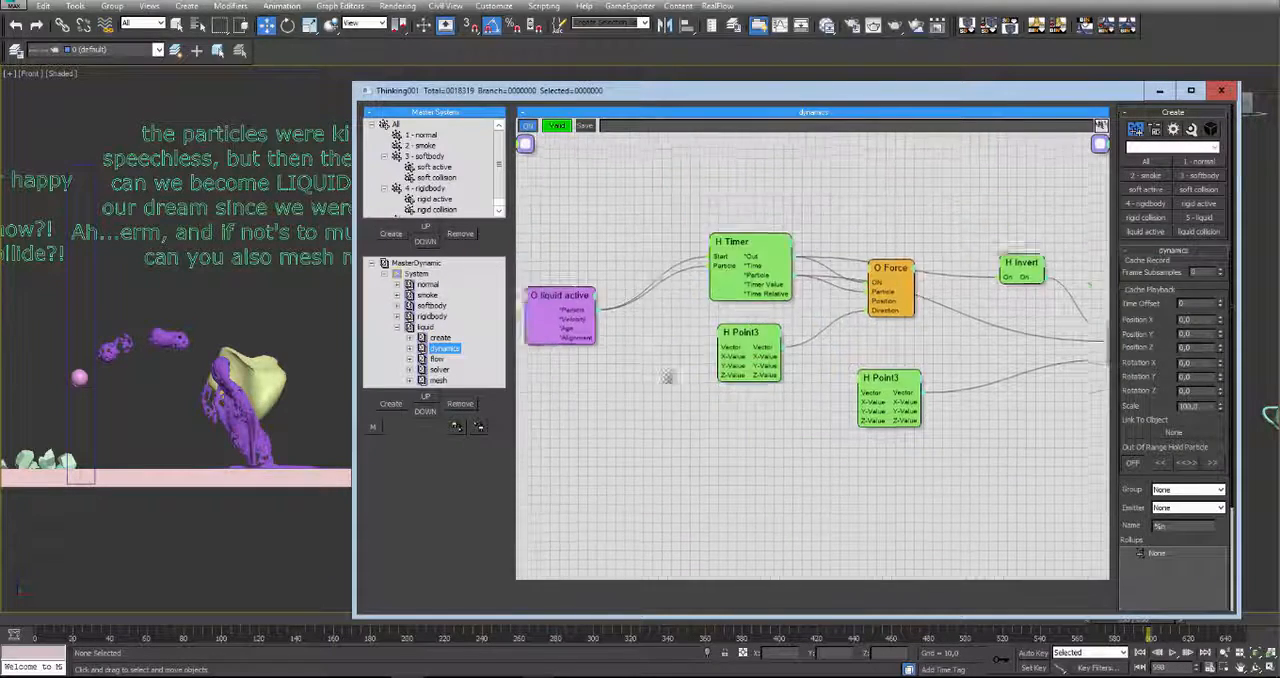
middle_click_drag(666, 377, 711, 398)
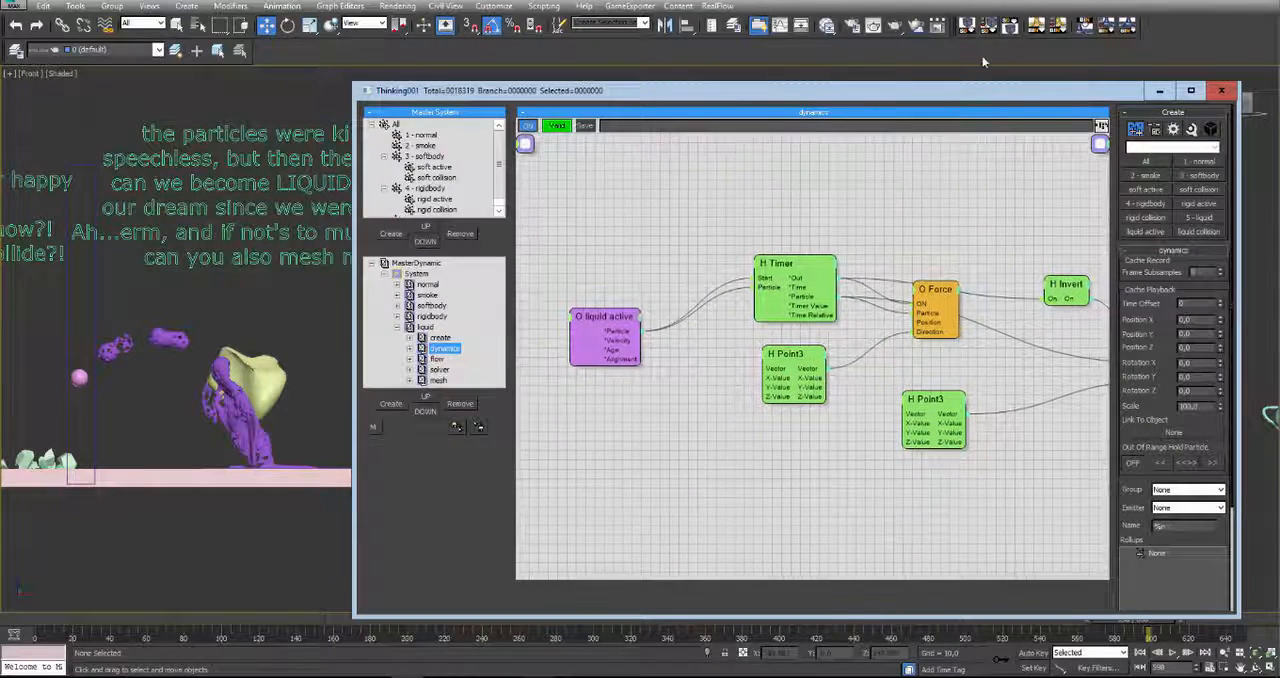
left_click_drag(615, 318, 625, 316)
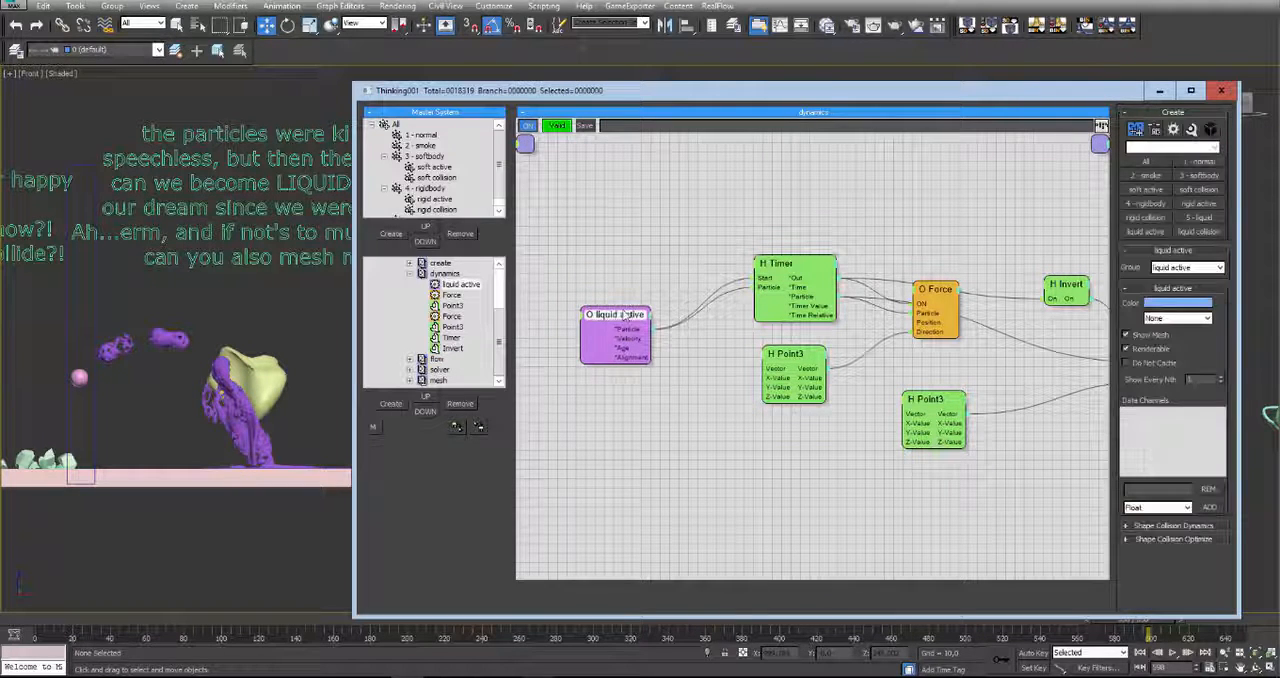
right_click(625, 316)
mouse_move(630, 229)
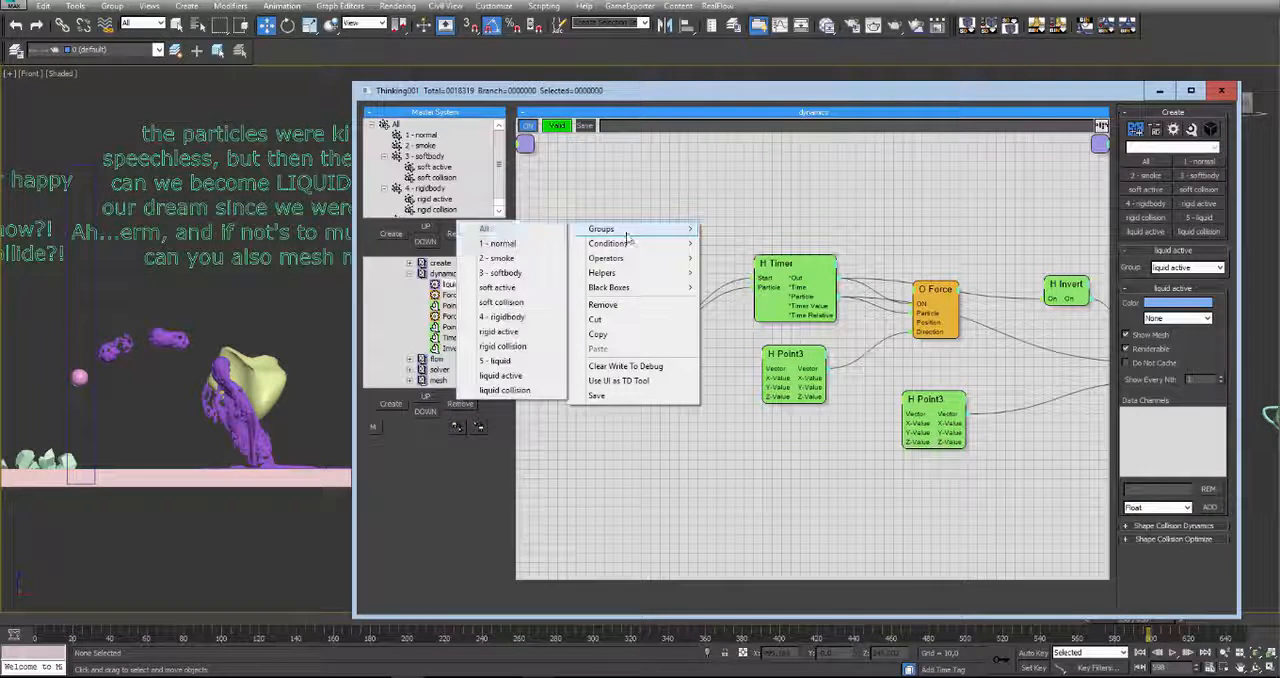
left_click(801, 147)
left_click_drag(785, 272, 766, 227)
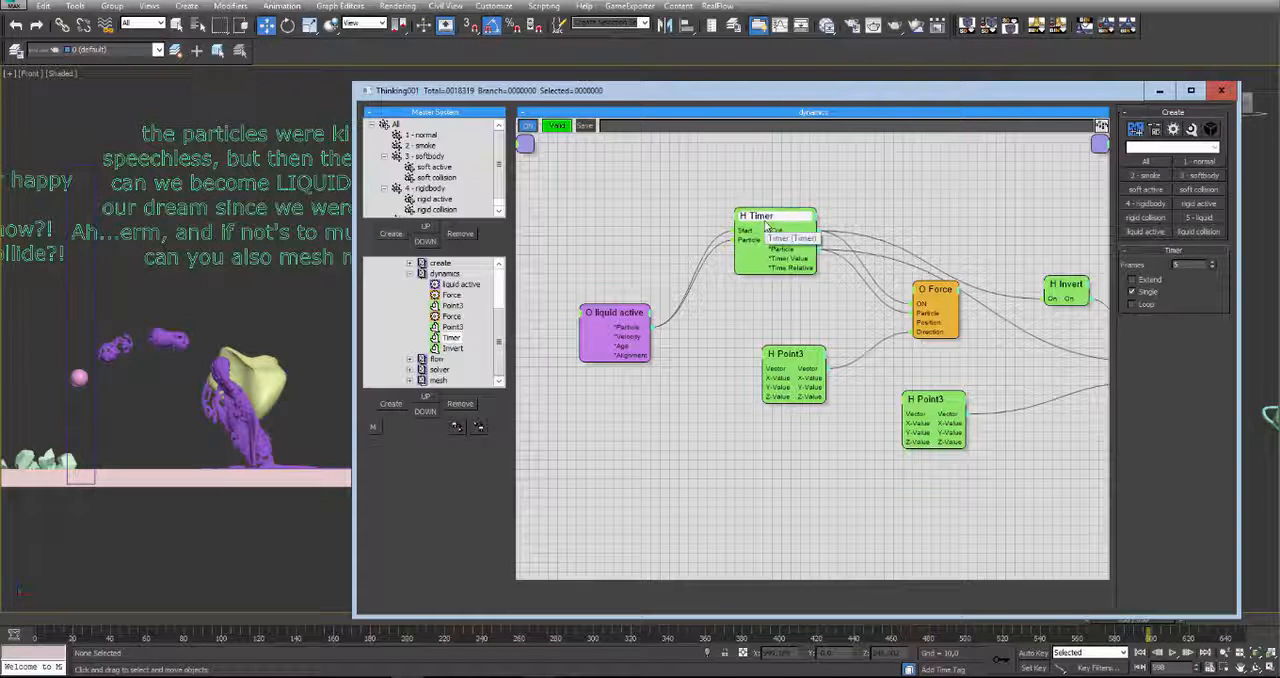
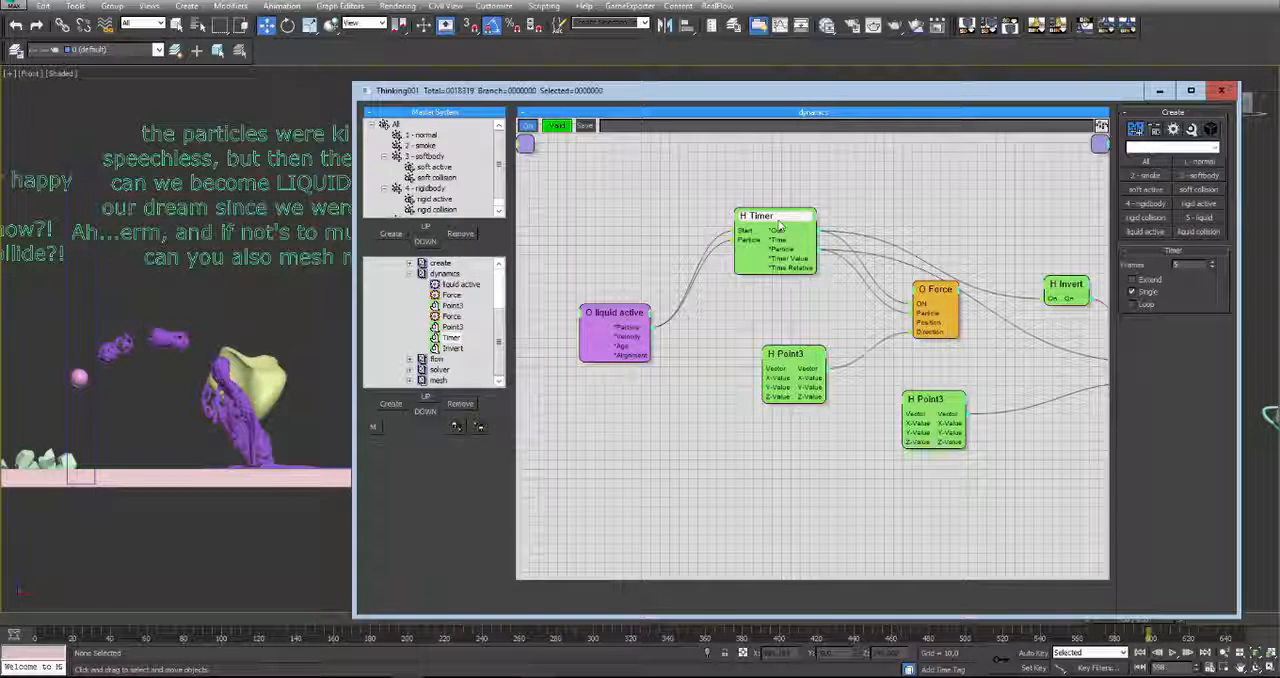
- Rearrange the Timer, first Force and its Point3 nodes closer together in the liquid dynamics network
left_click_drag(779, 225, 781, 198)
left_click_drag(935, 297, 898, 302)
left_click_drag(778, 356, 749, 369)
left_click_drag(895, 300, 878, 303)
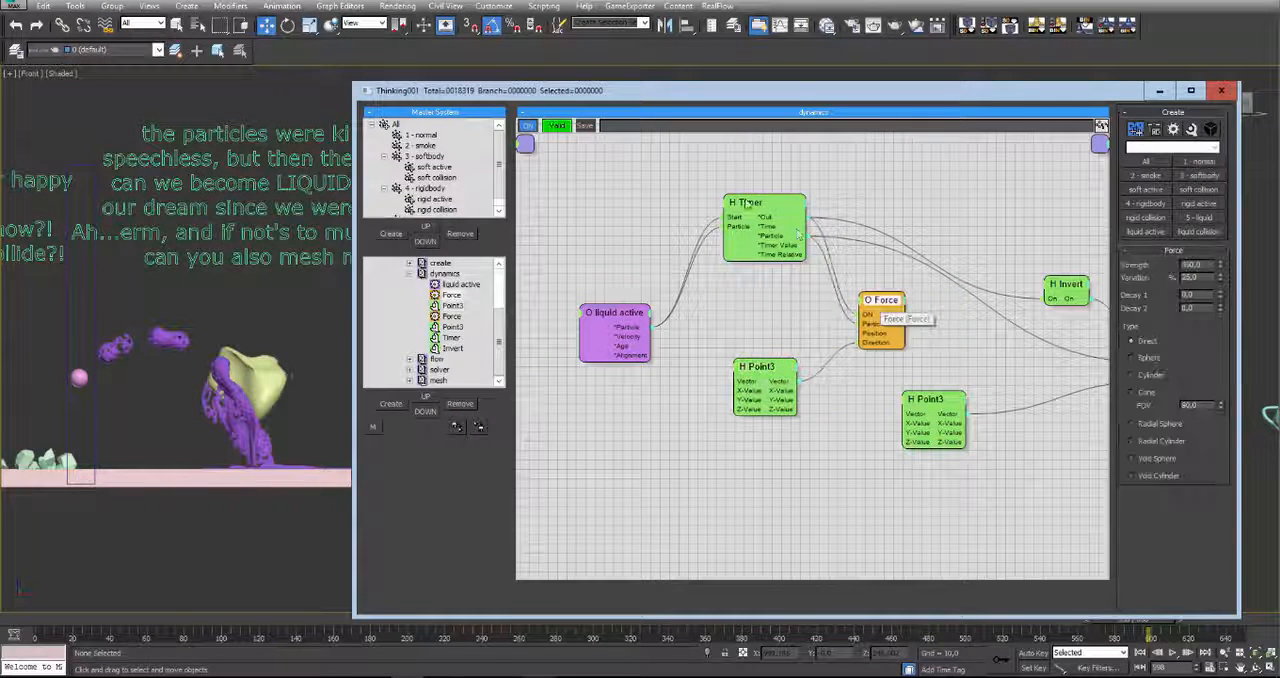
left_click_drag(762, 206, 757, 218)
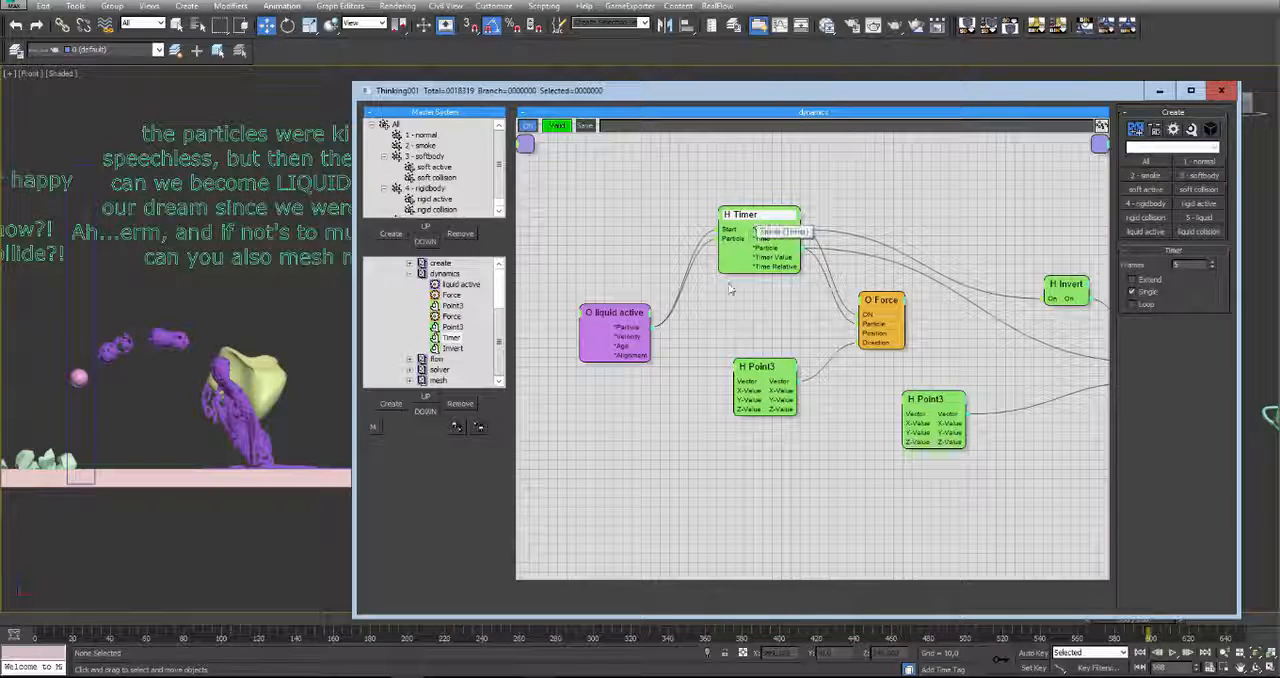
- Reposition the liquid active group and Timer nodes, and review the Timer's frame count and Single option
left_click_drag(603, 313, 595, 283)
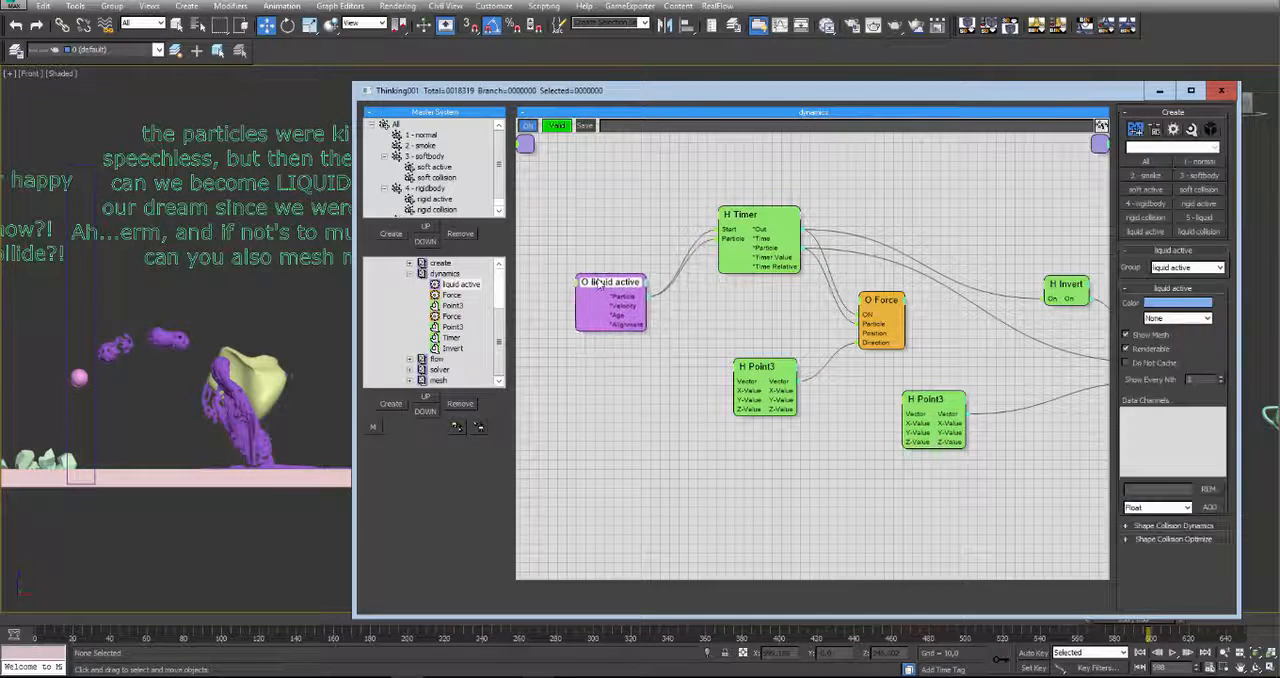
left_click_drag(757, 220, 736, 213)
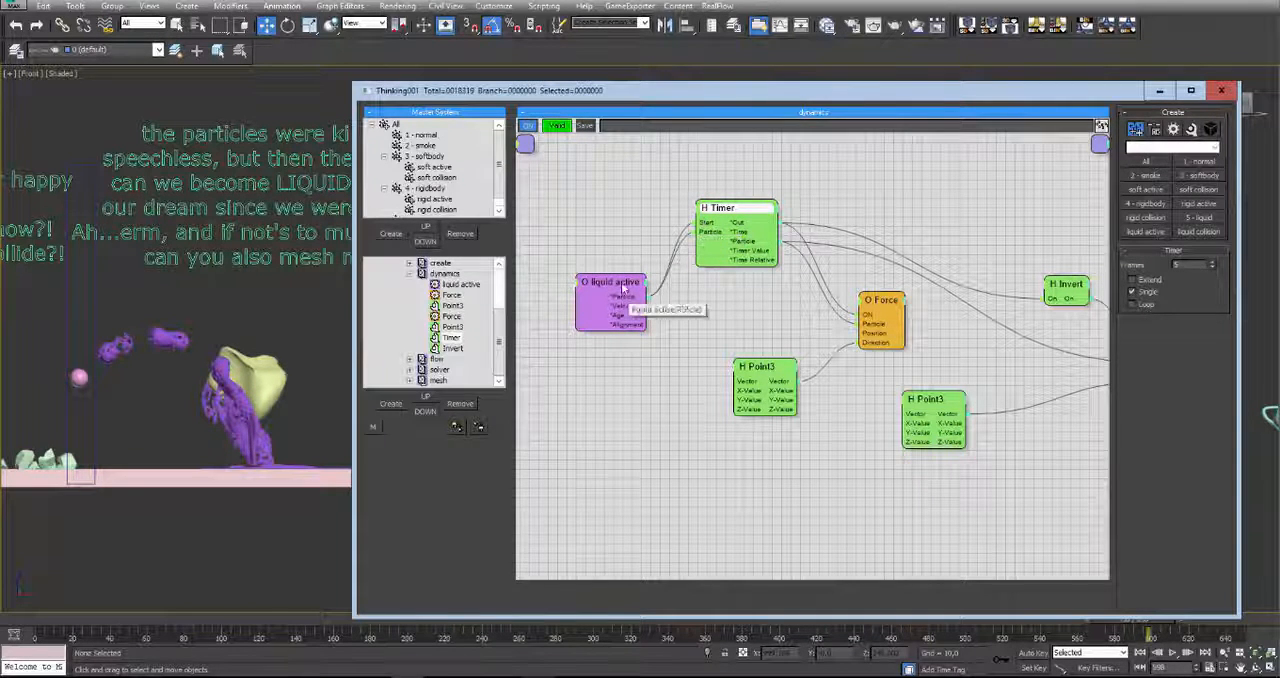
left_click_drag(624, 286, 618, 290)
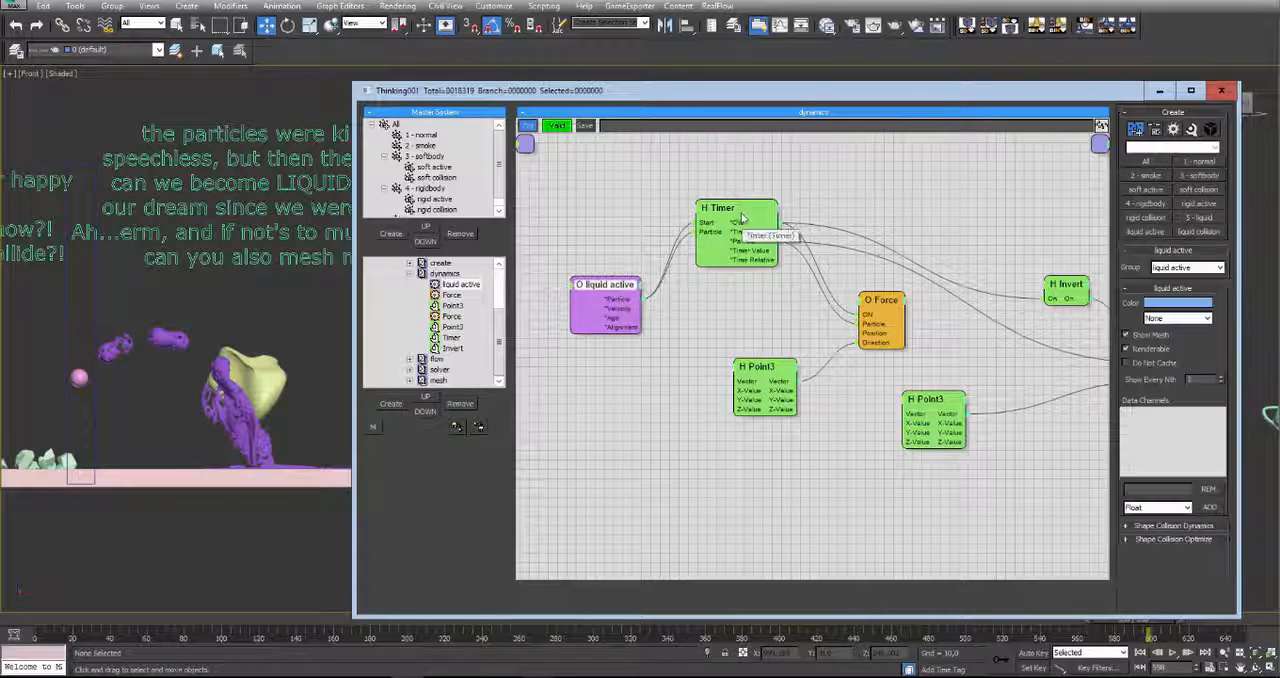
left_click_drag(737, 210, 728, 196)
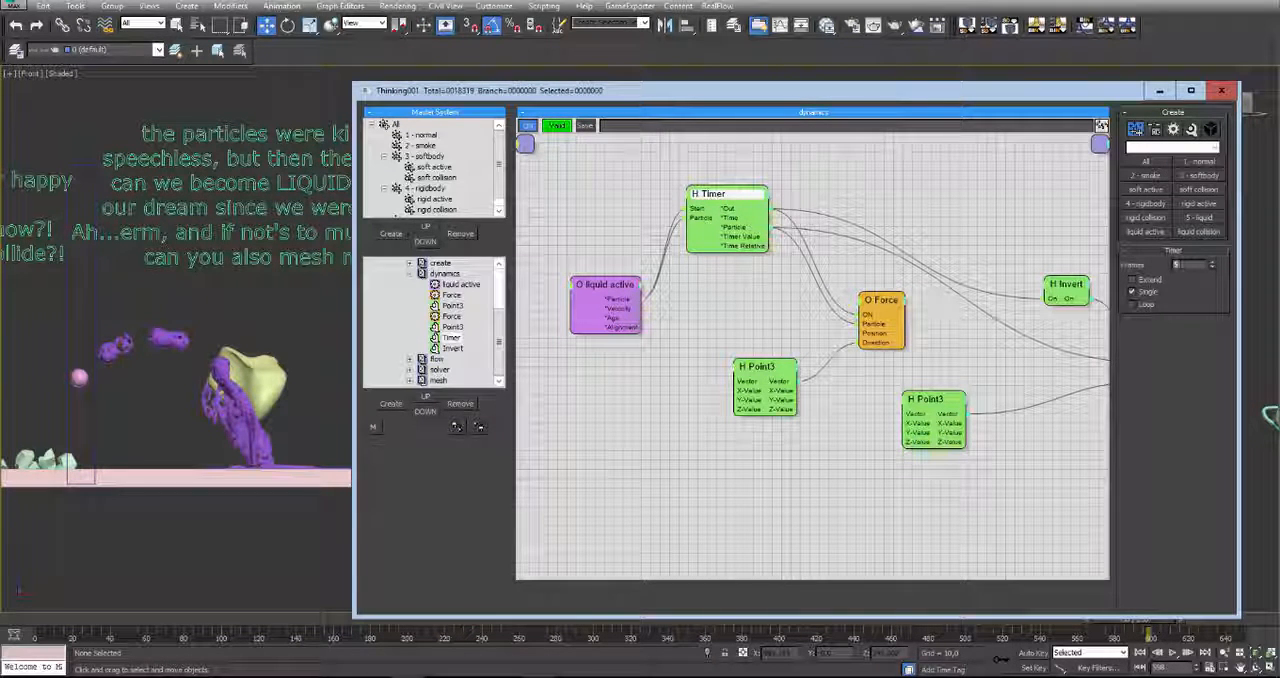
left_click(1131, 292)
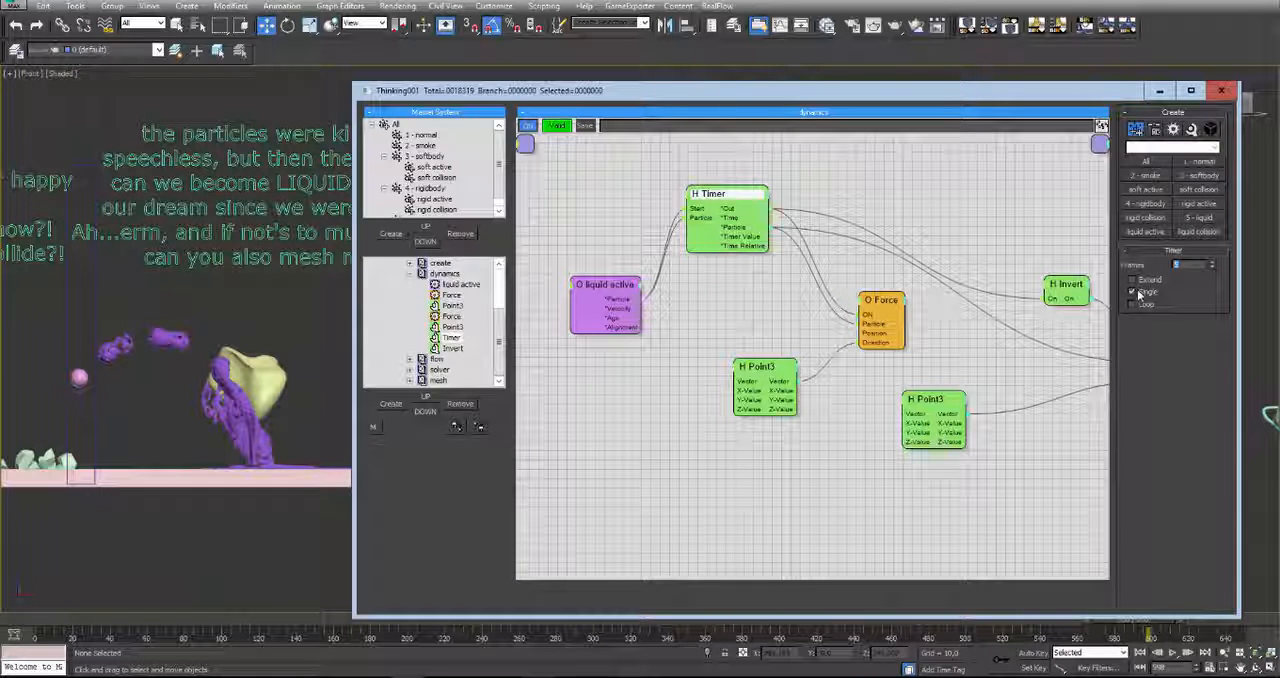
- Select the first Force node and scrub the timeline back to frame 496 to inspect how the liquid is launched
mouse_move(873, 305)
left_mouse_down()
mouse_move(849, 303)
mouse_move(866, 289)
mouse_move(871, 299)
left_mouse_up()
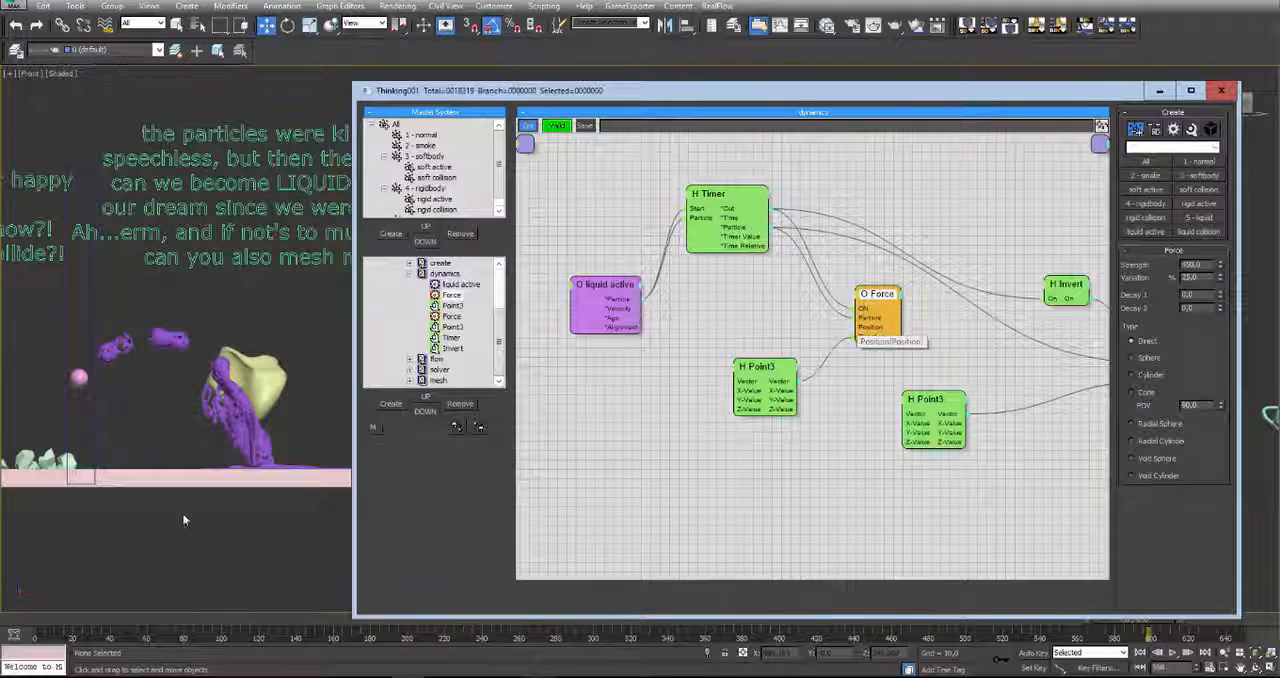
middle_click_drag(158, 358, 301, 344)
scroll(329, 352, "up", 2)
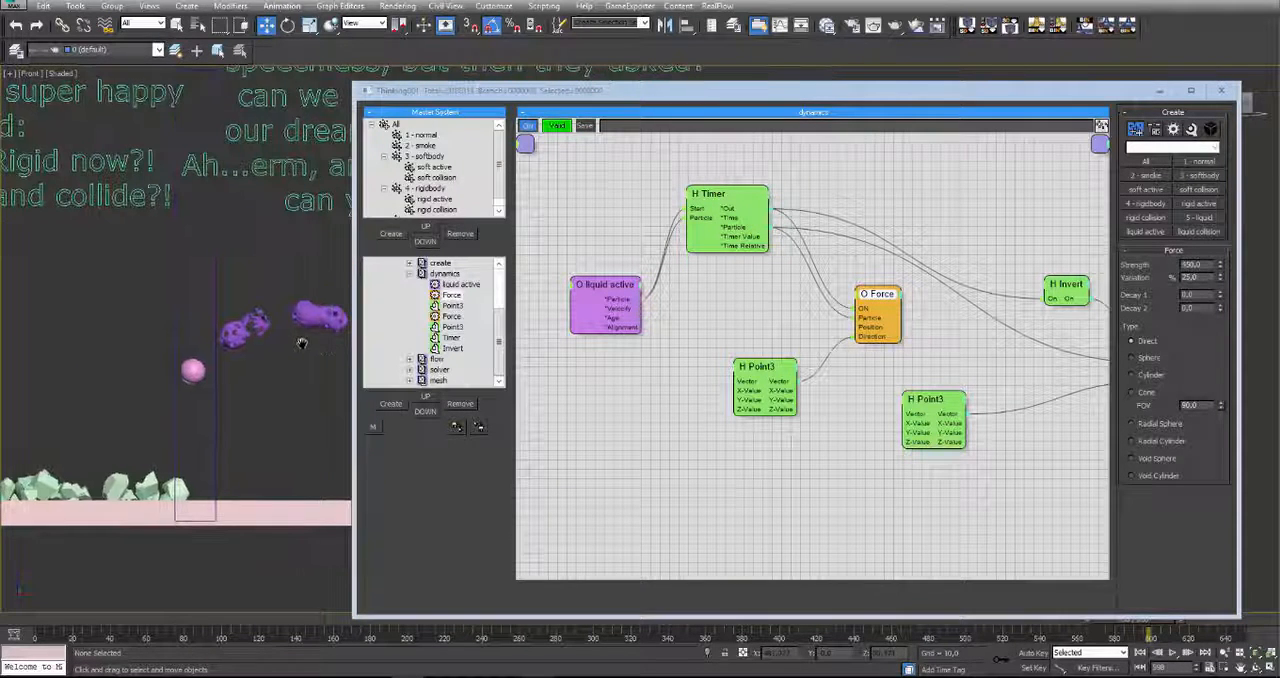
left_click_drag(269, 620, 953, 630)
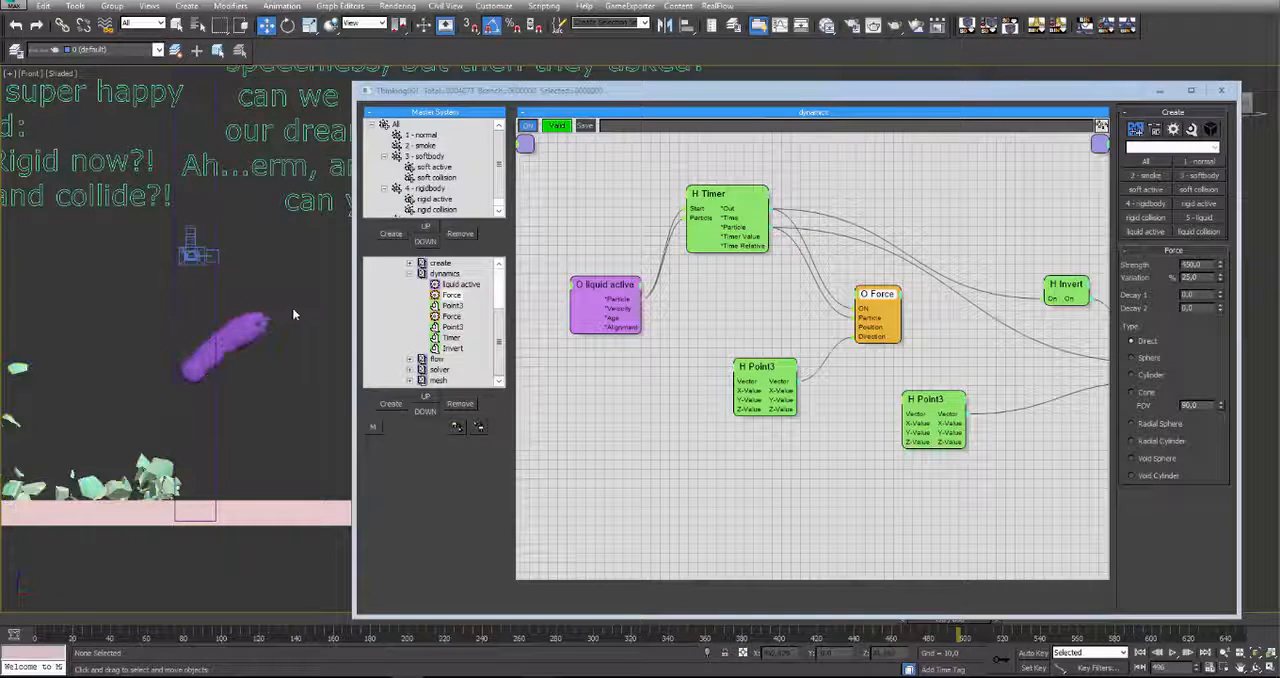
- Shift the first Force node nearer its Point3 and review the direction vector and force strength
mouse_move(872, 292)
left_mouse_down()
mouse_move(832, 286)
mouse_move(847, 289)
left_mouse_up()
left_click_drag(826, 370, 797, 383)
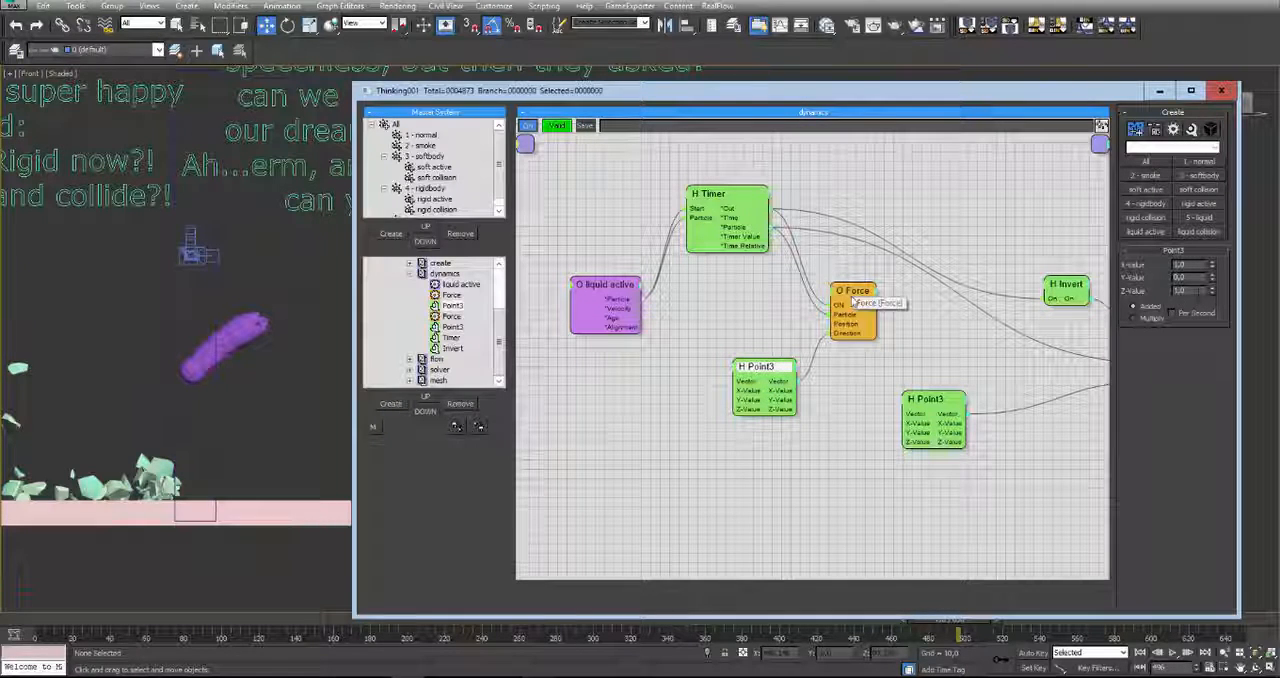
left_click_drag(864, 296, 874, 294)
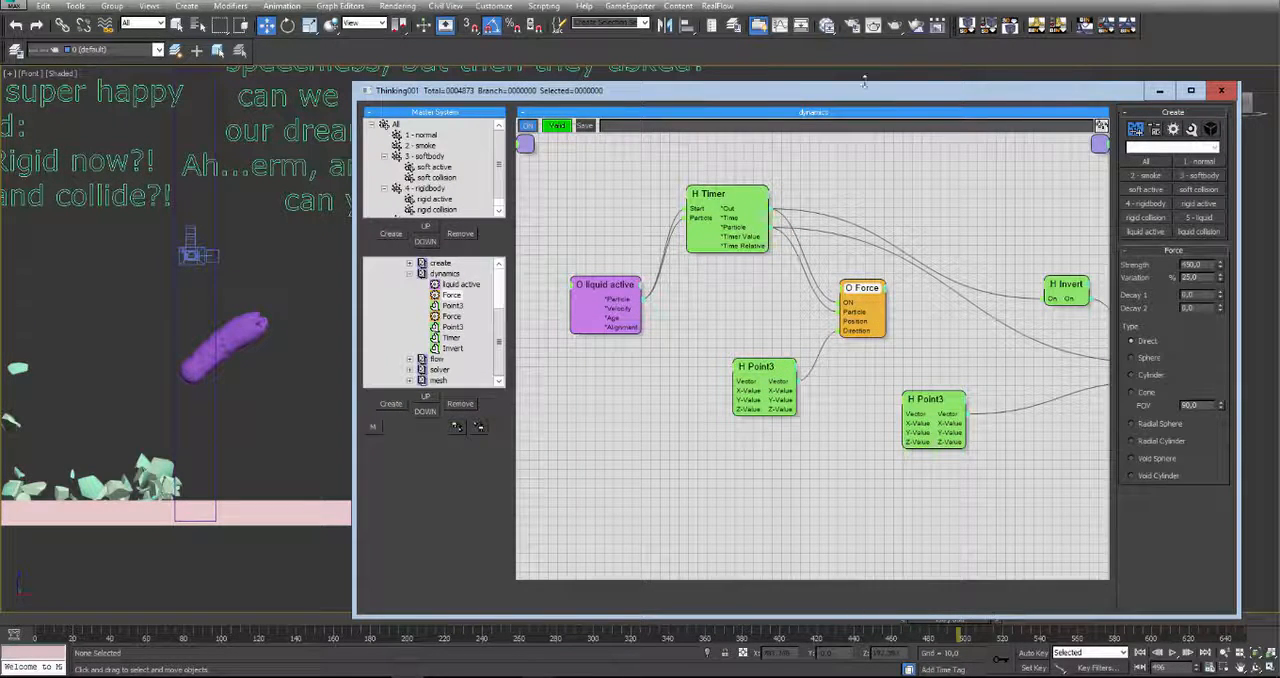
- Rearrange the Invert node, the second Force and its Point3 to review the inverted downward force setup
left_click_drag(867, 94, 801, 50)
middle_click_drag(936, 179, 751, 169)
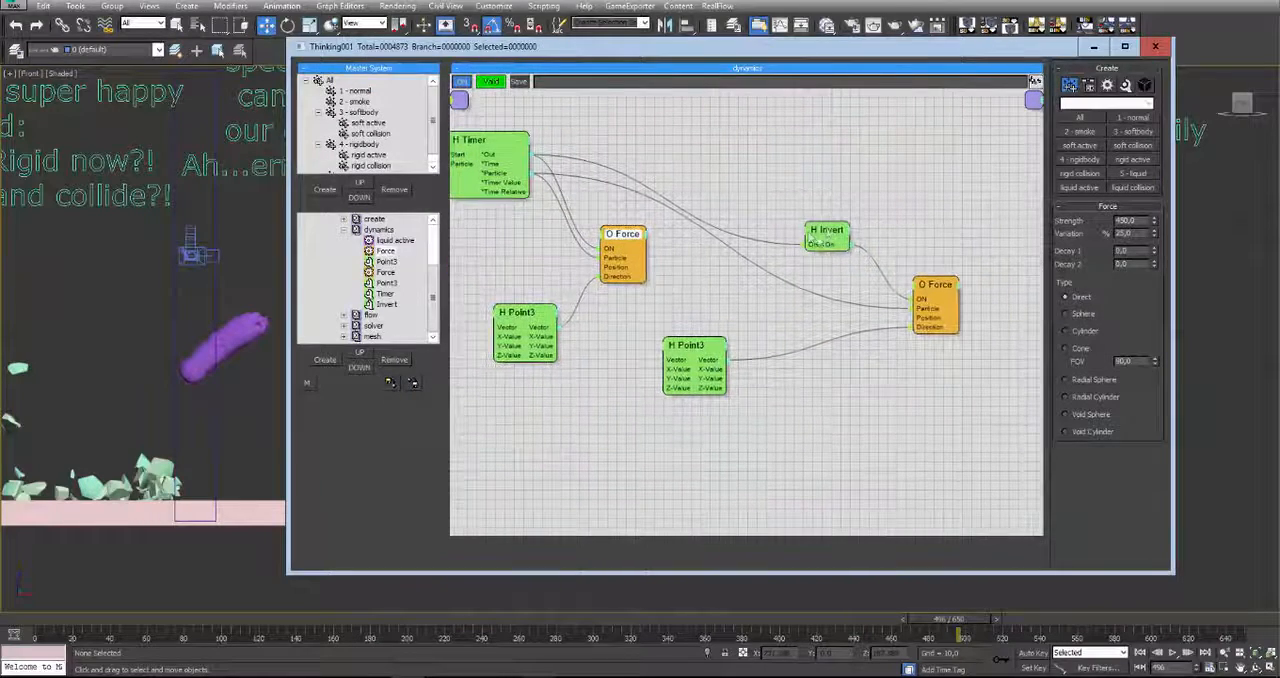
left_click_drag(830, 228, 785, 228)
mouse_move(927, 275)
left_mouse_down()
mouse_move(955, 266)
mouse_move(929, 261)
left_mouse_up()
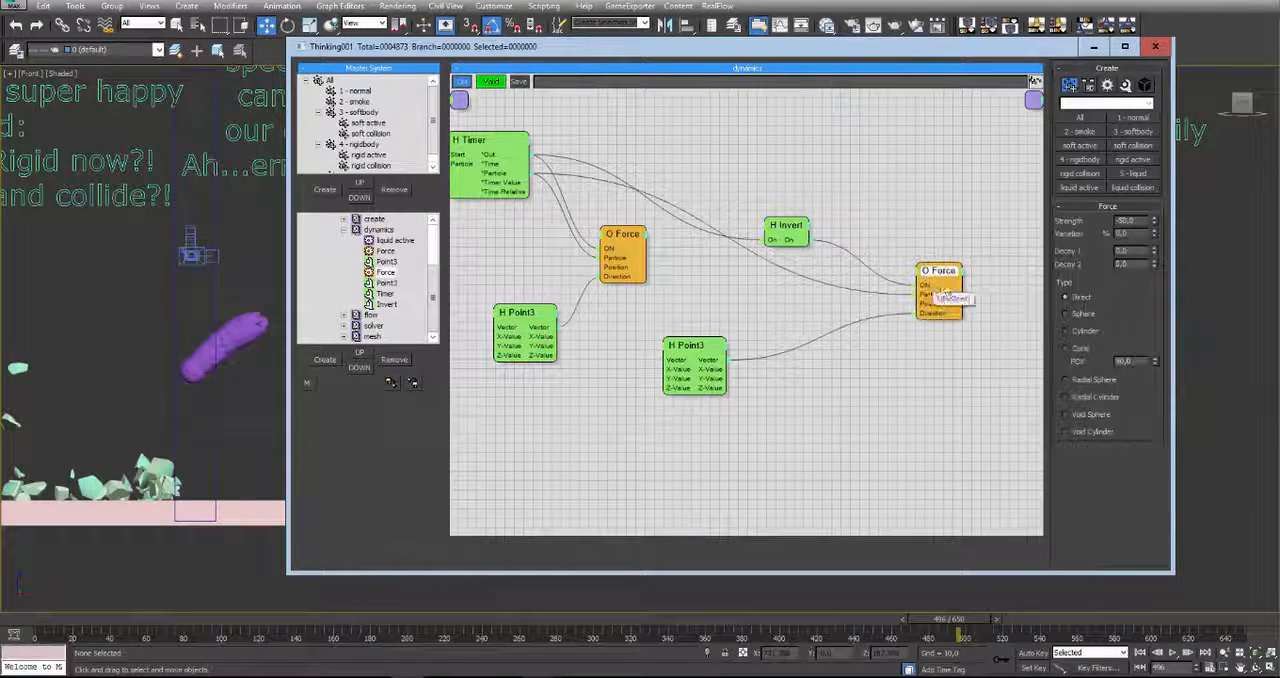
left_click_drag(739, 351, 840, 344)
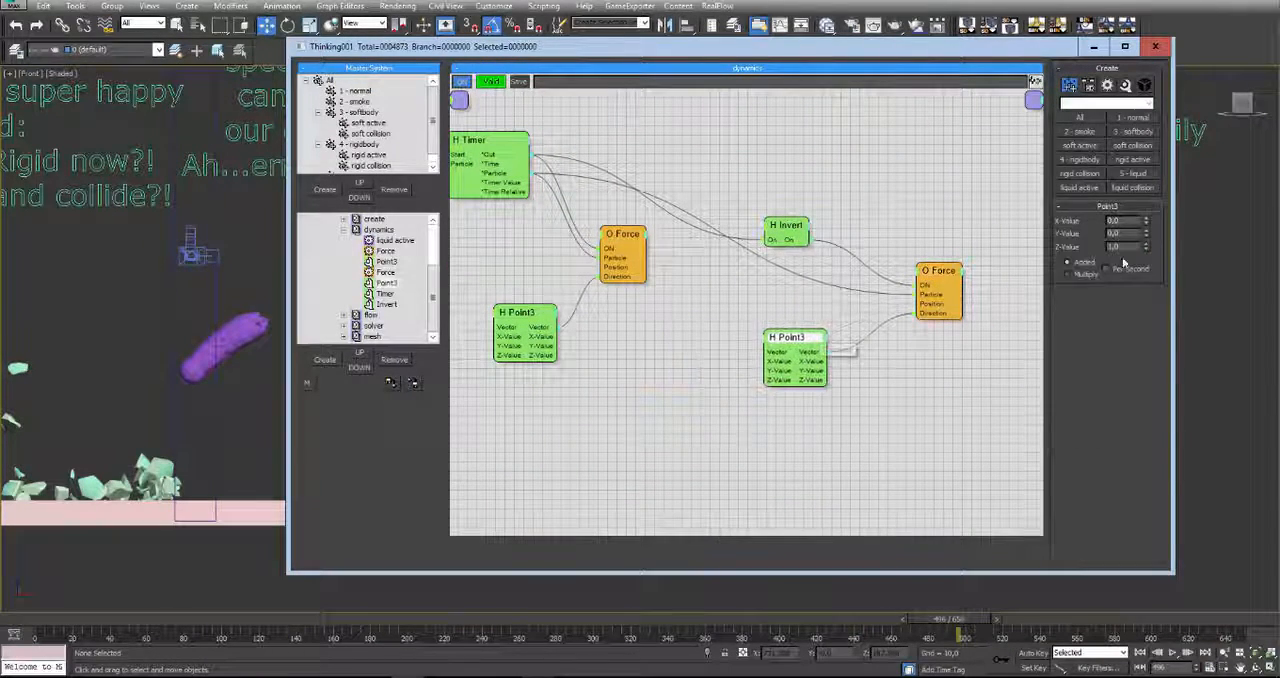
- Uncover the Front viewport and advance the timeline to frame 619 to inspect the liquid hitting the deformed sphere
left_click_drag(645, 47, 1130, 84)
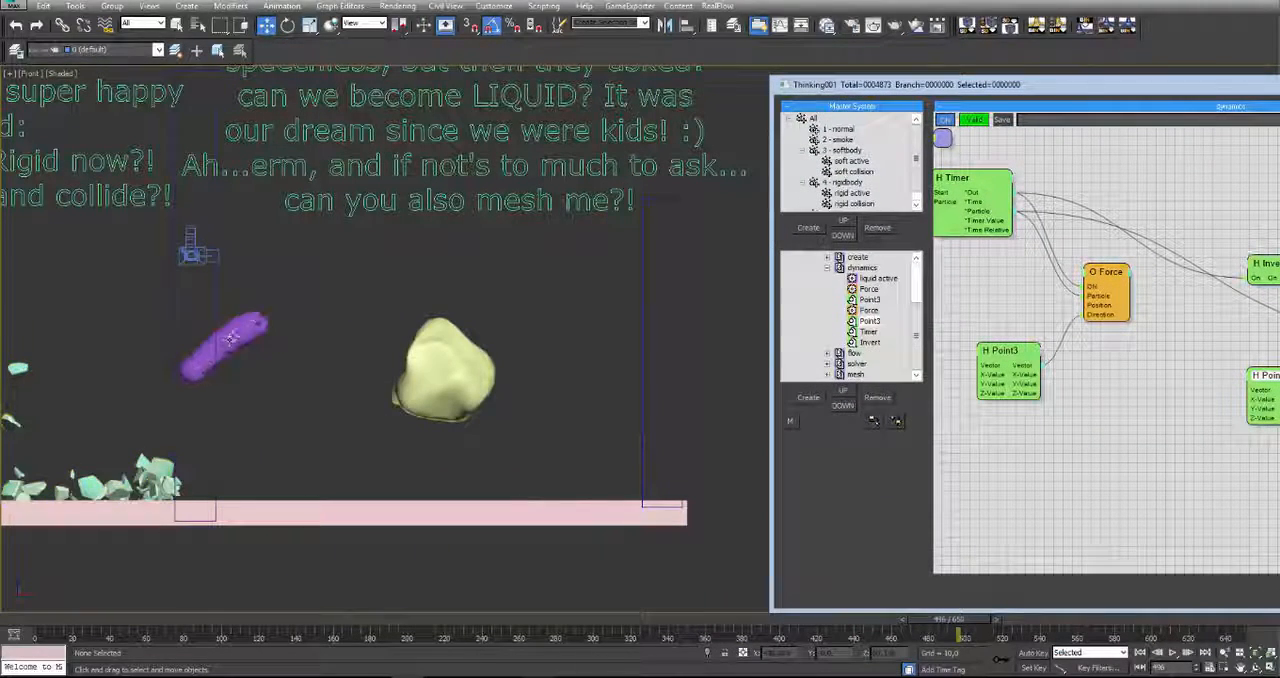
left_click_drag(975, 621, 1200, 627)
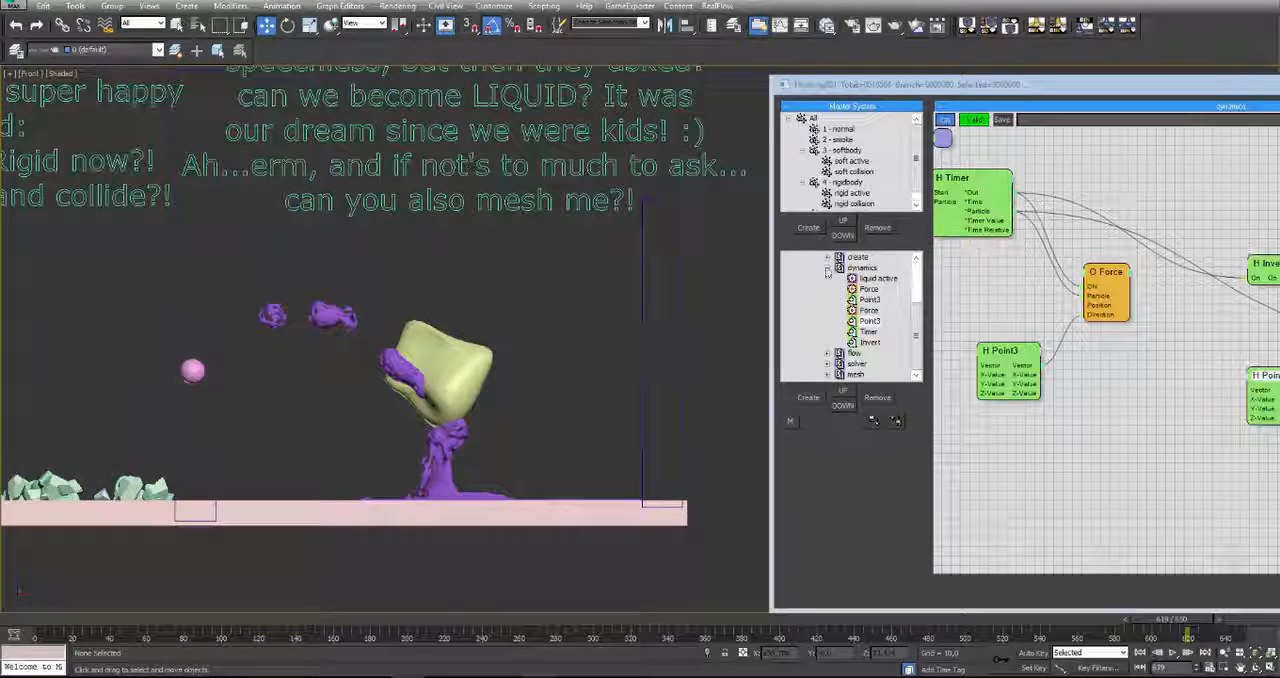
- Open the liquid flow set and move its FlowGroup and FlowBoundary nodes higher in the network
left_click(828, 268)
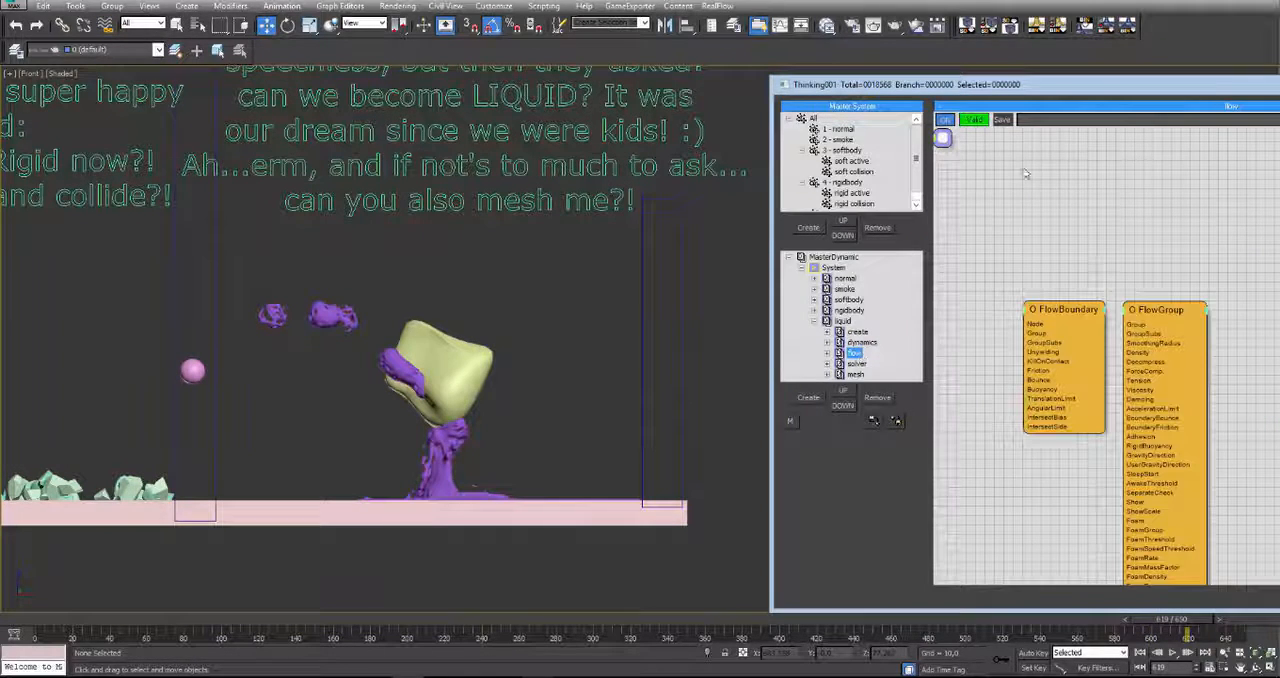
left_click_drag(1064, 88, 760, 76)
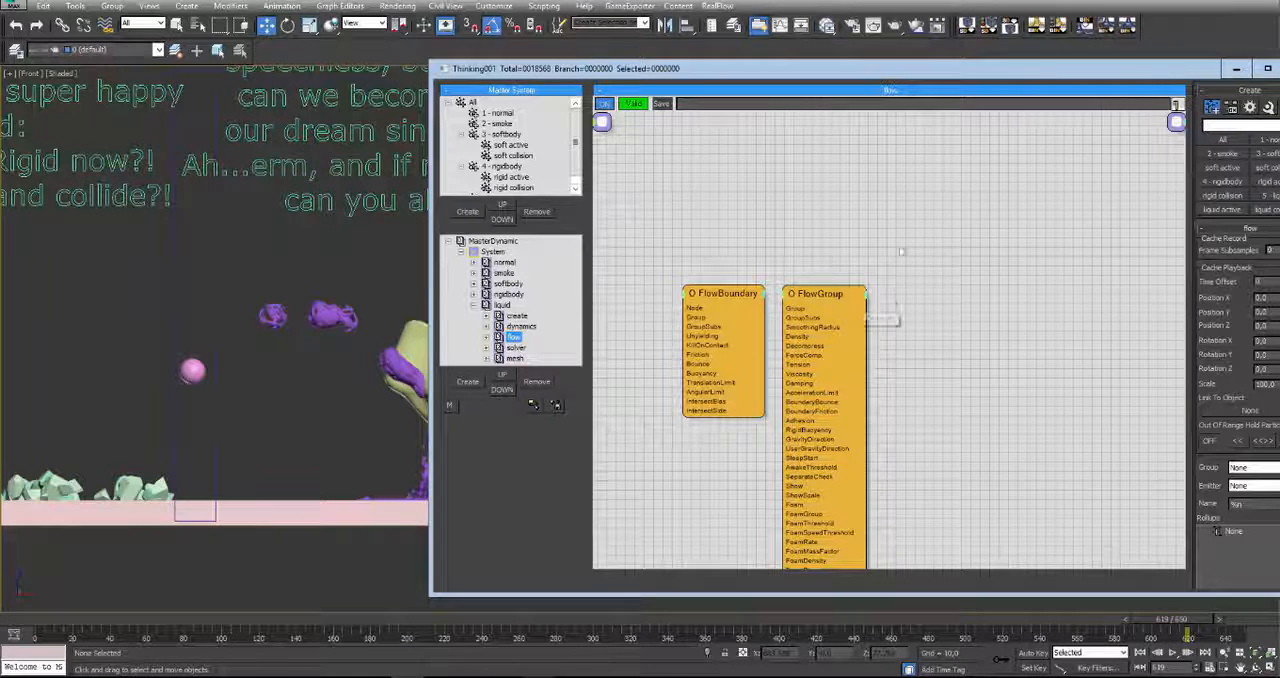
left_click_drag(822, 300, 846, 236)
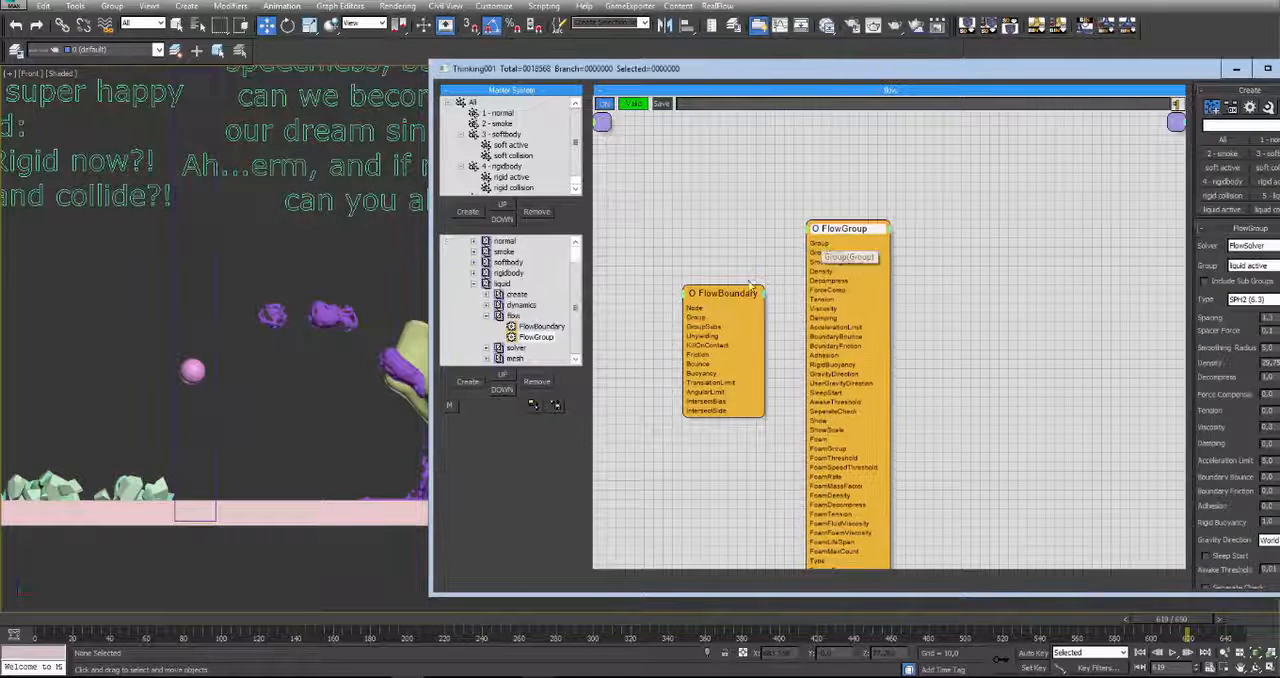
left_click_drag(725, 295, 725, 235)
- Add another FlowGroup operator to the flow network, place it beside the existing nodes and remove it again
right_click(919, 241)
mouse_move(957, 277)
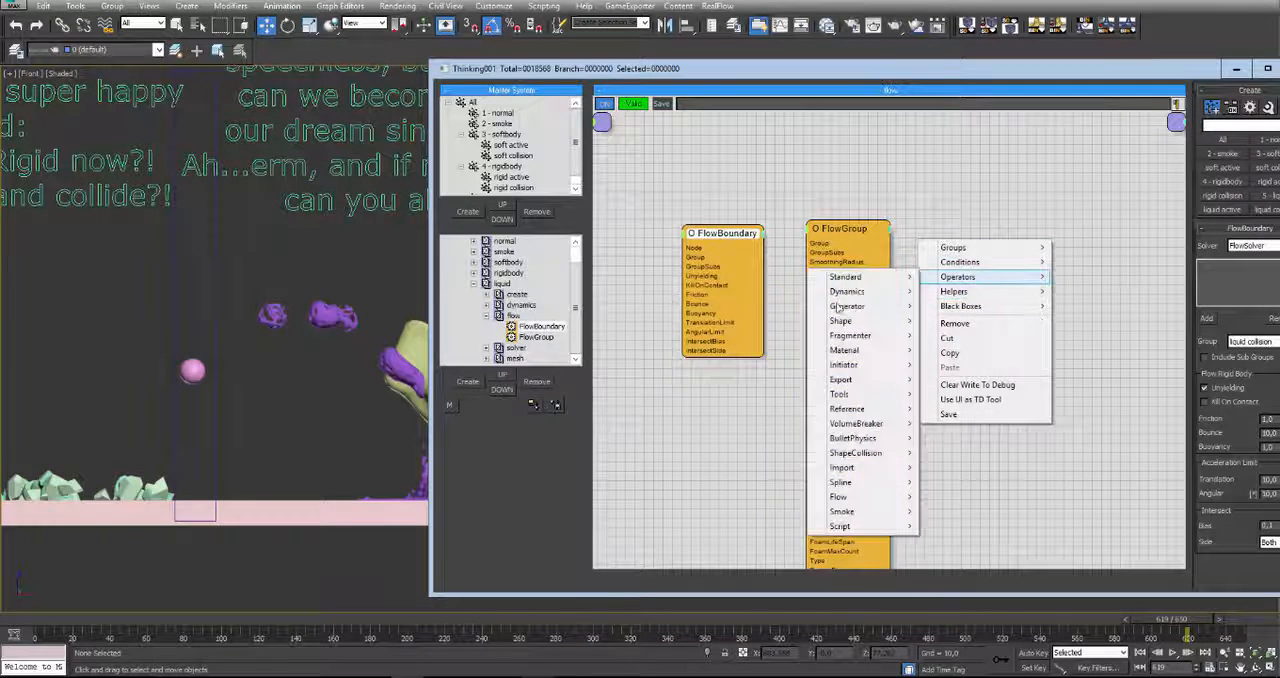
mouse_move(840, 497)
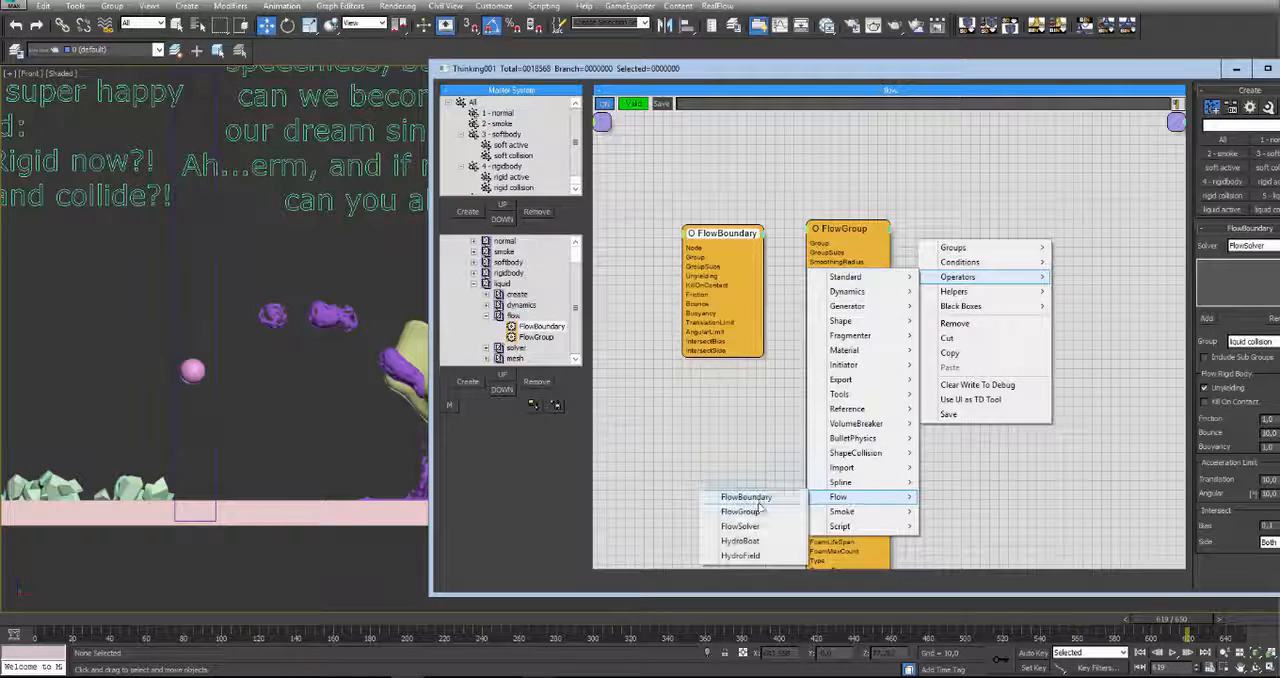
left_click(742, 511)
left_click_drag(1011, 316, 986, 180)
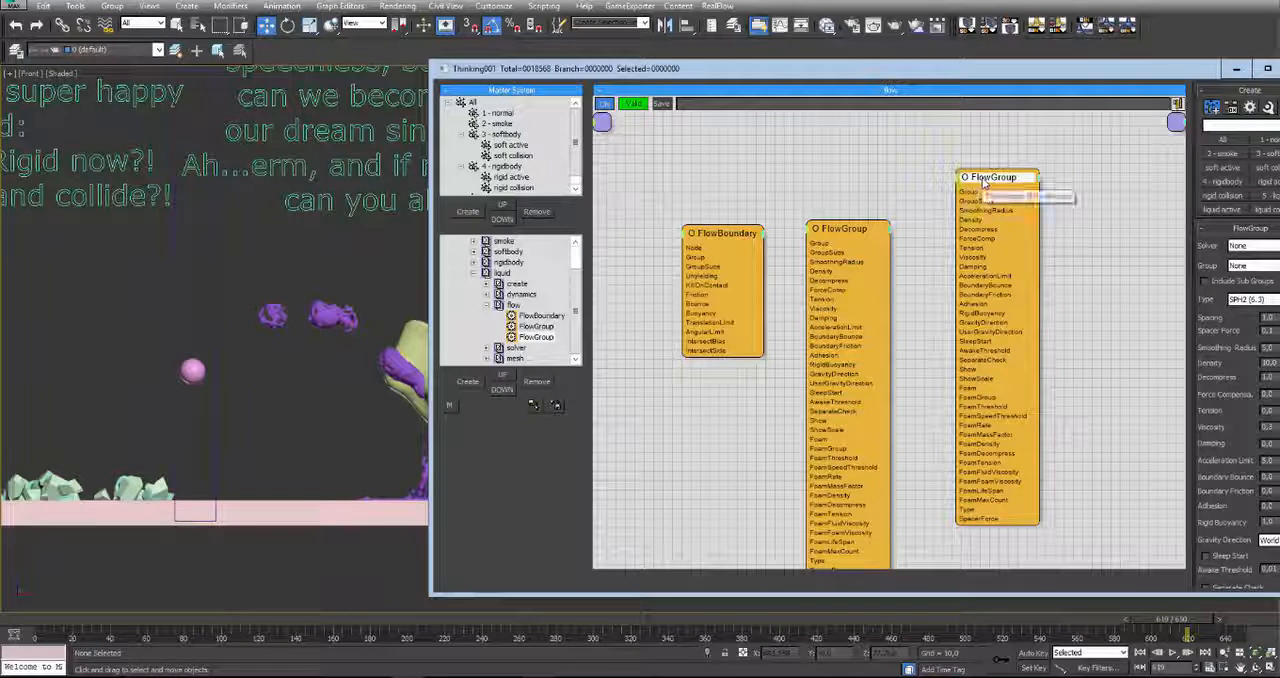
right_click(985, 181)
left_click(980, 431)
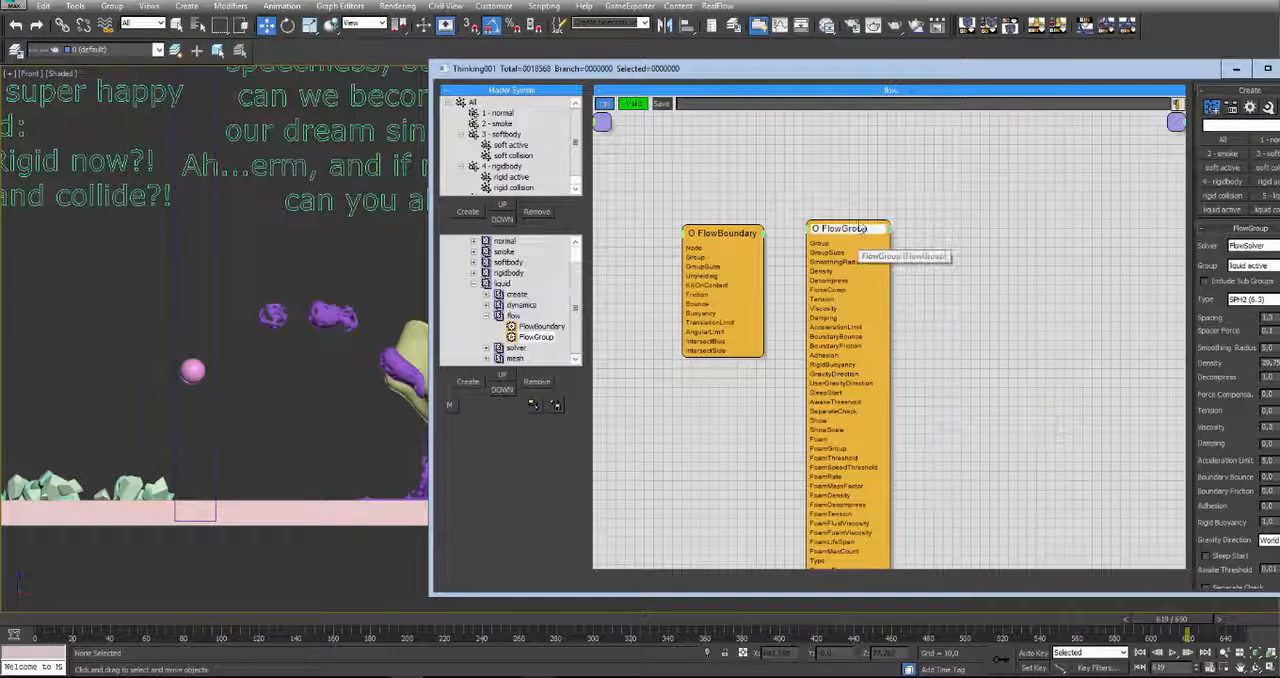
- Review the FlowGroup's solver and particle group assignments, and reselect the flow set in the liquid hierarchy
left_click_drag(1125, 62, 943, 49)
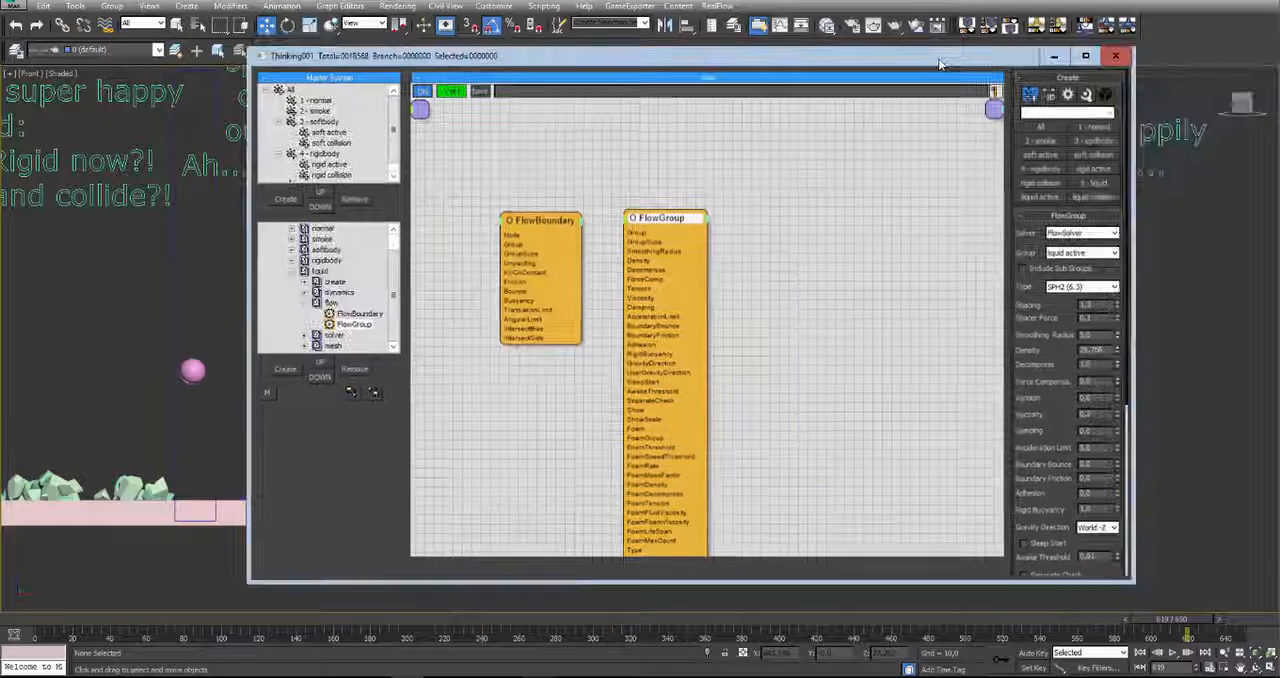
left_click(1076, 232)
left_click(1080, 253)
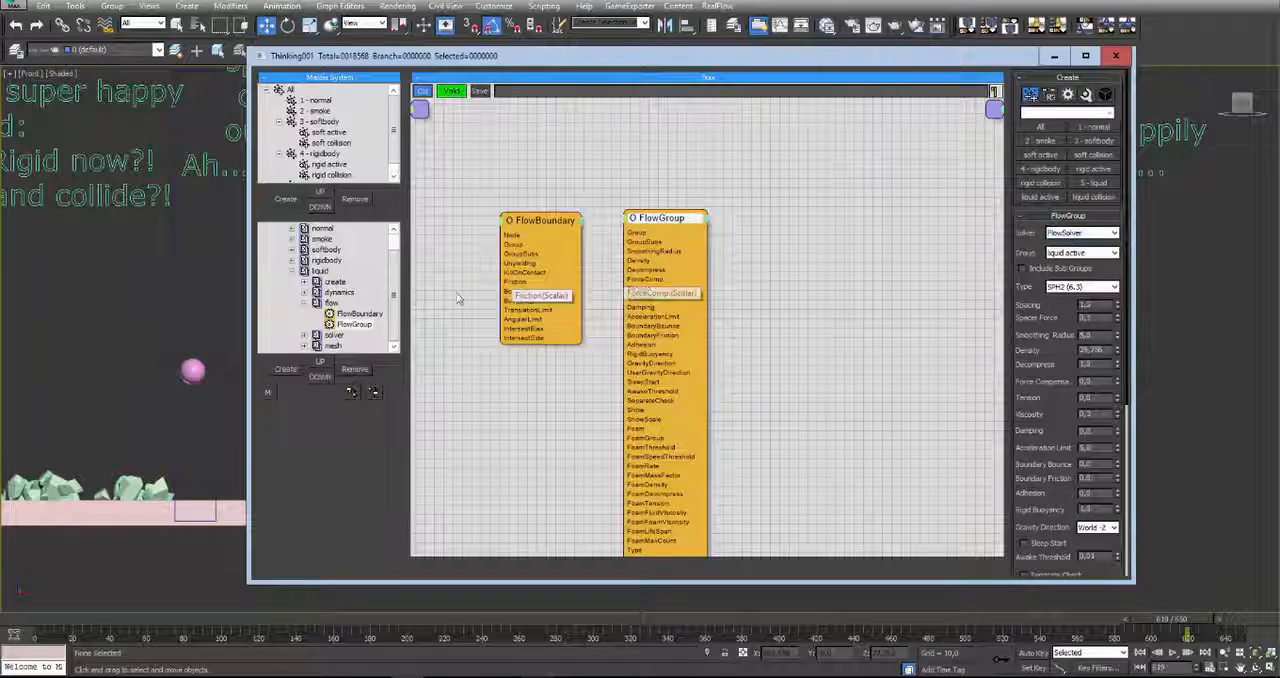
left_click(325, 303)
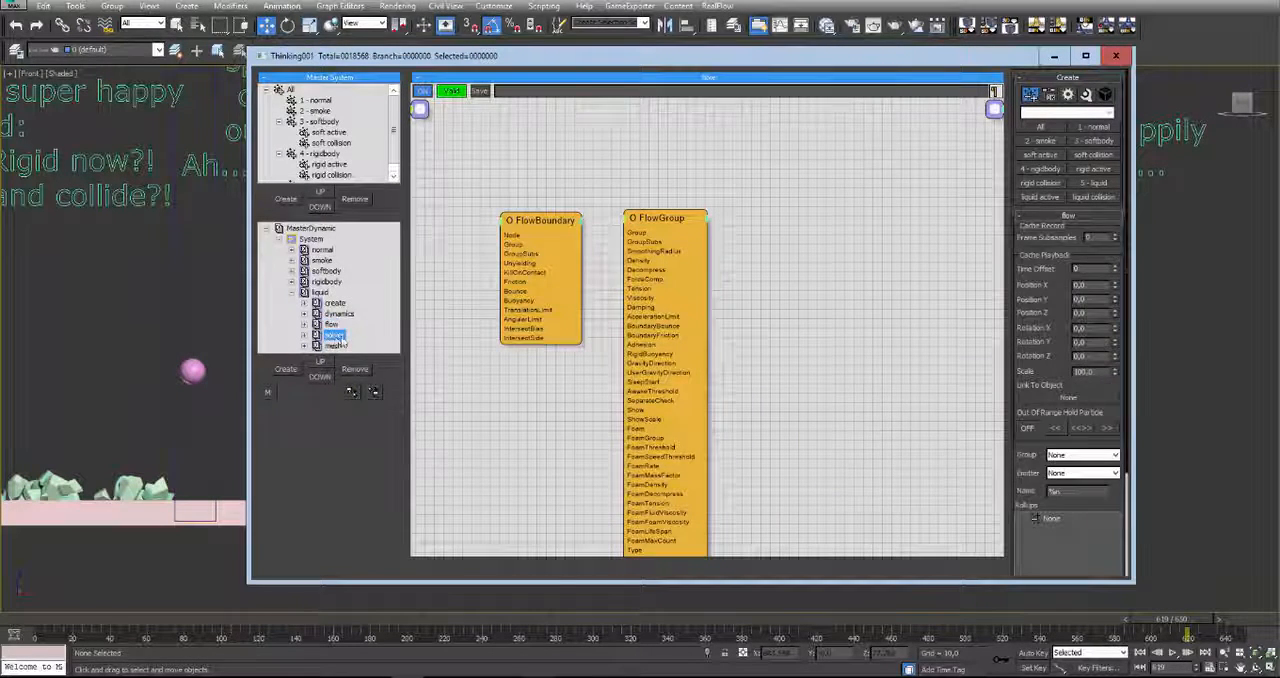
left_click(331, 324)
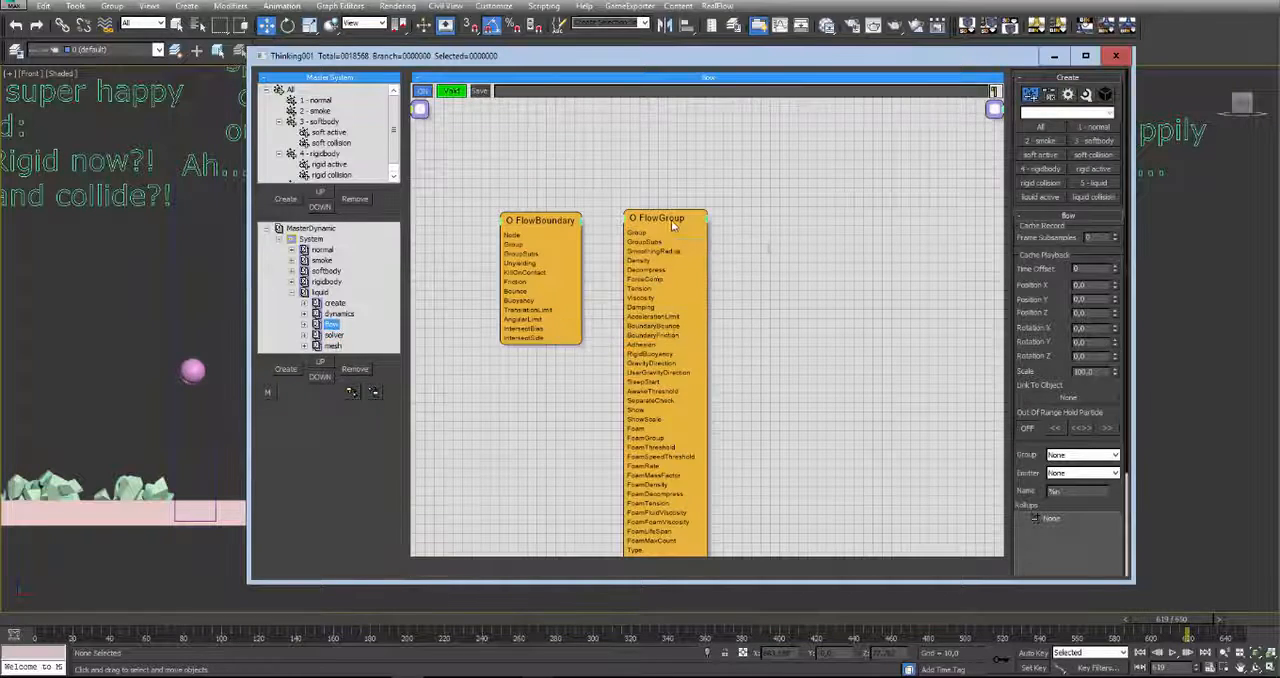
- Move the FlowGroup node away from FlowBoundary and review its group, spacing, smoothing radius, density and foam parameters
left_click_drag(673, 226, 699, 204)
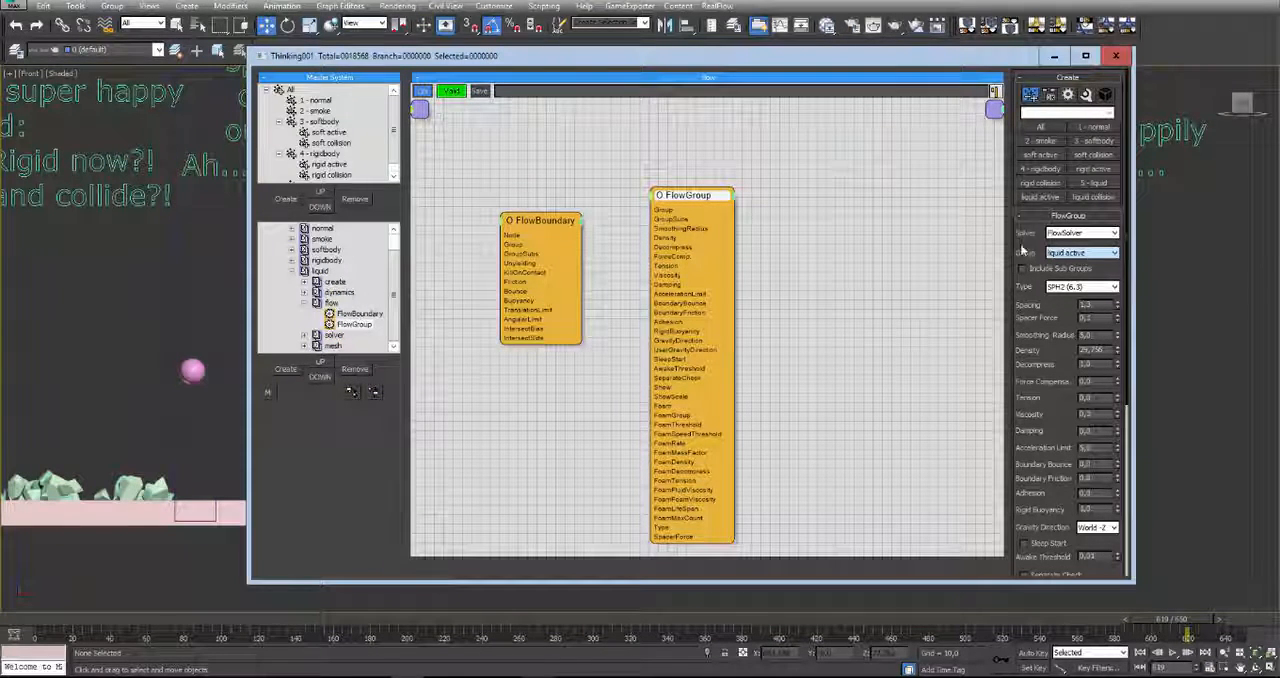
left_click(1066, 257)
left_click(1073, 257)
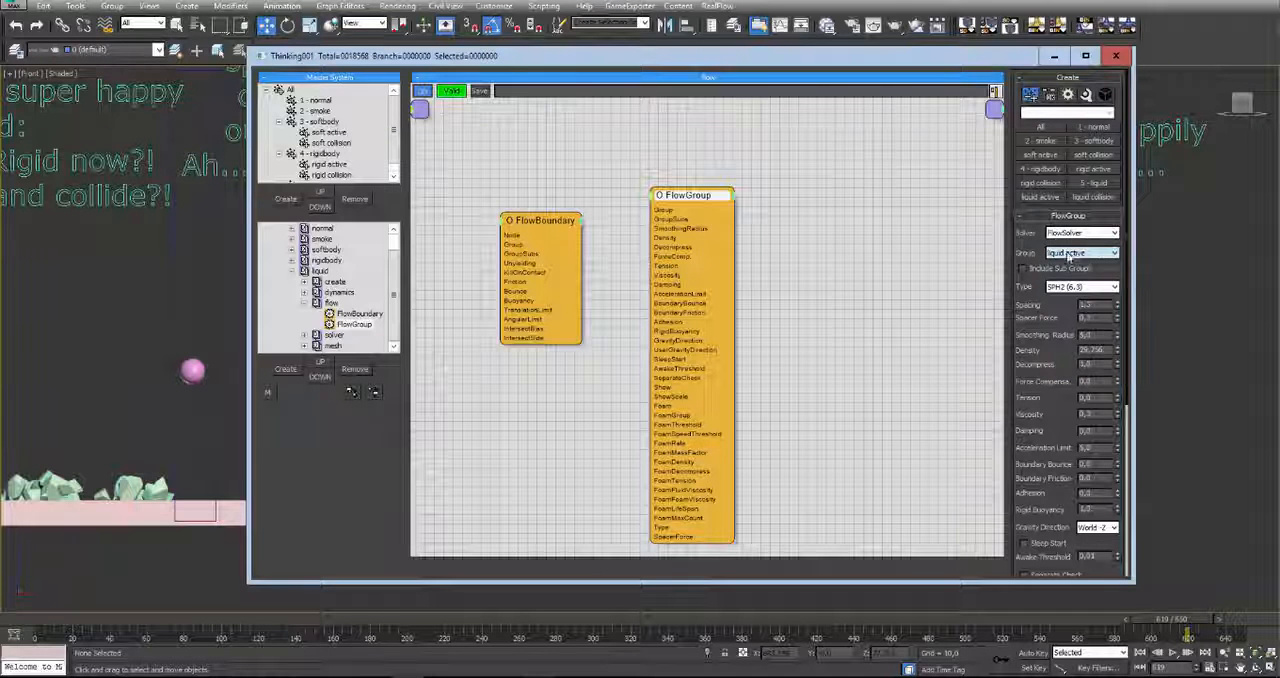
left_click_drag(1033, 311, 1037, 27)
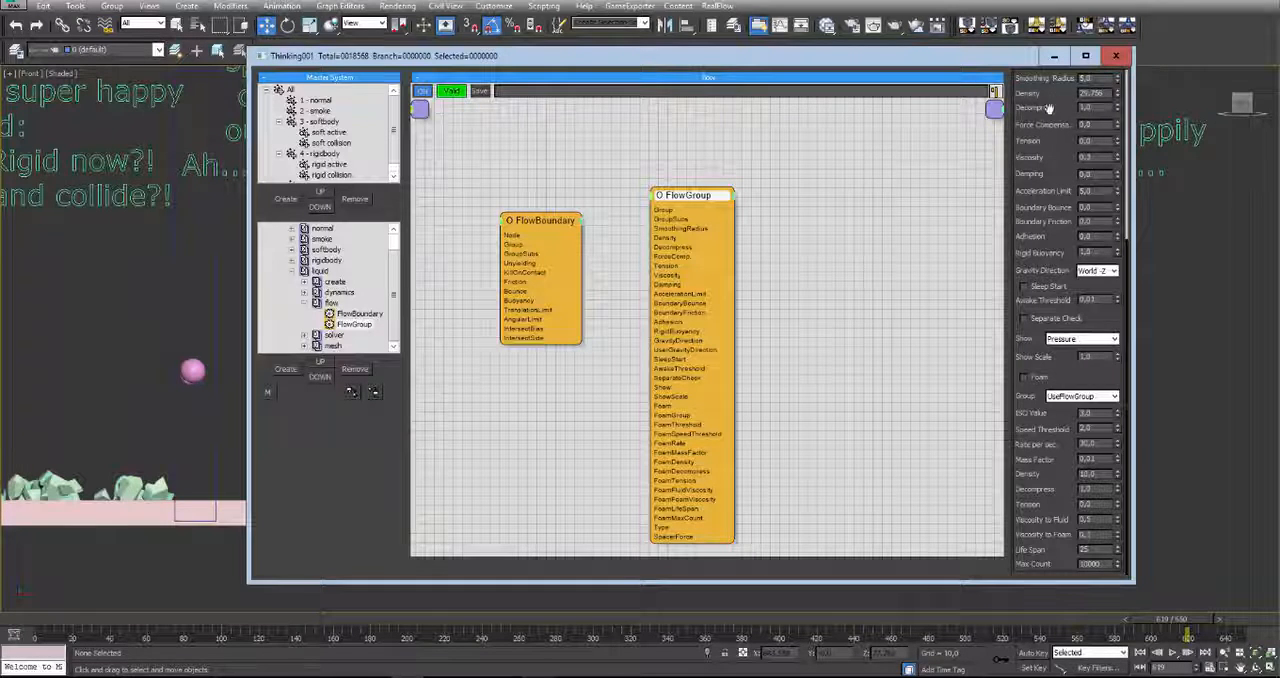
left_click_drag(1048, 107, 1053, 135)
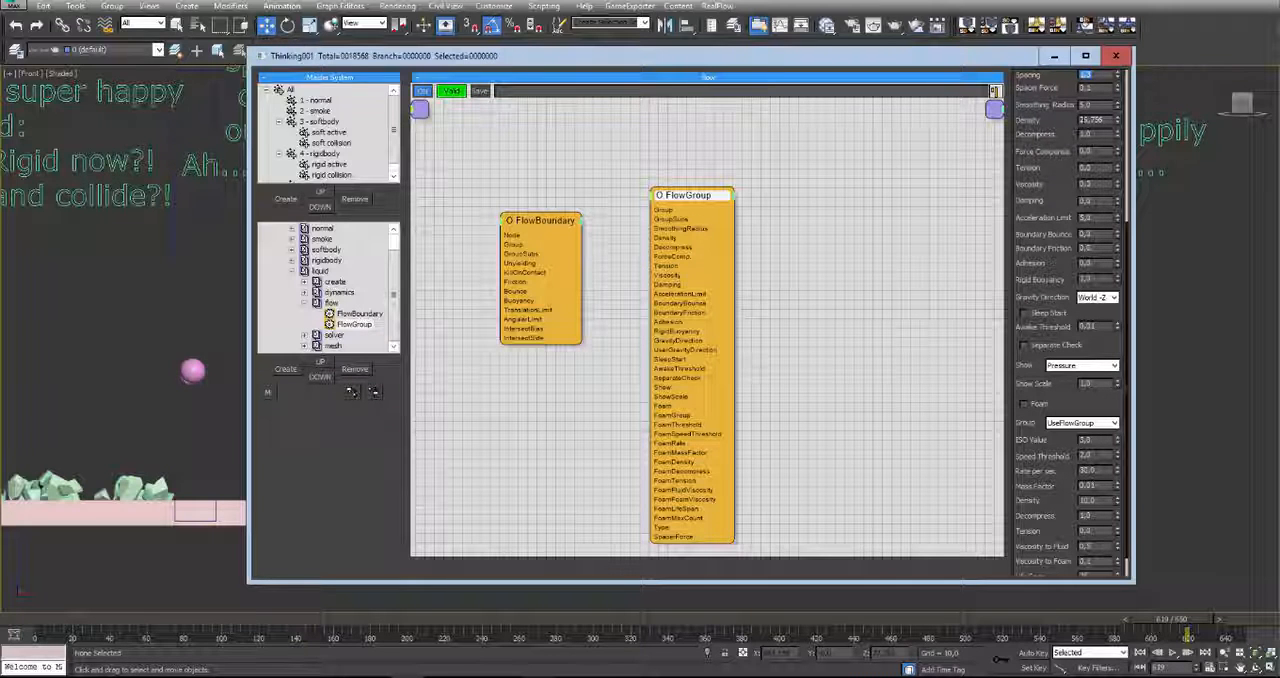
left_click_drag(1108, 106, 1067, 109)
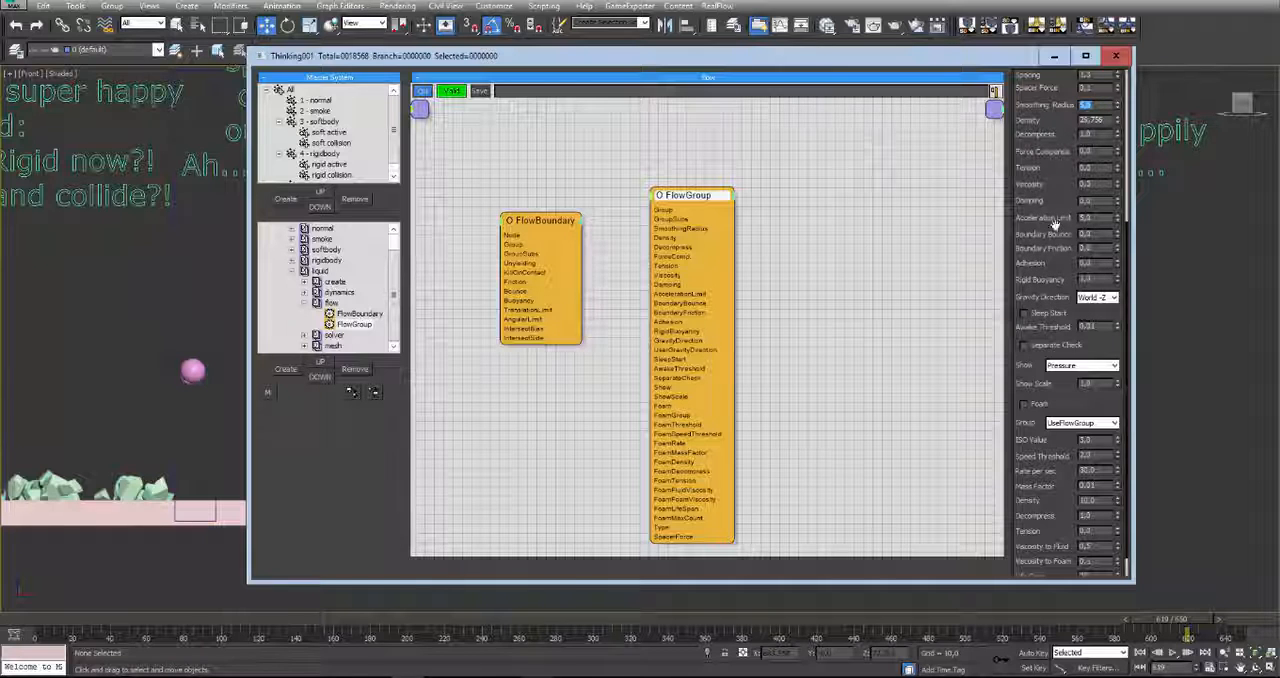
scroll(1063, 252, "down", 1)
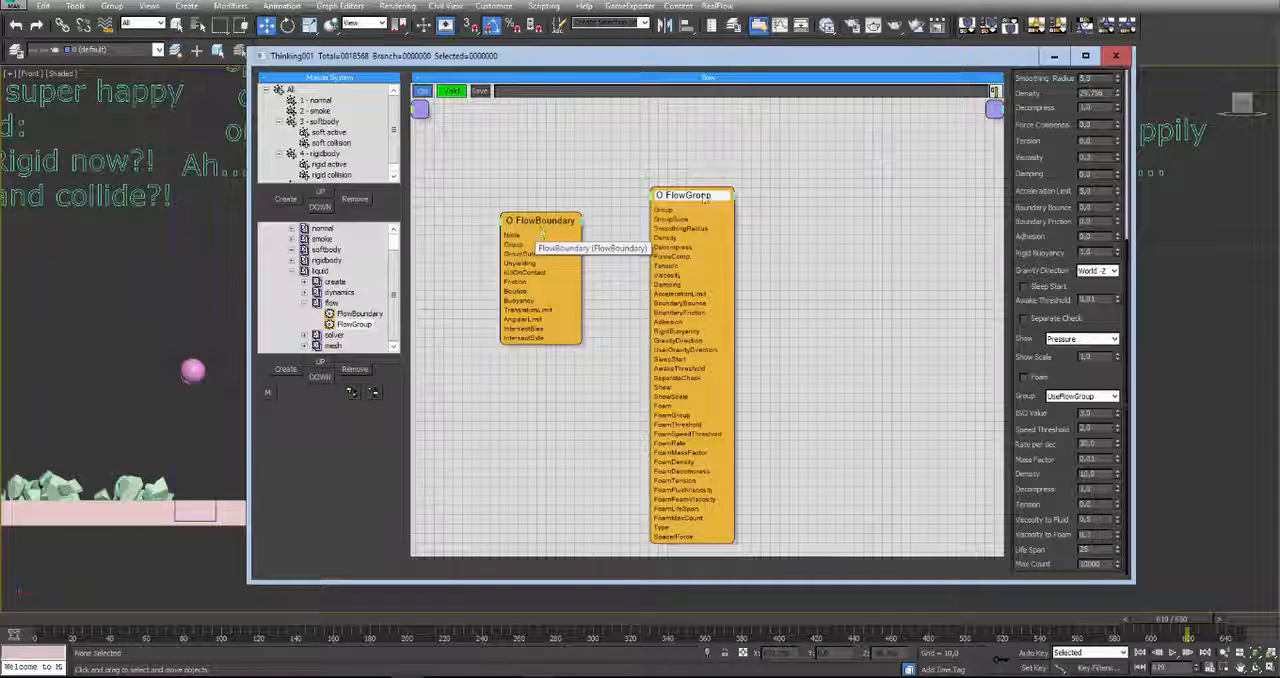
- Move the FlowBoundary node up level with FlowGroup, leaving a small gap between the two nodes
left_click_drag(545, 226, 605, 200)
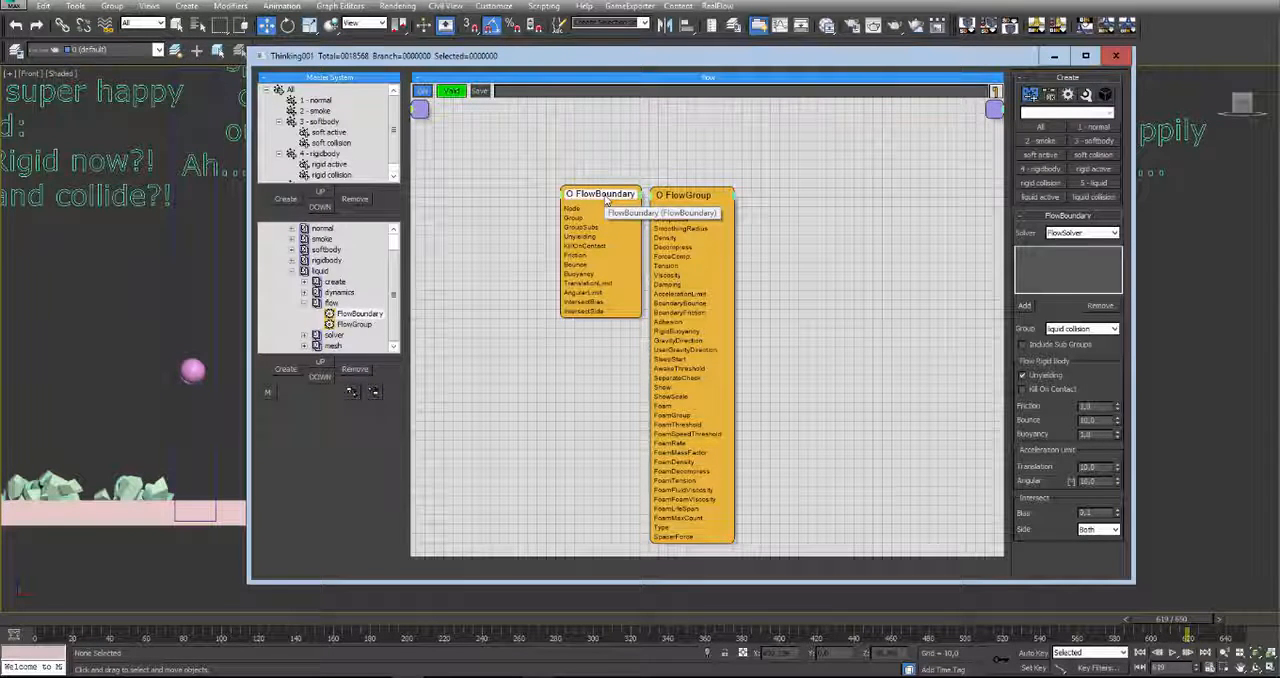
mouse_move(605, 200)
left_mouse_down()
mouse_move(559, 201)
mouse_move(588, 200)
left_mouse_up()
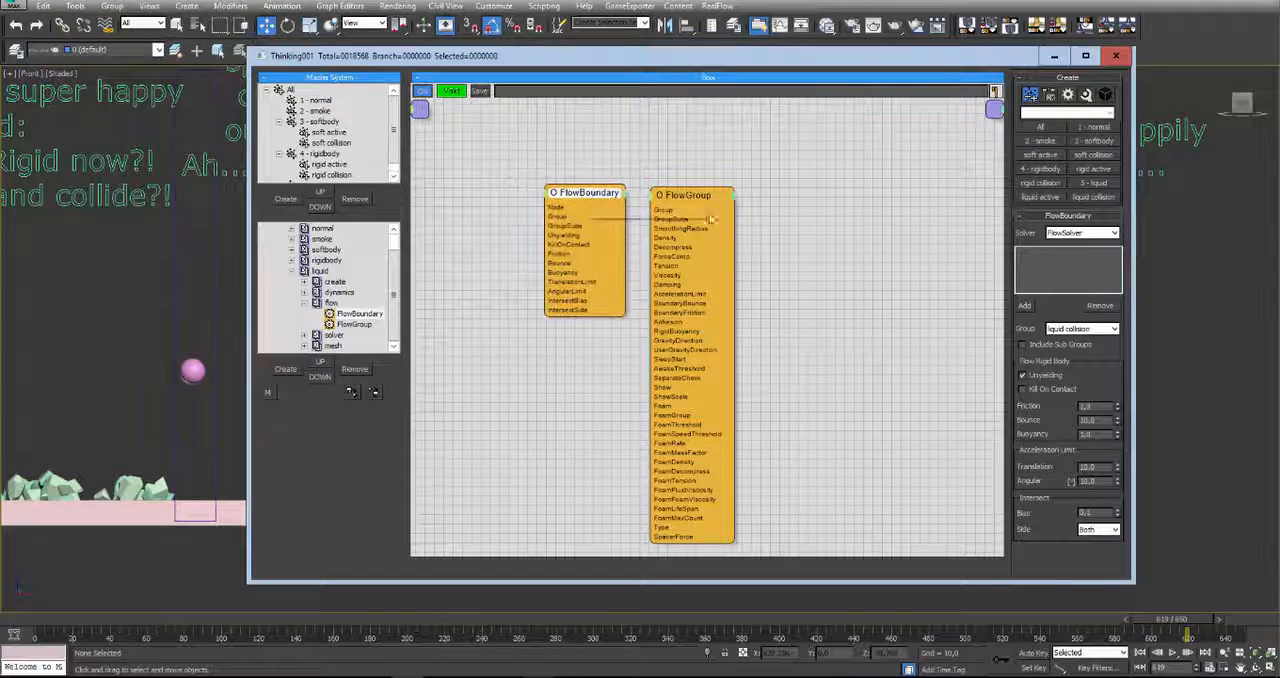
- Open the liquid create set, move its ObjToParticle node slightly up and left, and review its object list, liquid collision group and Instance Shape option
left_click(335, 281)
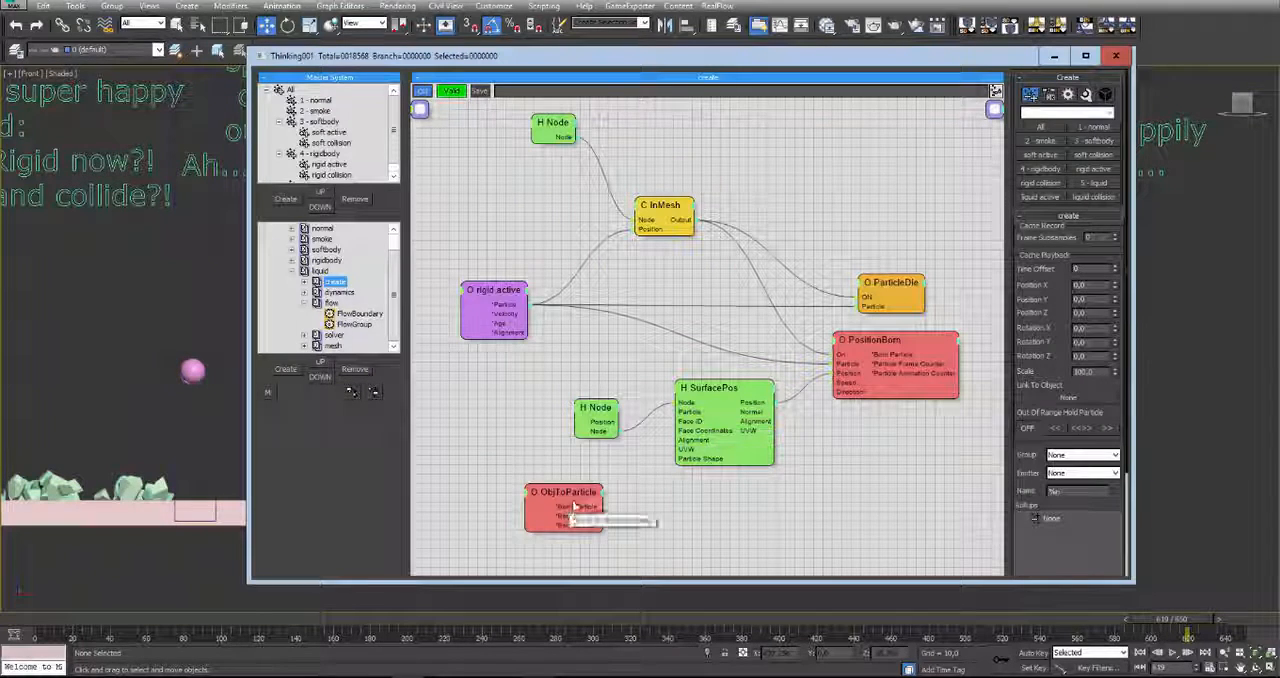
left_click_drag(576, 498, 548, 487)
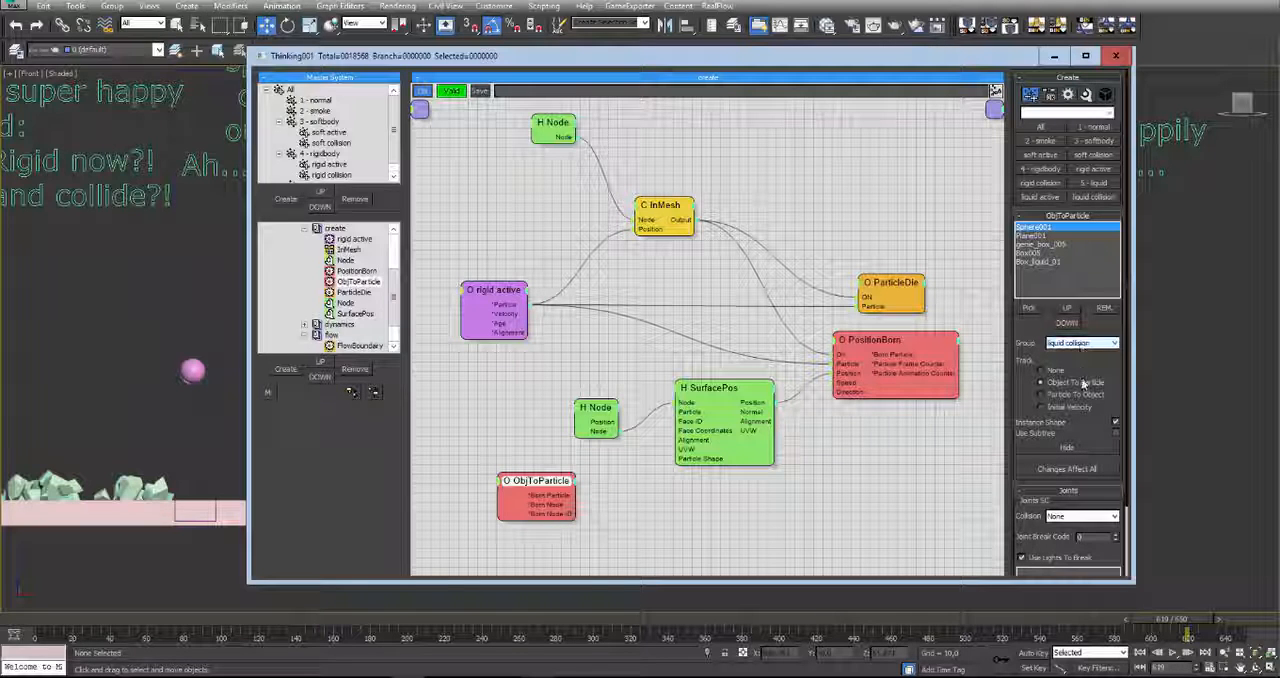
left_click(1115, 423)
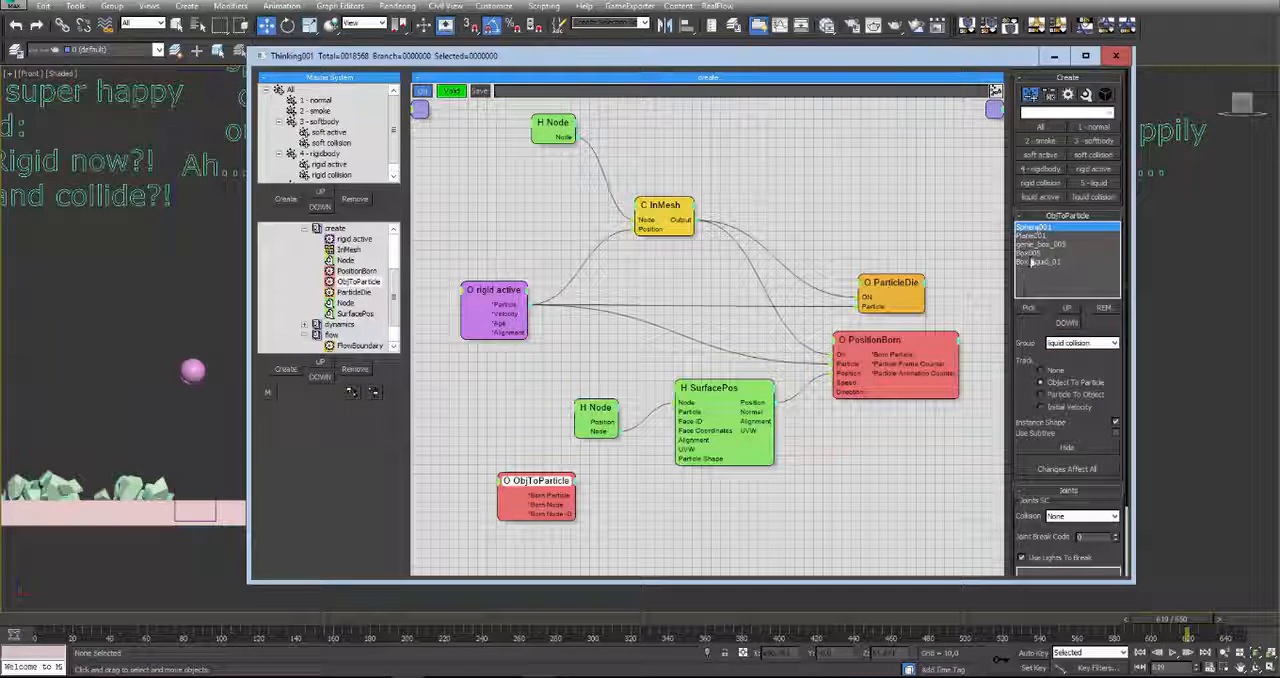
left_click(305, 229)
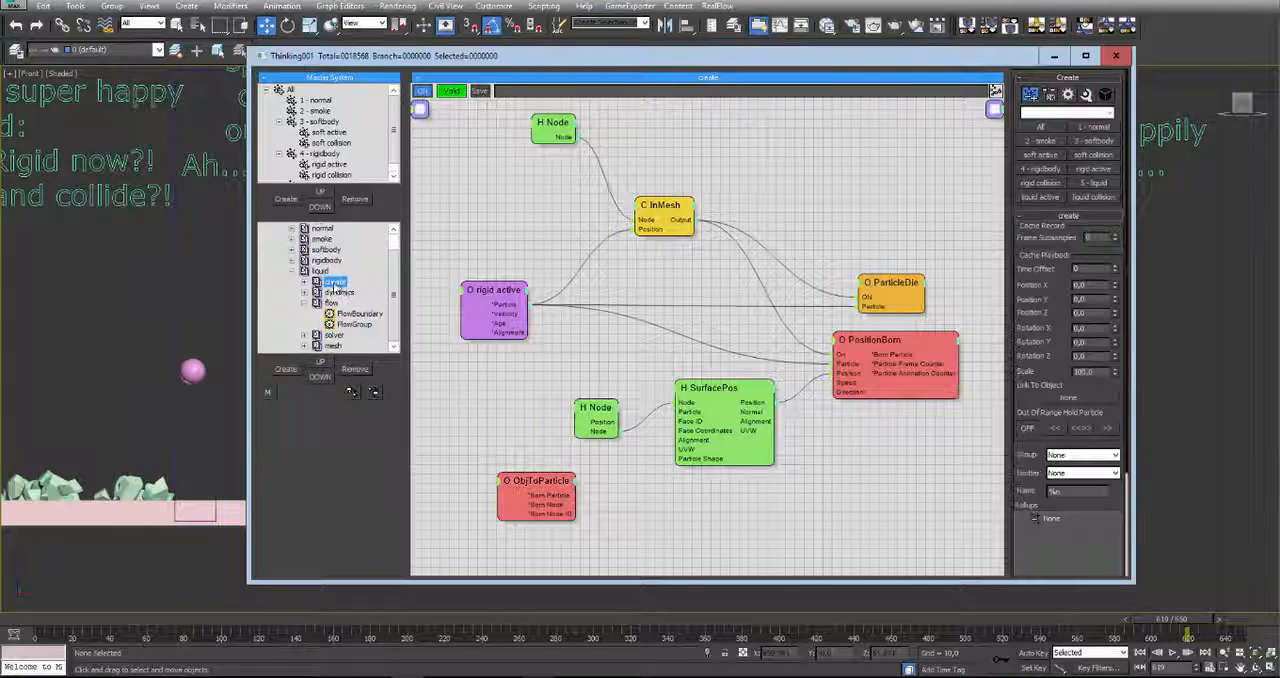
- Reopen the FlowBoundary operator in the flow set and examine its Bounce parameter
left_click(341, 313)
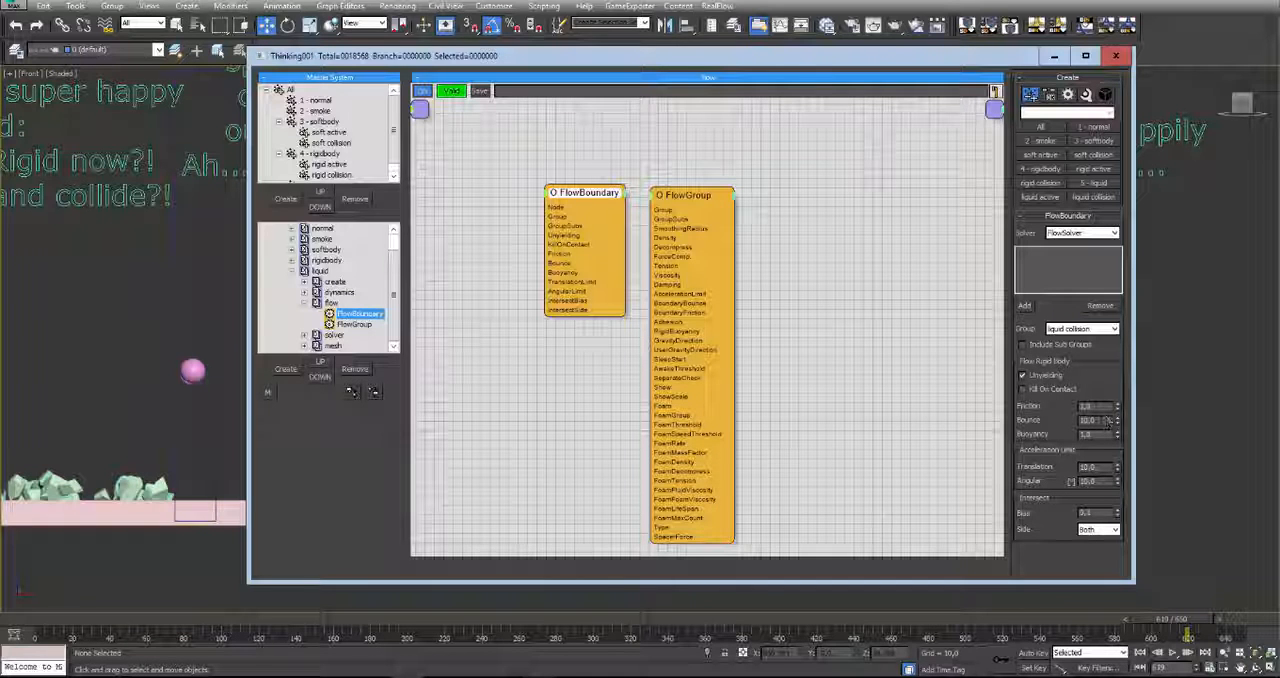
left_click_drag(1108, 421, 1061, 420)
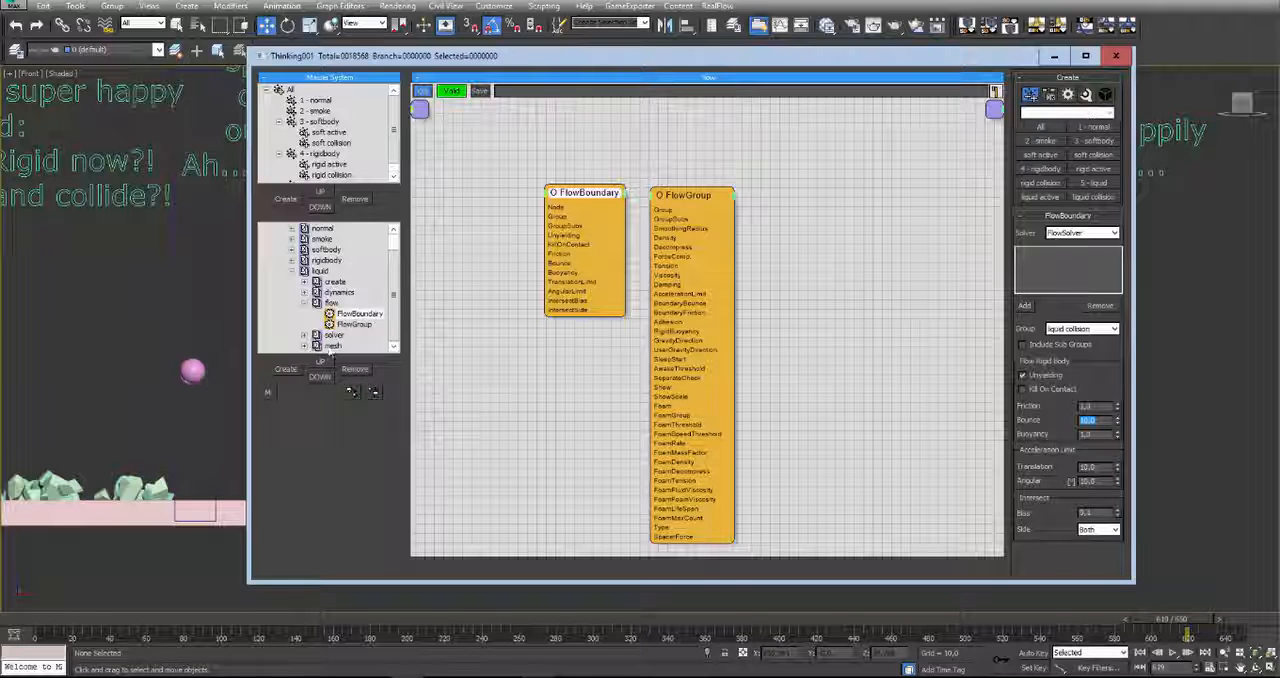
- Open the liquid solver set and move its FlowSolver node toward the middle of the network
left_click(332, 337)
left_click_drag(532, 303, 643, 291)
- Add a second FlowSolver operator to the solver network, reposition it and remove it again
right_click(845, 215)
mouse_move(815, 247)
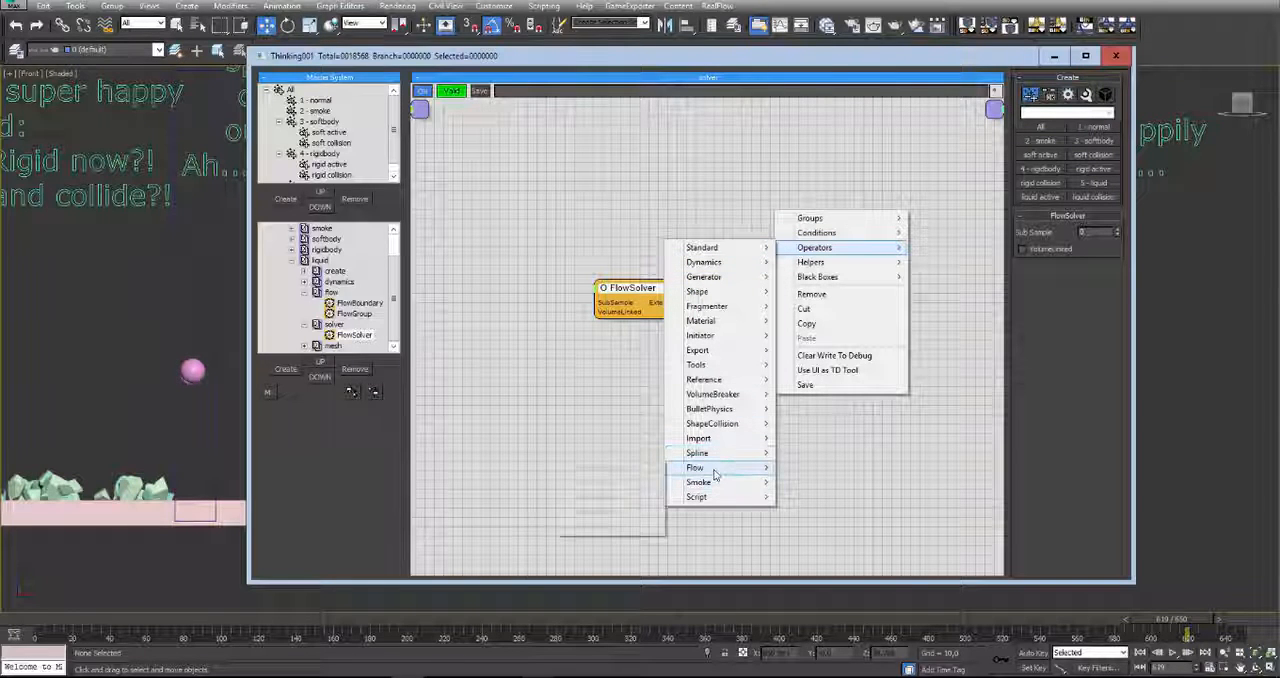
mouse_move(712, 468)
left_click(600, 497)
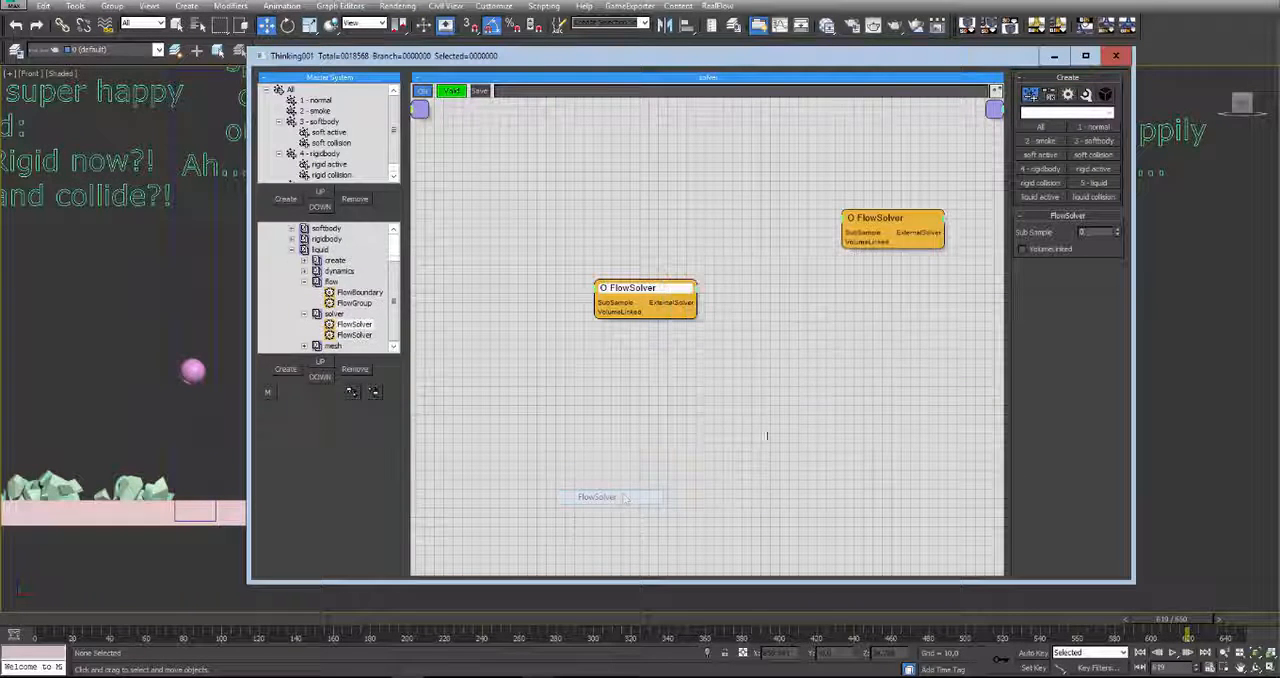
left_click_drag(880, 219, 843, 207)
right_click(841, 207)
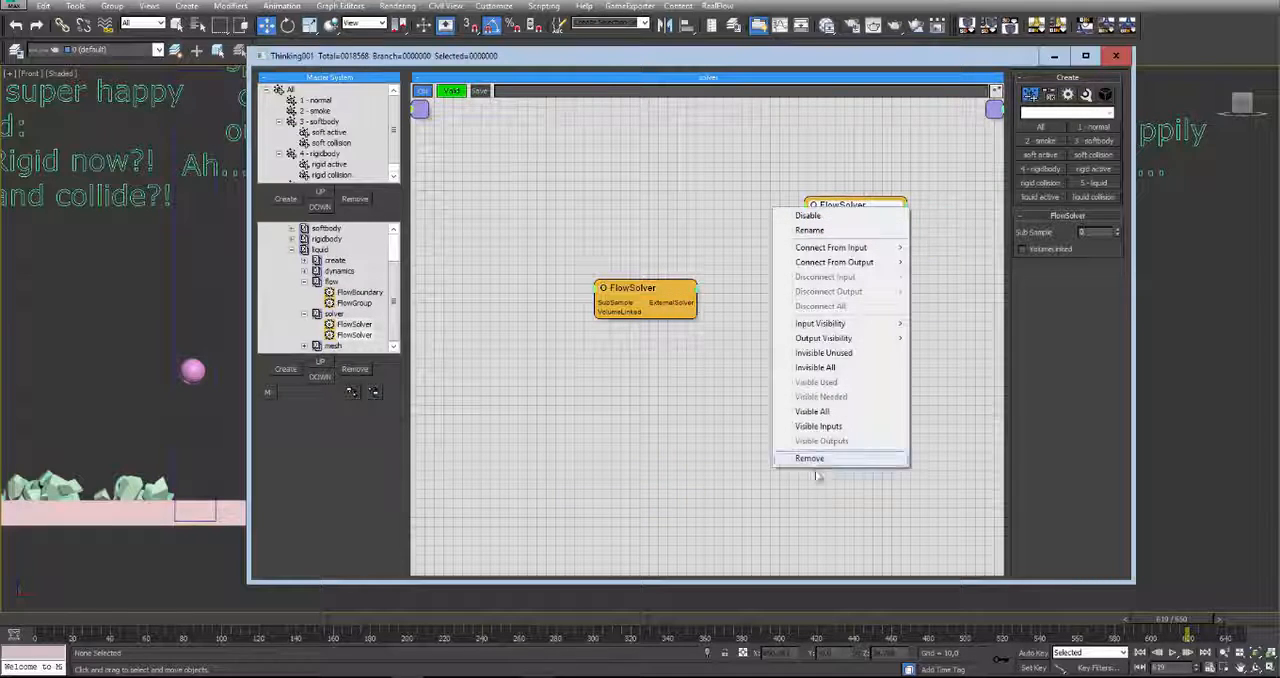
left_click(824, 461)
- Collapse the flow and solver sets, open the liquid mesh set and shift the liquid active node up and right toward ImplicitShape
left_click(305, 293)
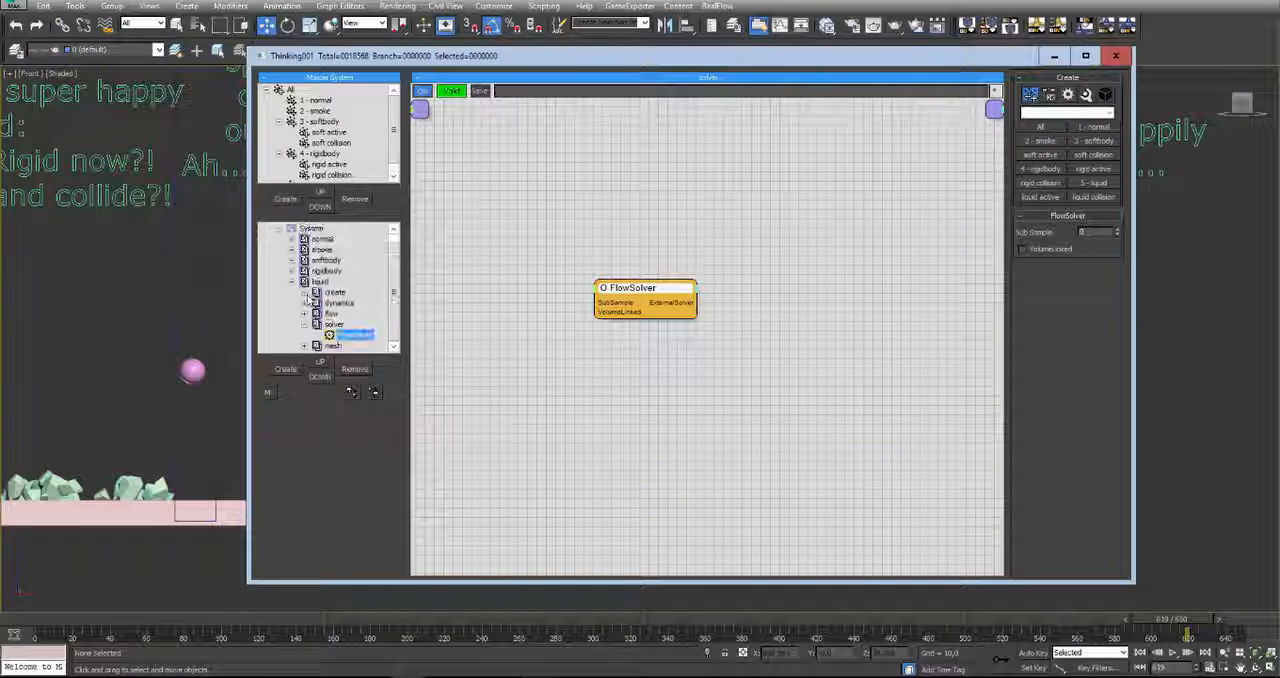
left_click(330, 325)
left_click(305, 325)
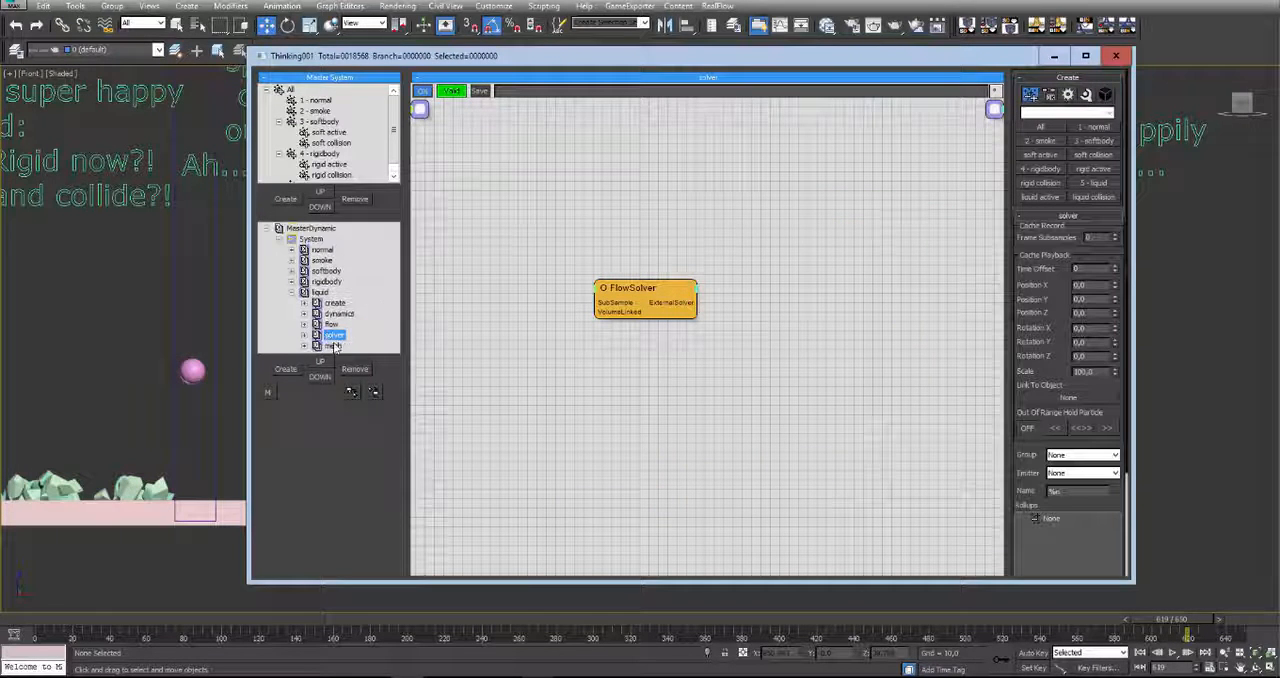
left_click(334, 346)
left_click_drag(476, 332, 520, 295)
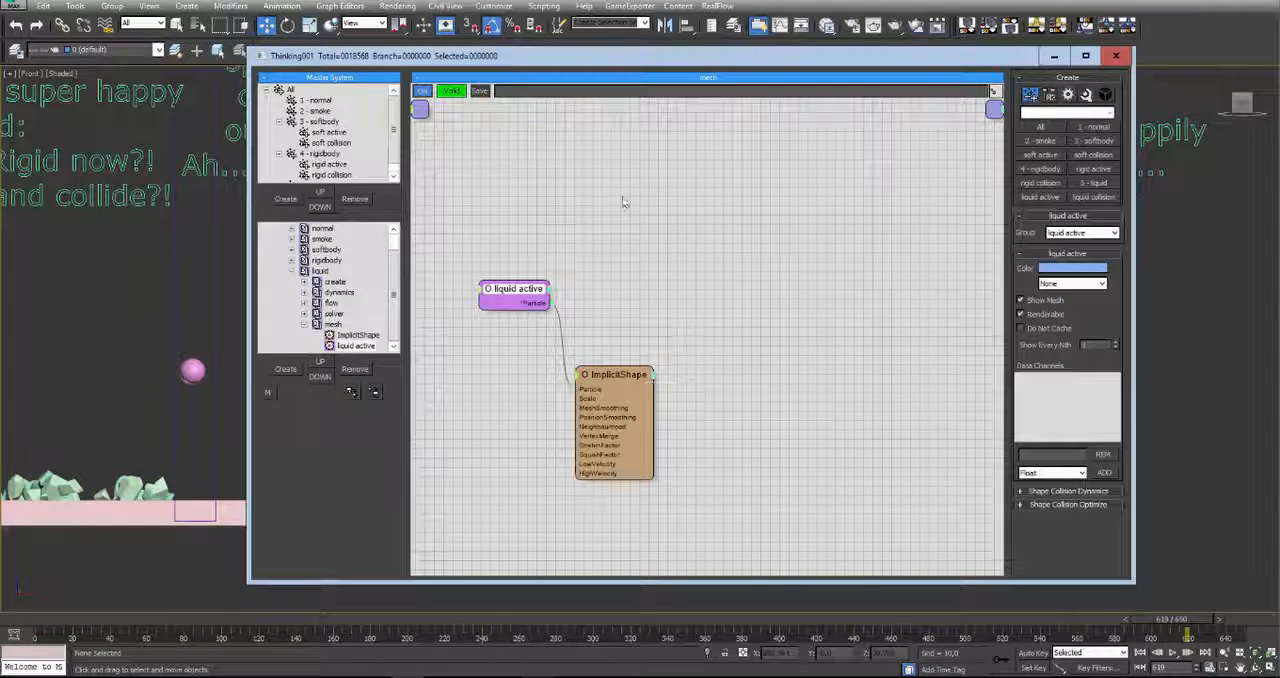
middle_click_drag(622, 203, 734, 120)
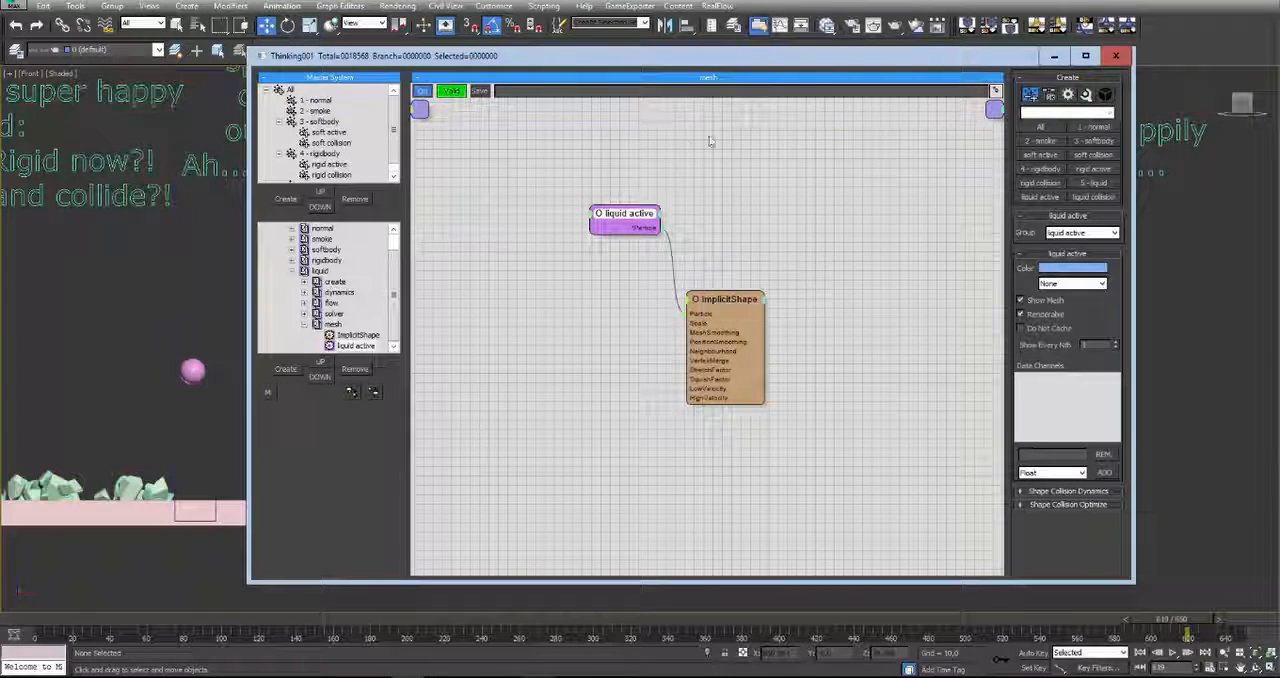
- Move and minimise the Thinking Particles window, and scrub the timeline to frame 647 to review the meshed liquid animation
left_click_drag(808, 57, 782, 126)
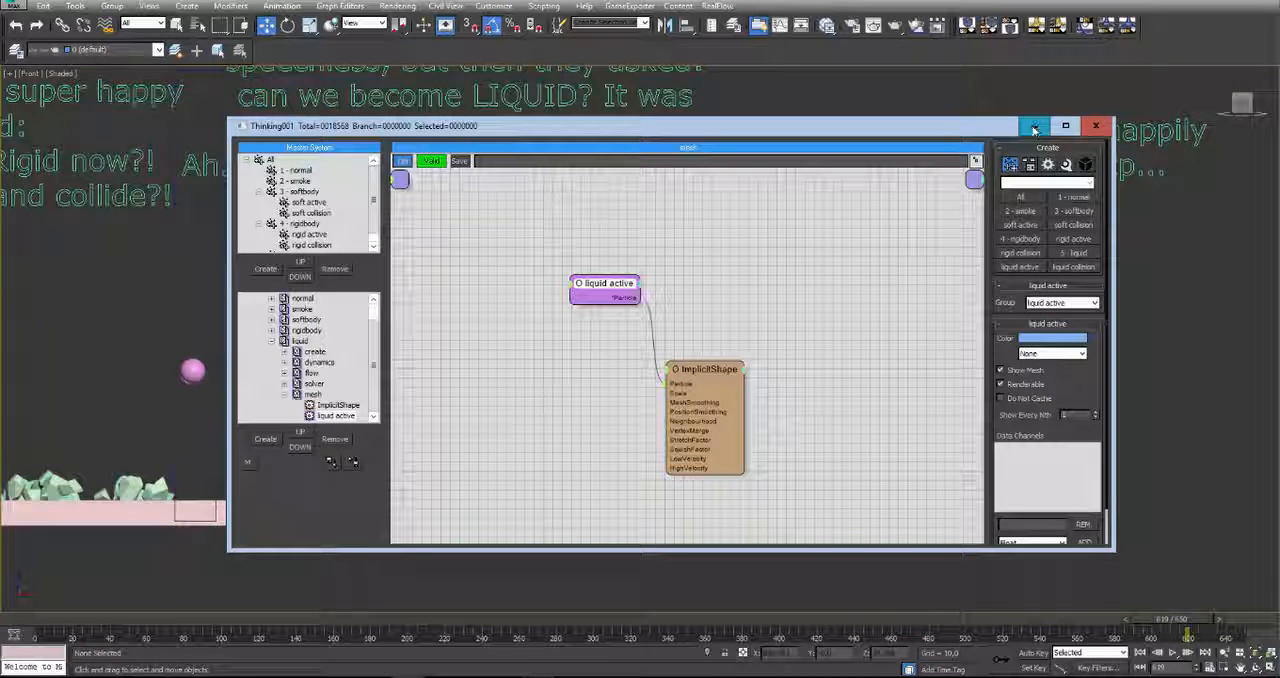
left_click(1035, 127)
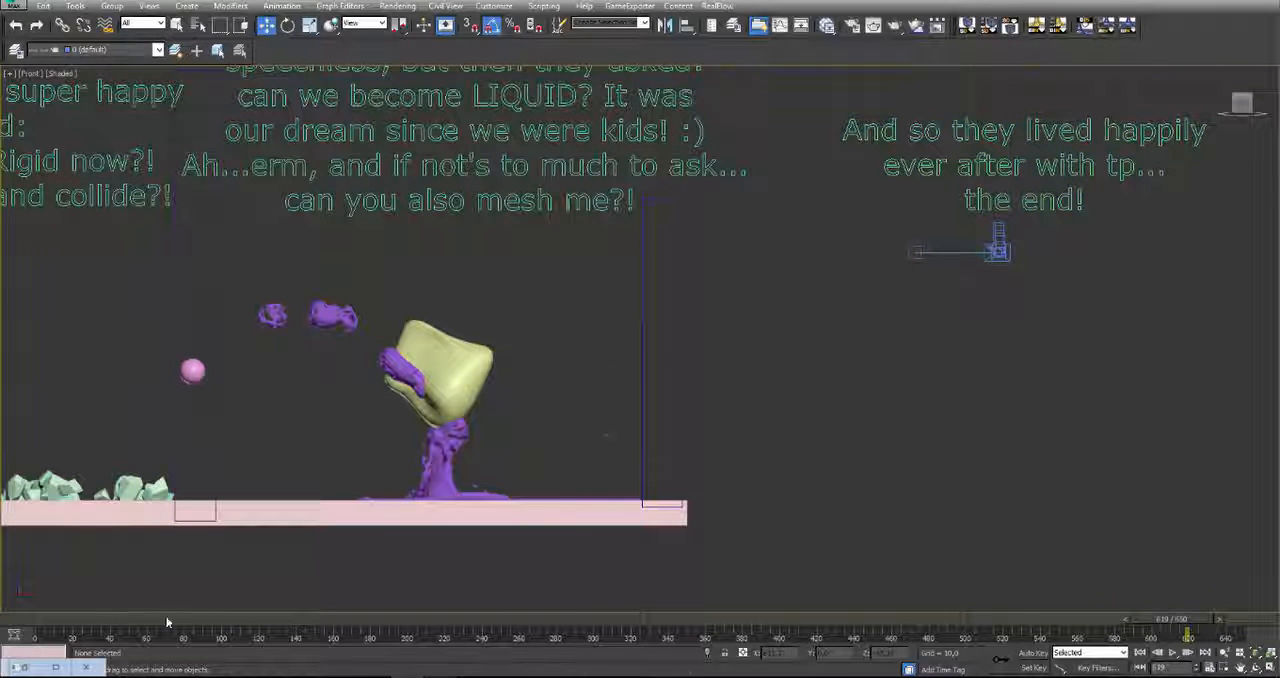
left_click_drag(167, 622, 1207, 616)
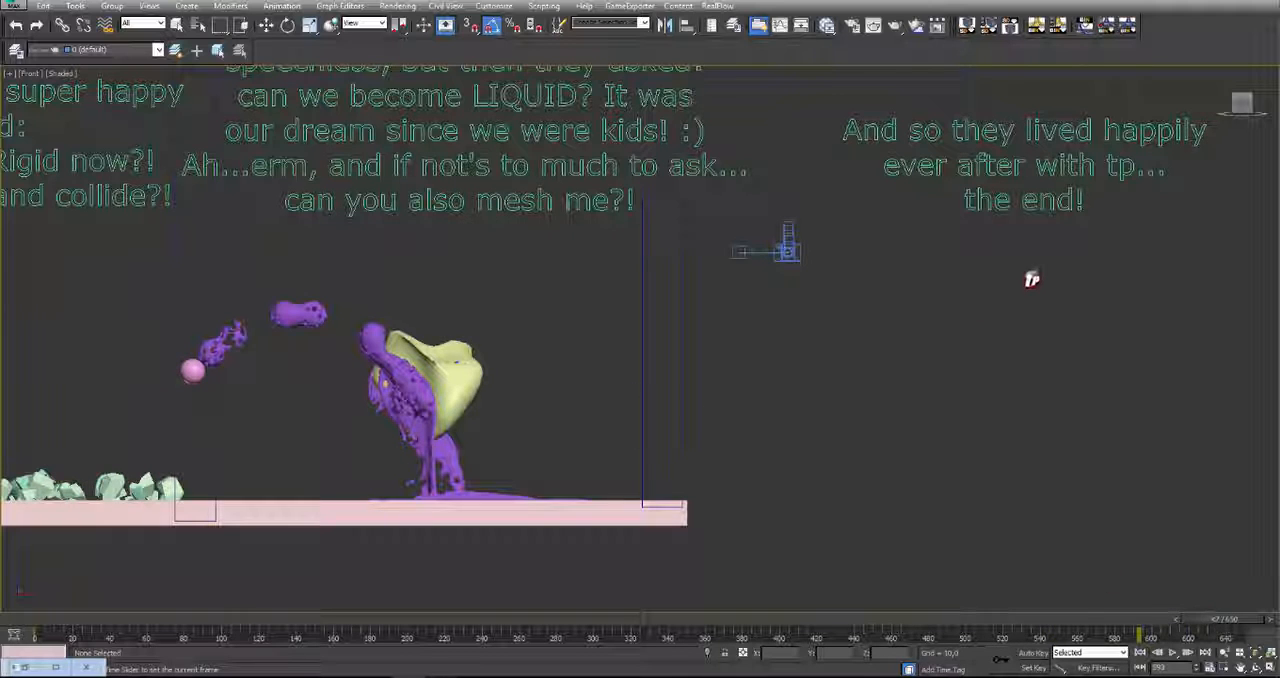
middle_click_drag(1045, 267, 772, 334)
key("w")
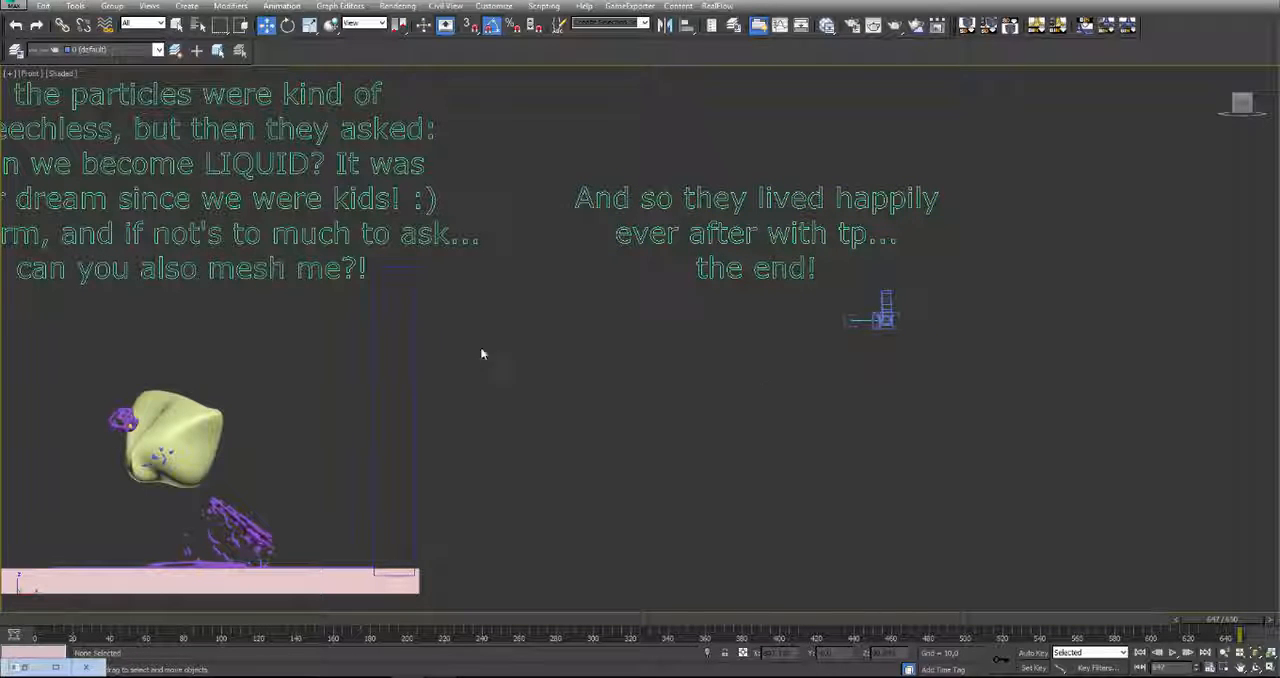
- Examine the softbody, rigid and liquid sections of the scene with their story captions in the front view
scroll(541, 381, "down", 3)
scroll(602, 388, "up", 2)
scroll(628, 380, "down", 3)
scroll(478, 375, "up", 3)
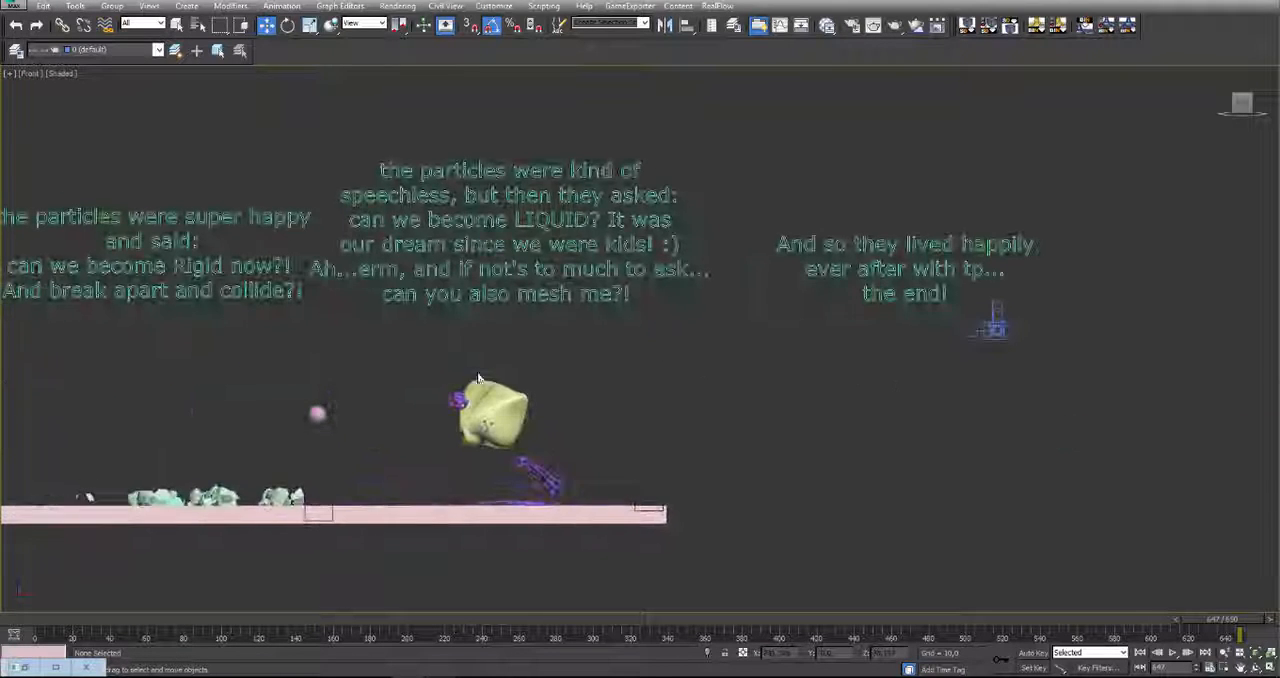
middle_click_drag(411, 371, 581, 352)
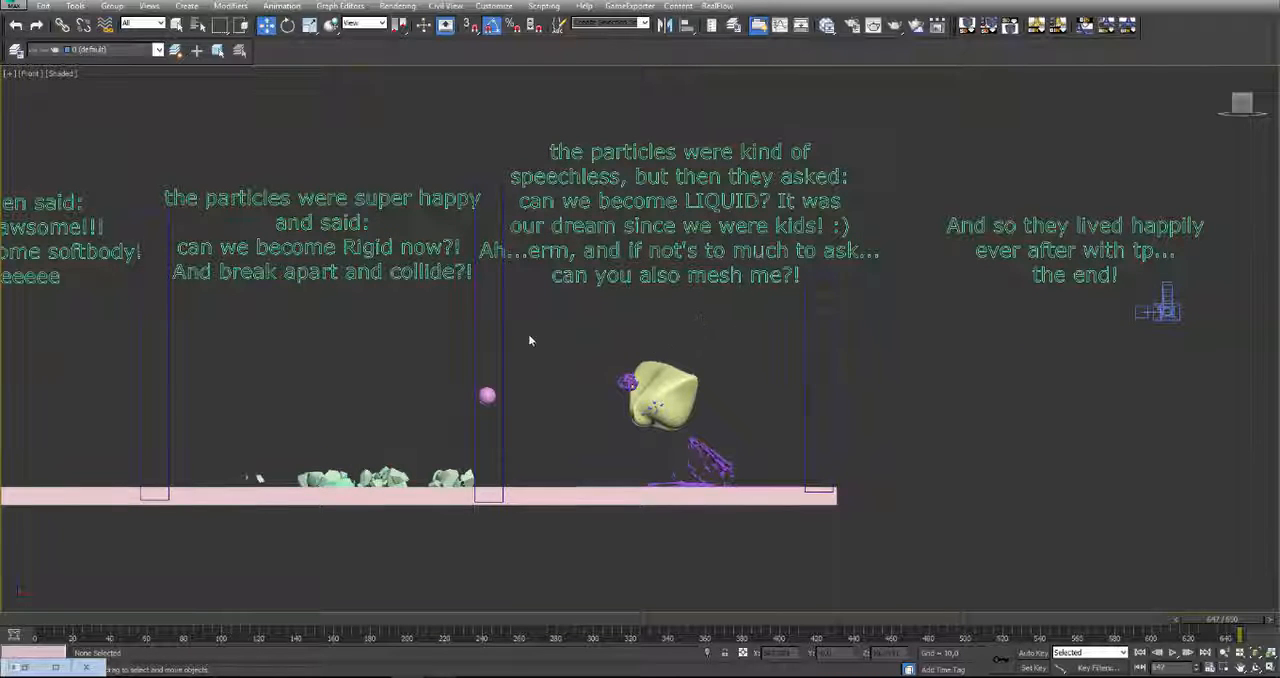
scroll(529, 340, "down", 2)
middle_click_drag(531, 339, 660, 332)
scroll(570, 338, "up", 2)
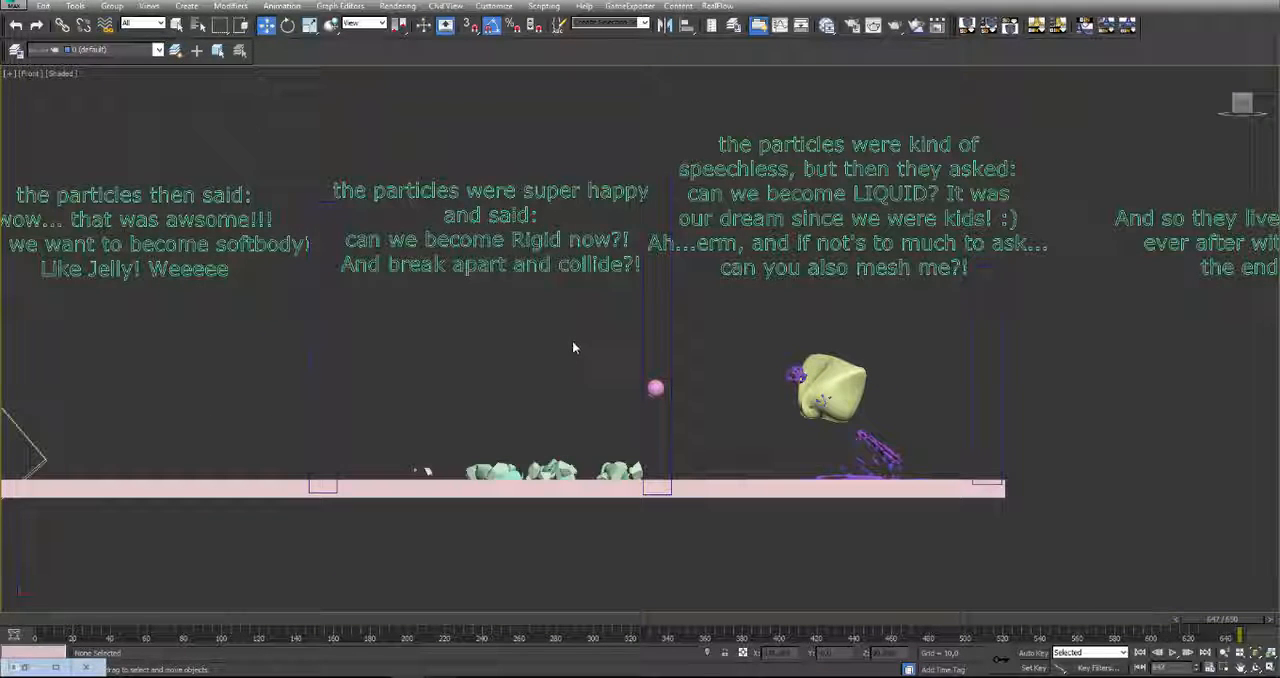
middle_click_drag(761, 326, 573, 337)
scroll(603, 327, "down", 2)
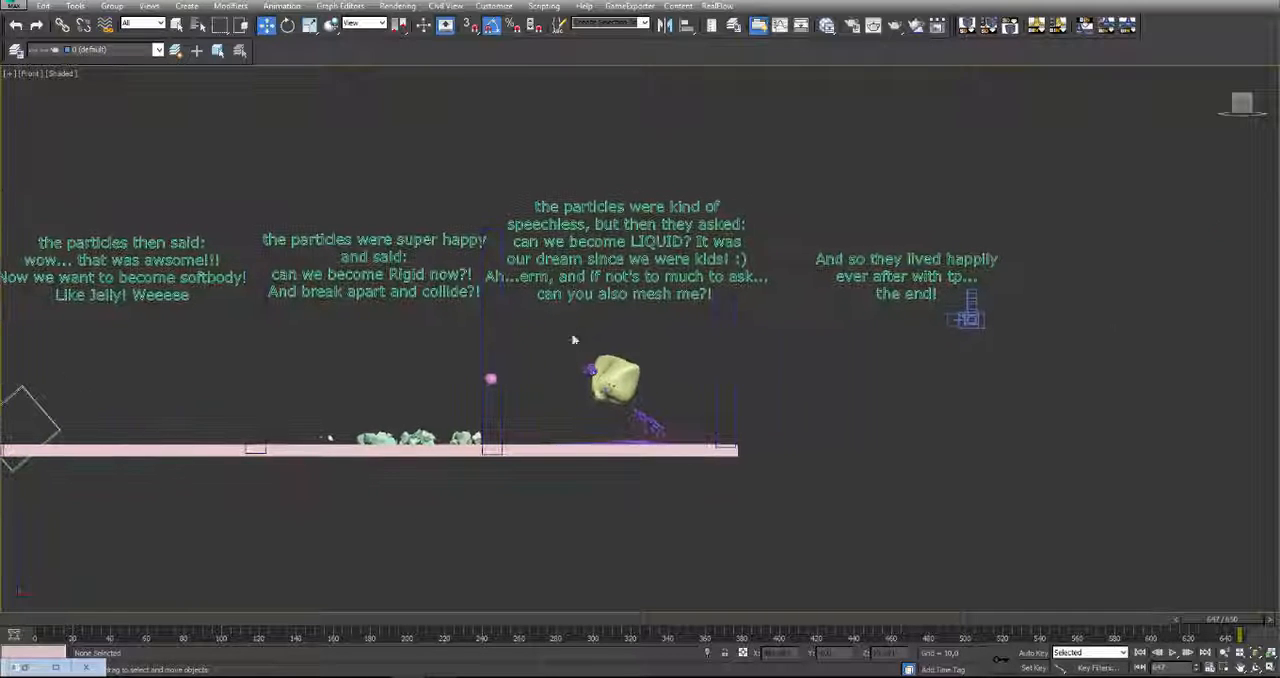